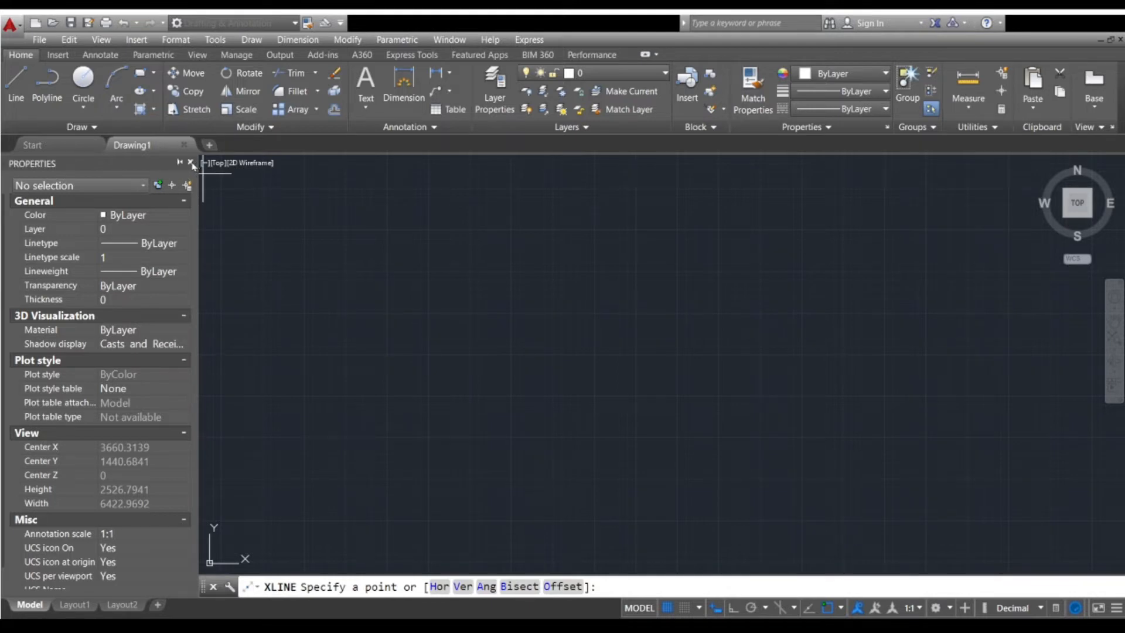
- Close the Properties palette and cancel the running construction line command
click(191, 162)
key(Escape)
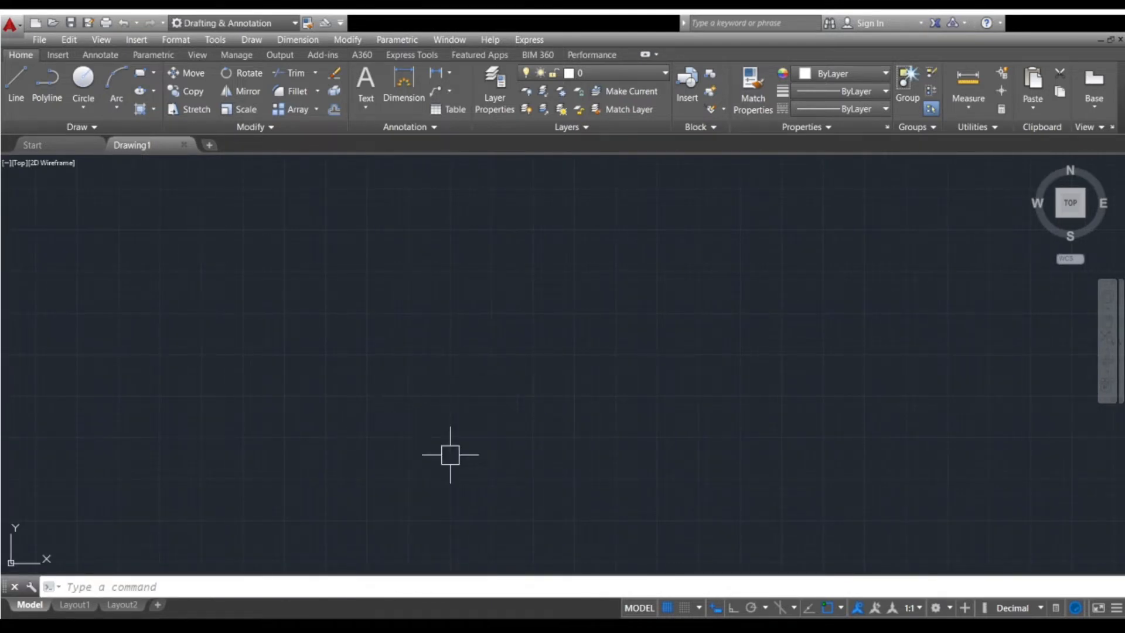
- Draw a fan of construction lines at varied angles through one common point in the empty drawing area
key(Return)
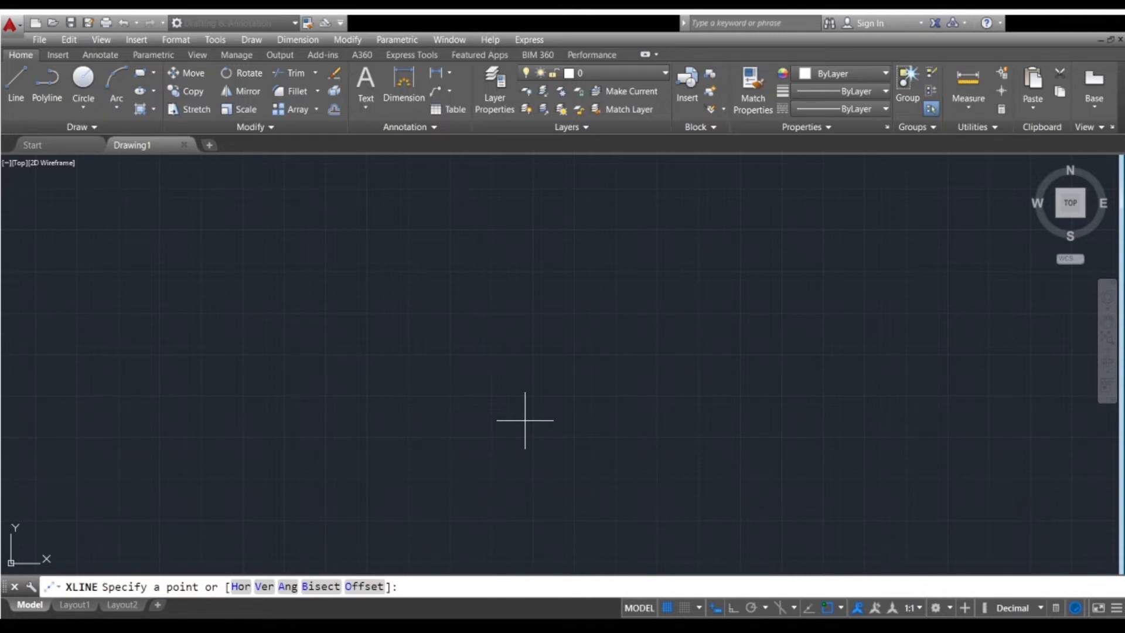
click(531, 382)
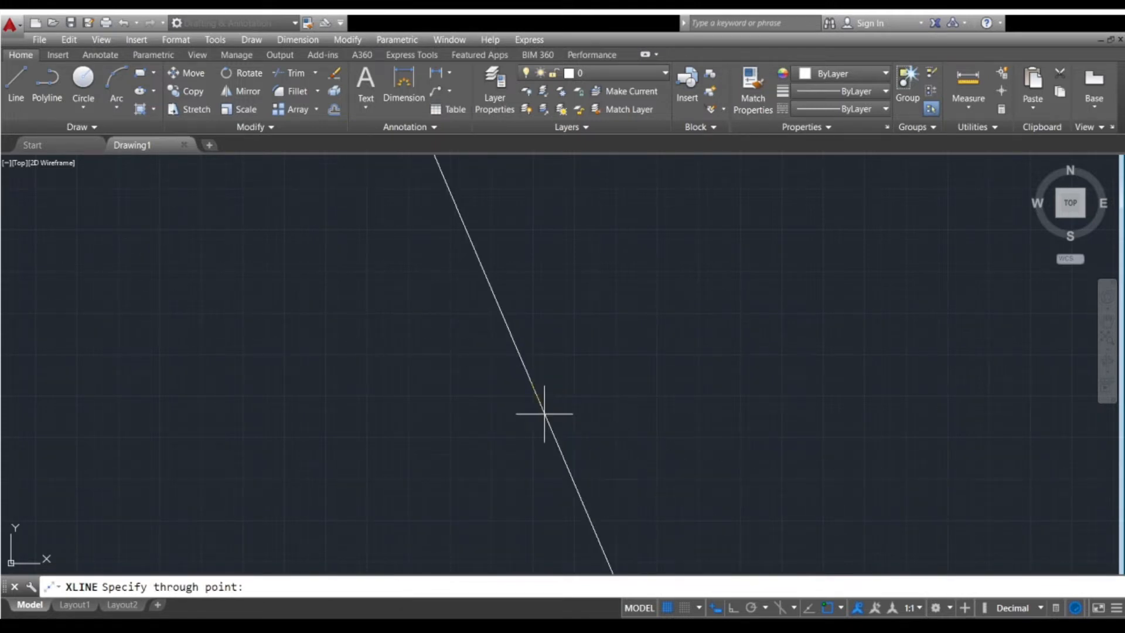
click(555, 409)
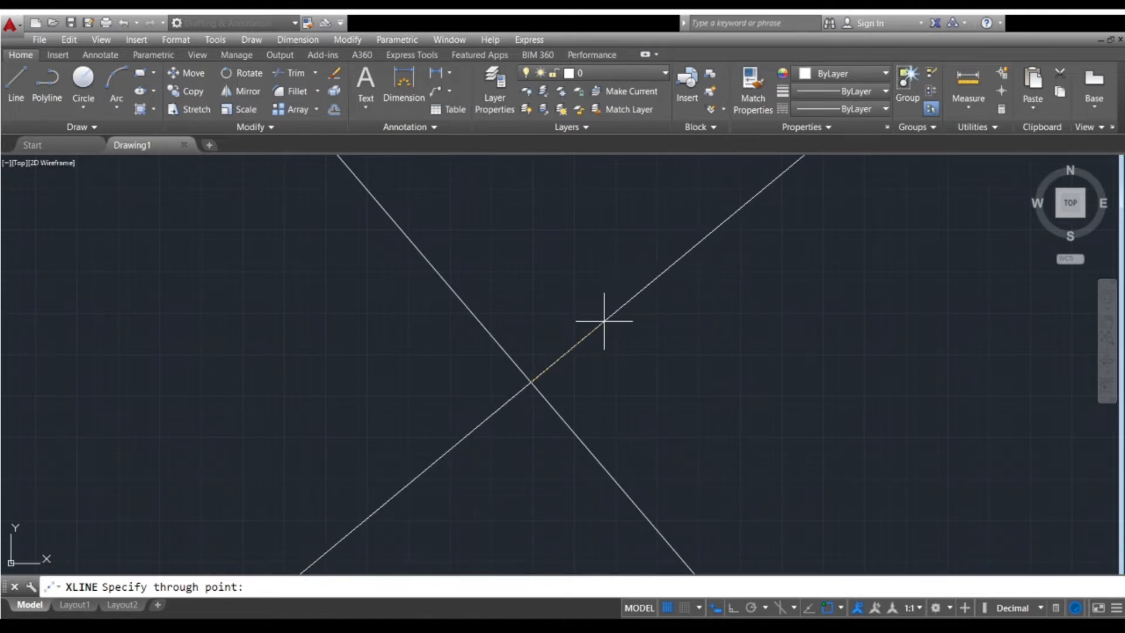
click(583, 286)
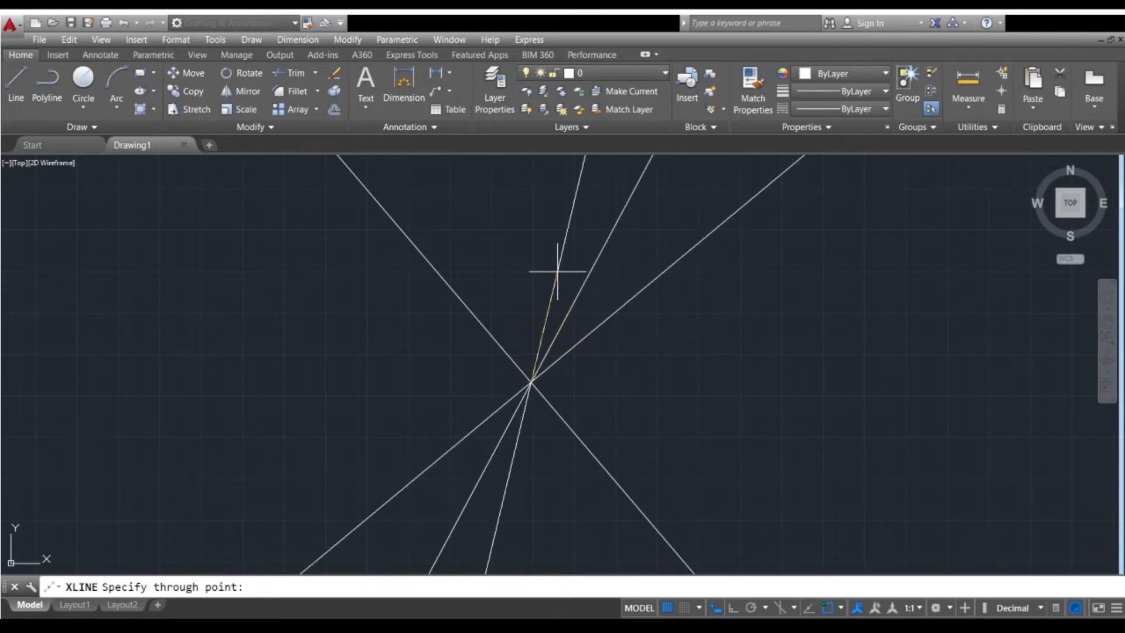
click(557, 271)
click(507, 251)
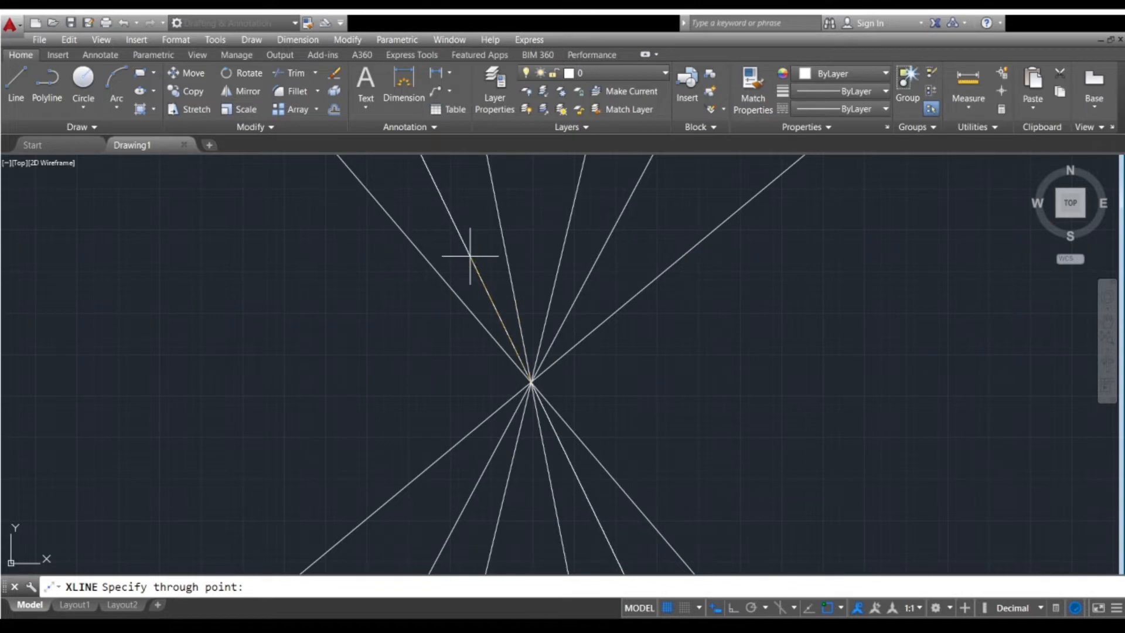
click(340, 352)
scroll(339, 352, down, 3)
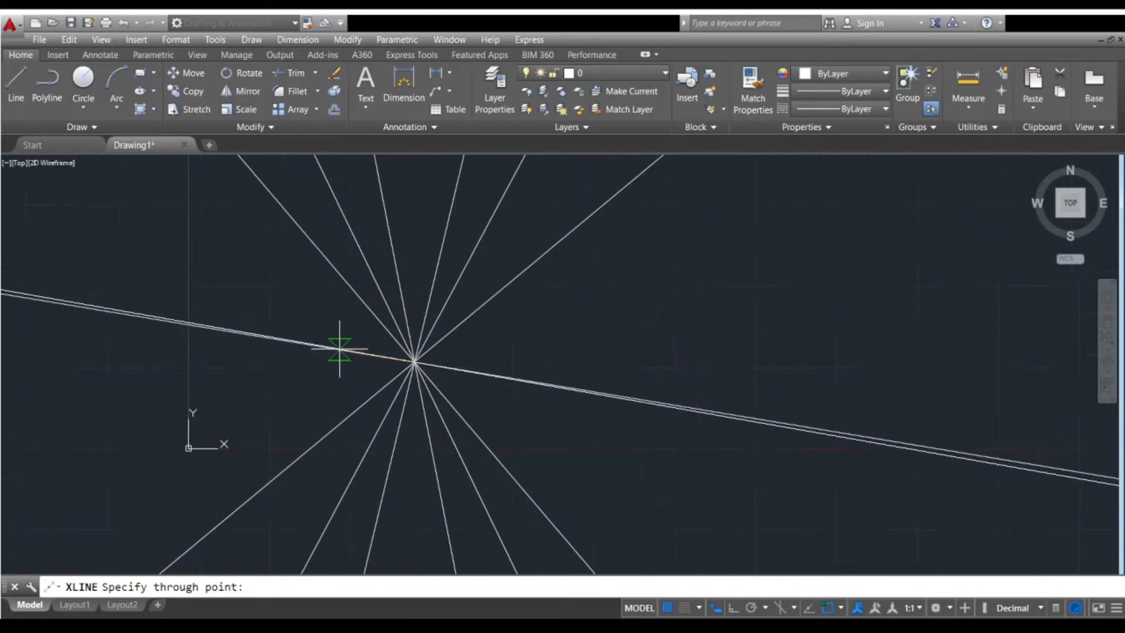
scroll(424, 433, down, 2)
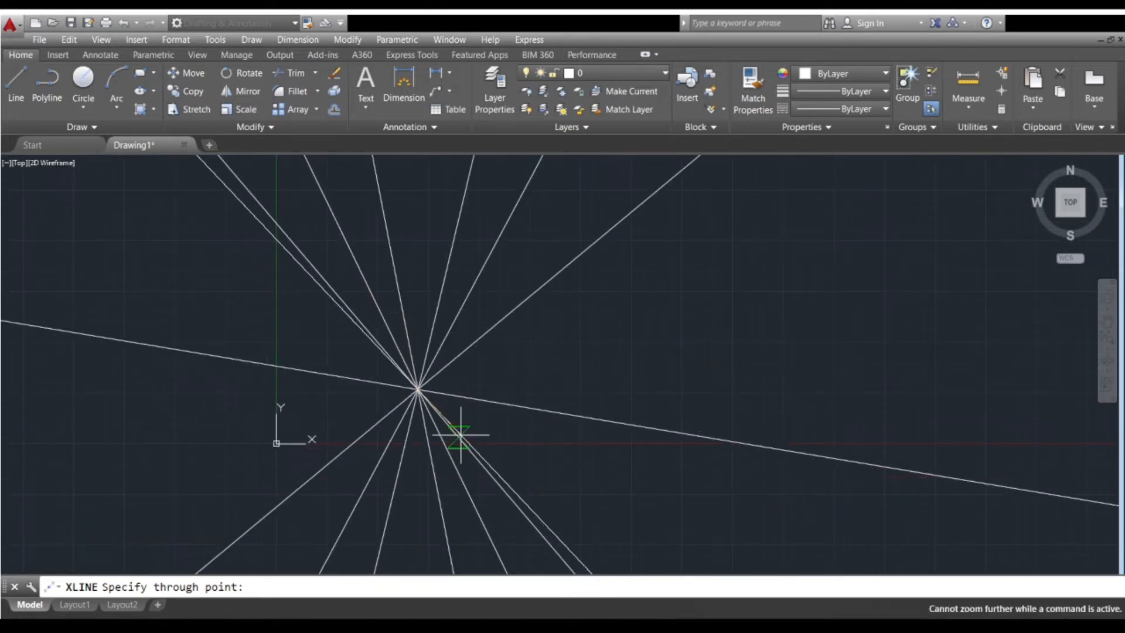
click(572, 377)
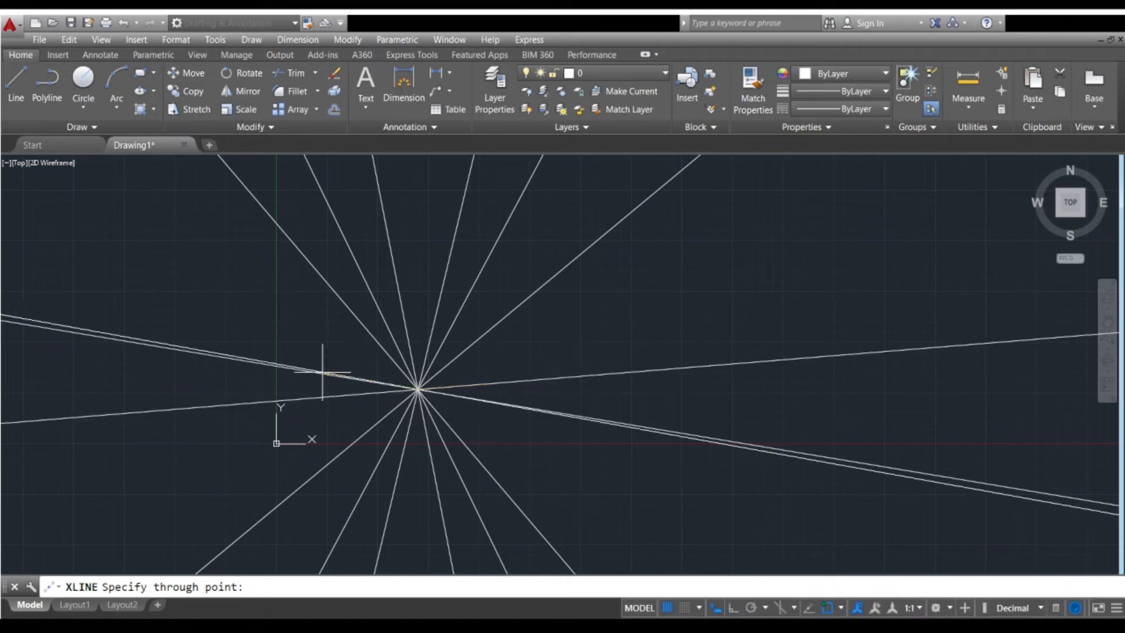
scroll(326, 352, down, 2)
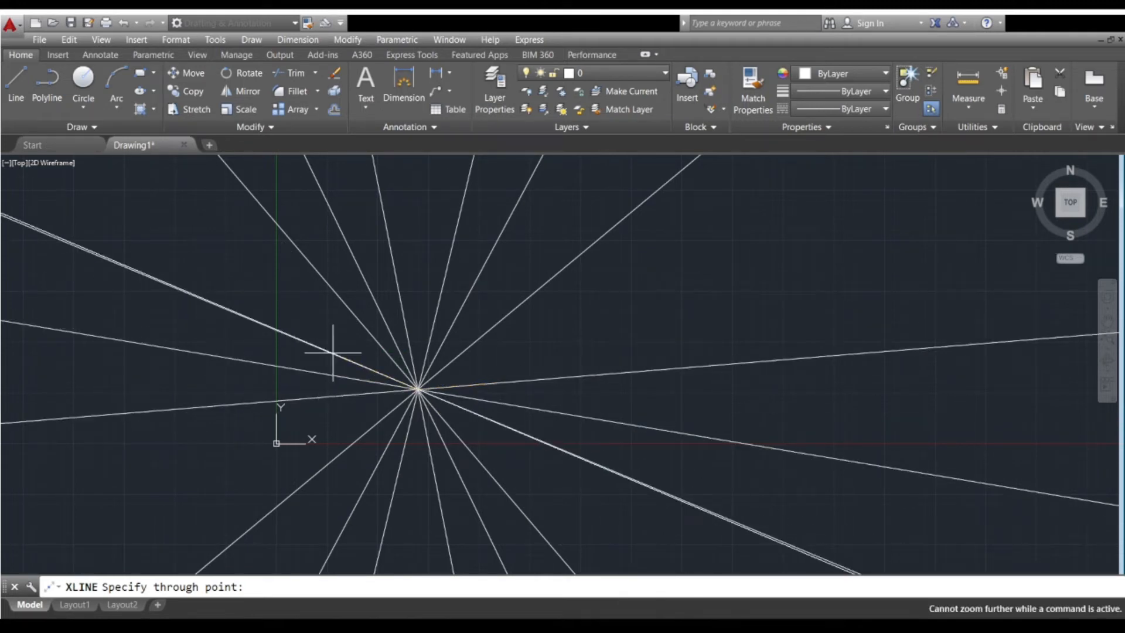
key(Return)
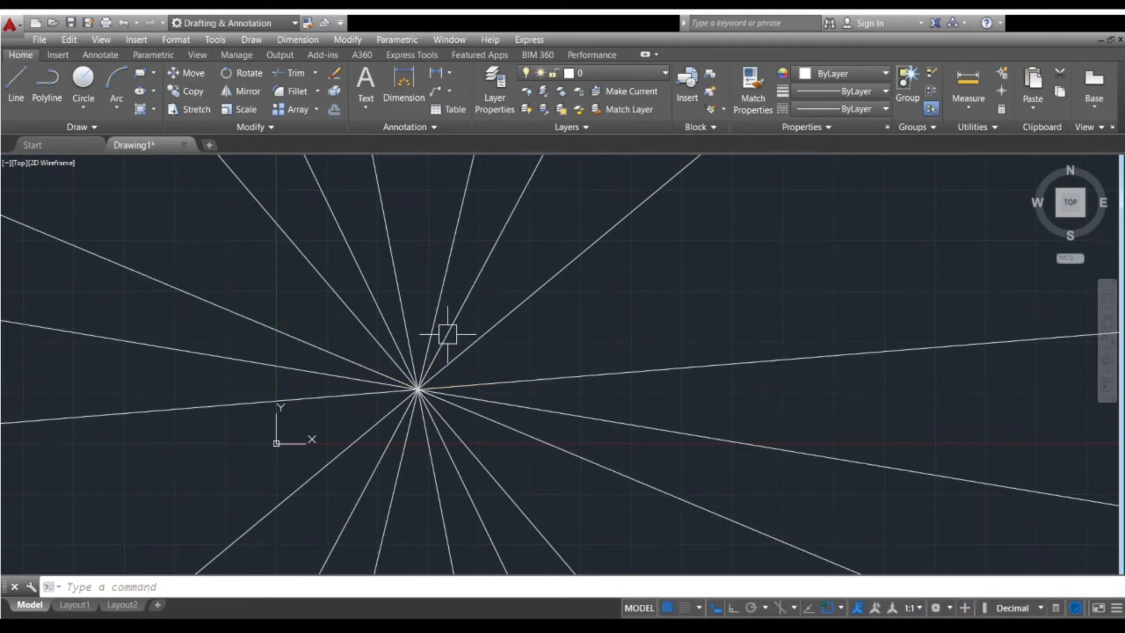
- Erase all the construction lines from the drawing
text(e)
key(Return)
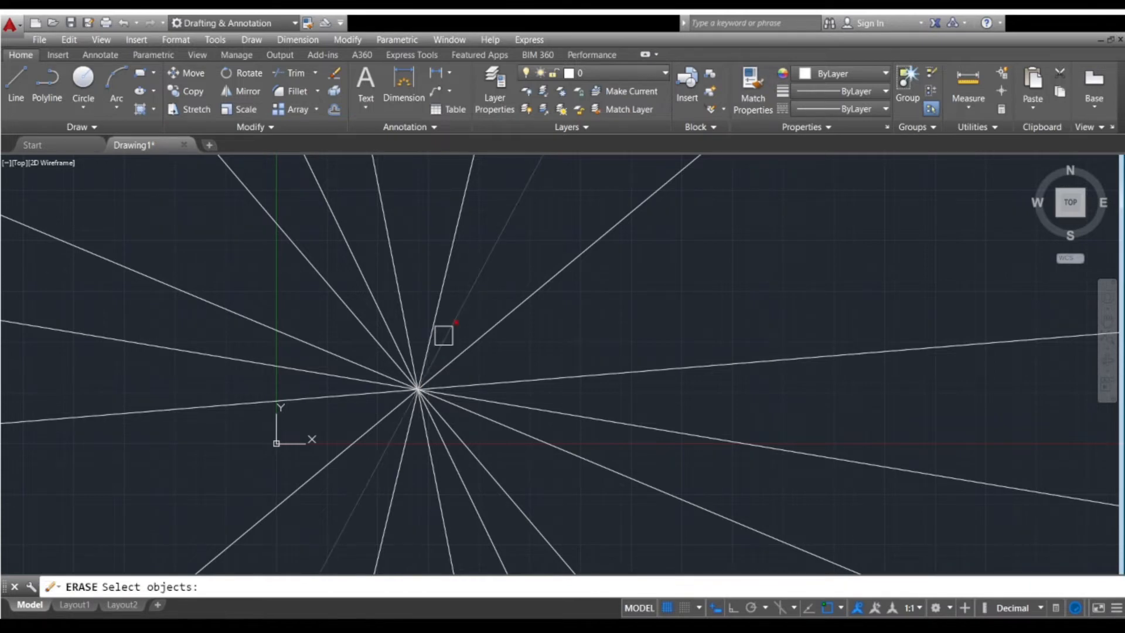
key(ctrl+a)
key(Return)
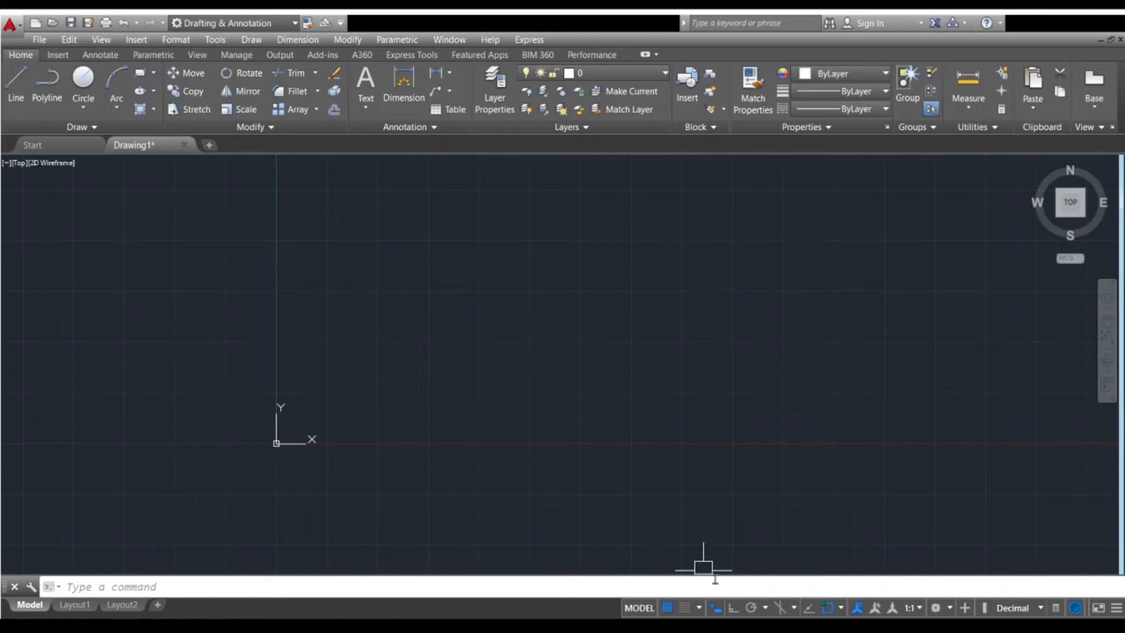
- Turn on Ortho mode and draw one horizontal and one vertical construction line crossing at a common point
click(735, 614)
text(xl)
key(Return)
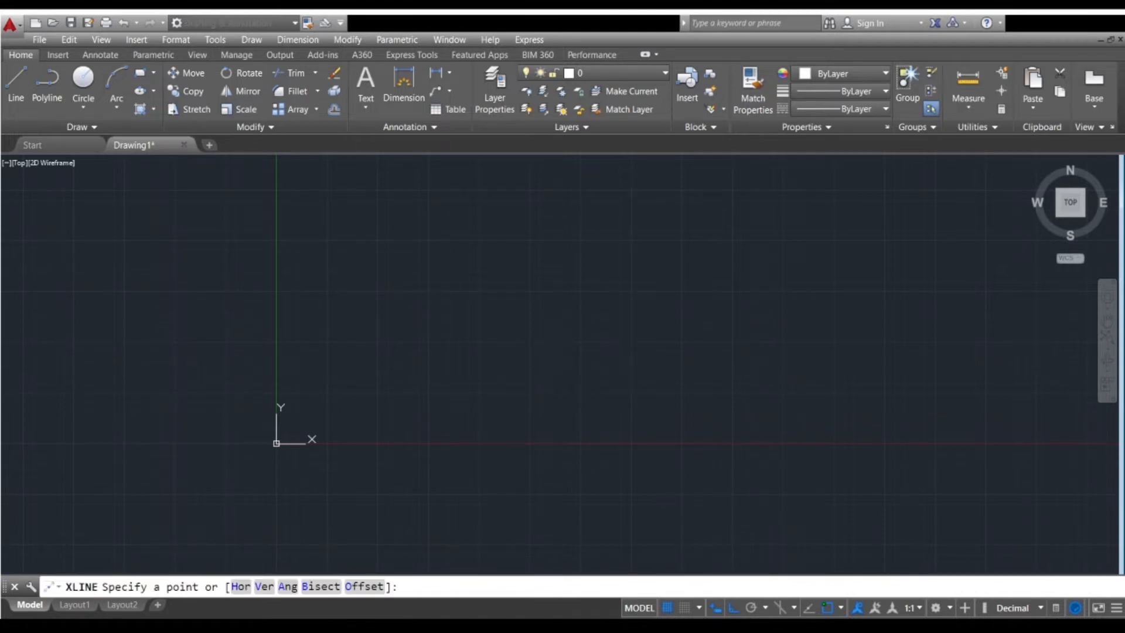
click(573, 375)
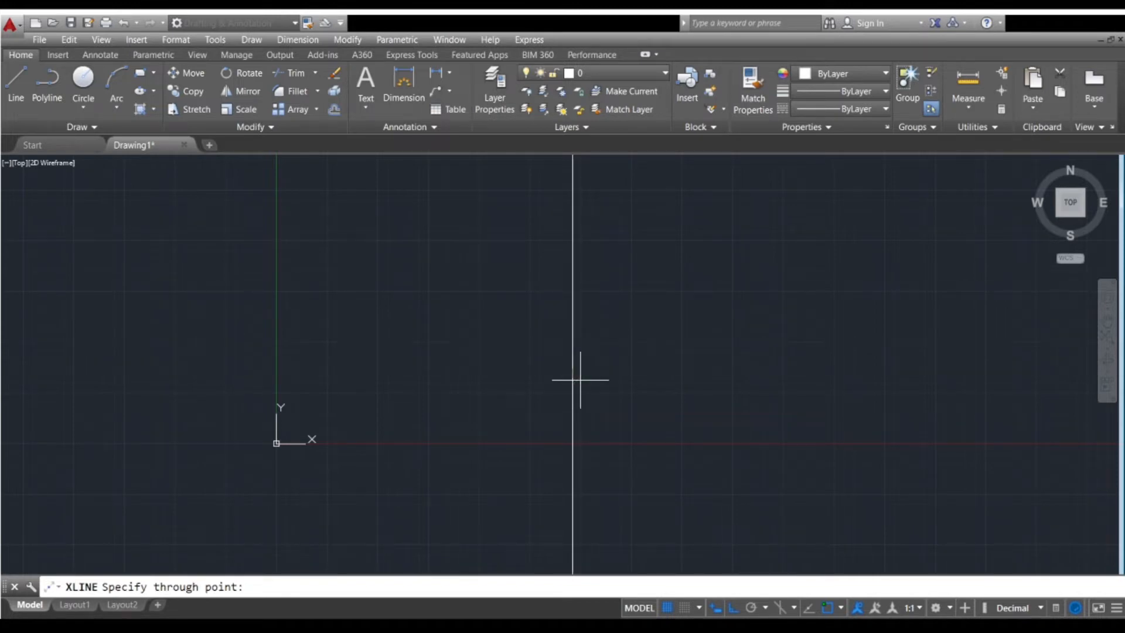
click(580, 367)
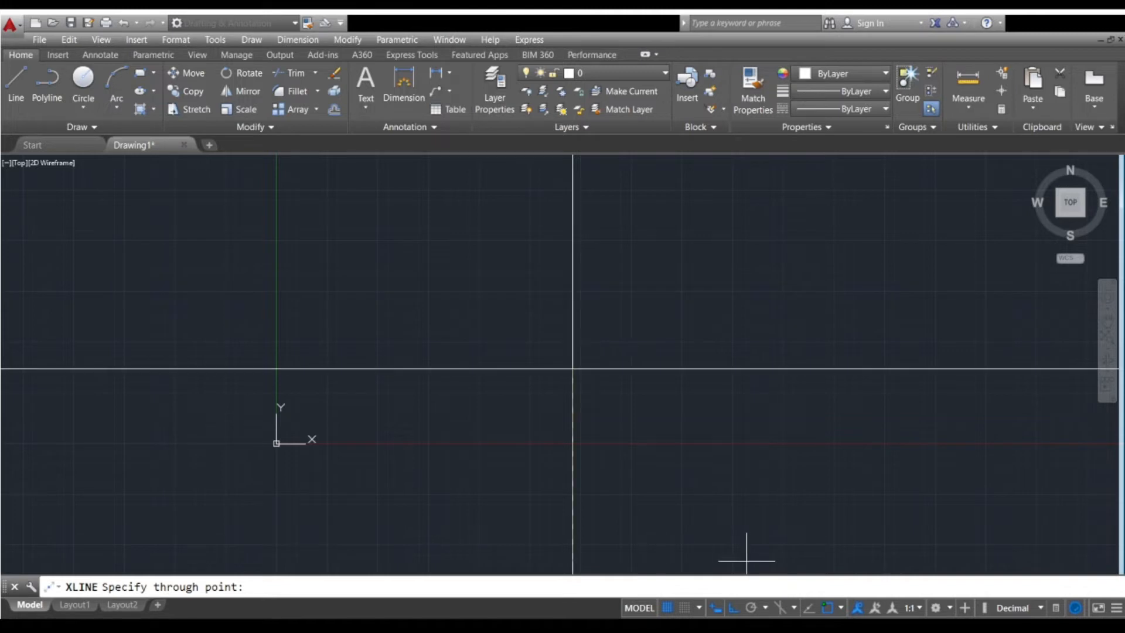
- Turn off Ortho mode and add construction lines at many different angles through the same crossing point, spread all around it
click(732, 609)
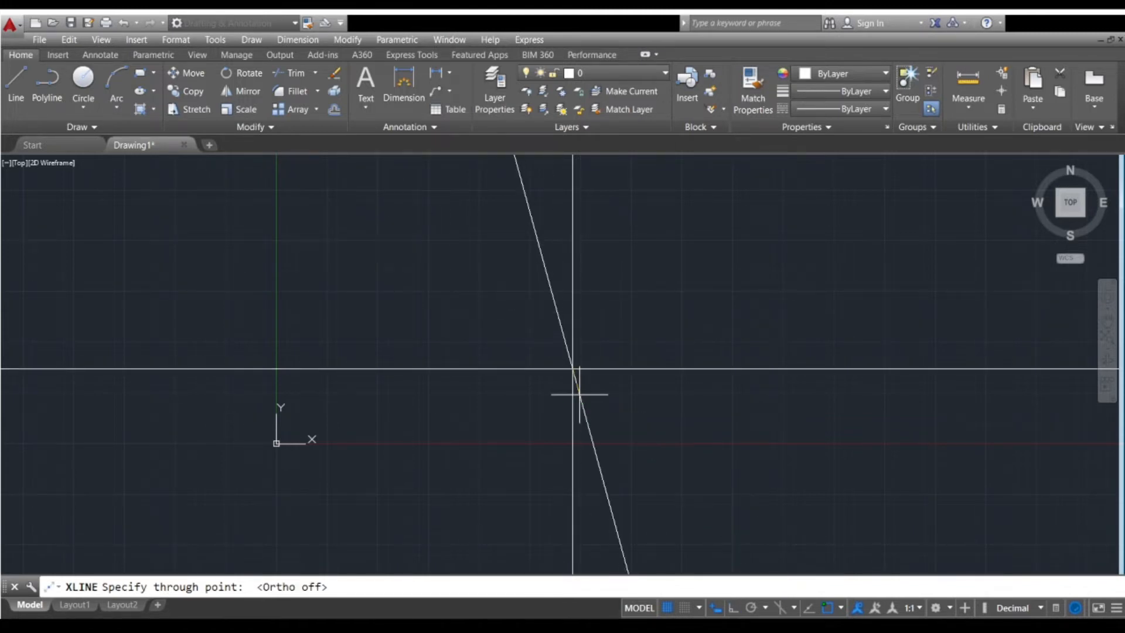
click(585, 402)
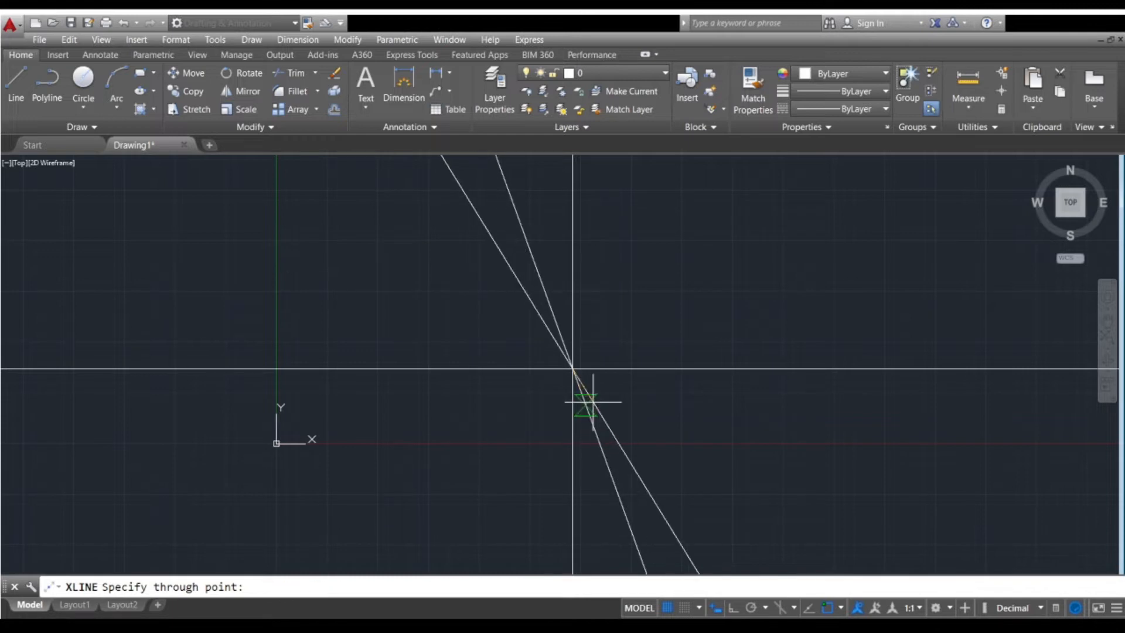
click(628, 434)
click(683, 440)
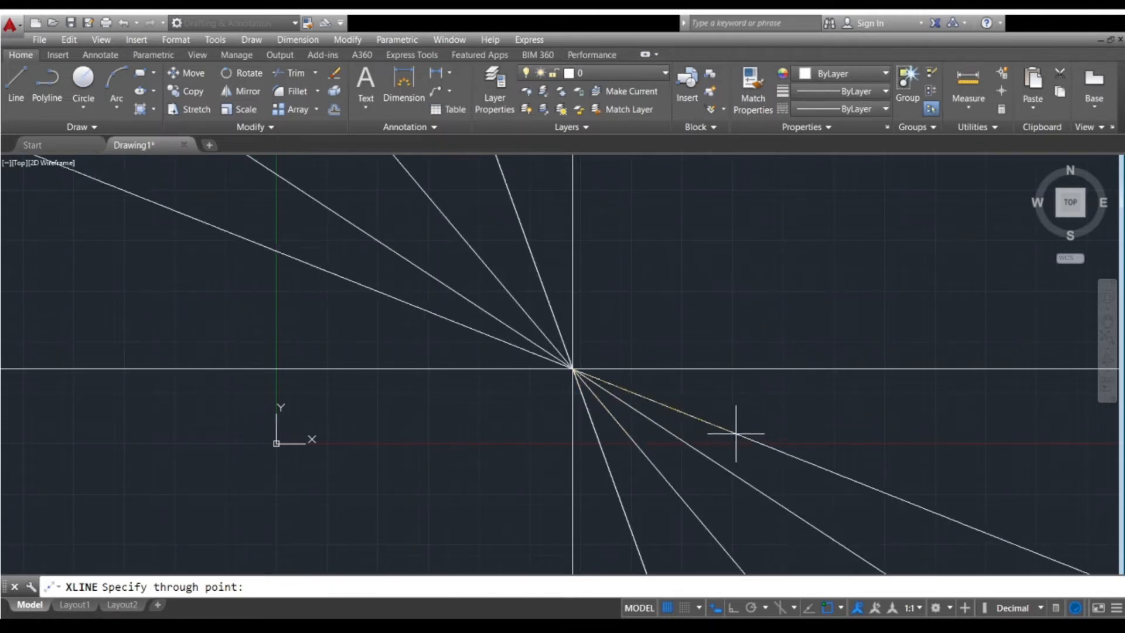
click(754, 423)
click(759, 393)
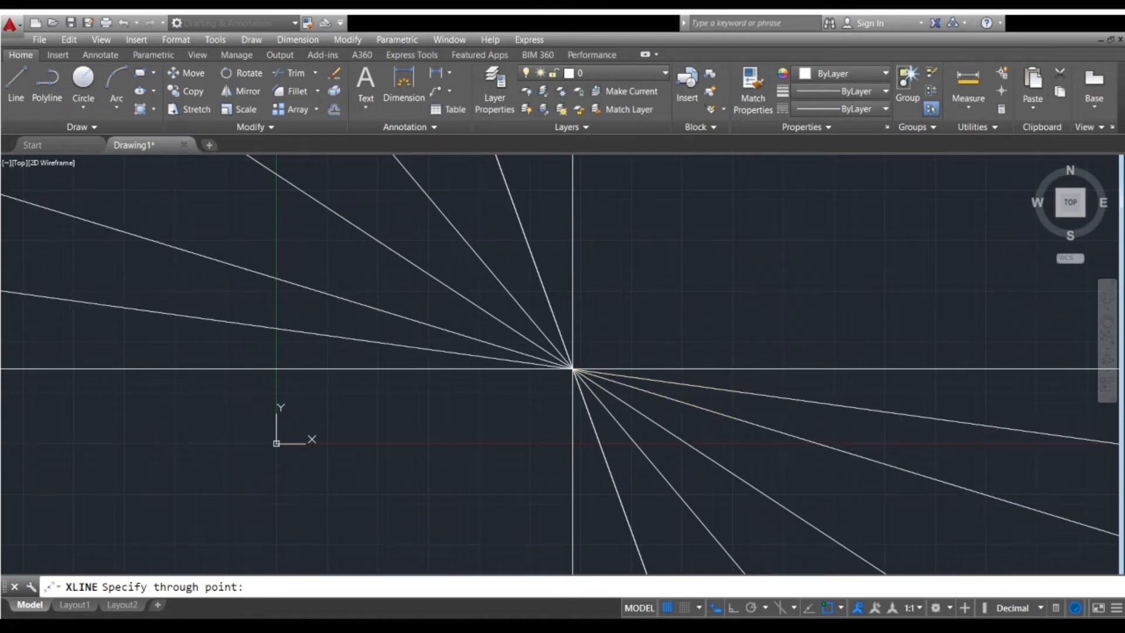
click(791, 333)
click(788, 301)
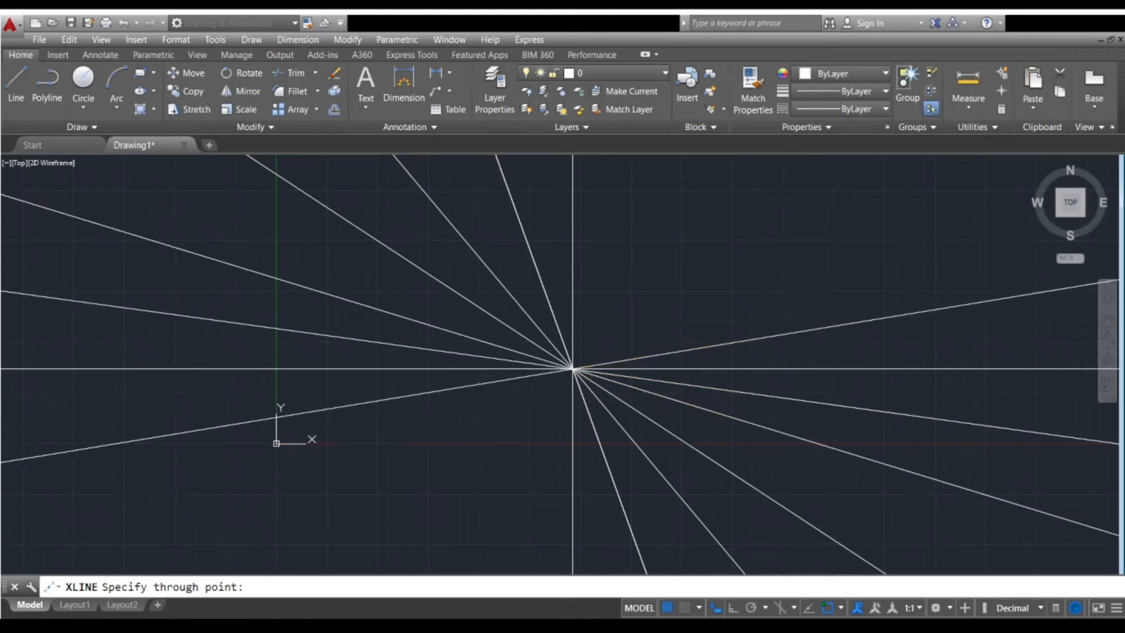
click(789, 257)
click(774, 221)
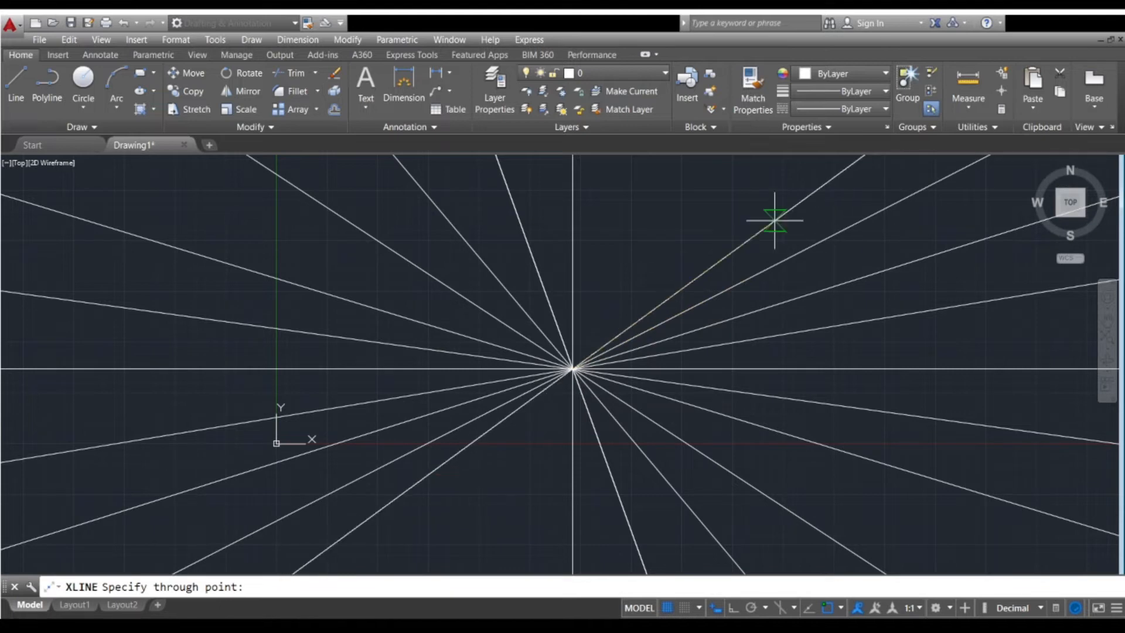
click(755, 186)
click(700, 180)
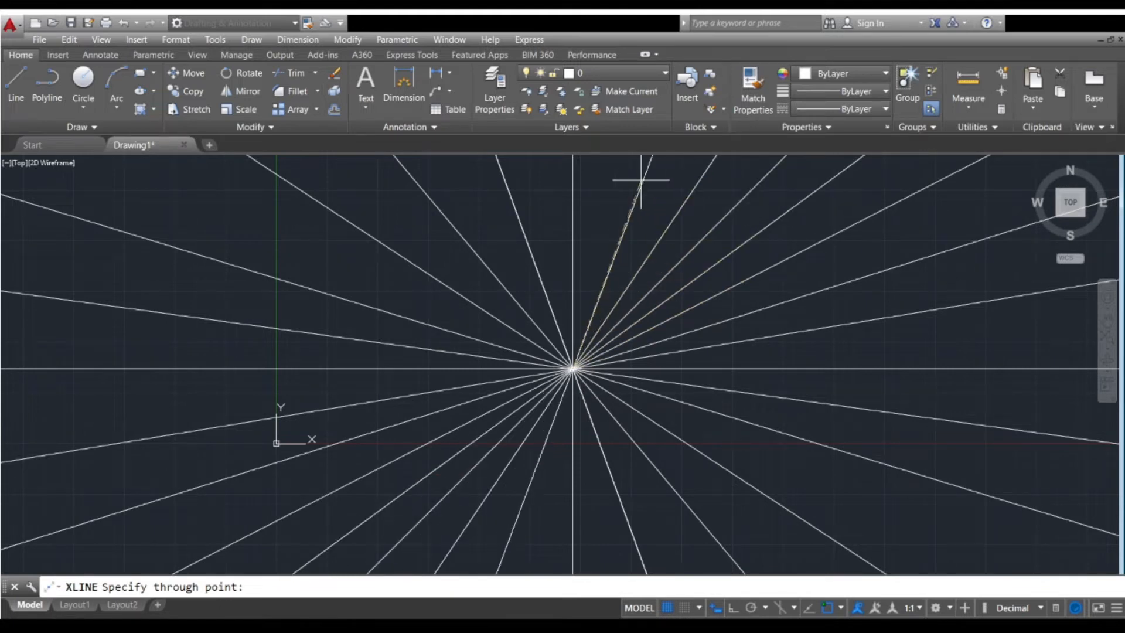
click(641, 180)
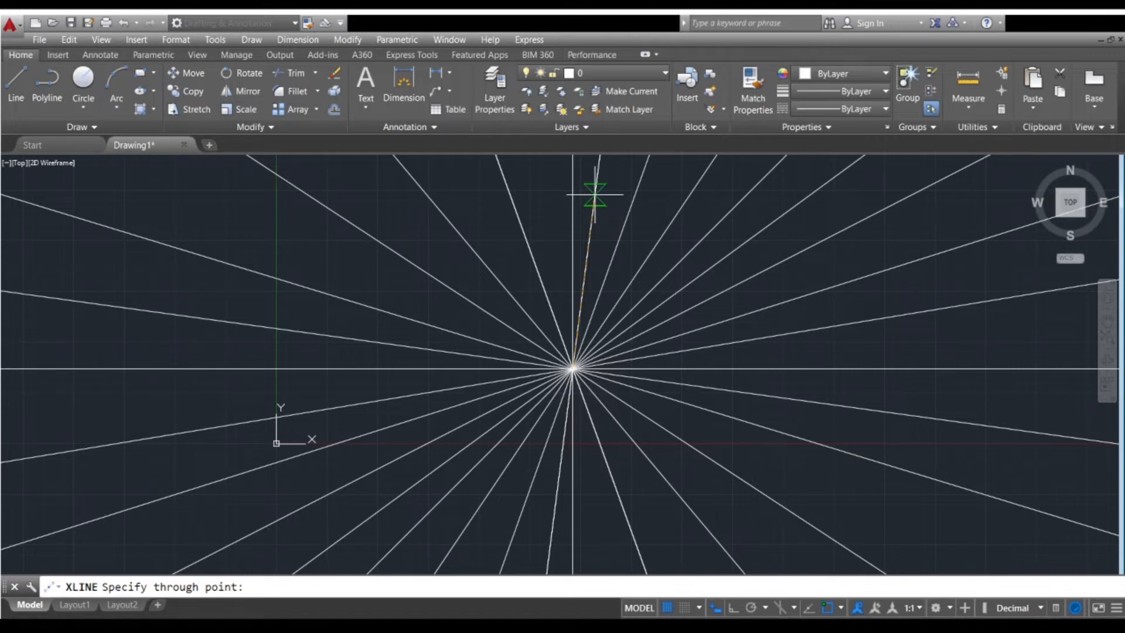
scroll(595, 197, down, 1)
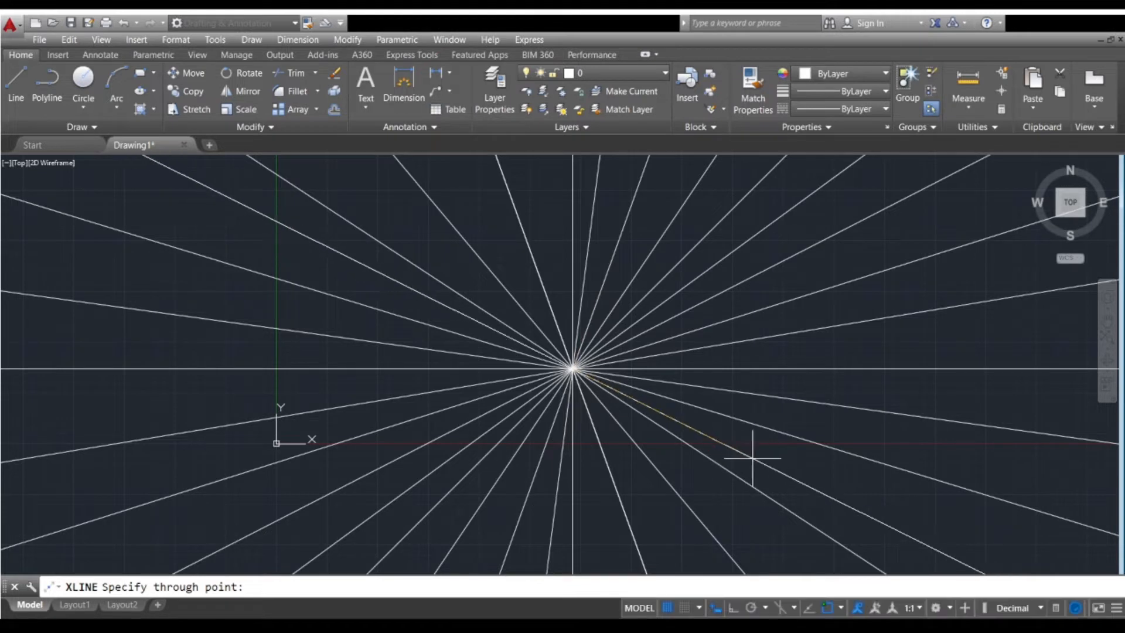
click(845, 494)
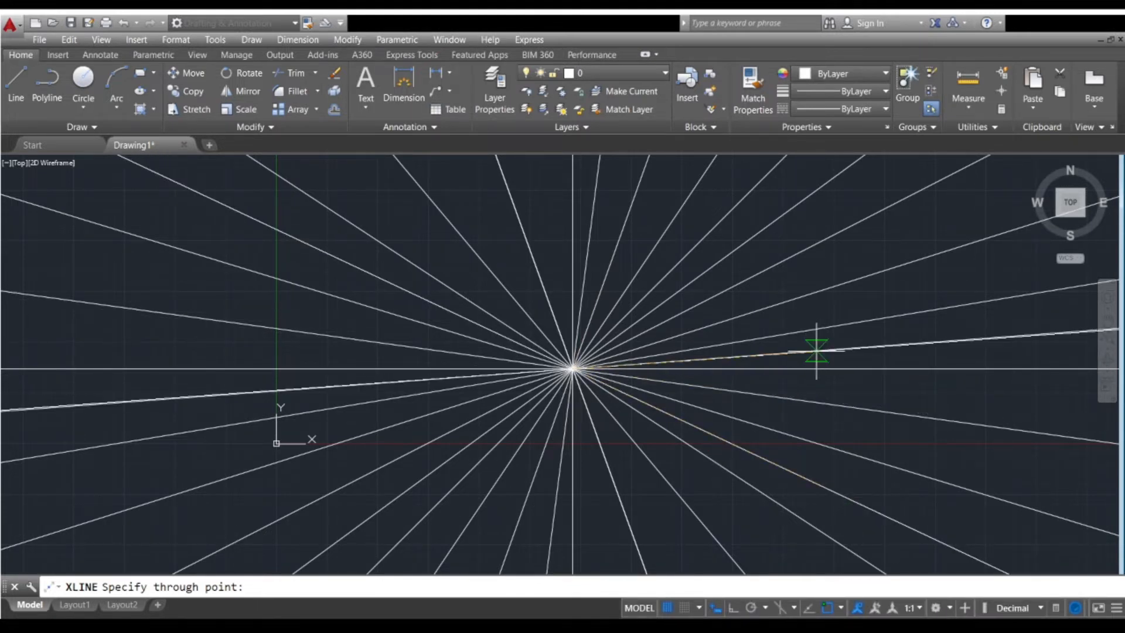
scroll(811, 346, down, 1)
scroll(551, 350, up, 4)
mouse_move(551, 350)
middle_down()
mouse_move(622, 422)
mouse_move(629, 399)
middle_up()
middle_drag(711, 496, 660, 400)
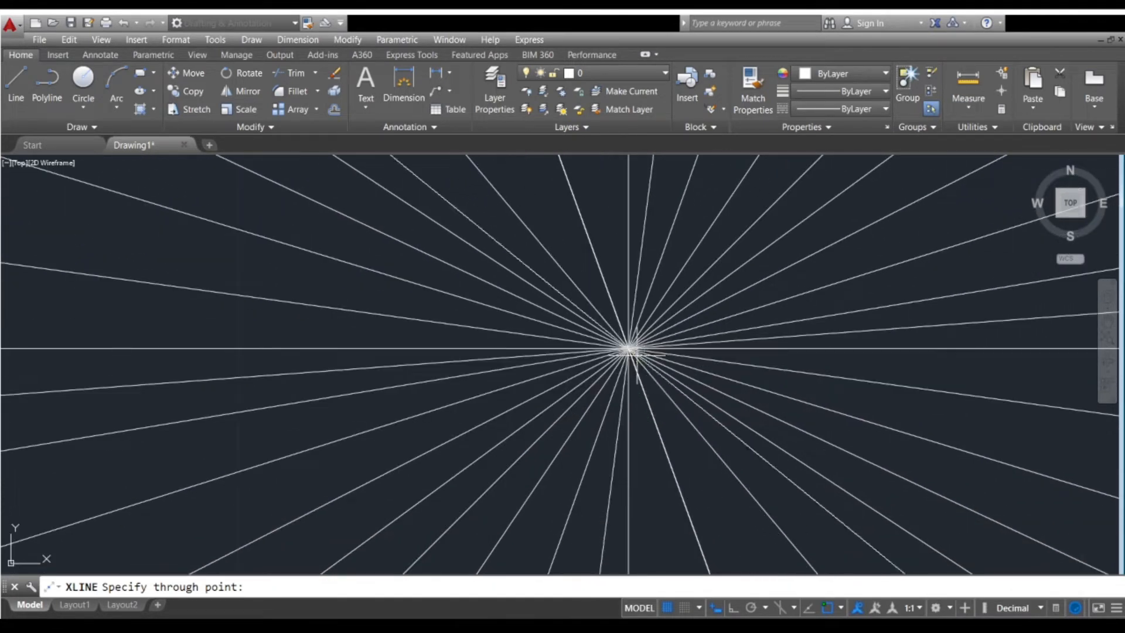
key(Escape)
- Examine how far the construction lines extend from their common point at strongly differing magnifications
scroll(621, 346, down, 8)
scroll(622, 346, down, 10)
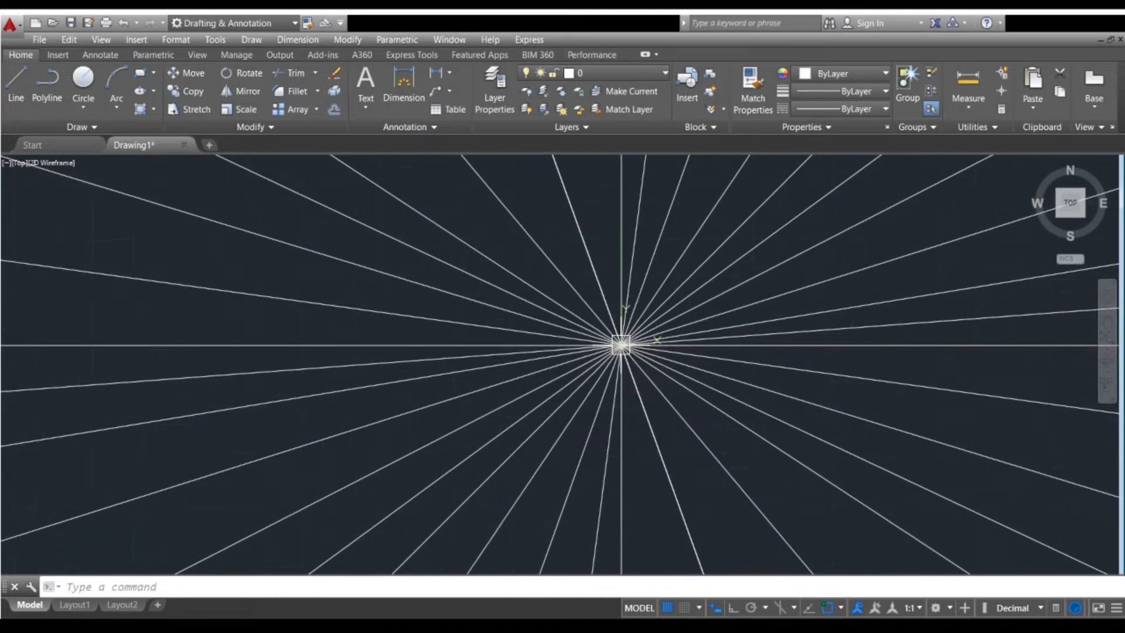
scroll(622, 346, down, 8)
scroll(620, 345, up, 8)
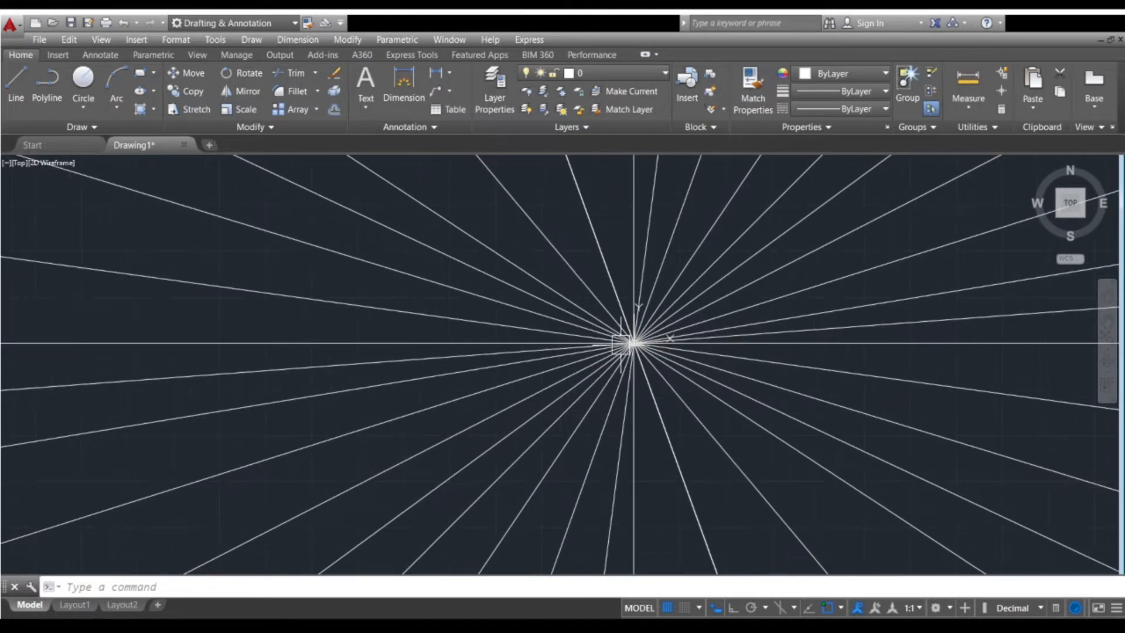
scroll(678, 335, up, 6)
scroll(678, 335, up, 3)
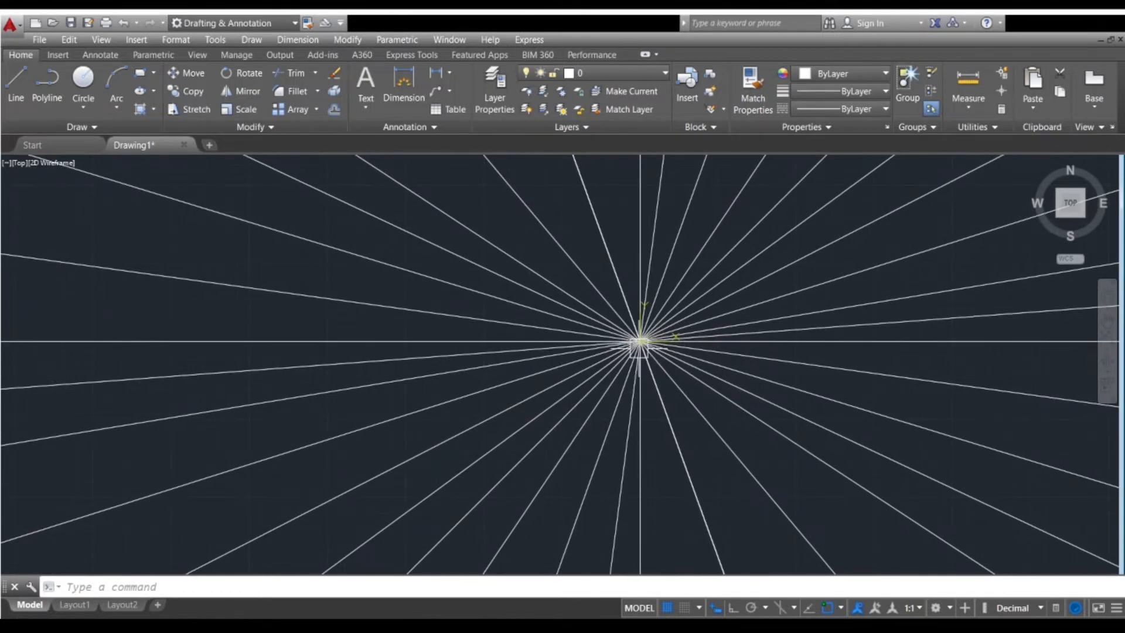
scroll(638, 342, up, 6)
middle_drag(681, 321, 597, 369)
middle_drag(703, 411, 667, 463)
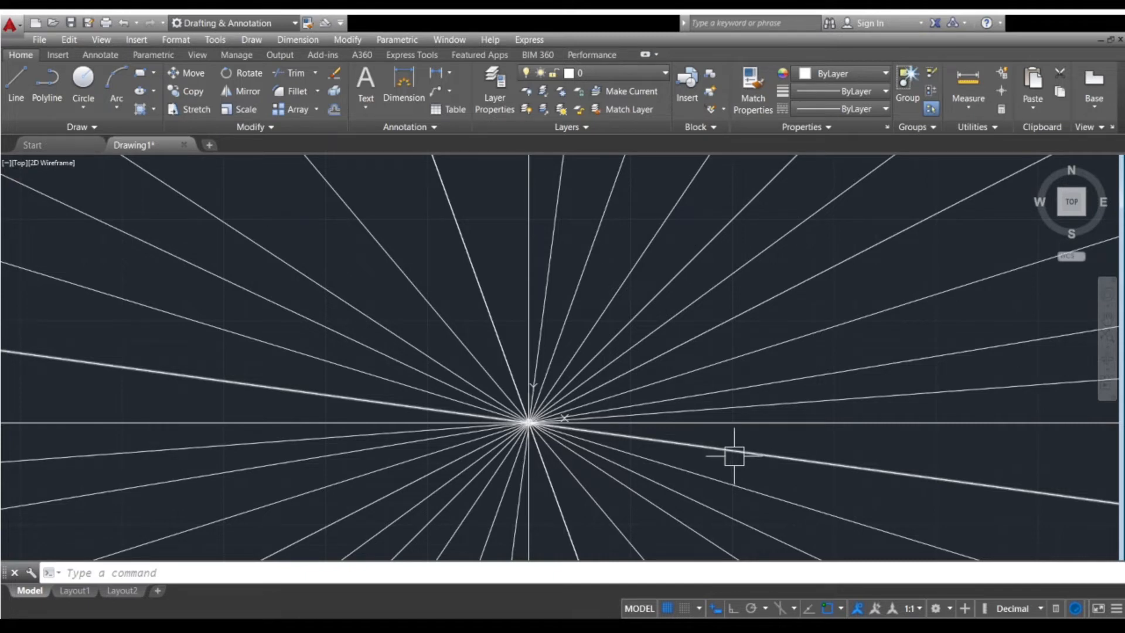
scroll(769, 446, up, 4)
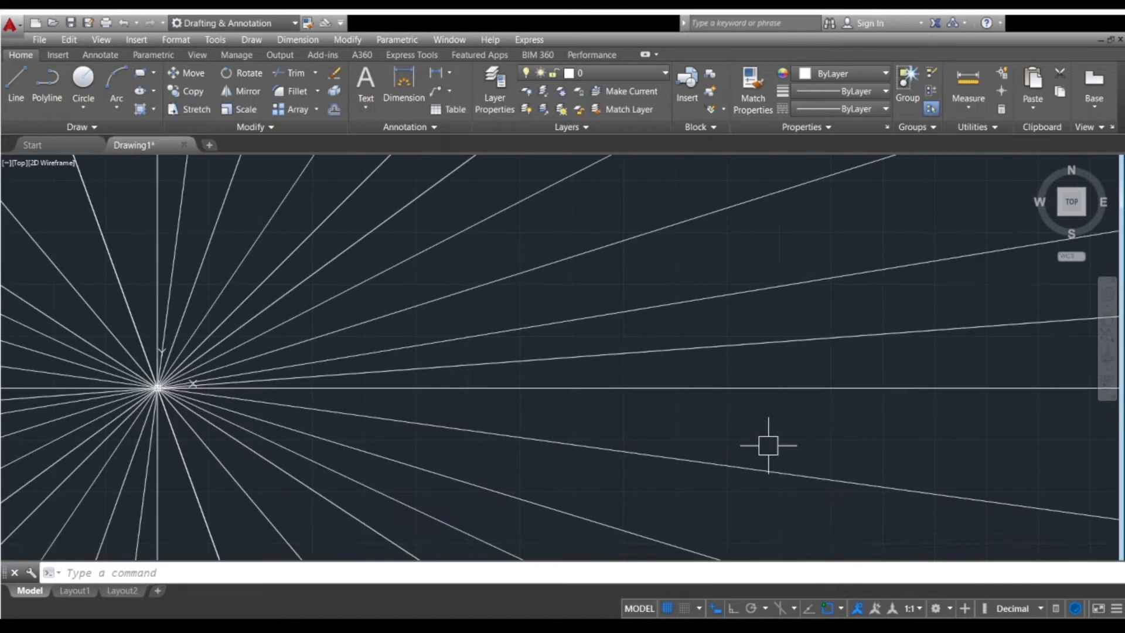
scroll(674, 437, down, 5)
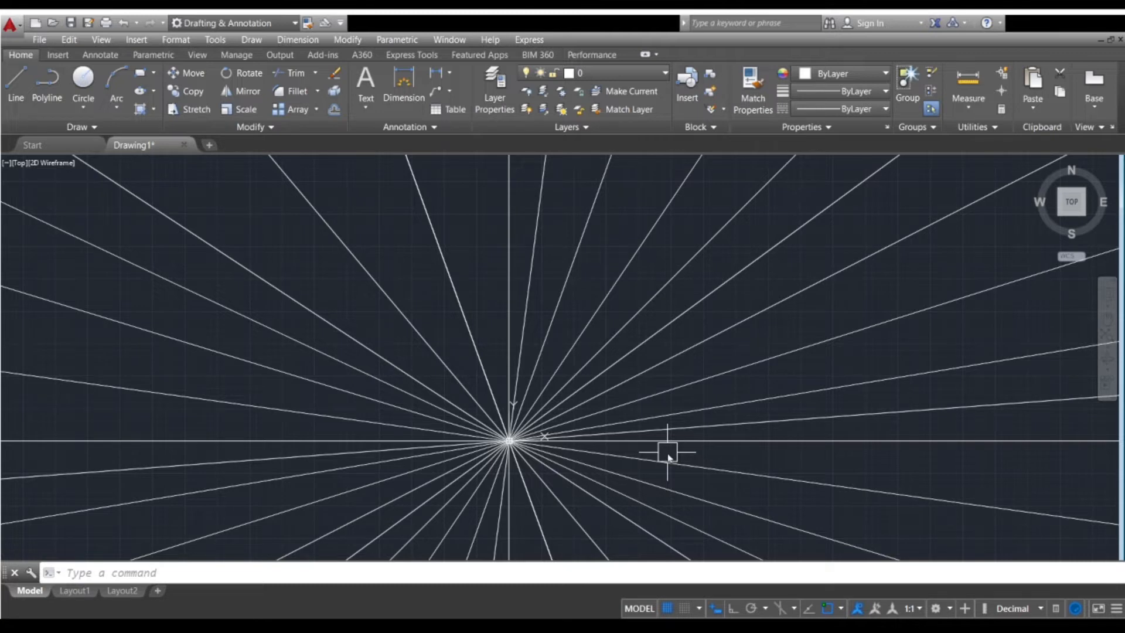
- Start XLINE with the Hor option and place six parallel horizontal construction lines above the common crossing point
key(Return)
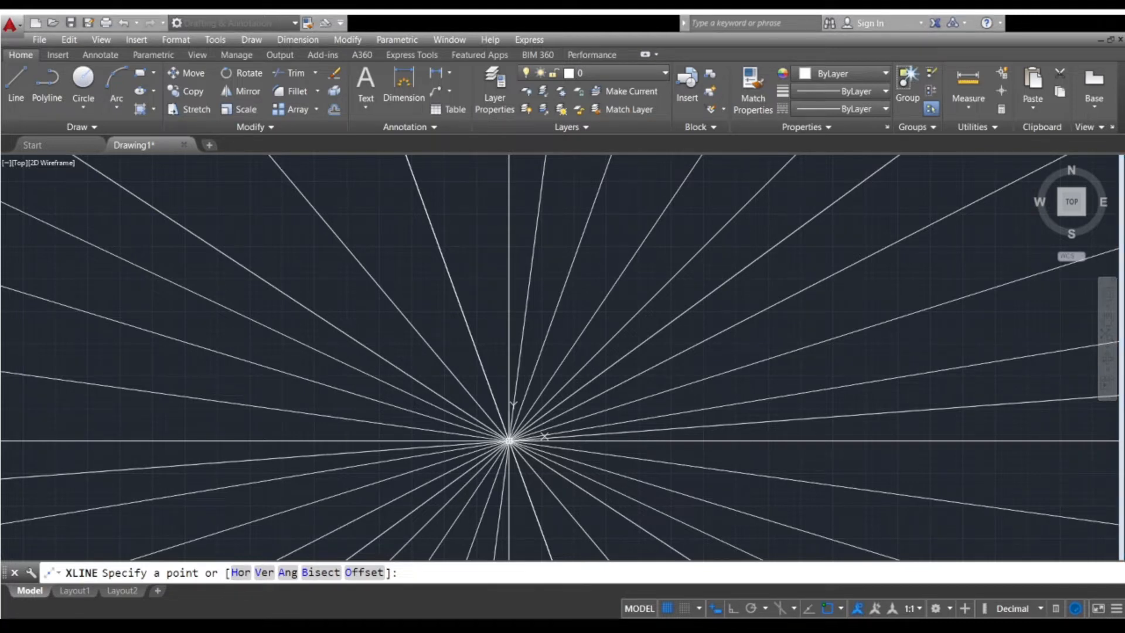
click(237, 578)
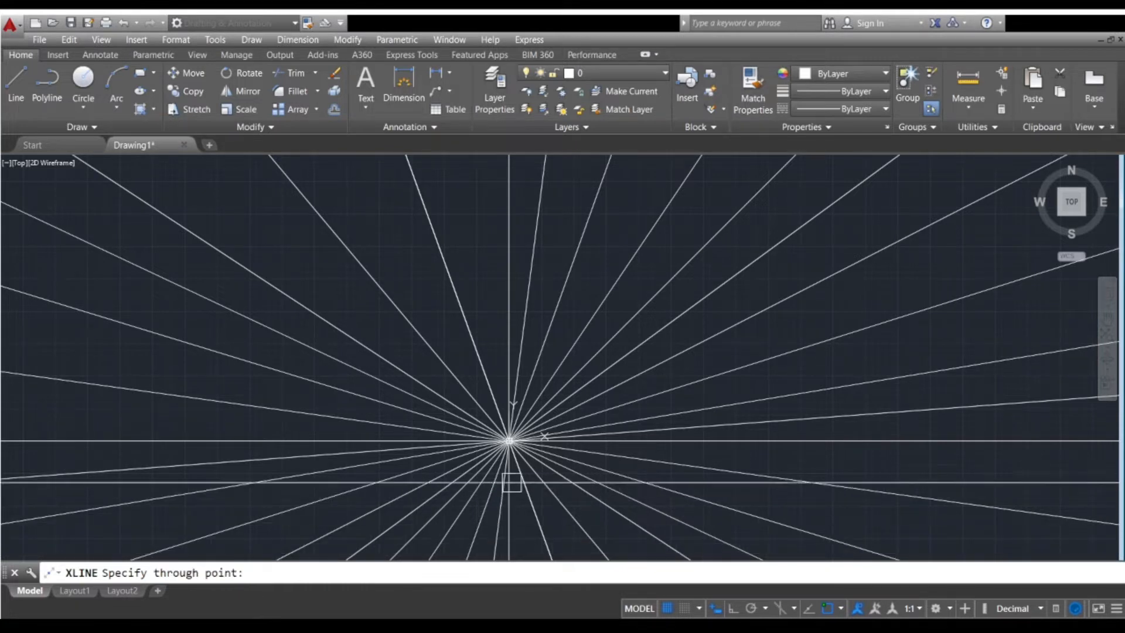
middle_drag(513, 478, 453, 447)
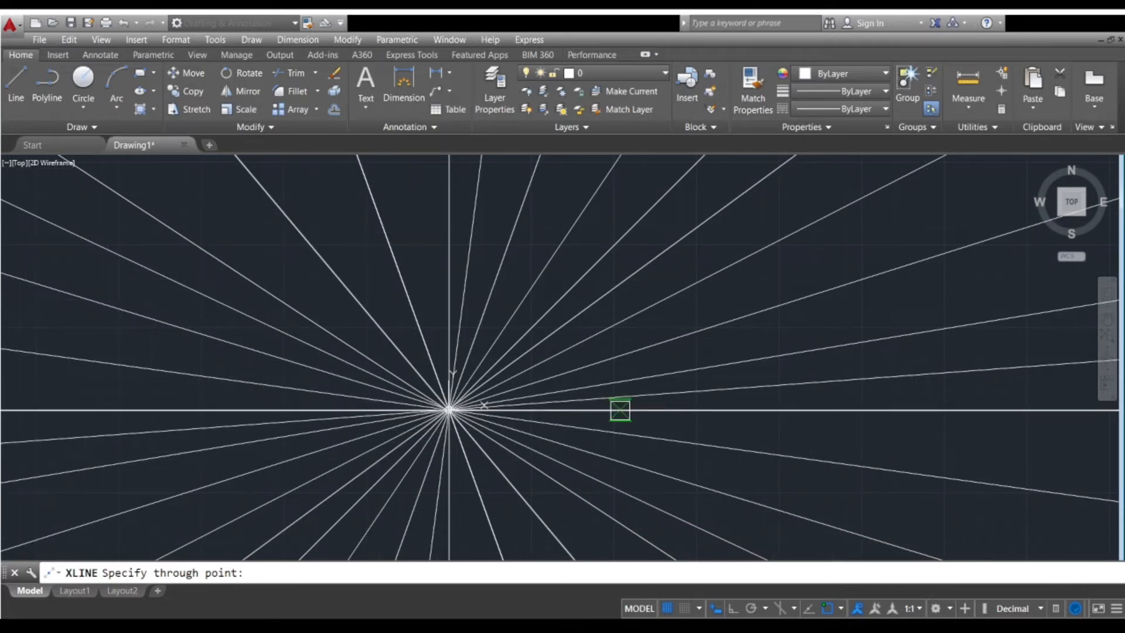
scroll(622, 410, up, 5)
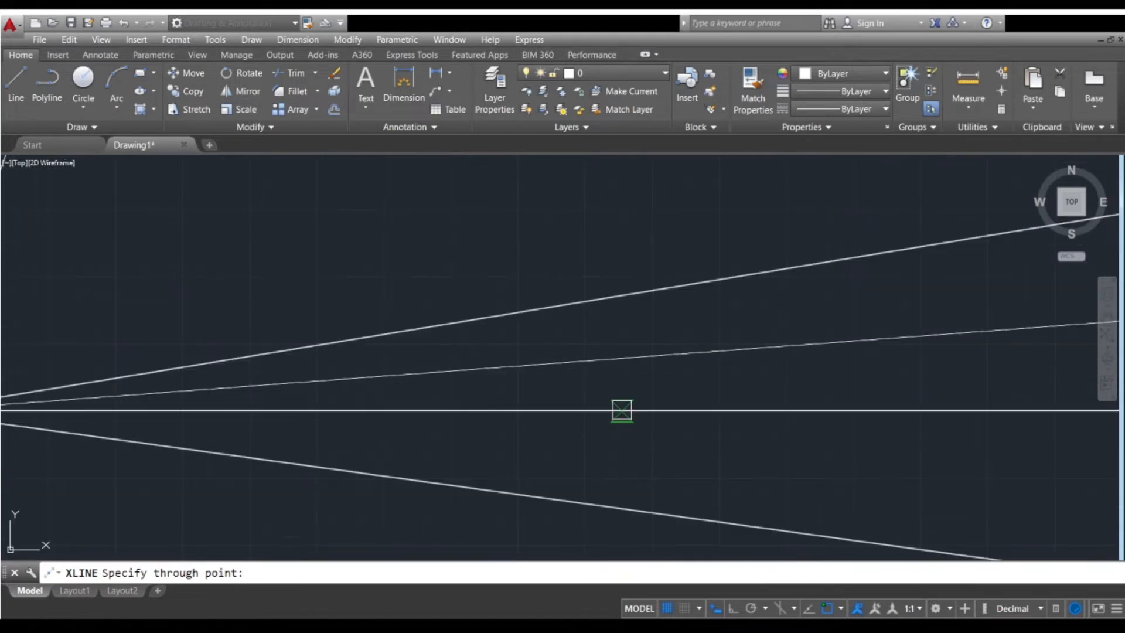
scroll(625, 407, down, 5)
scroll(631, 382, up, 5)
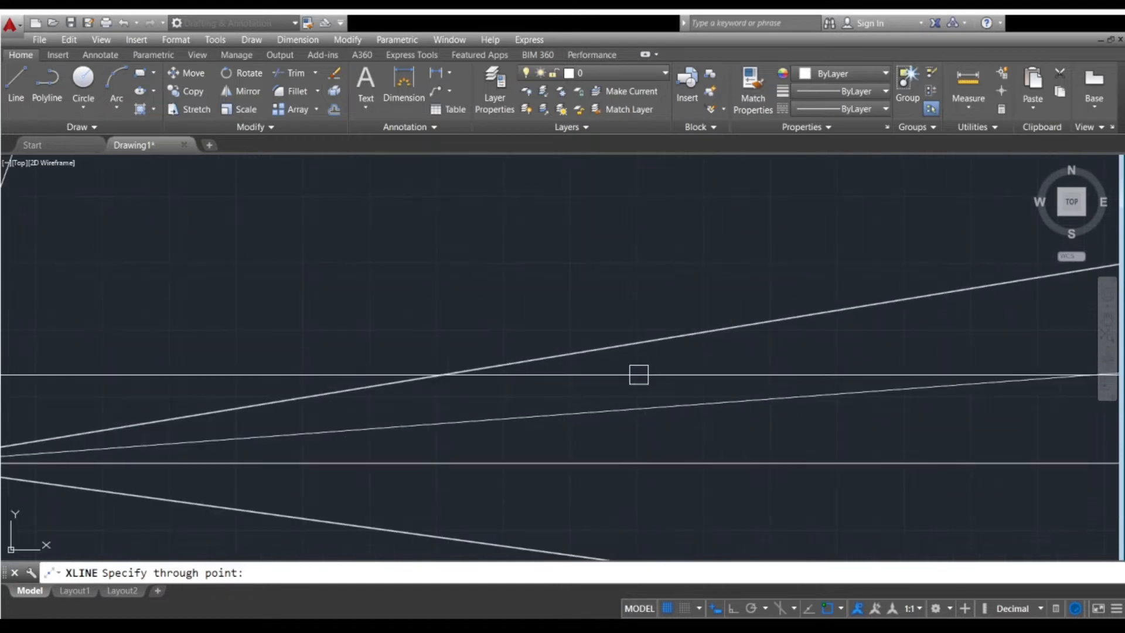
scroll(639, 375, down, 5)
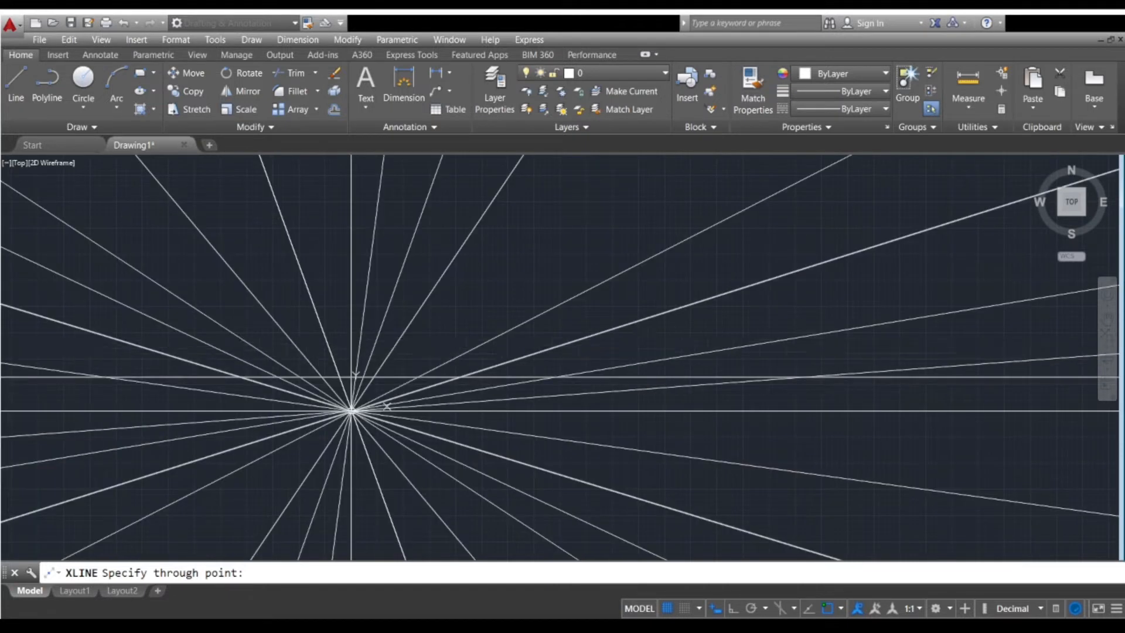
click(642, 377)
click(645, 343)
middle_drag(645, 343, 633, 403)
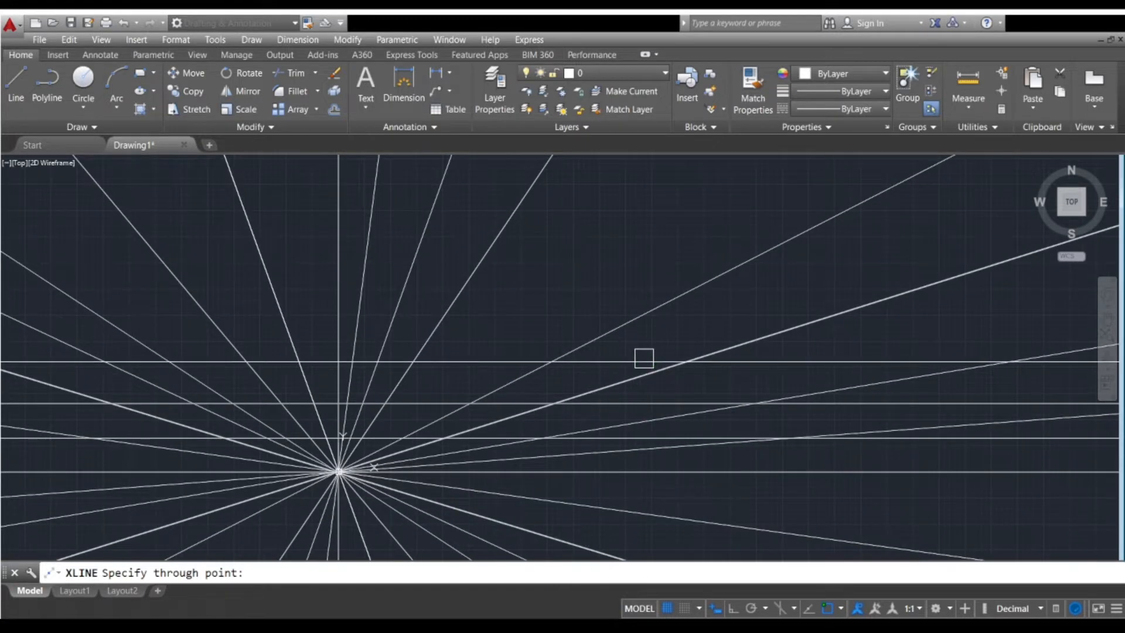
click(643, 355)
middle_drag(627, 291, 625, 396)
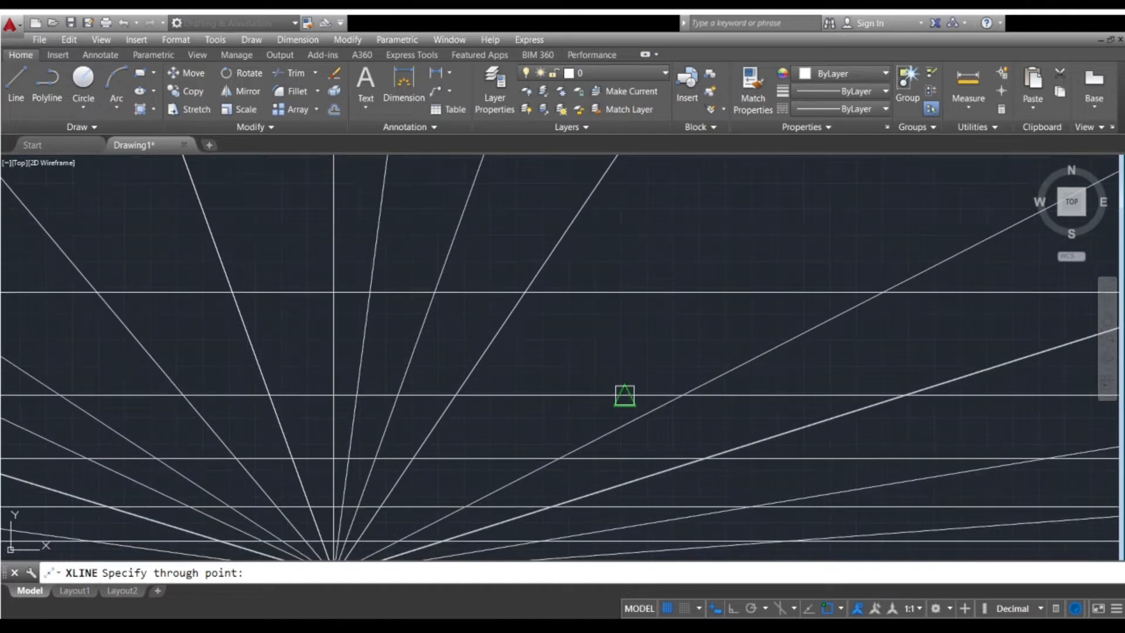
click(638, 350)
click(637, 293)
scroll(640, 289, down, 5)
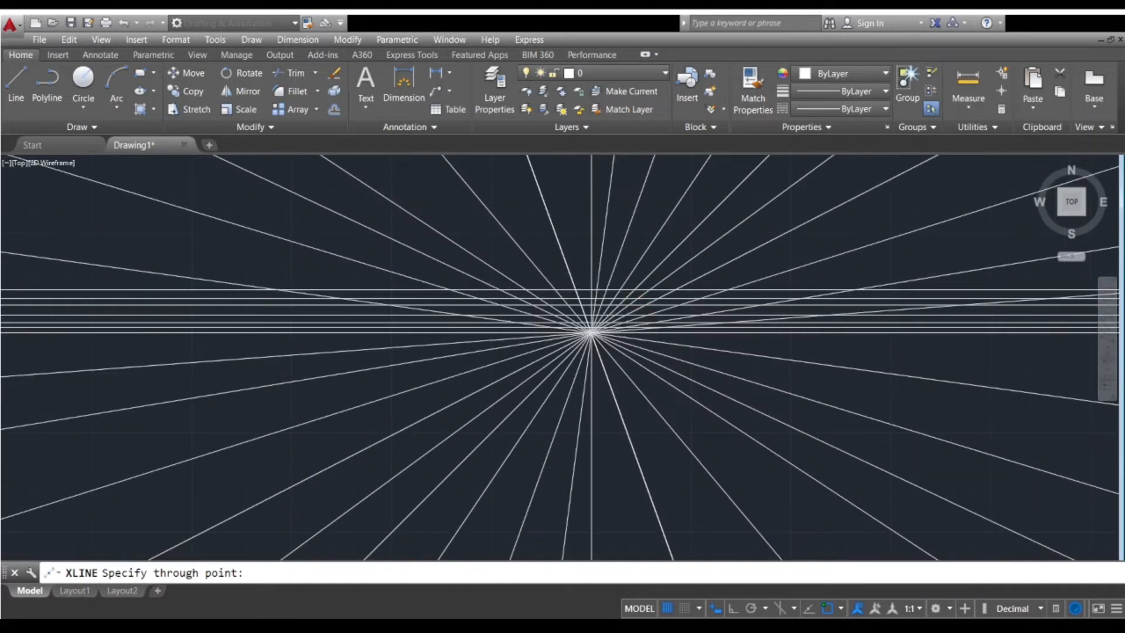
- Place five more horizontal construction lines below the common crossing point and finish the command
scroll(640, 289, down, 2)
scroll(748, 317, up, 4)
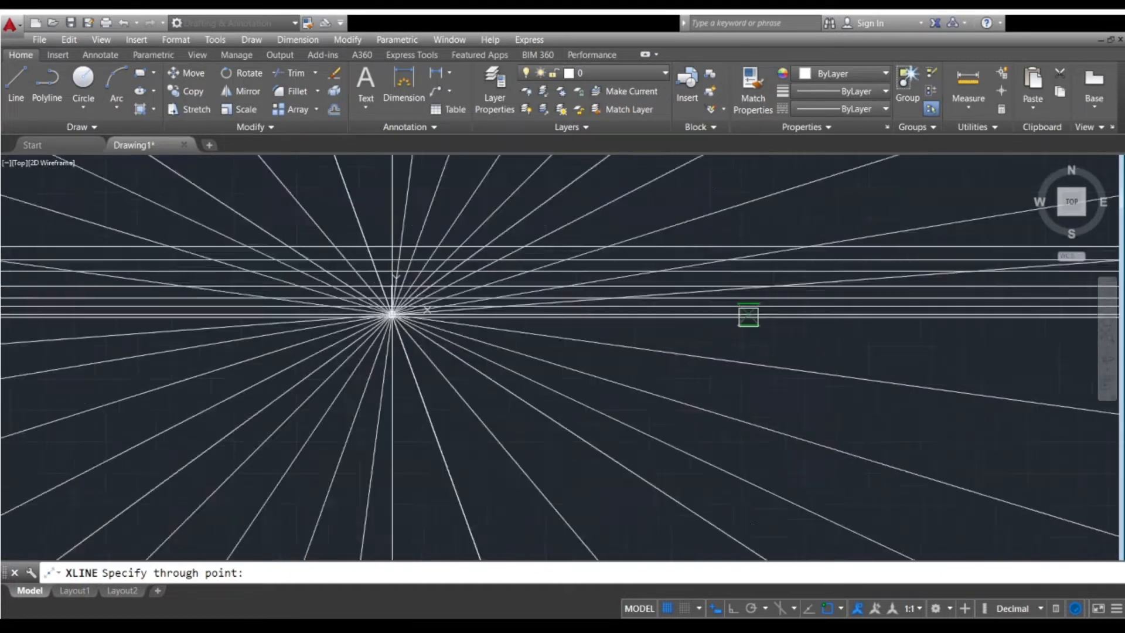
scroll(748, 317, up, 2)
click(734, 357)
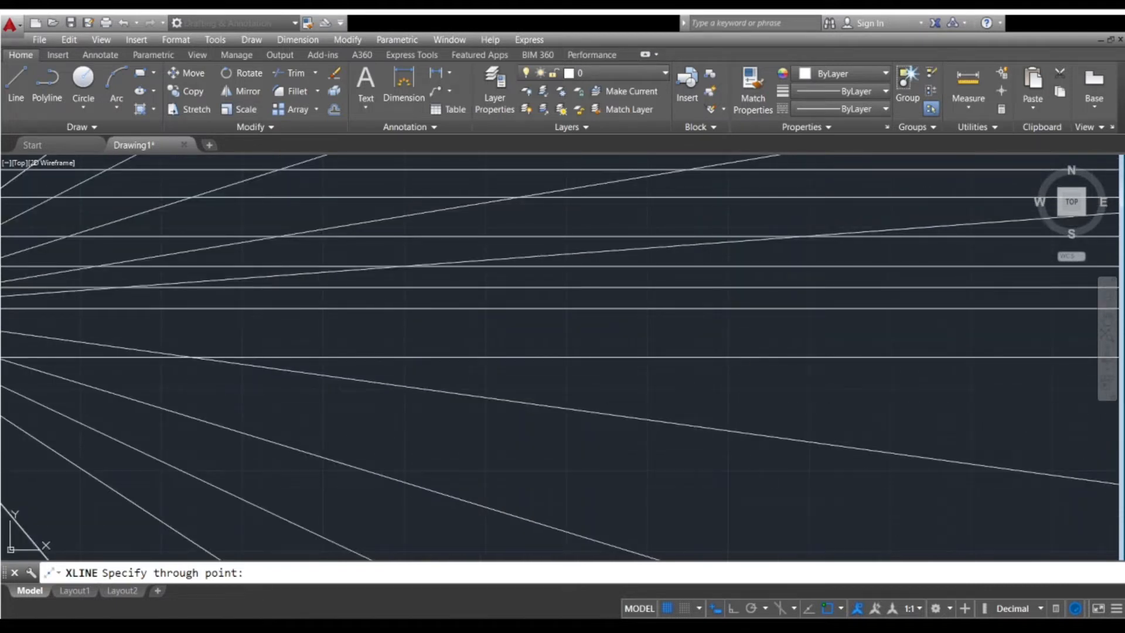
scroll(759, 424, down, 3)
scroll(782, 402, up, 4)
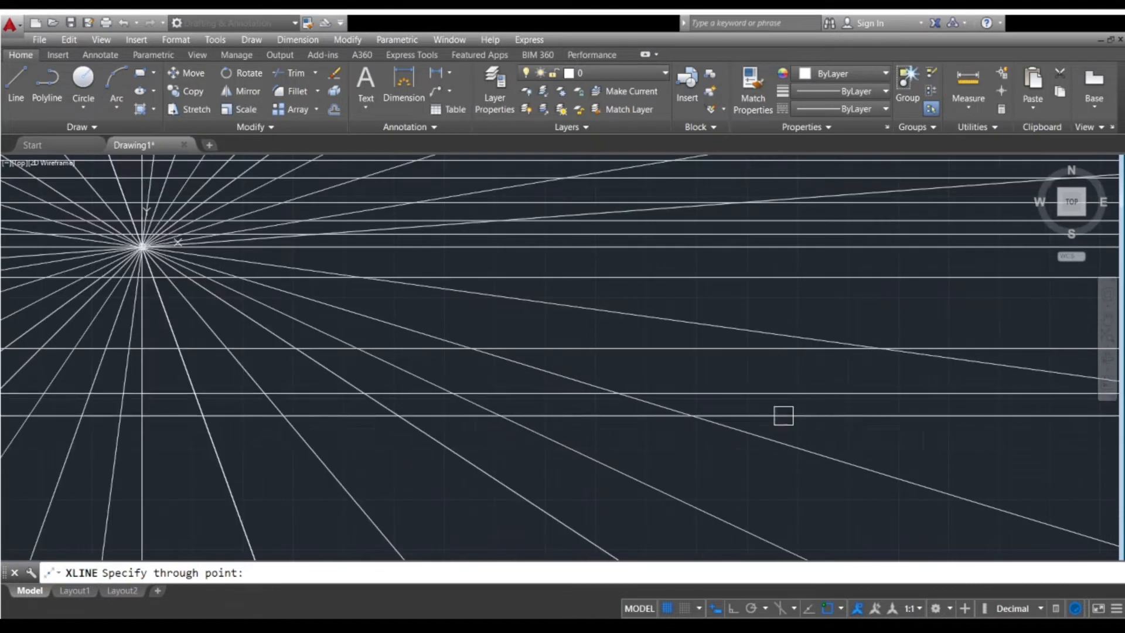
scroll(789, 469, down, 3)
scroll(794, 498, up, 4)
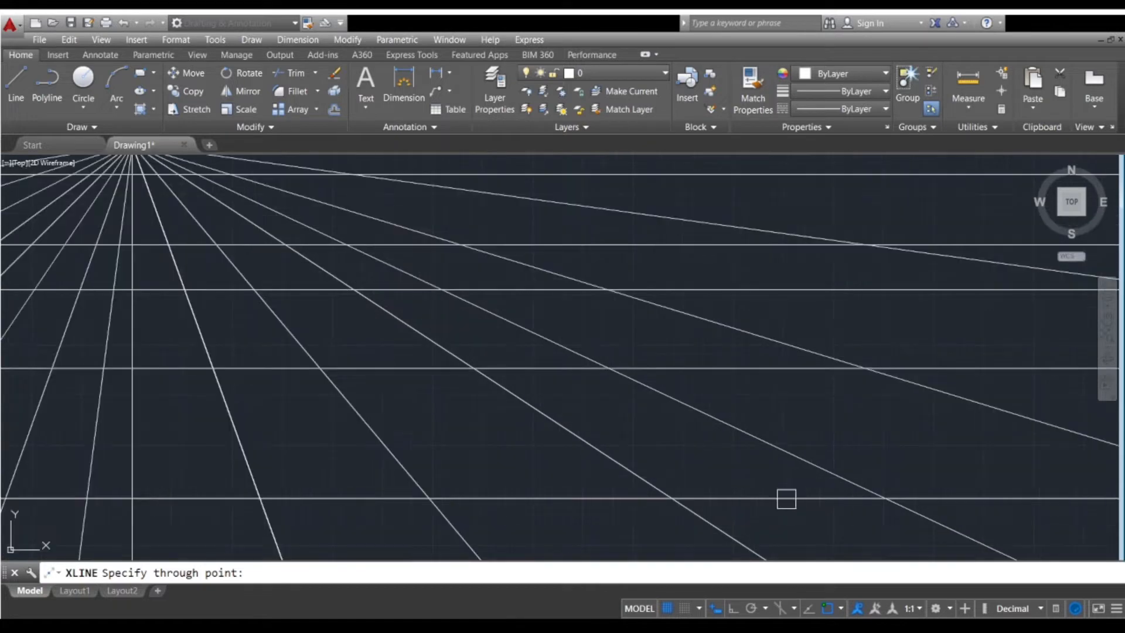
click(787, 499)
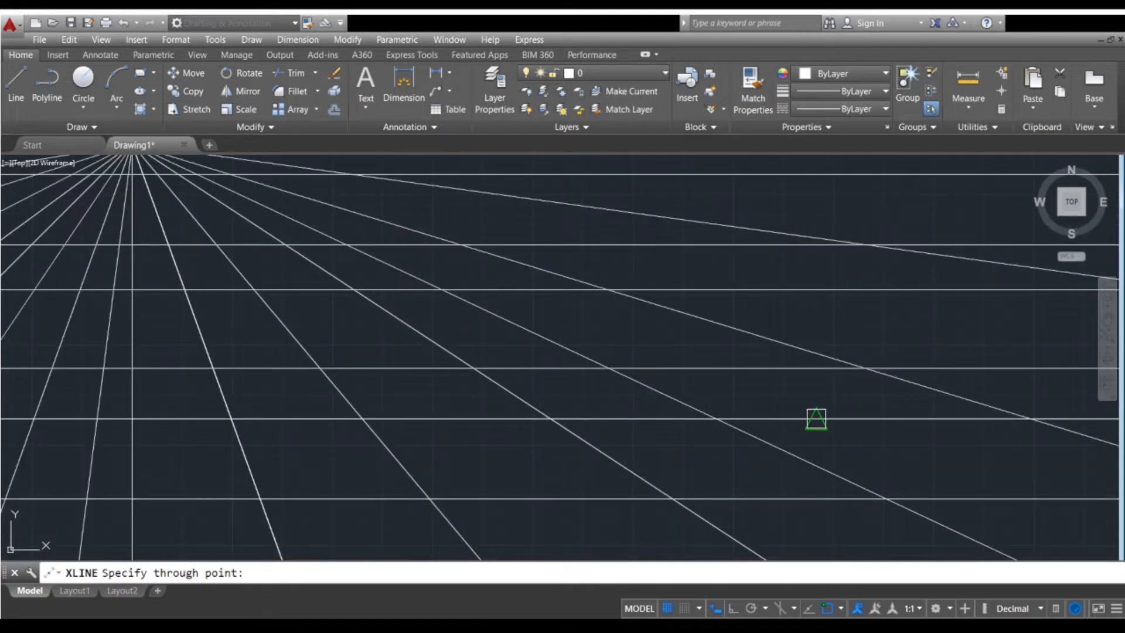
click(816, 419)
key(Return)
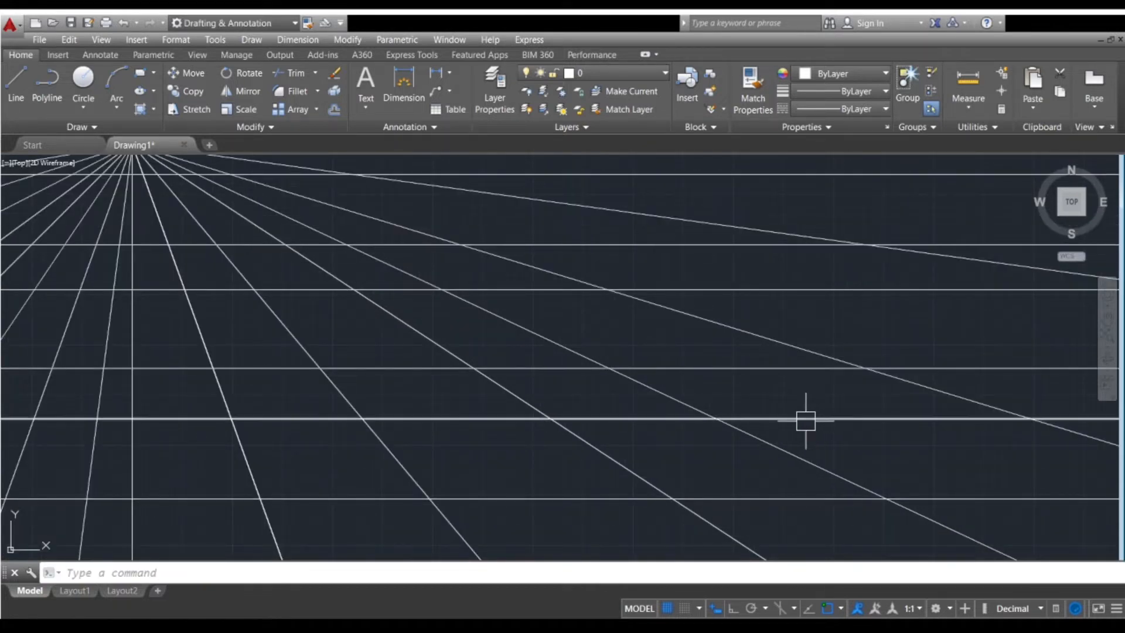
- Restart XLINE with the Ver option and place six vertical construction lines to the right of the common crossing point
scroll(804, 419, down, 5)
scroll(749, 404, up, 5)
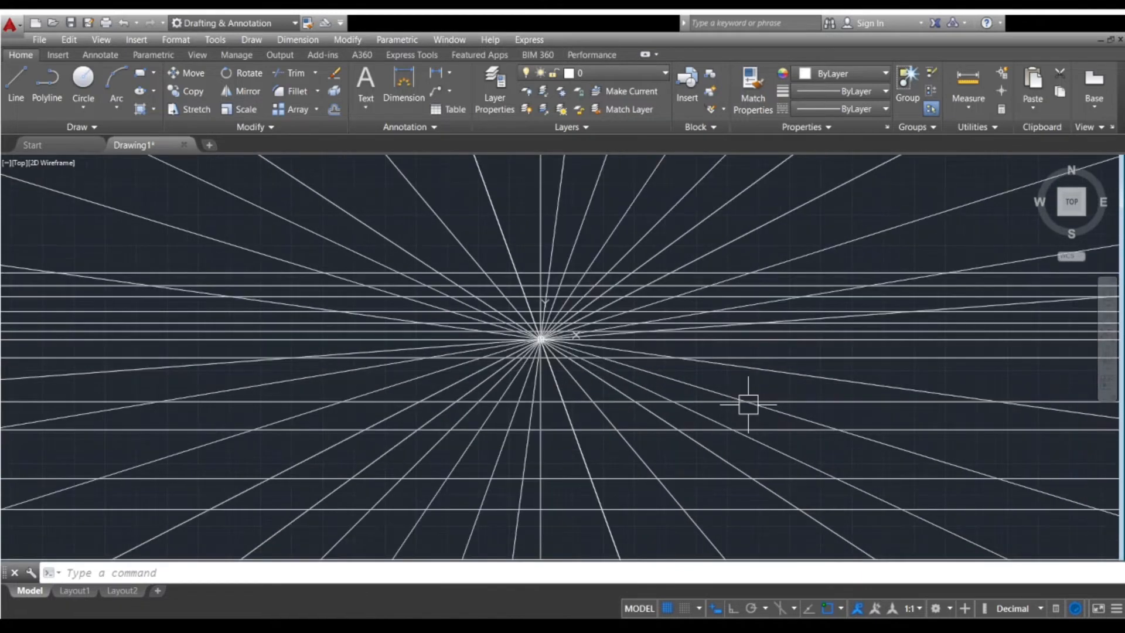
key(Return)
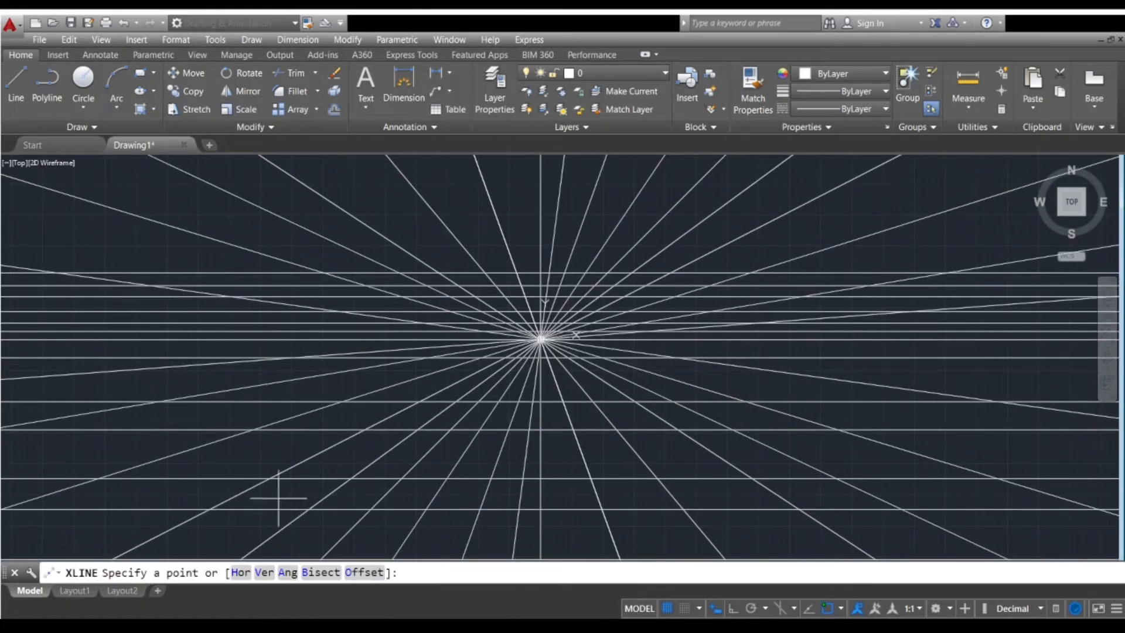
click(262, 577)
middle_drag(618, 282, 565, 319)
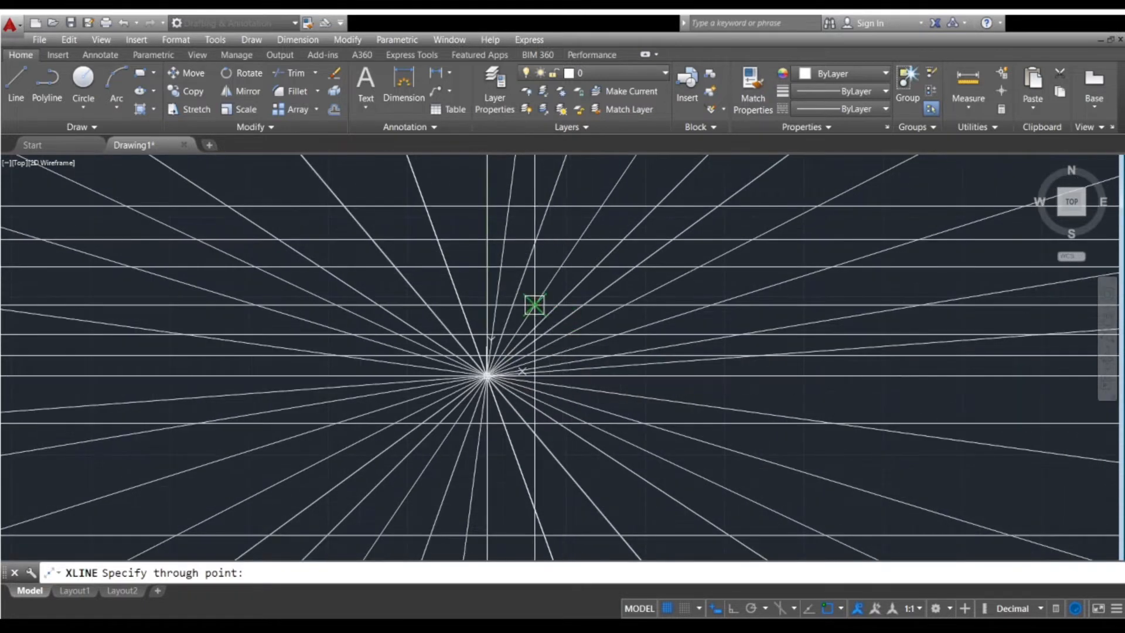
scroll(551, 319, up, 3)
click(558, 316)
scroll(554, 307, down, 2)
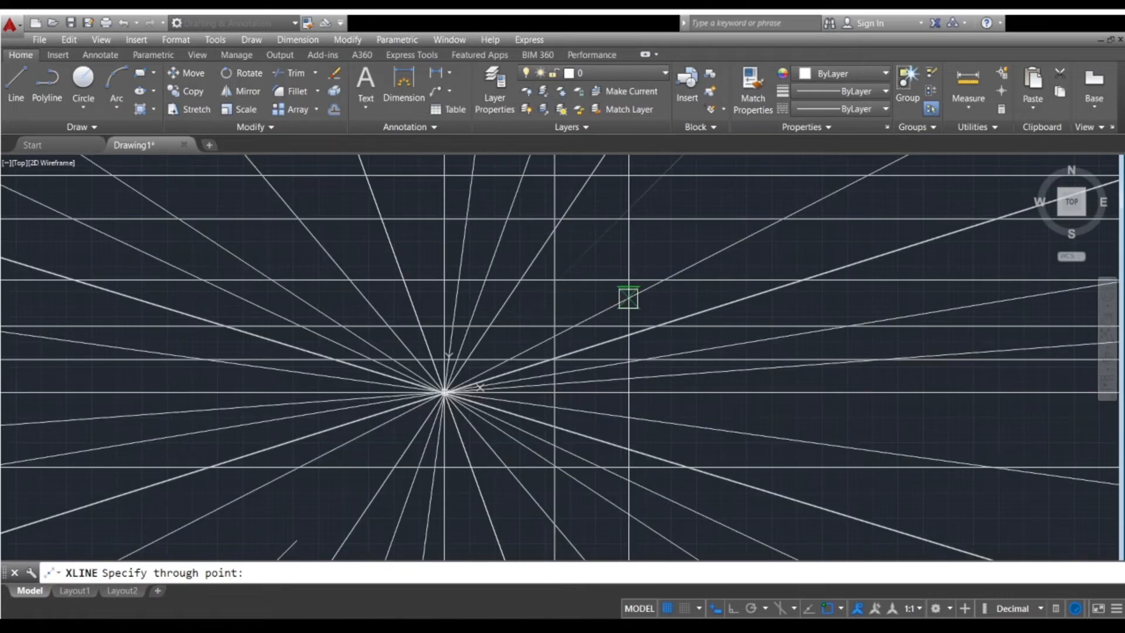
scroll(628, 298, up, 3)
click(608, 309)
scroll(611, 309, down, 2)
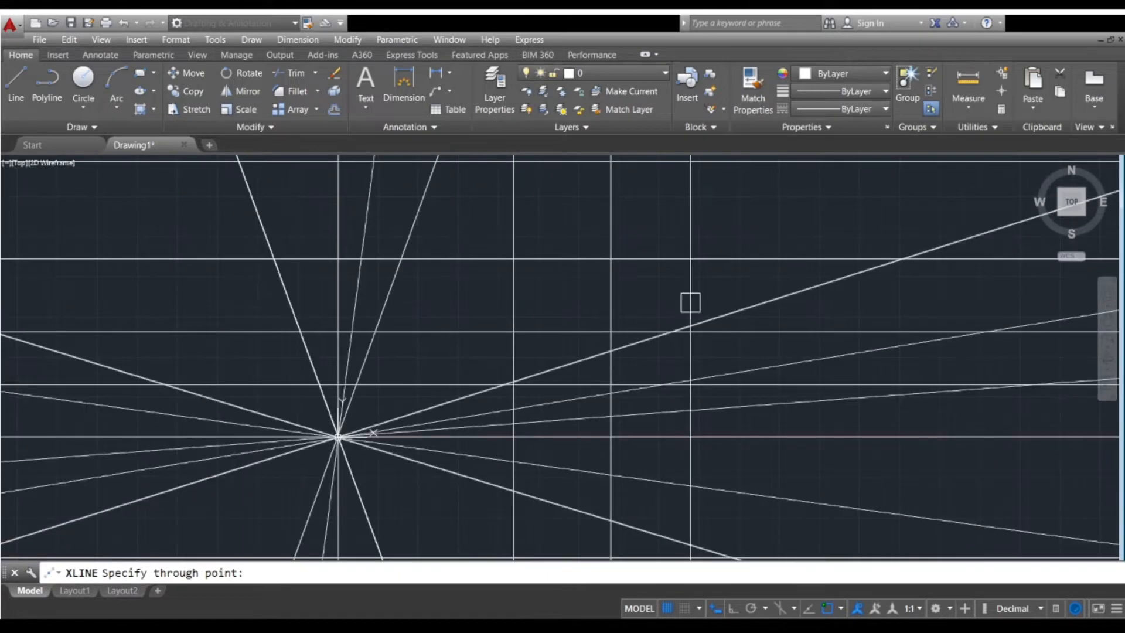
click(690, 303)
middle_drag(756, 301, 561, 358)
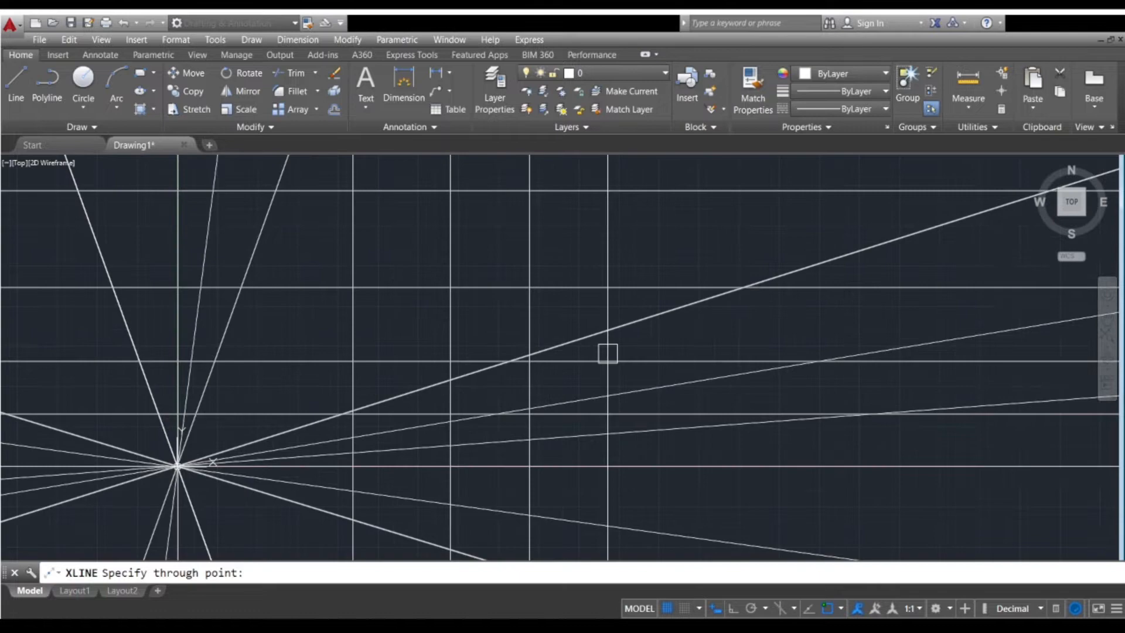
click(657, 339)
click(753, 332)
scroll(292, 321, down, 3)
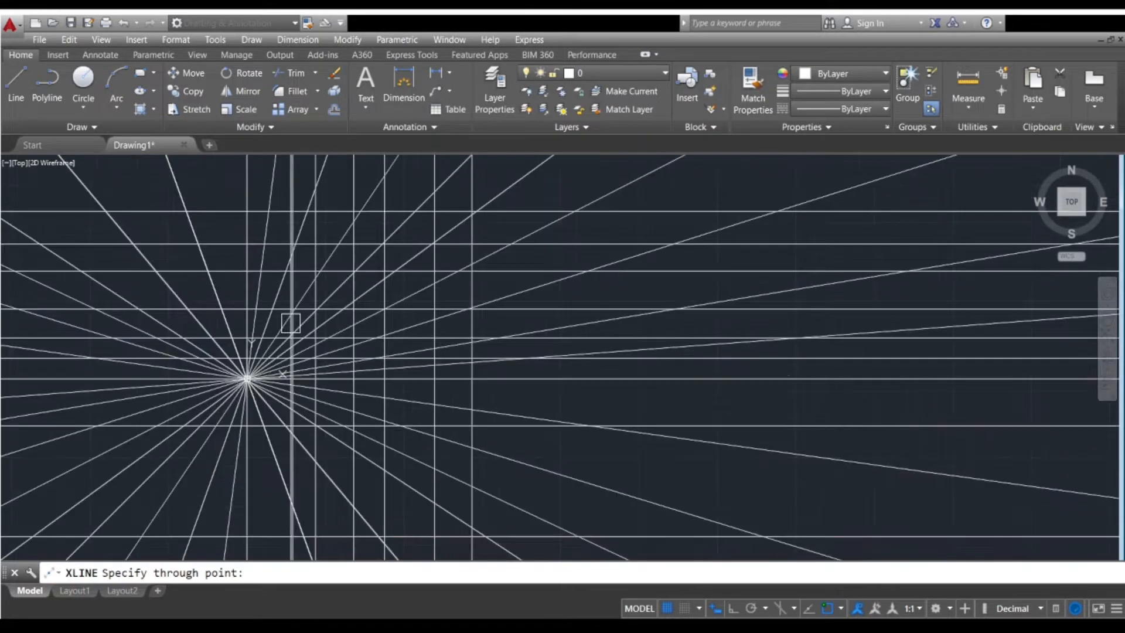
middle_drag(213, 339, 437, 357)
scroll(514, 354, up, 8)
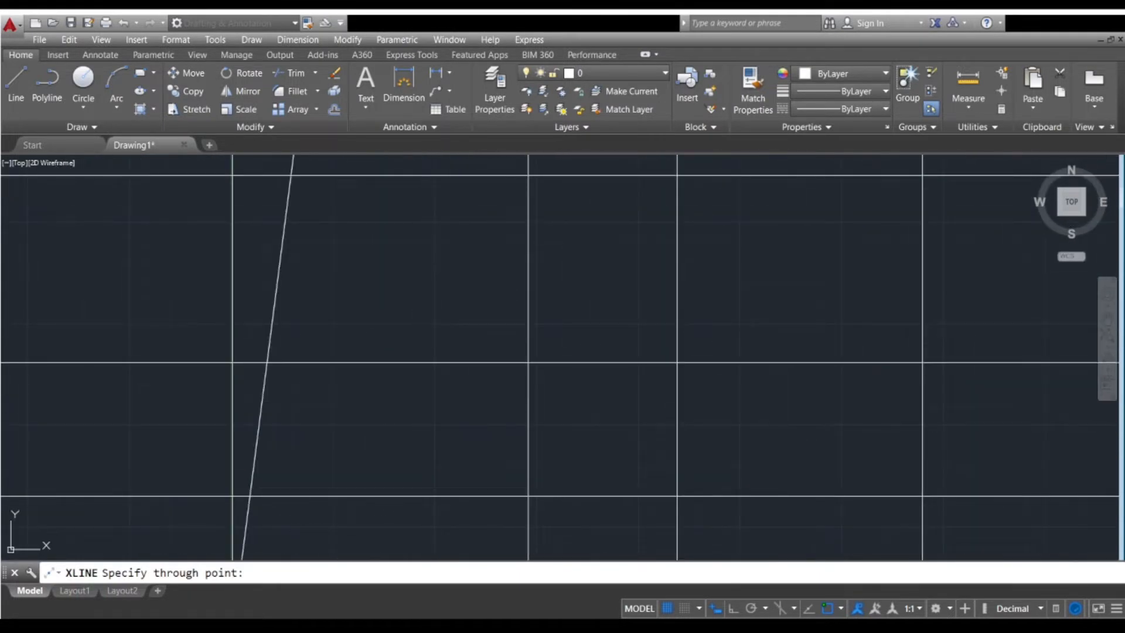
click(425, 305)
- Continue with eight vertical construction lines to the left of the common crossing point, moving mostly outward
scroll(423, 304, down, 5)
middle_drag(423, 304, 544, 329)
scroll(463, 318, up, 5)
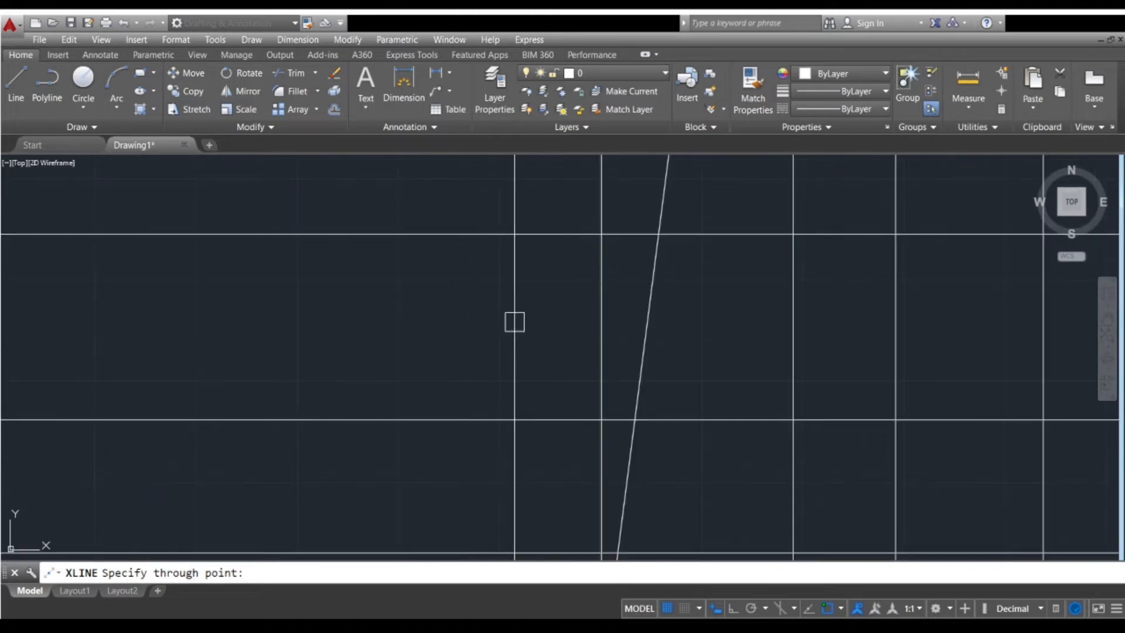
click(514, 322)
scroll(515, 323, down, 3)
click(456, 320)
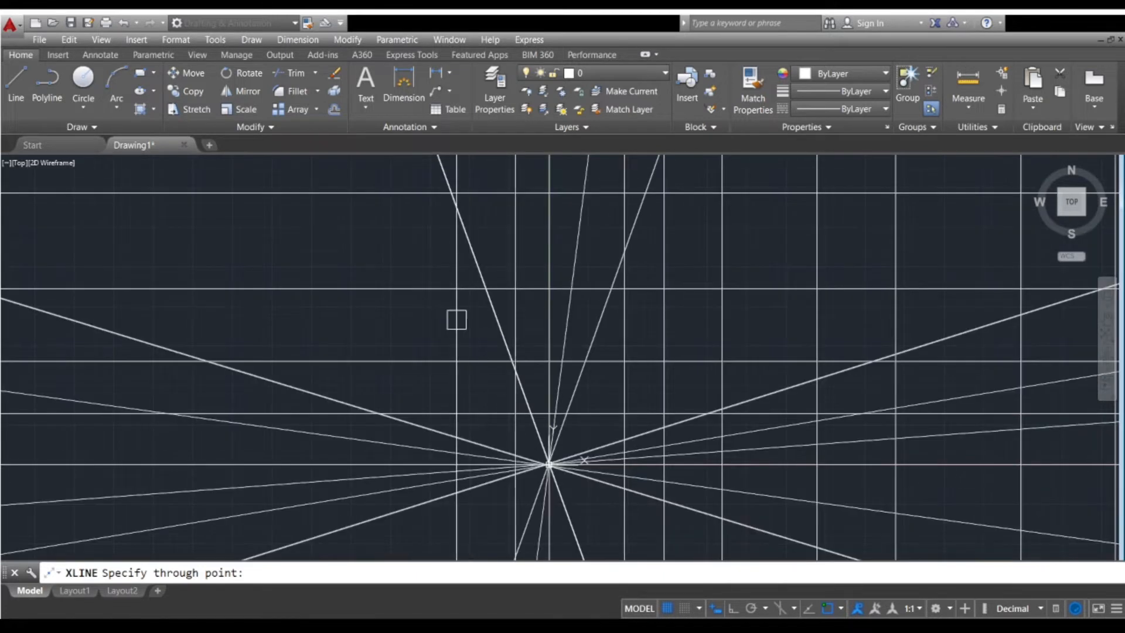
click(370, 319)
click(301, 322)
click(248, 322)
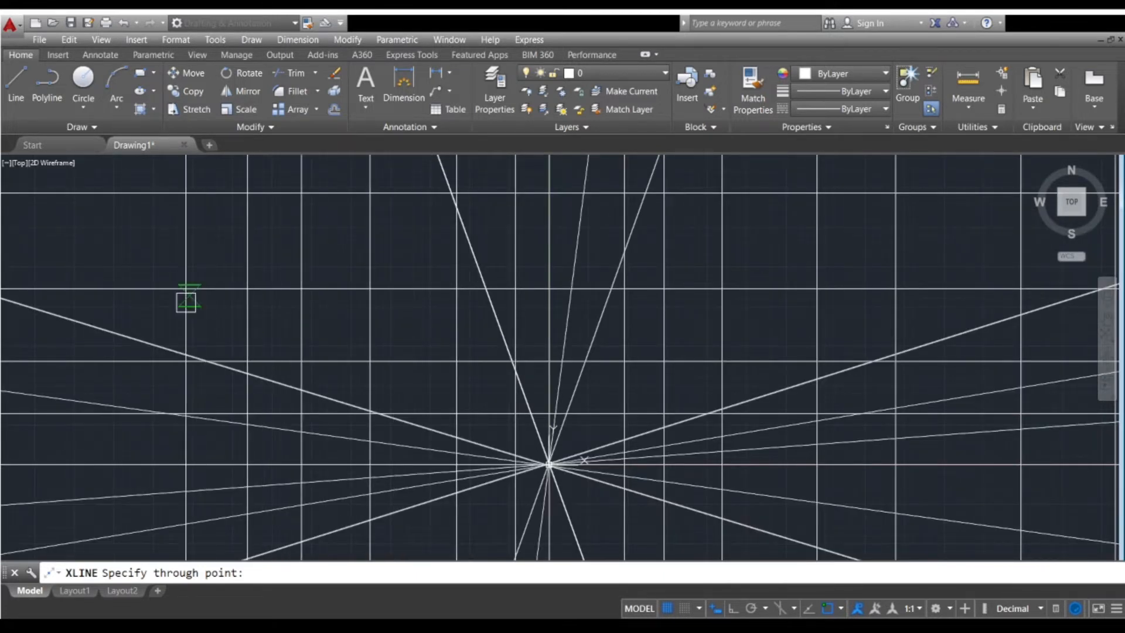
click(189, 303)
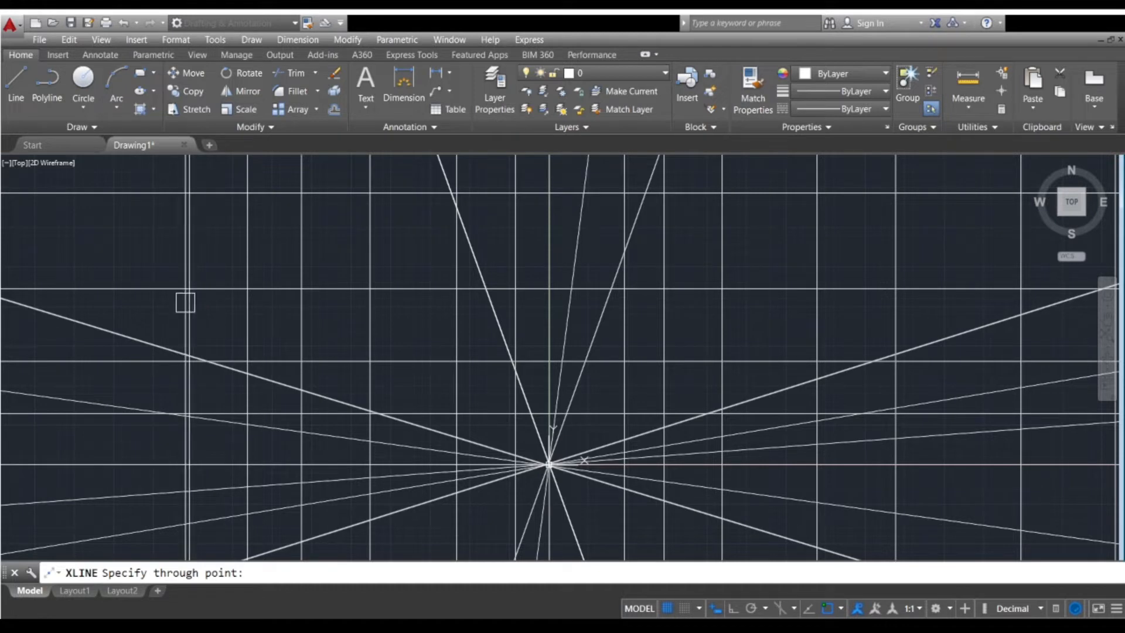
click(126, 302)
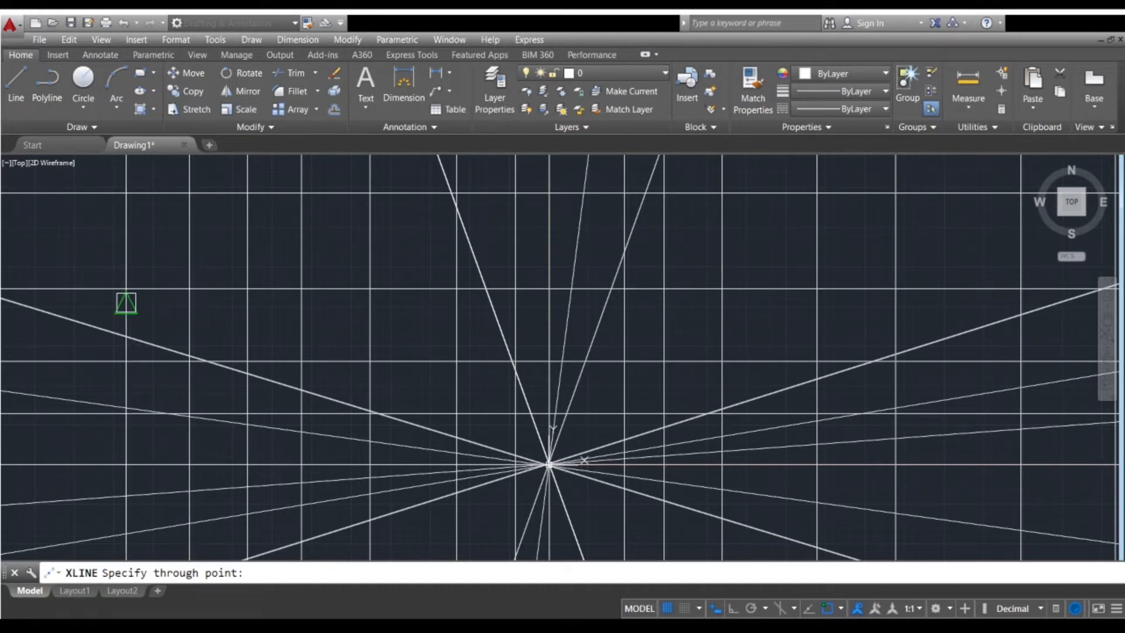
scroll(126, 303, down, 1)
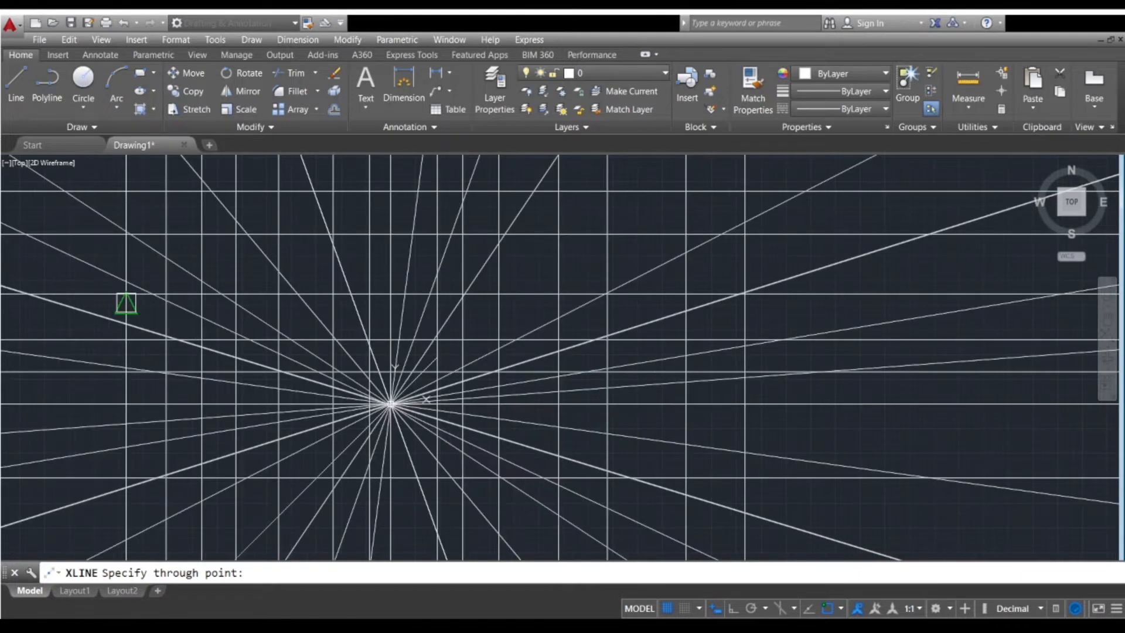
scroll(126, 328, up, 2)
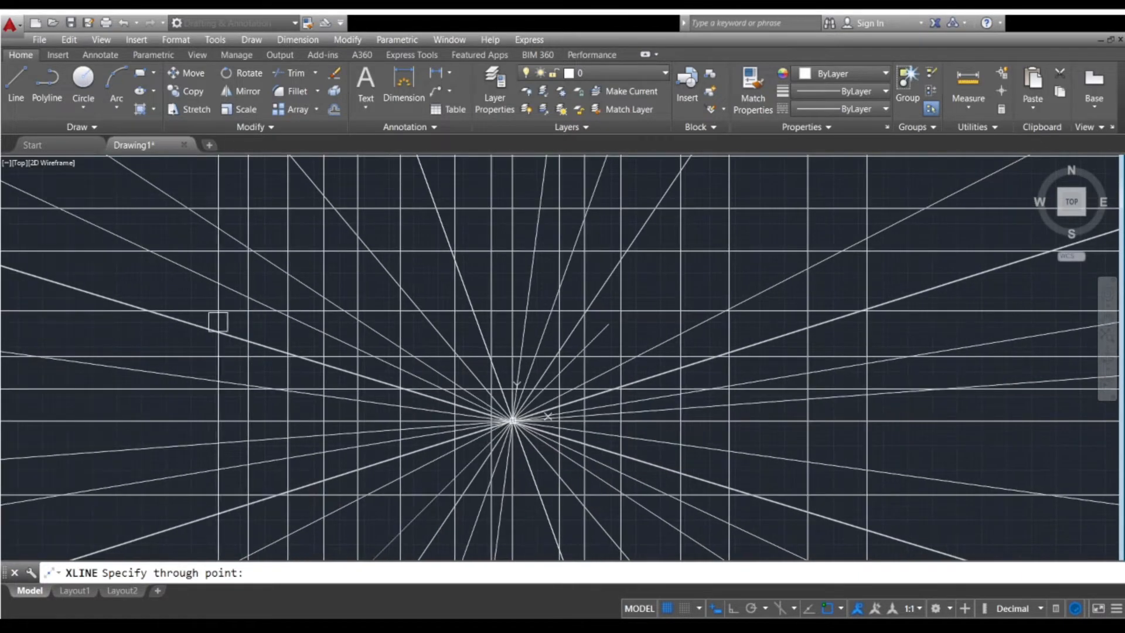
scroll(176, 319, up, 3)
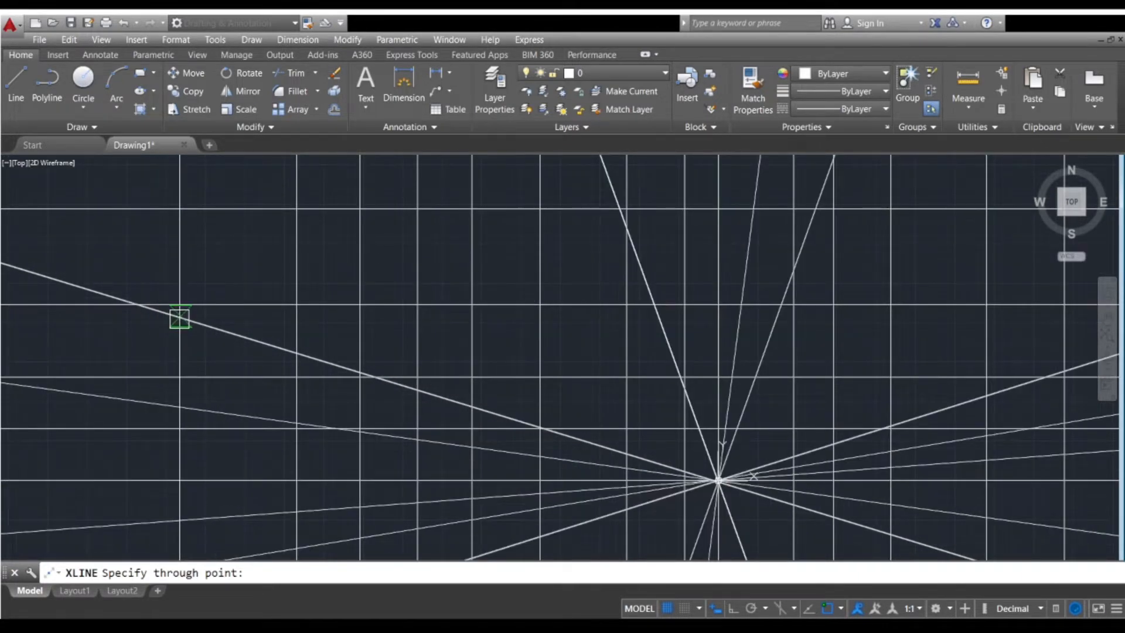
click(265, 267)
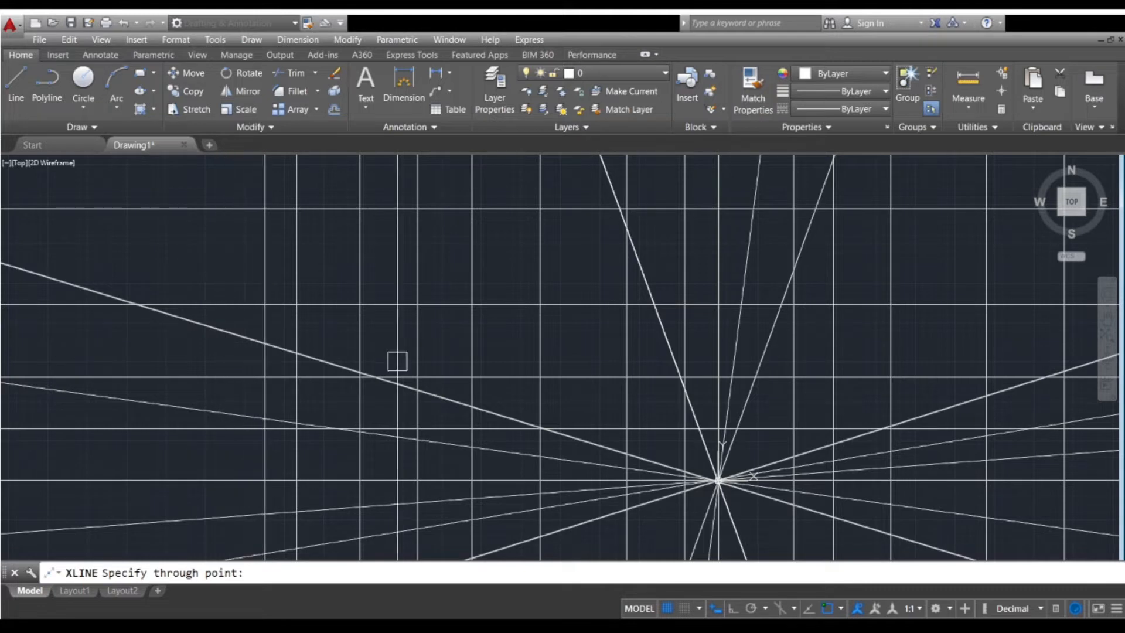
- Turn off object snap and add two closely spaced vertical construction lines beyond the outermost one left of the crossing point
click(827, 608)
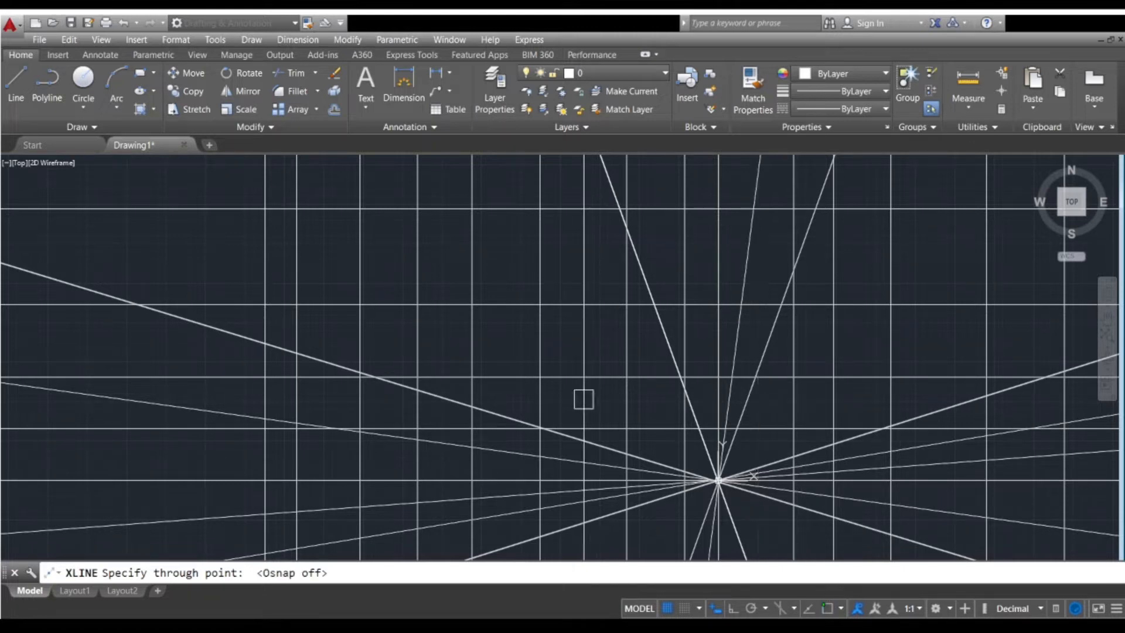
middle_drag(260, 288, 479, 440)
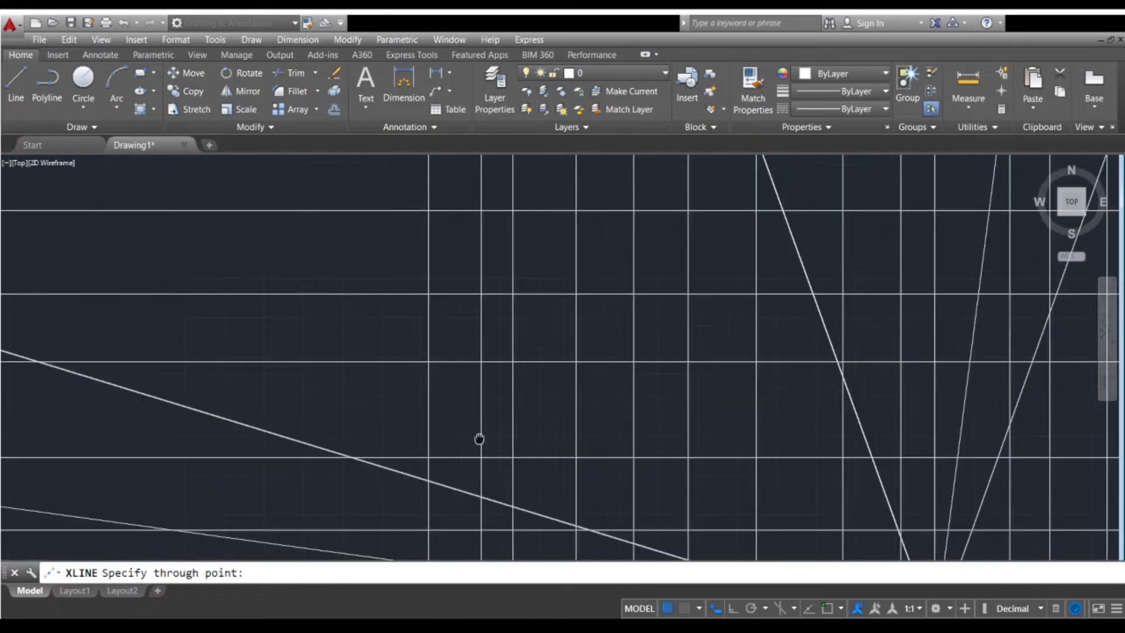
click(395, 418)
scroll(395, 418, down, 4)
middle_drag(548, 533, 534, 376)
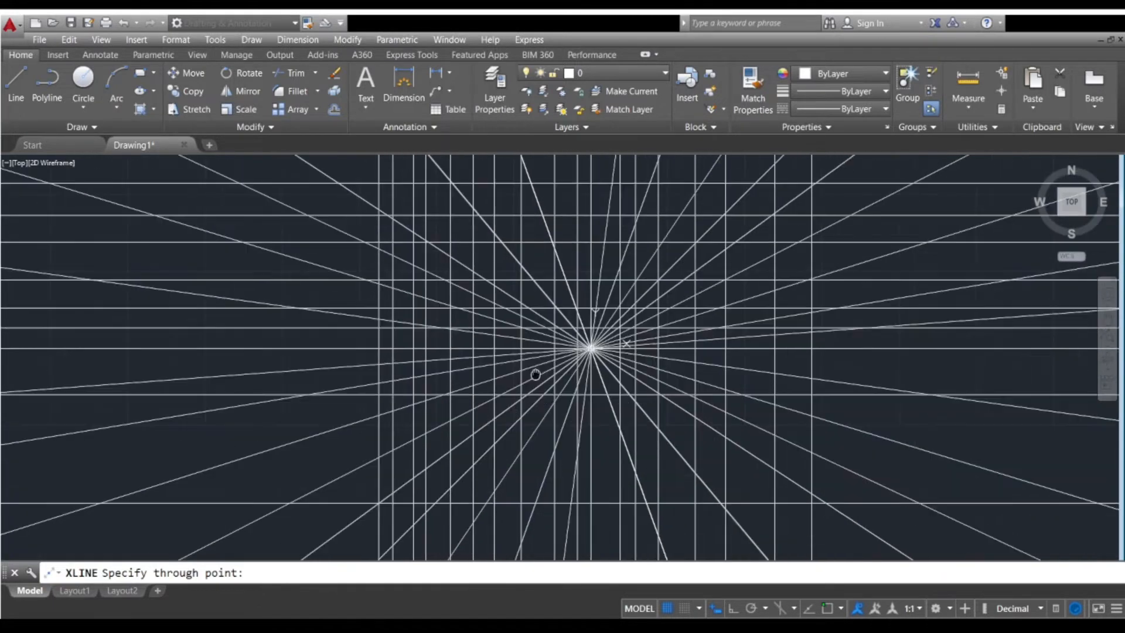
- Place more vertical construction lines between and beyond the existing ones left of the crossing point and finish the command
click(366, 370)
scroll(366, 370, up, 2)
scroll(360, 375, up, 5)
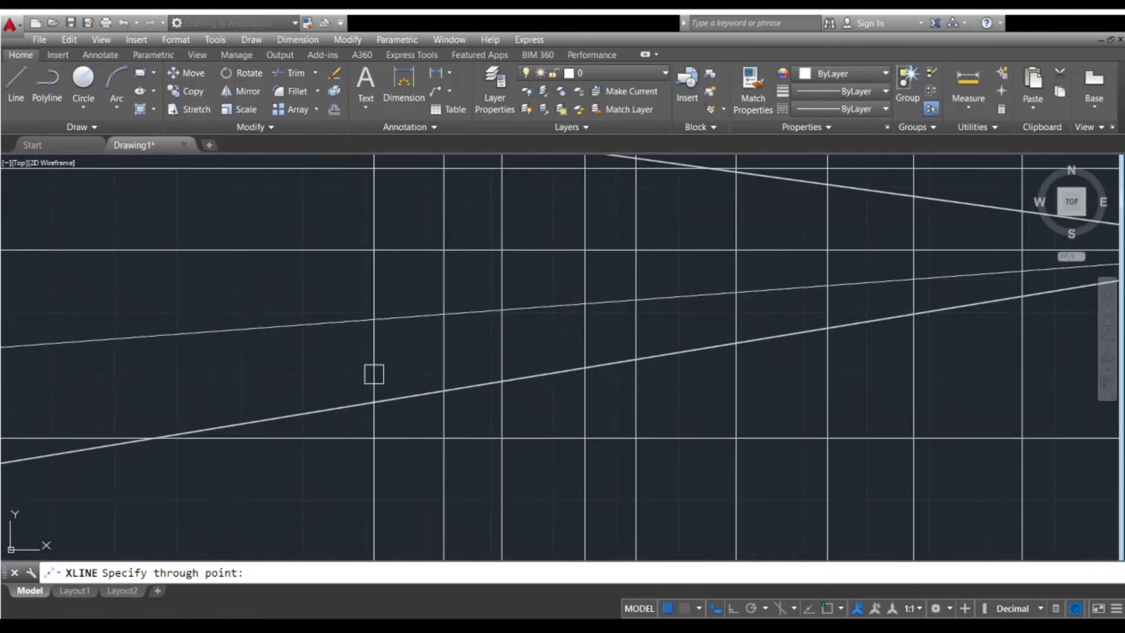
click(331, 364)
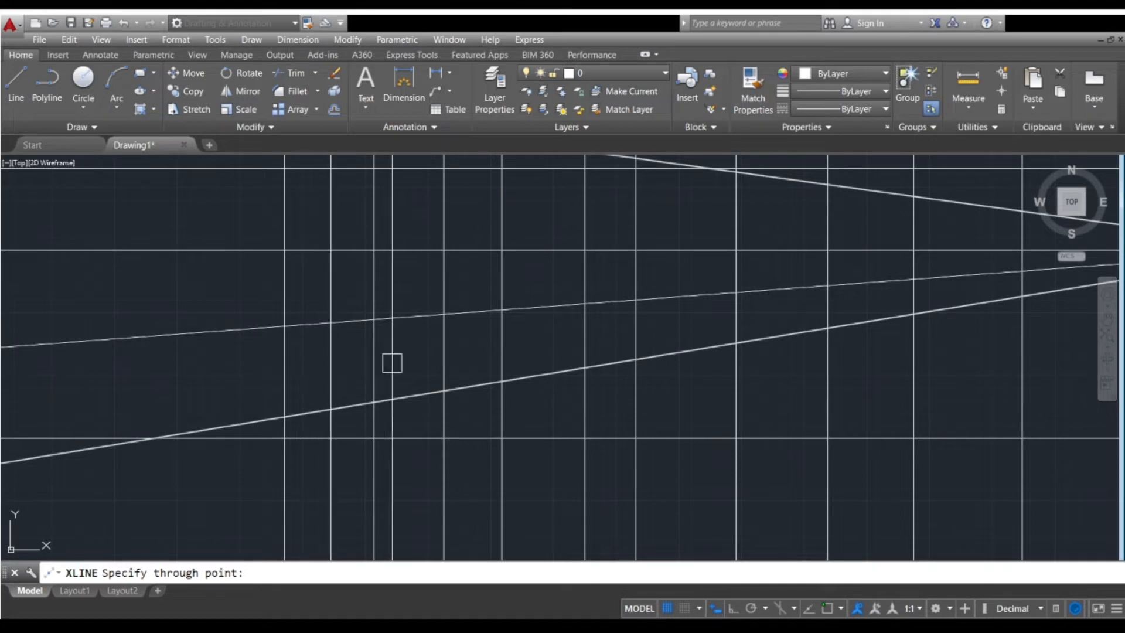
click(405, 364)
click(478, 359)
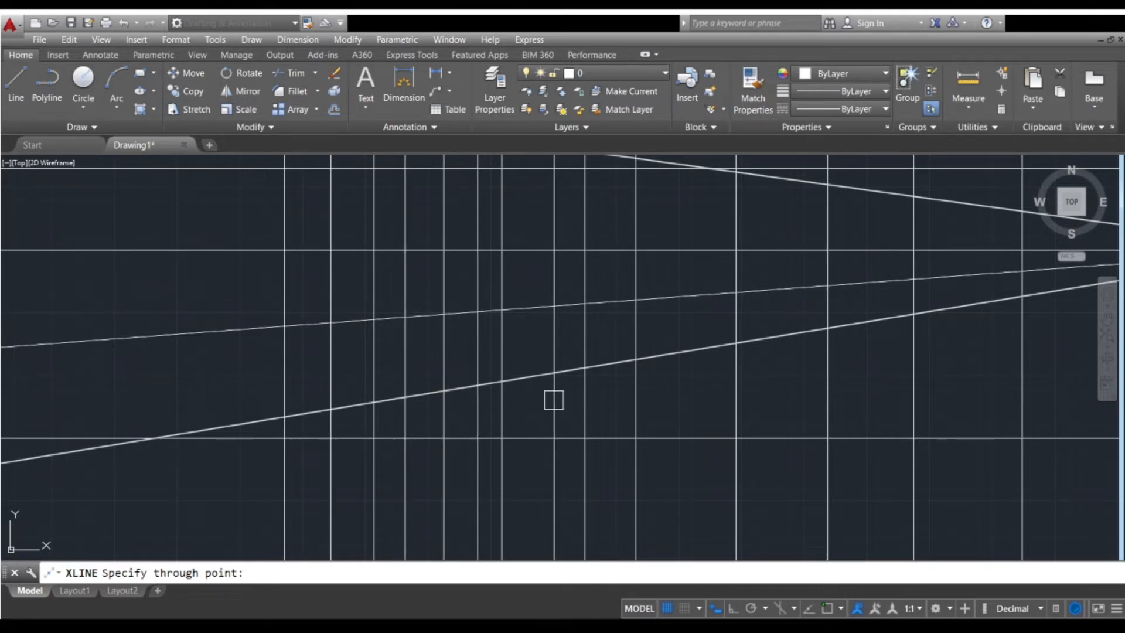
click(553, 398)
click(690, 420)
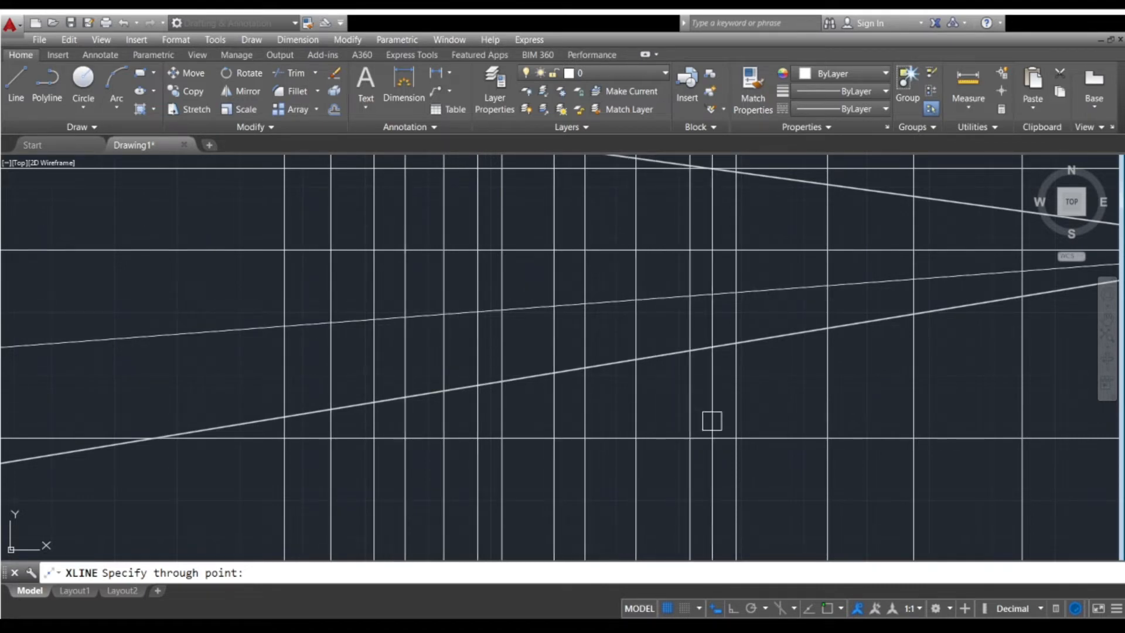
middle_drag(711, 420, 512, 414)
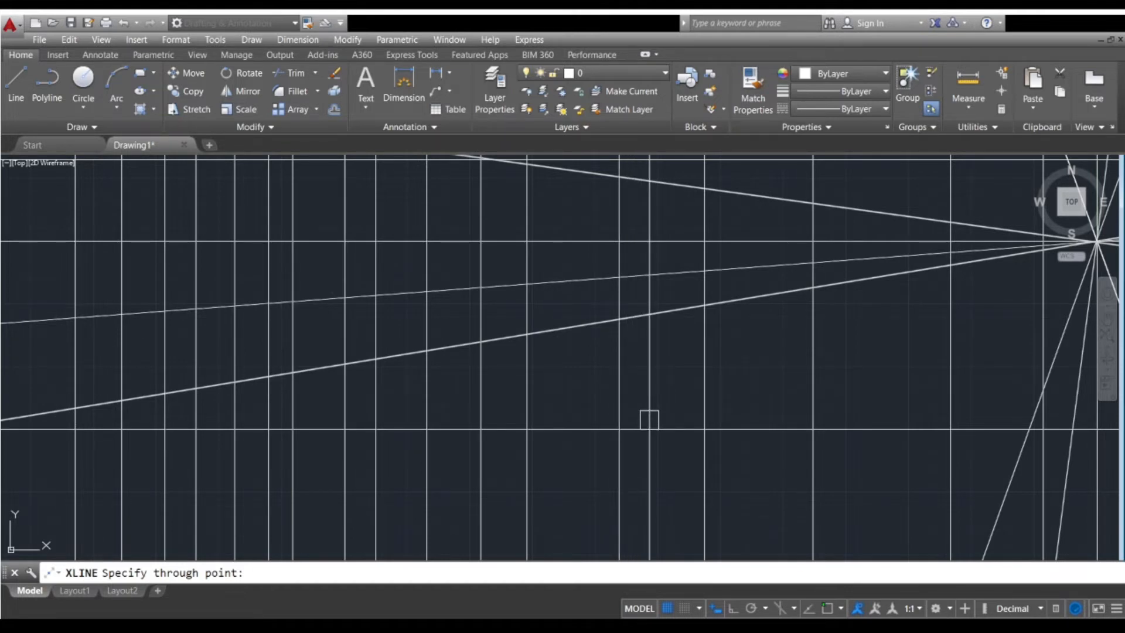
key(Return)
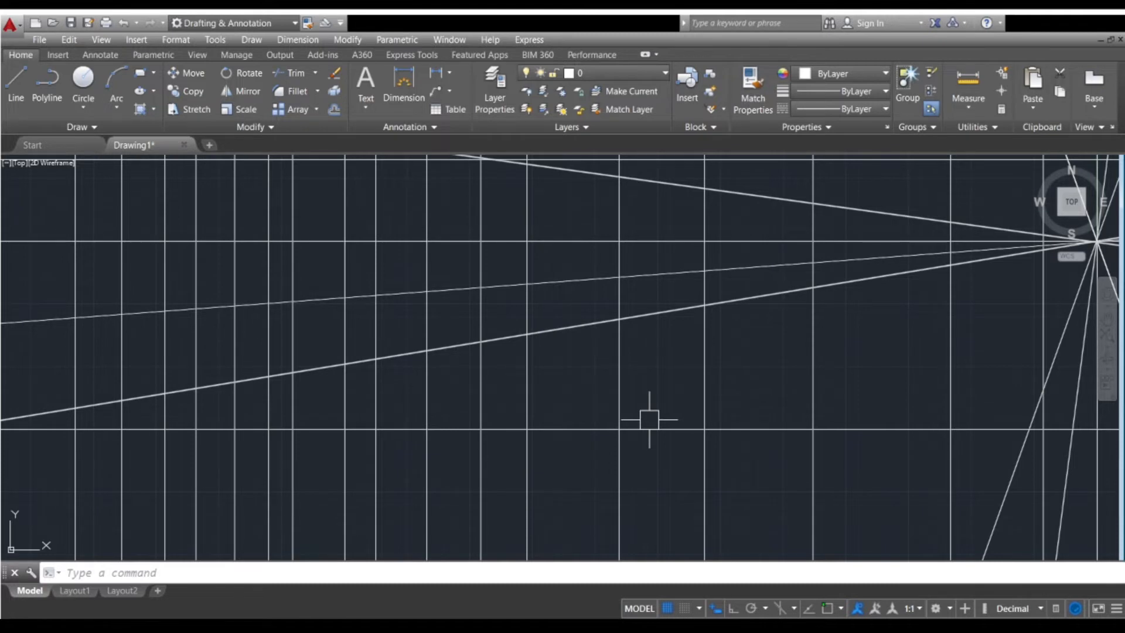
- Restart XLINE with the Ang option and set the construction line angle to 45 degrees
text(xl)
key(Return)
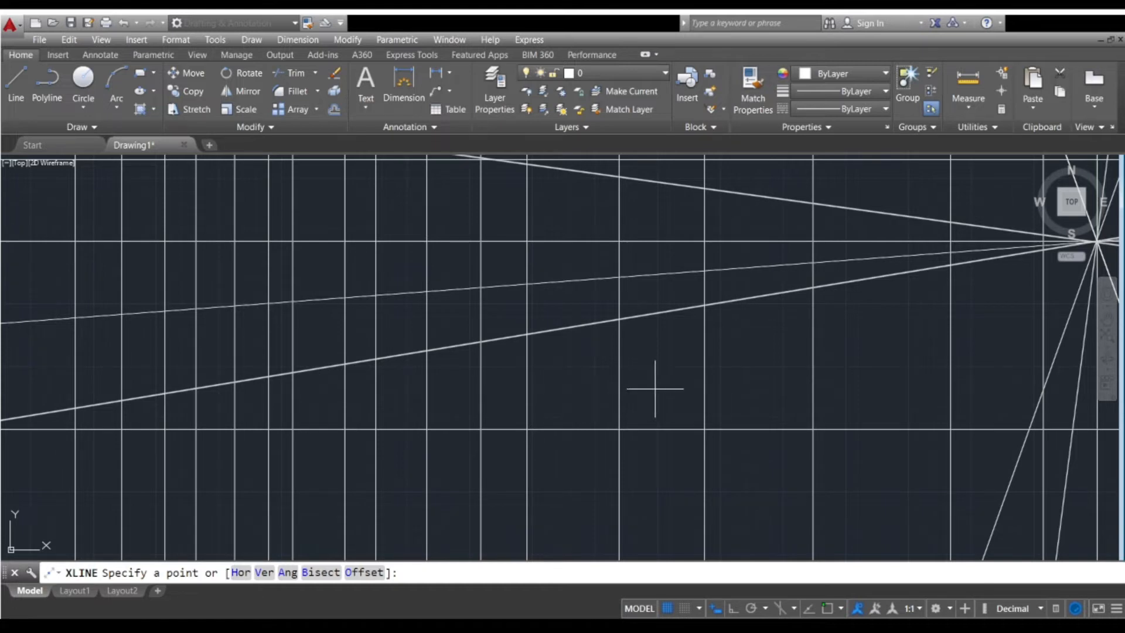
click(287, 573)
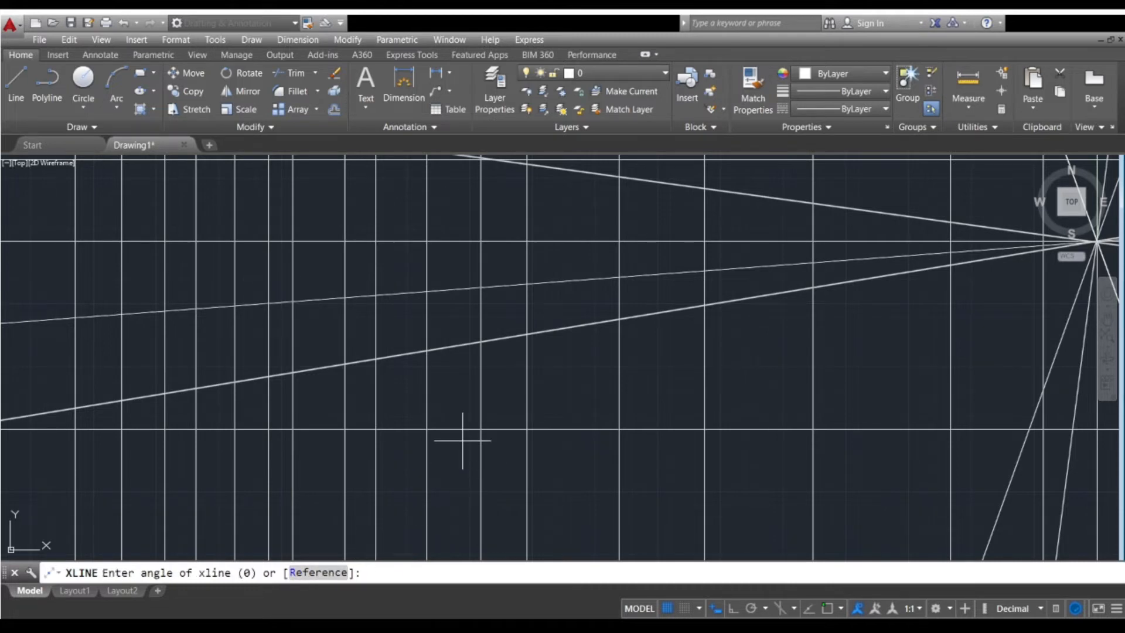
scroll(491, 436, down, 1)
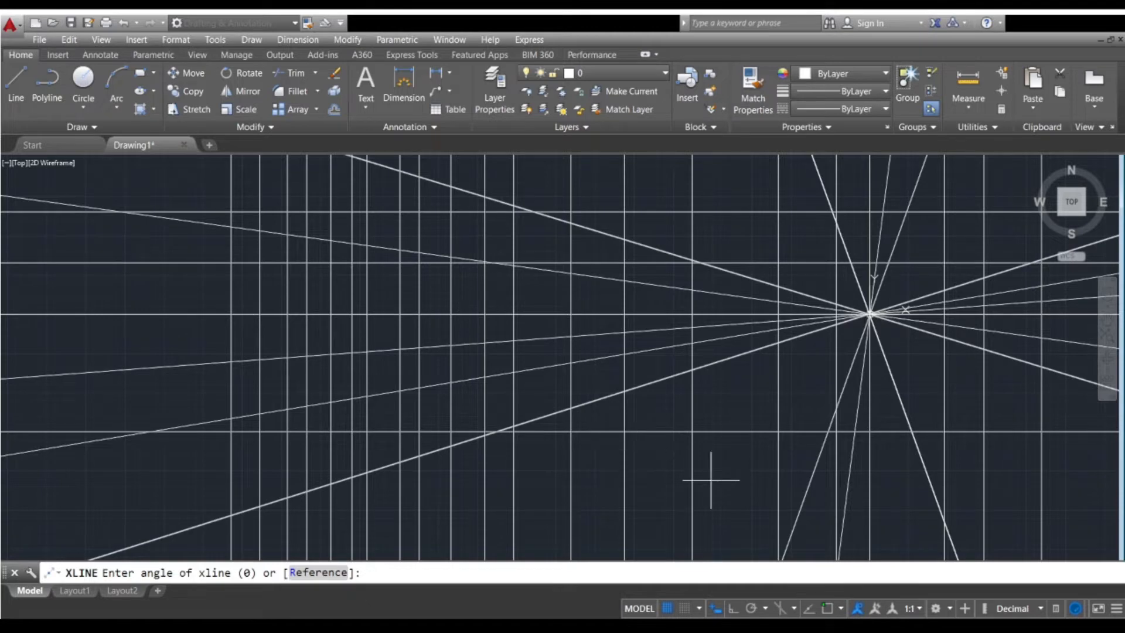
middle_drag(711, 477, 390, 465)
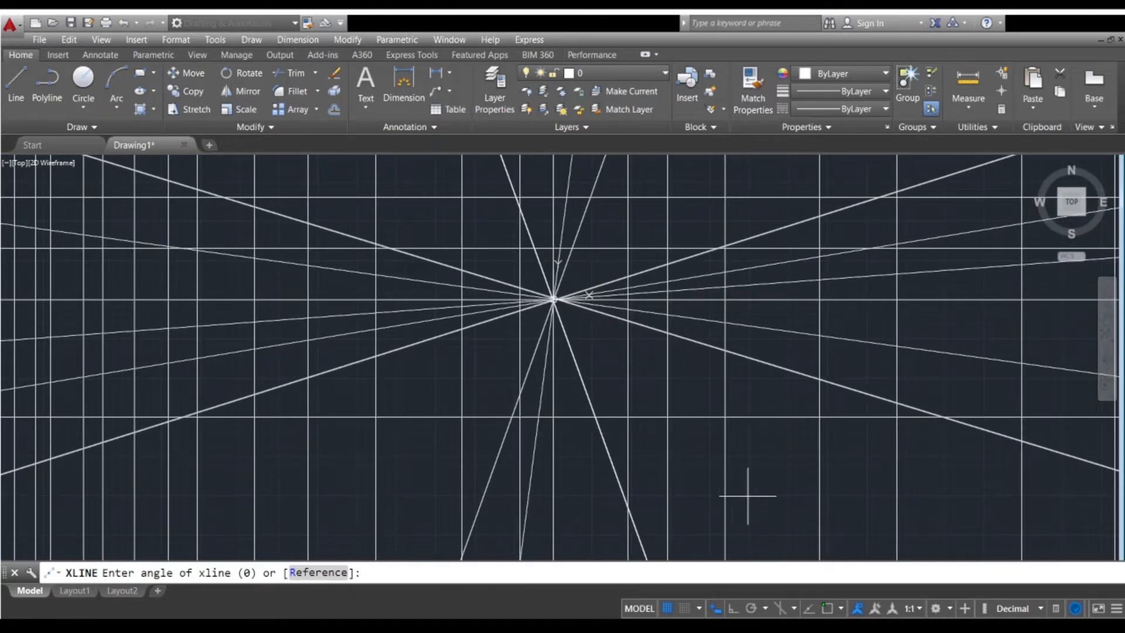
middle_drag(748, 494, 477, 528)
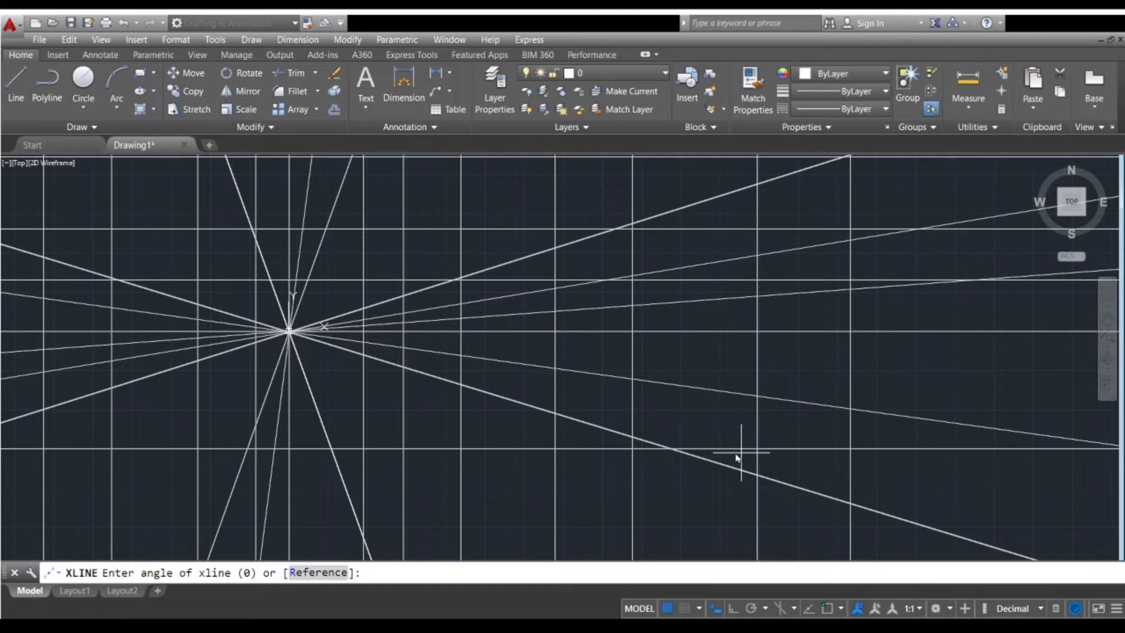
text(45)
key(Return)
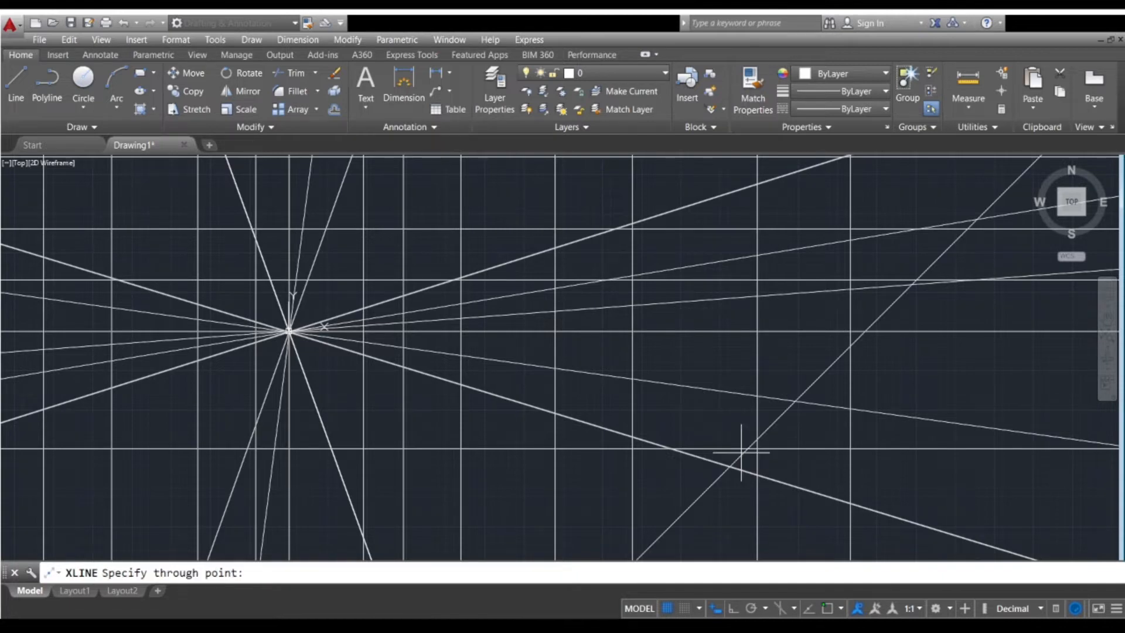
- Place several parallel 45-degree construction lines below and to the right of the common crossing point
scroll(734, 455, down, 4)
scroll(735, 455, up, 4)
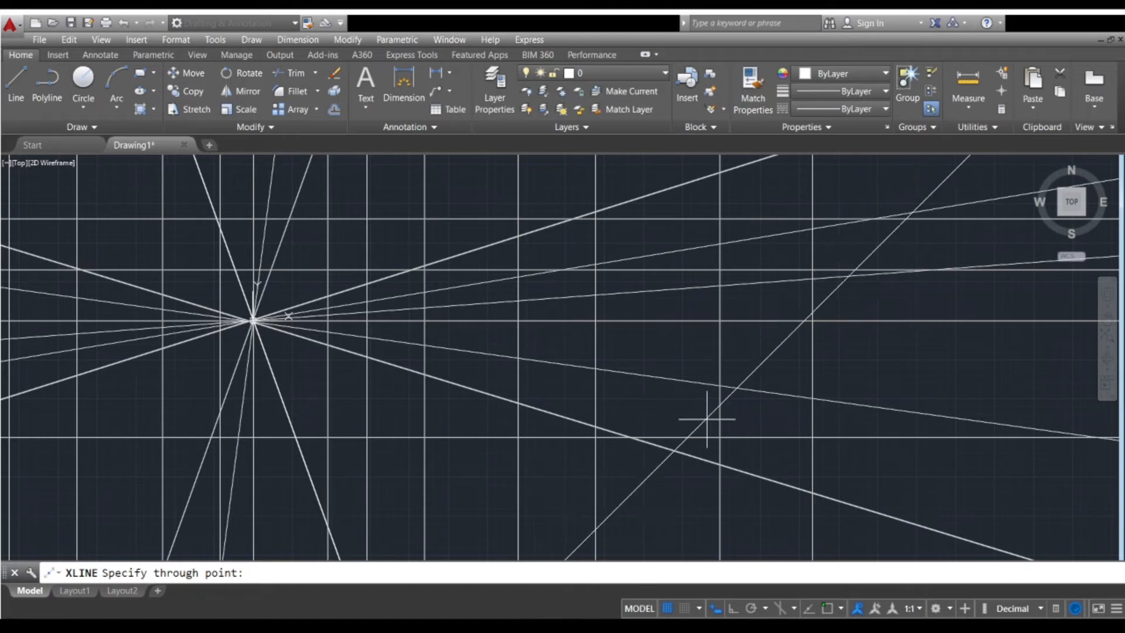
scroll(657, 386, down, 8)
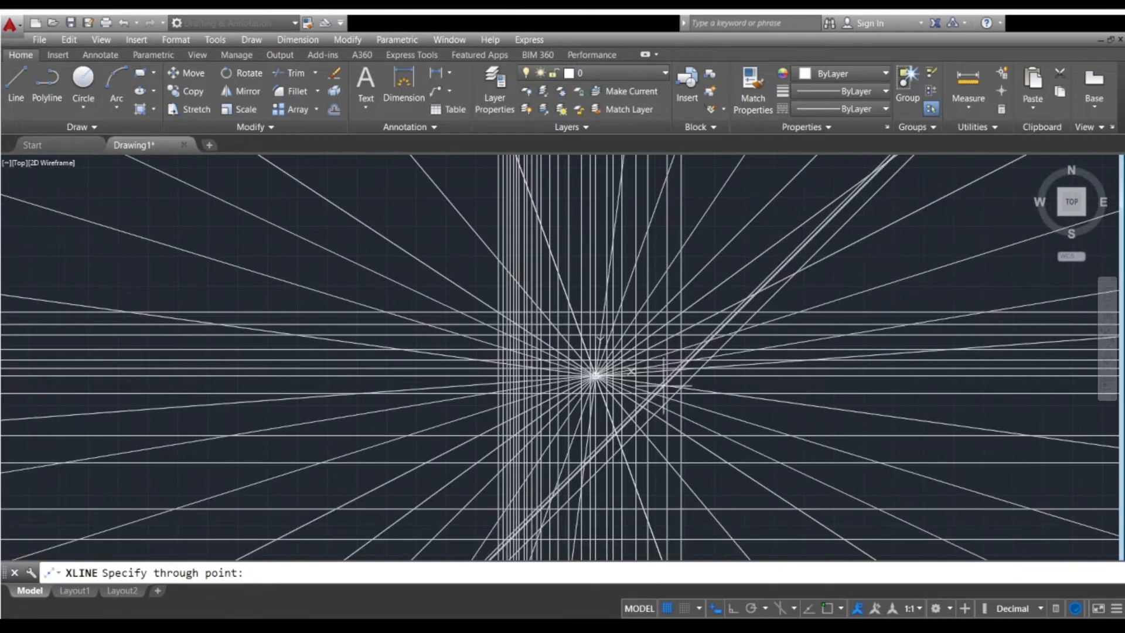
scroll(680, 390, up, 6)
click(677, 403)
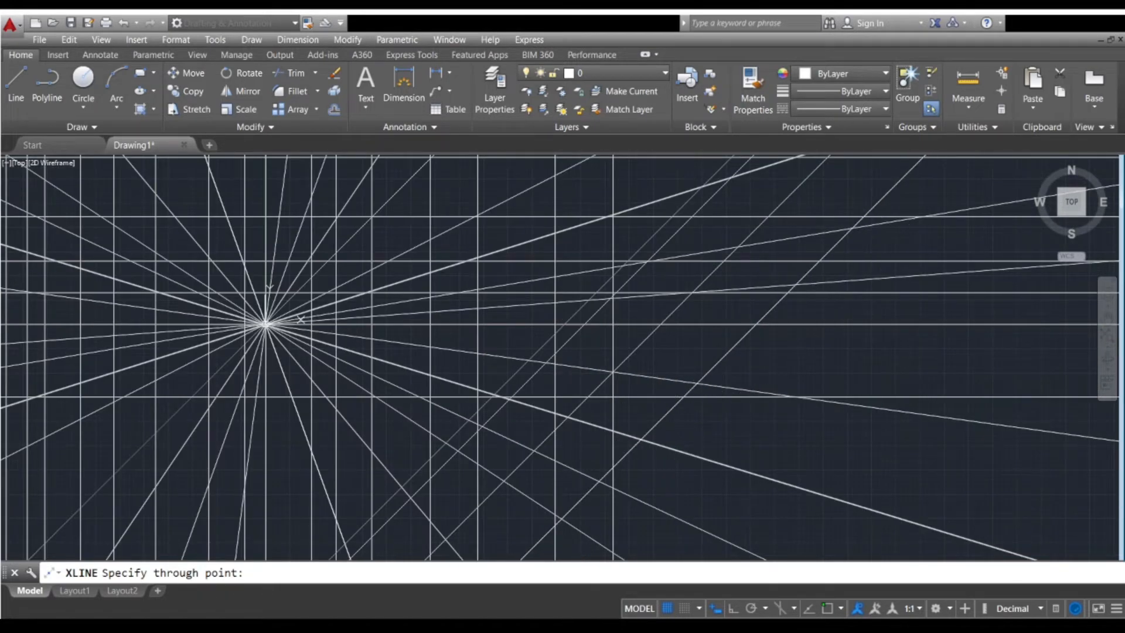
click(735, 420)
click(794, 446)
scroll(545, 336, up, 4)
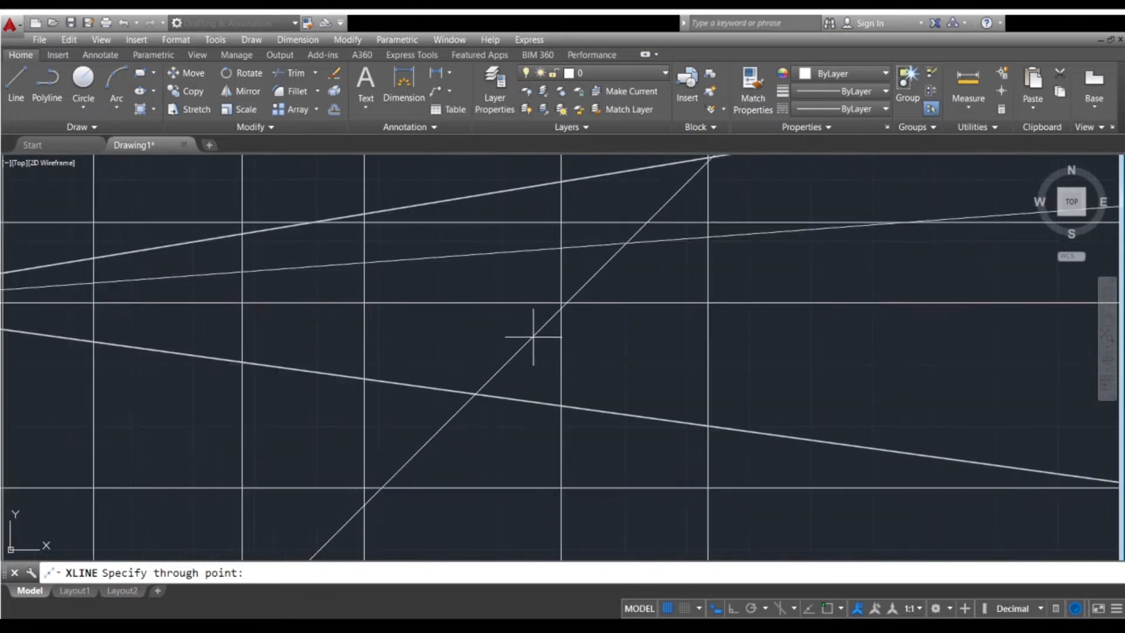
scroll(479, 337, down, 6)
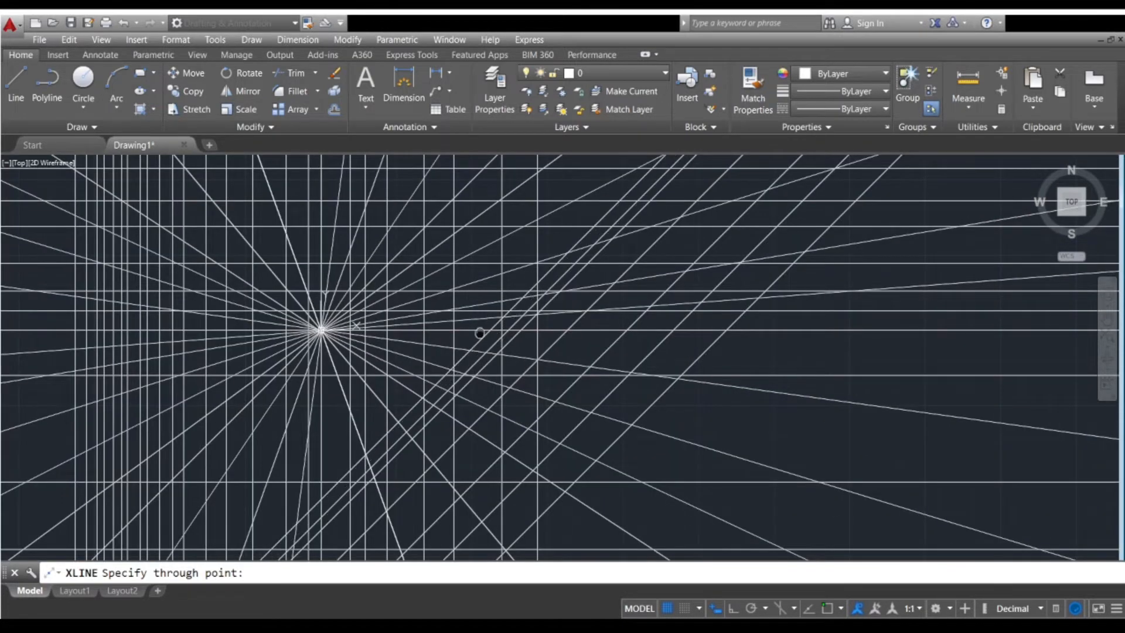
- Continue with more 45-degree construction lines close to the crossing point on both sides and farther out at its lower right
middle_drag(478, 326, 588, 436)
scroll(582, 439, up, 5)
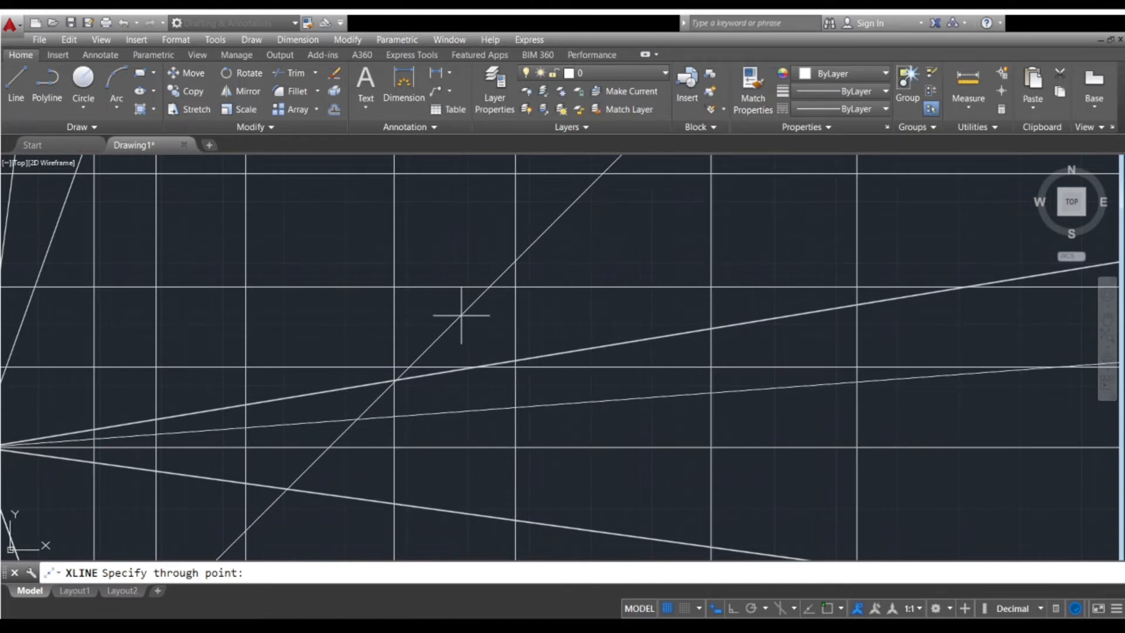
scroll(370, 257, down, 8)
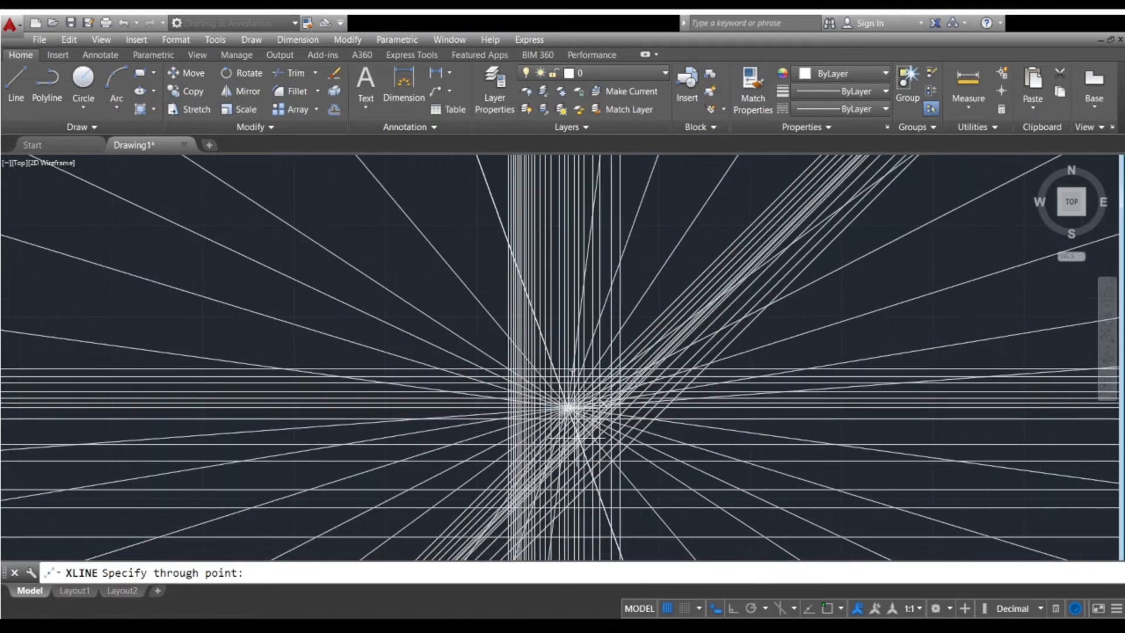
scroll(649, 480, up, 4)
scroll(665, 489, down, 3)
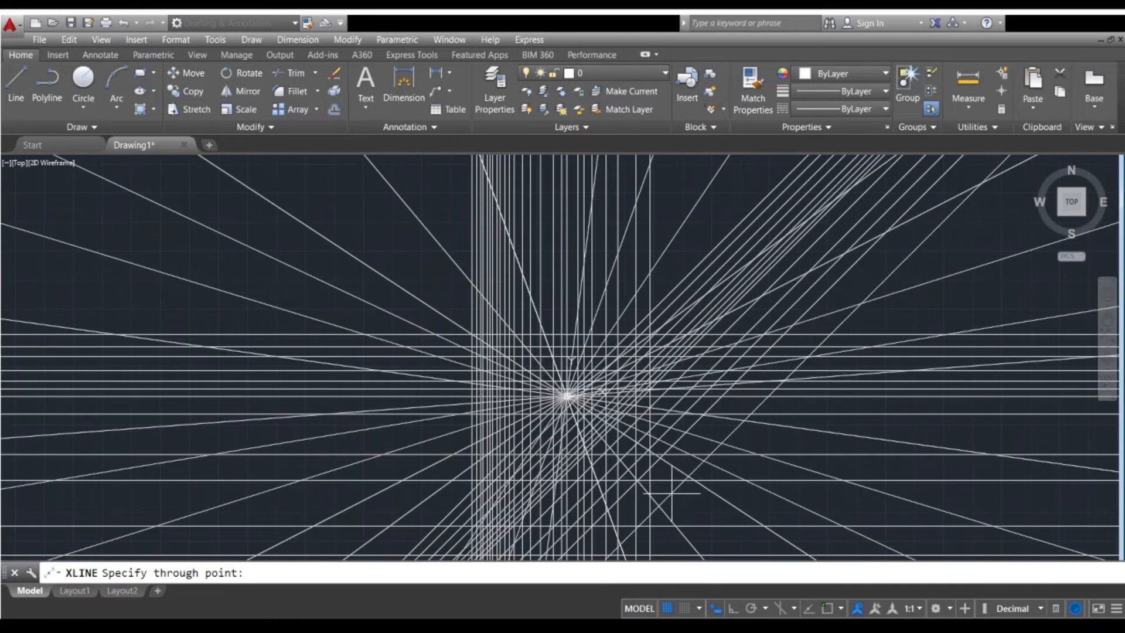
scroll(665, 489, up, 2)
click(698, 516)
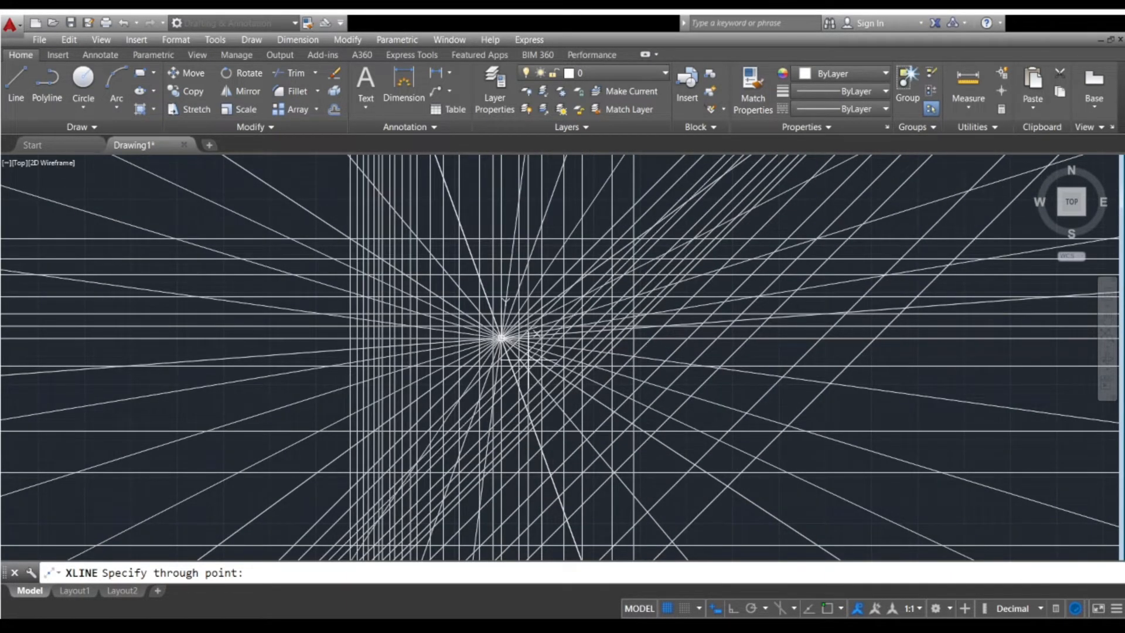
scroll(459, 283, up, 3)
scroll(505, 328, down, 6)
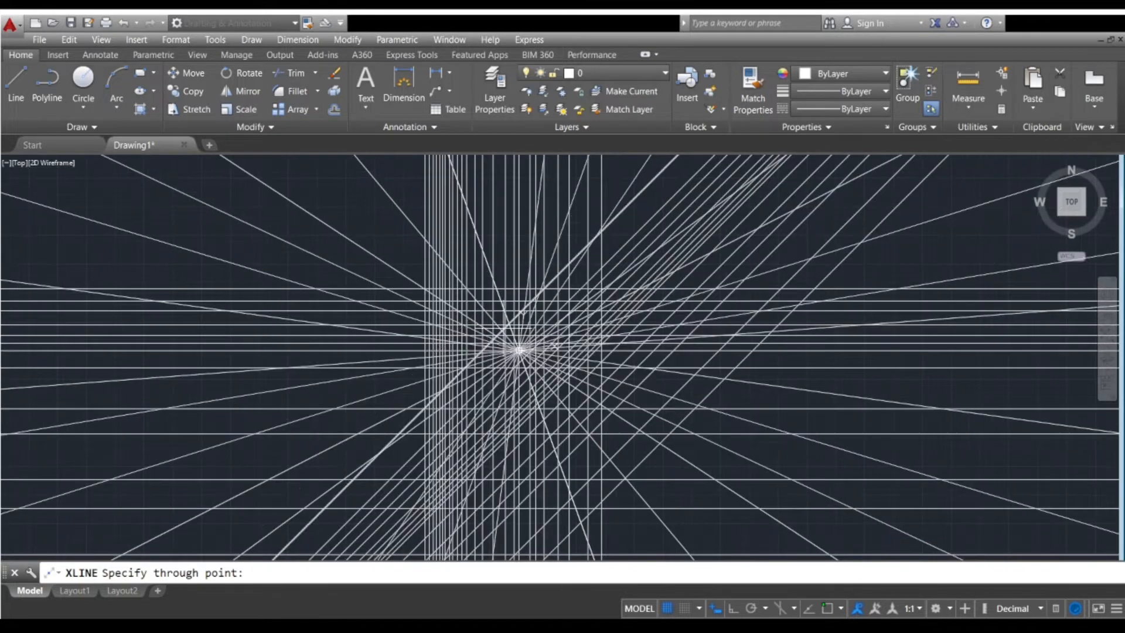
- Add 45-degree construction lines moving outward to the crossing point's upper left and one beyond the outermost at lower right, then end the command
click(453, 276)
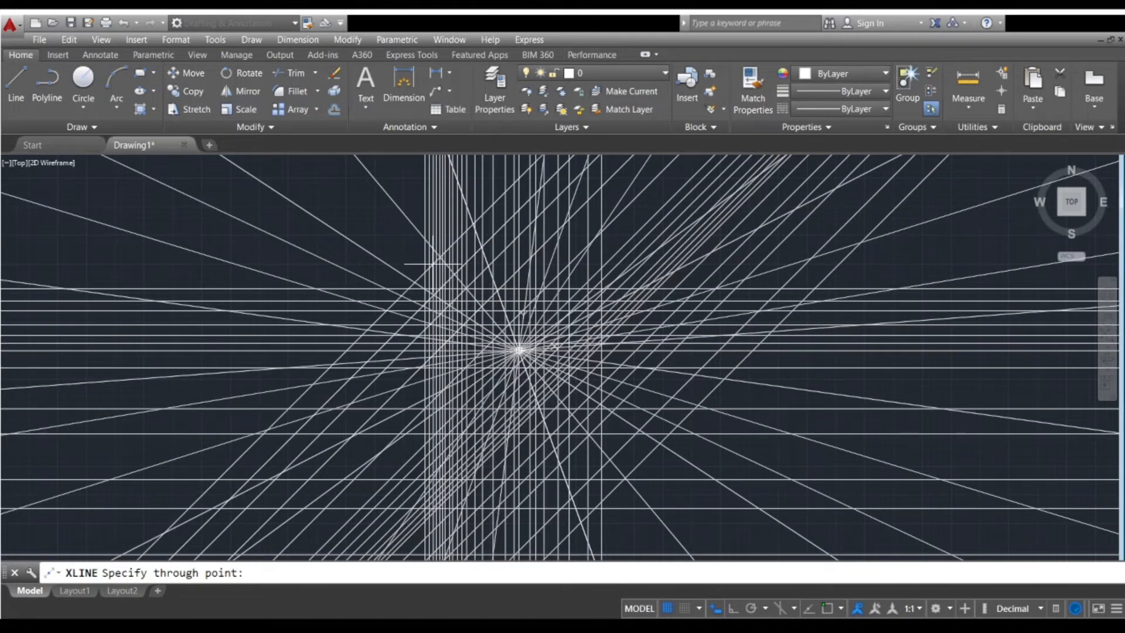
click(434, 264)
click(404, 243)
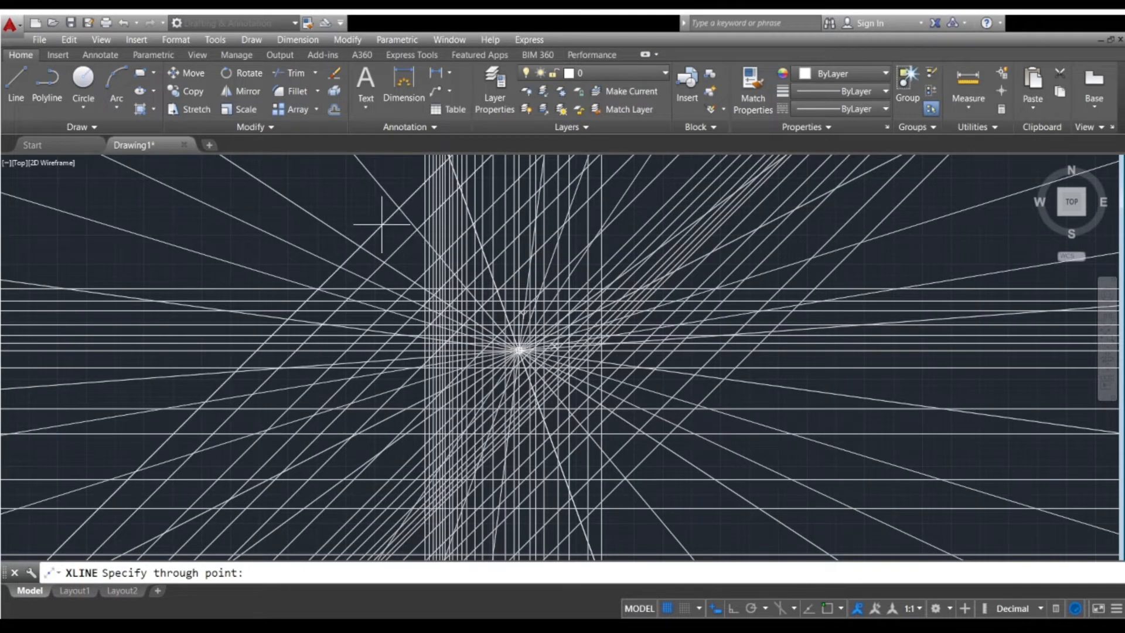
click(382, 224)
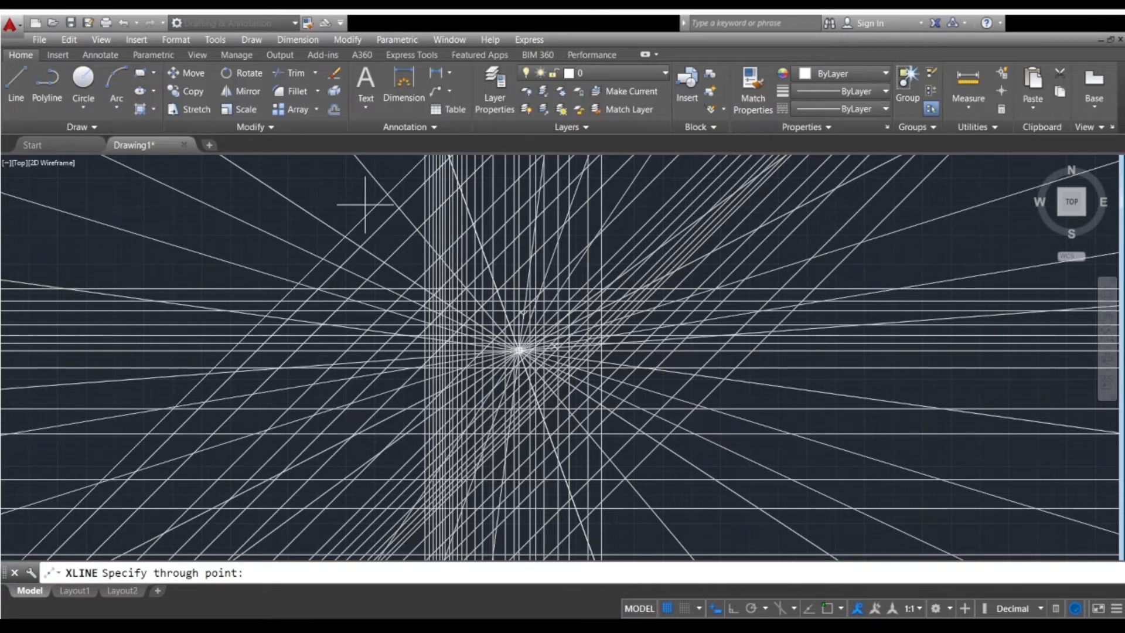
click(361, 203)
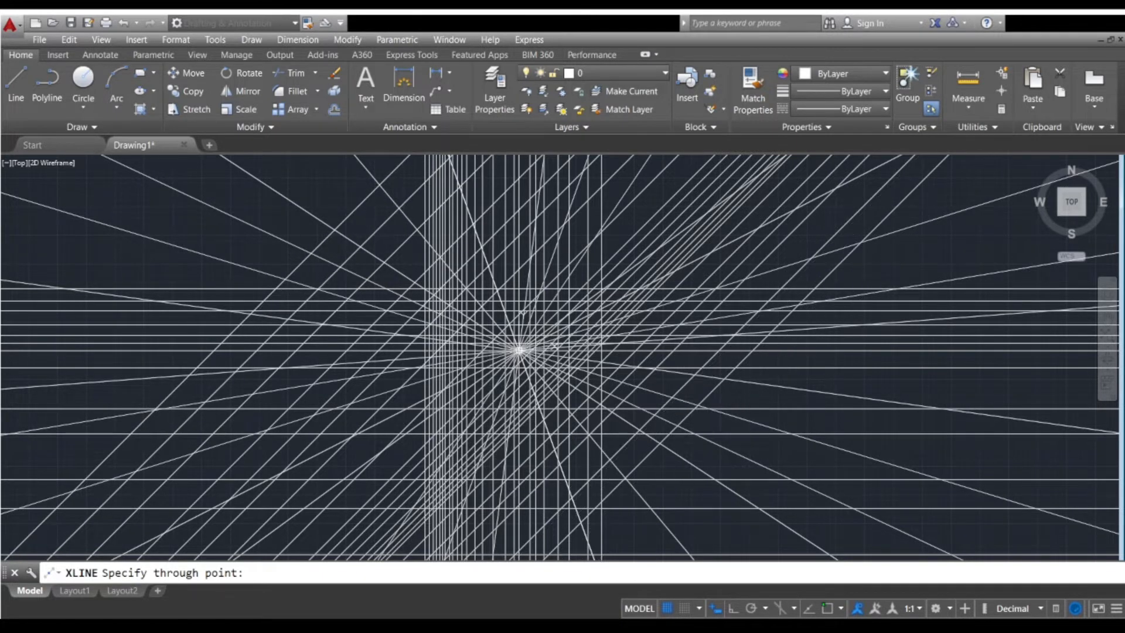
click(766, 451)
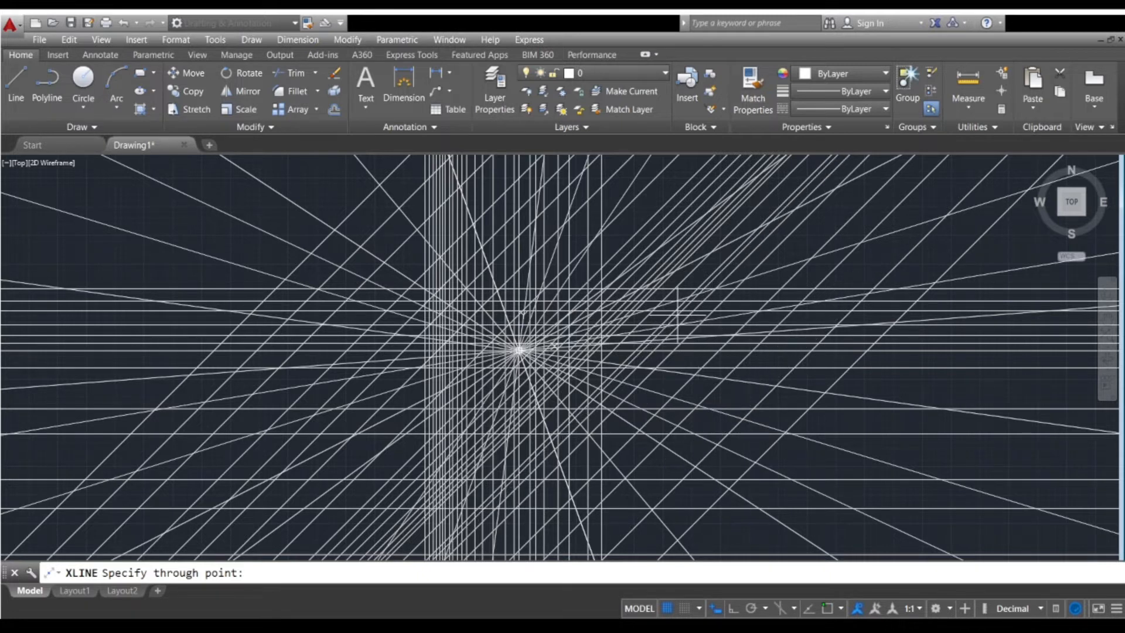
key(Return)
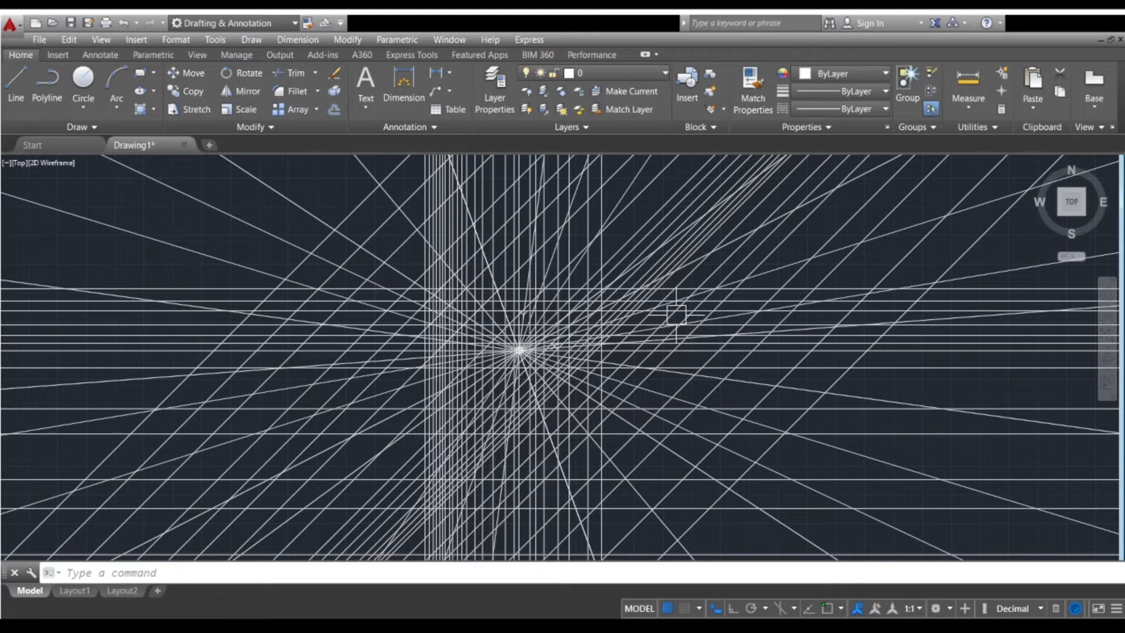
- Try to bisect an angle with XLINE, turning on object snap and setting the vertex where a vertical and a horizontal construction line cross
key(Return)
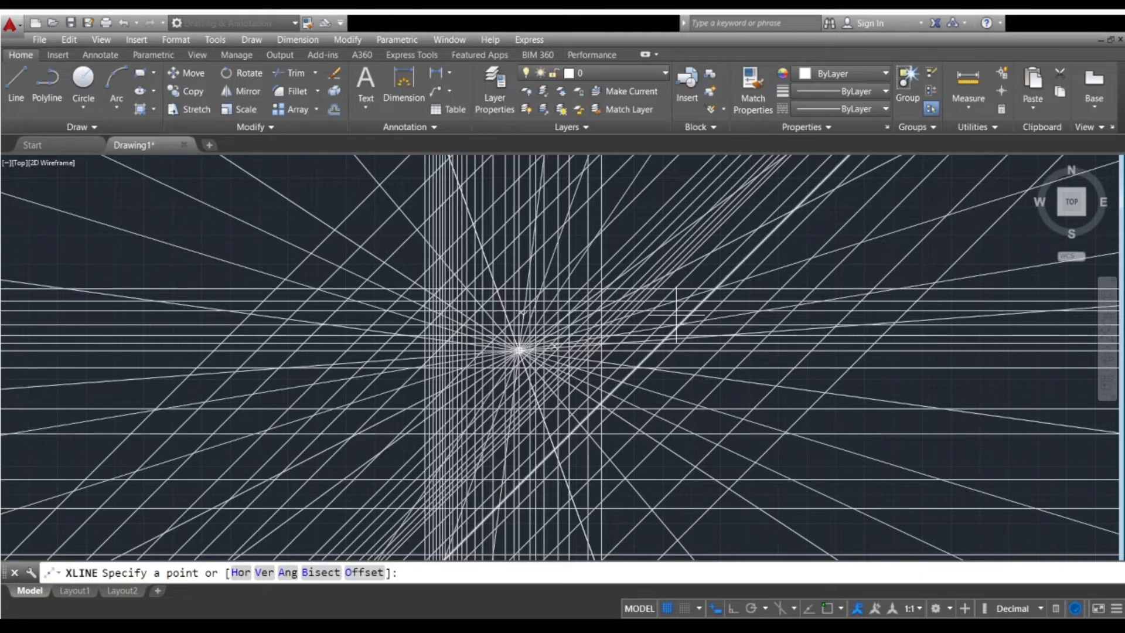
scroll(680, 319, up, 6)
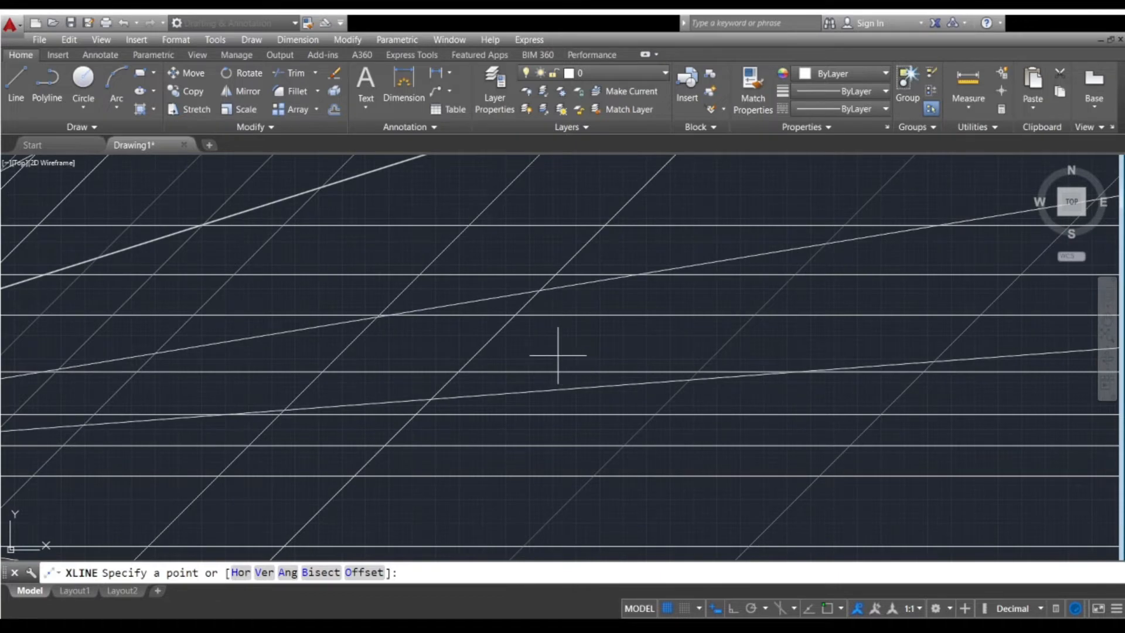
click(319, 572)
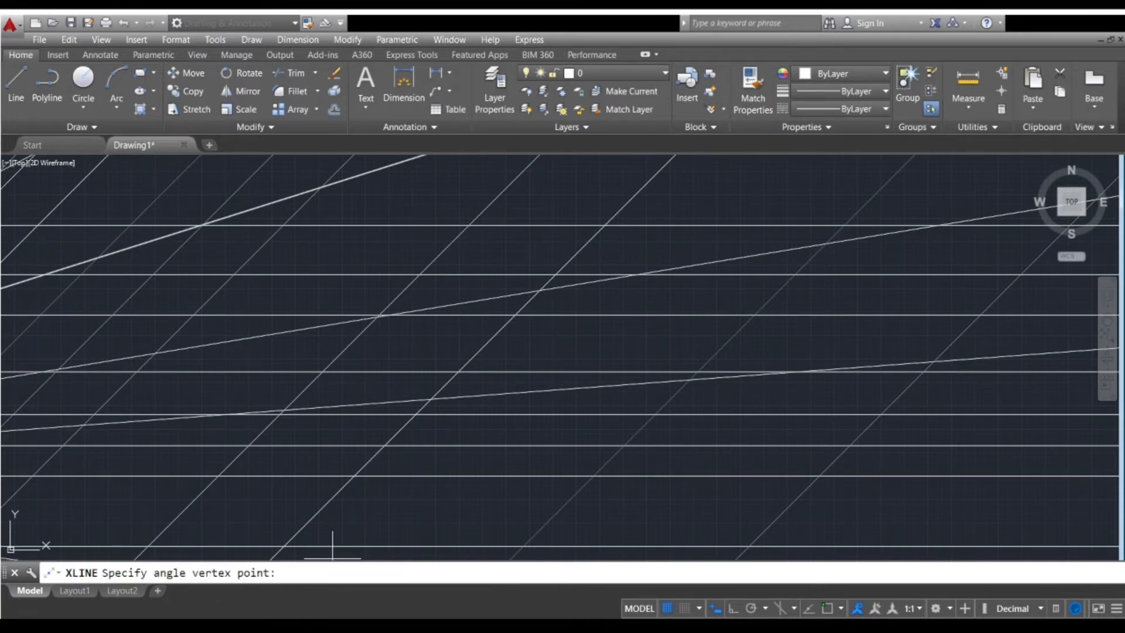
scroll(469, 460, down, 3)
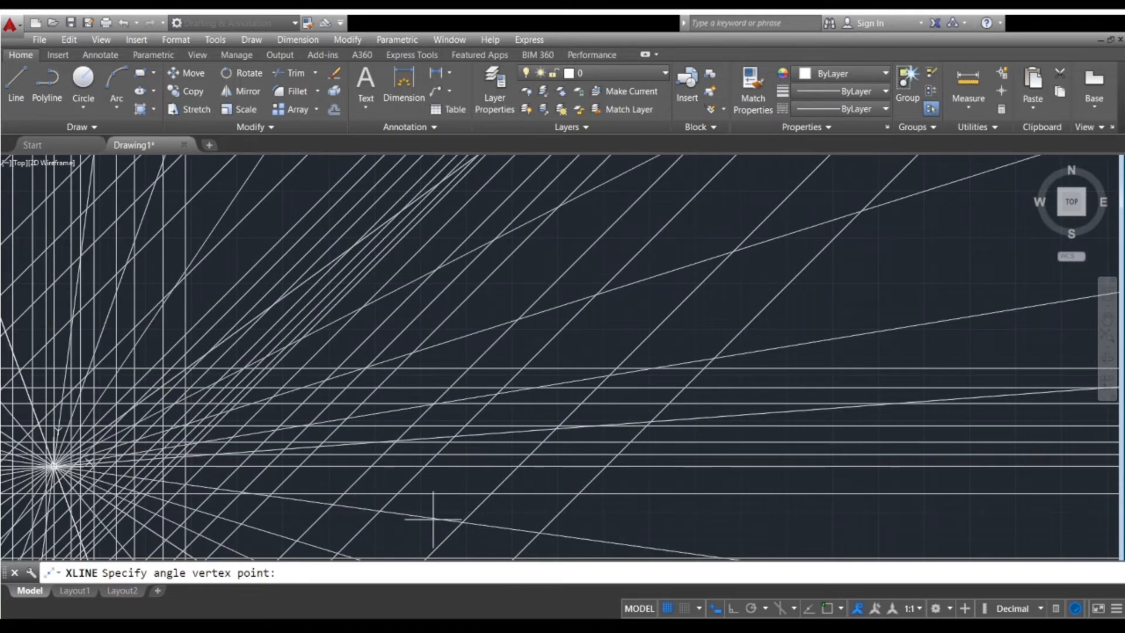
middle_drag(384, 435, 757, 456)
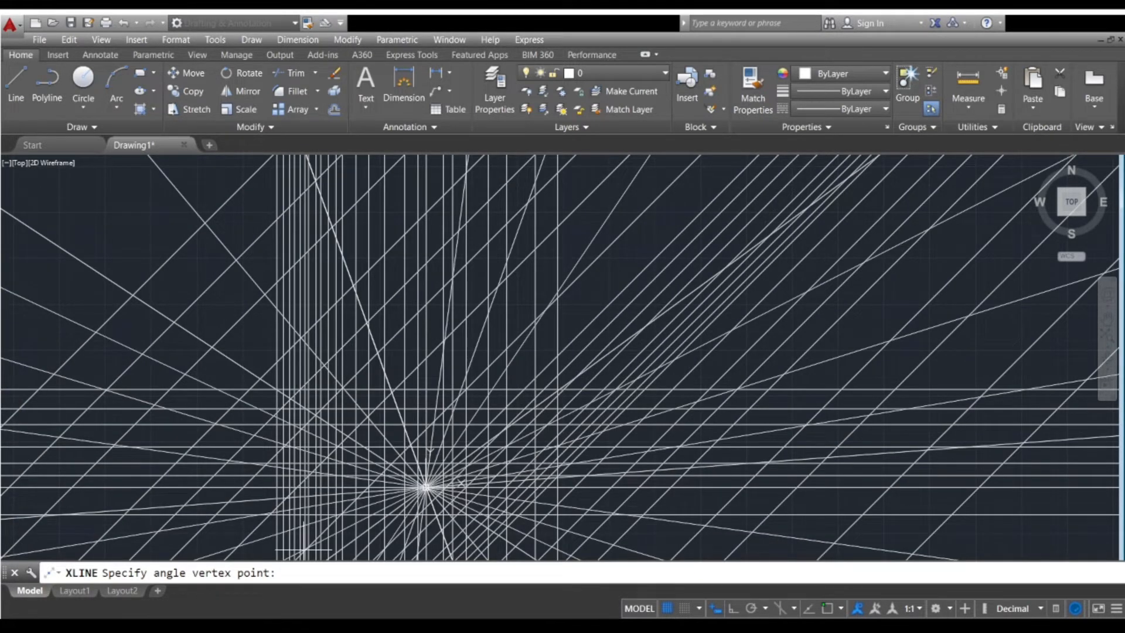
scroll(540, 377, up, 5)
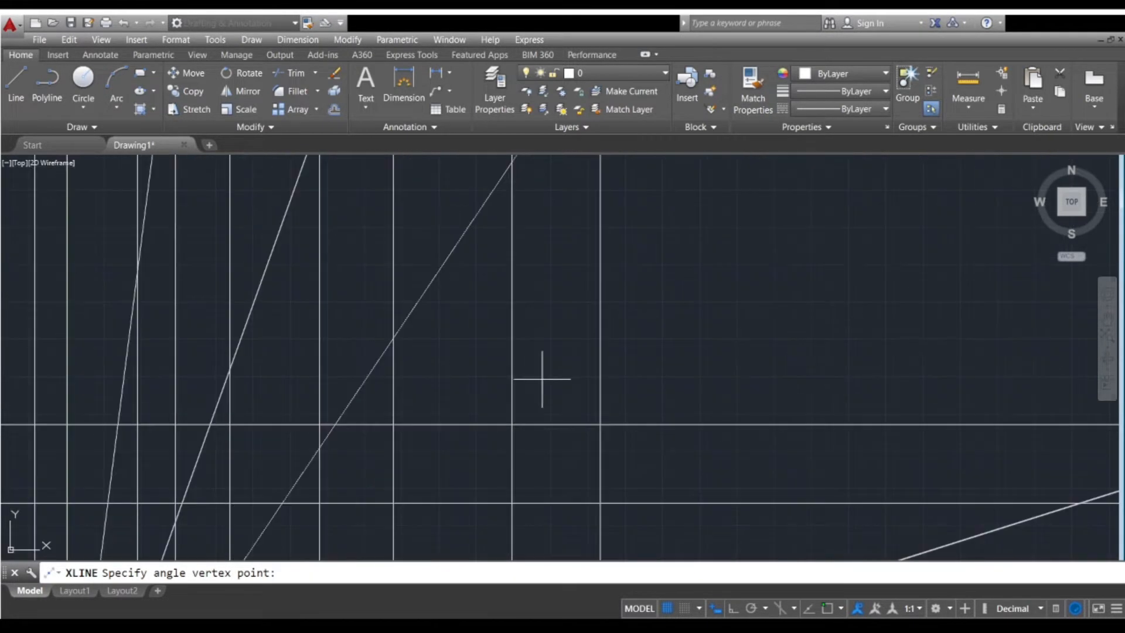
scroll(540, 377, down, 3)
scroll(540, 399, up, 6)
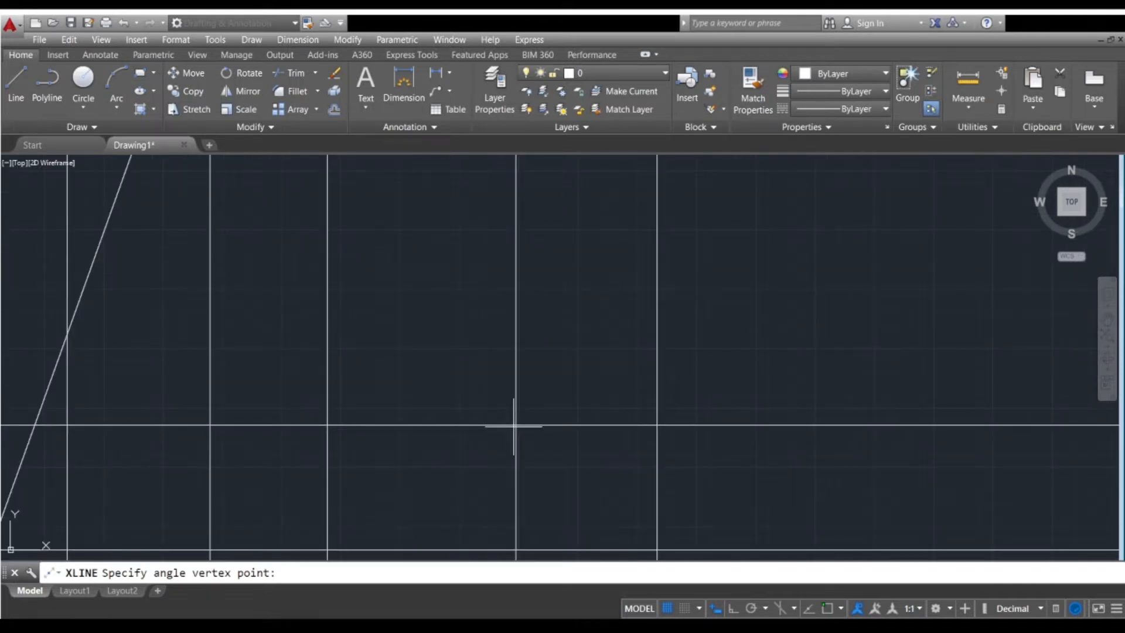
click(827, 608)
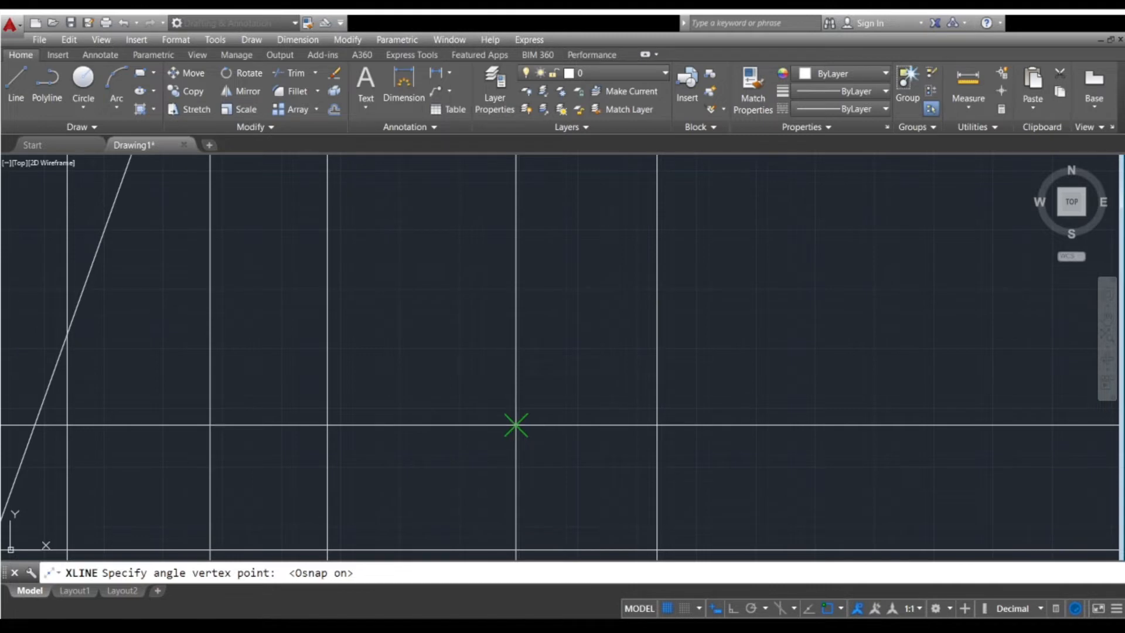
click(516, 425)
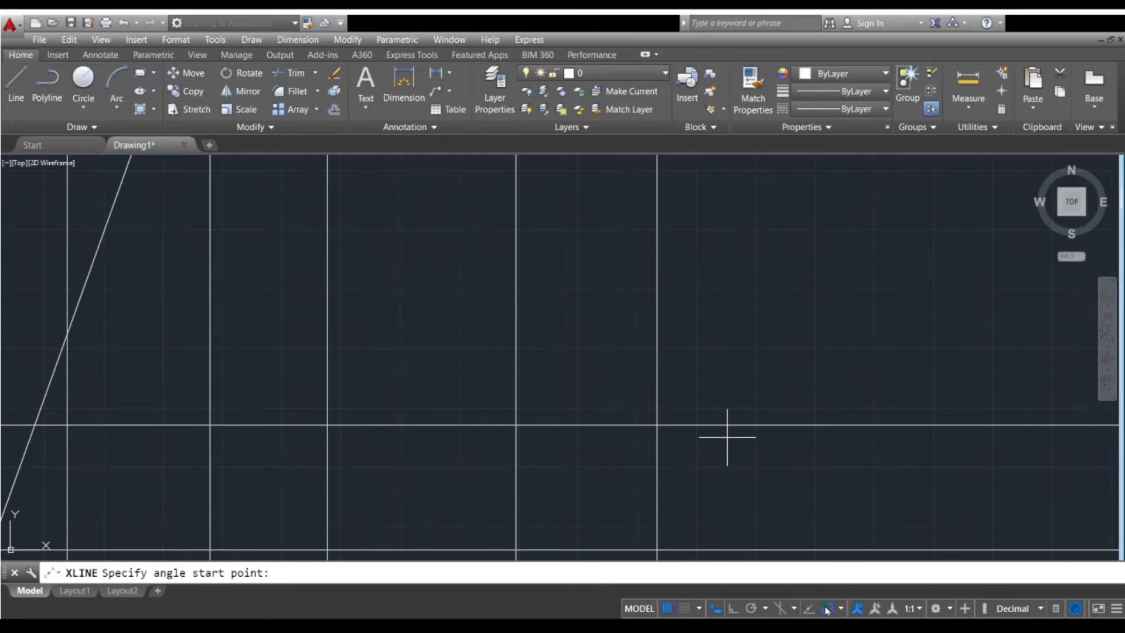
click(717, 279)
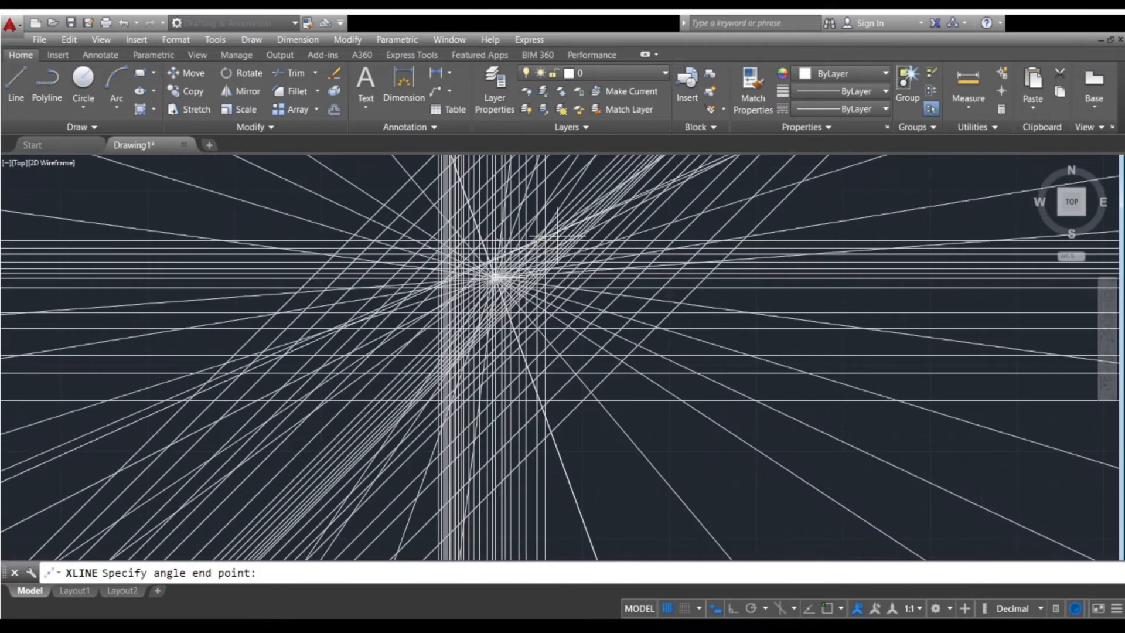
key(Escape)
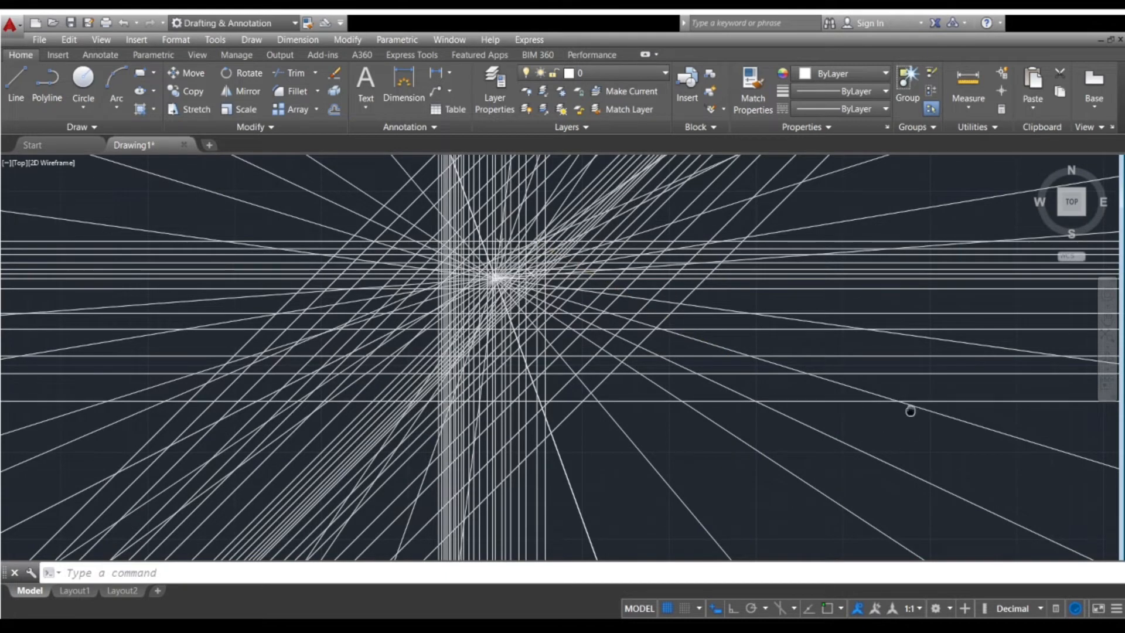
- Restart XLINE with the Bisect option, snap the vertex to the lowest horizontal line's crossing with a slanted line, and set a start point above right
middle_drag(909, 407, 618, 391)
scroll(493, 396, up, 2)
middle_drag(382, 382, 370, 415)
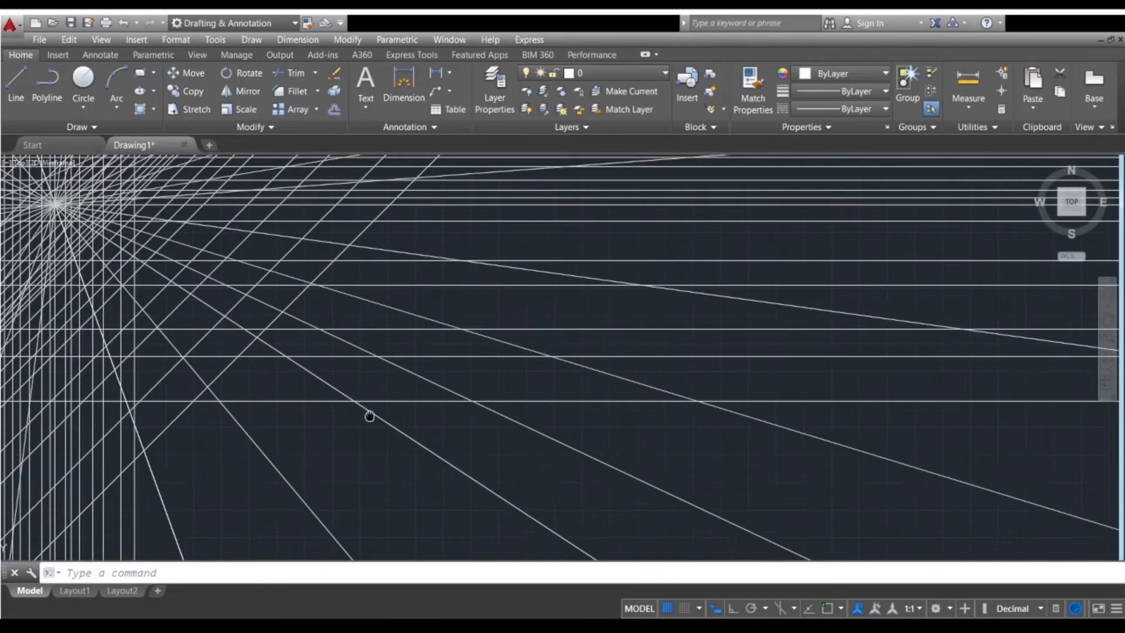
middle_drag(646, 447, 551, 472)
scroll(582, 452, up, 2)
key(Return)
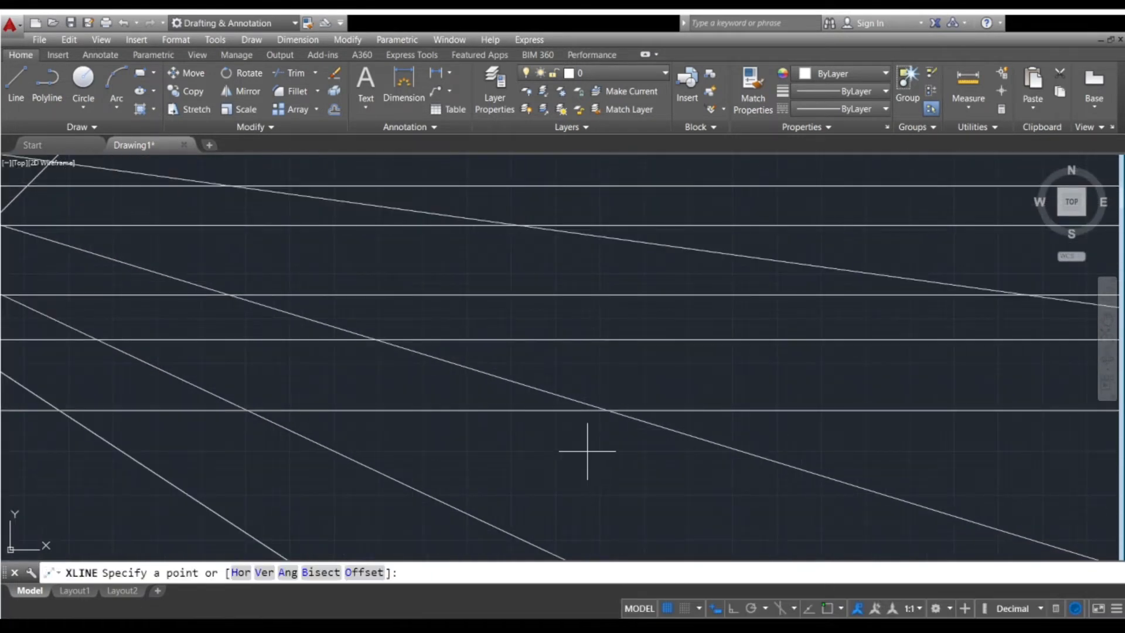
click(321, 573)
click(826, 608)
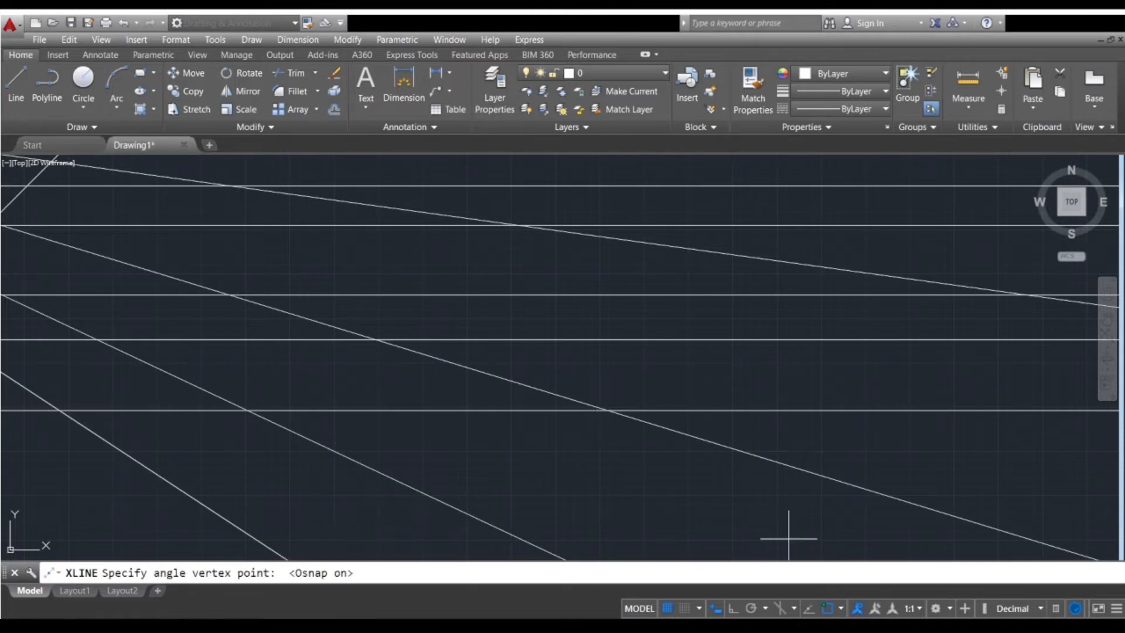
click(608, 410)
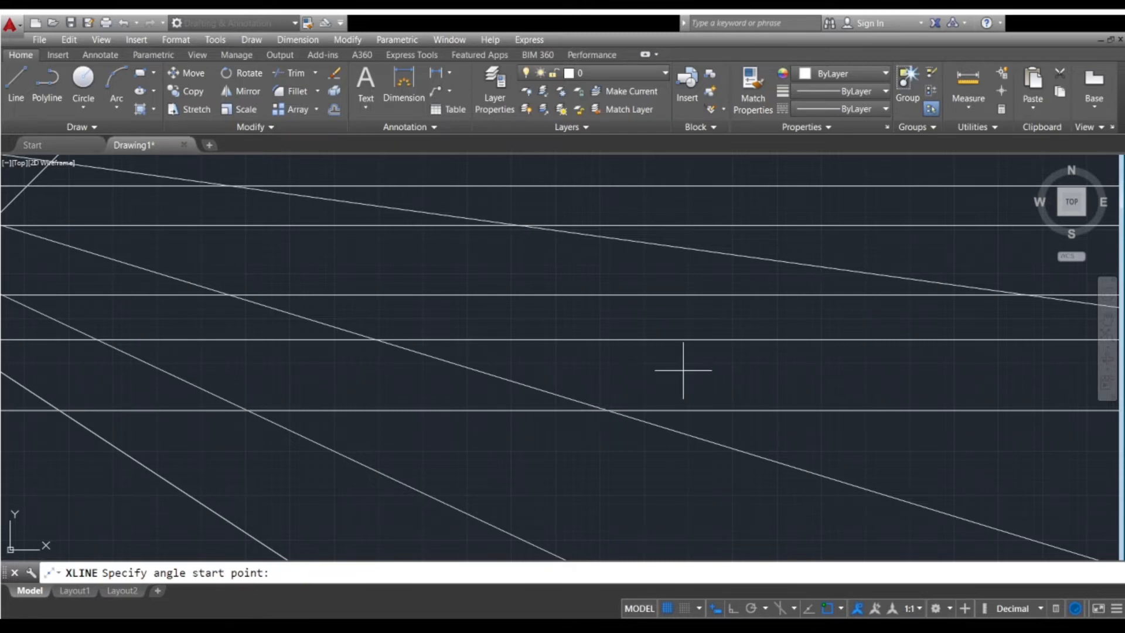
click(686, 370)
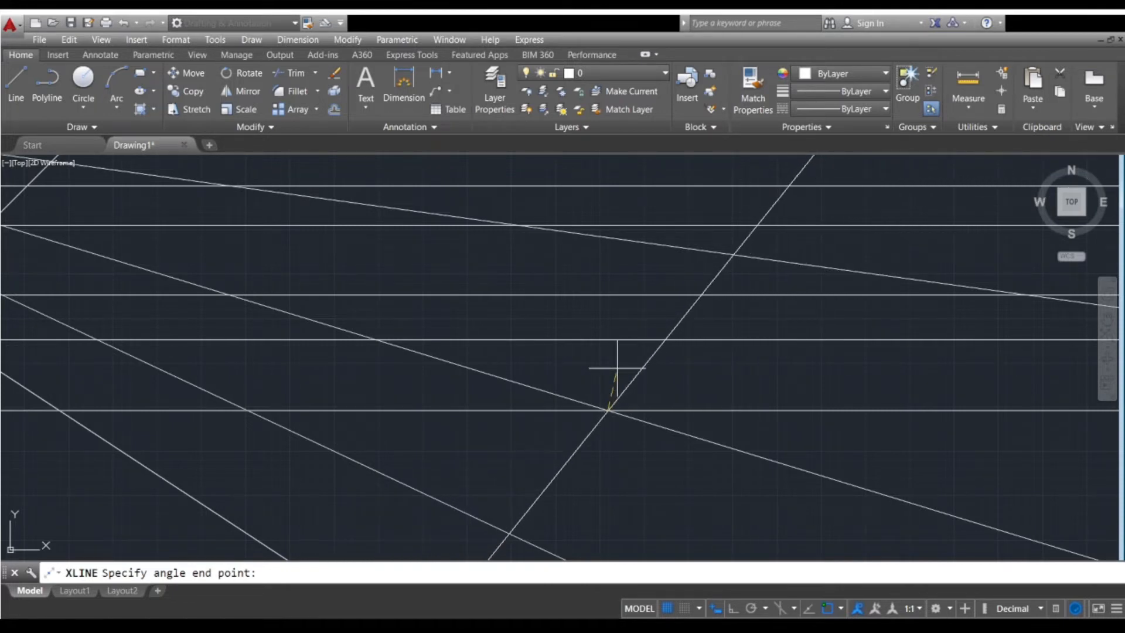
- Place several bisecting construction lines through the vertex using different angle end points, then end the command
scroll(617, 368, down, 2)
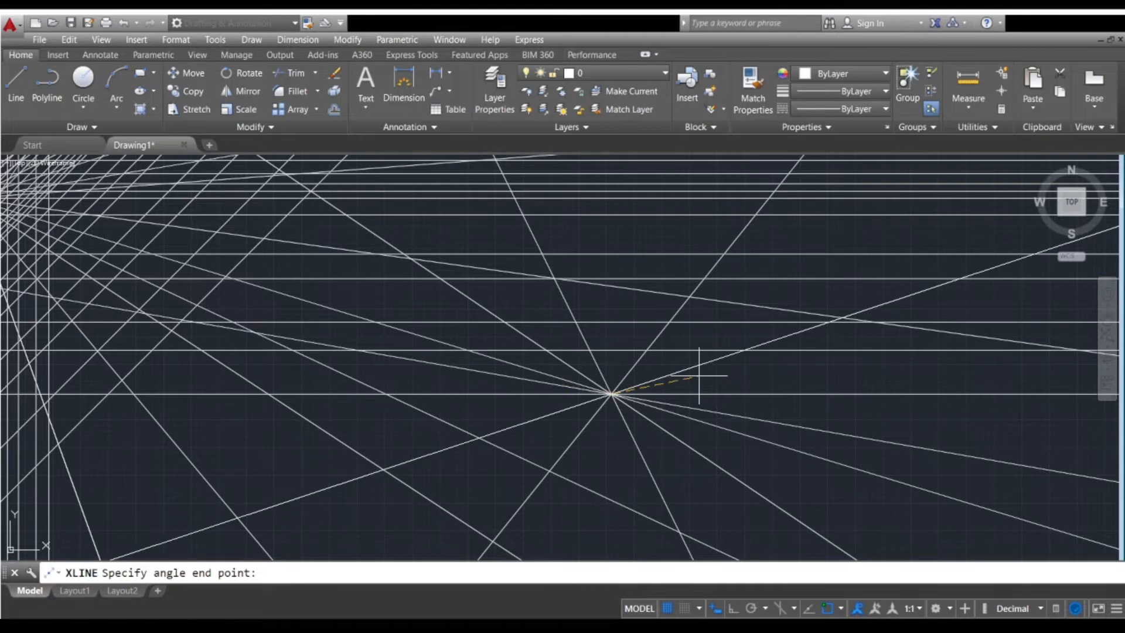
scroll(677, 355, up, 2)
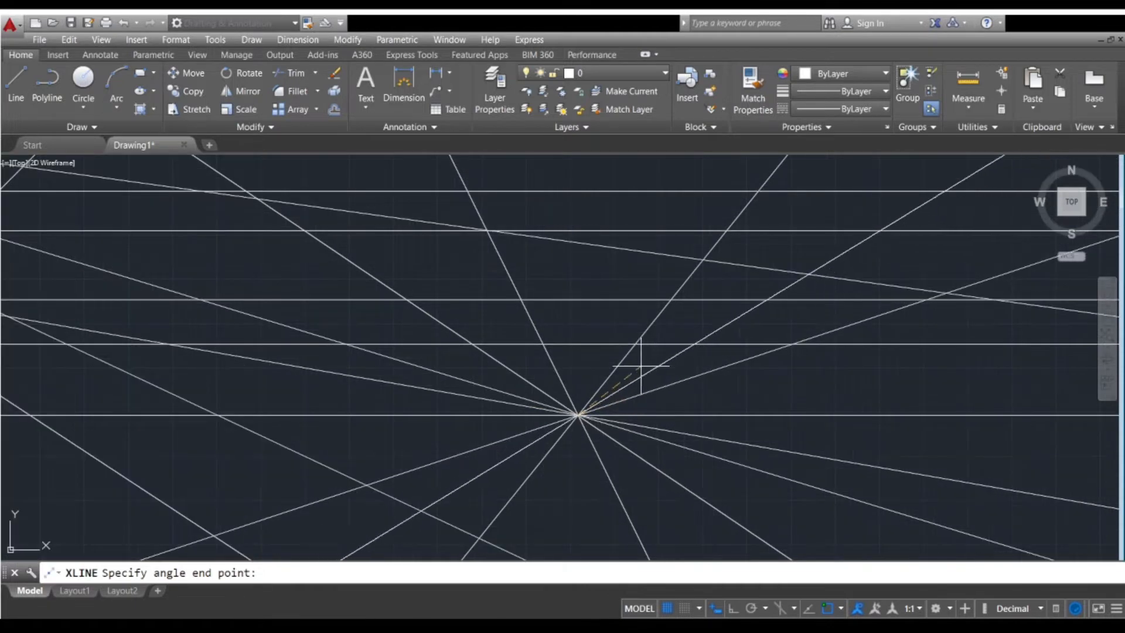
scroll(641, 366, up, 2)
scroll(641, 366, down, 3)
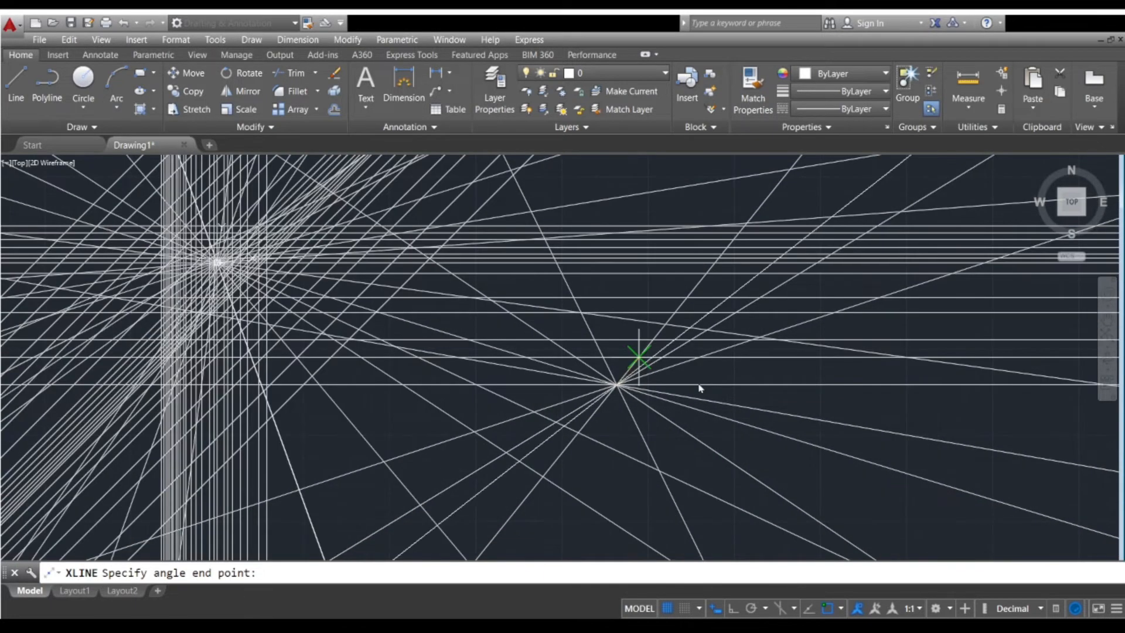
scroll(710, 435, up, 2)
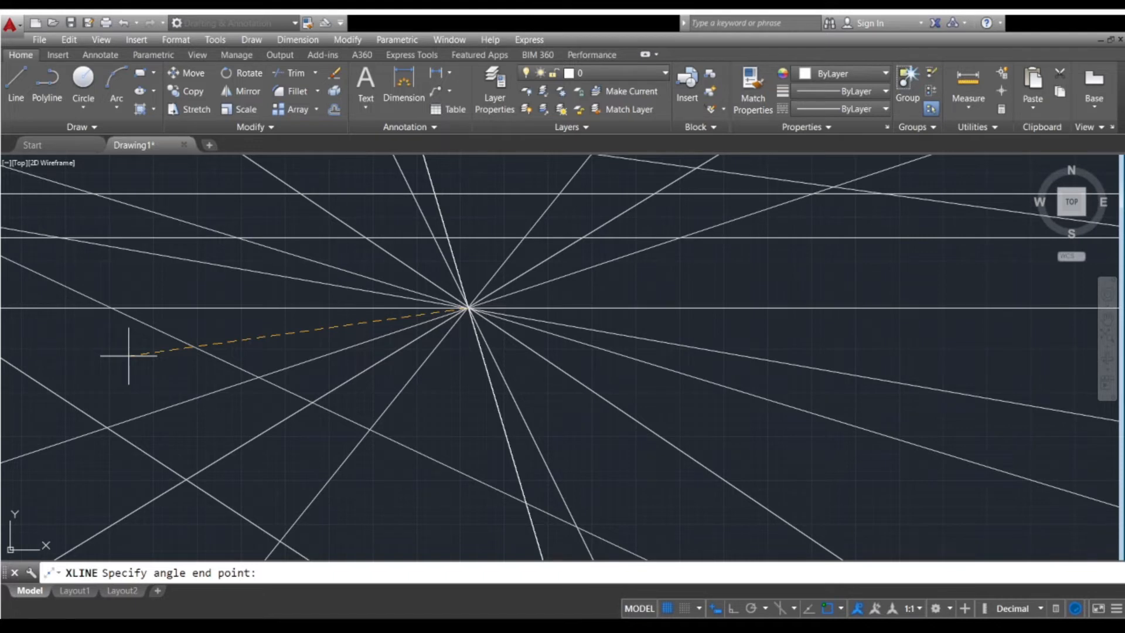
key(Escape)
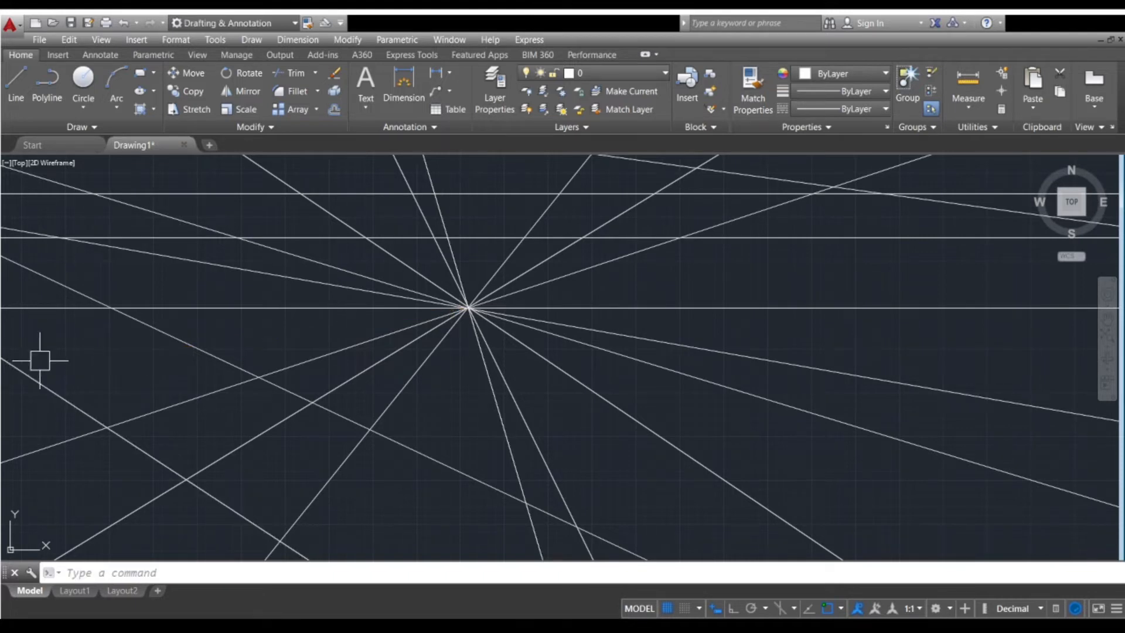
- Start XLINE again with the Offset option and specify the offset distance
scroll(316, 369, down, 2)
mouse_move(283, 364)
middle_down()
mouse_move(345, 411)
mouse_move(346, 360)
middle_up()
scroll(344, 411, down, 2)
scroll(357, 402, up, 4)
middle_drag(268, 420, 389, 465)
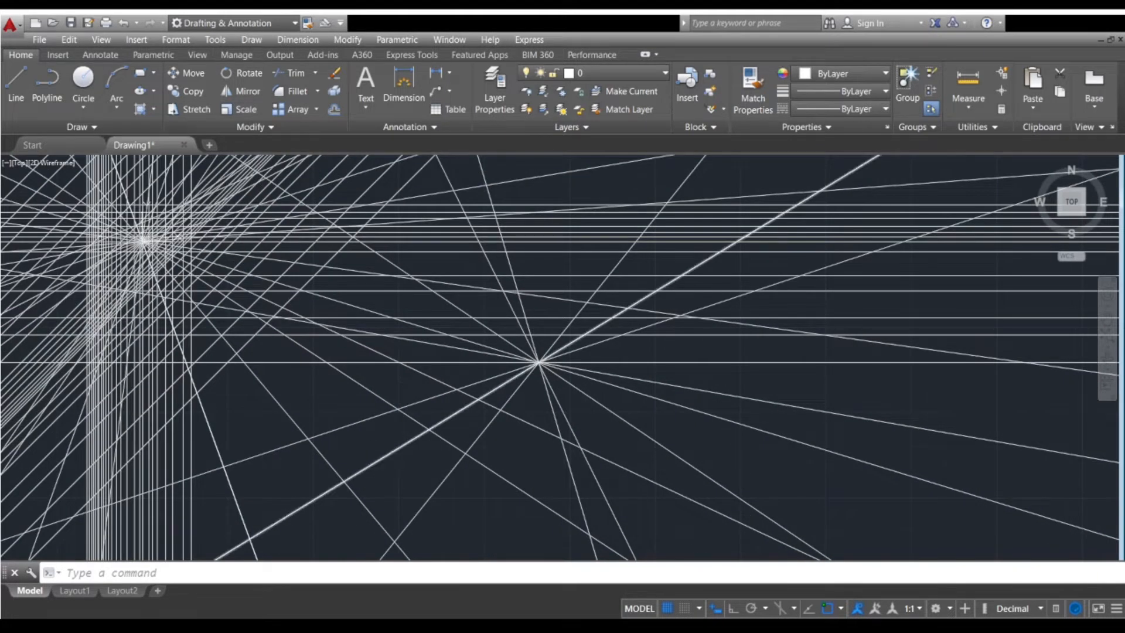
text(xl)
key(Return)
middle_drag(568, 397, 438, 467)
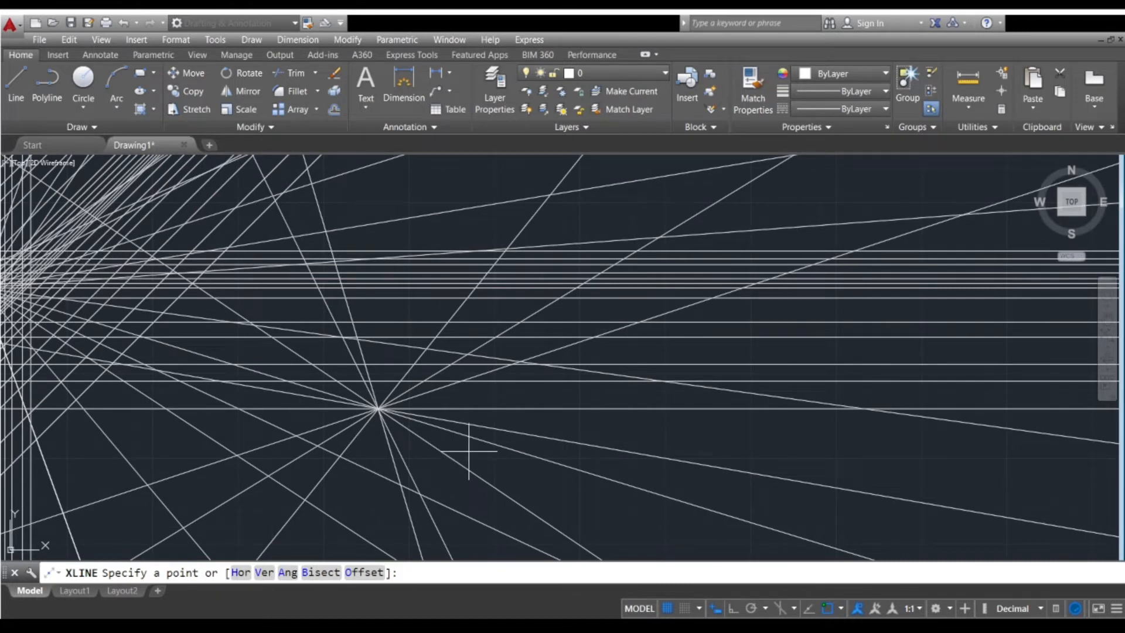
click(364, 578)
middle_drag(653, 452, 516, 480)
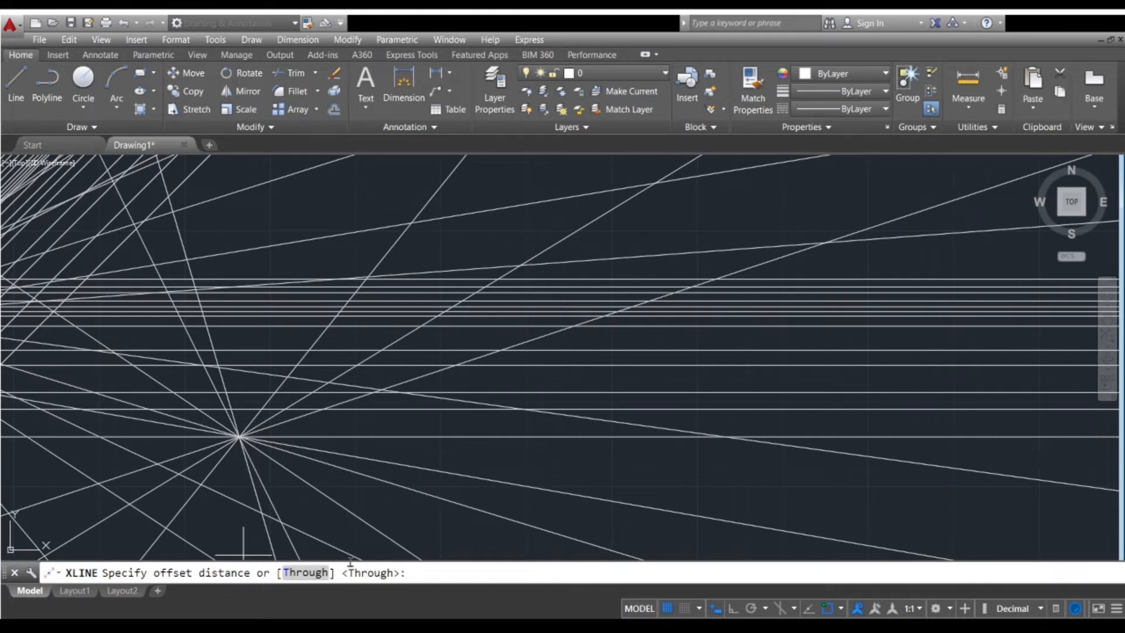
scroll(409, 459, up, 4)
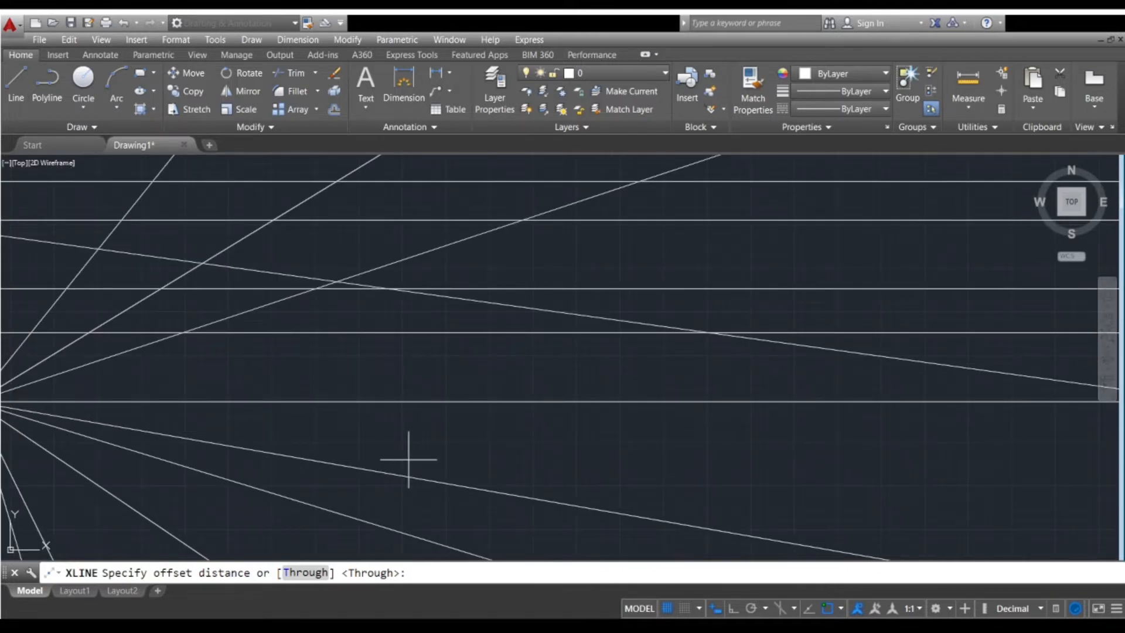
key(Return)
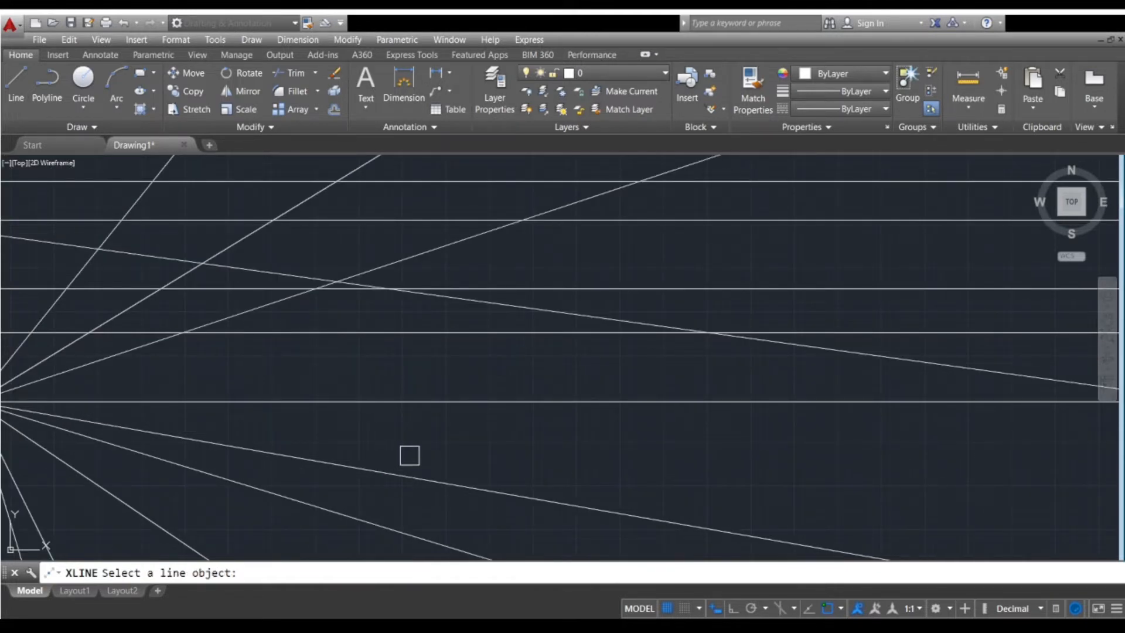
- Offset the lowest horizontal construction line to its lower side, inspect the result, and end the command
click(530, 401)
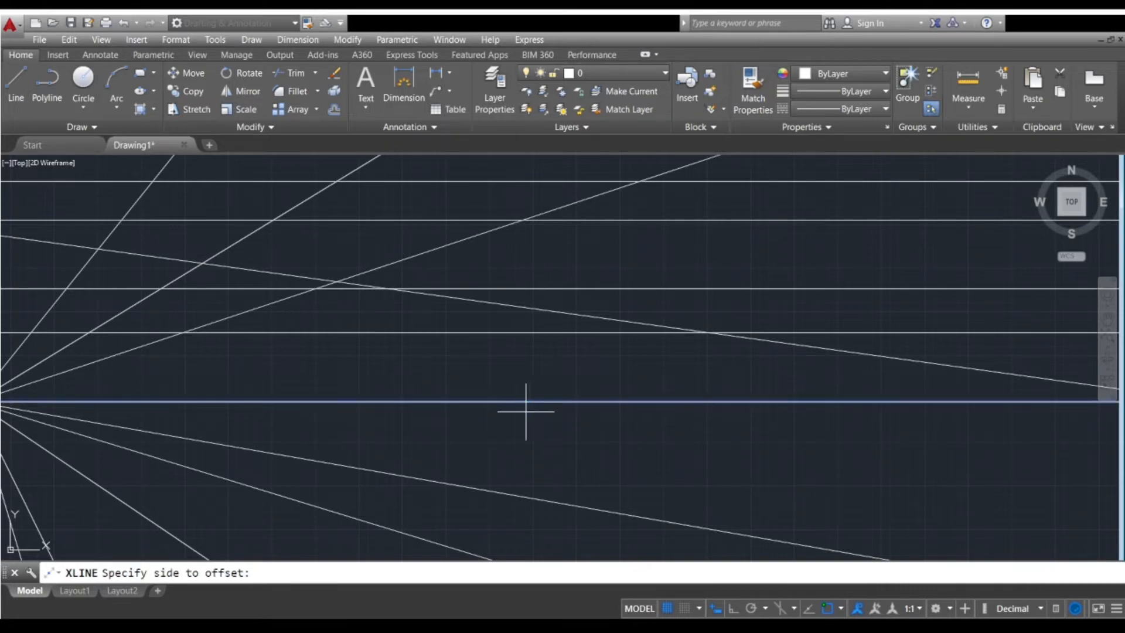
scroll(522, 436, down, 4)
scroll(523, 435, down, 7)
scroll(523, 434, up, 7)
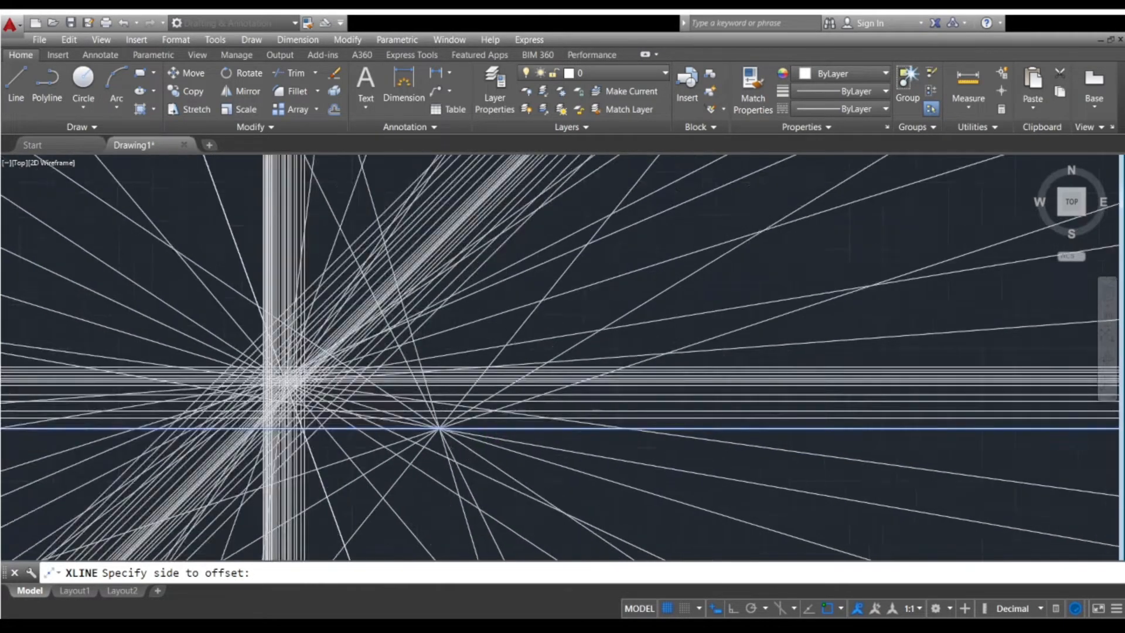
click(538, 437)
scroll(538, 439, down, 4)
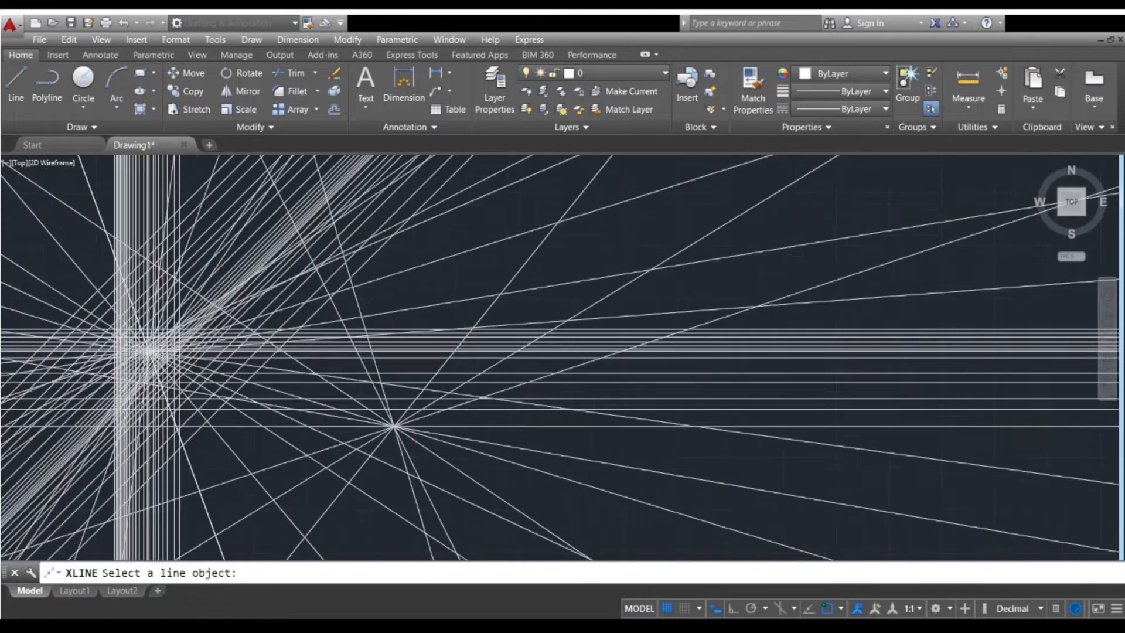
scroll(554, 432, up, 10)
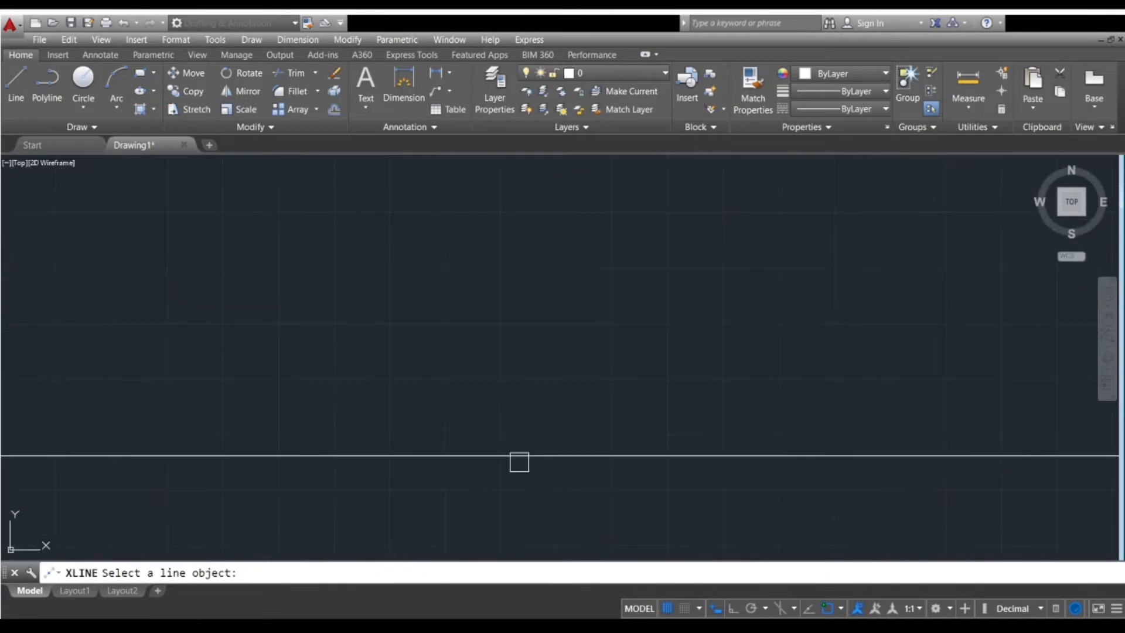
scroll(526, 434, down, 8)
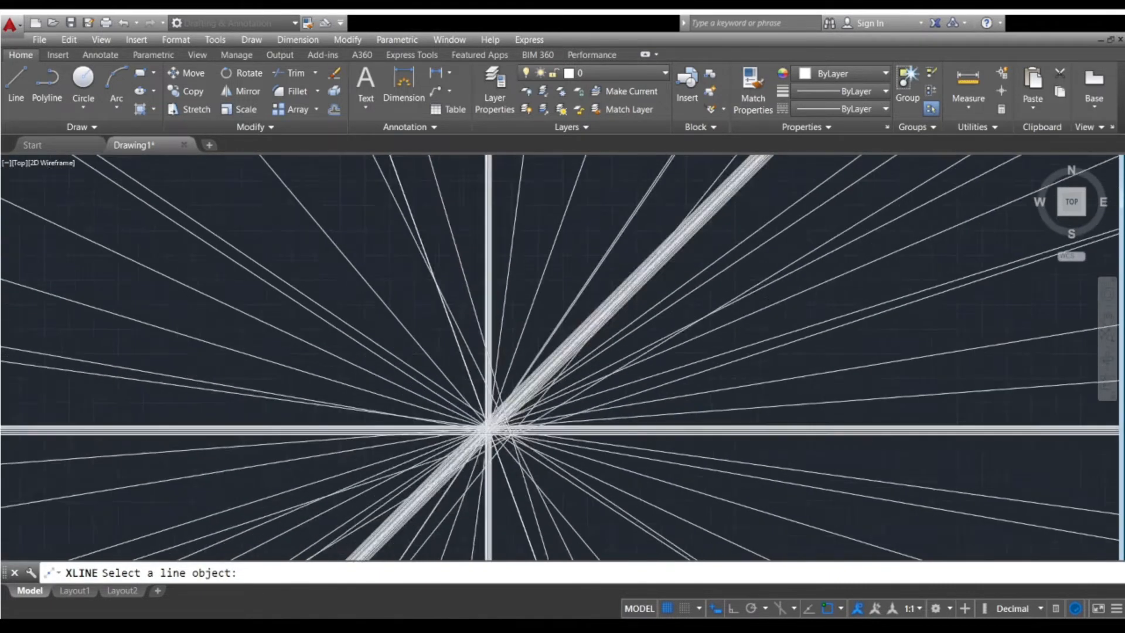
scroll(620, 427, up, 4)
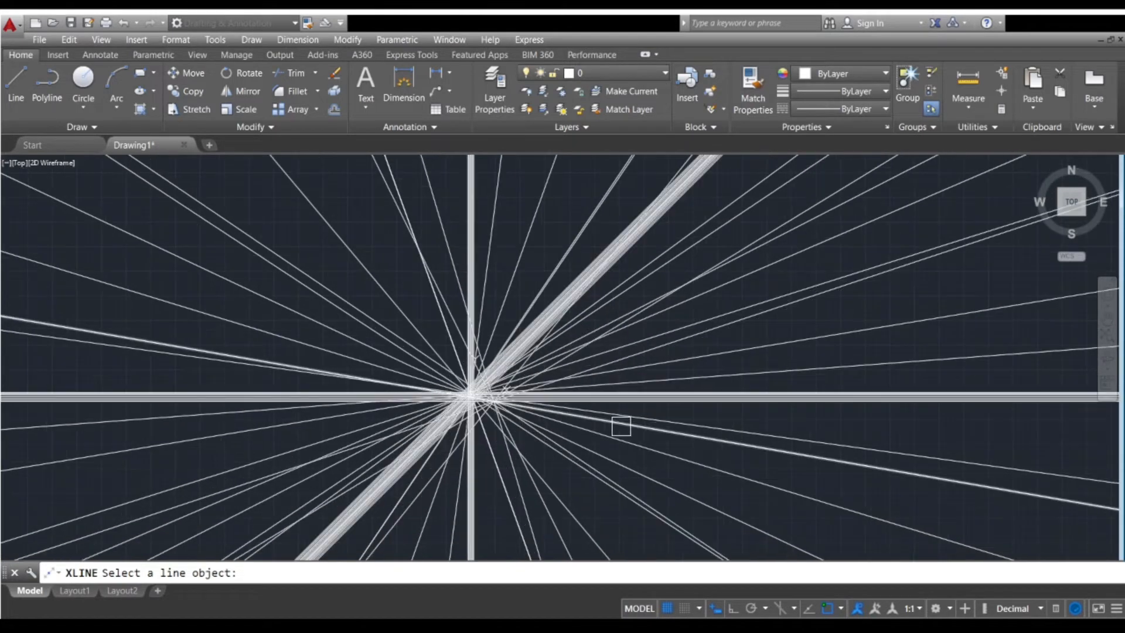
key(Escape)
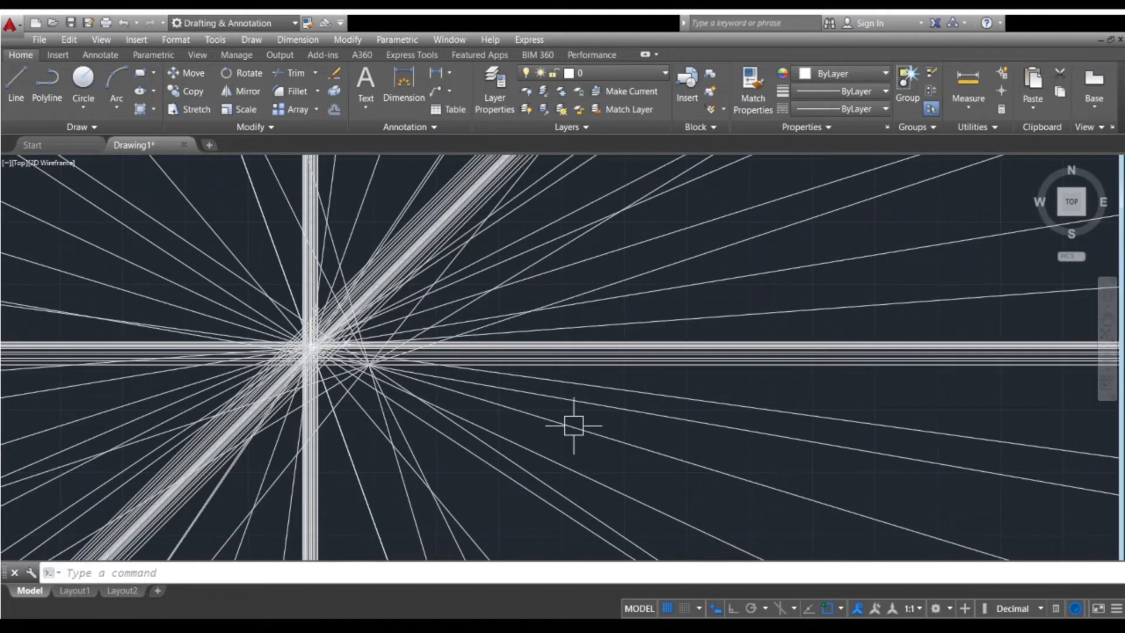
- Erase all construction lines from the drawing
text(e)
key(Return)
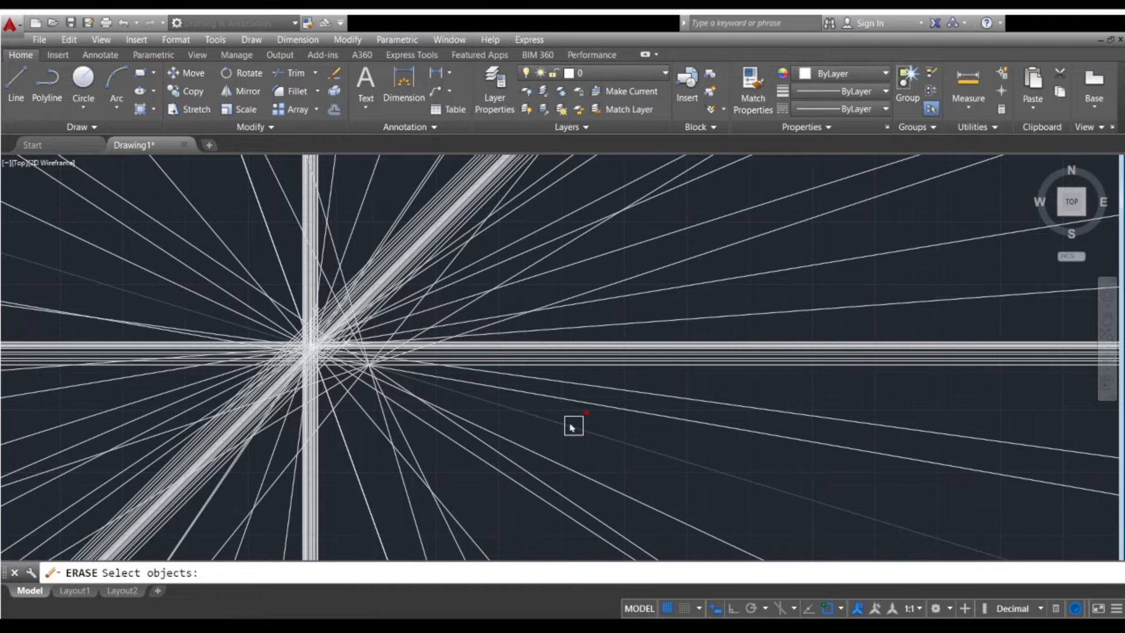
key(ctrl+a)
key(Return)
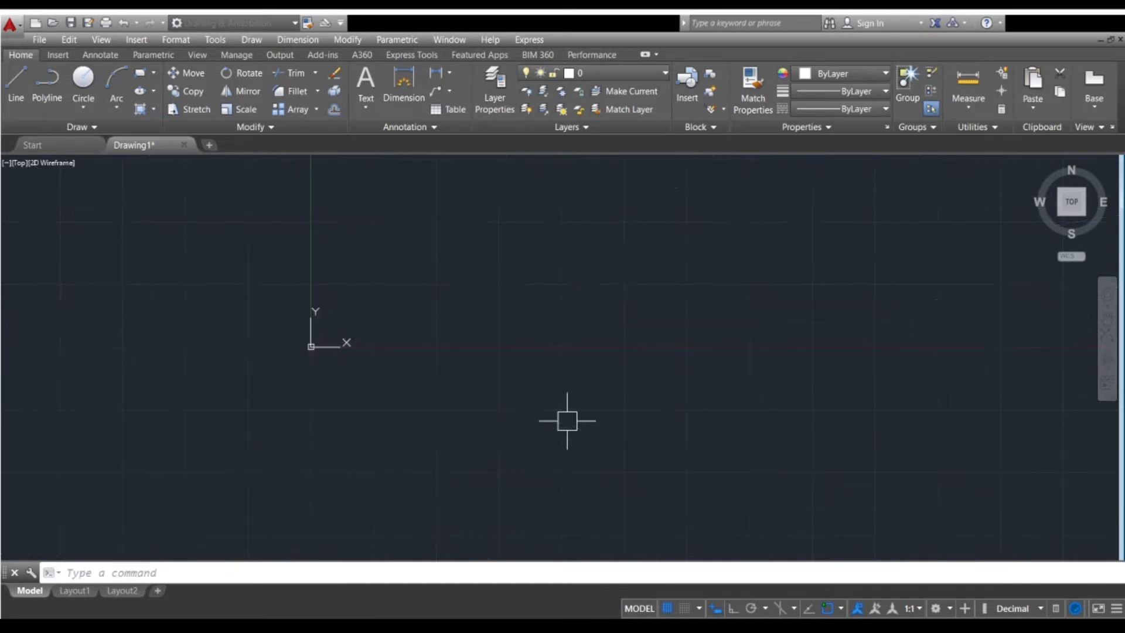
key(Return)
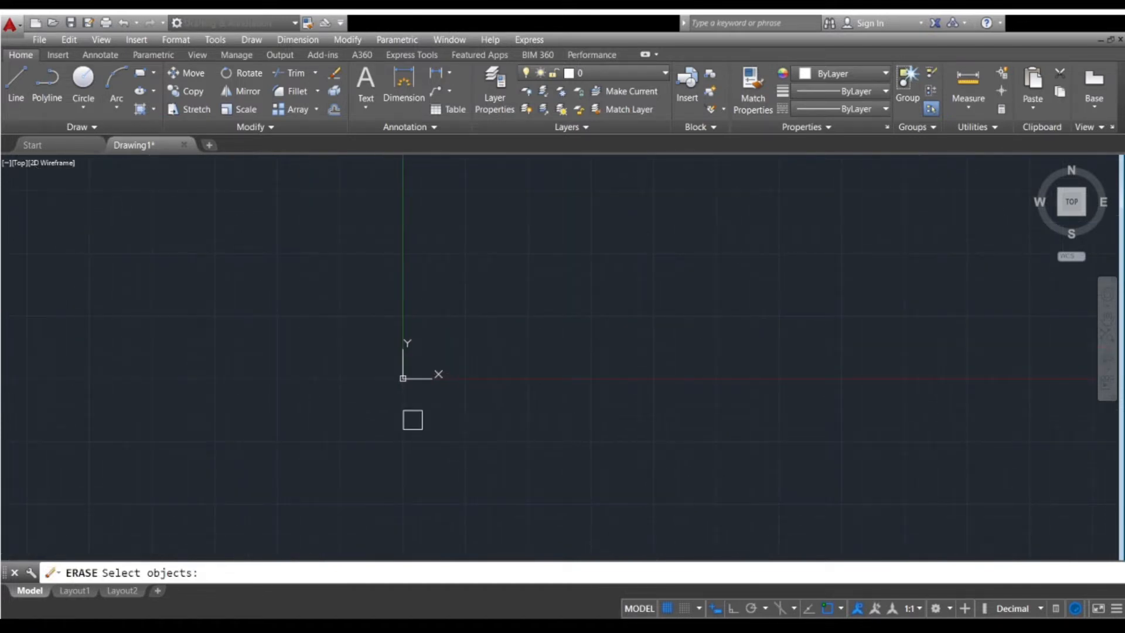
key(Escape)
scroll(413, 419, up, 3)
scroll(413, 419, down, 2)
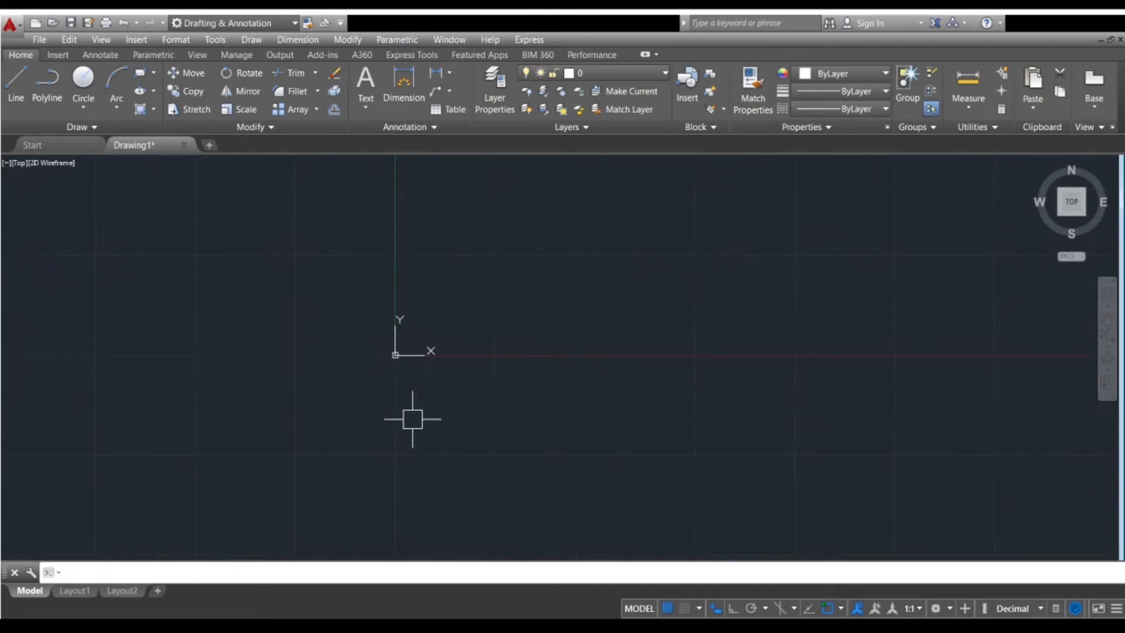
- Place two closely spaced horizontal construction lines just below the origin using XLINE's Hor option, and end the command
text(xl)
key(Return)
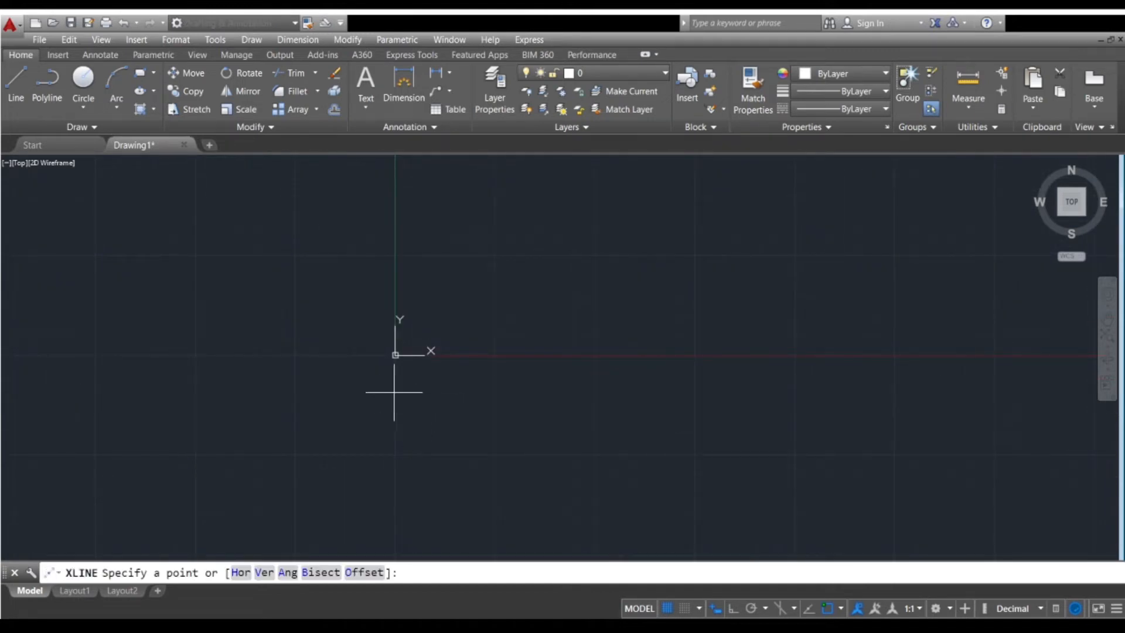
click(241, 573)
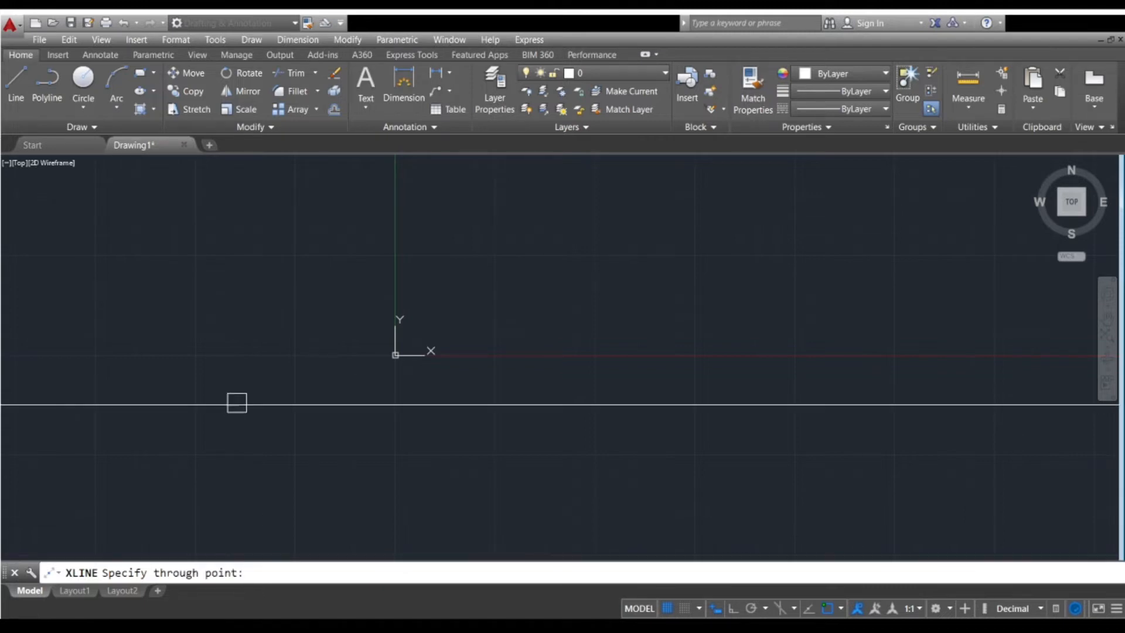
click(319, 399)
click(319, 384)
key(Escape)
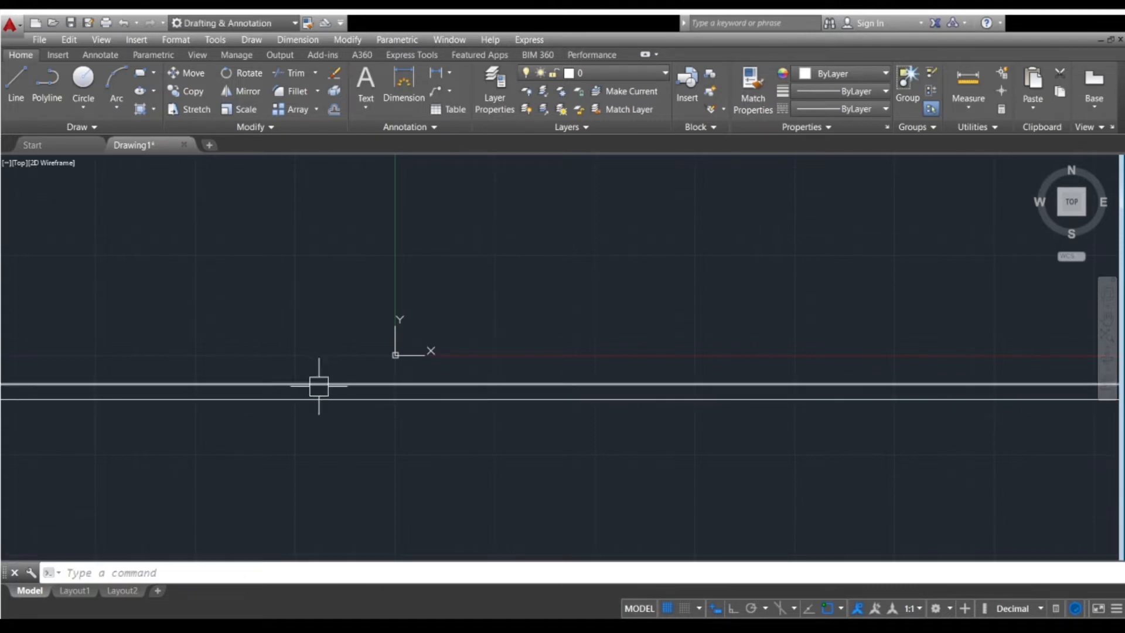
- Offset the higher of the two horizontal construction lines by 50 to its upper side using XLINE's Offset option
scroll(319, 386, up, 6)
scroll(326, 417, down, 2)
middle_drag(341, 425, 333, 450)
key(Return)
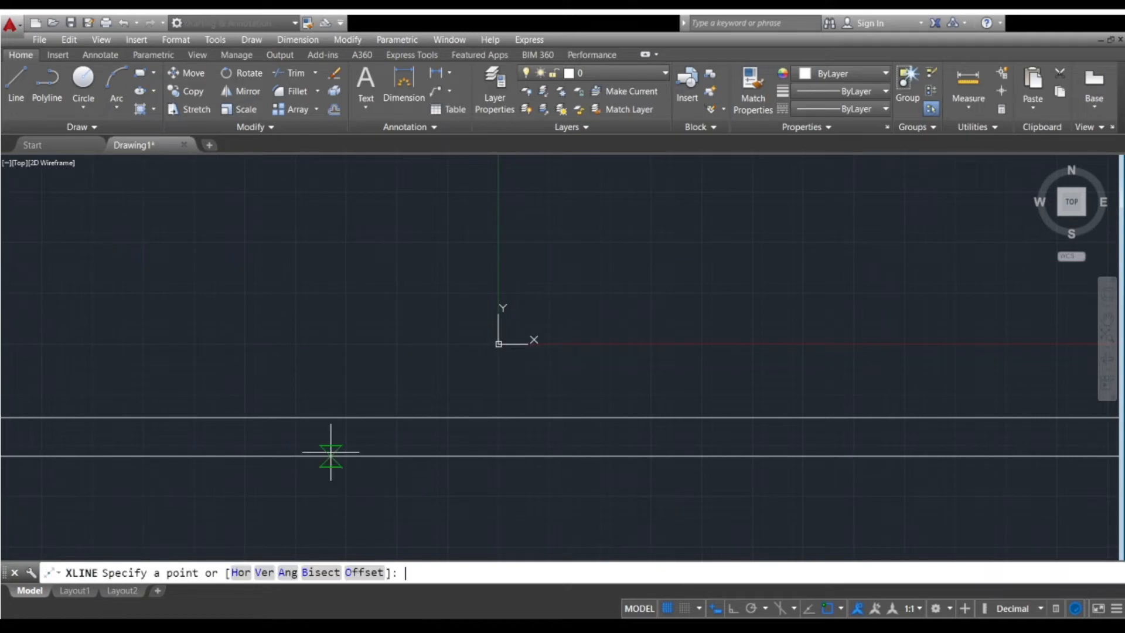
click(358, 572)
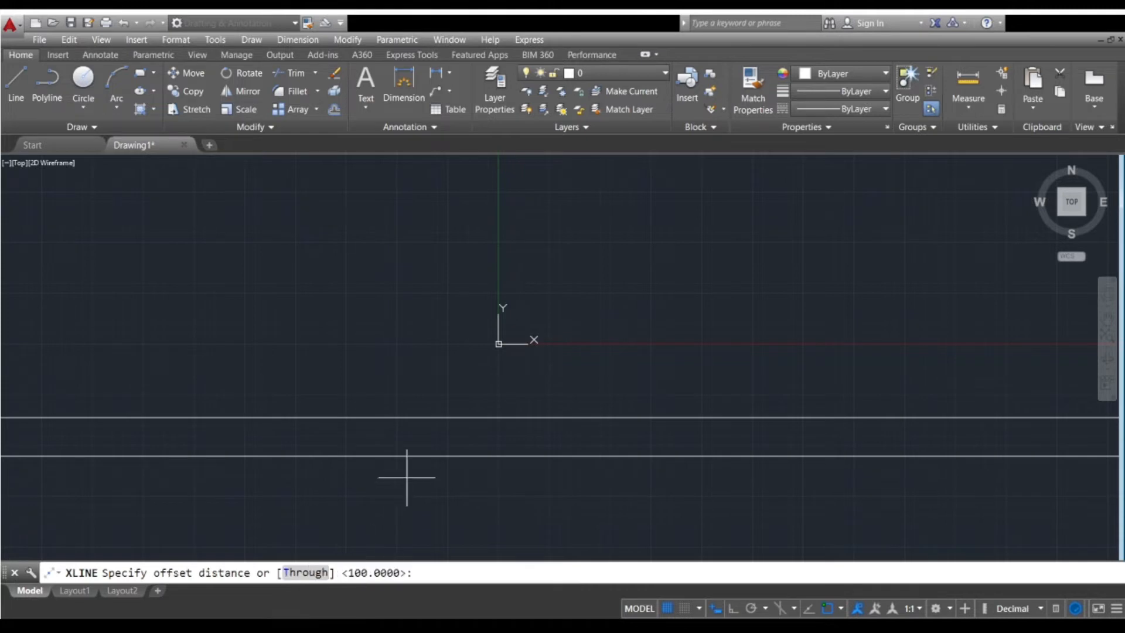
scroll(406, 477, up, 2)
scroll(406, 477, down, 3)
scroll(434, 437, up, 3)
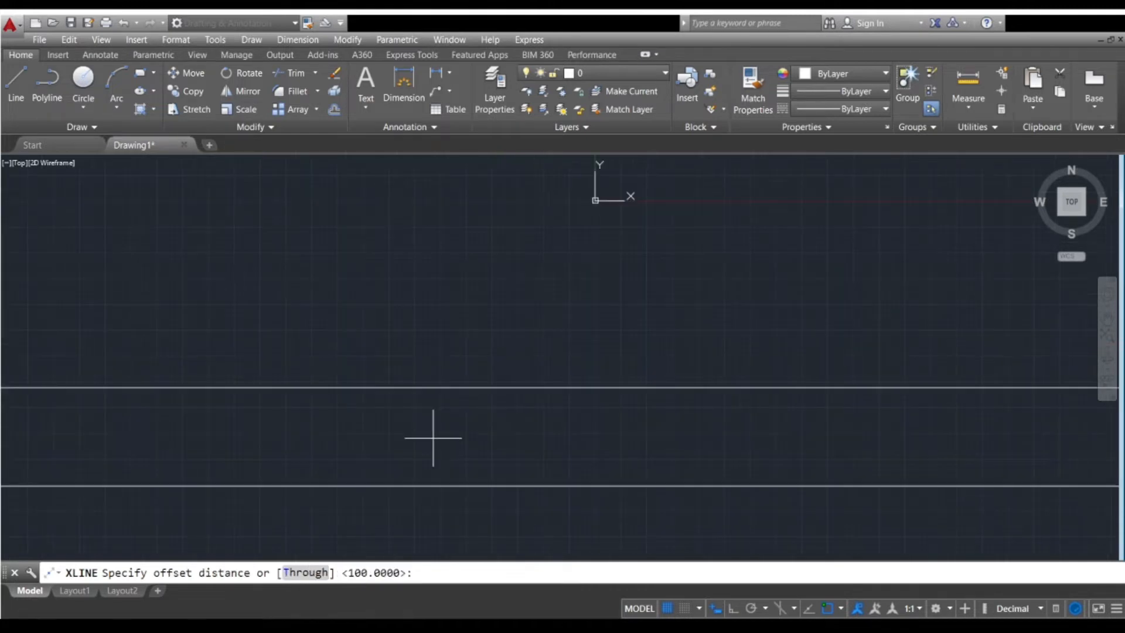
scroll(433, 437, down, 2)
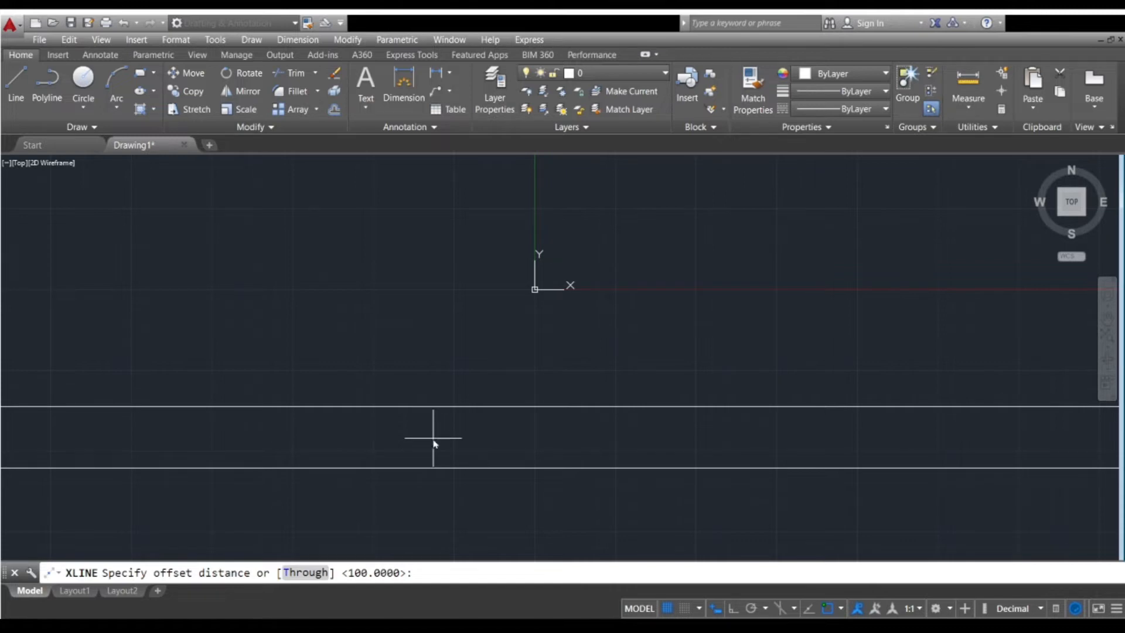
key(Return)
click(438, 406)
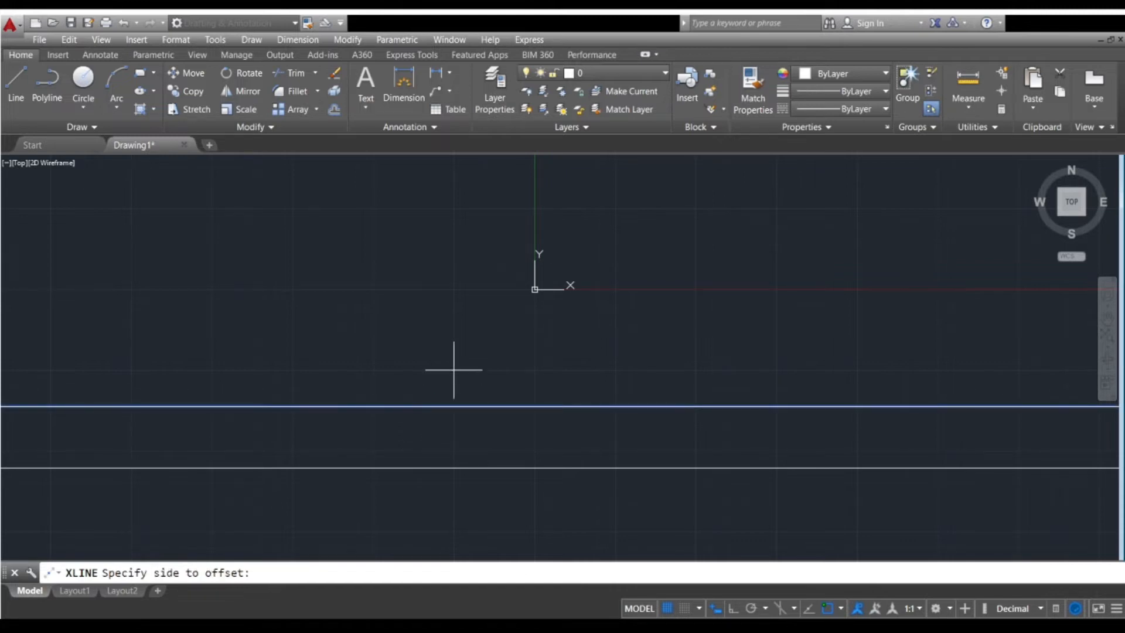
click(454, 370)
- Examine the spacing between the new offset construction line and the original horizontal lines, and end the command
scroll(454, 370, down, 8)
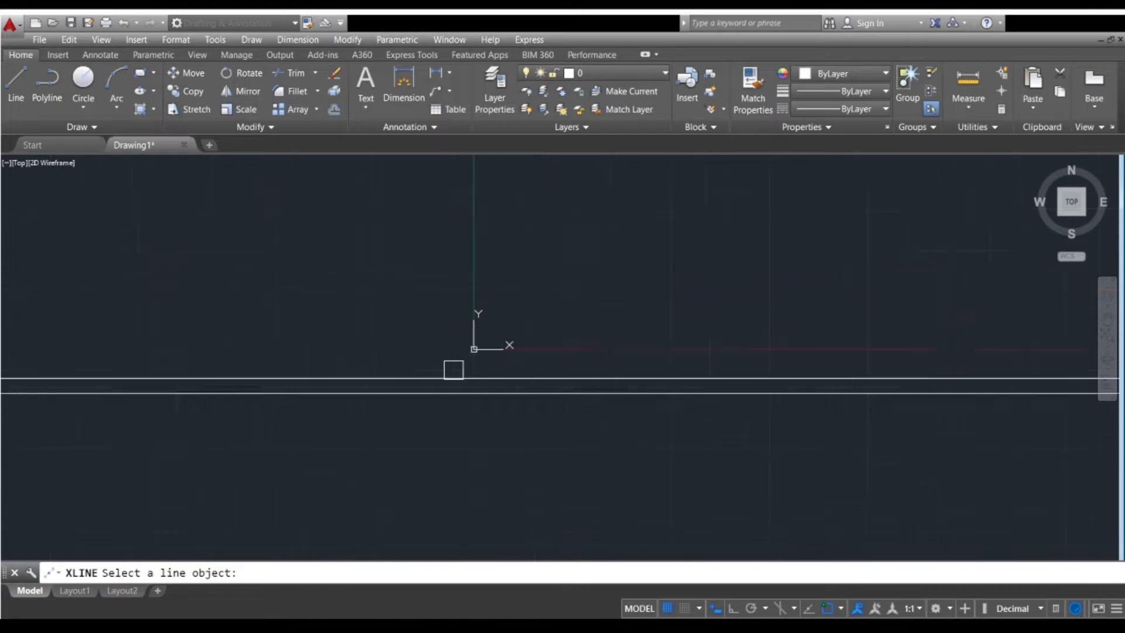
scroll(432, 397, up, 8)
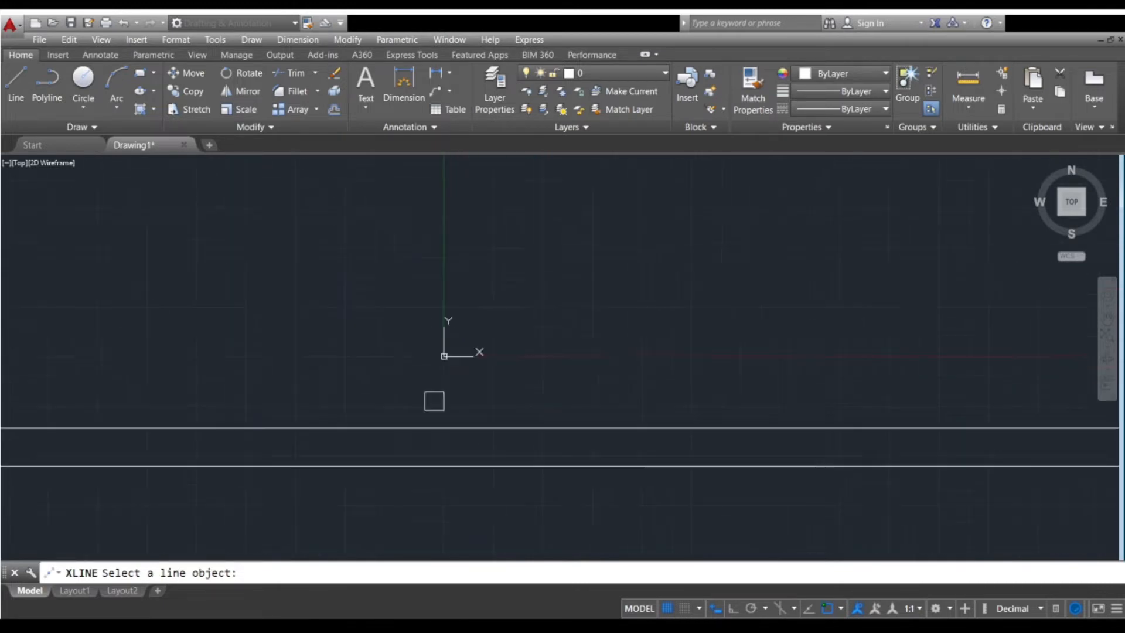
scroll(429, 410, up, 2)
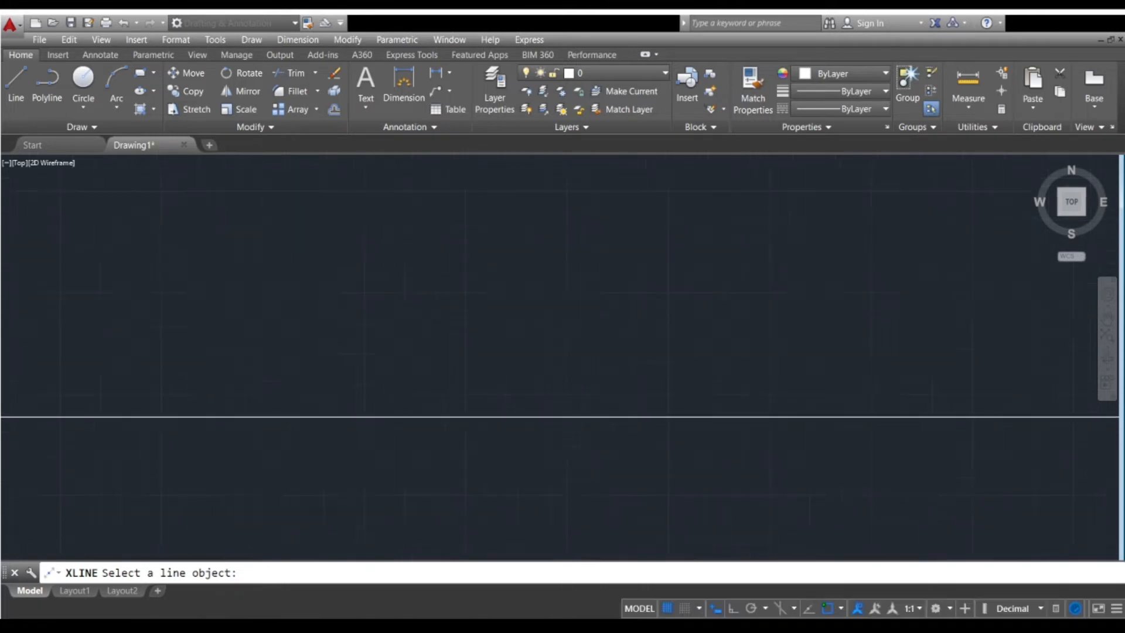
scroll(432, 460, down, 5)
scroll(432, 460, up, 5)
scroll(437, 410, up, 5)
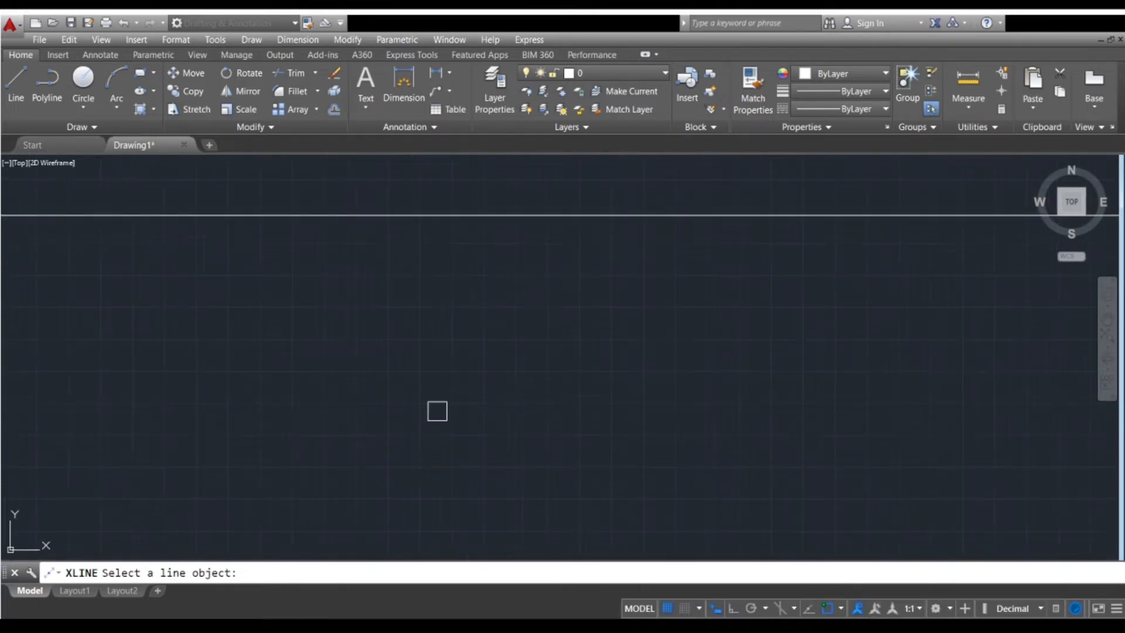
scroll(438, 405, down, 5)
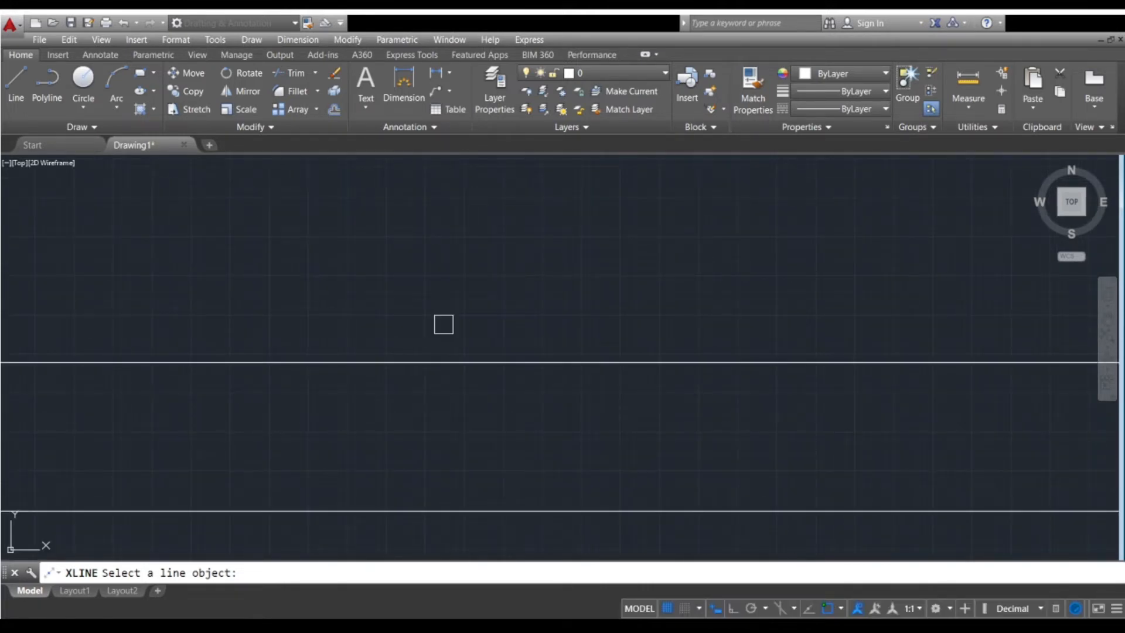
key(Escape)
- Offset the higher visible horizontal construction line by 500 to its upper side with XLINE's Offset option
key(Return)
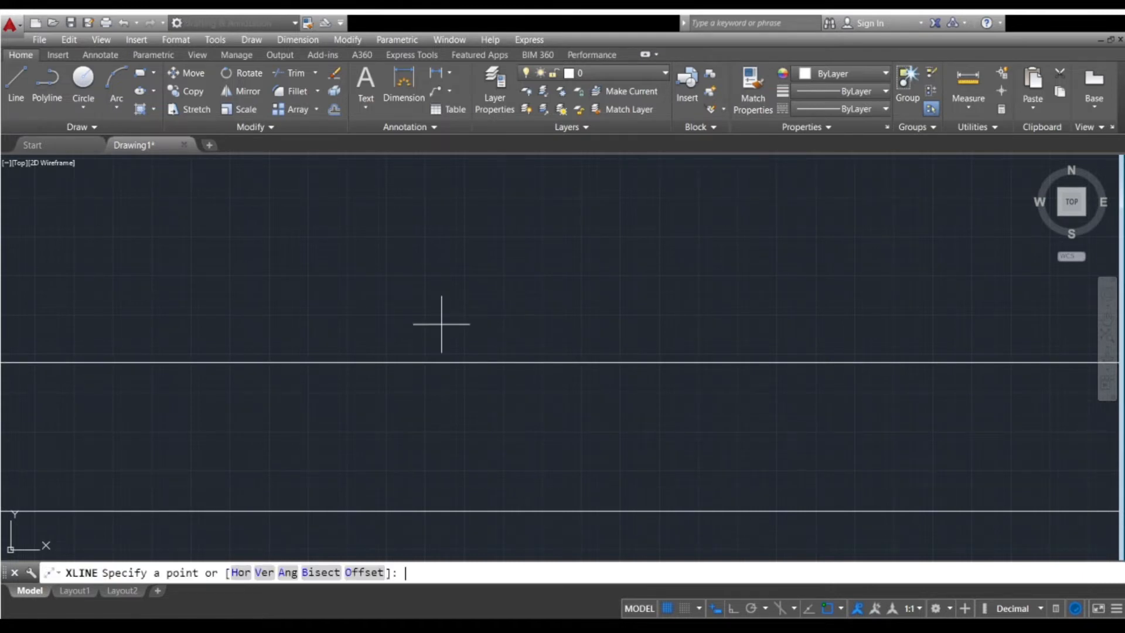
text(o)
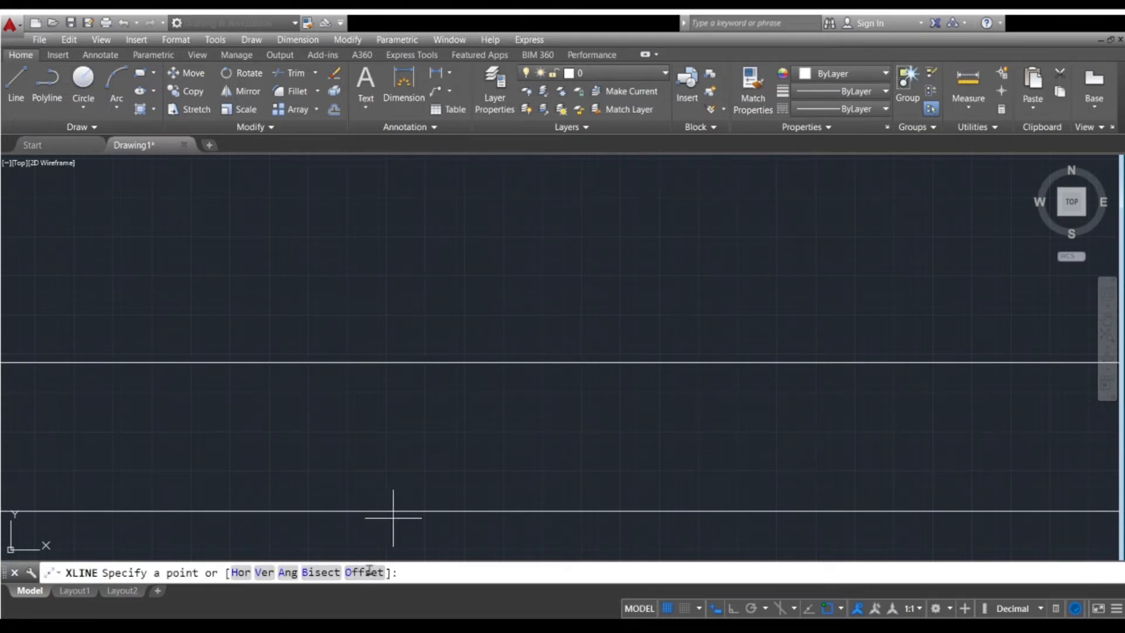
key(Return)
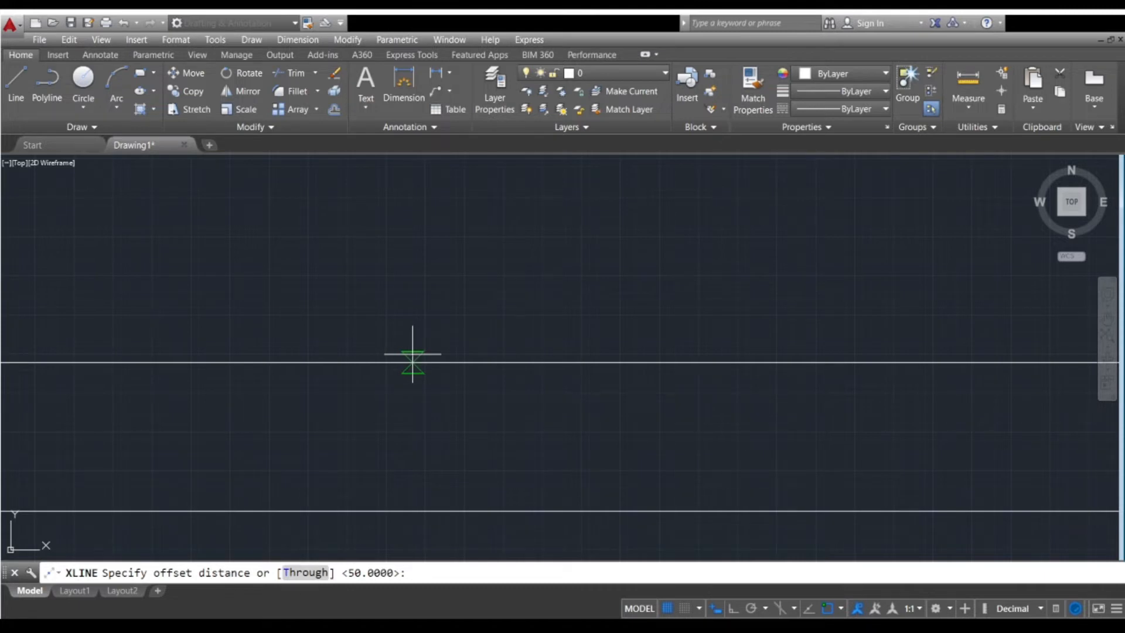
key(Return)
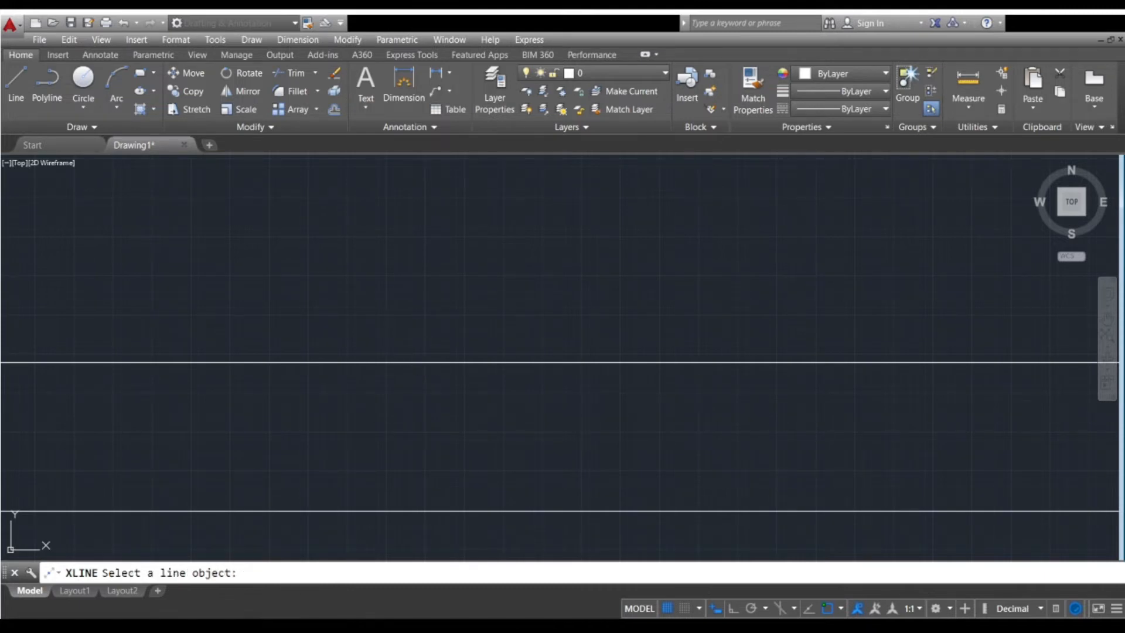
click(427, 363)
click(433, 322)
- Examine the 500-unit offset construction line relative to the lines near the origin, and end the command
scroll(426, 362, down, 8)
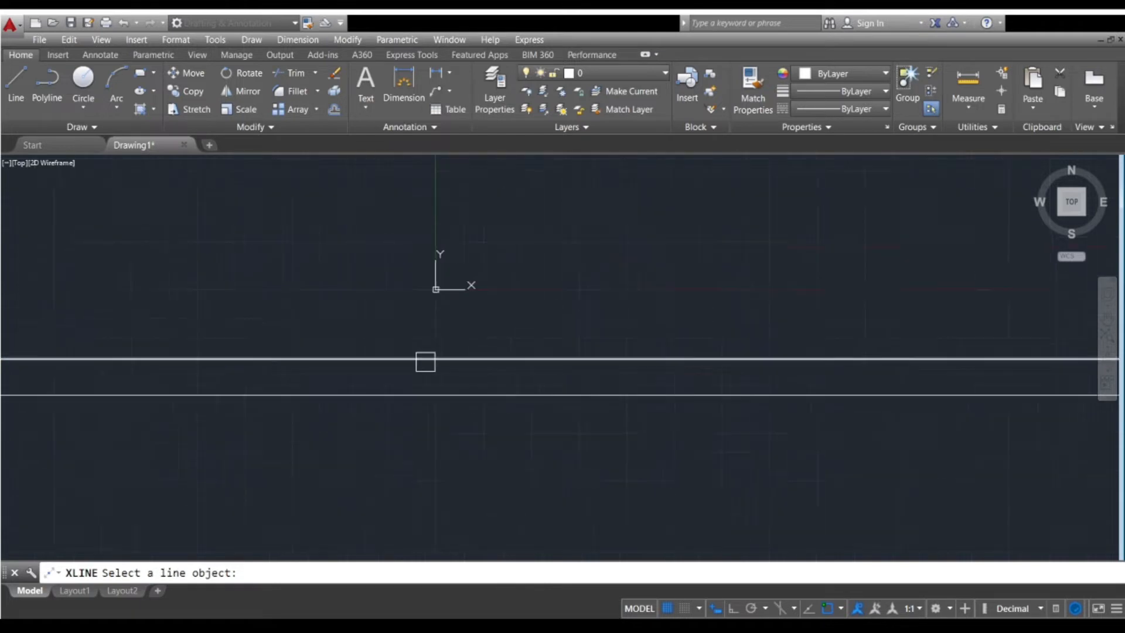
scroll(393, 366, up, 12)
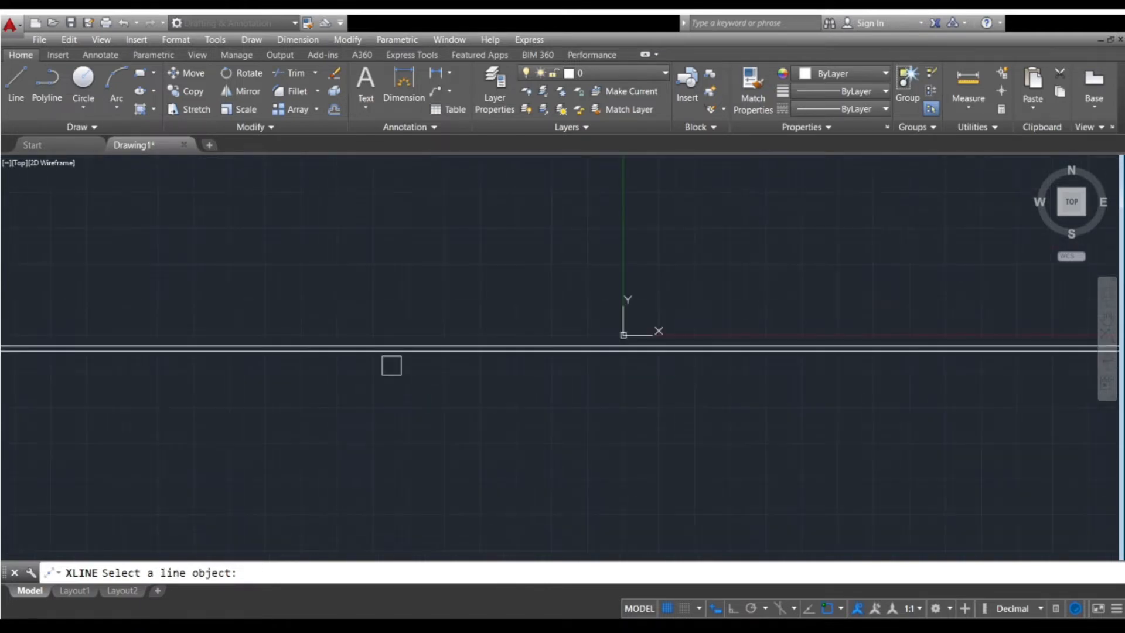
middle_drag(407, 326, 407, 402)
scroll(390, 401, up, 4)
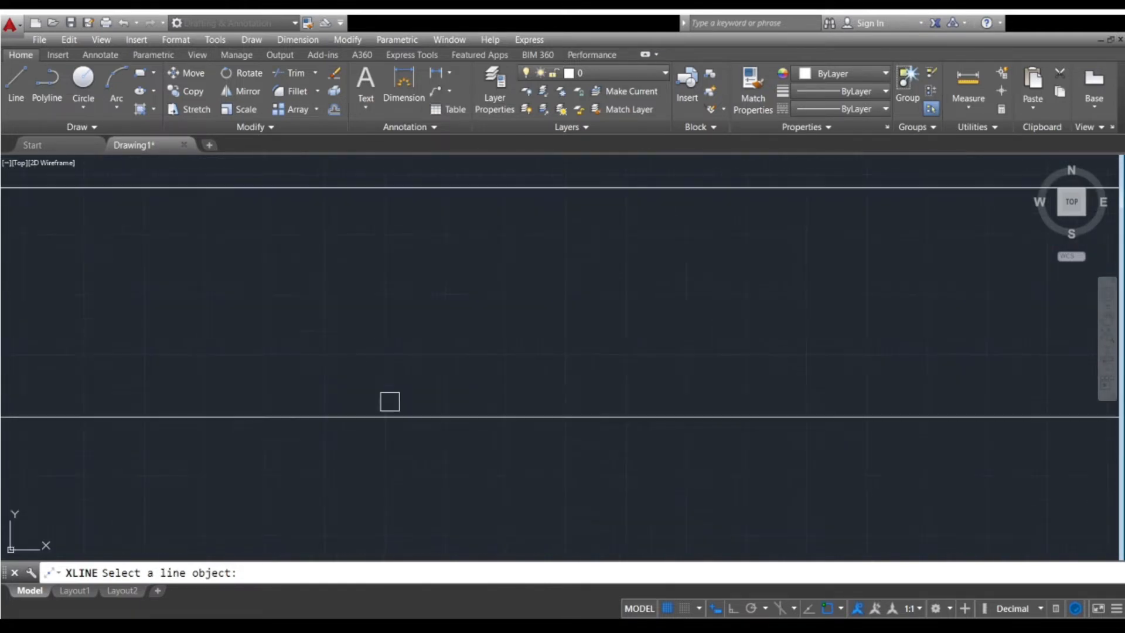
scroll(390, 402, down, 10)
scroll(412, 379, up, 4)
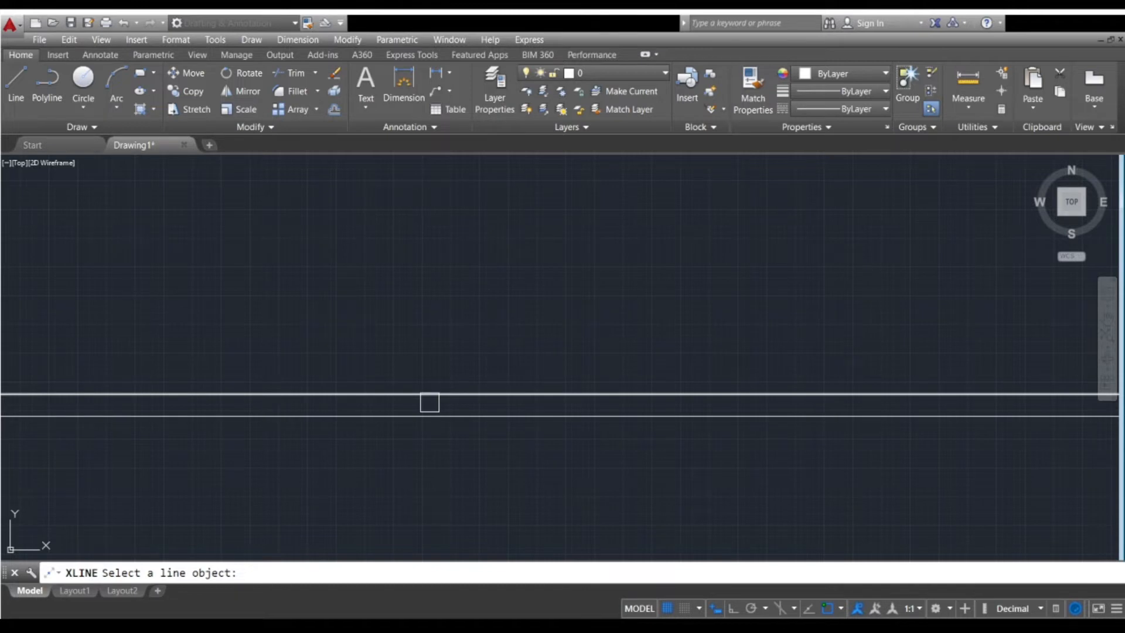
scroll(430, 402, up, 14)
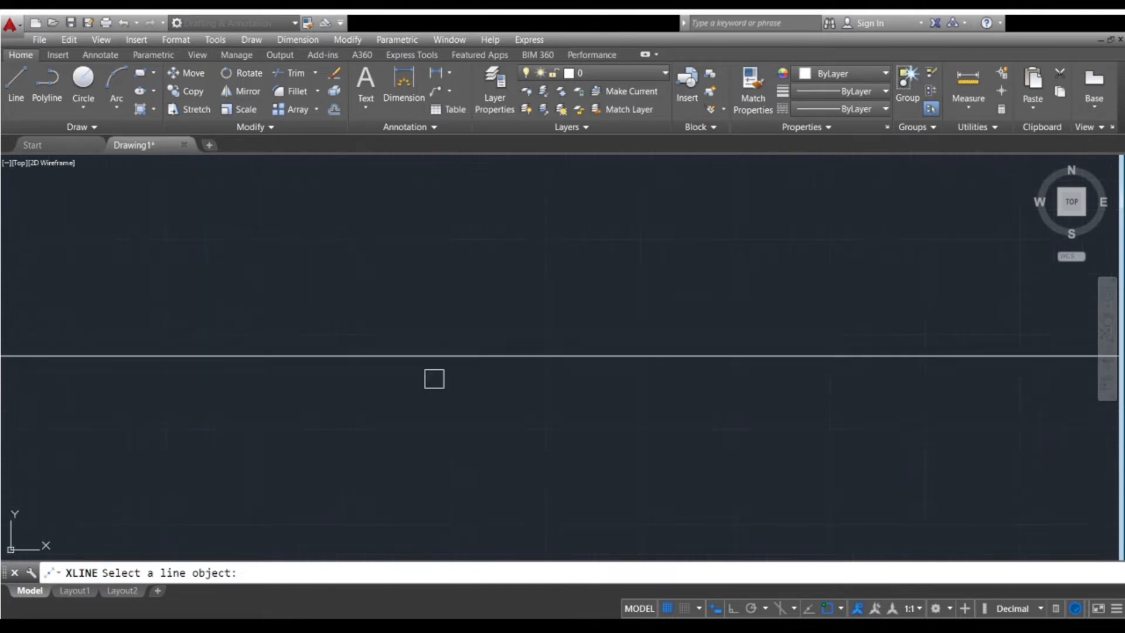
key(Escape)
- Select the horizontal construction line in view with a crossing window and delete it
click(444, 405)
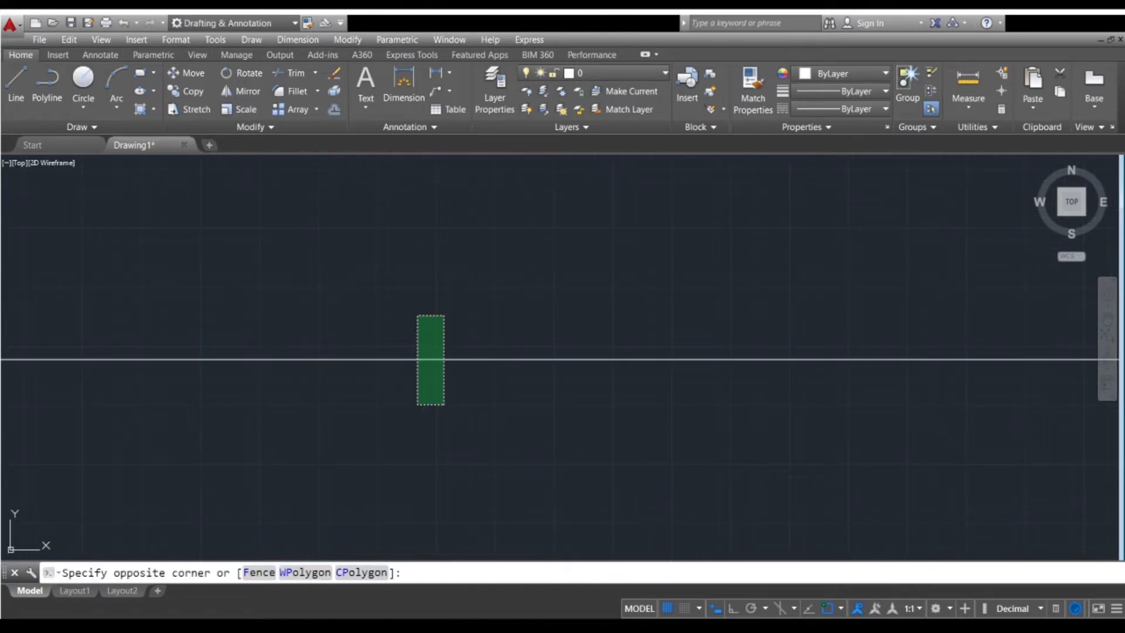
click(417, 314)
key(Delete)
- Offset the remaining horizontal construction line by 500 to its upper side with XLINE's Offset option
scroll(417, 325, down, 6)
middle_drag(421, 356, 422, 385)
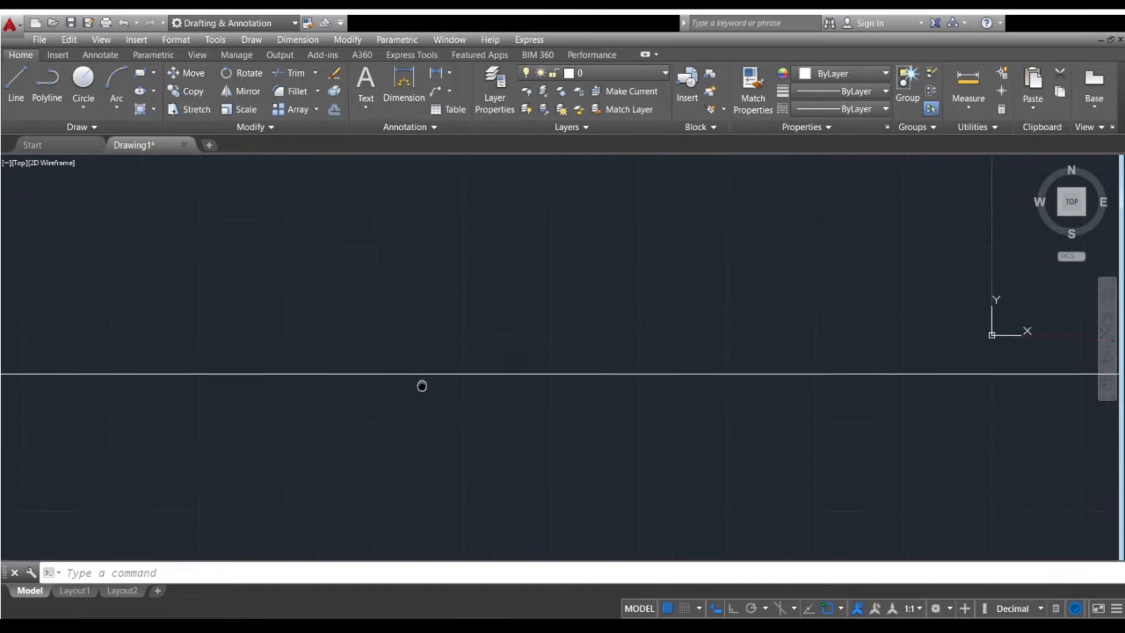
scroll(423, 385, up, 5)
scroll(427, 357, up, 3)
scroll(439, 360, up, 5)
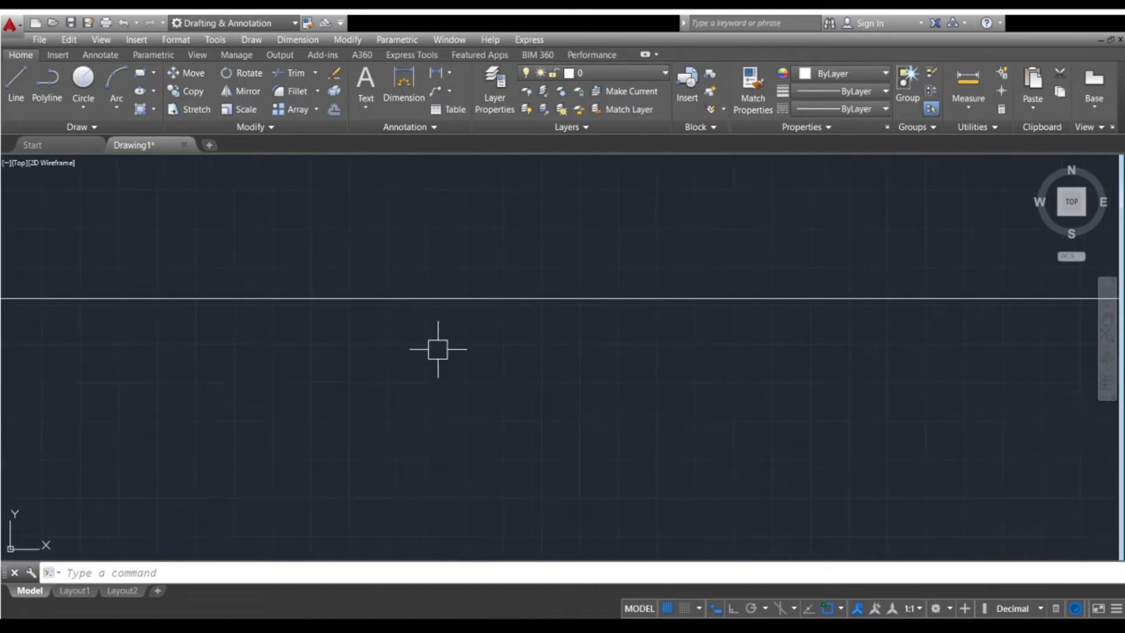
middle_drag(433, 276, 402, 436)
scroll(399, 410, up, 6)
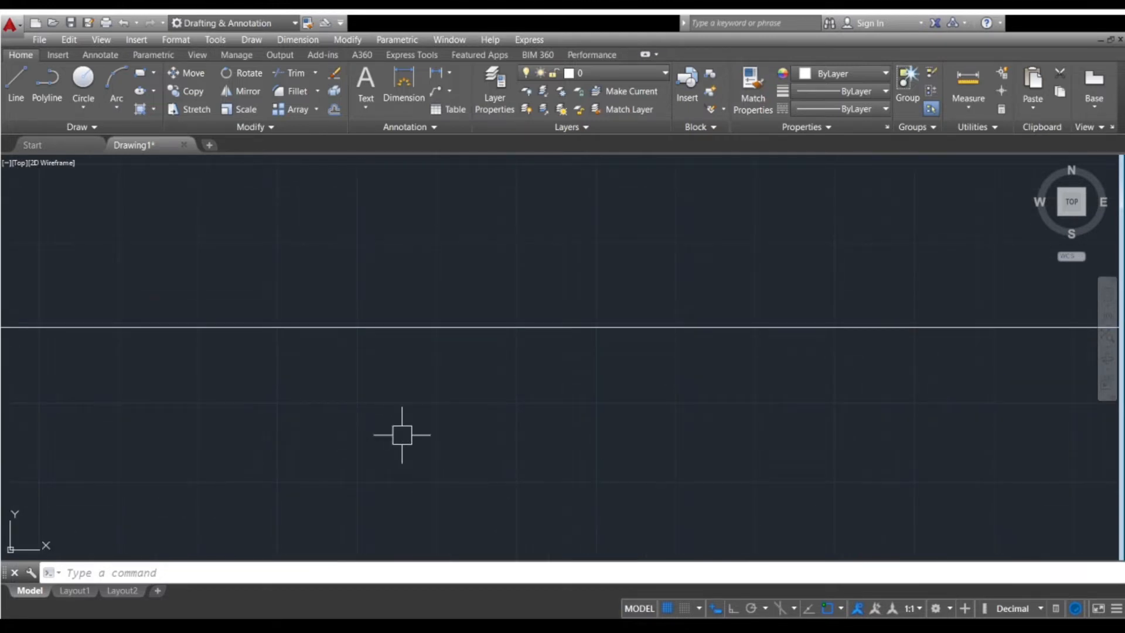
text(xl)
key(Return)
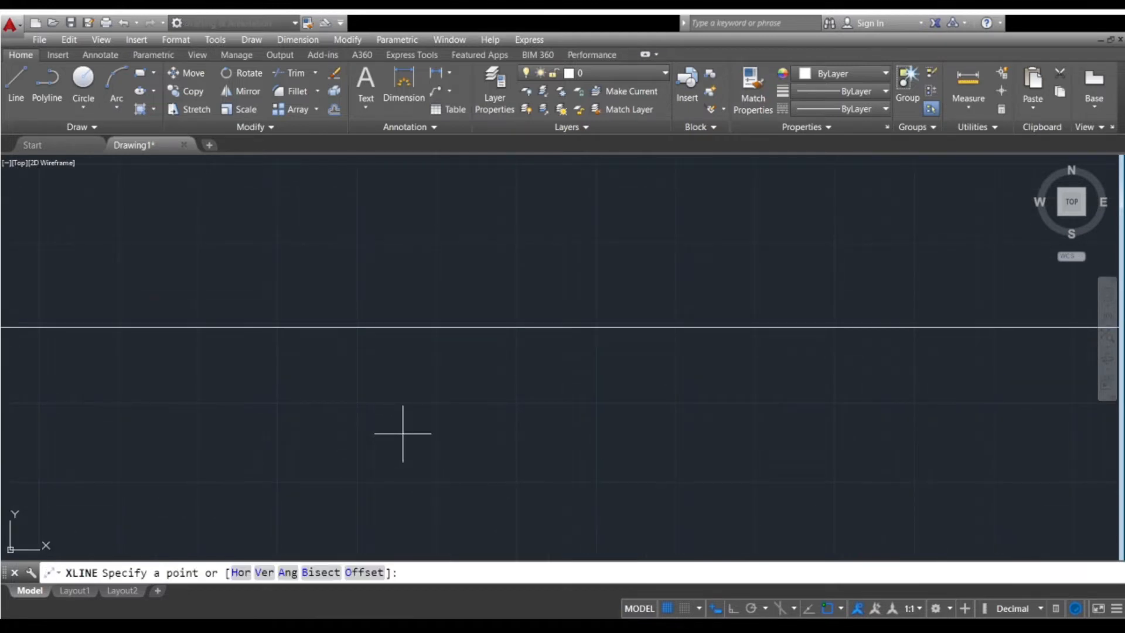
click(360, 574)
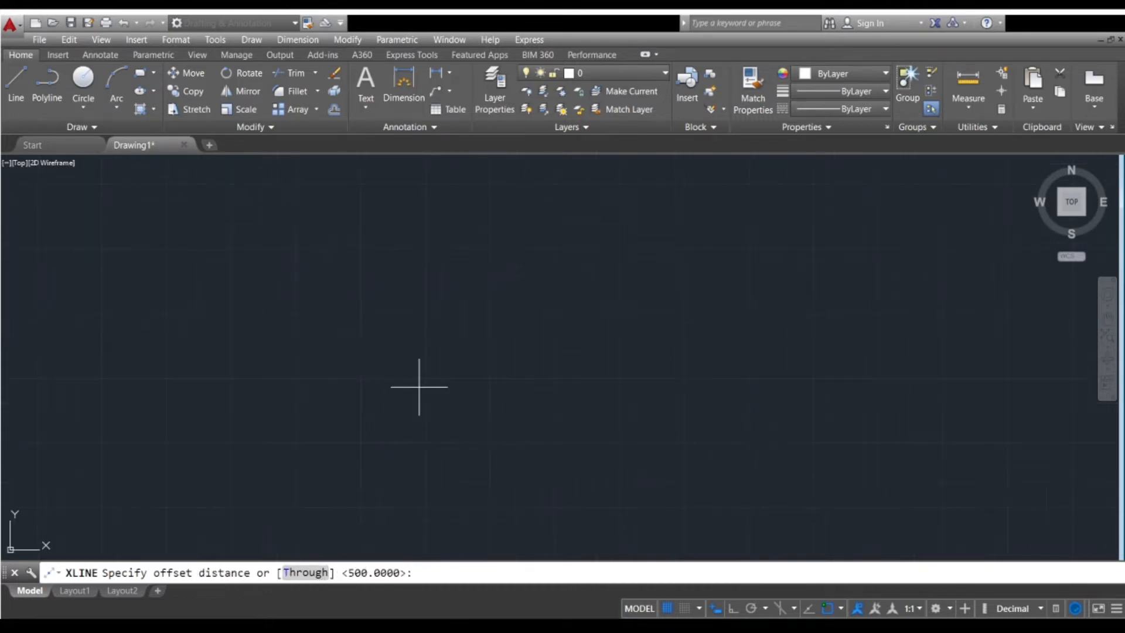
scroll(444, 372, down, 3)
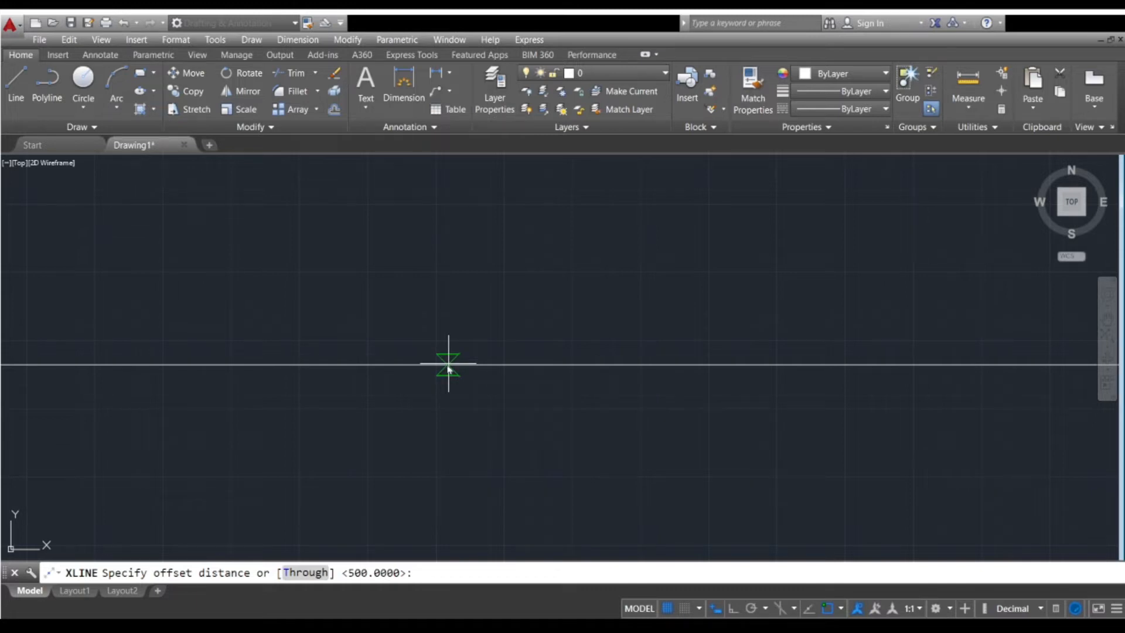
key(Return)
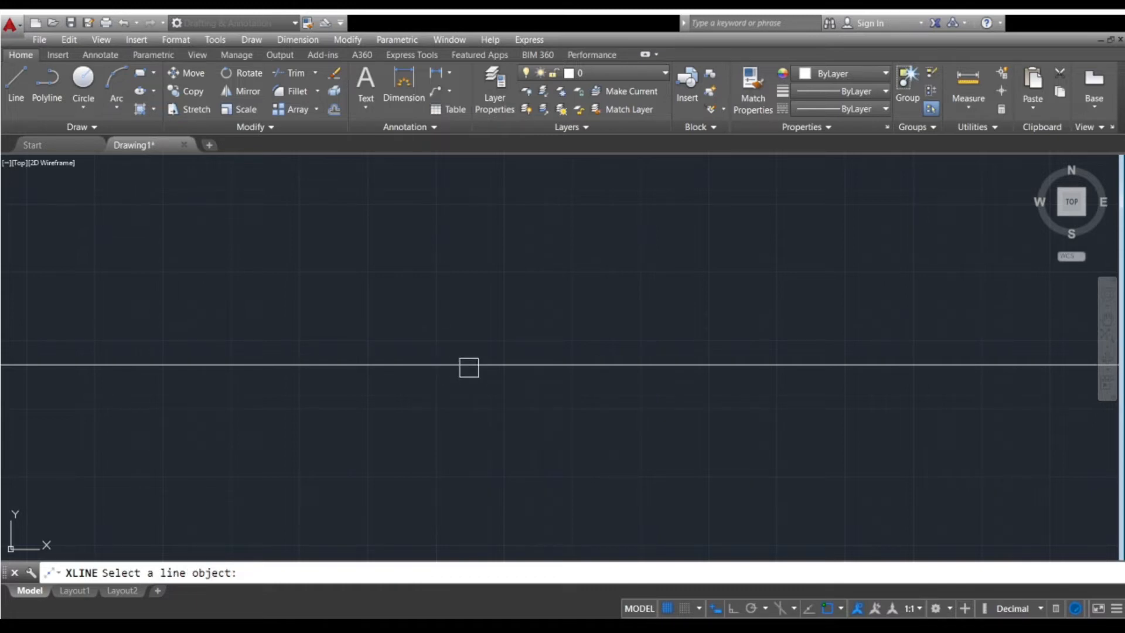
click(469, 365)
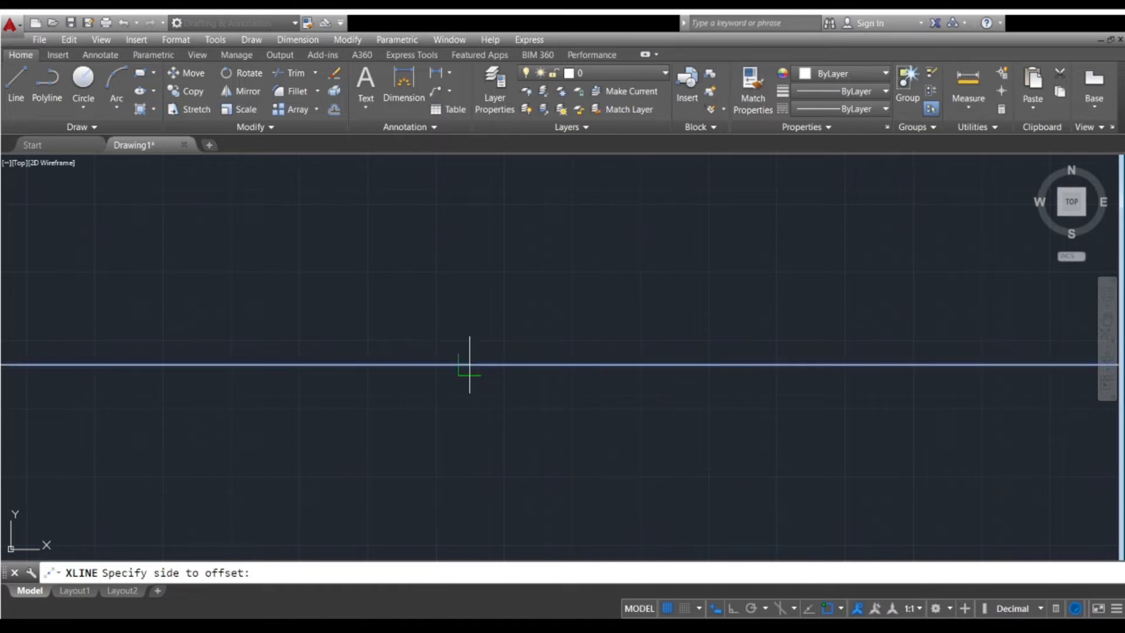
click(460, 303)
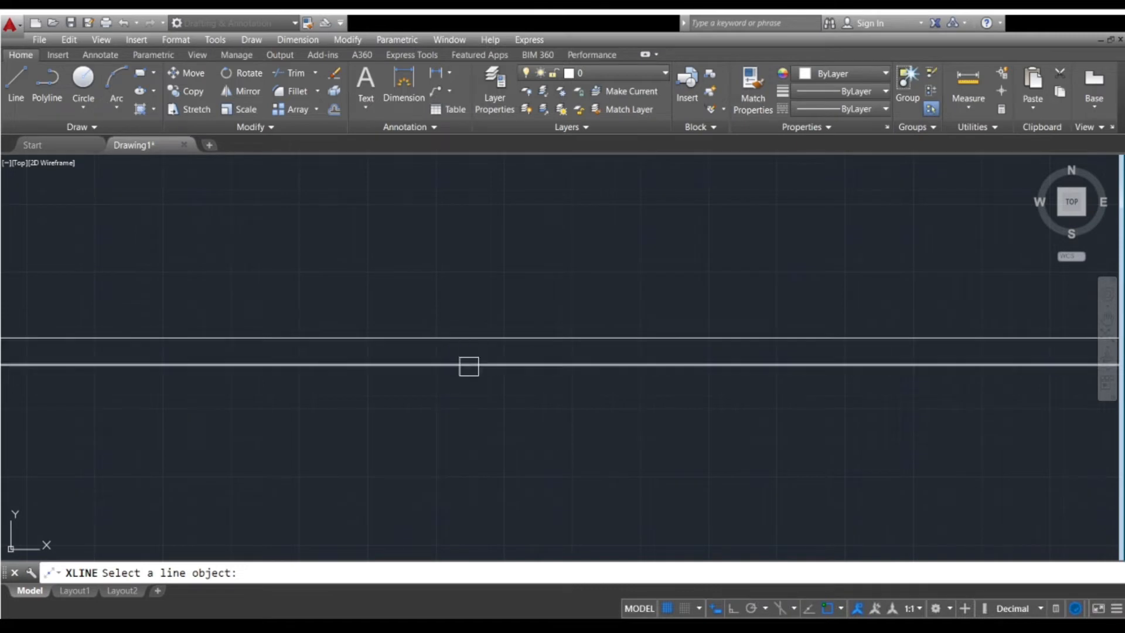
- Add three more construction lines above at 500 spacing, offsetting each newest line to its upper side
click(491, 339)
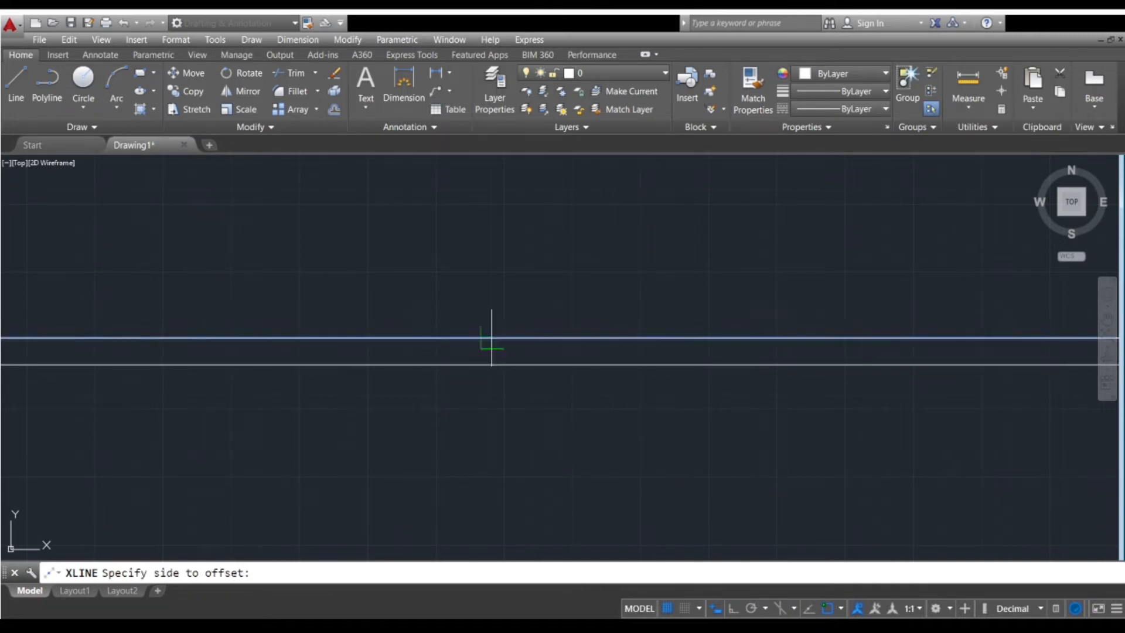
click(513, 283)
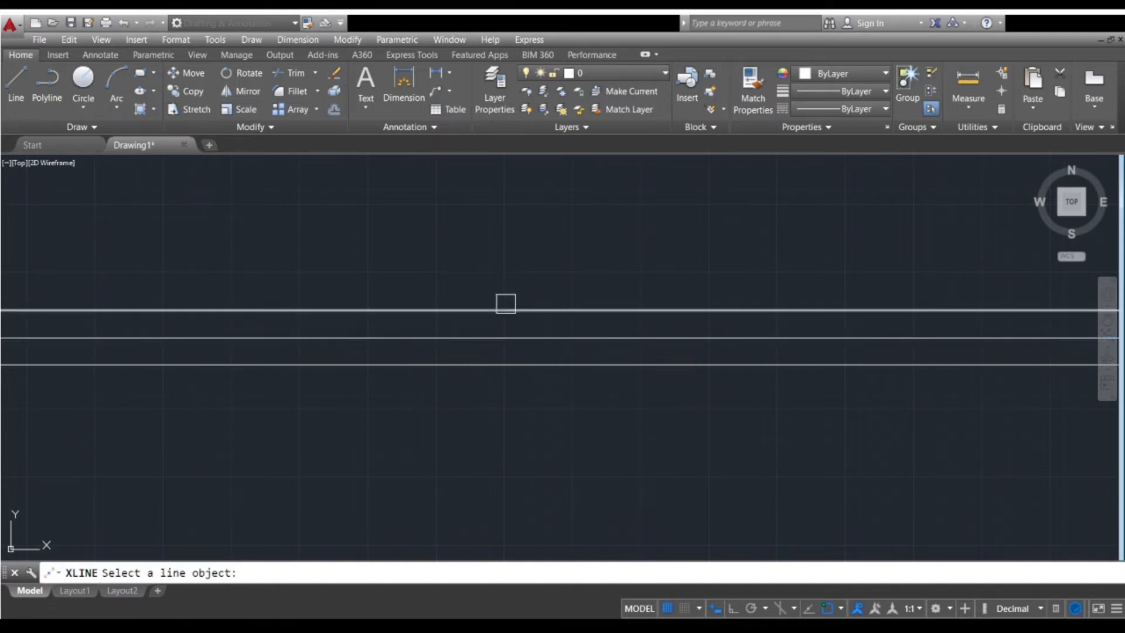
click(506, 309)
click(508, 264)
click(509, 283)
click(507, 261)
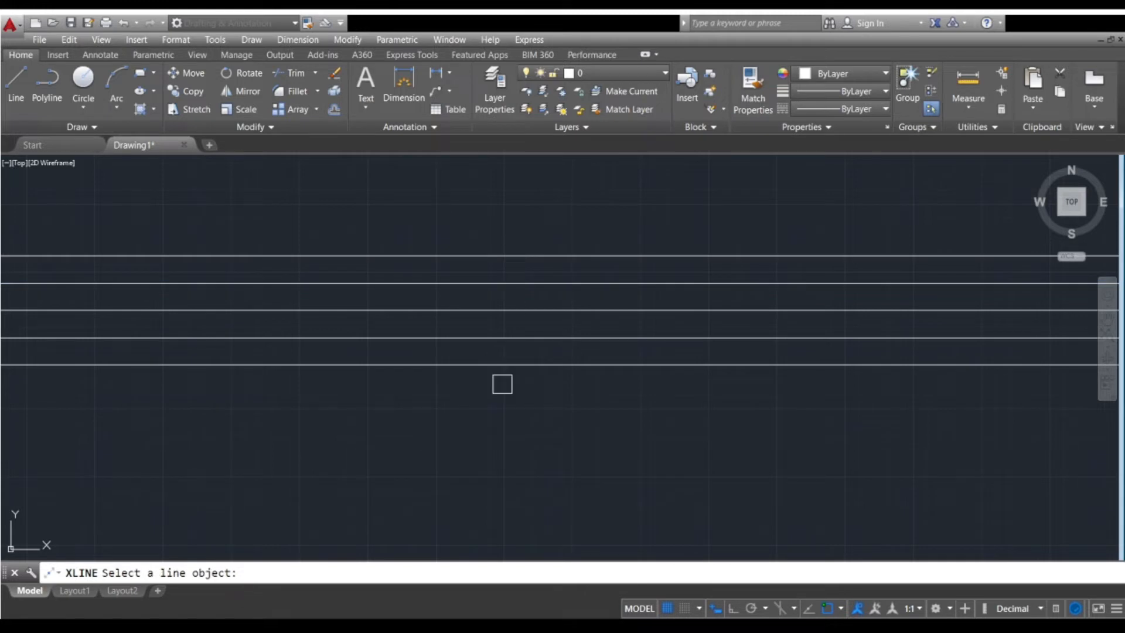
- Offset five construction lines downward at 500 spacing, starting from the original lowest line, and end the command
click(509, 364)
click(500, 417)
click(511, 392)
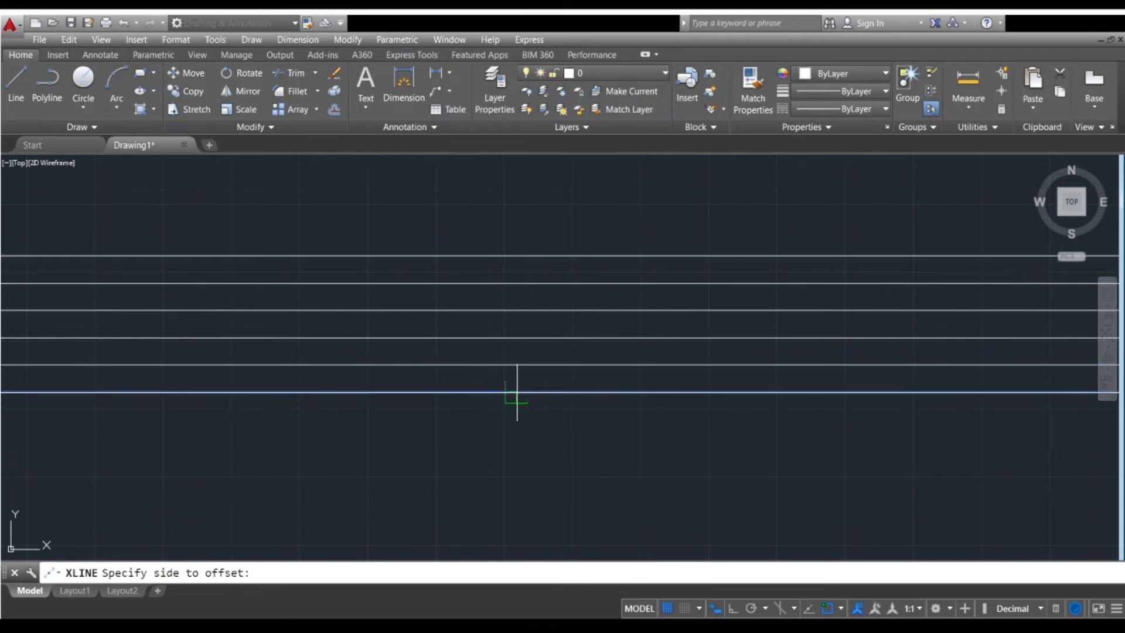
click(511, 404)
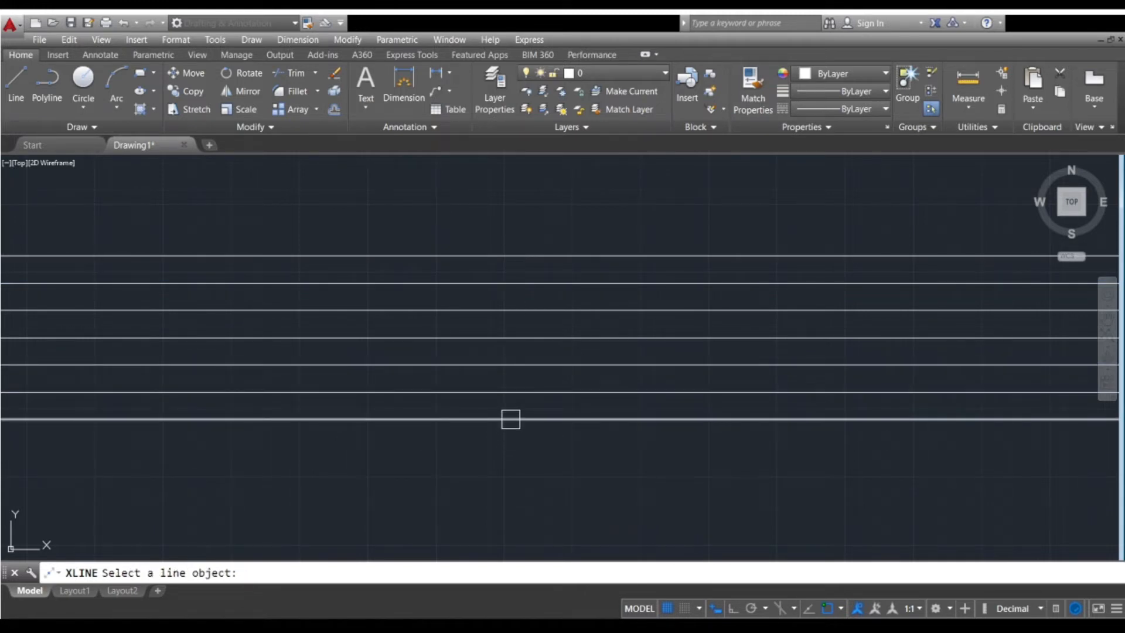
click(511, 419)
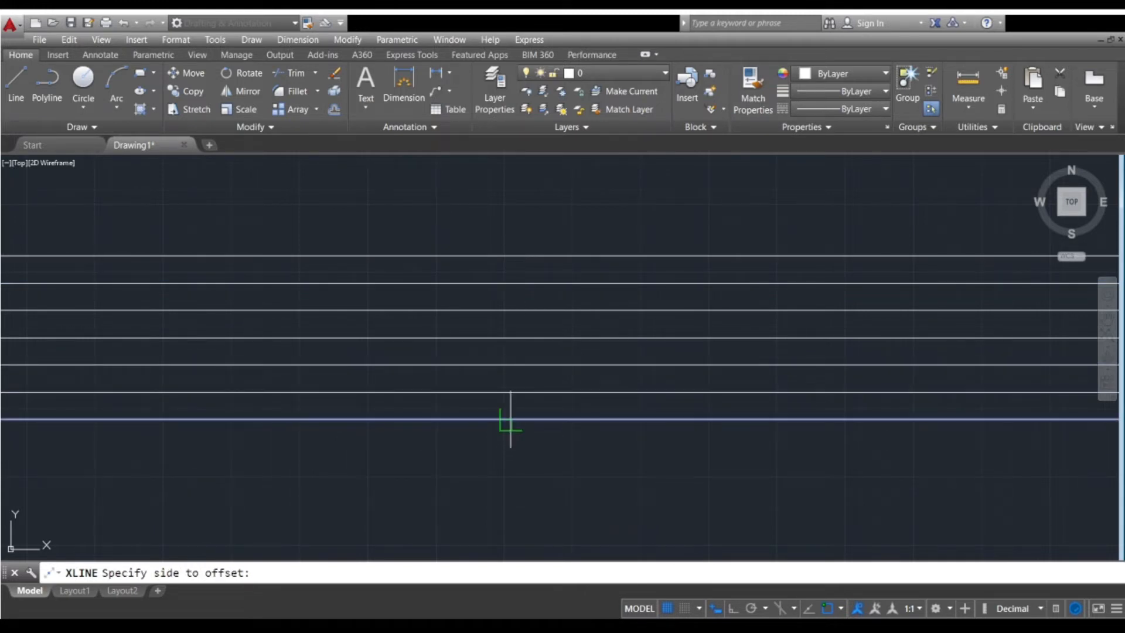
click(503, 457)
click(510, 446)
click(509, 484)
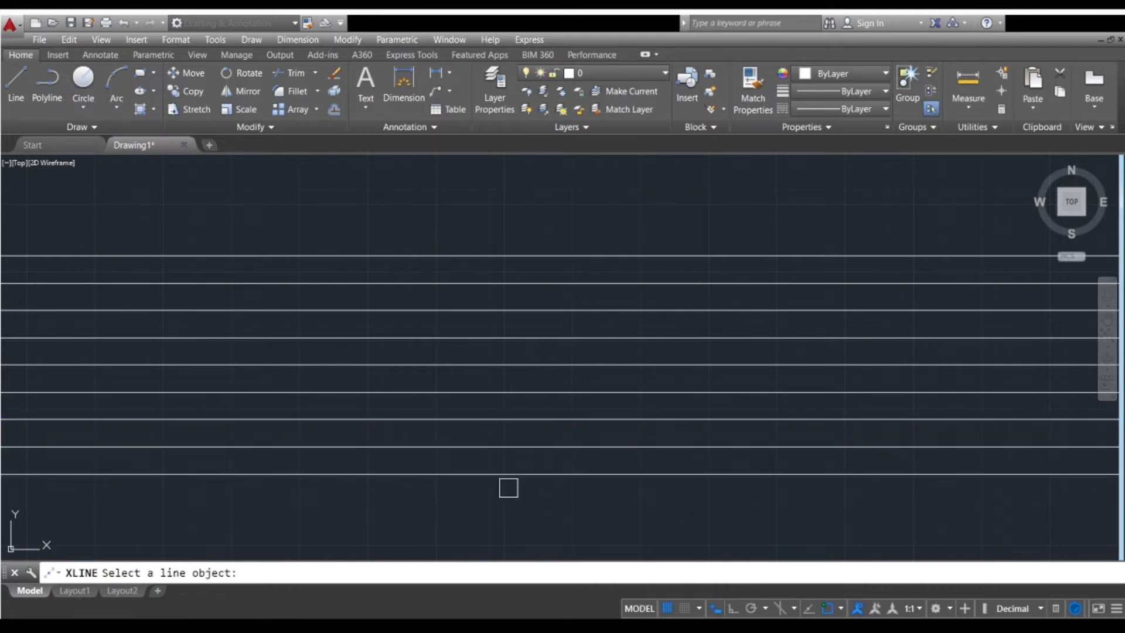
click(520, 473)
click(502, 510)
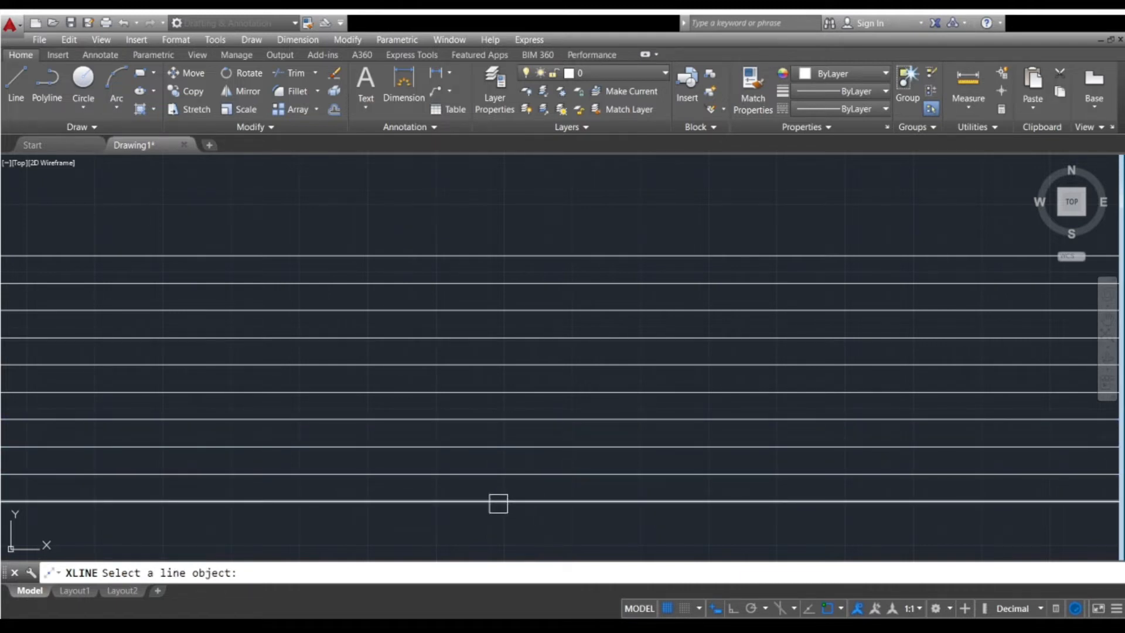
click(495, 503)
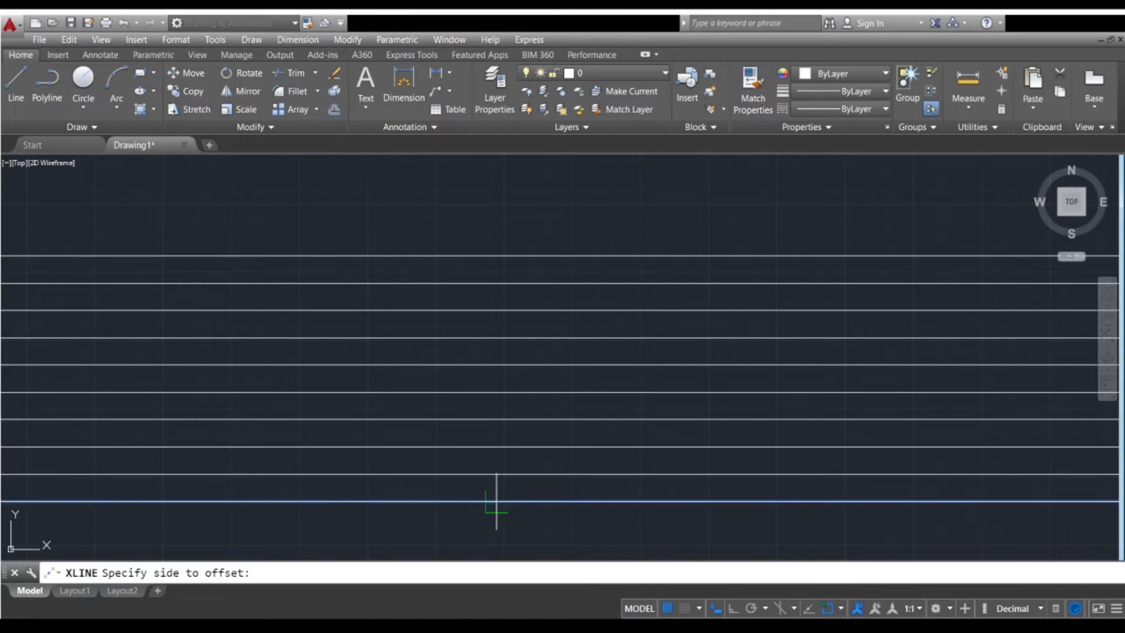
key(Escape)
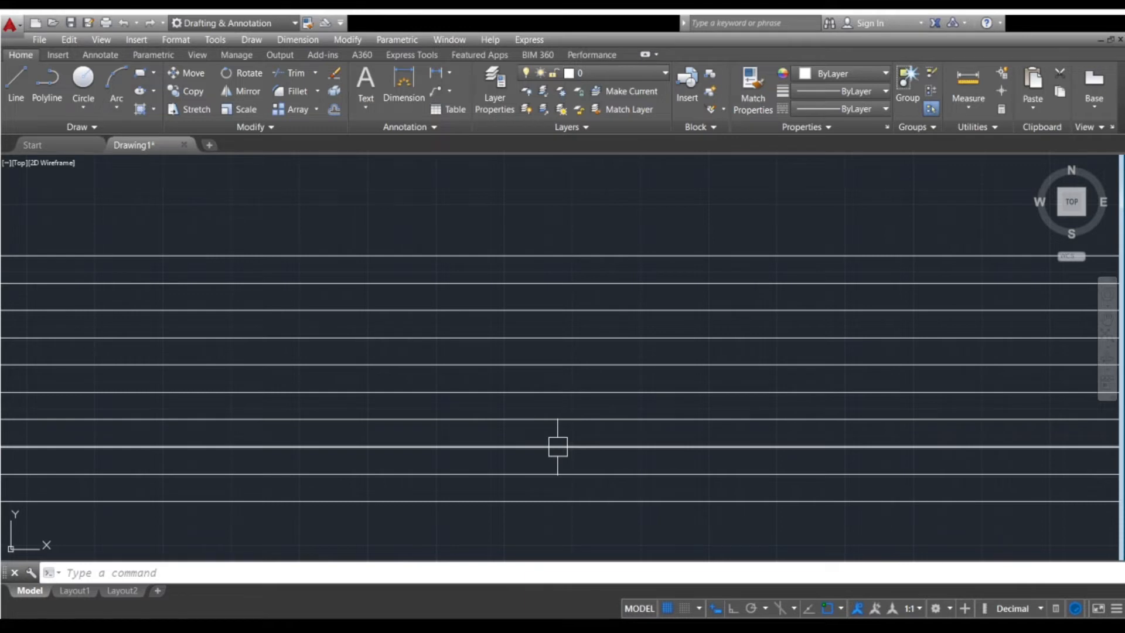
- Select all the horizontal construction lines at the origin with a crossing window and delete them
scroll(557, 446, down, 8)
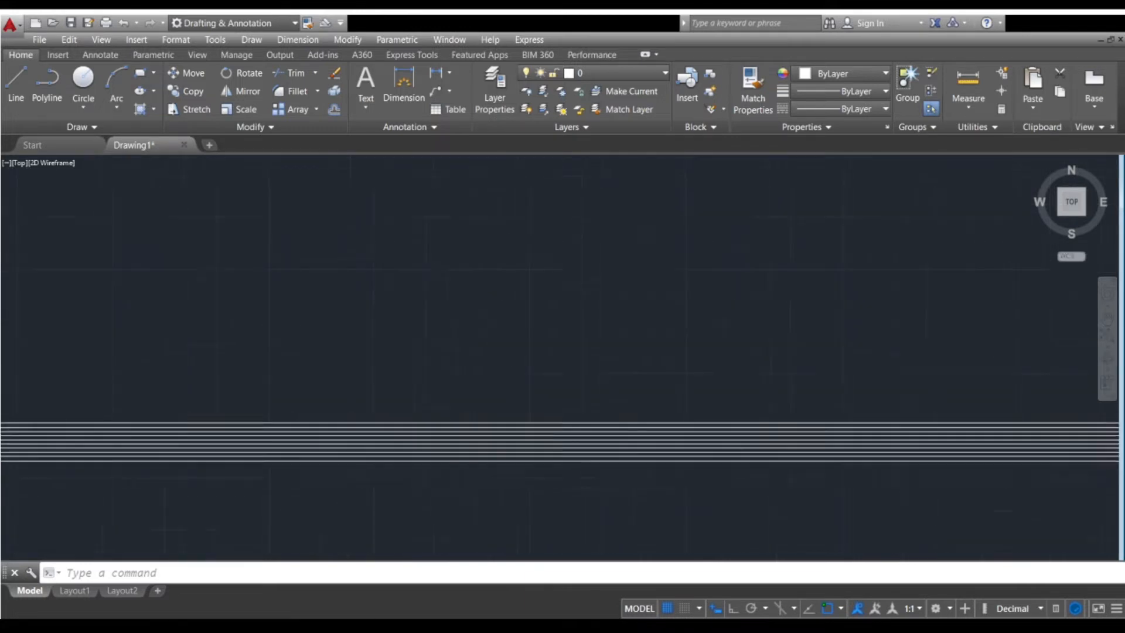
scroll(545, 429, down, 5)
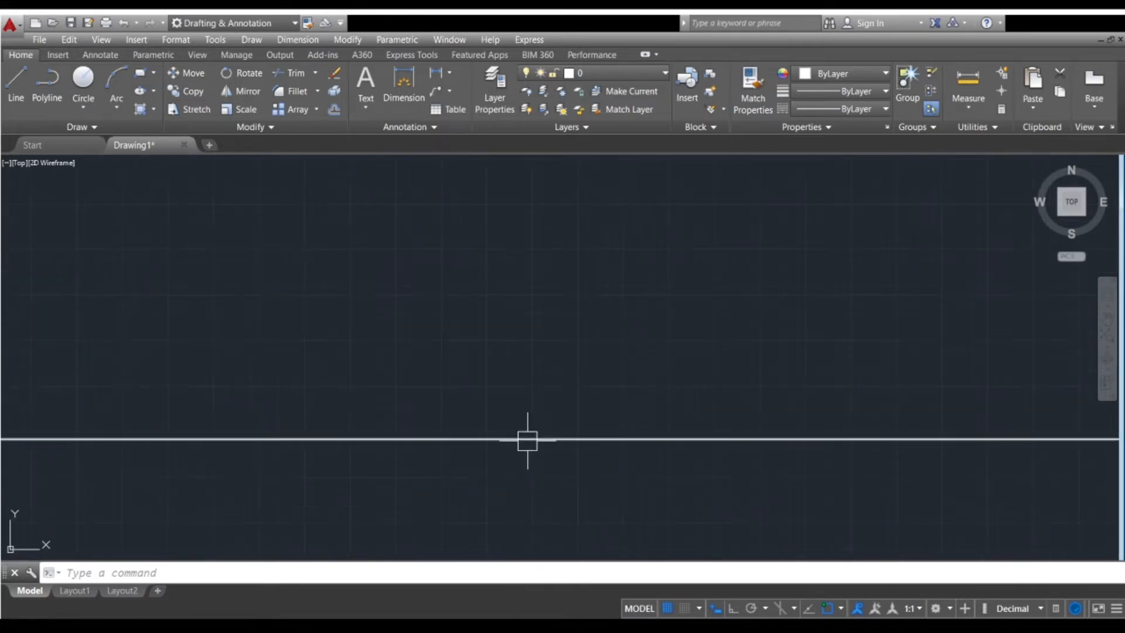
scroll(527, 439, down, 5)
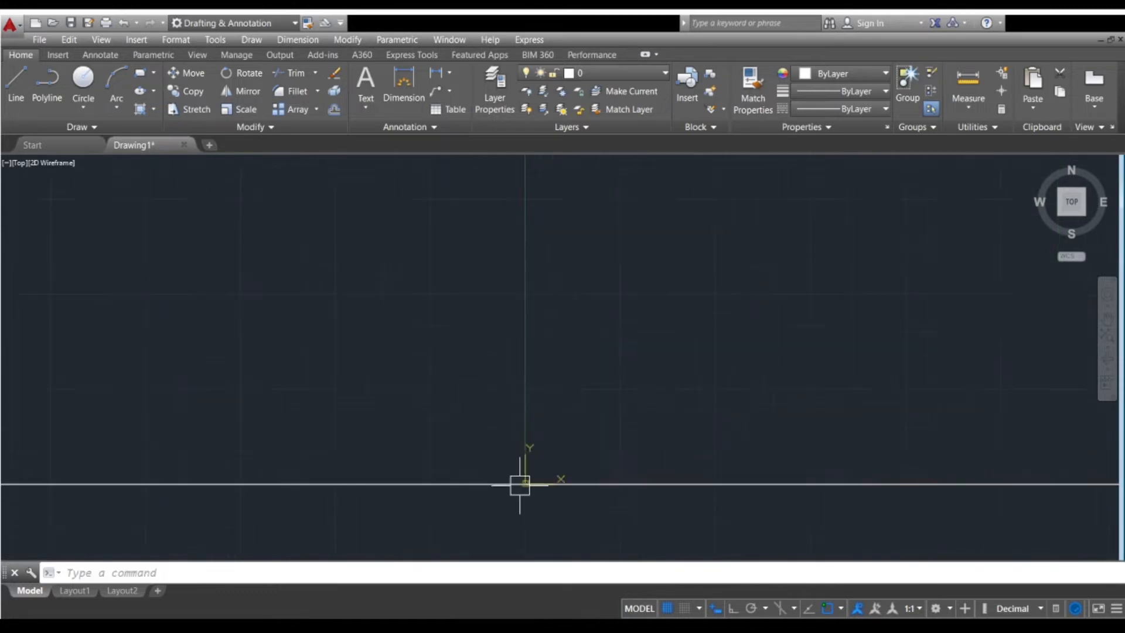
scroll(520, 484, down, 4)
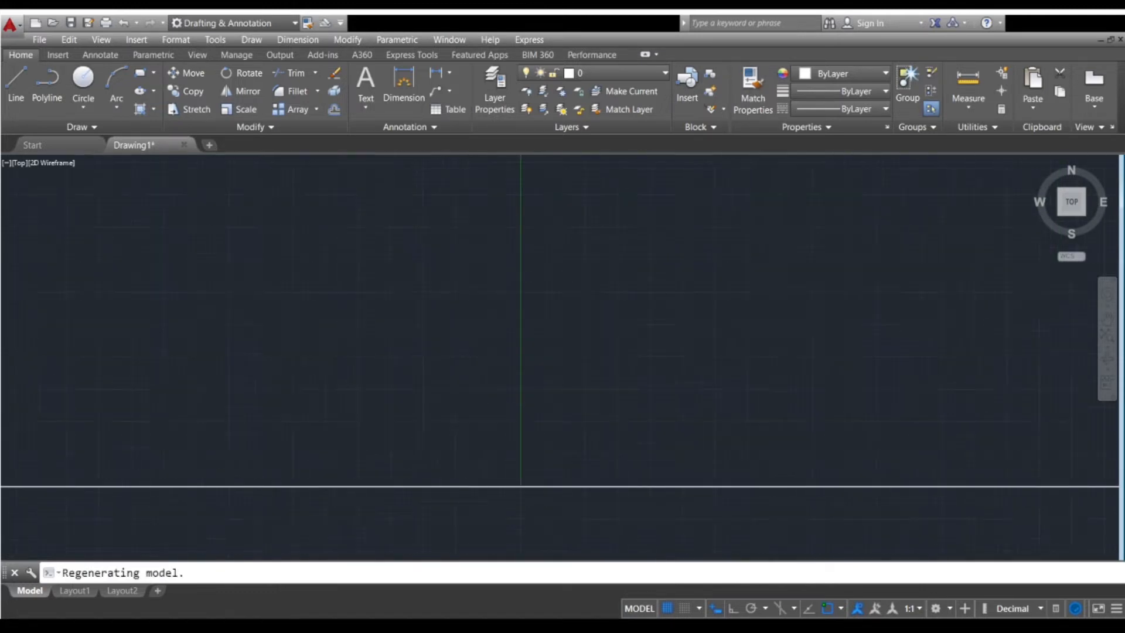
scroll(520, 486, down, 5)
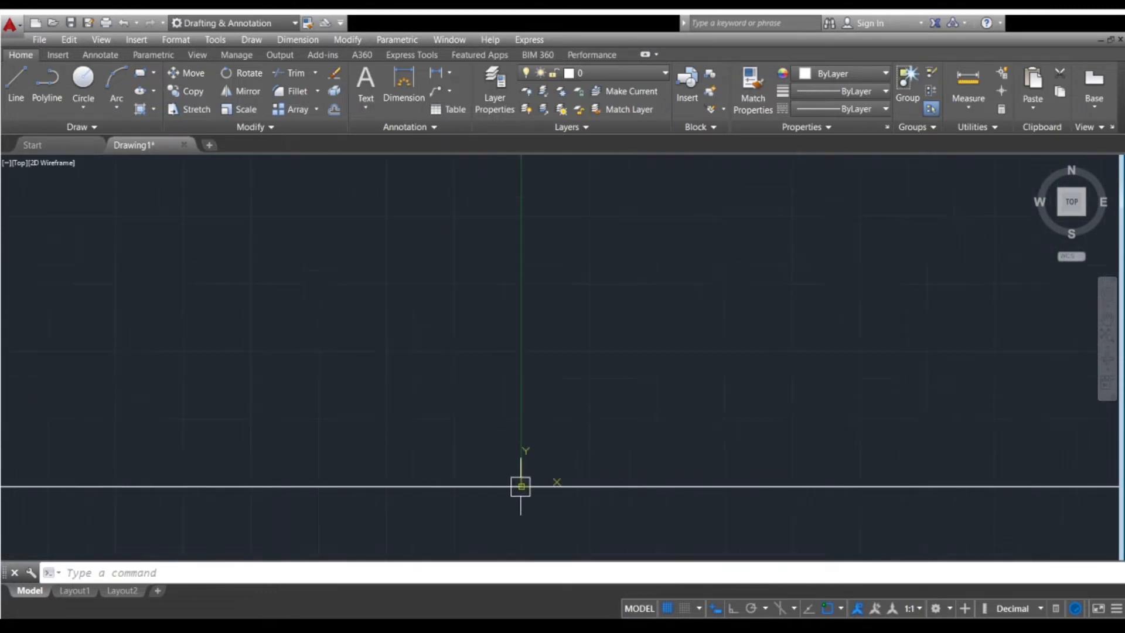
click(534, 515)
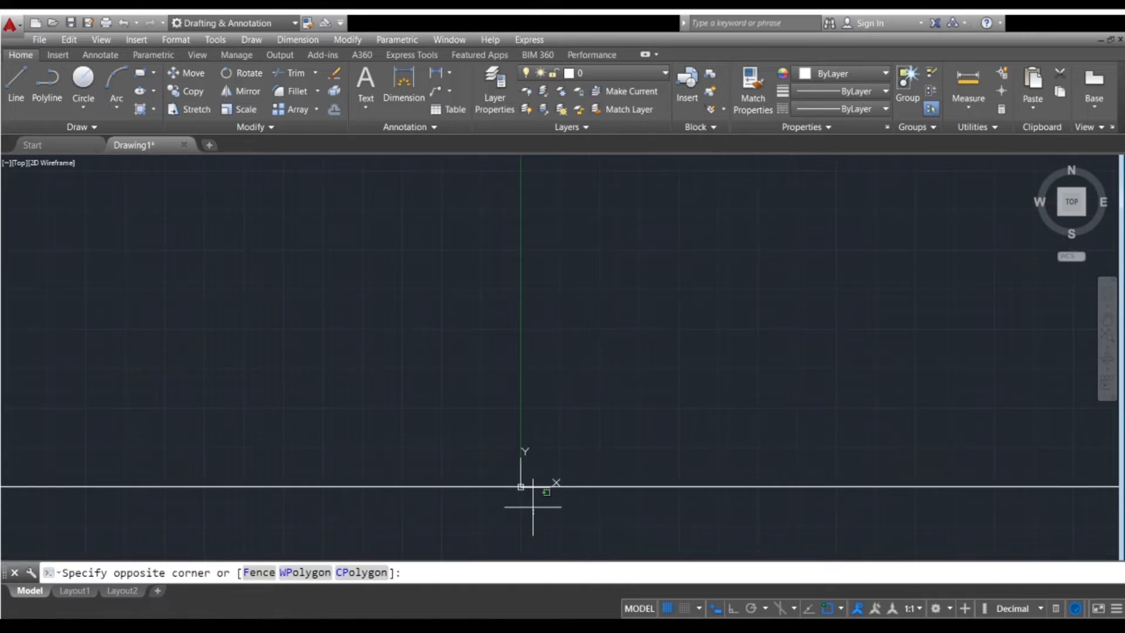
click(484, 418)
key(Escape)
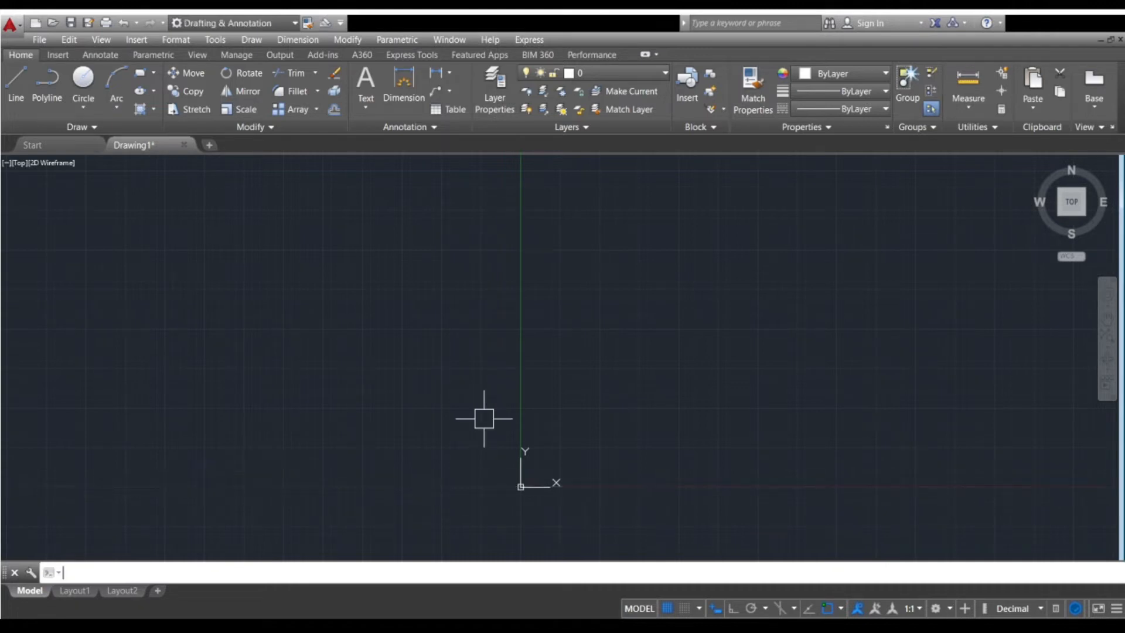
scroll(486, 487, down, 2)
middle_drag(485, 488, 771, 574)
mouse_move(582, 514)
middle_down()
mouse_move(508, 447)
mouse_move(391, 393)
middle_up()
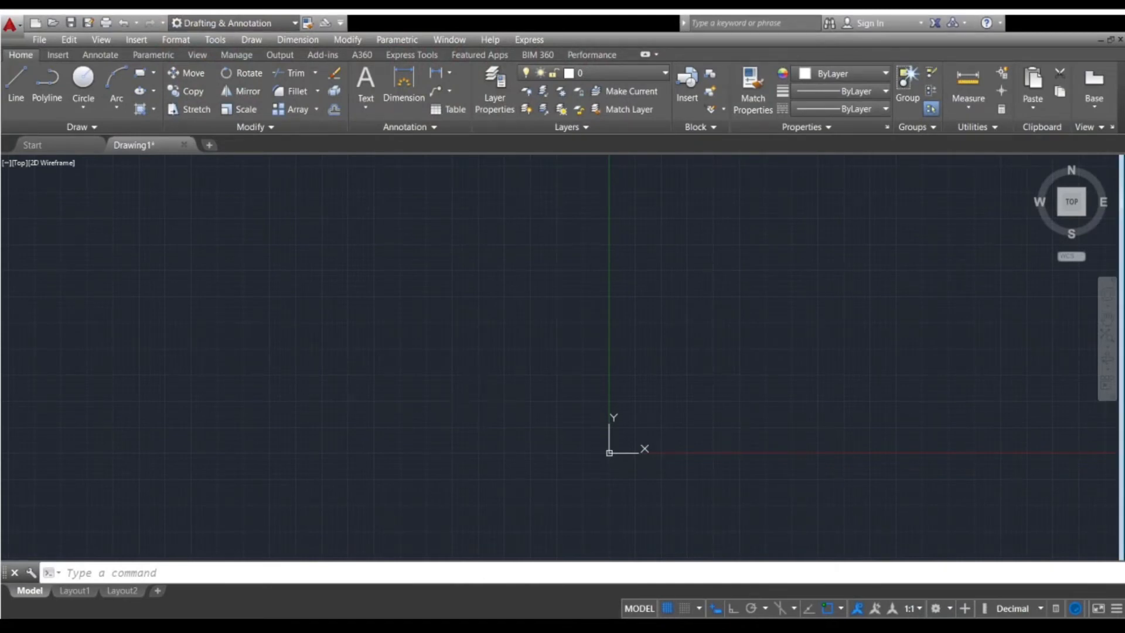
text(ray)
key(Return)
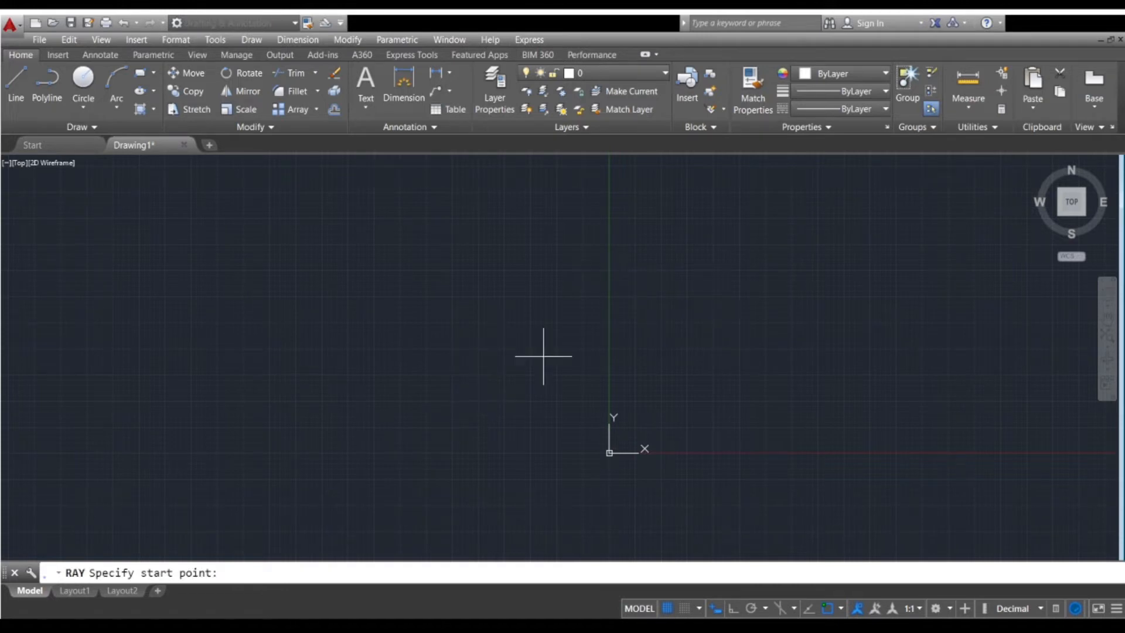
middle_drag(543, 354, 460, 384)
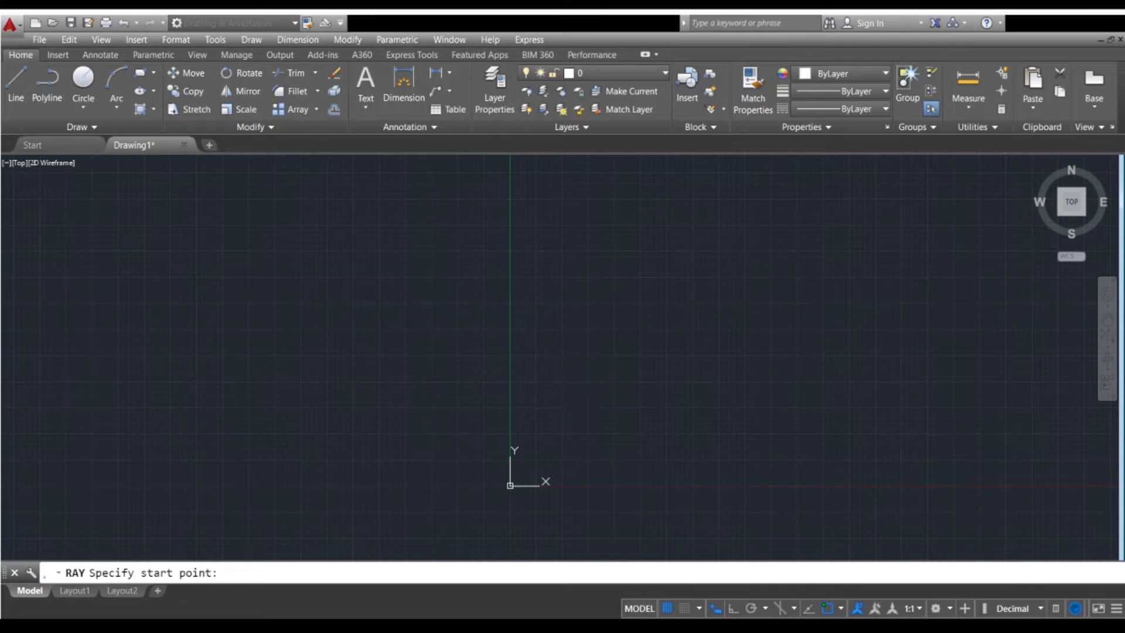
click(572, 385)
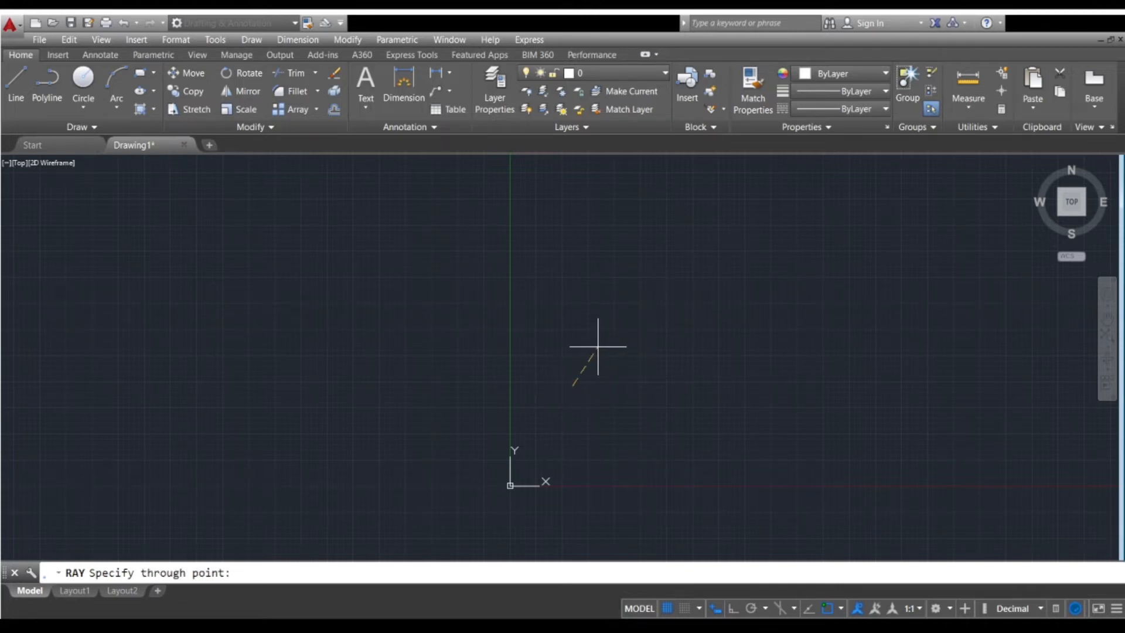
scroll(598, 346, down, 8)
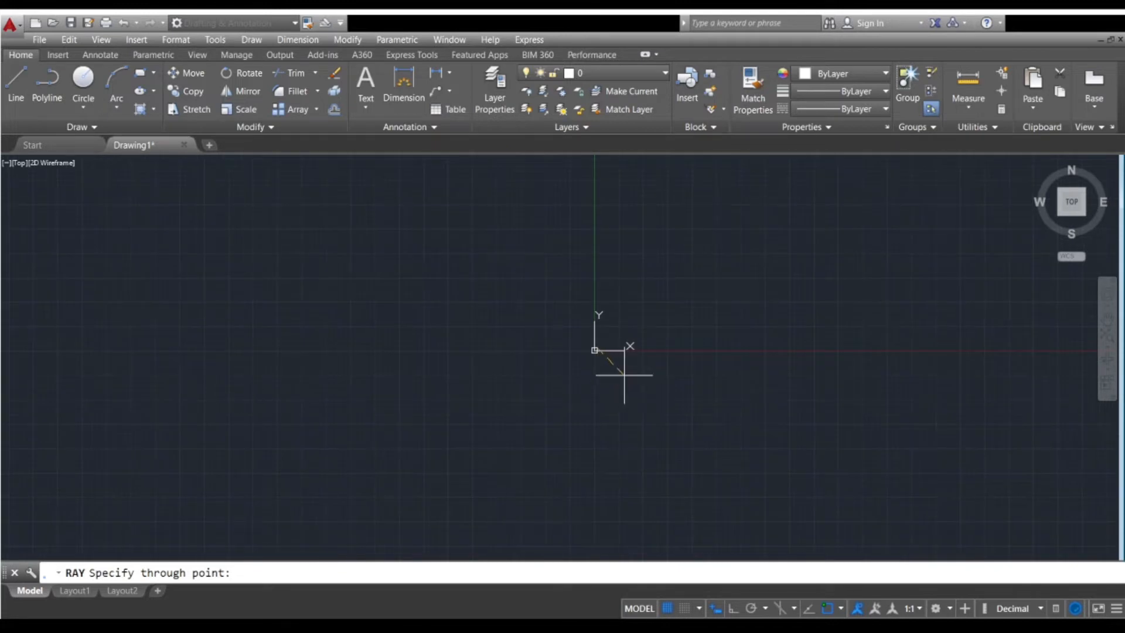
scroll(616, 331, up, 5)
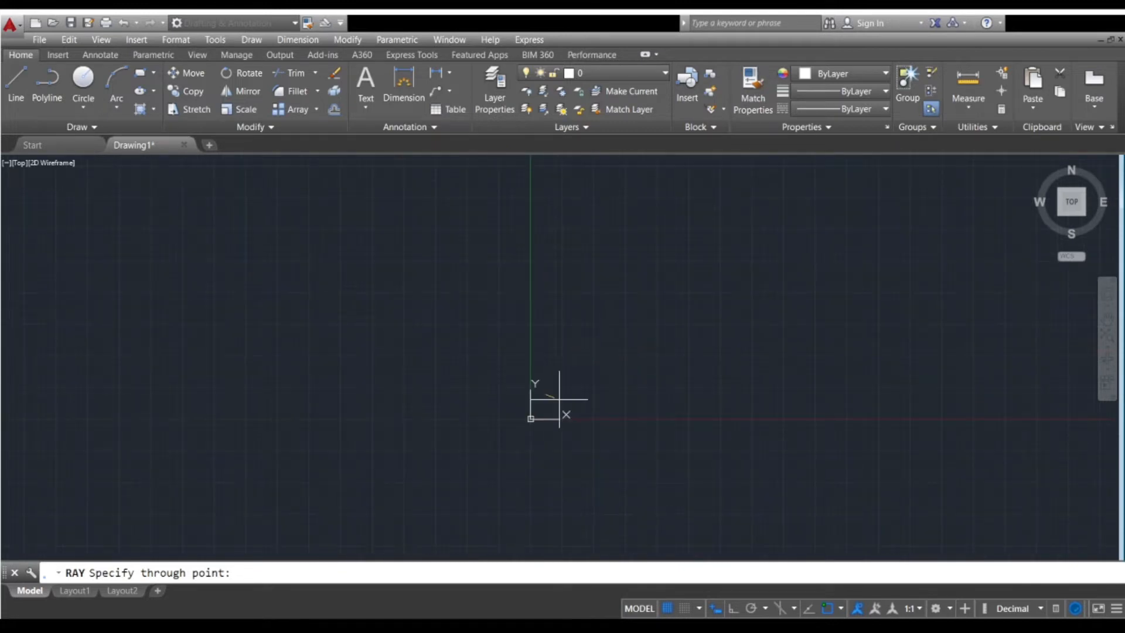
scroll(559, 399, up, 6)
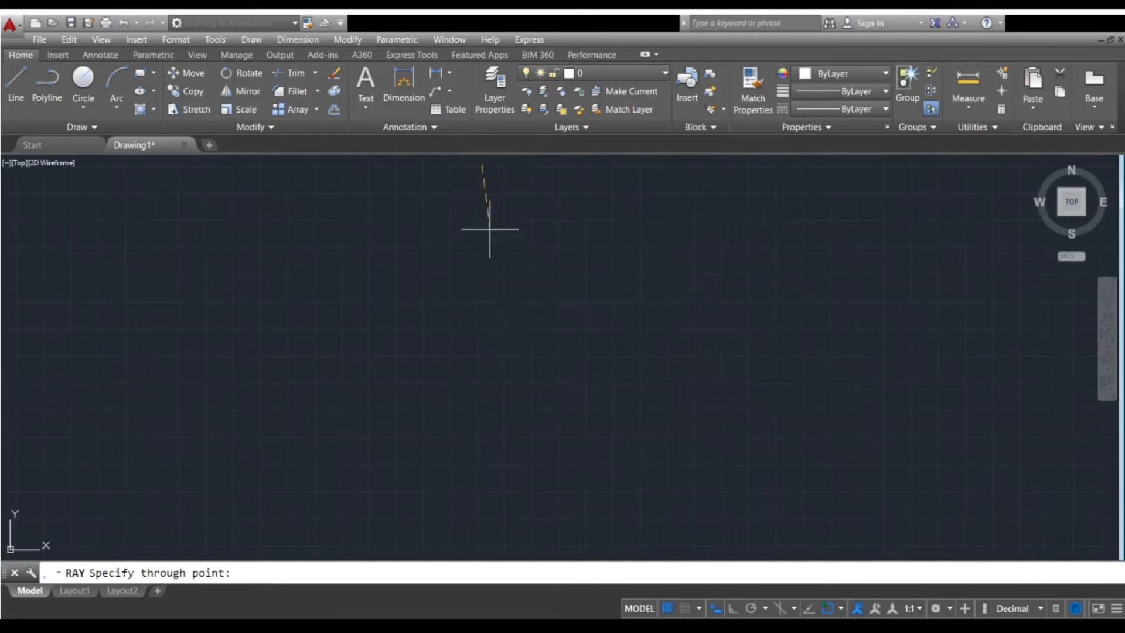
middle_drag(491, 230, 503, 390)
scroll(494, 302, down, 8)
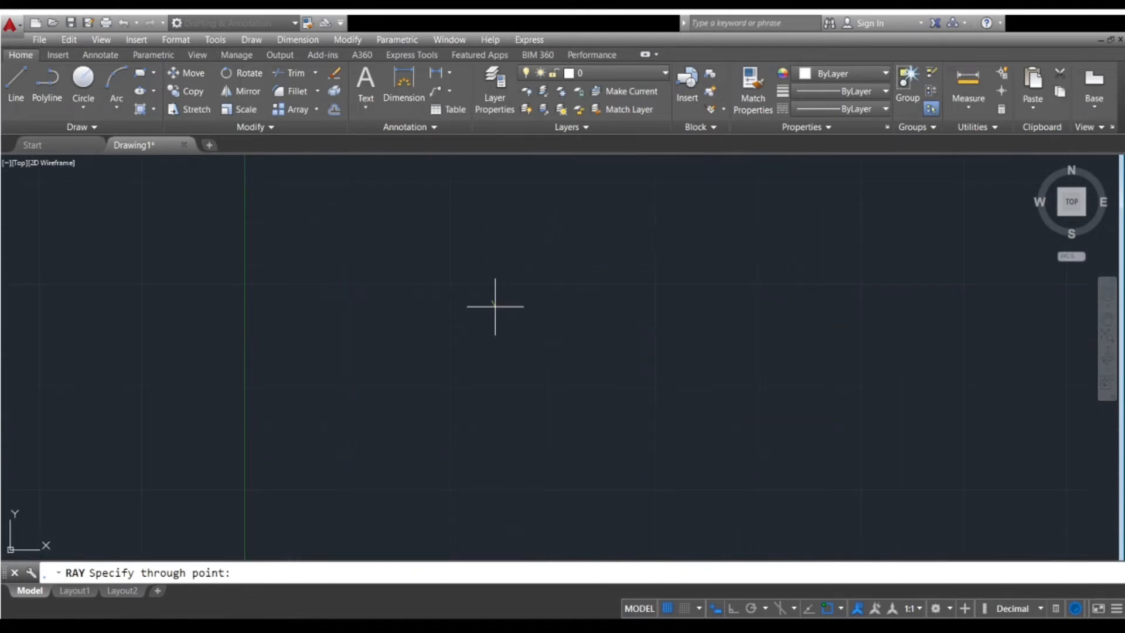
scroll(484, 300, up, 12)
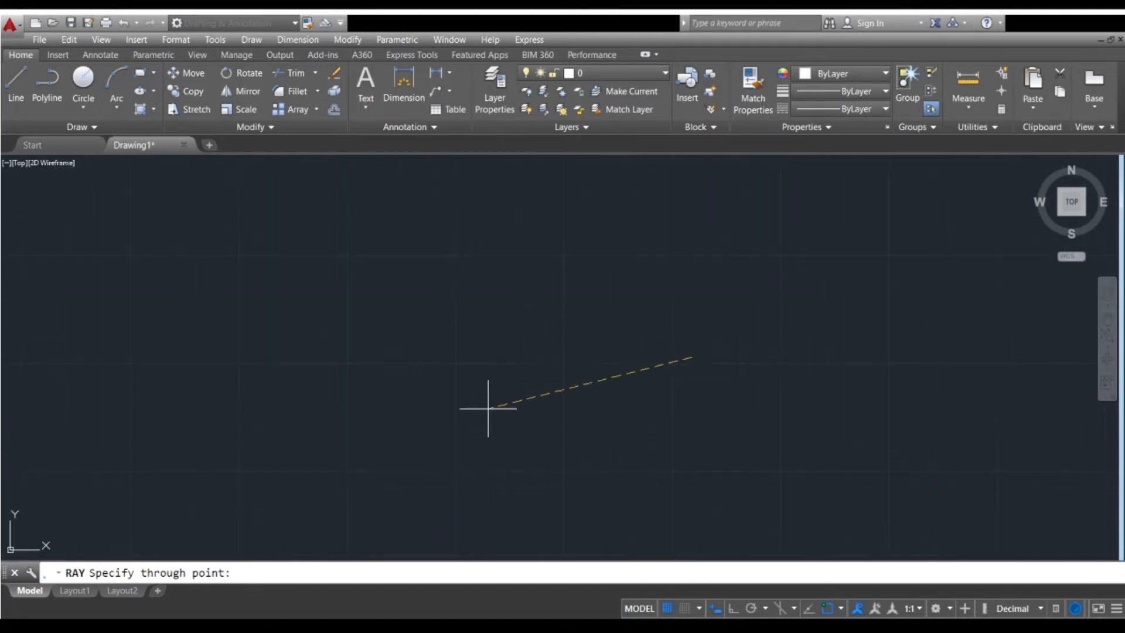
scroll(489, 411, down, 4)
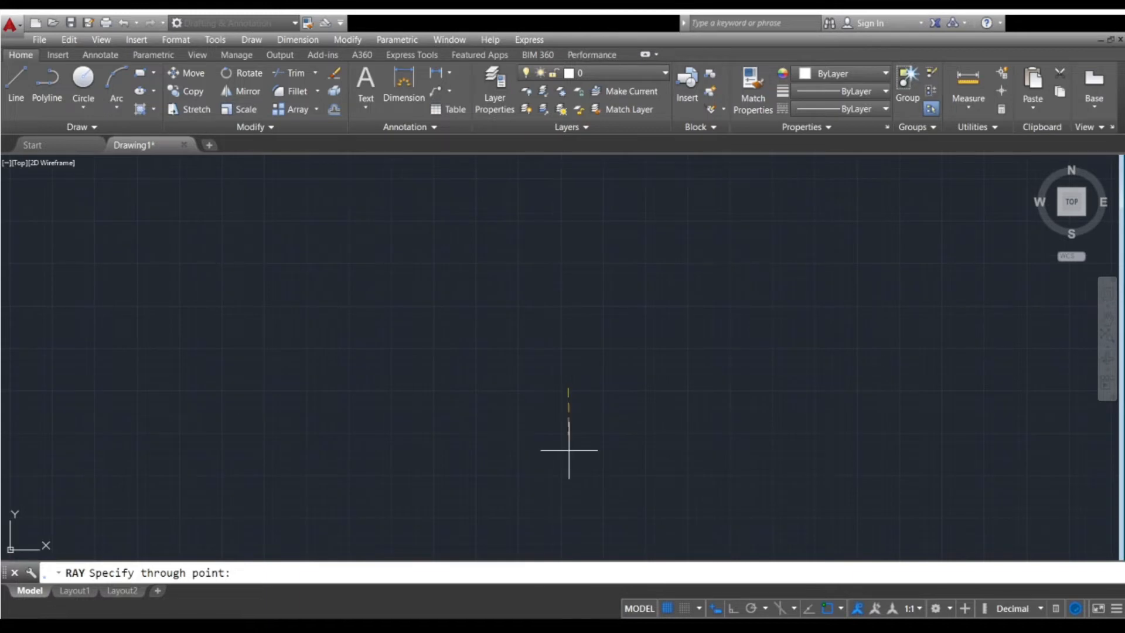
scroll(568, 440, down, 3)
scroll(562, 419, down, 3)
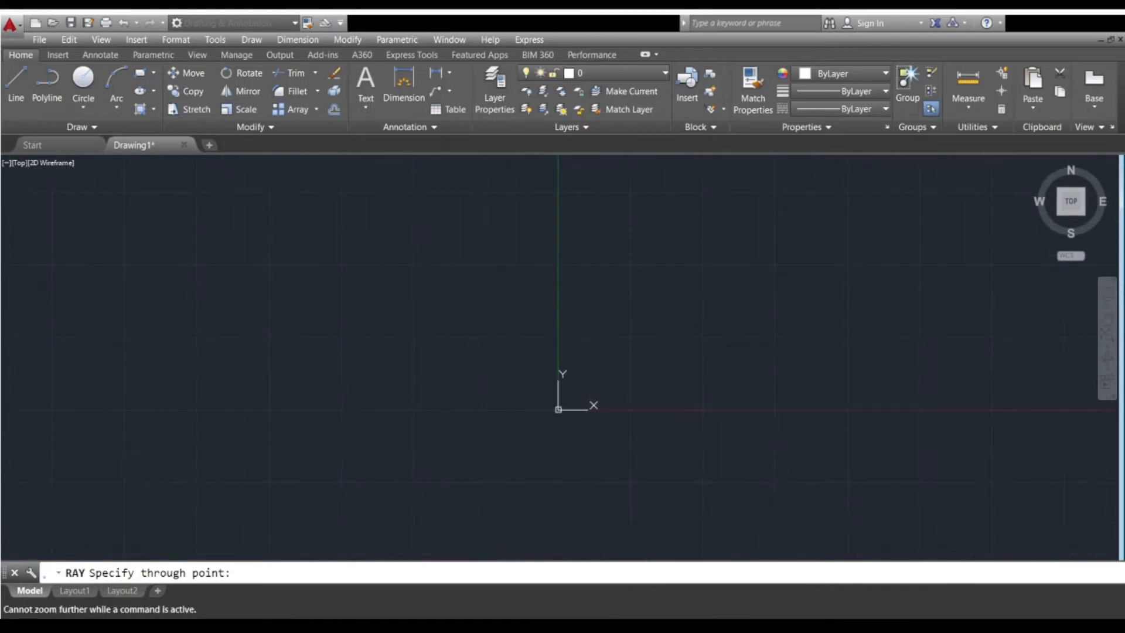
key(Escape)
- Draw a ray from a start point up and to the right of the origin, passing diagonally toward the upper right
scroll(570, 402, up, 4)
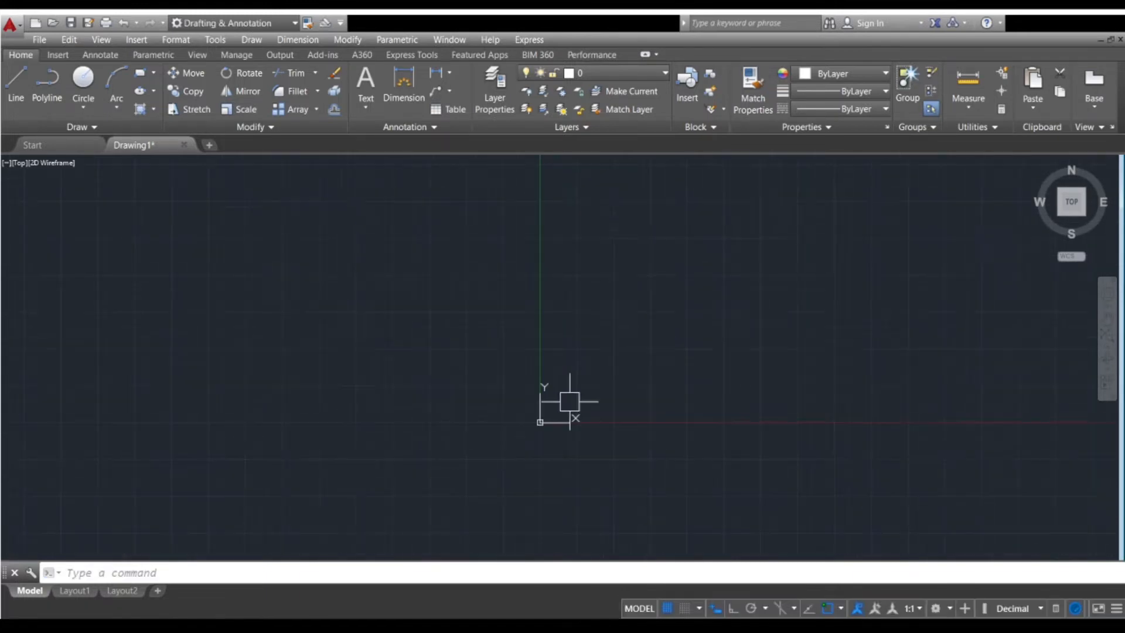
scroll(529, 427, up, 3)
scroll(528, 427, up, 8)
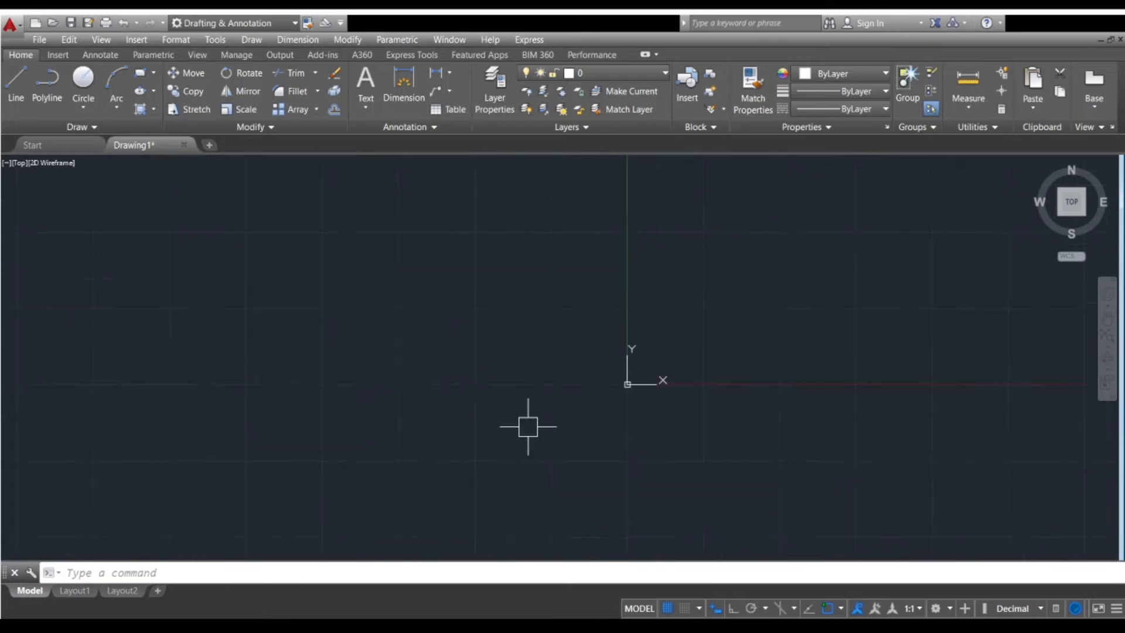
scroll(580, 417, down, 3)
middle_click(444, 476)
middle_click(444, 476)
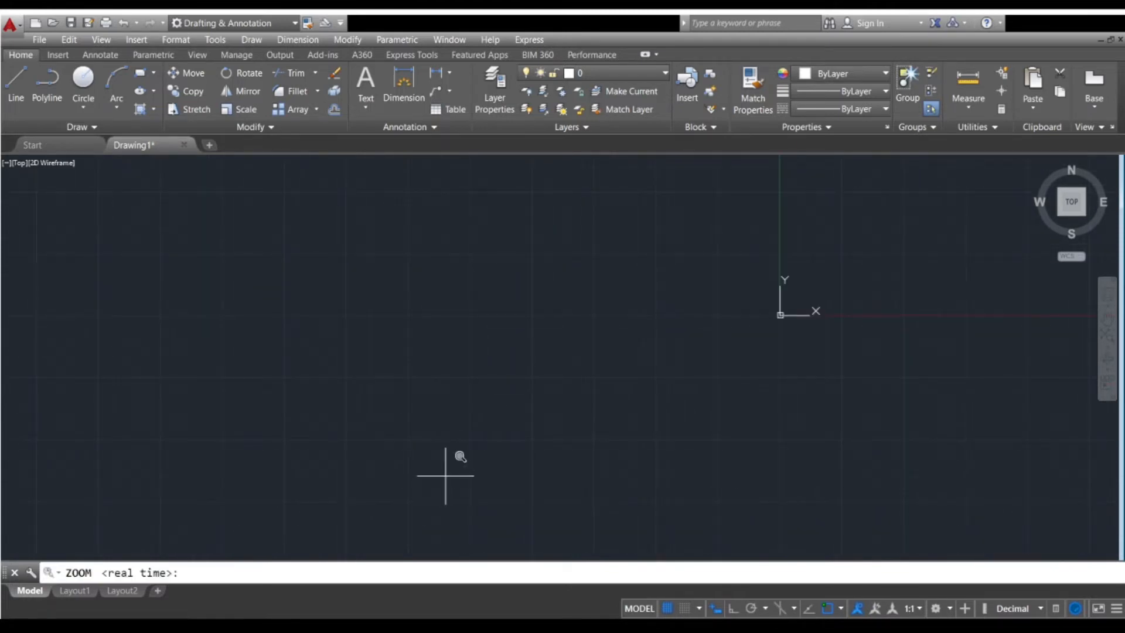
key(Return)
click(474, 461)
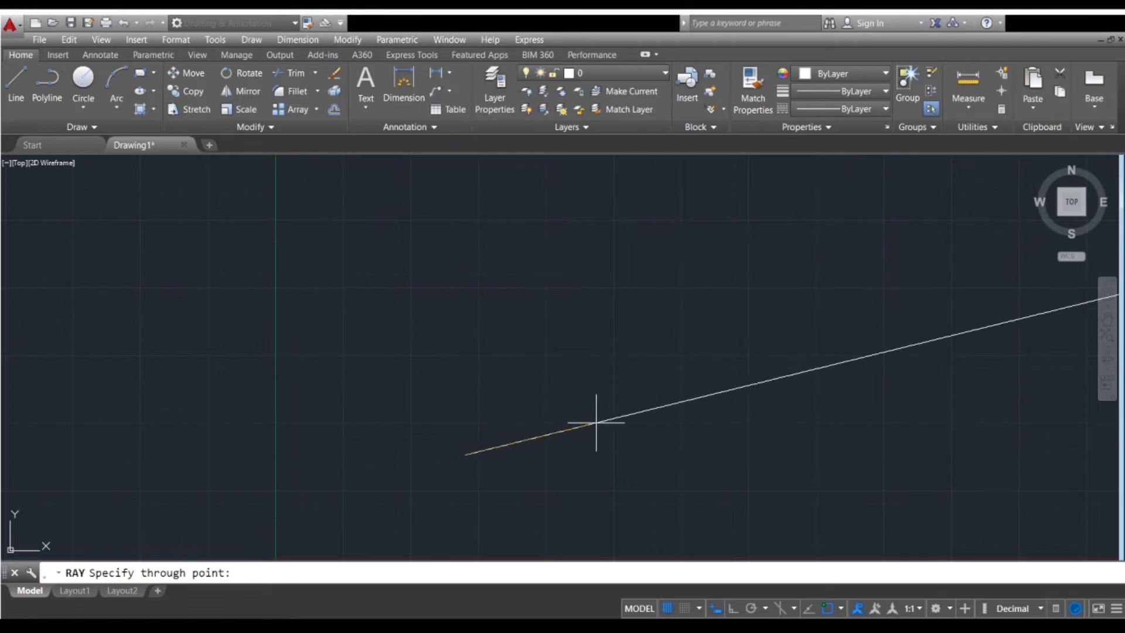
scroll(596, 422, up, 2)
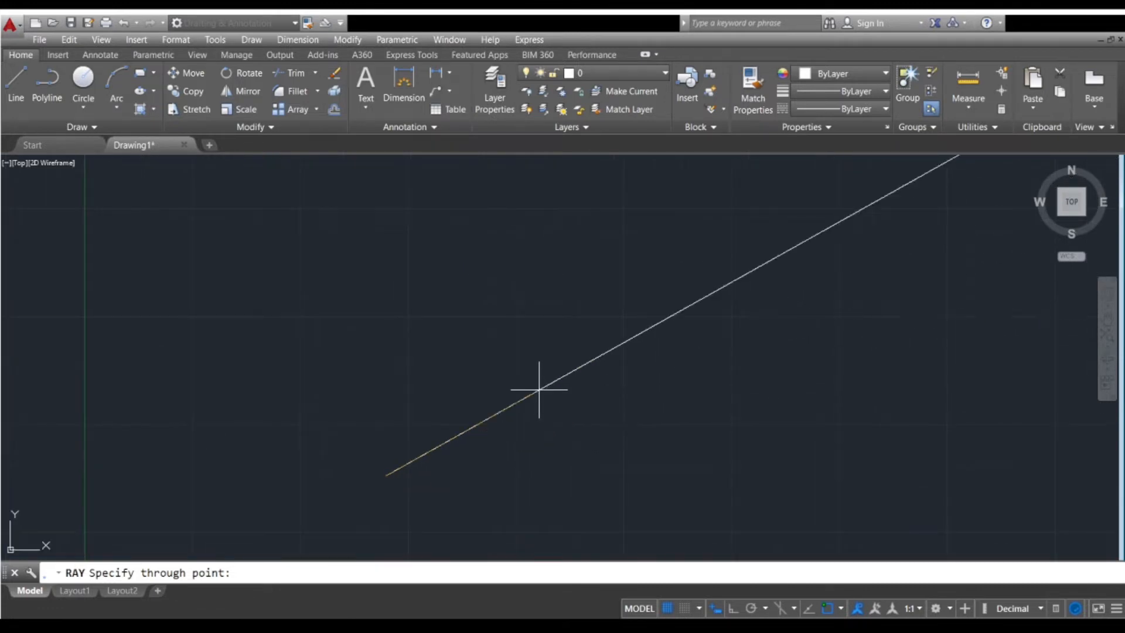
scroll(532, 390, down, 1)
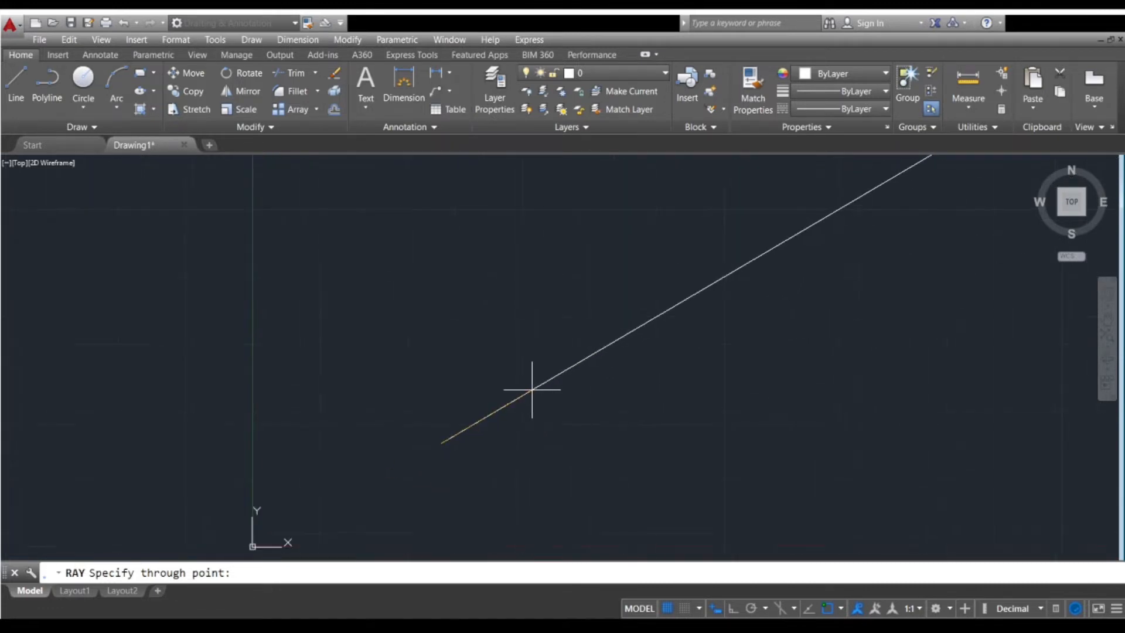
click(532, 390)
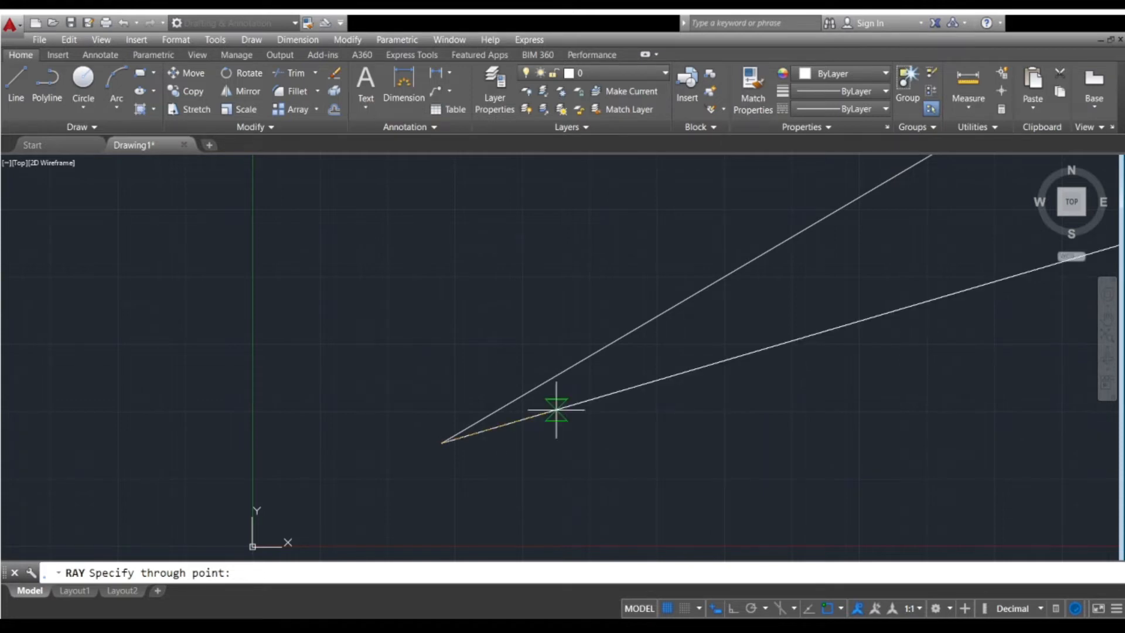
- Add six more rays from the same start point, fanning from the shallow right side over the top to the upper left
click(568, 431)
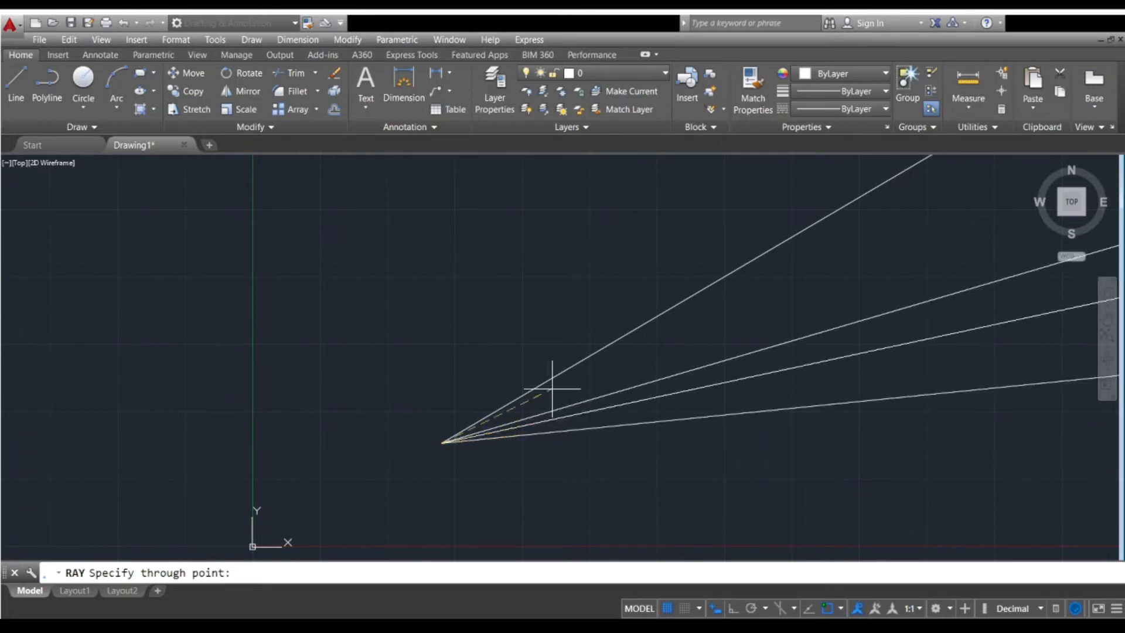
click(537, 338)
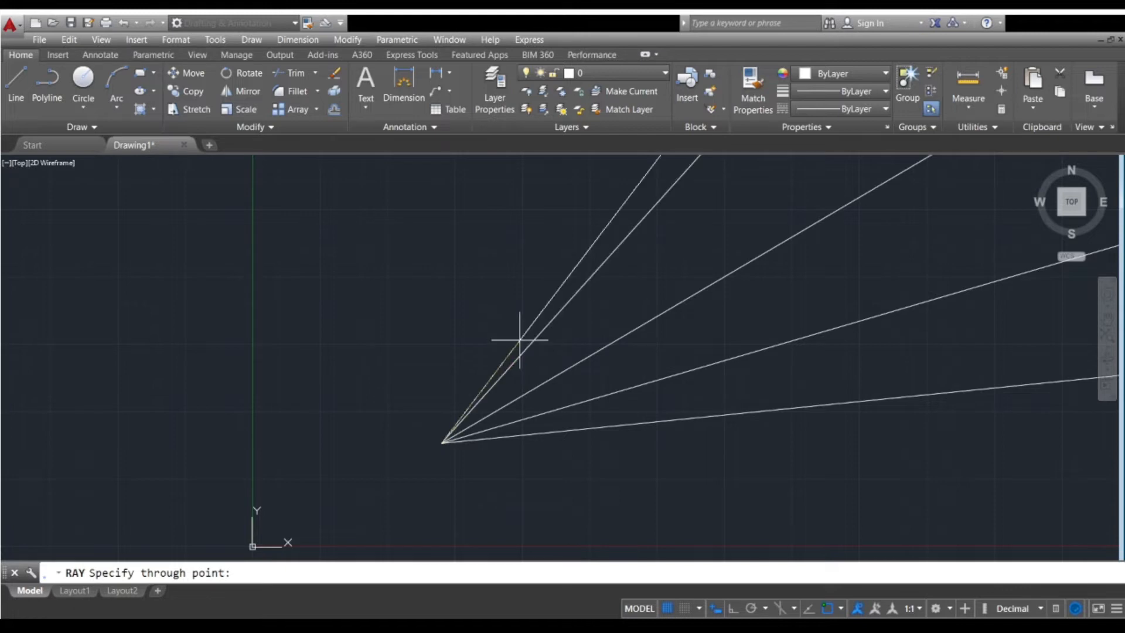
click(498, 315)
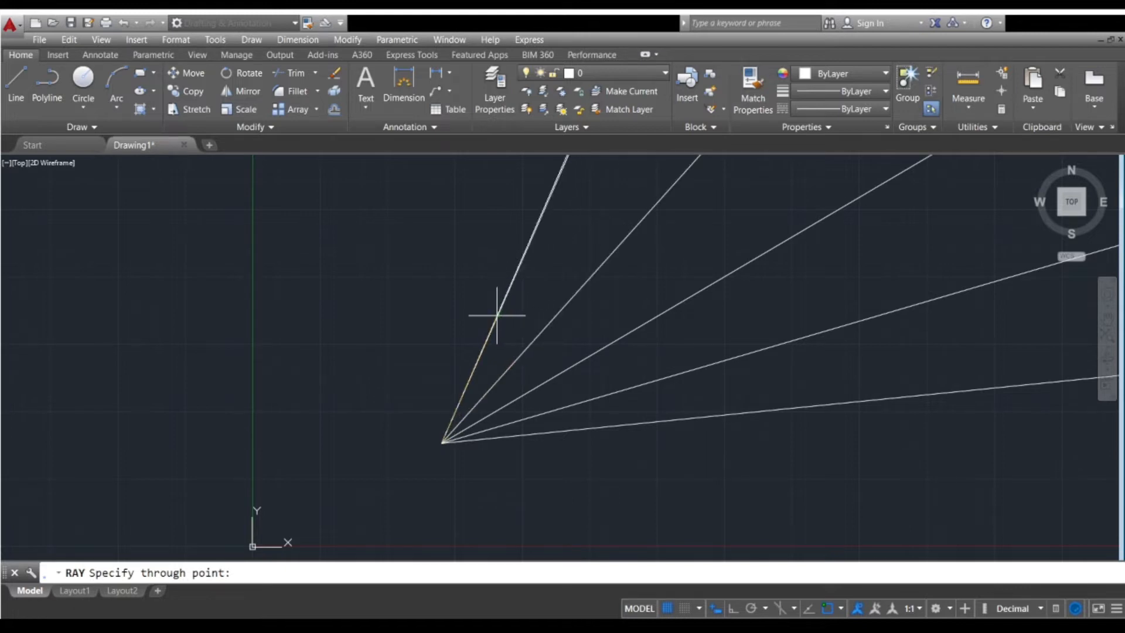
click(422, 326)
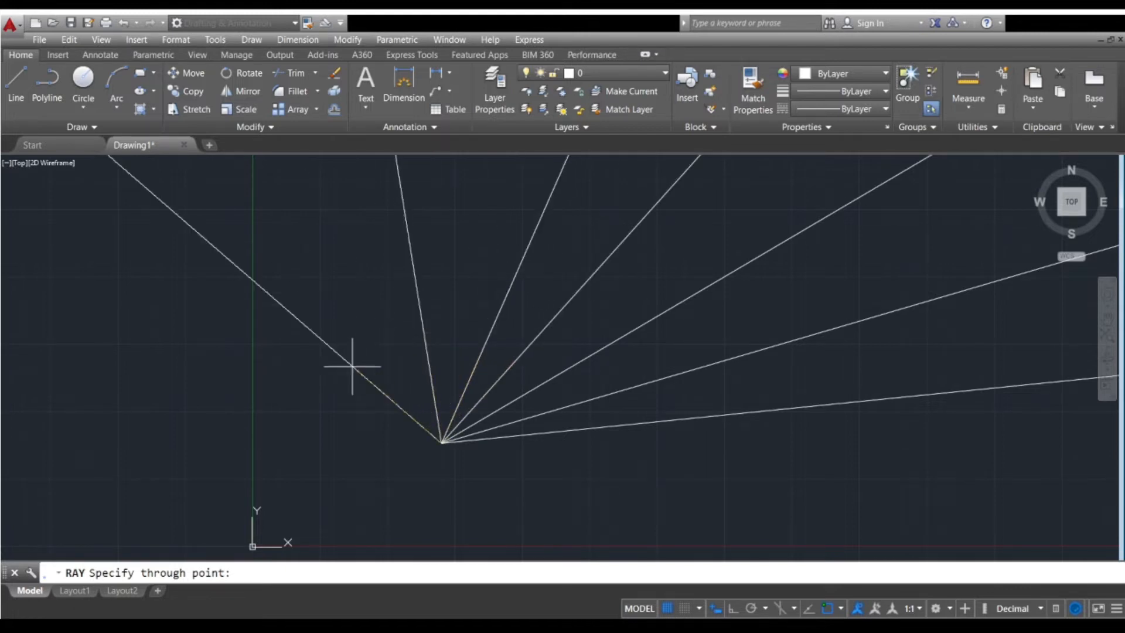
click(347, 399)
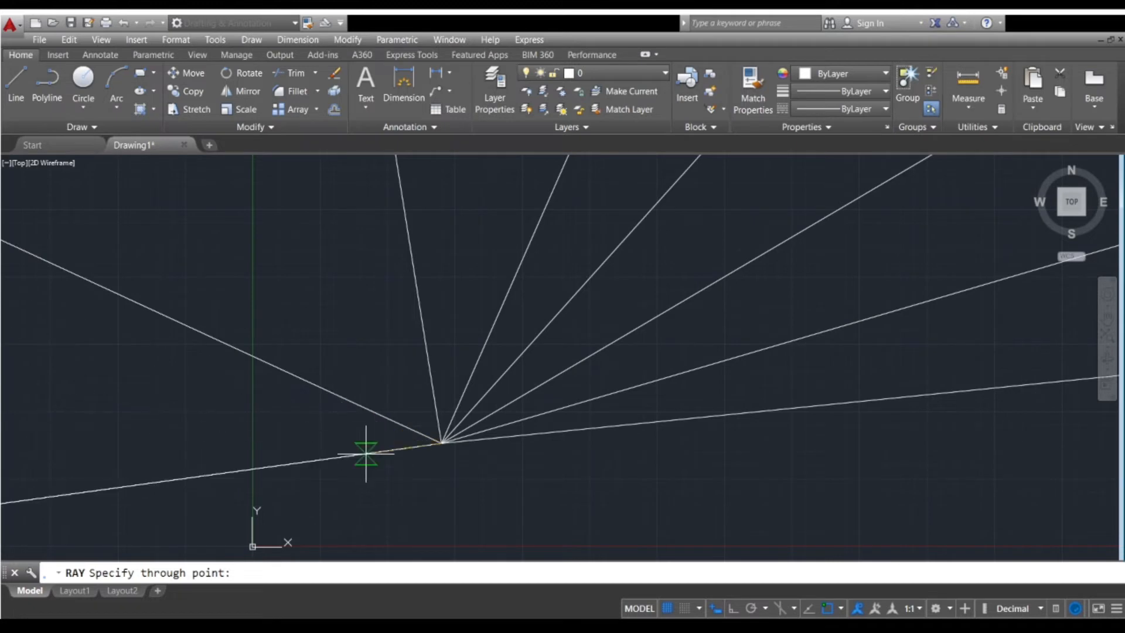
- Continue the fan with seven rays through the lower half, from the left side below the start point round to the right
click(368, 453)
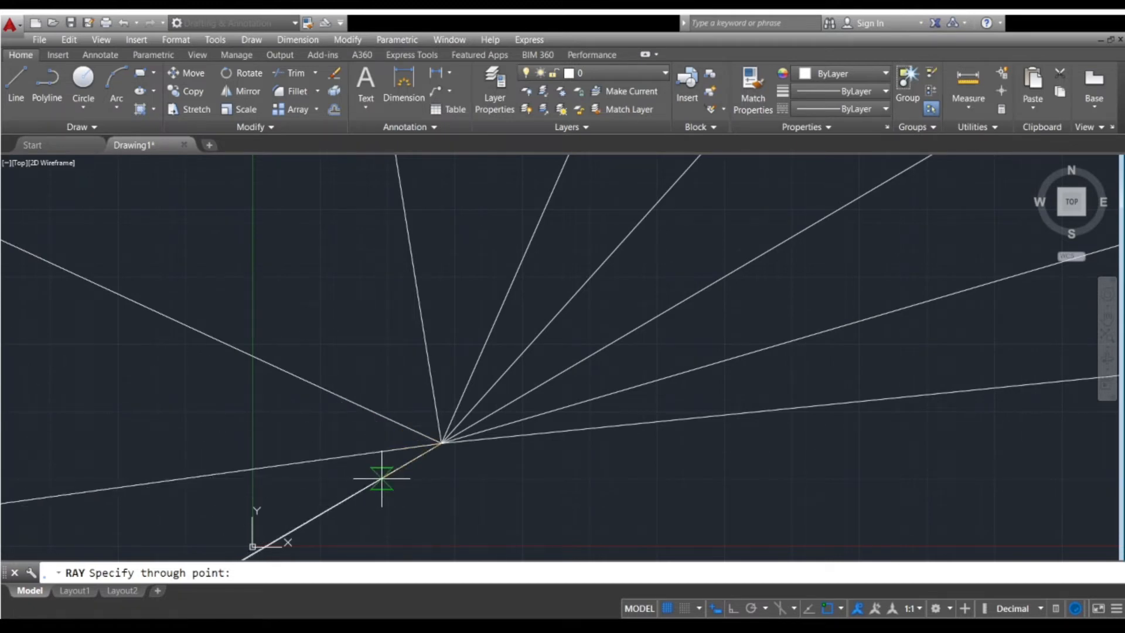
click(382, 478)
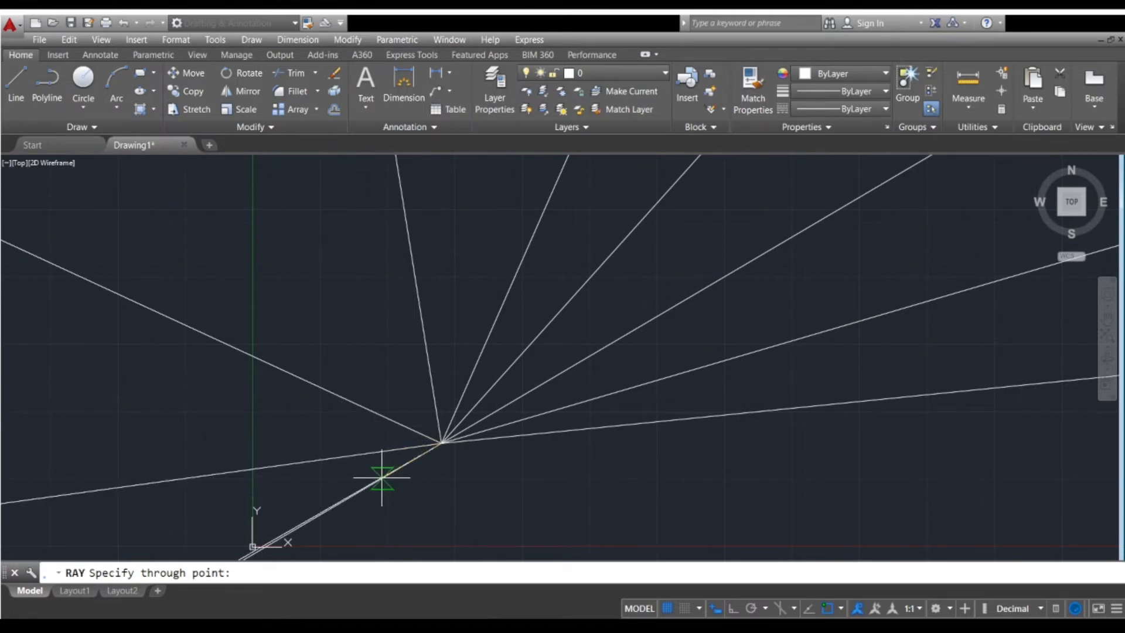
click(422, 486)
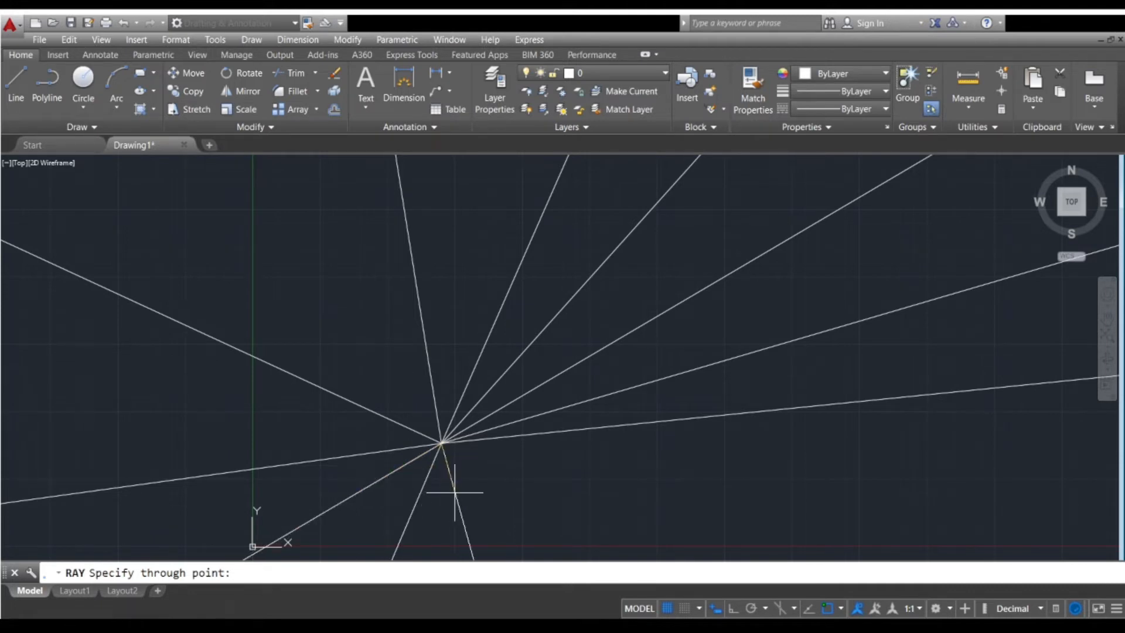
click(455, 492)
click(503, 487)
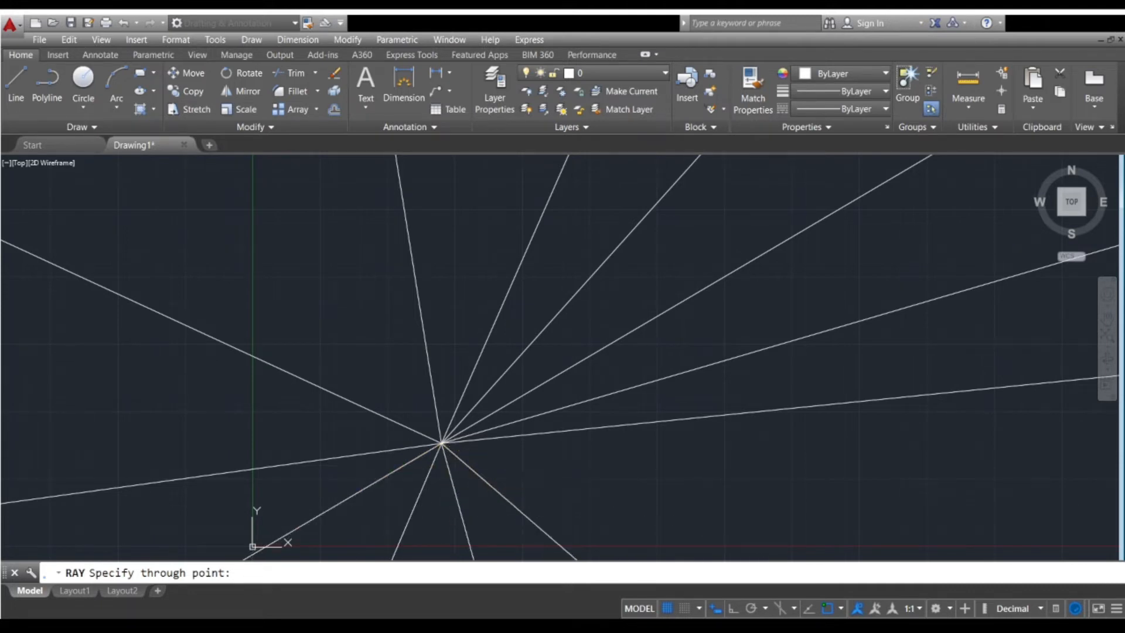
click(583, 461)
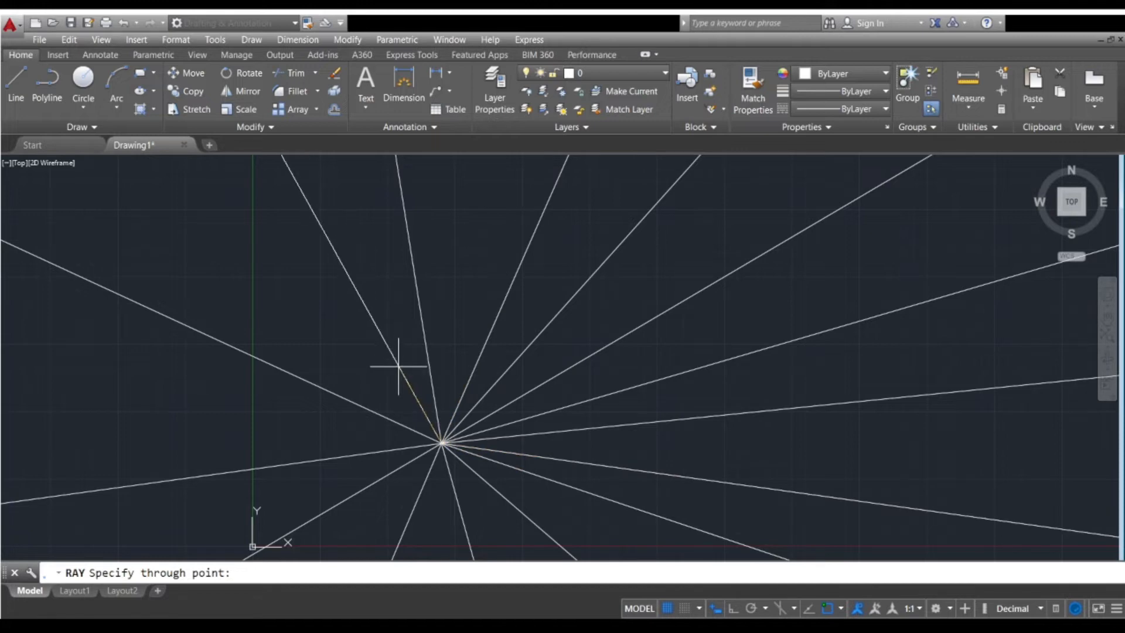
- Fill the gaps on the fan's left half with five rays: two upper left, one nearly horizontal and two lower left
click(400, 365)
click(364, 370)
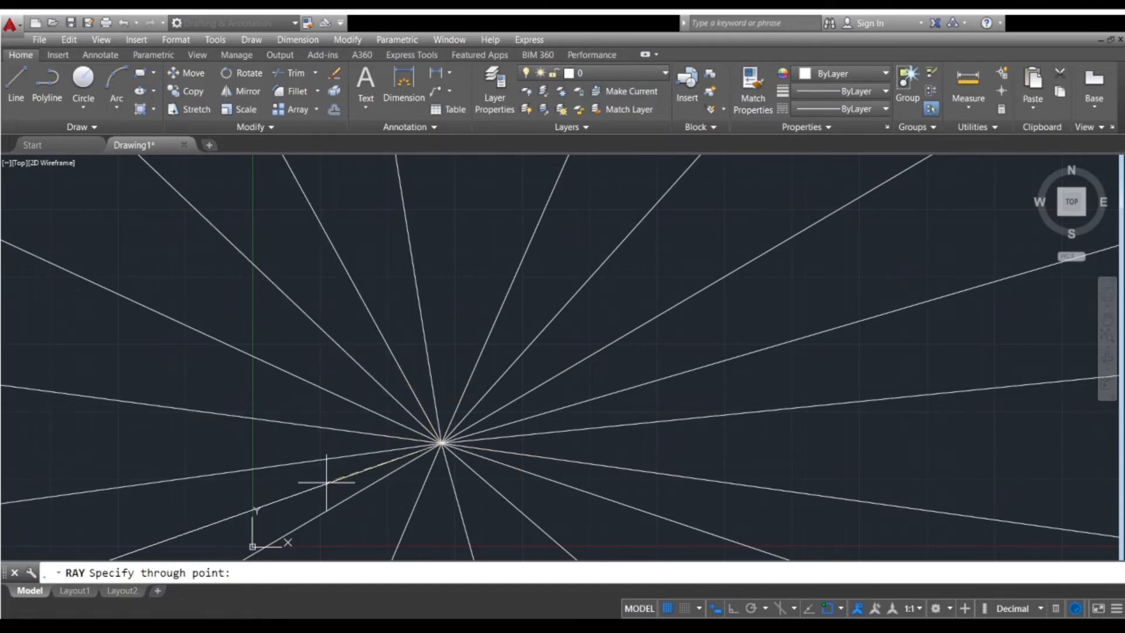
scroll(325, 482, up, 2)
scroll(327, 479, up, 4)
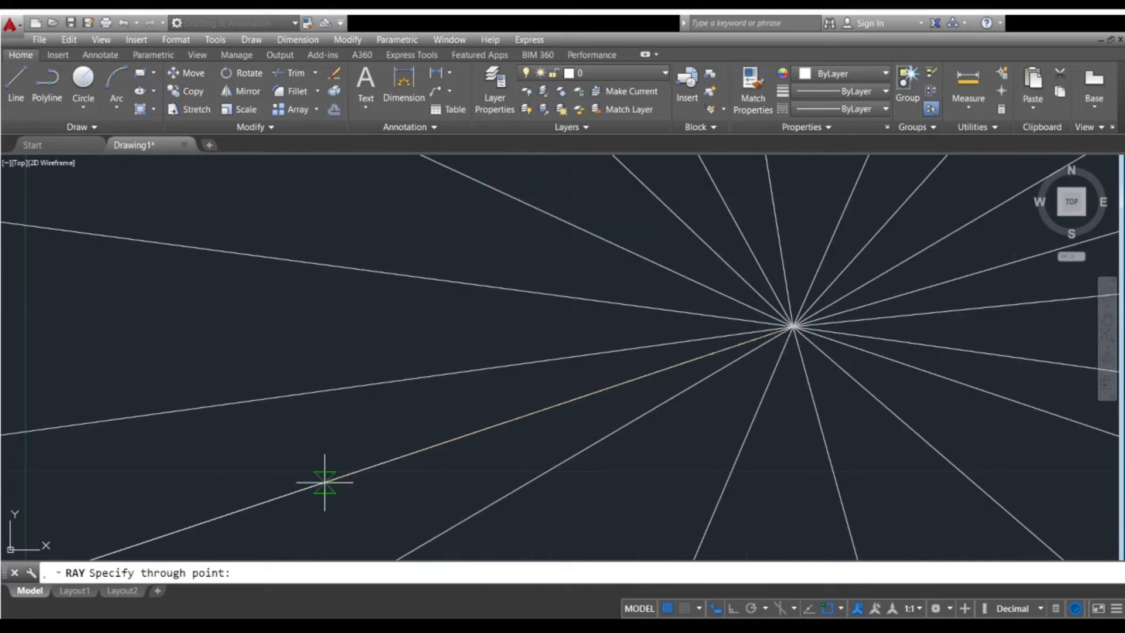
scroll(326, 477, down, 4)
click(410, 505)
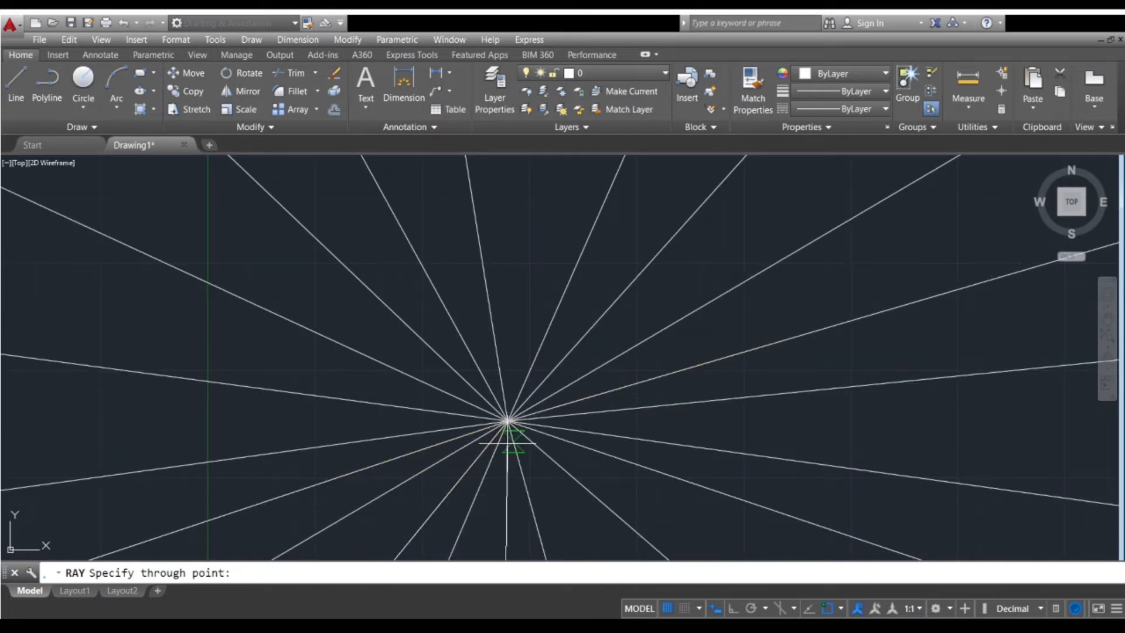
- Fill the remaining wide gaps with four rays: one downward, one lower right, one nearly horizontal right and one slightly upward right
scroll(510, 432, up, 3)
scroll(501, 371, up, 2)
scroll(491, 359, up, 3)
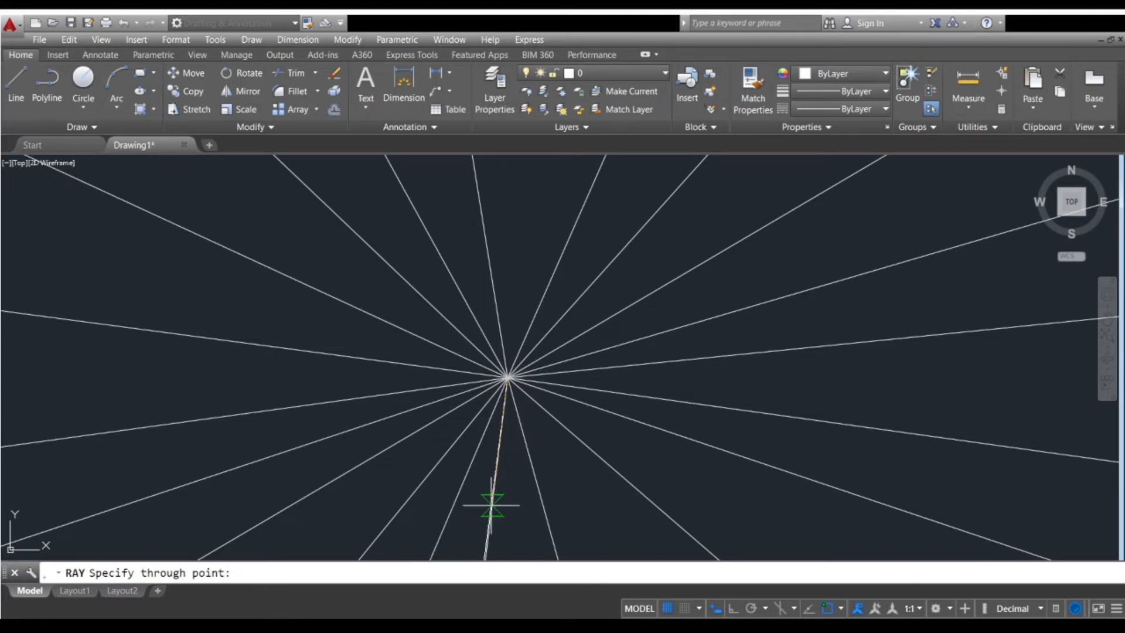
middle_drag(603, 515, 555, 500)
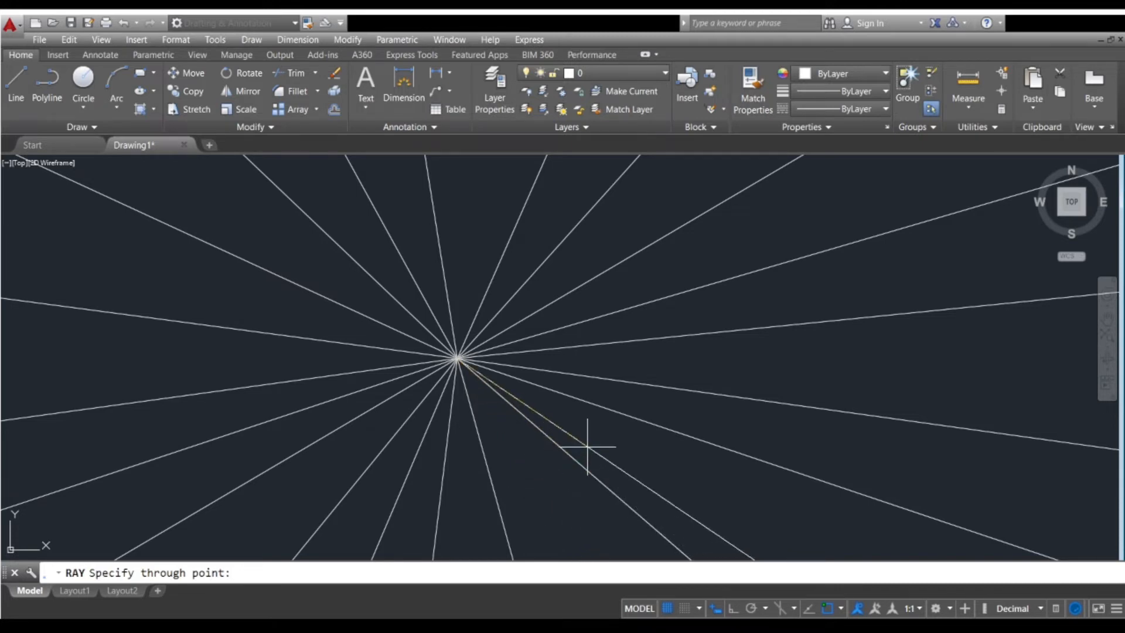
click(645, 461)
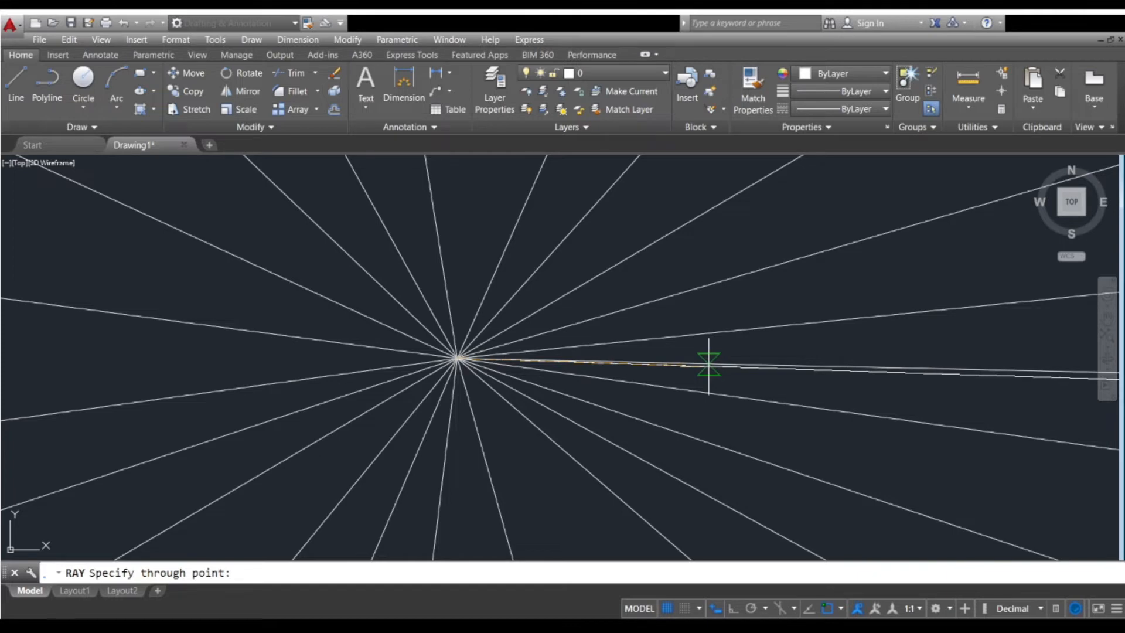
click(693, 313)
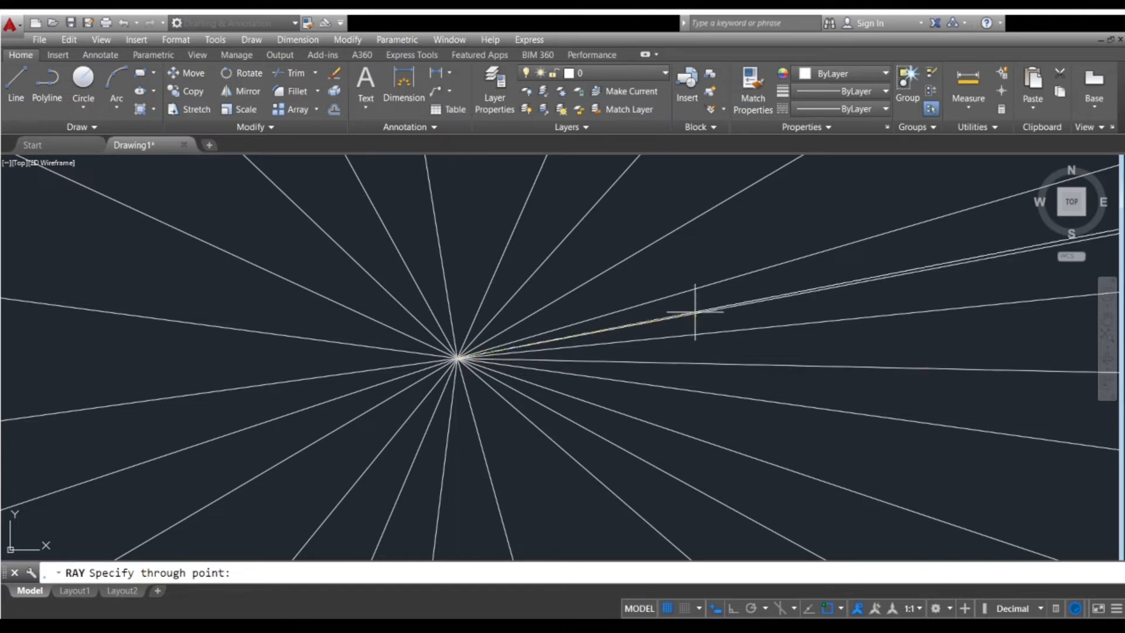
- Fill the remaining gaps in the fan's upper right, left side, upper left and near-vertical top with further rays, finishing the Ray command
click(696, 259)
scroll(460, 350, up, 6)
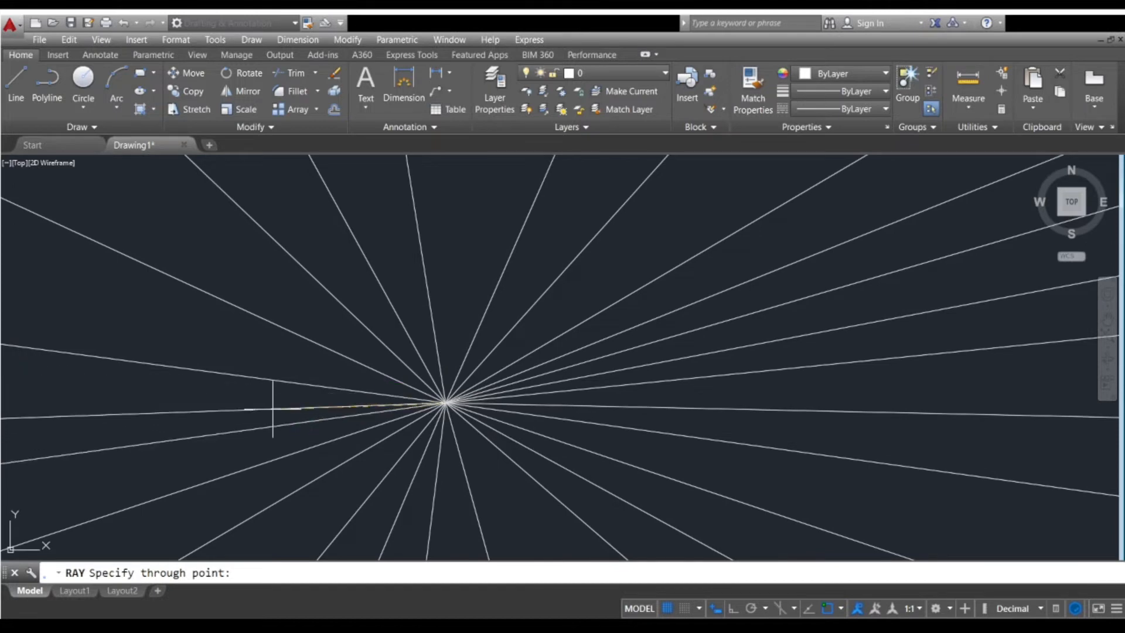
click(272, 408)
click(271, 352)
click(297, 299)
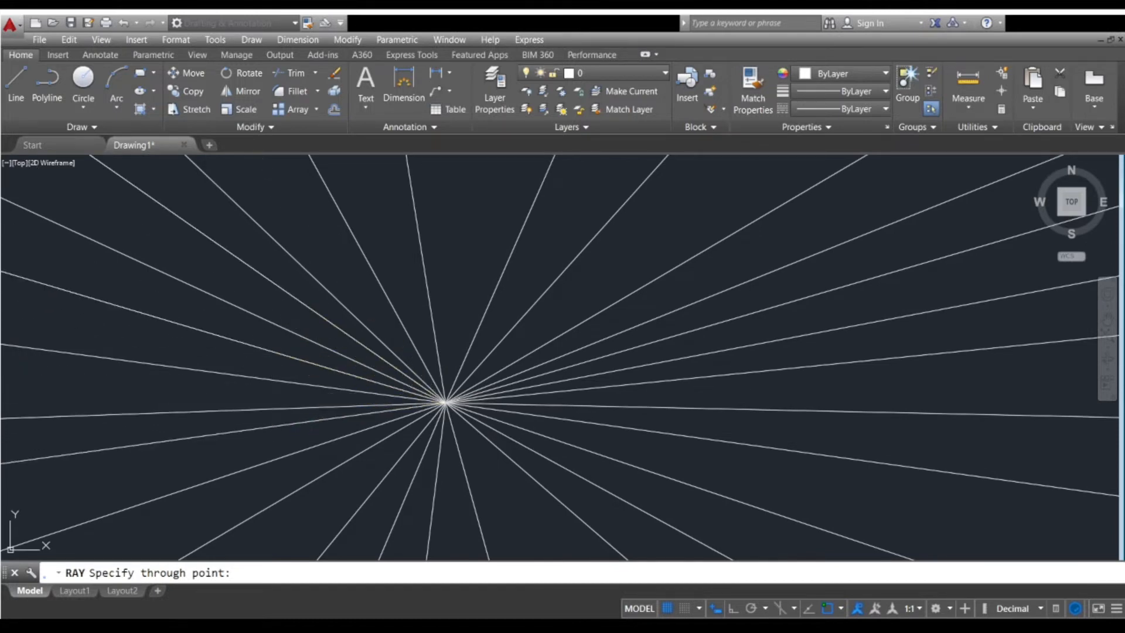
click(340, 263)
scroll(604, 234, up, 1)
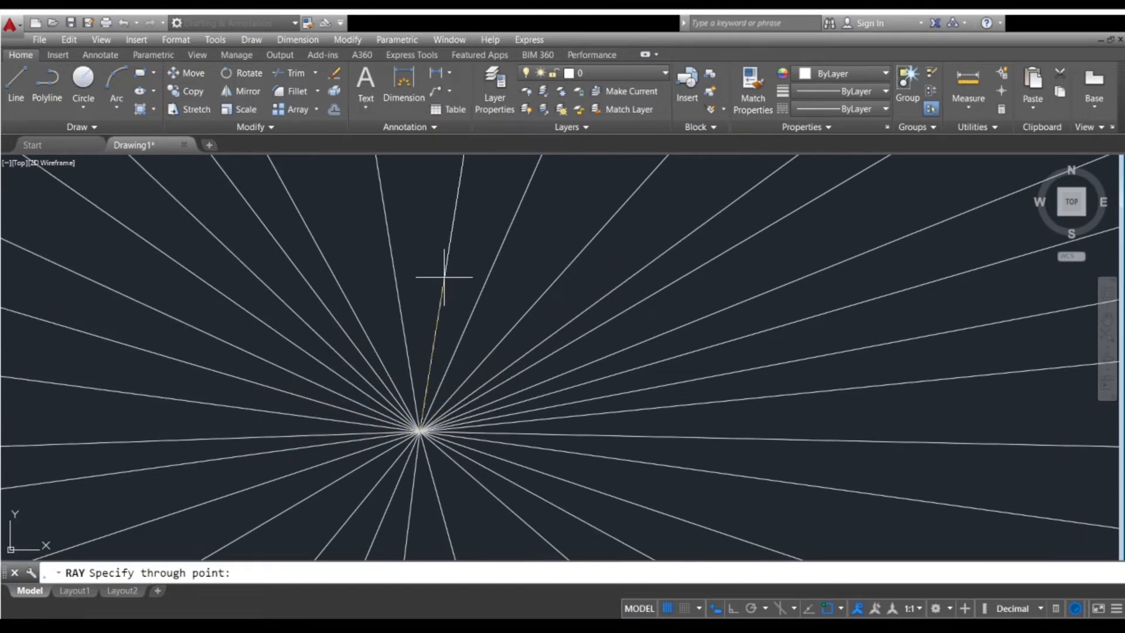
click(445, 262)
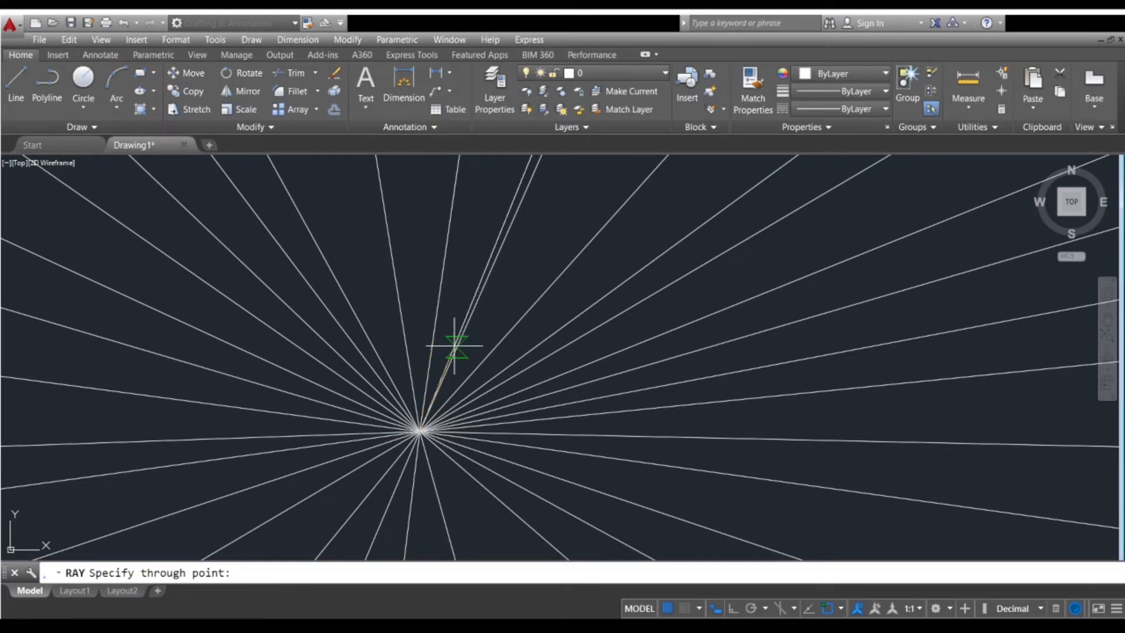
key(Escape)
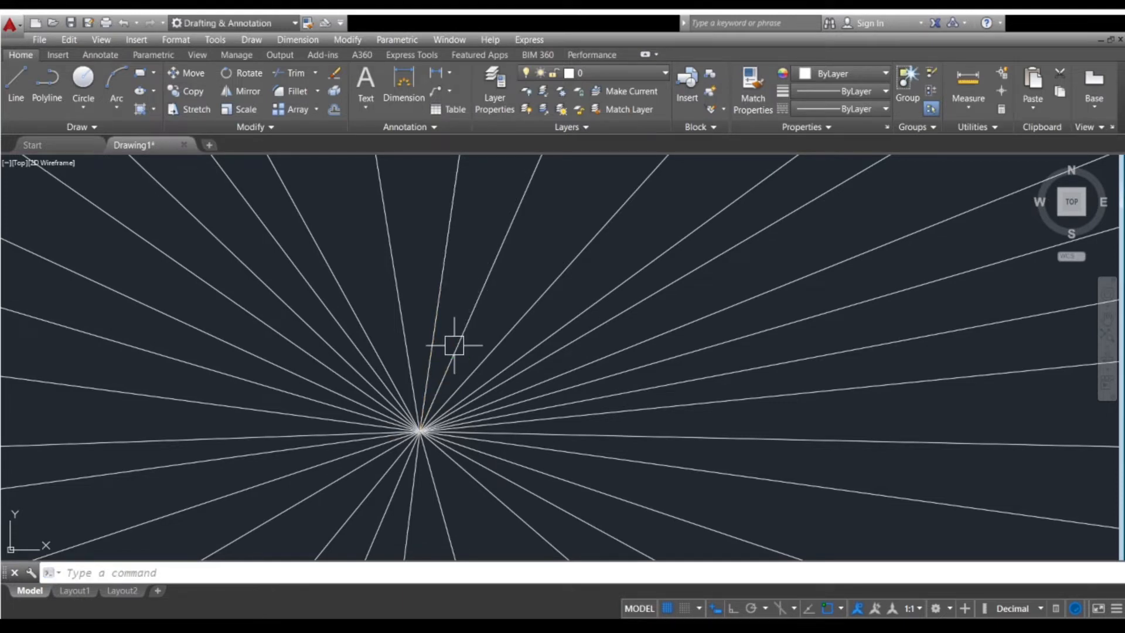
- Erase all the rays in the drawing
middle_drag(439, 445, 523, 441)
scroll(517, 460, up, 4)
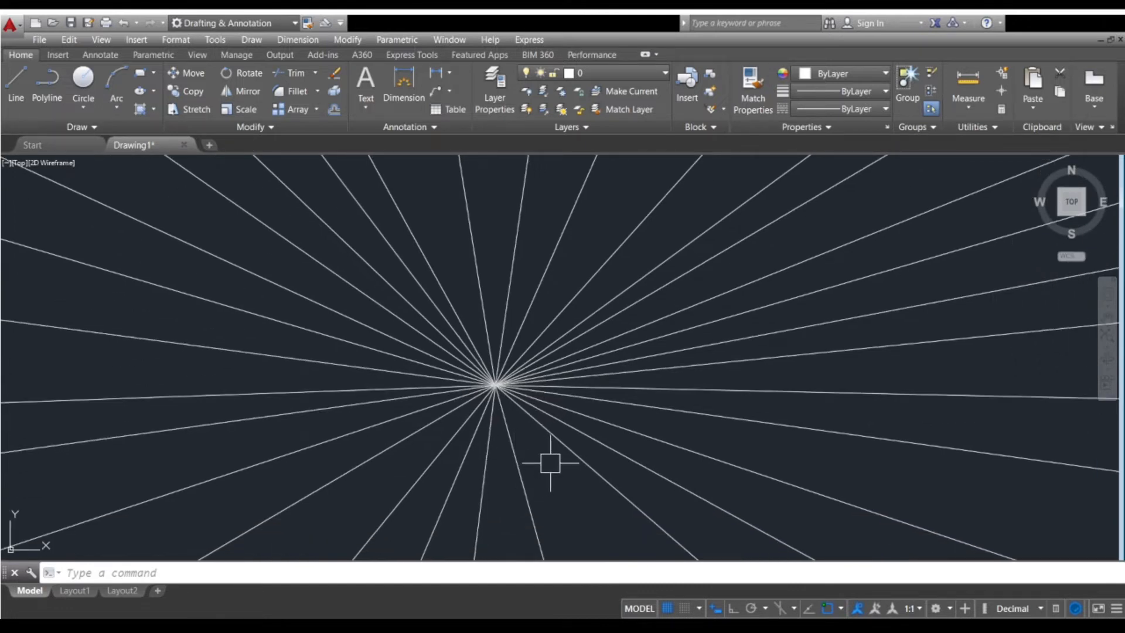
text(e)
key(Return)
key(ctrl+a)
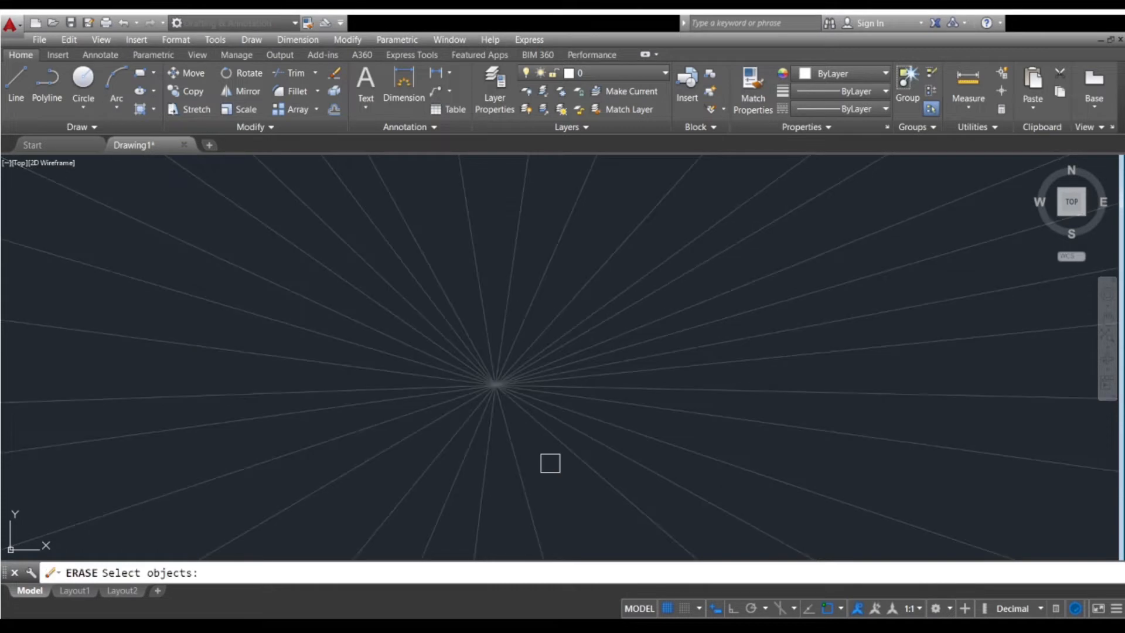
key(Return)
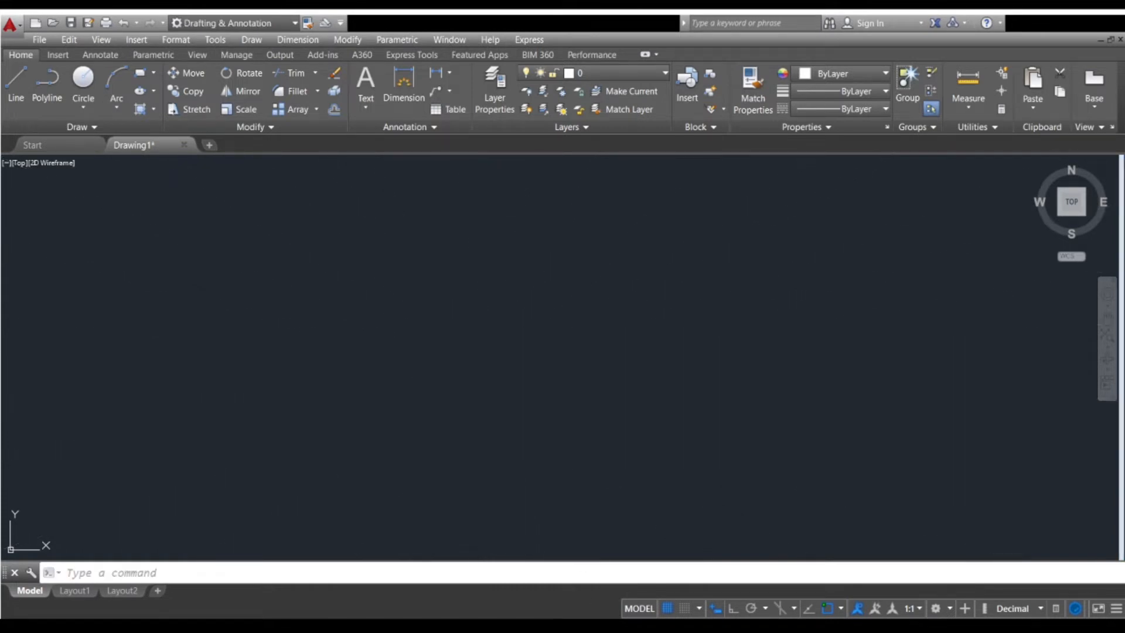
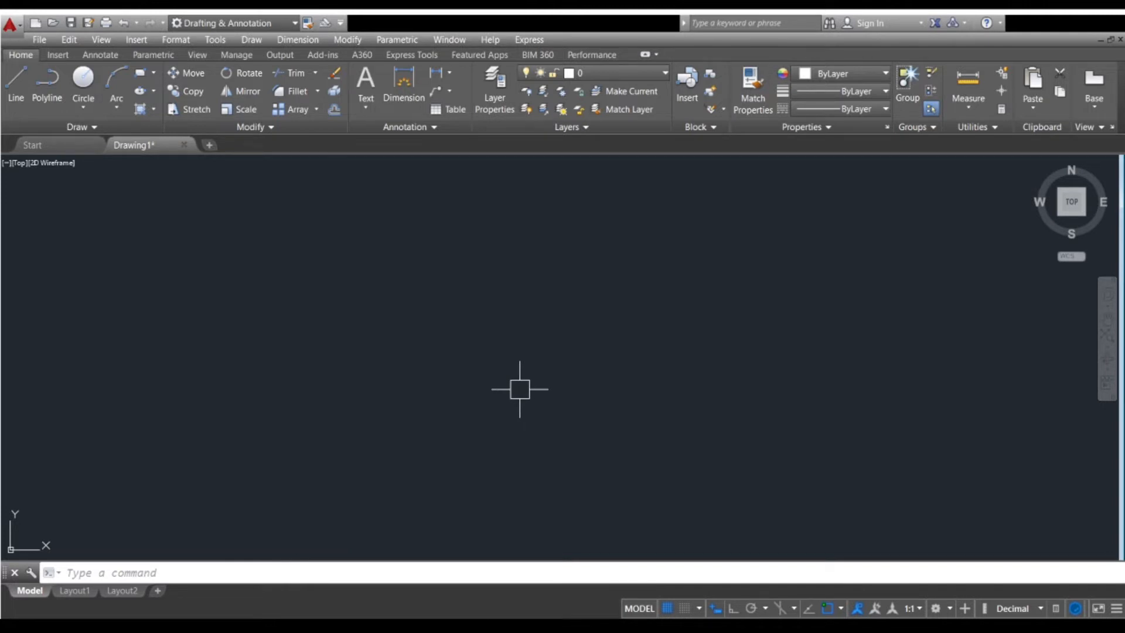
- Start a polyline with six straight zigzag segments running left to right, the last one turning down at the right end
text(pl)
key(Return)
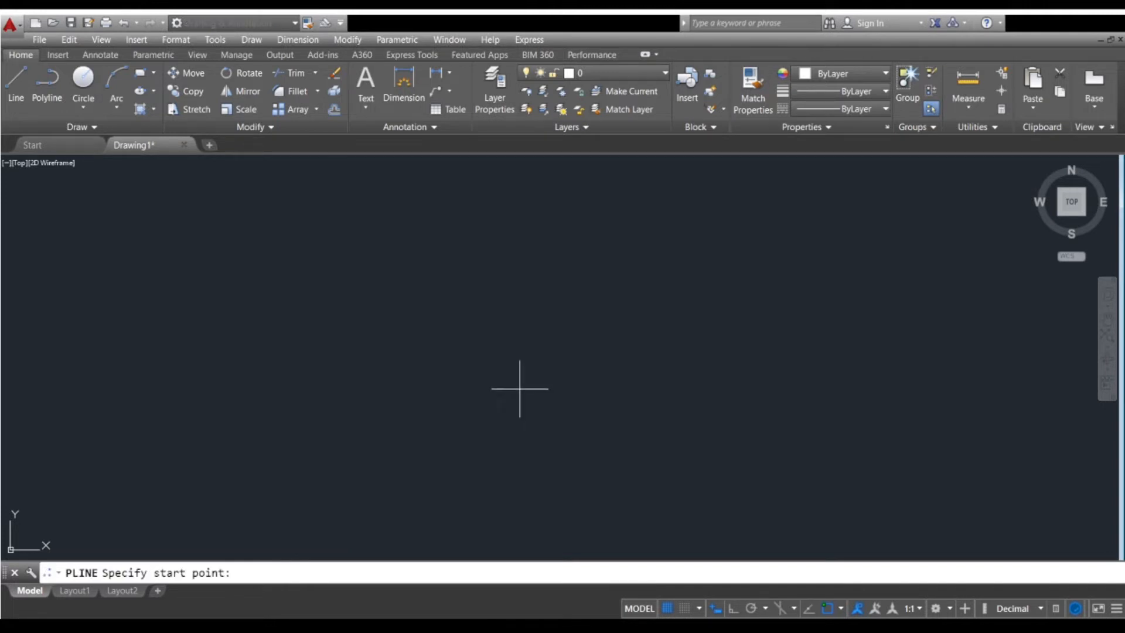
click(323, 395)
click(439, 325)
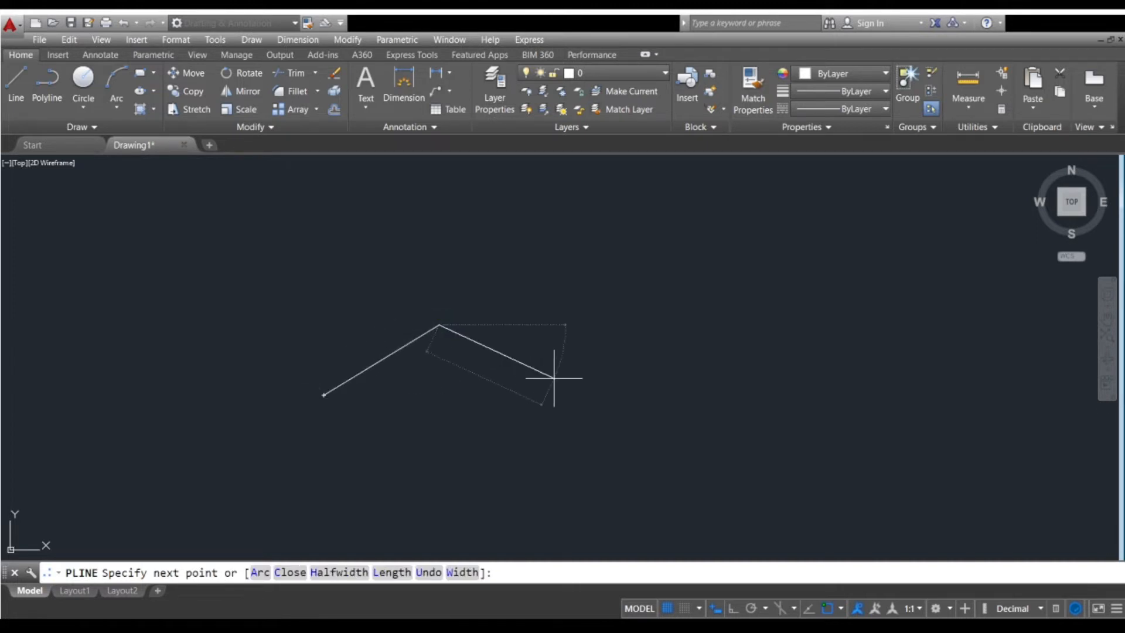
click(558, 378)
click(635, 270)
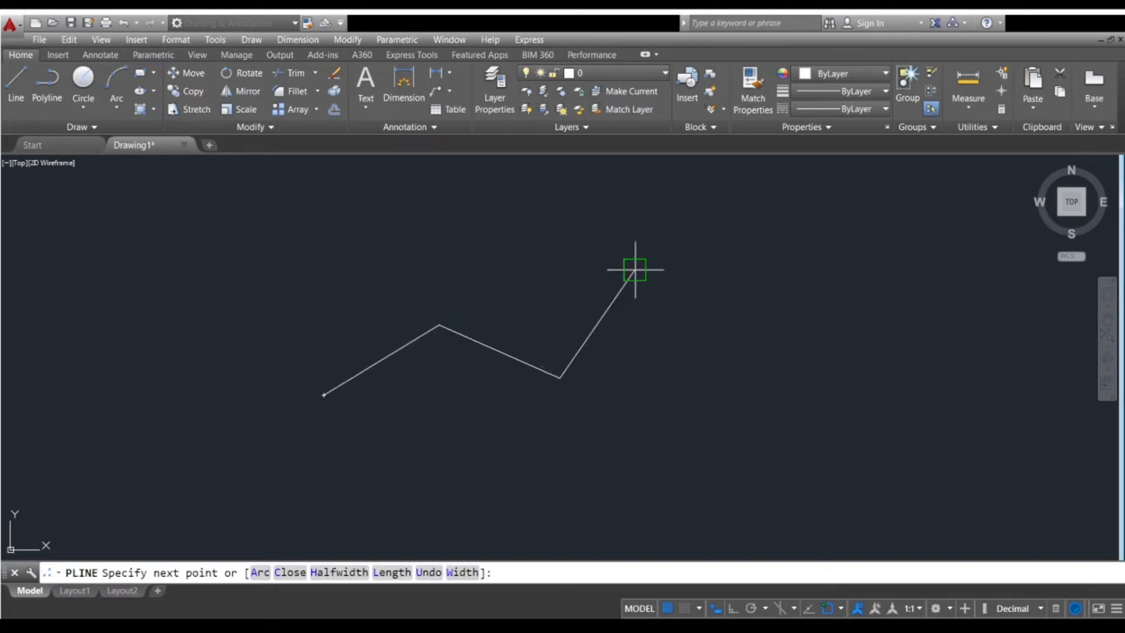
click(719, 355)
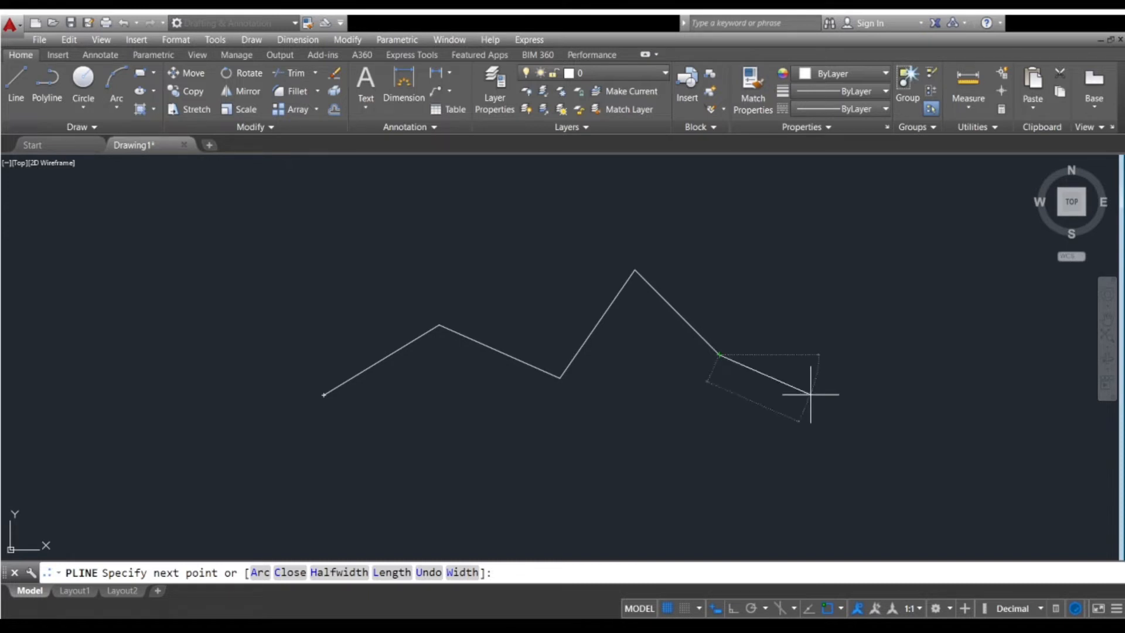
click(845, 321)
click(887, 396)
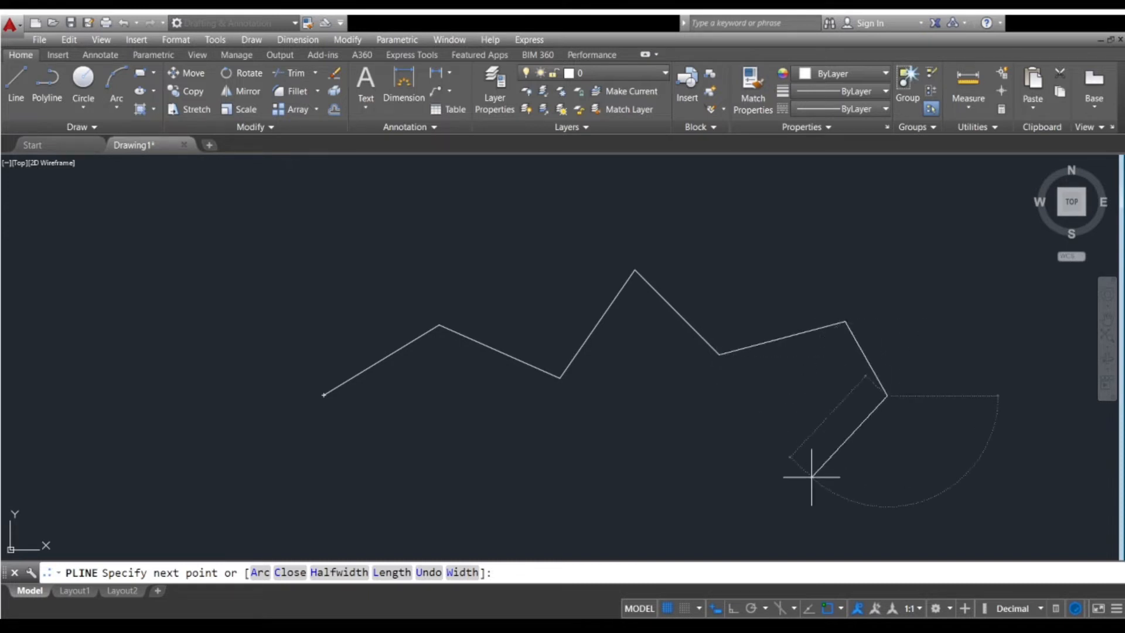
- Continue the polyline back leftward along the lower side with five straight segments and finish it open, below its start point
click(616, 461)
click(451, 484)
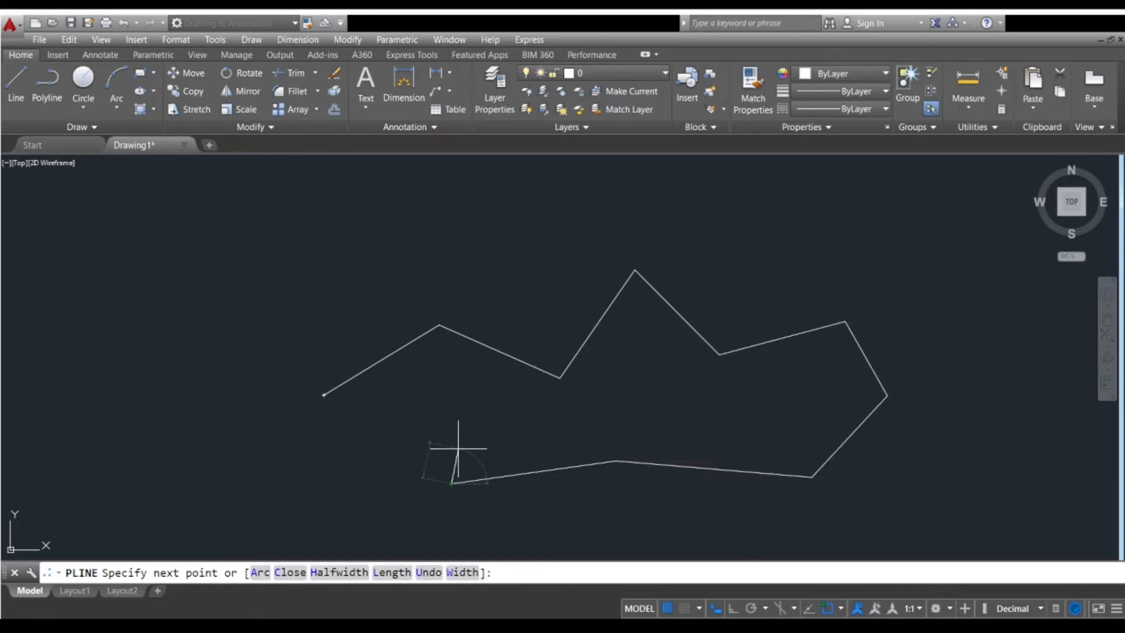
click(407, 418)
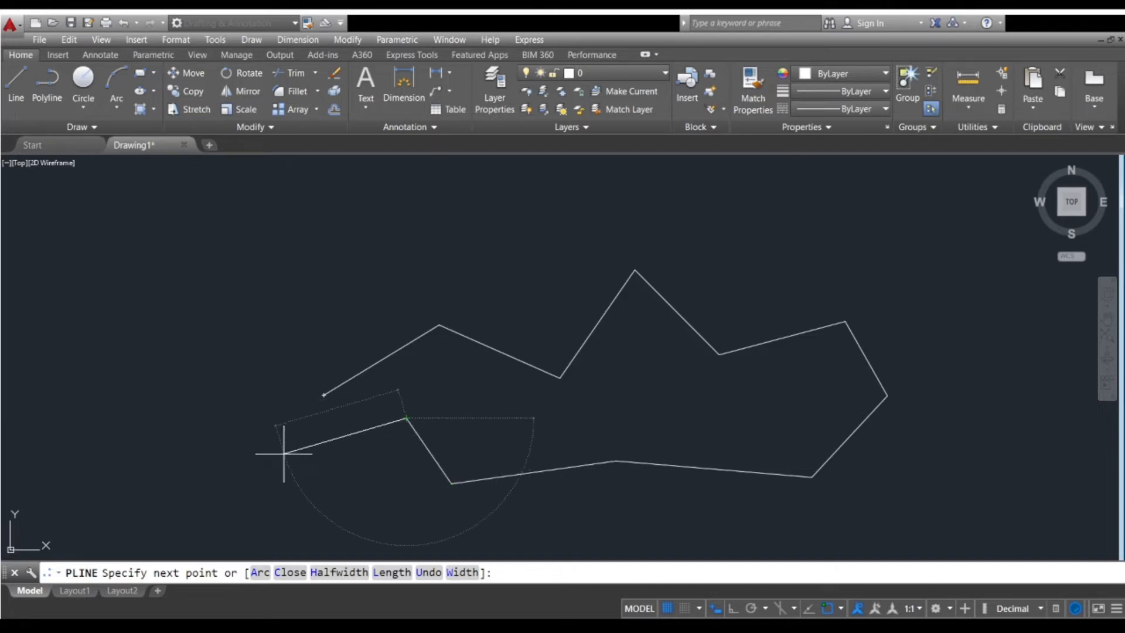
click(284, 453)
key(Return)
- Select the zigzag polyline to examine it as a single object with its grips, and clear the selection
middle_drag(523, 412, 459, 463)
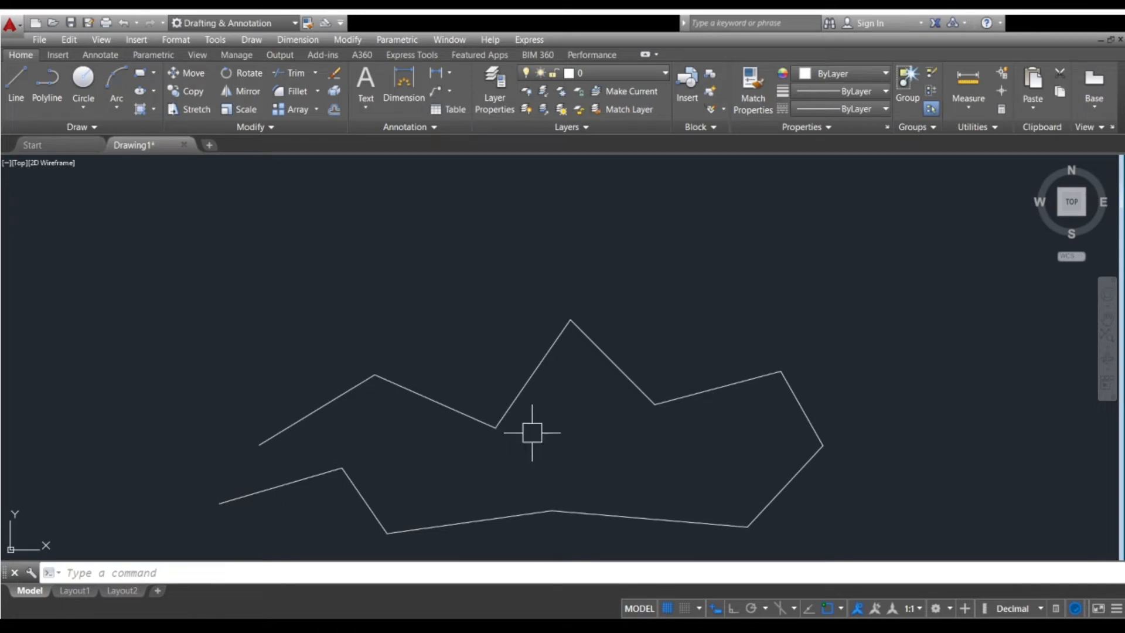
click(502, 429)
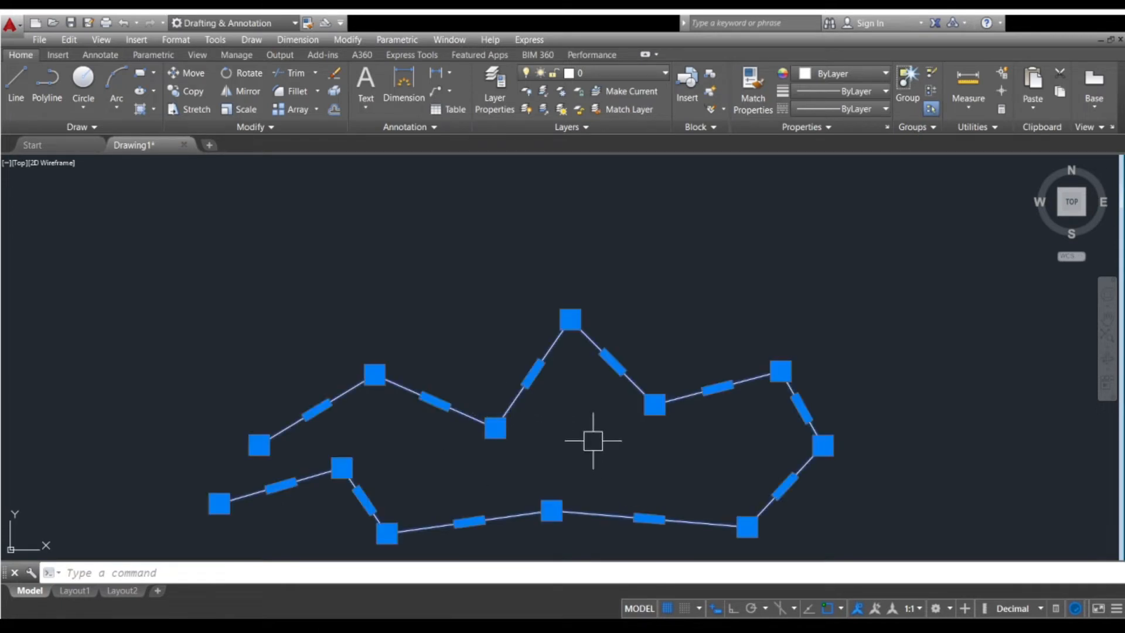
middle_drag(590, 440, 565, 379)
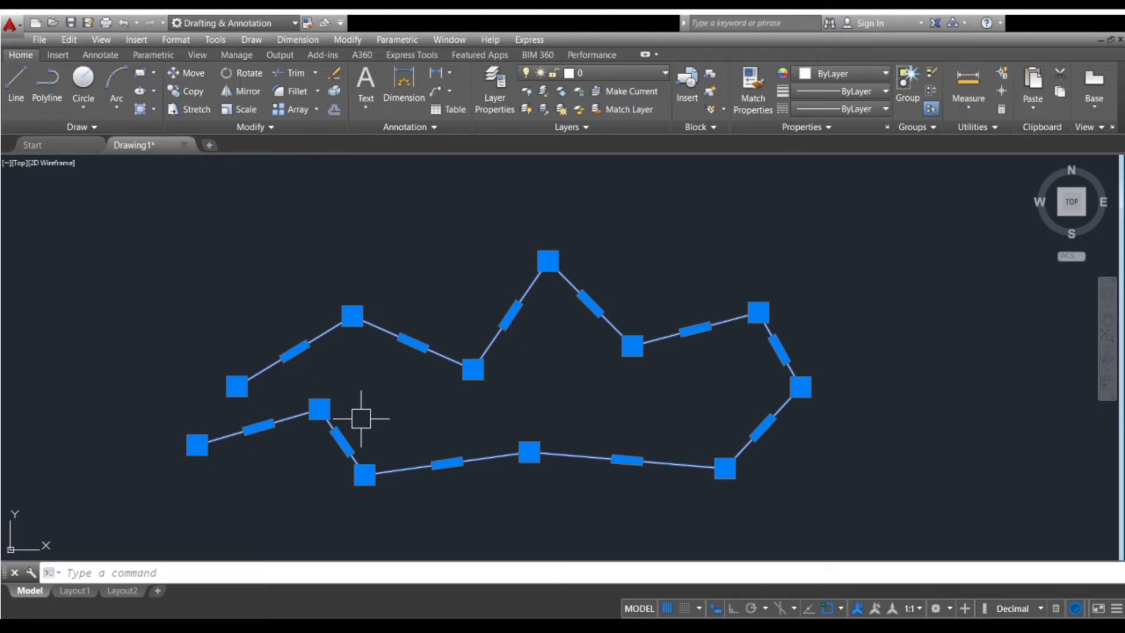
key(Escape)
- Start a new polyline at the zigzag's upper left endpoint and use the Arc option to draw a first arc bulging left and ending below
middle_drag(478, 409, 411, 420)
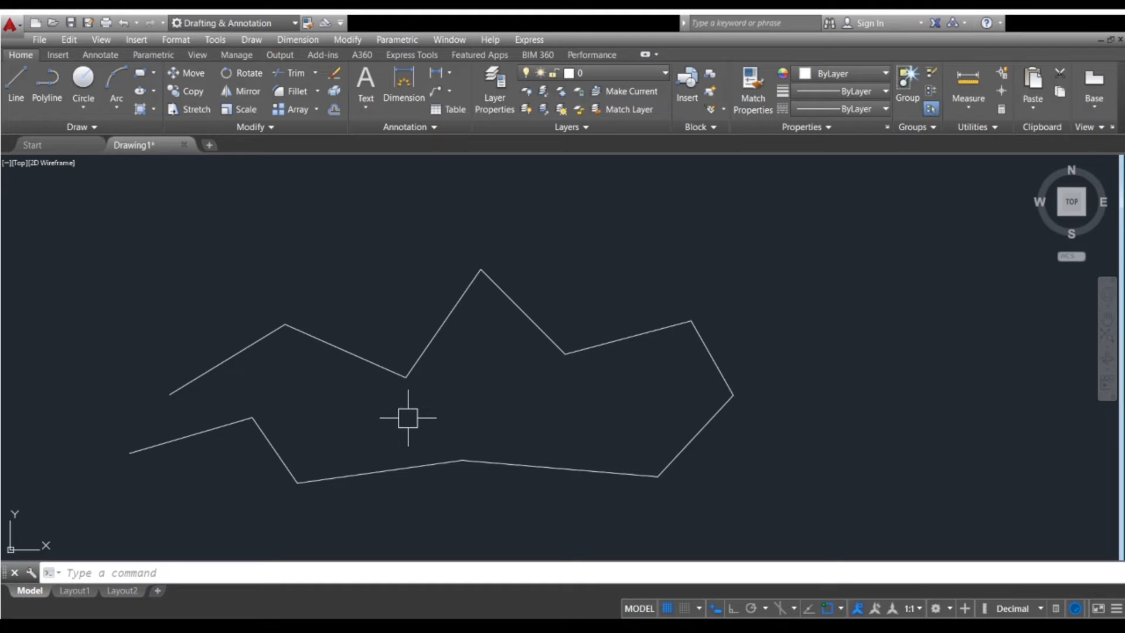
key(Return)
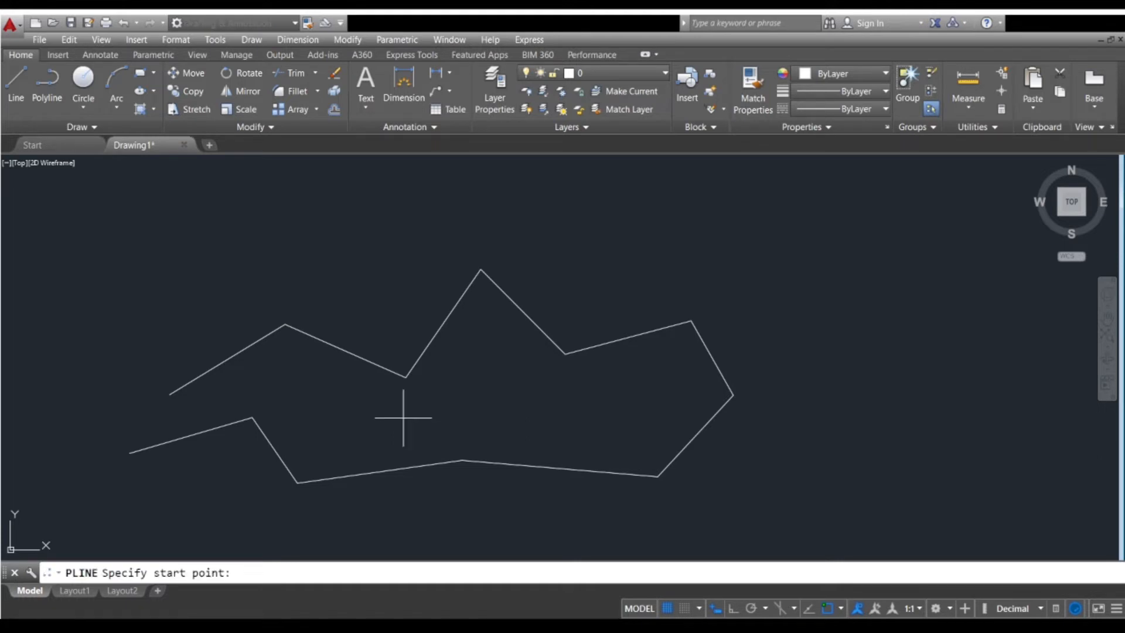
mouse_move(341, 456)
middle_down()
mouse_move(451, 416)
mouse_move(342, 449)
mouse_move(410, 432)
middle_up()
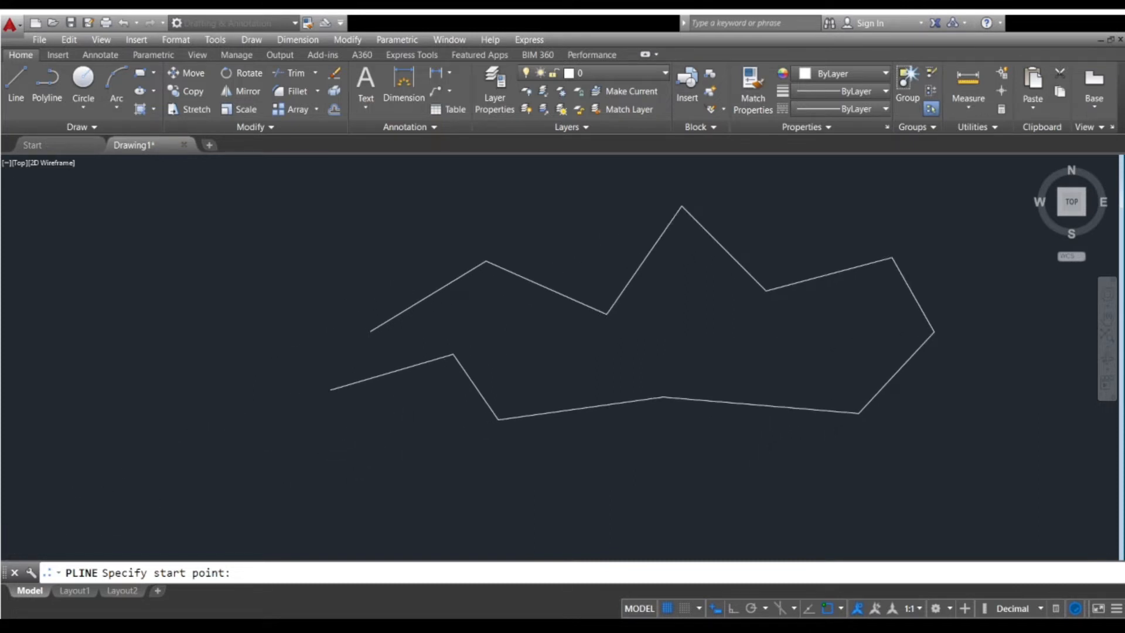
scroll(375, 320, up, 2)
click(370, 315)
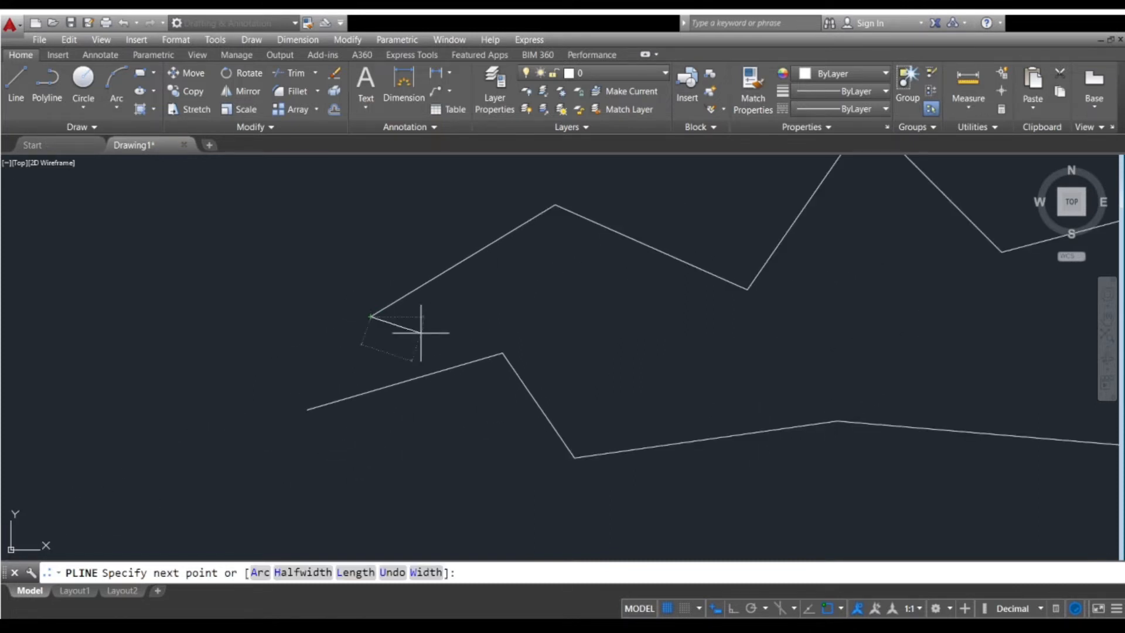
click(260, 574)
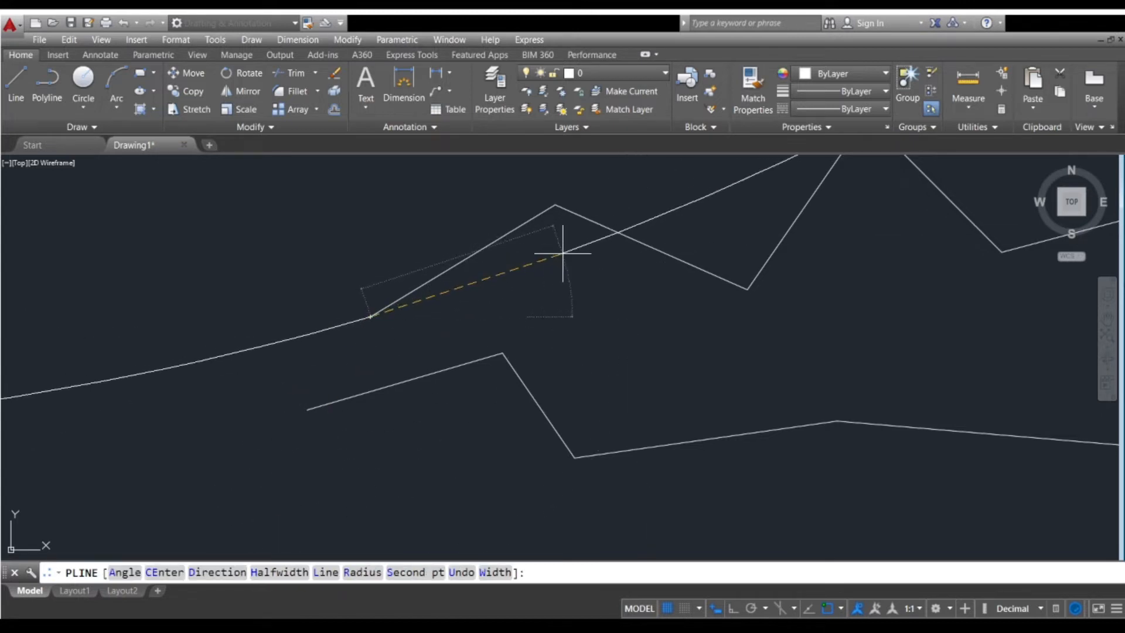
scroll(563, 253, down, 4)
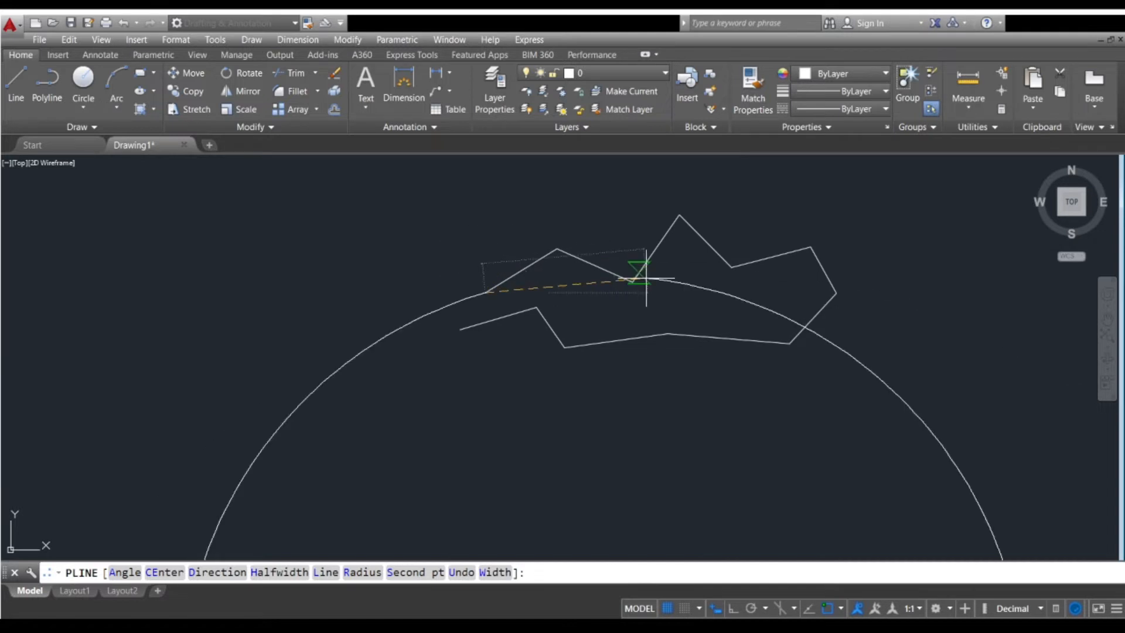
scroll(491, 280, up, 4)
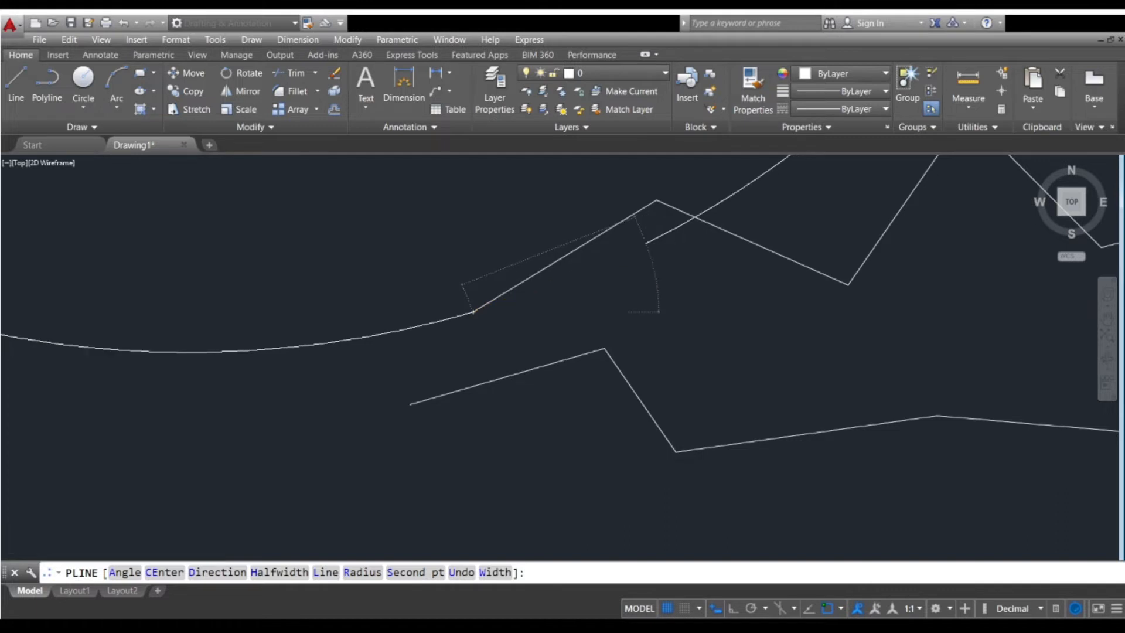
scroll(688, 247, down, 8)
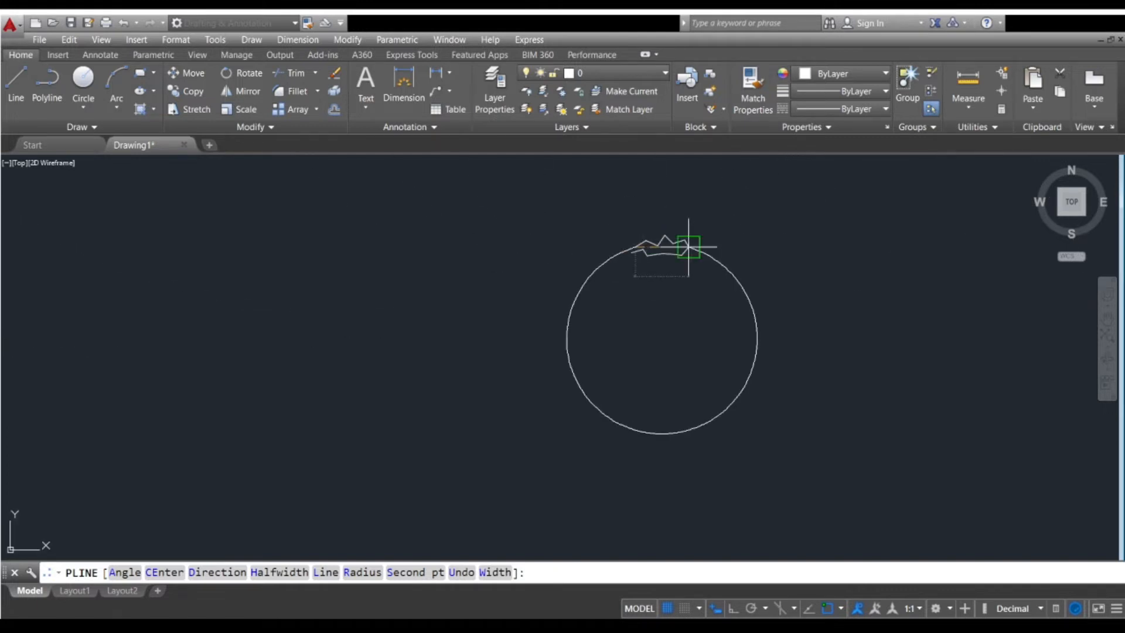
scroll(651, 269, up, 4)
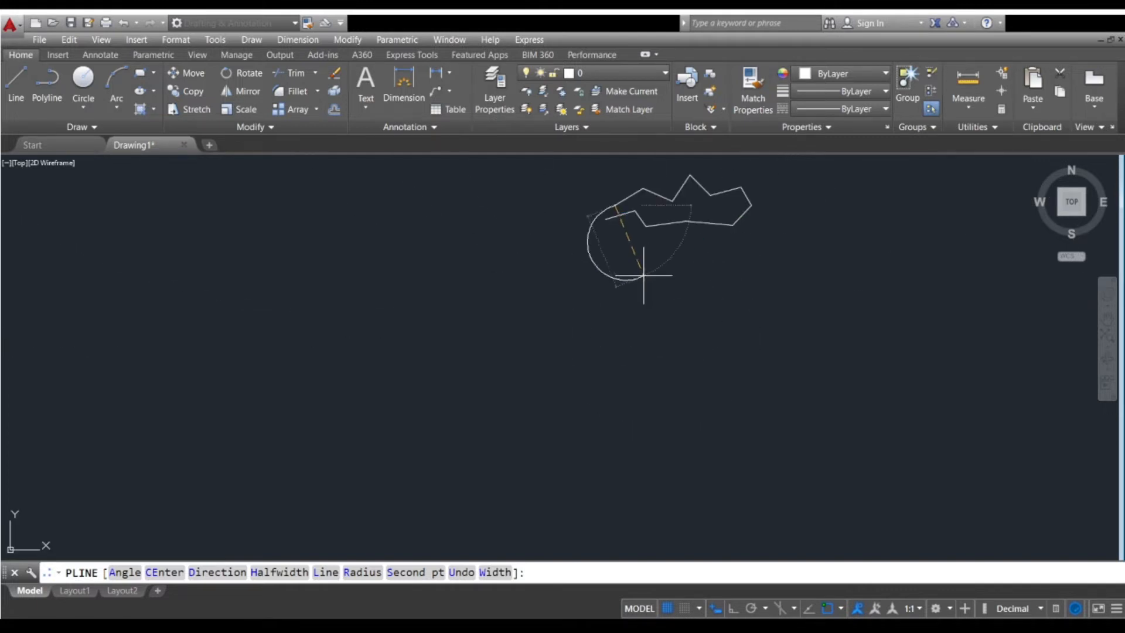
click(593, 283)
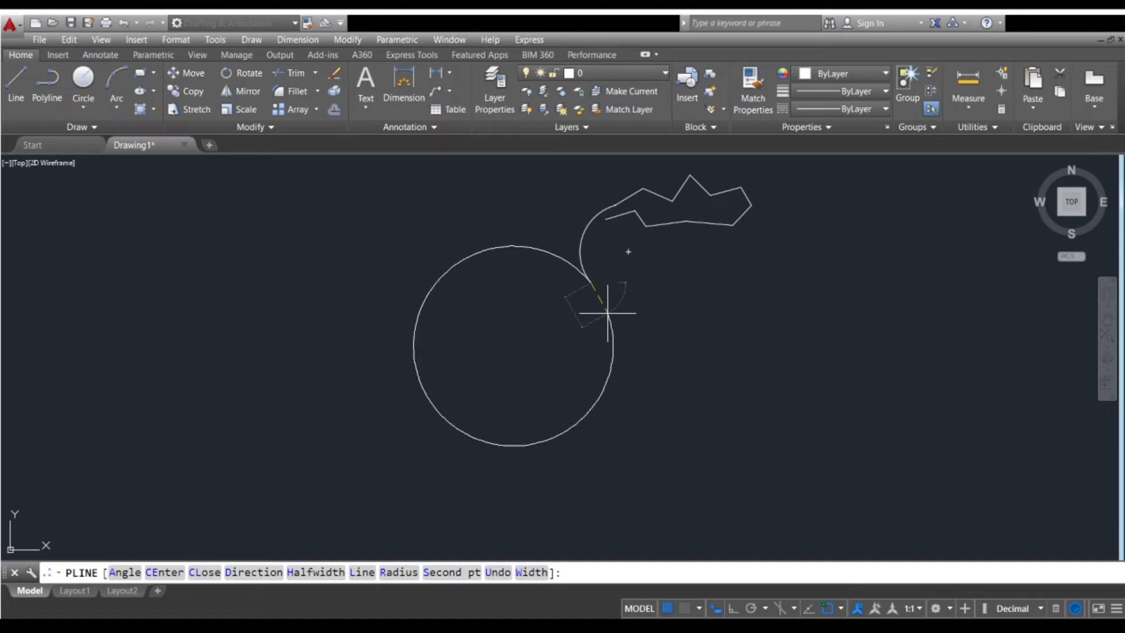
- Continue the arc polyline downward with a series of tangent arcs that sweep around a large open loop and up its right side
scroll(603, 302, up, 3)
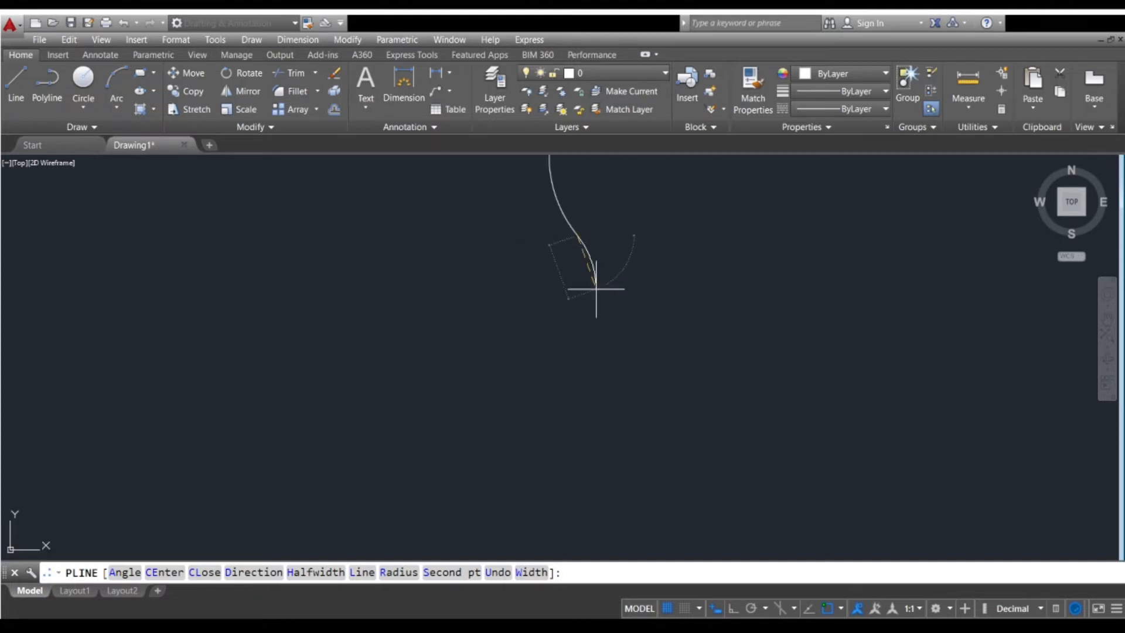
click(542, 320)
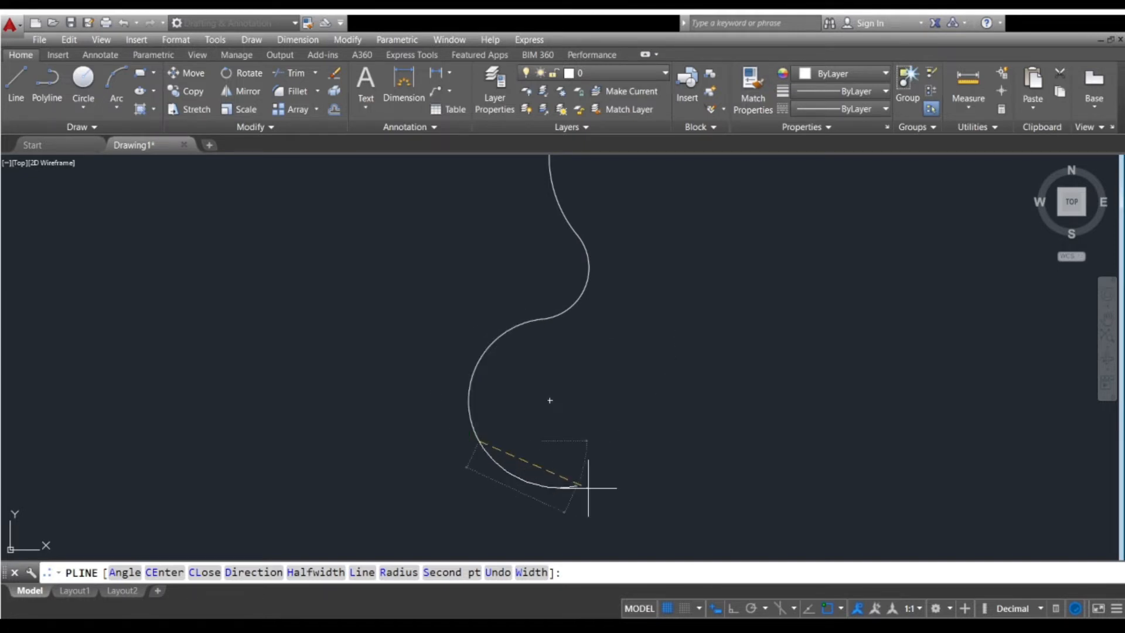
click(652, 495)
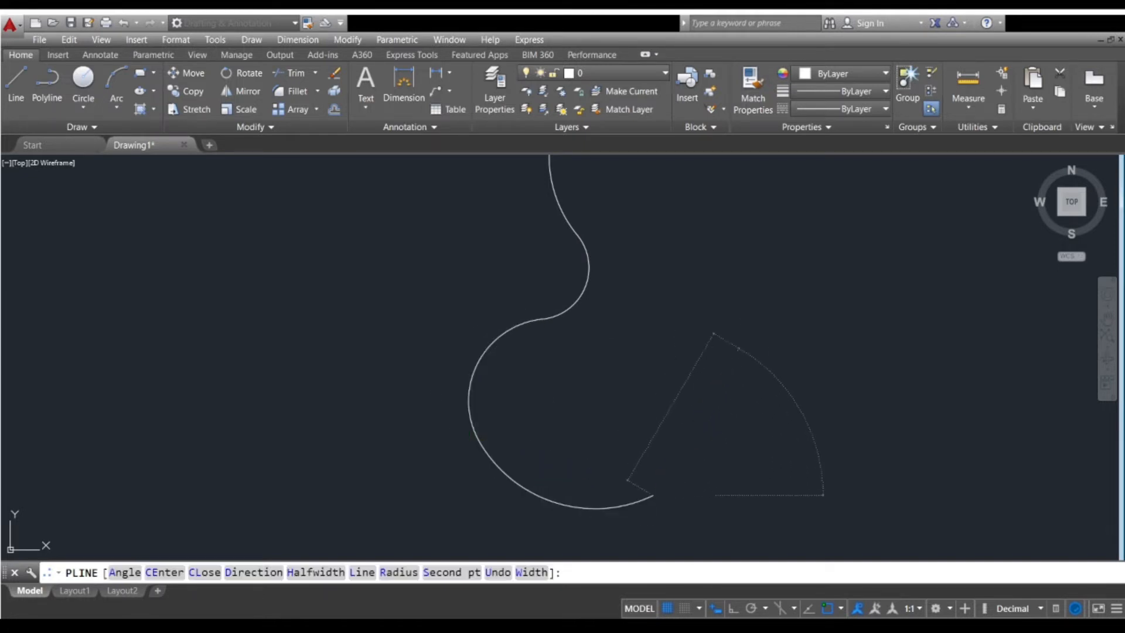
click(739, 347)
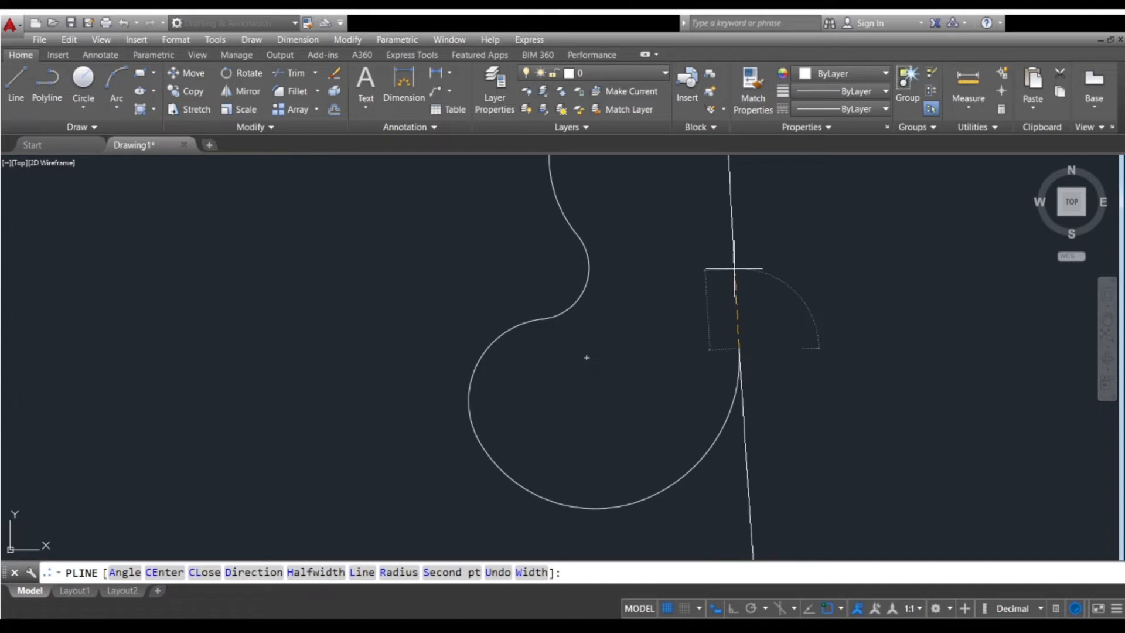
- Add two more tangent arcs leading up and away to the right of the loop, and finish the arc polyline
scroll(733, 272, down, 8)
scroll(734, 270, down, 4)
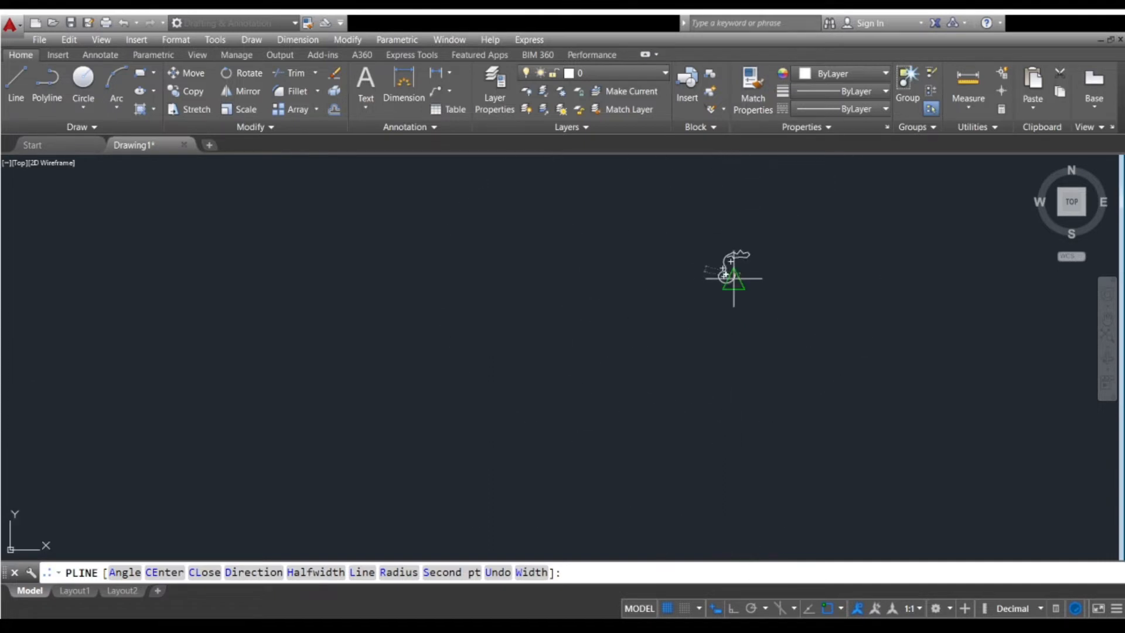
scroll(734, 278, up, 10)
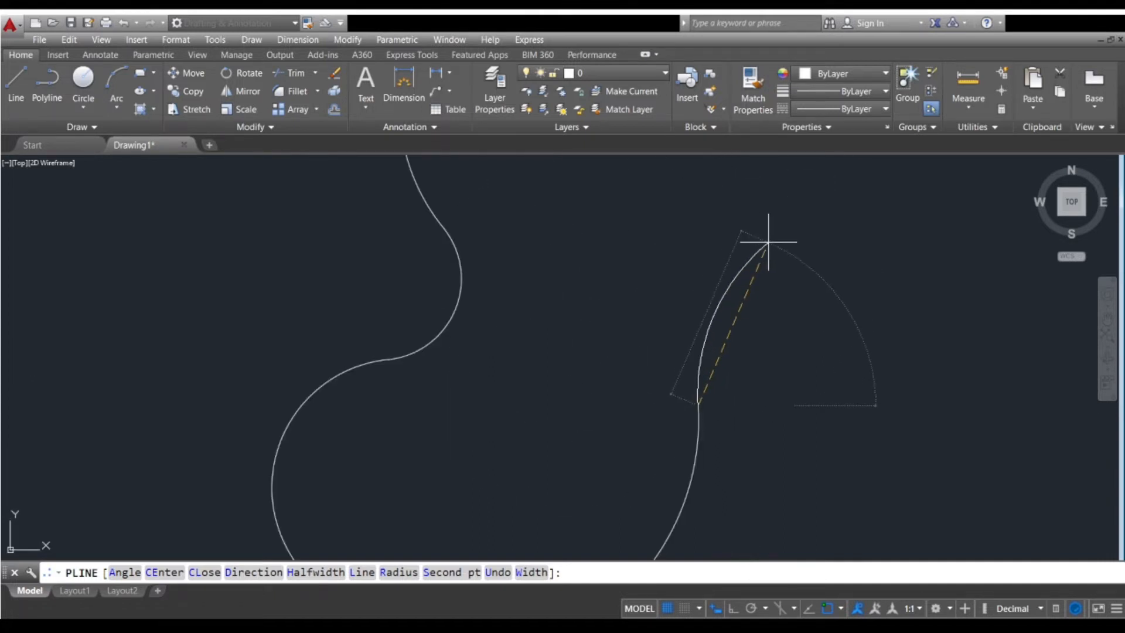
click(768, 242)
scroll(818, 231, down, 3)
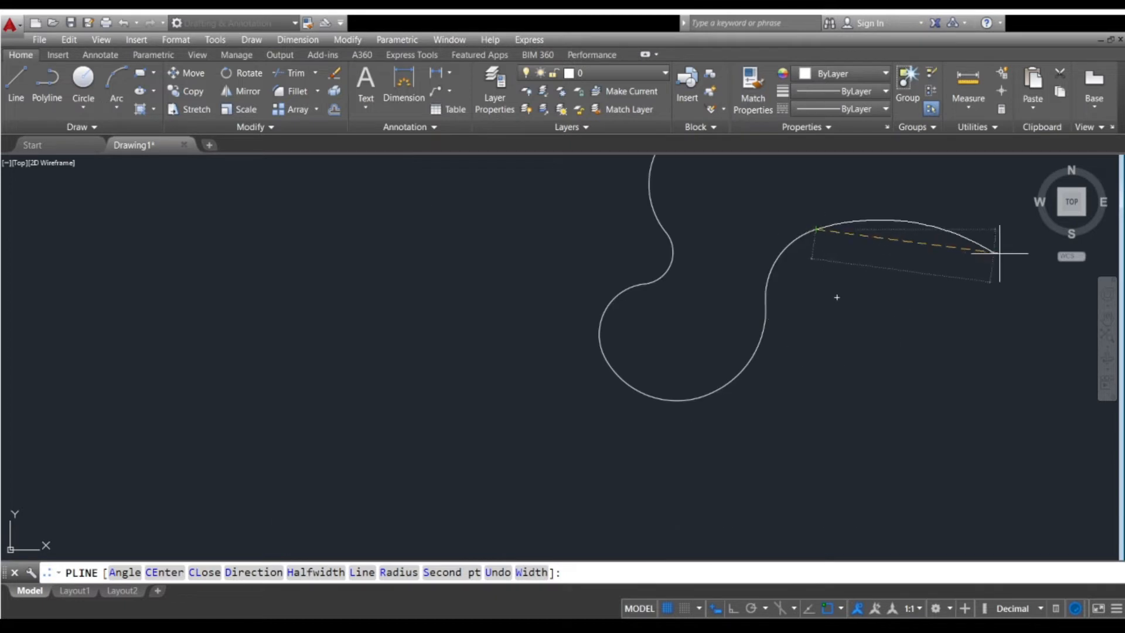
click(1010, 258)
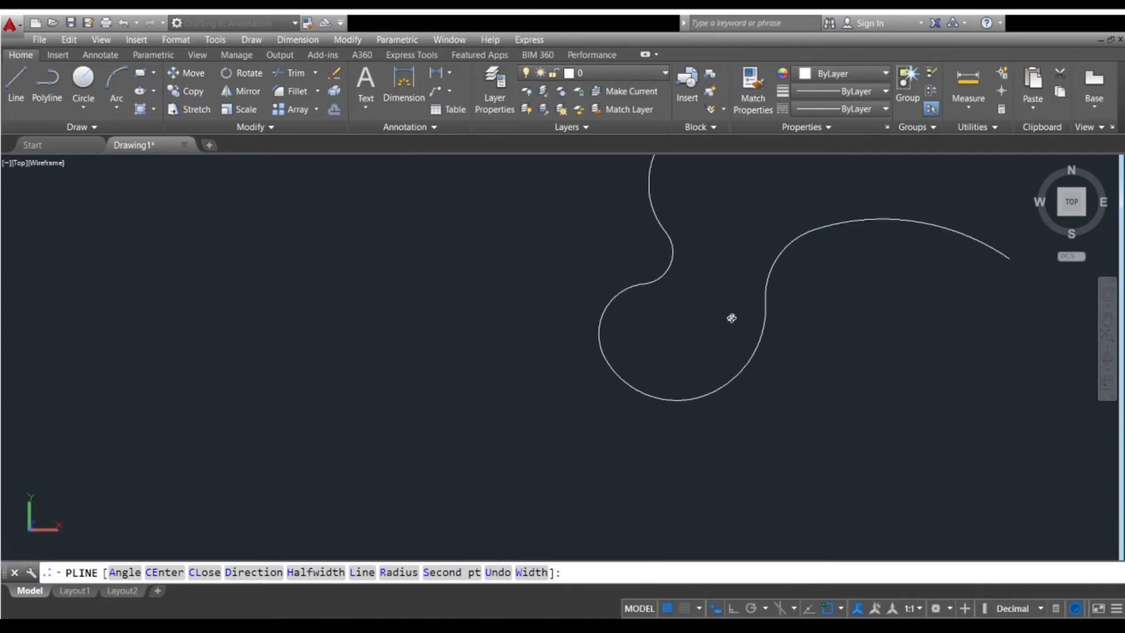
mouse_move(731, 317)
shift+middle_down()
mouse_move(879, 442)
mouse_move(816, 311)
mouse_move(897, 242)
shift+middle_up()
scroll(868, 226, up, 4)
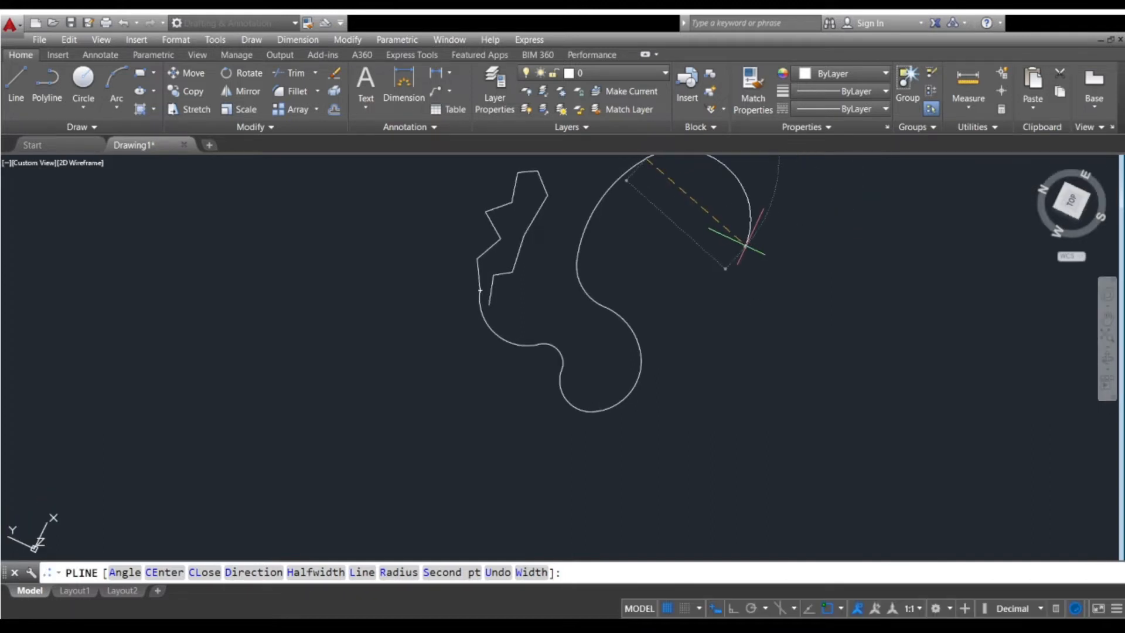
key(Return)
scroll(748, 242, down, 2)
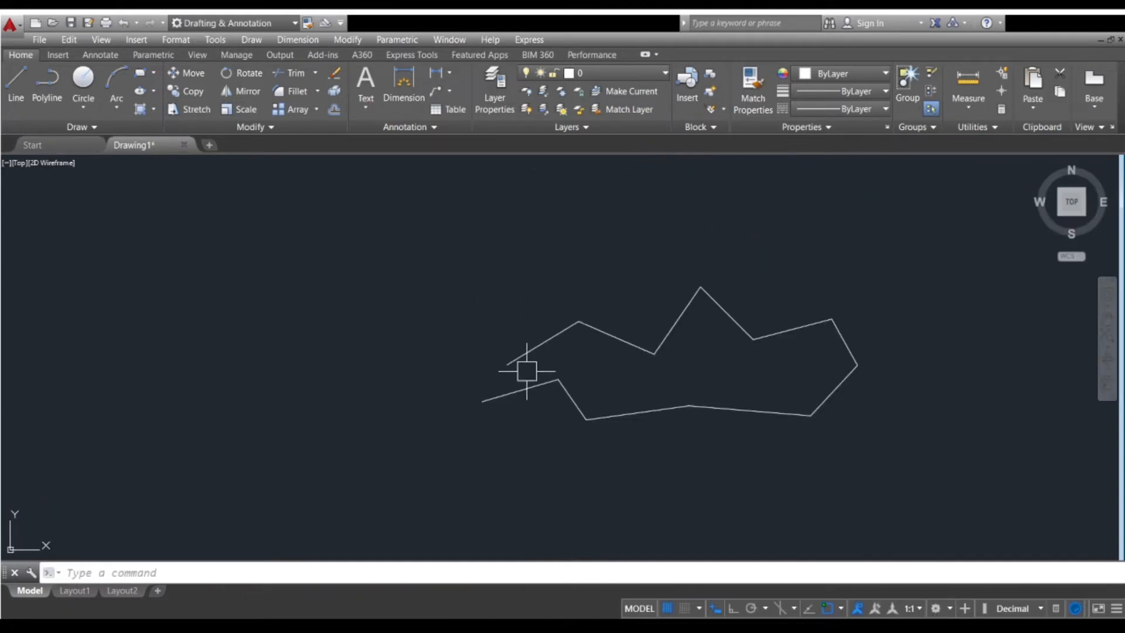
- Start a new polyline at the zigzag's upper left endpoint and use the Arc option to draw three tangent arcs curling leftward and down
scroll(528, 370, up, 4)
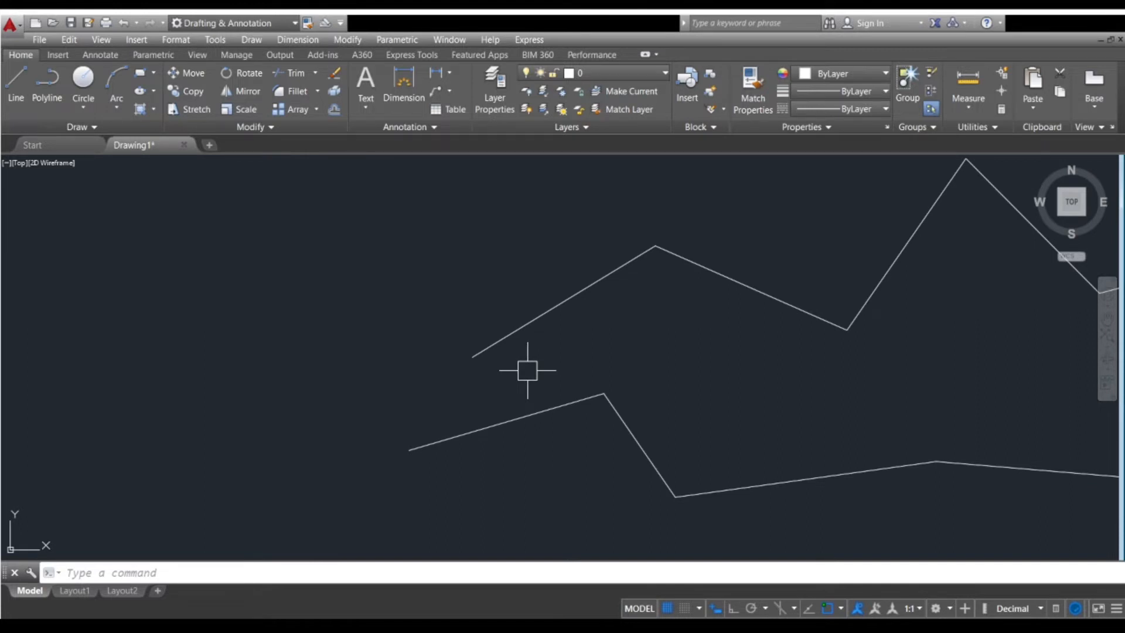
key(Return)
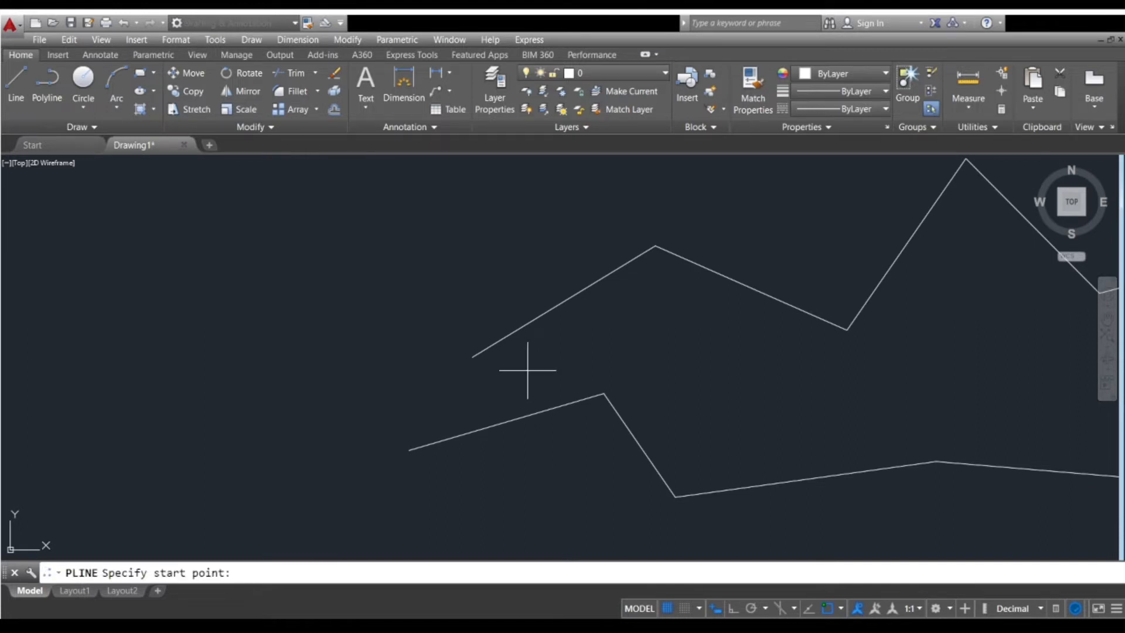
click(473, 357)
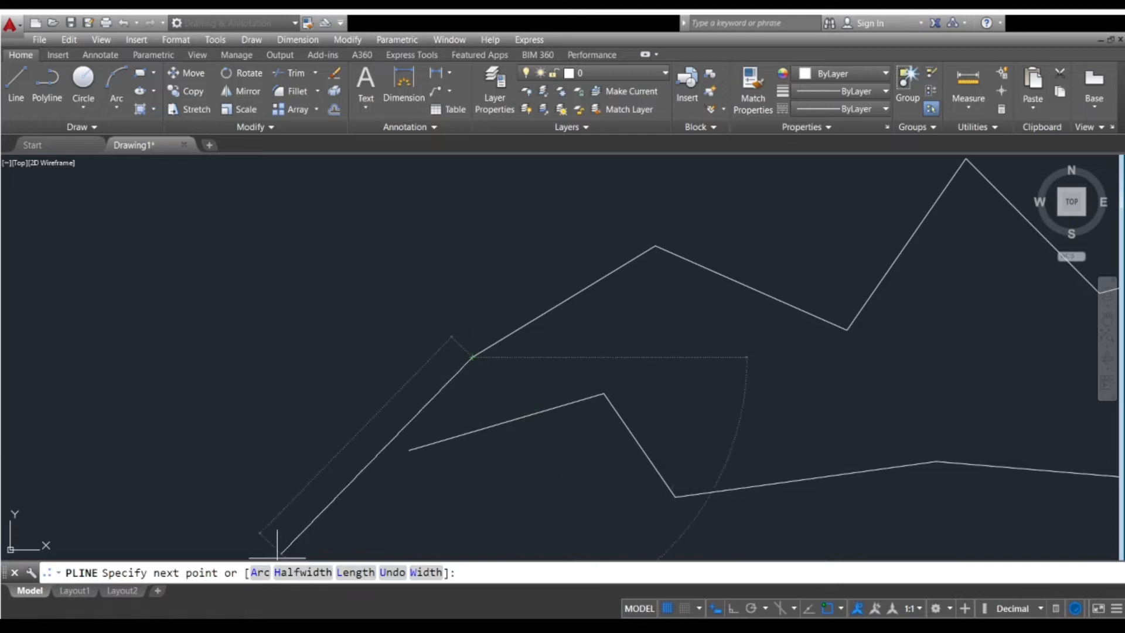
click(260, 572)
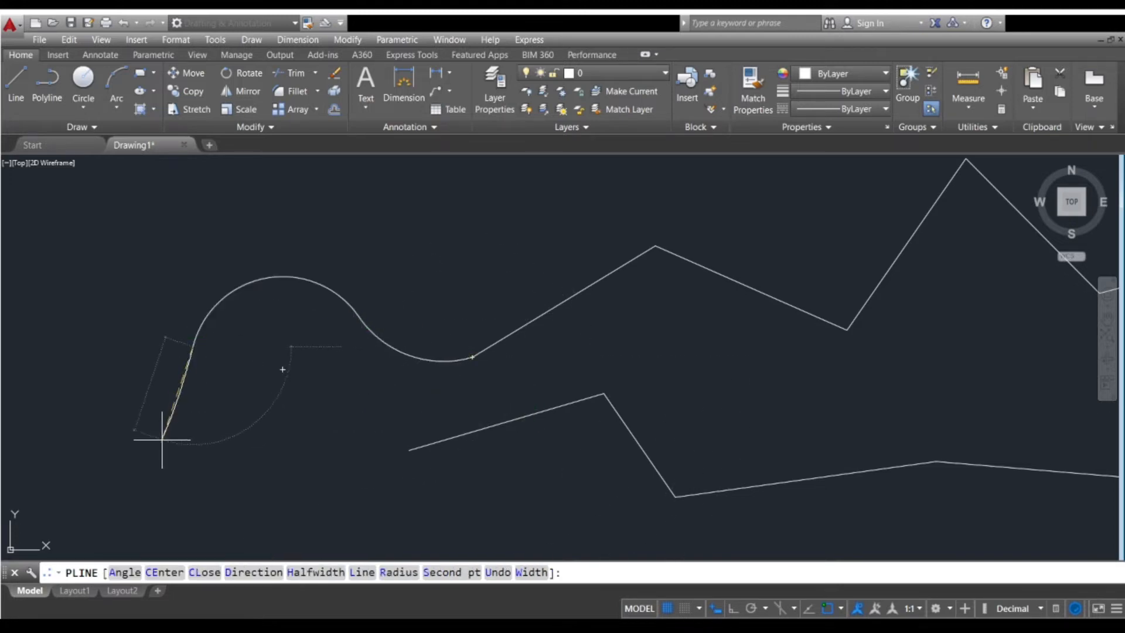
click(267, 463)
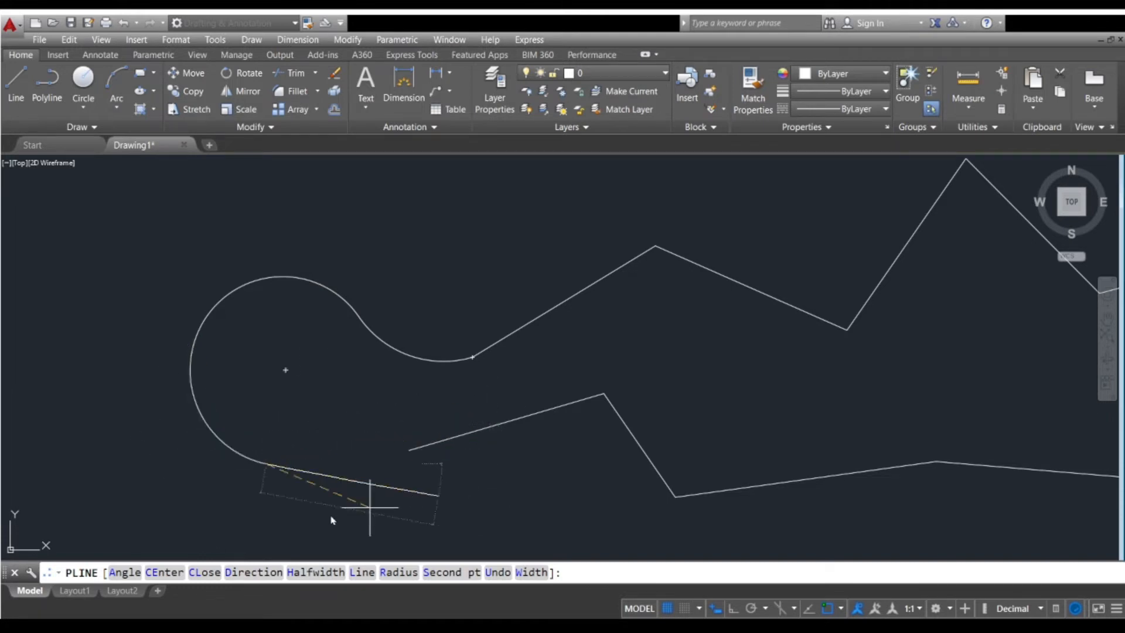
- Continue with four more tangent arcs winding rightward below and across the zigzag's lower side, and finish the polyline
click(307, 526)
scroll(435, 443, down, 4)
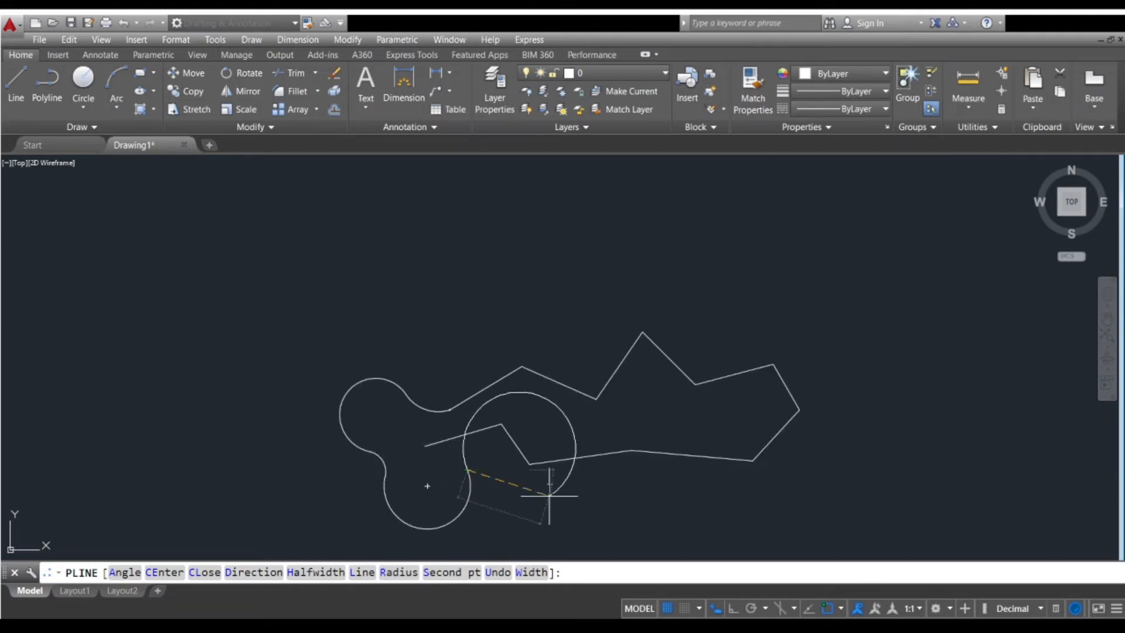
click(551, 472)
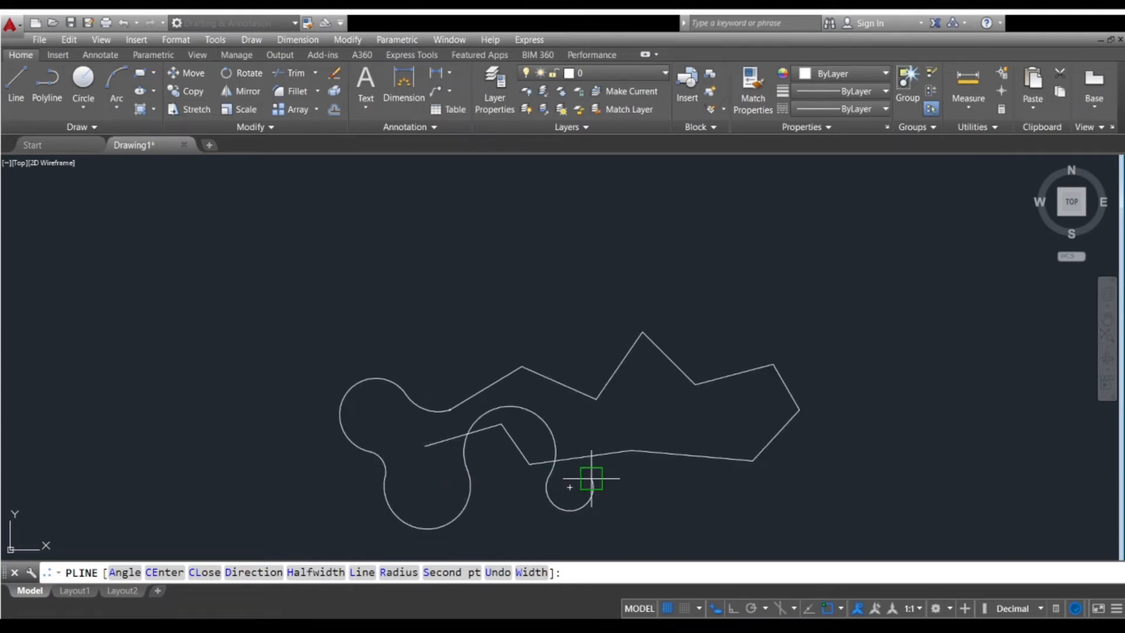
key(Return)
- Select the arc polyline to examine it as a single object with its grips, and clear the selection
click(464, 465)
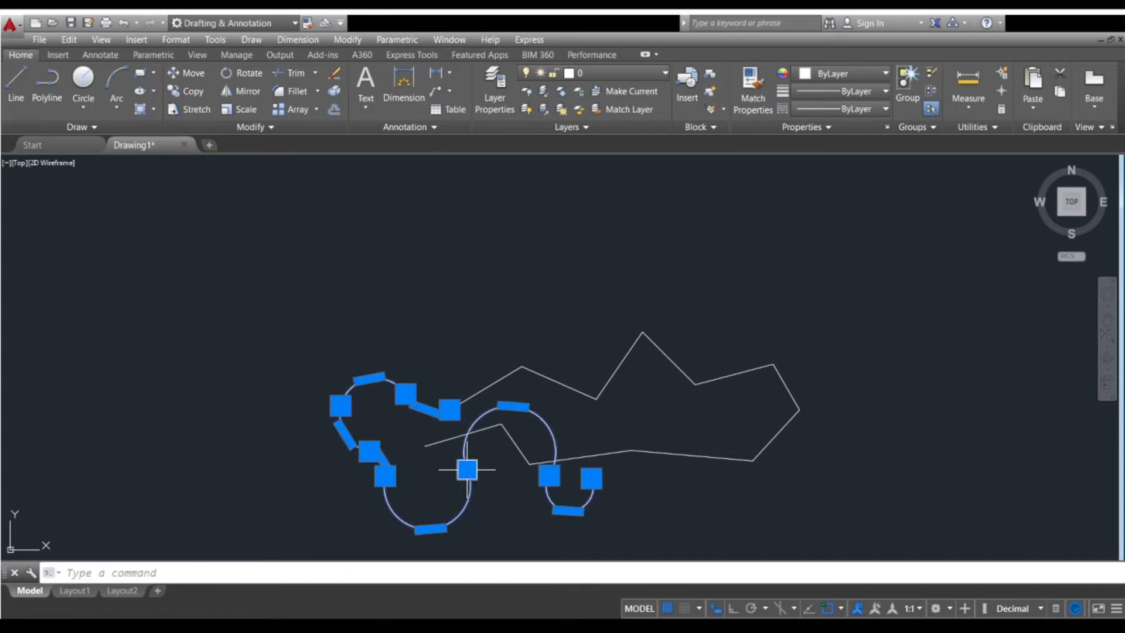
scroll(497, 491, up, 4)
scroll(495, 451, down, 4)
mouse_move(393, 414)
middle_down()
mouse_move(454, 422)
mouse_move(428, 357)
mouse_move(416, 366)
middle_up()
scroll(476, 383, up, 4)
scroll(427, 357, down, 2)
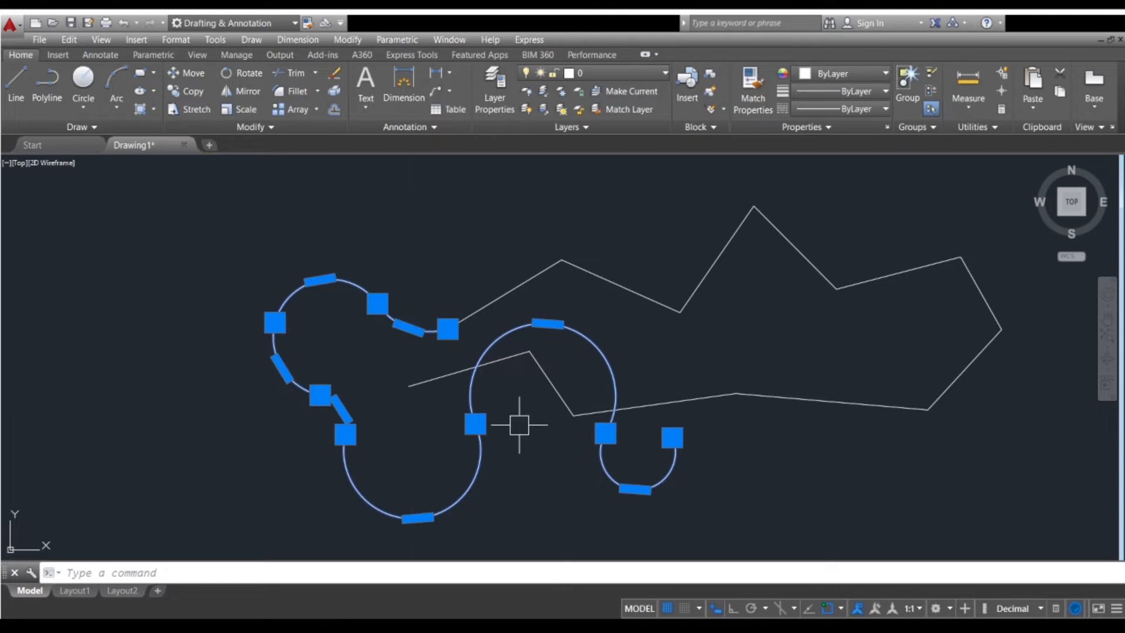
middle_drag(505, 427, 443, 451)
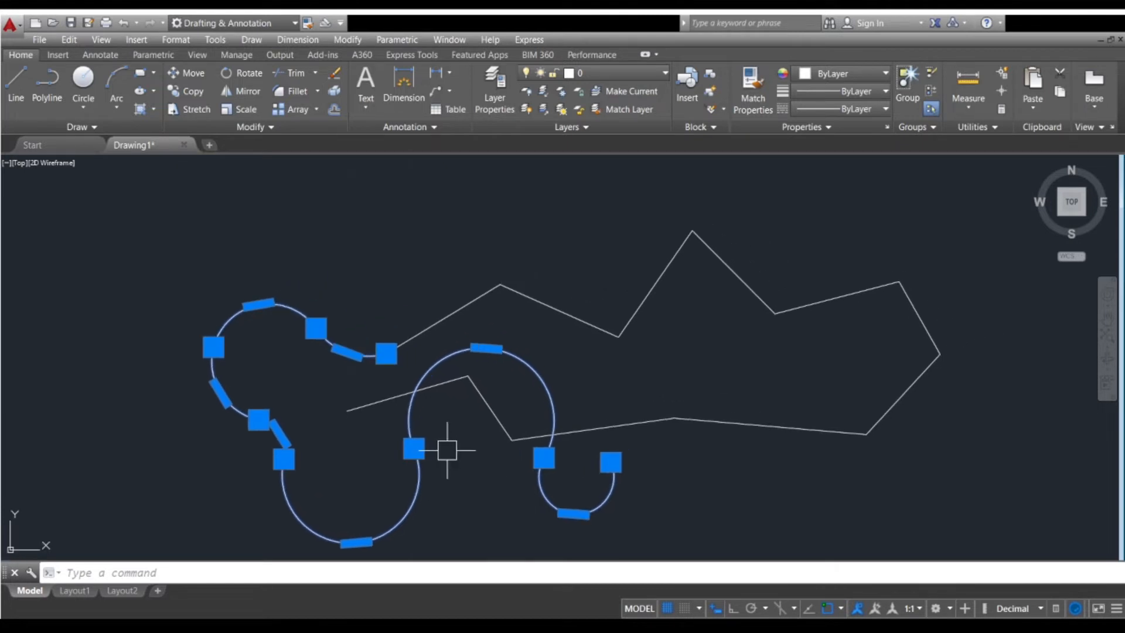
key(Escape)
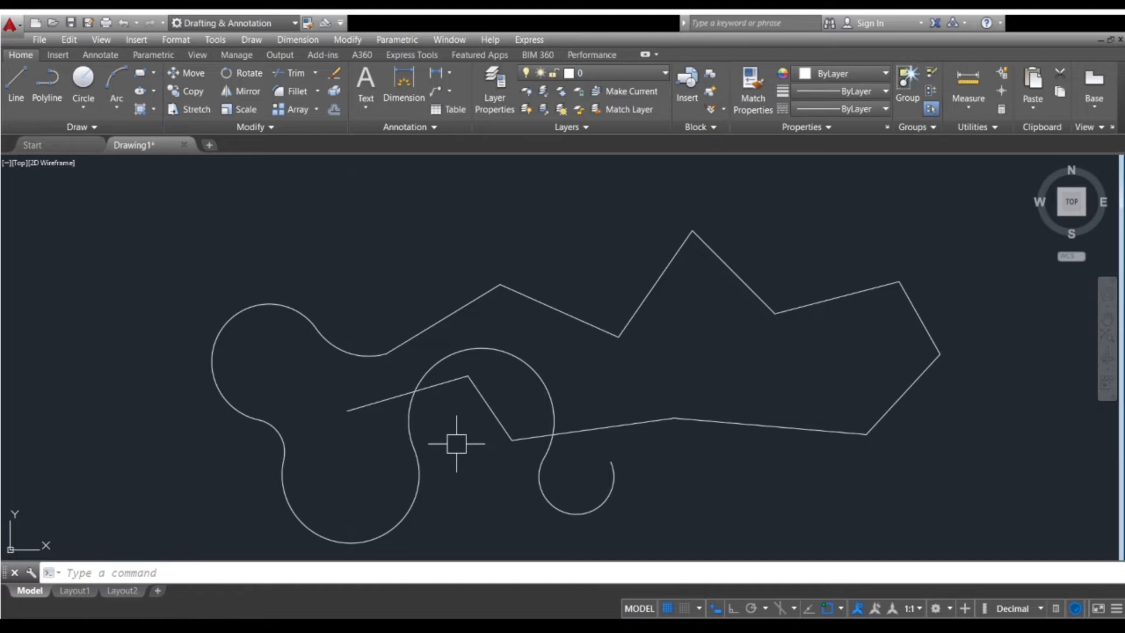
- Start another polyline at the zigzag's lower right corner
text(pl)
key(Return)
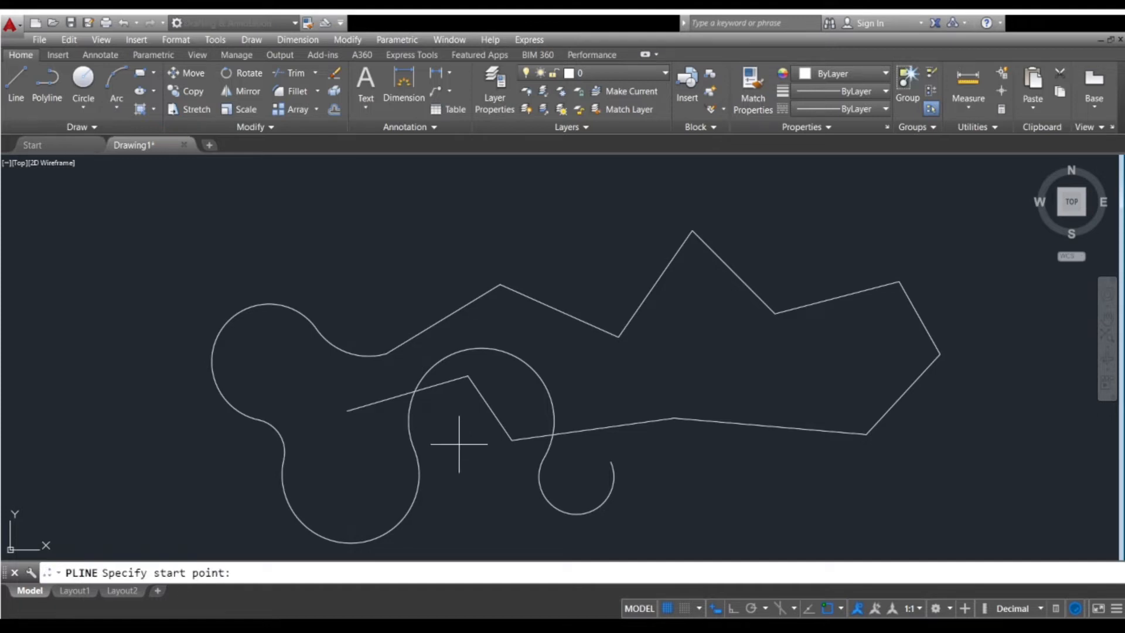
middle_drag(641, 461, 540, 467)
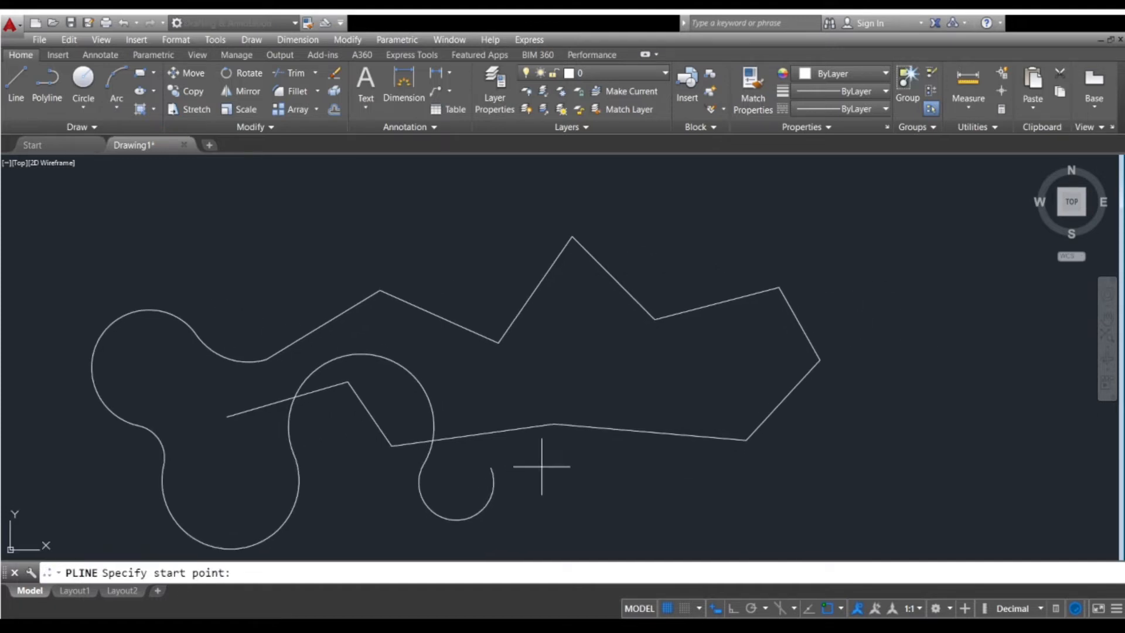
click(746, 440)
scroll(680, 410, up, 5)
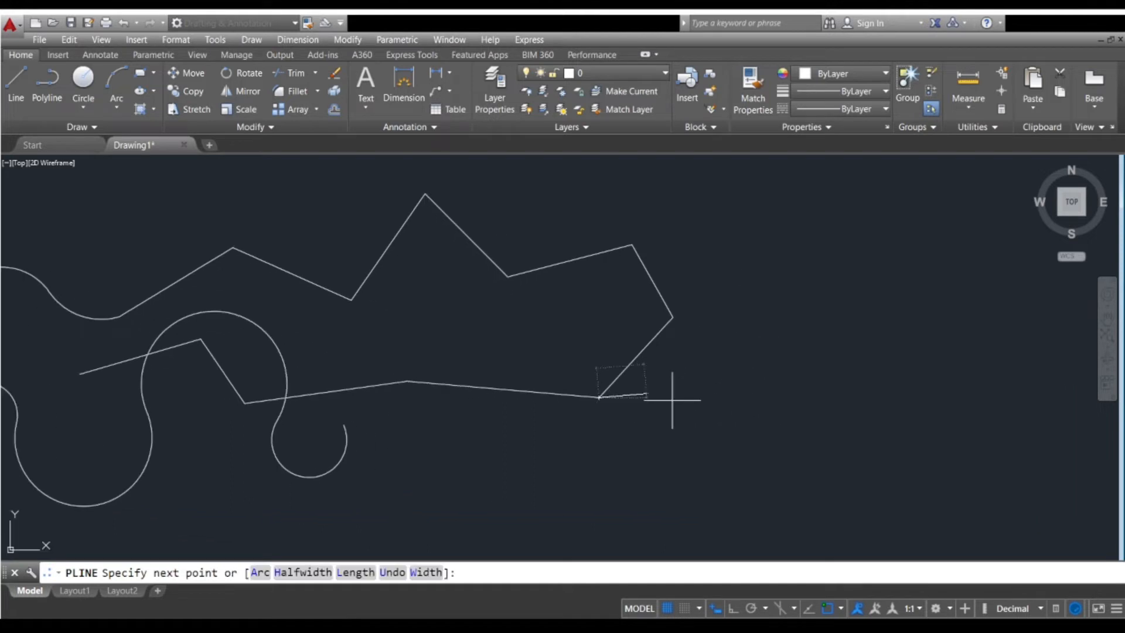
- Draw a filled polyline segment with starting half-width 1 that tapers to a point down and to the right, and end the polyline
middle_drag(687, 424, 706, 363)
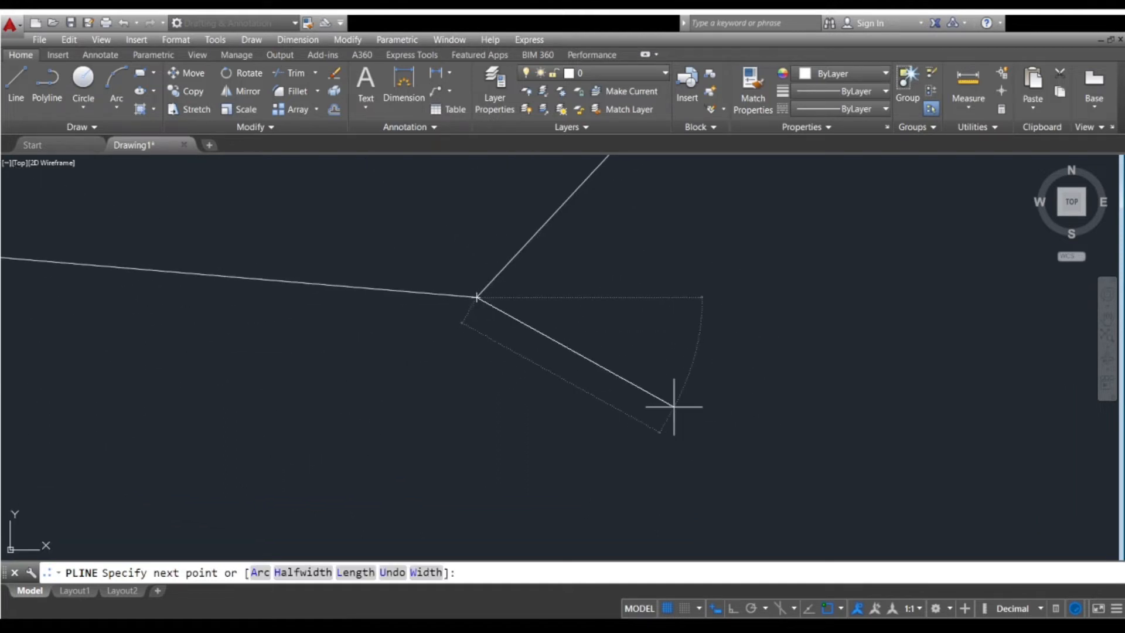
click(302, 572)
scroll(558, 483, down, 3)
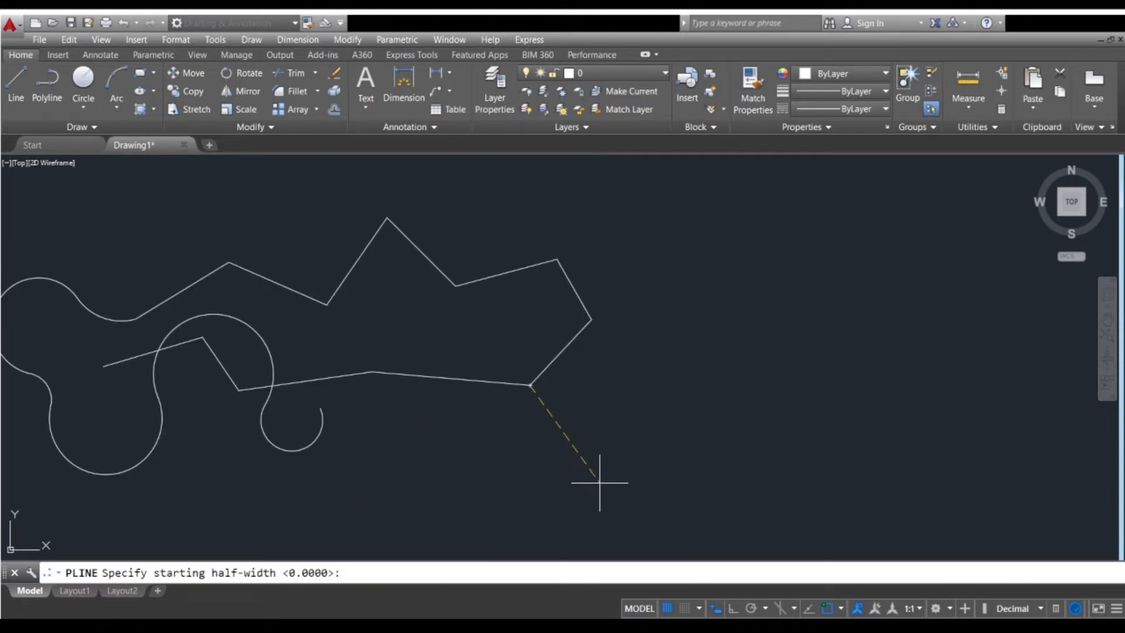
text(1)
key(Return)
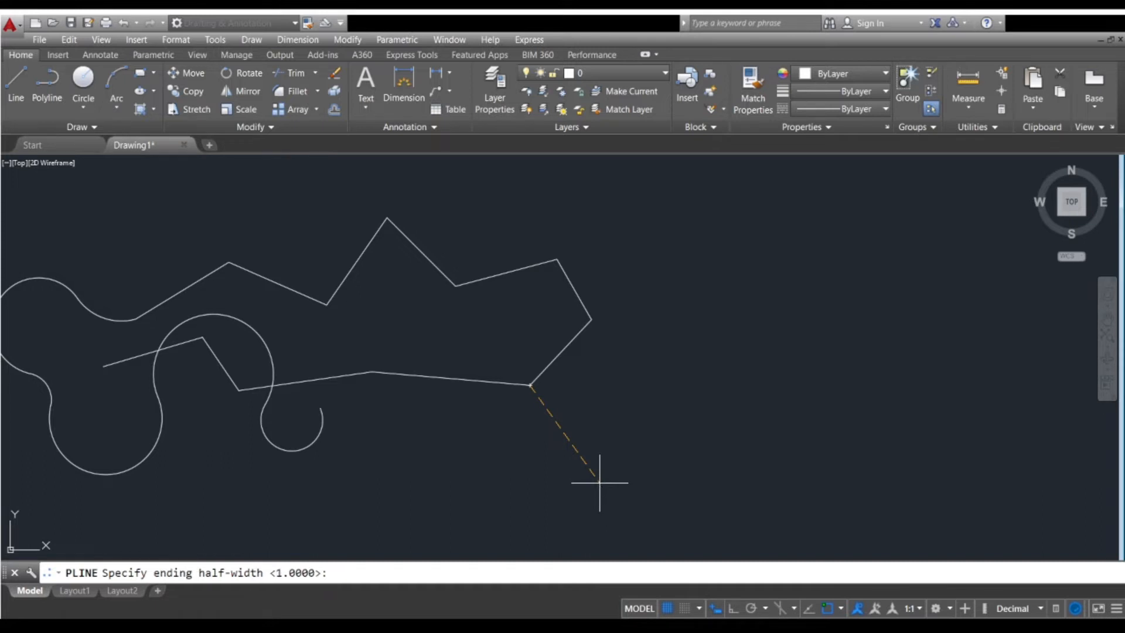
key(Return)
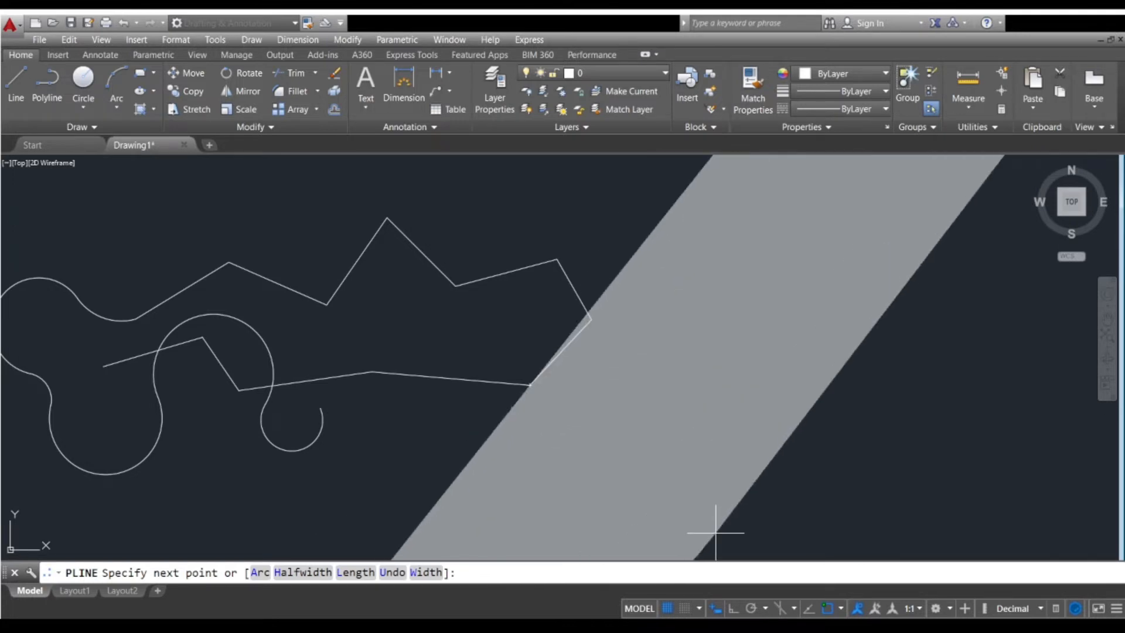
scroll(687, 476, down, 10)
scroll(686, 480, up, 6)
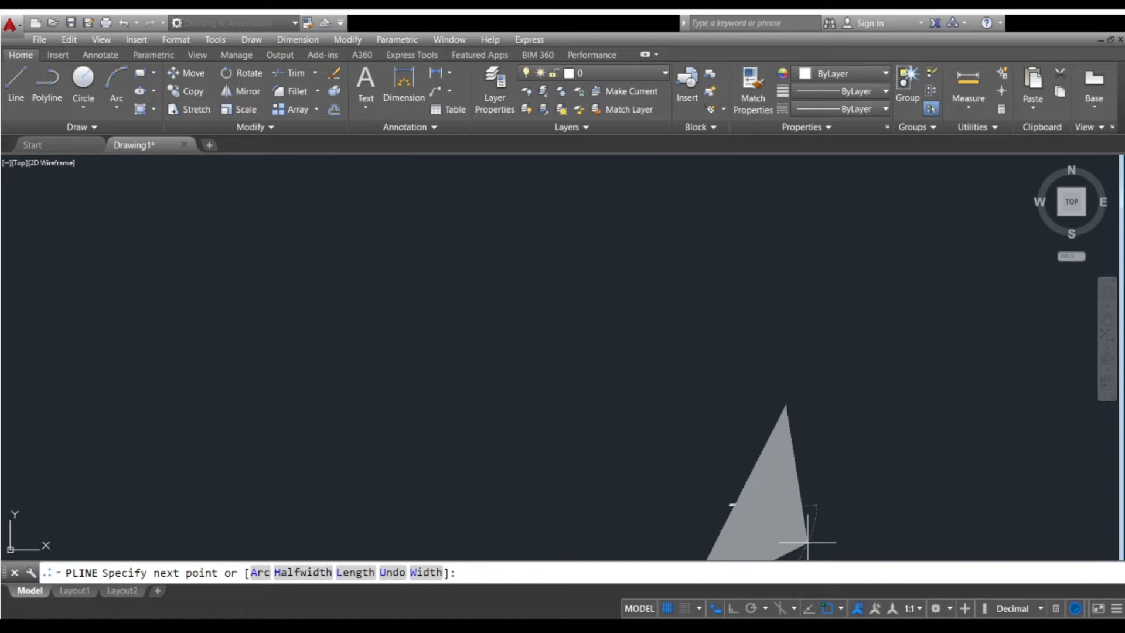
middle_drag(687, 482, 535, 389)
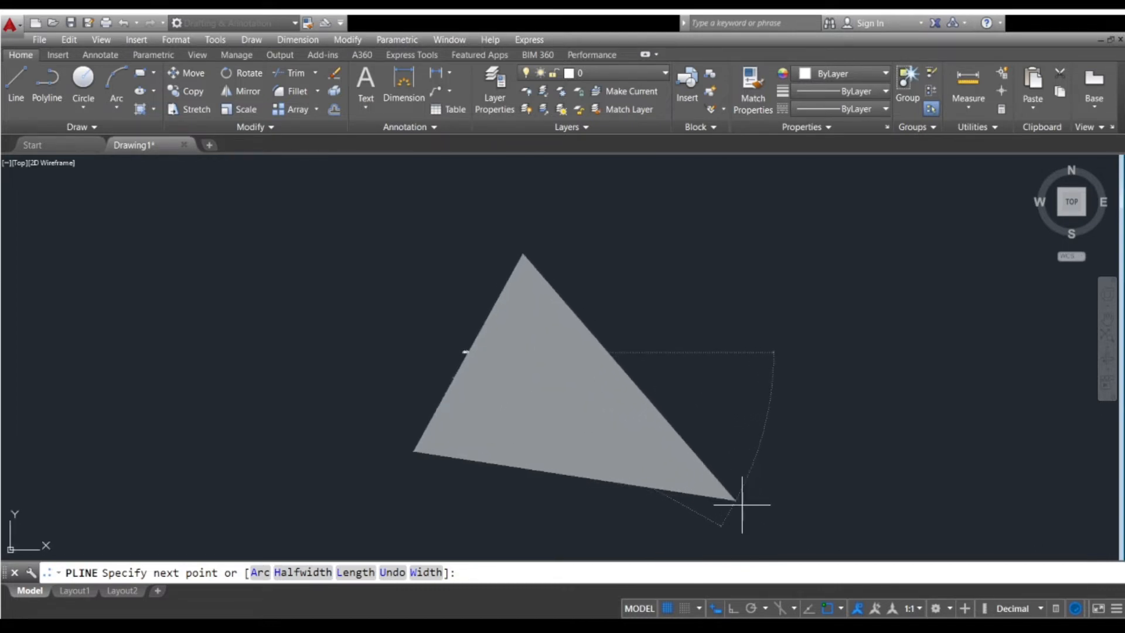
click(757, 517)
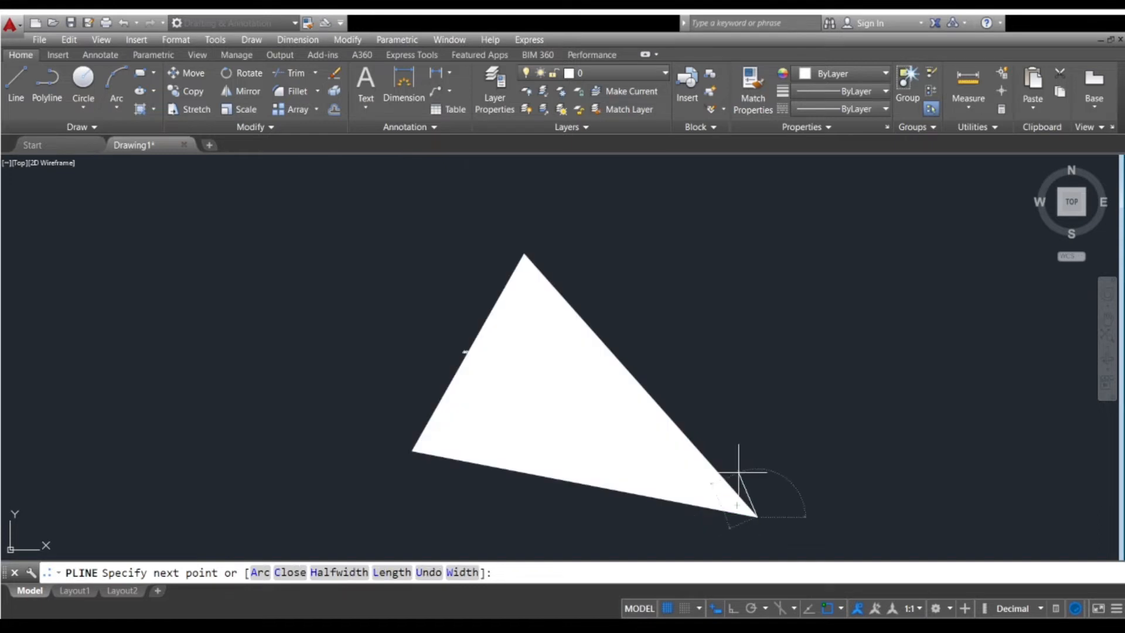
scroll(743, 480, down, 4)
key(Return)
scroll(744, 490, up, 4)
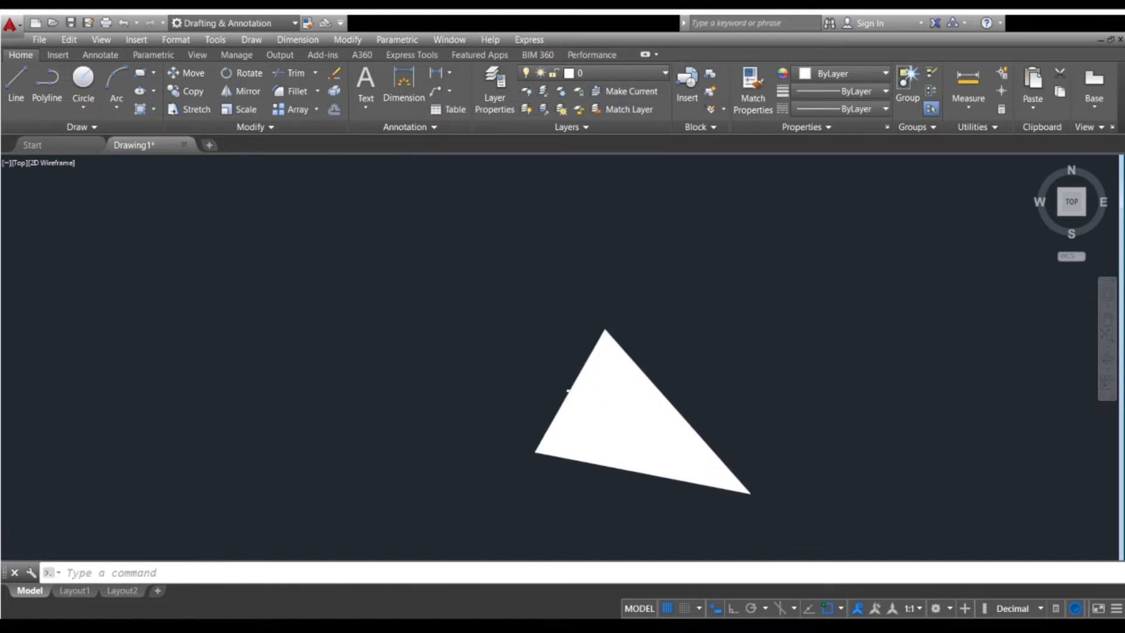
middle_drag(577, 427, 515, 376)
scroll(545, 350, up, 1)
scroll(551, 360, down, 3)
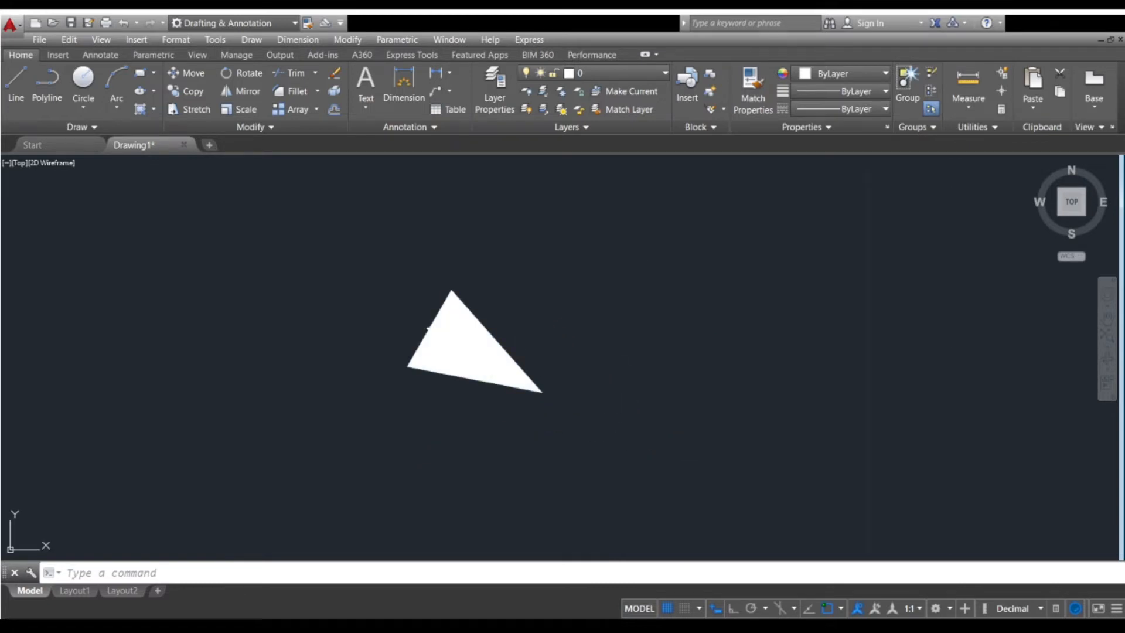
middle_drag(467, 350, 417, 377)
scroll(410, 352, up, 4)
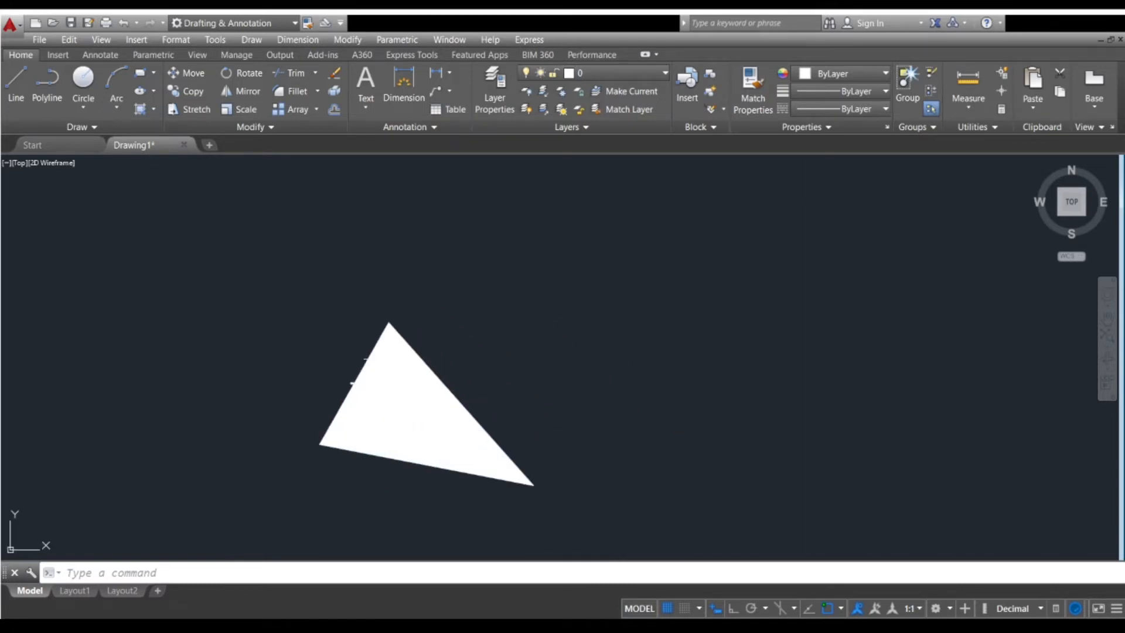
middle_drag(472, 403, 515, 344)
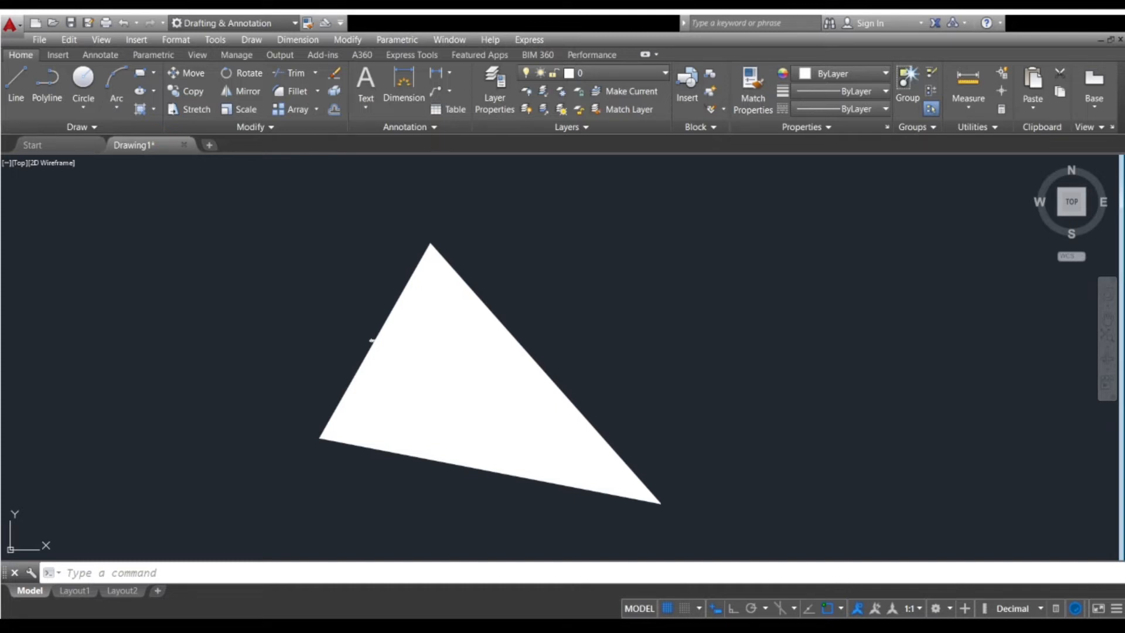
- Start a new polyline in an empty area and draw its first short segment with the Length option
text(pl)
key(Return)
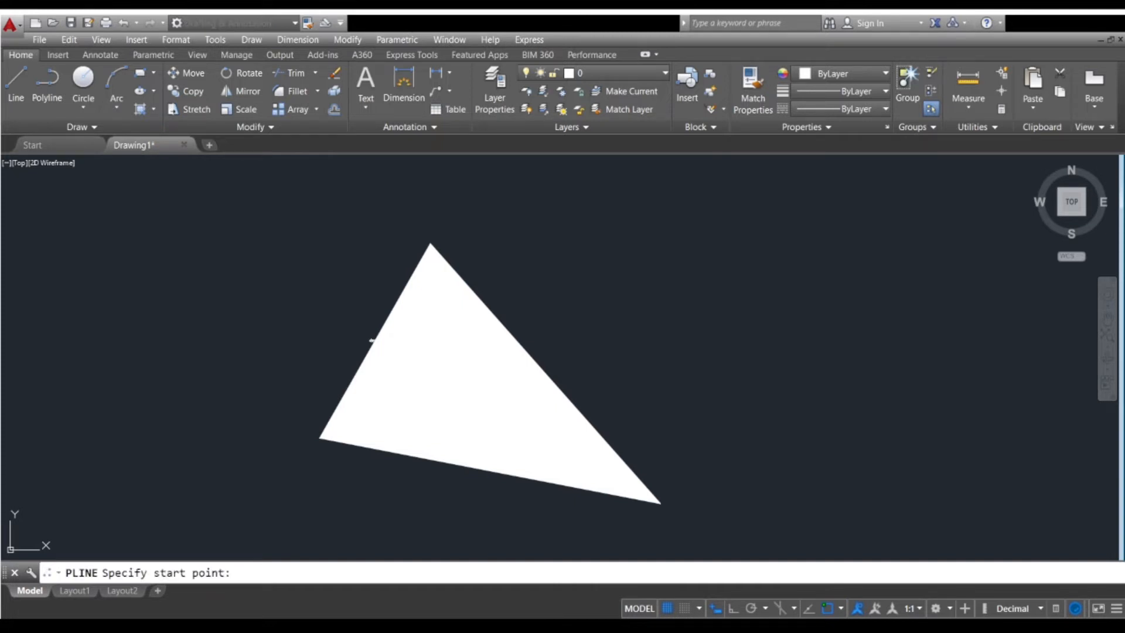
click(696, 402)
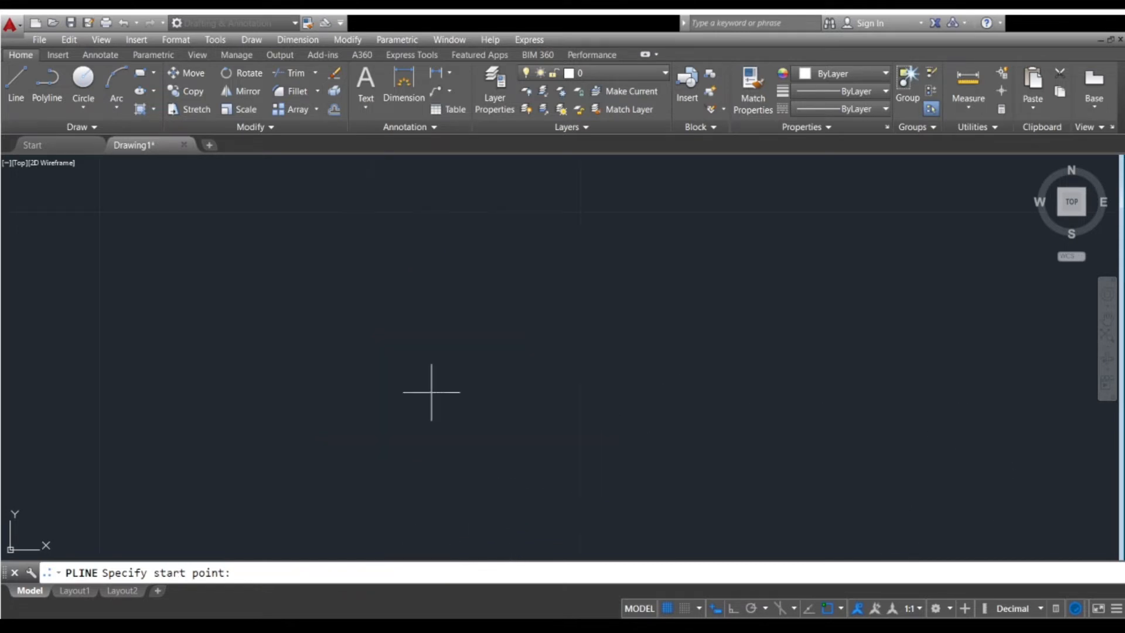
click(432, 391)
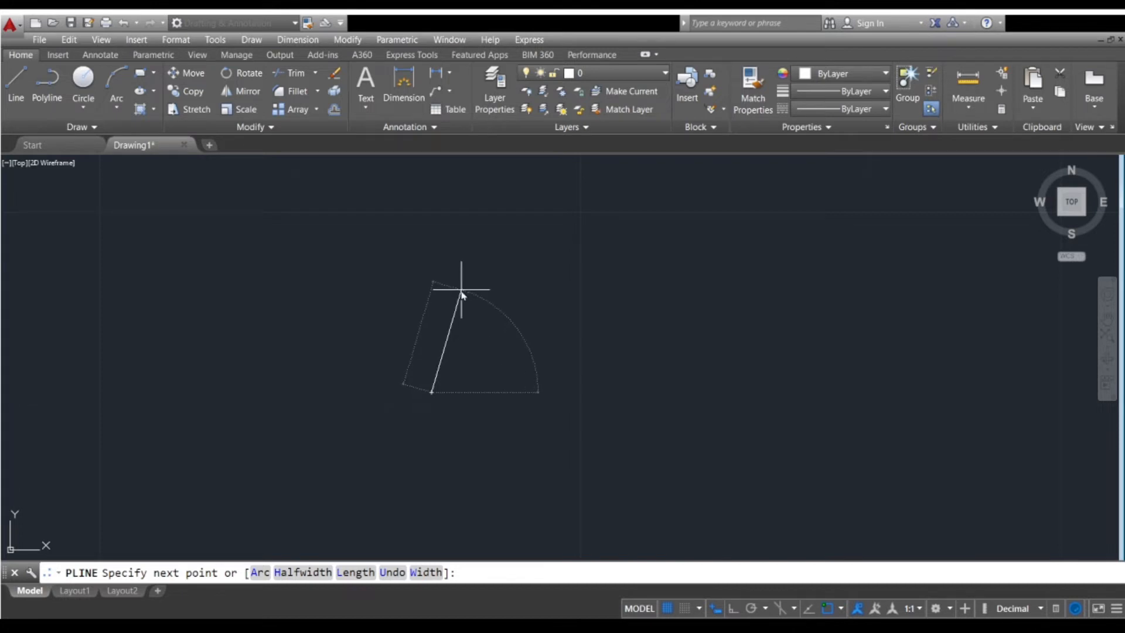
text(l)
key(Return)
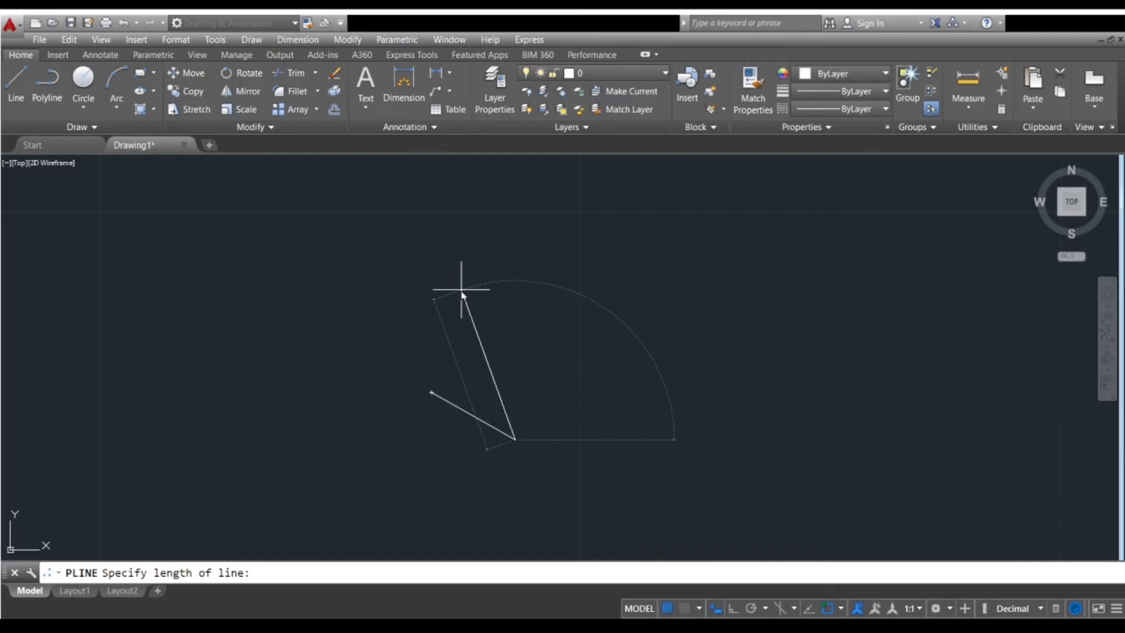
click(461, 295)
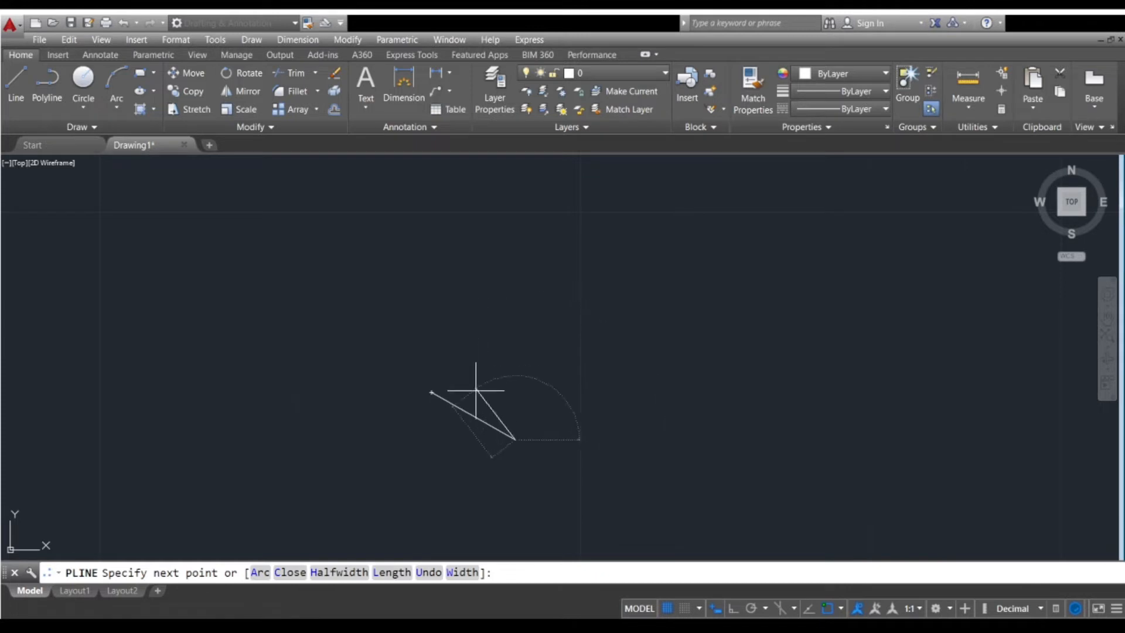
- Extend the polyline in the same direction with a much longer thin segment using the Length option
scroll(476, 390, up, 3)
scroll(476, 390, down, 4)
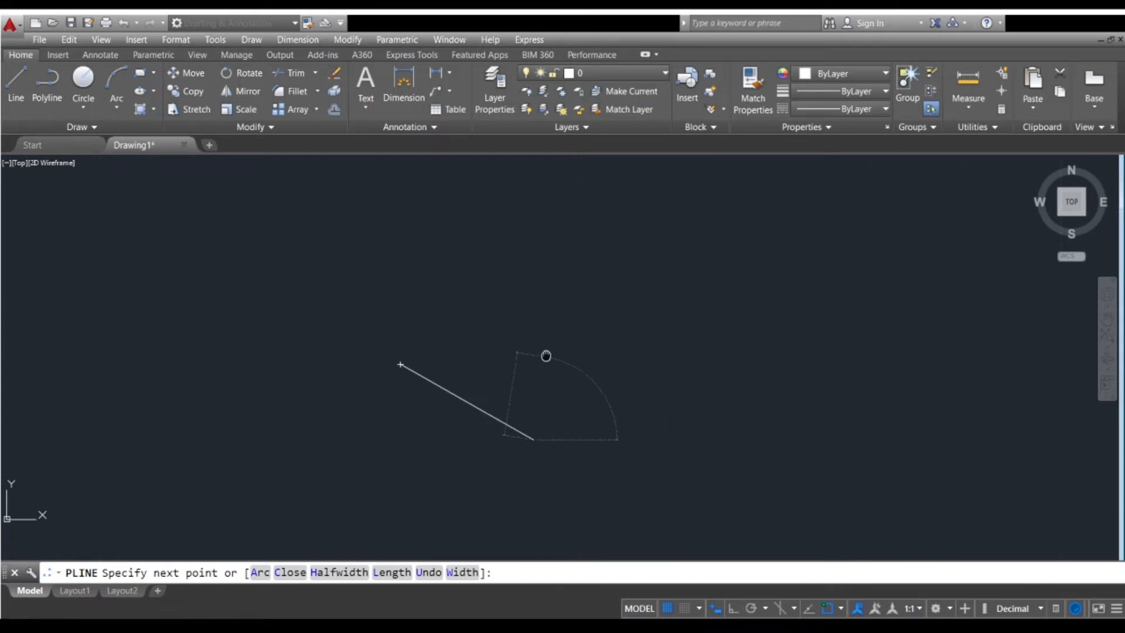
mouse_move(545, 354)
middle_down()
mouse_move(510, 289)
mouse_move(434, 279)
middle_up()
scroll(436, 279, down, 4)
middle_drag(576, 249, 504, 332)
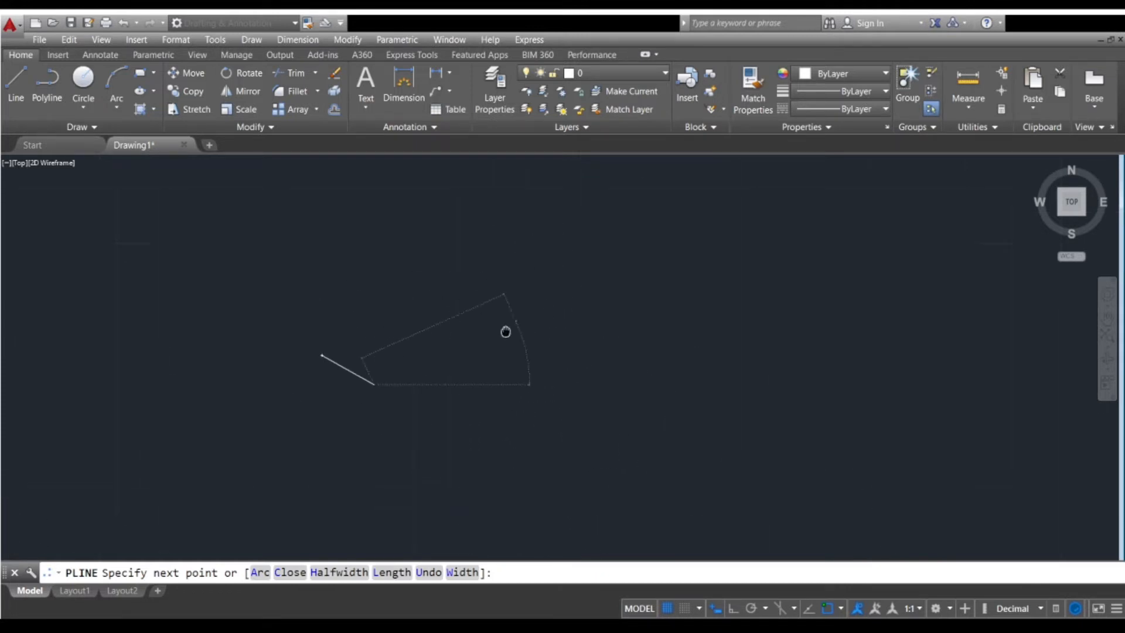
scroll(508, 332, down, 6)
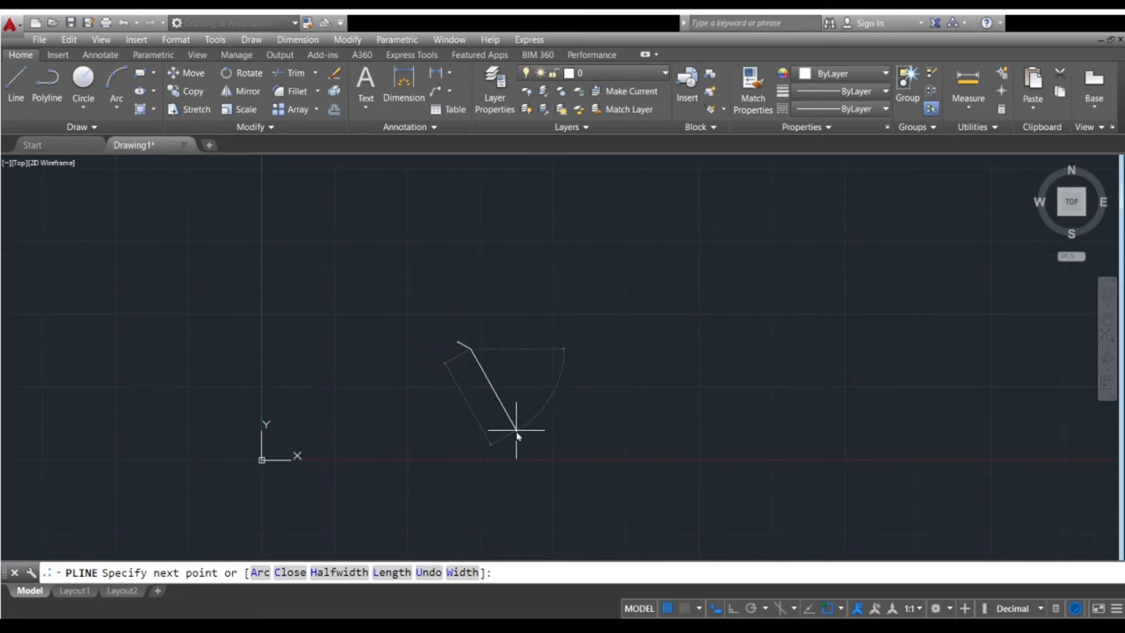
text(l)
key(Return)
text(50)
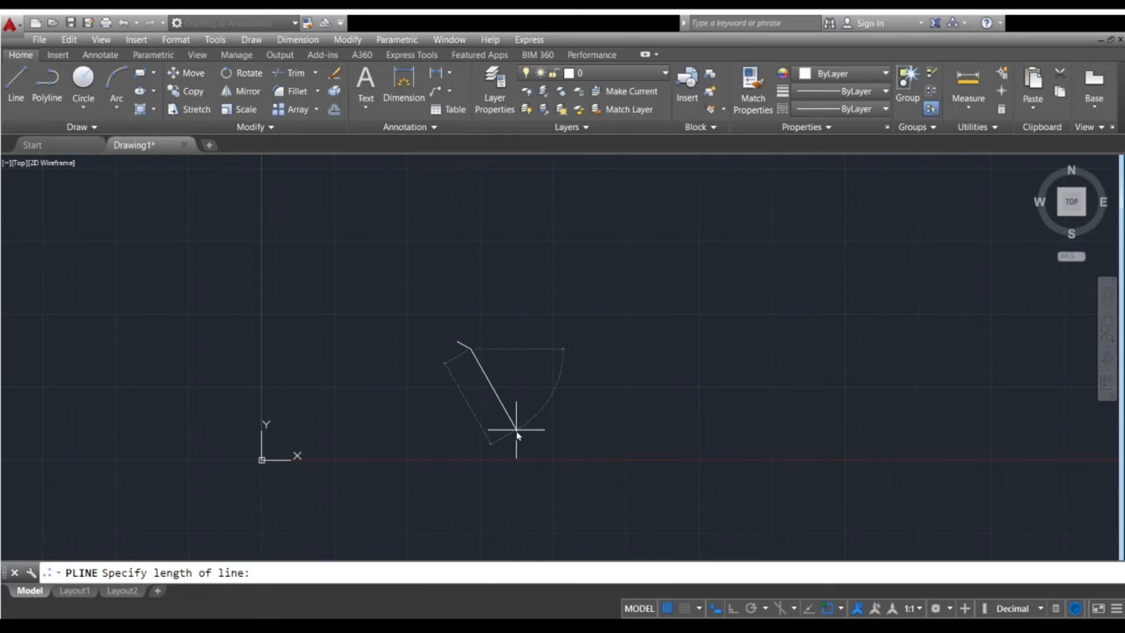
key(Return)
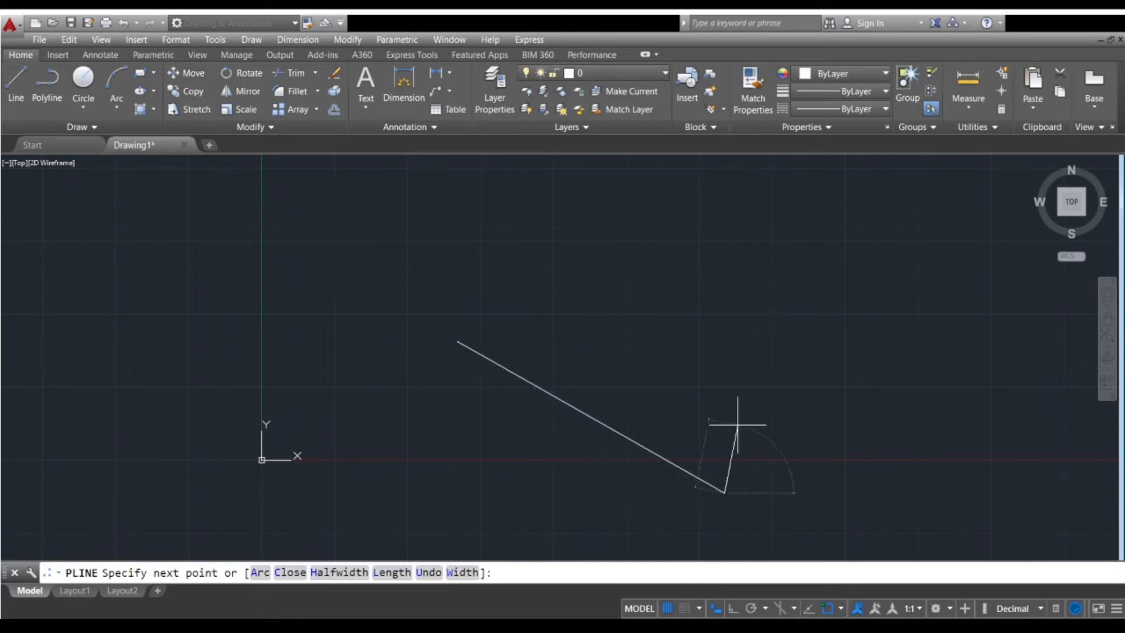
- Add a polyline segment rising to the right from the thin line's end, with starting width 30 and ending width 20
mouse_move(771, 440)
middle_down()
mouse_move(771, 384)
mouse_move(659, 386)
middle_up()
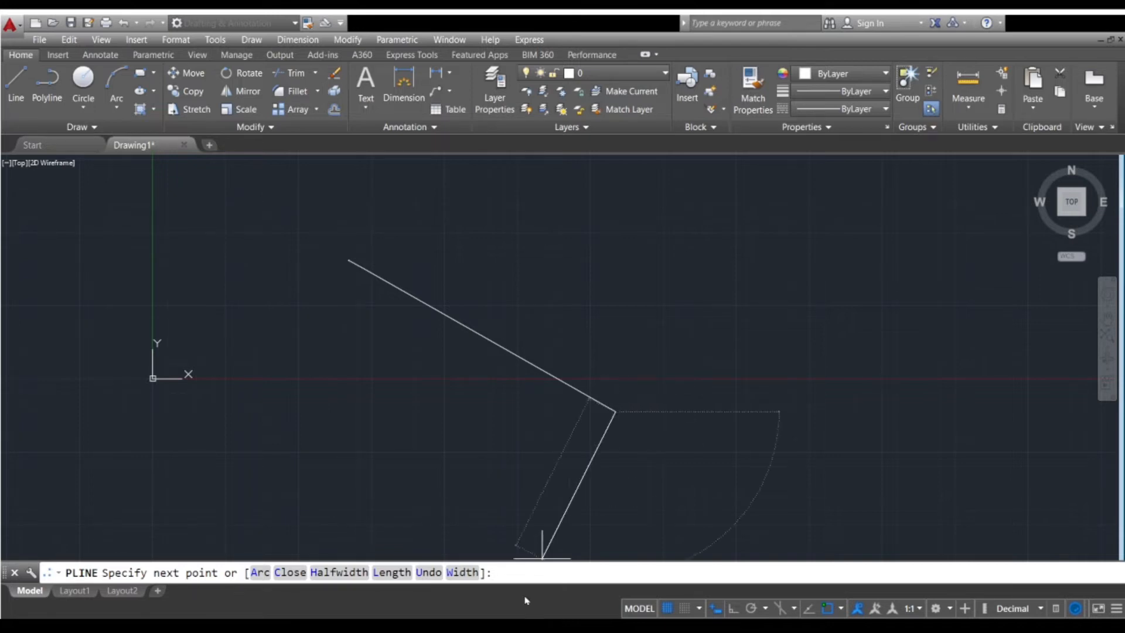
text(w)
key(Return)
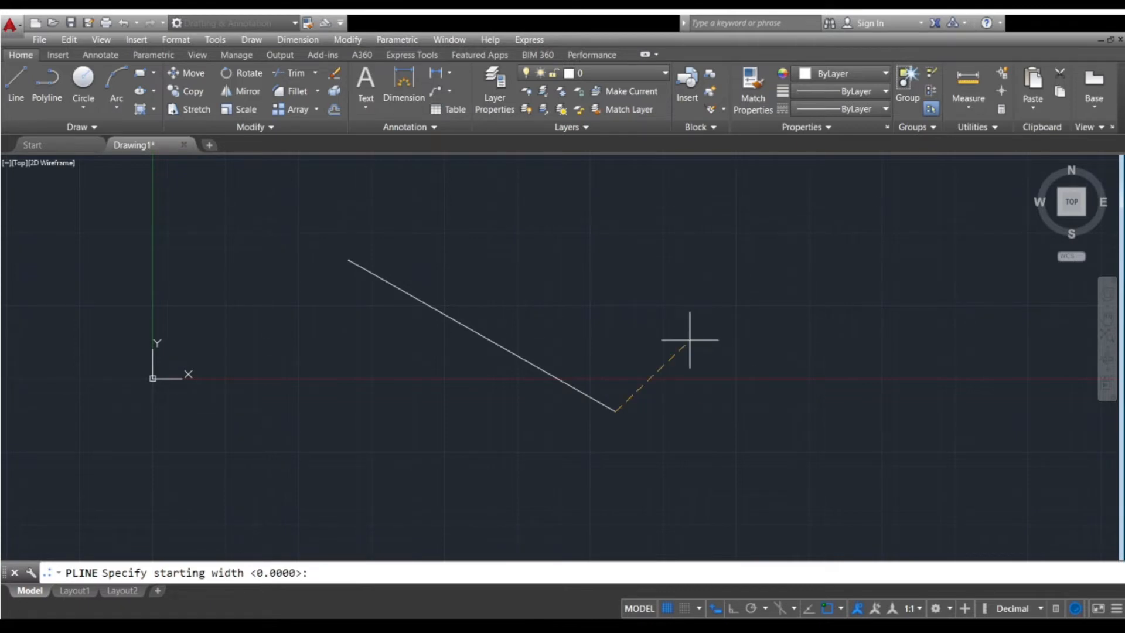
text(30)
key(Return)
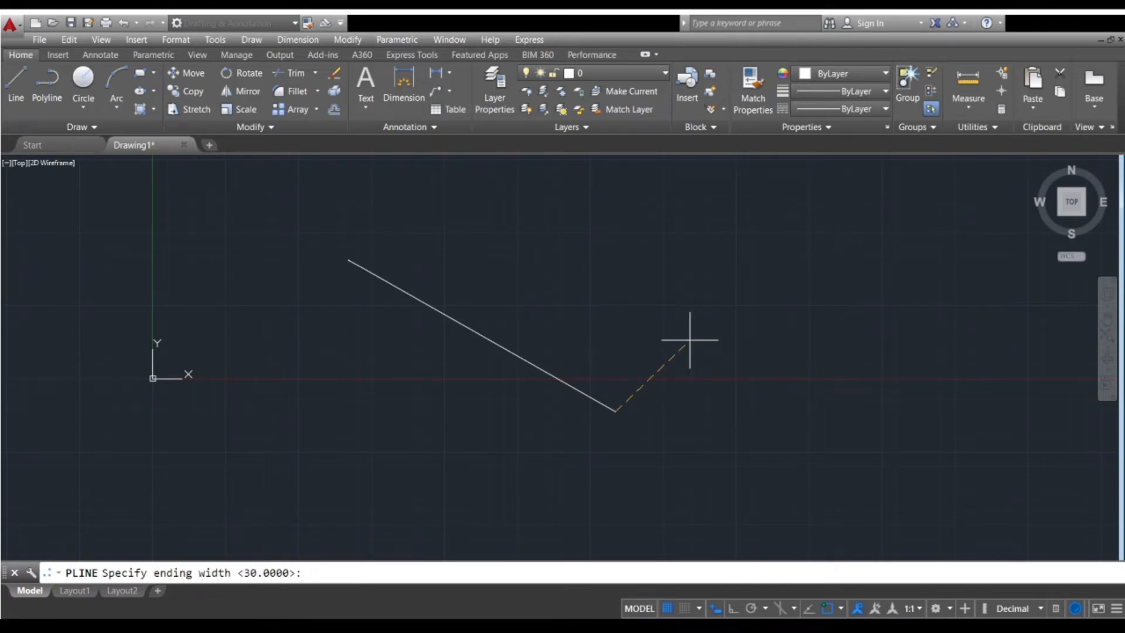
key(Return)
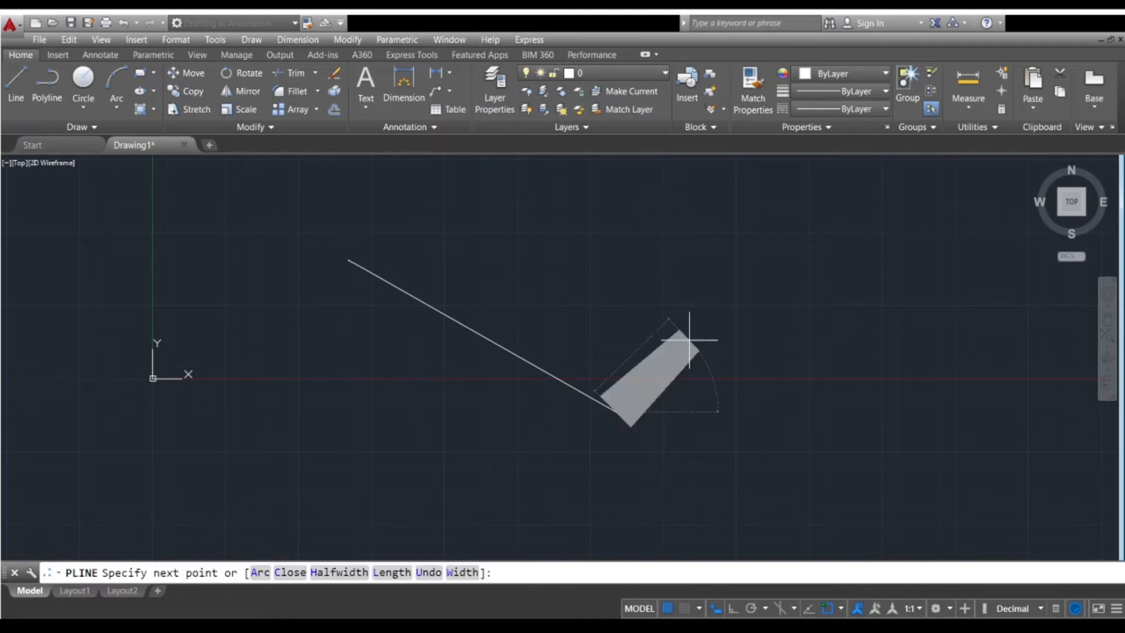
scroll(695, 331, up, 2)
scroll(727, 300, up, 2)
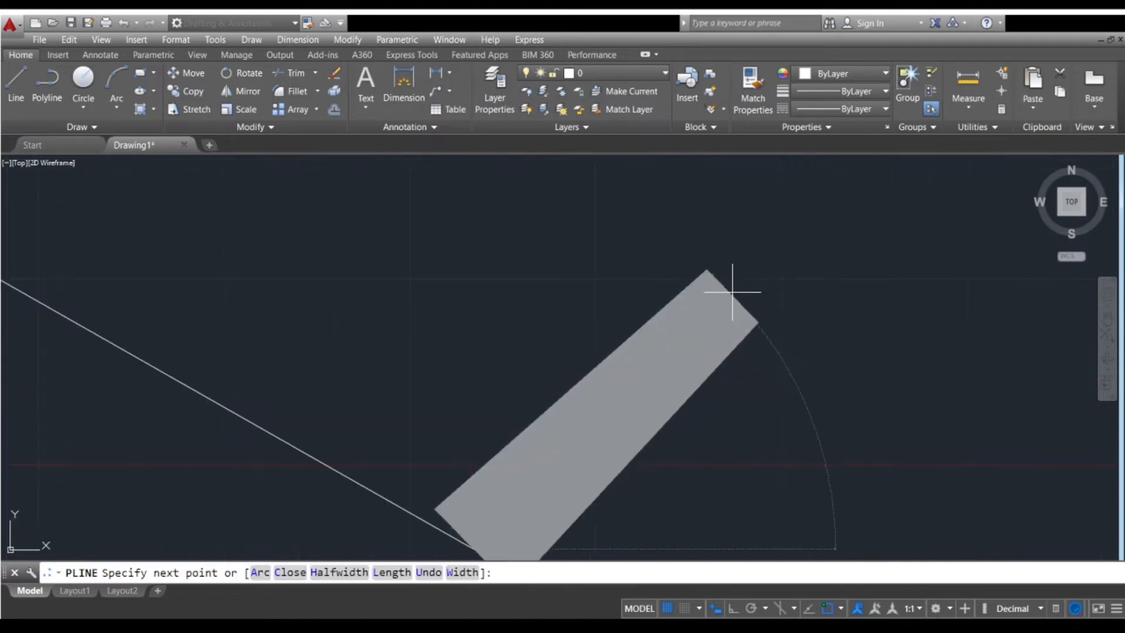
scroll(739, 287, down, 2)
middle_drag(736, 283, 643, 349)
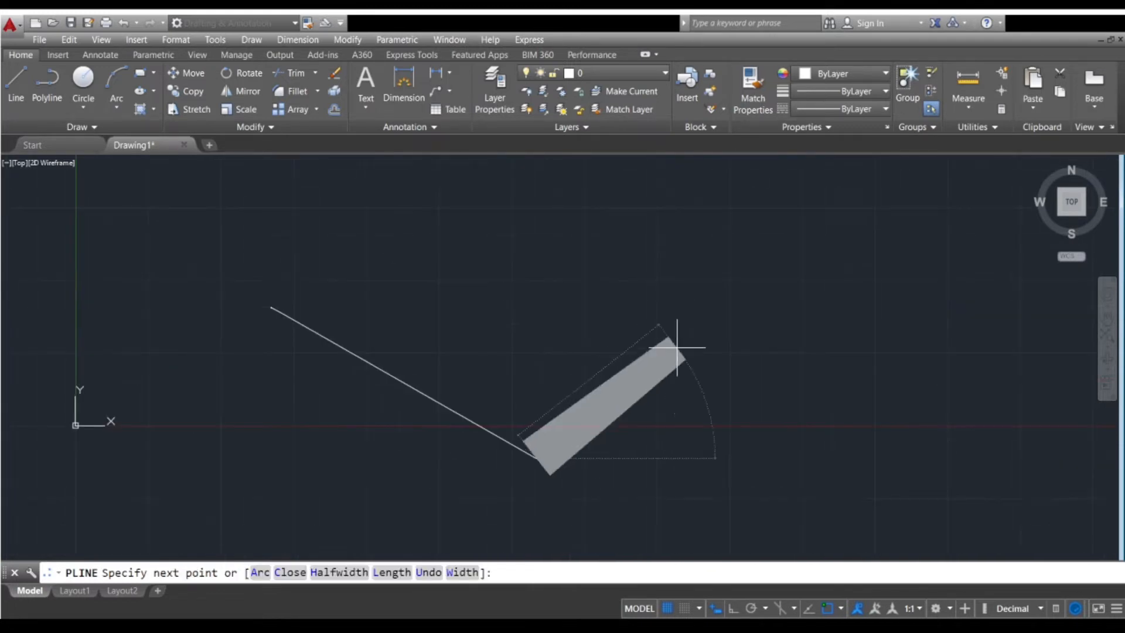
click(764, 330)
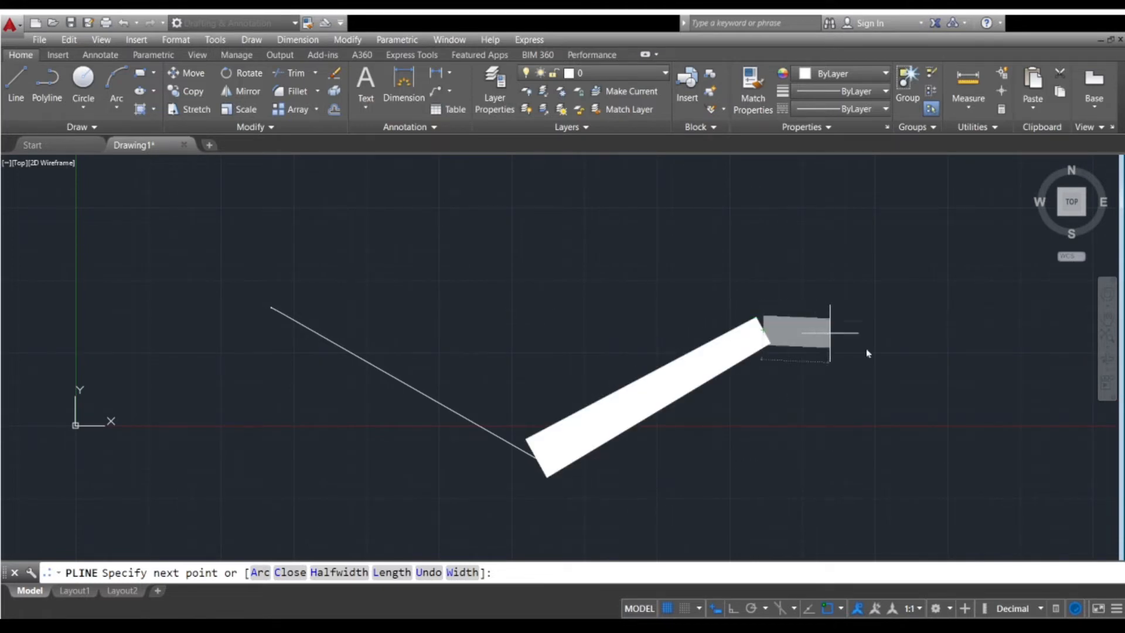
- Continue the polyline with three more wide segments turning clockwise: slightly down to the right, straight down, and back down to the left
click(924, 375)
click(926, 525)
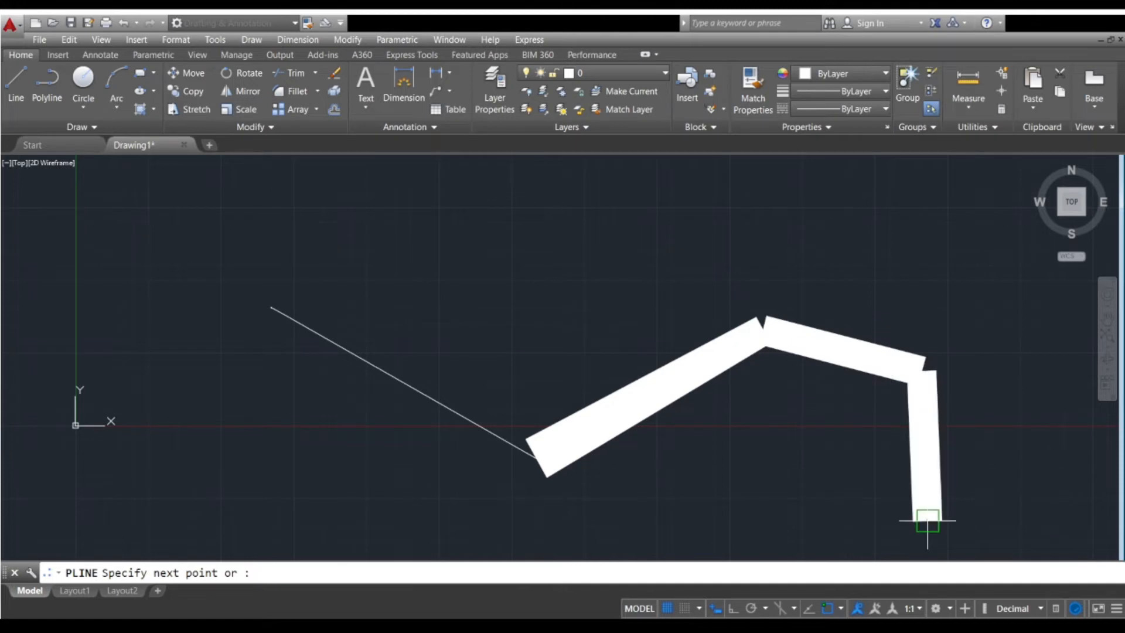
middle_drag(927, 526, 898, 382)
click(773, 482)
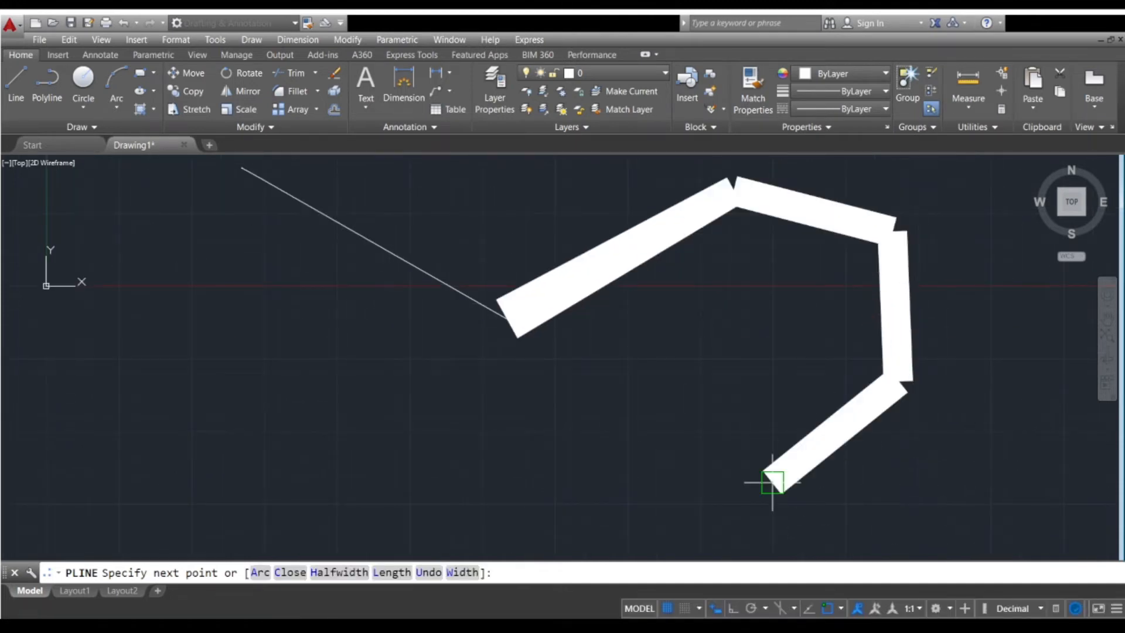
- Add a leftward segment tapering from half-width 10 to 5, and continue the narrower polyline up to the left
click(343, 573)
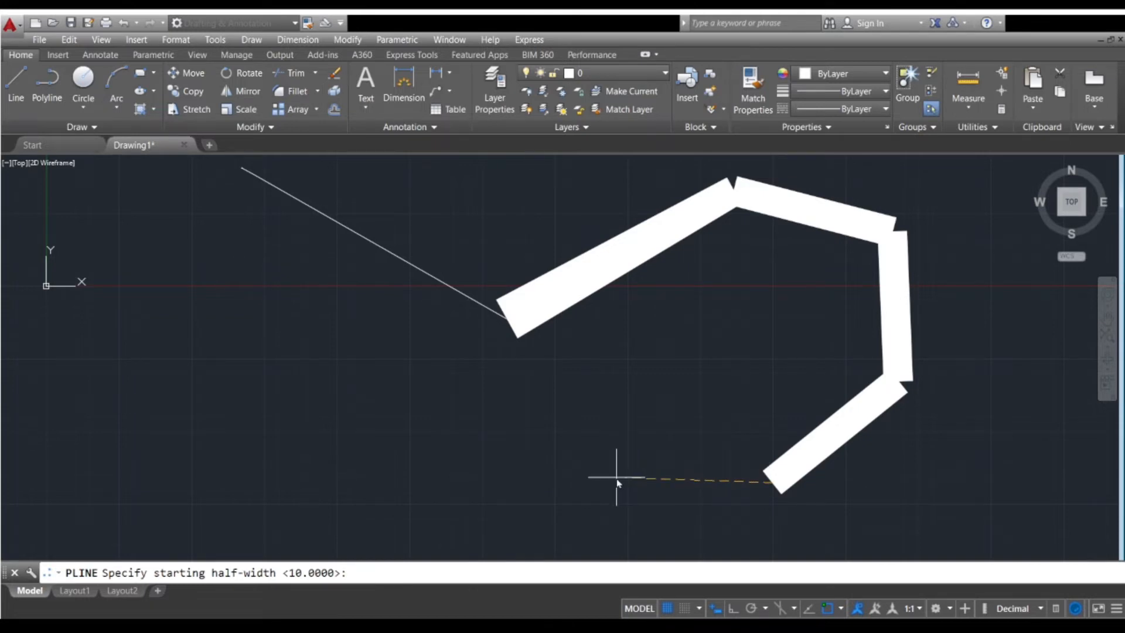
key(Return)
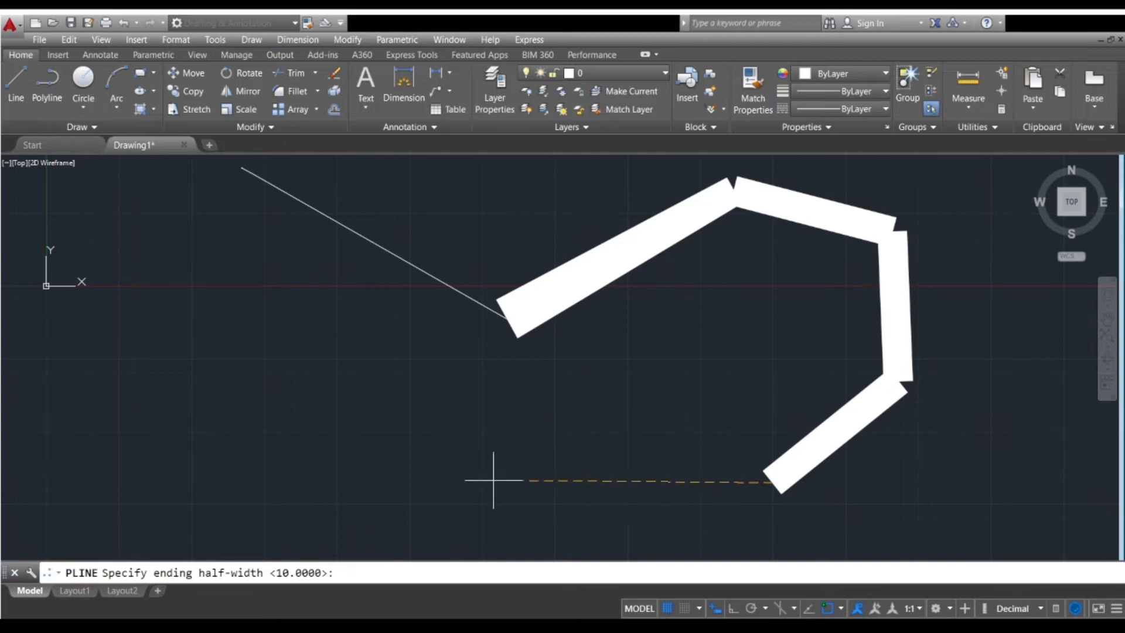
text(5)
key(Return)
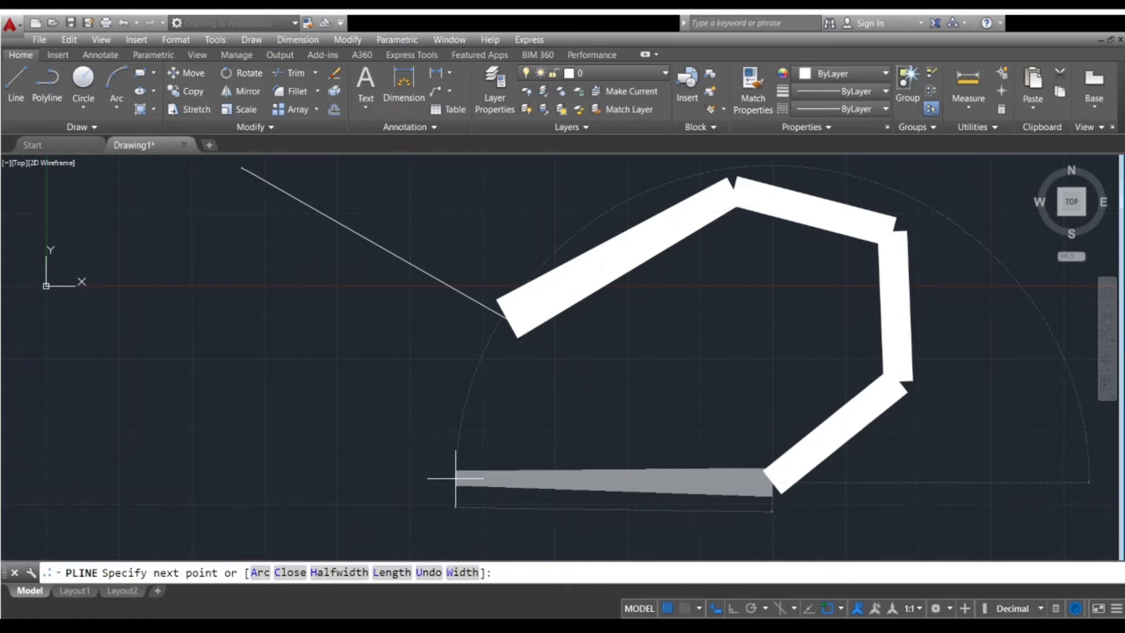
click(412, 476)
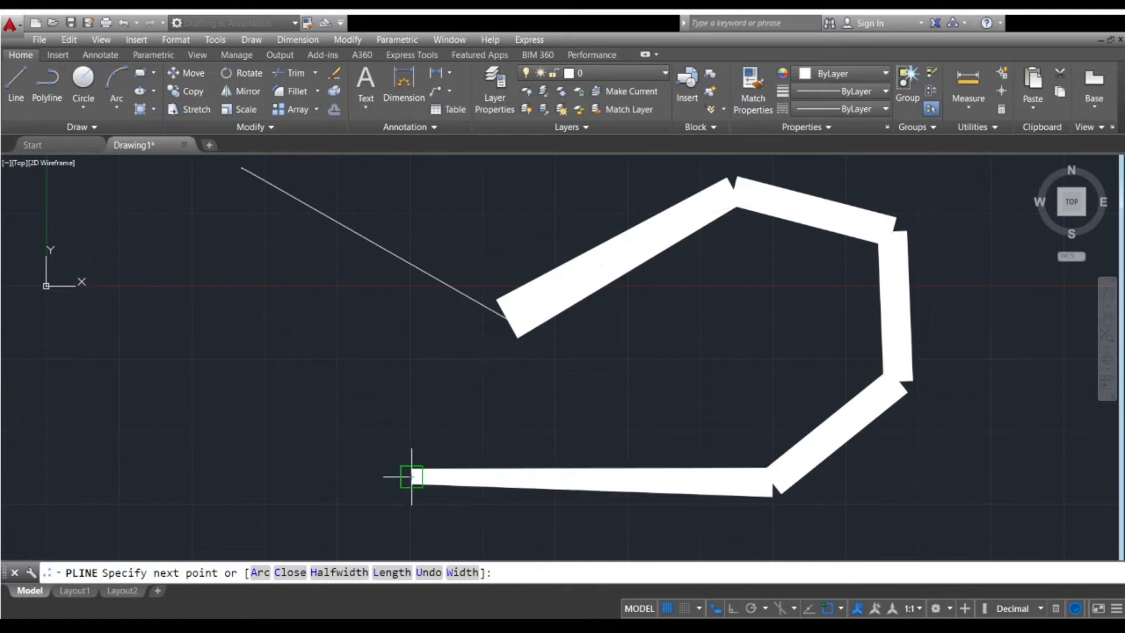
click(268, 411)
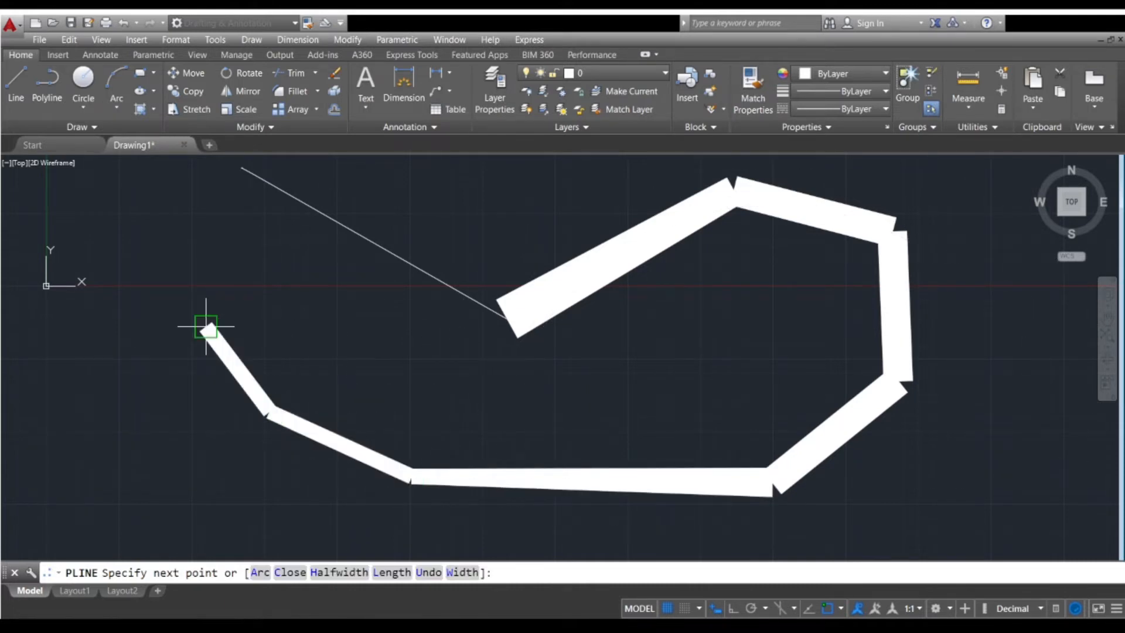
- Finish the wide polyline with one more short segment running down to the left
click(206, 326)
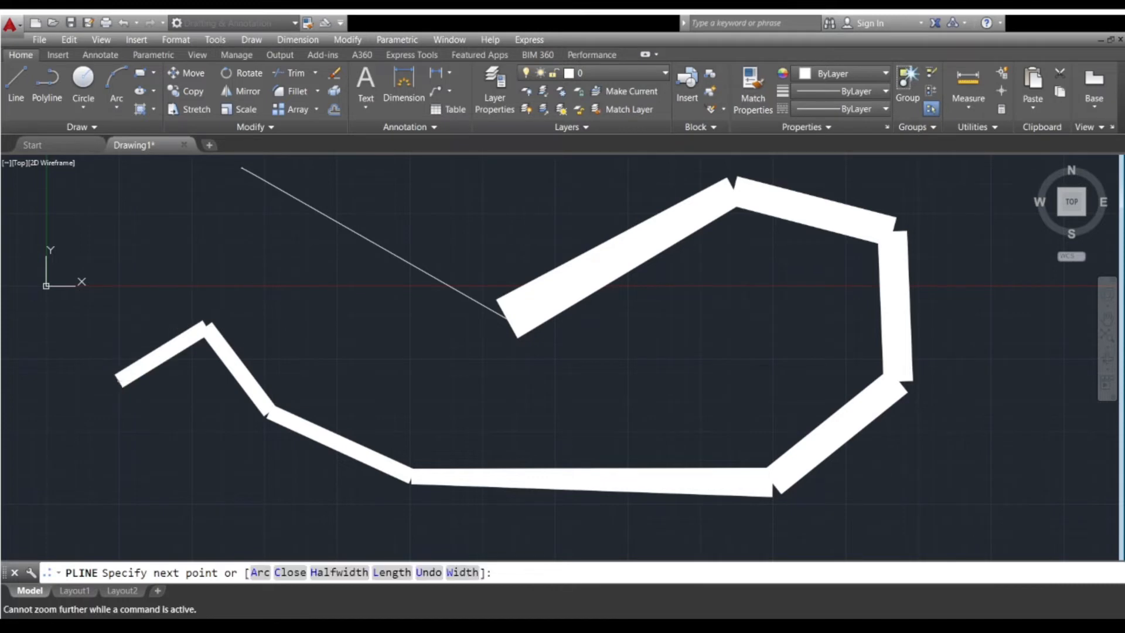
click(115, 381)
key(Return)
- Erase all objects in the drawing
scroll(125, 352, down, 5)
mouse_move(125, 352)
middle_down()
mouse_move(363, 454)
mouse_move(447, 428)
middle_up()
scroll(375, 460, up, 4)
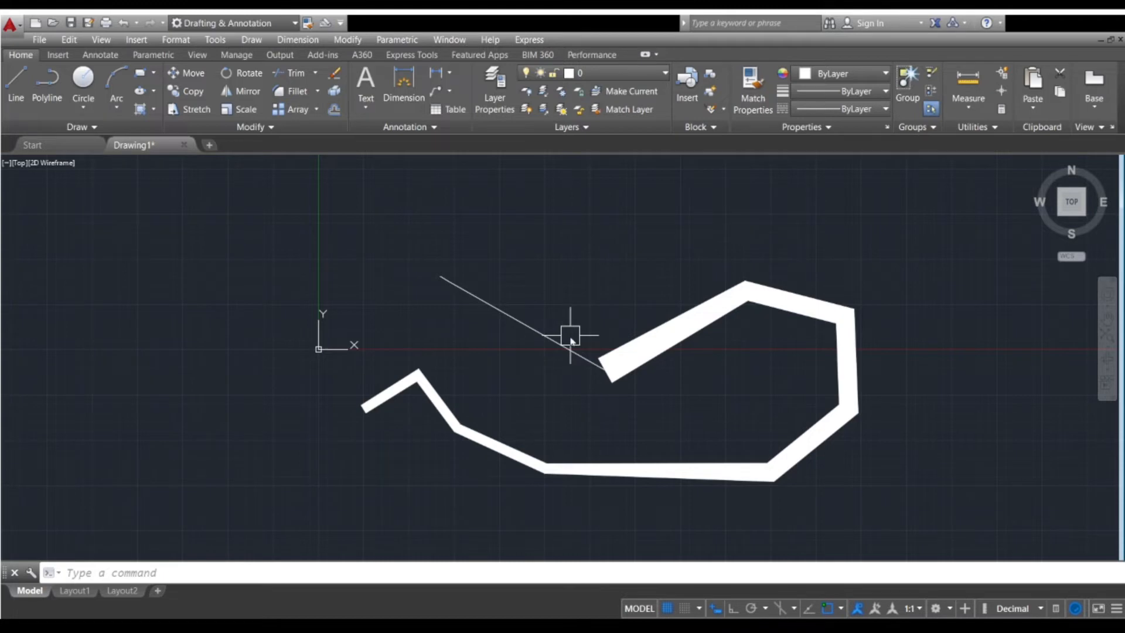
text(e)
key(Return)
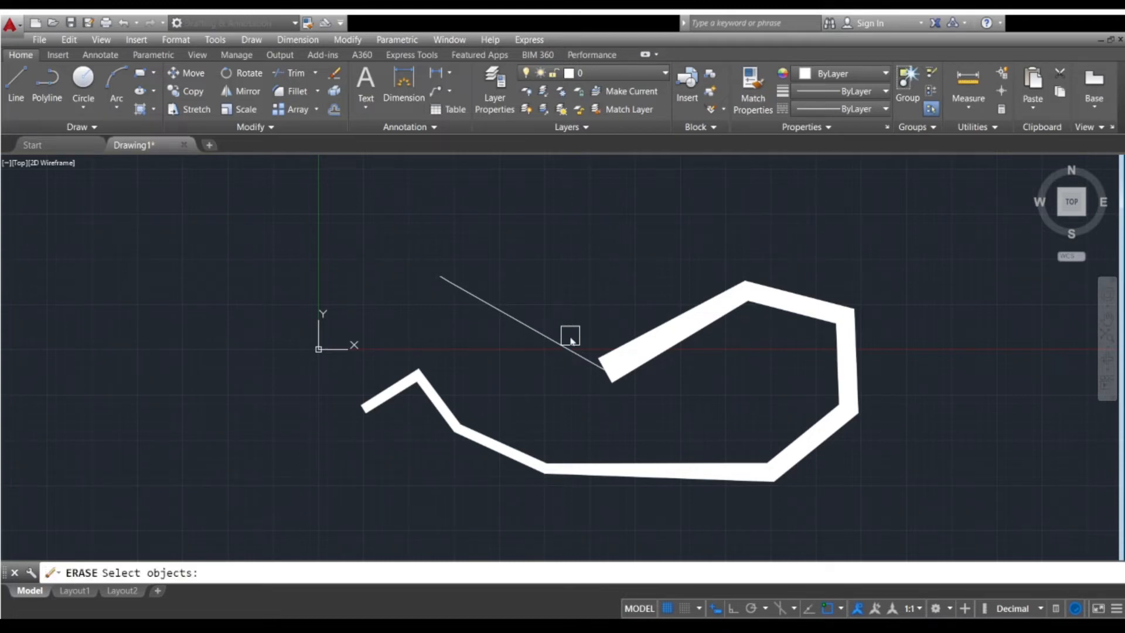
key(ctrl+a)
key(Return)
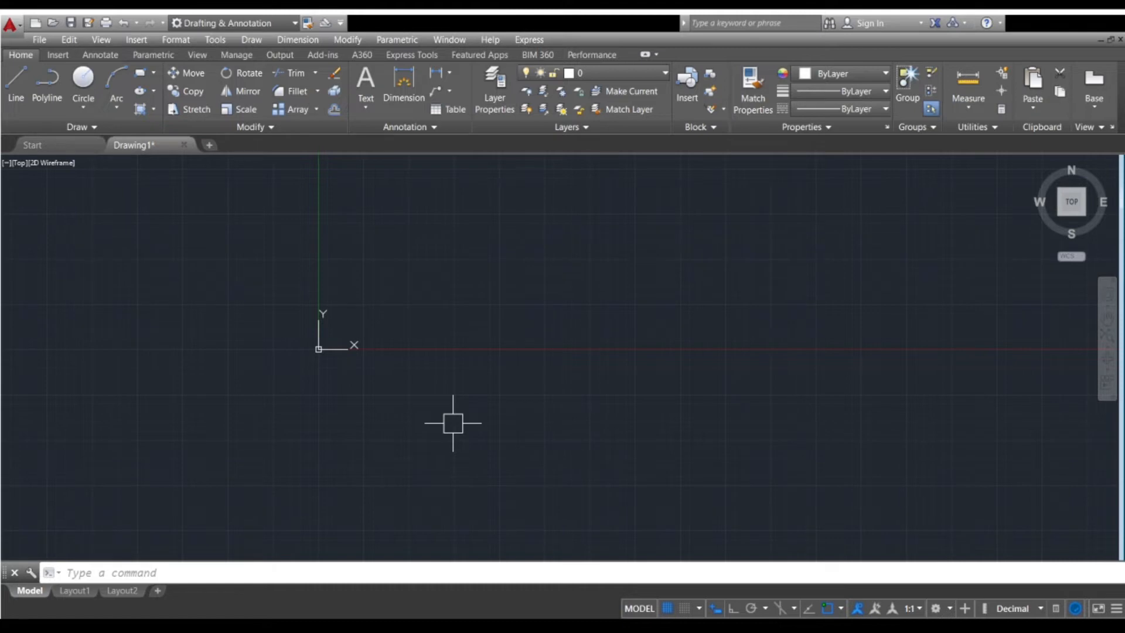
- Begin a multiline near the origin running slightly down to the right, slightly up to the right, and straight up
text(ml)
key(Return)
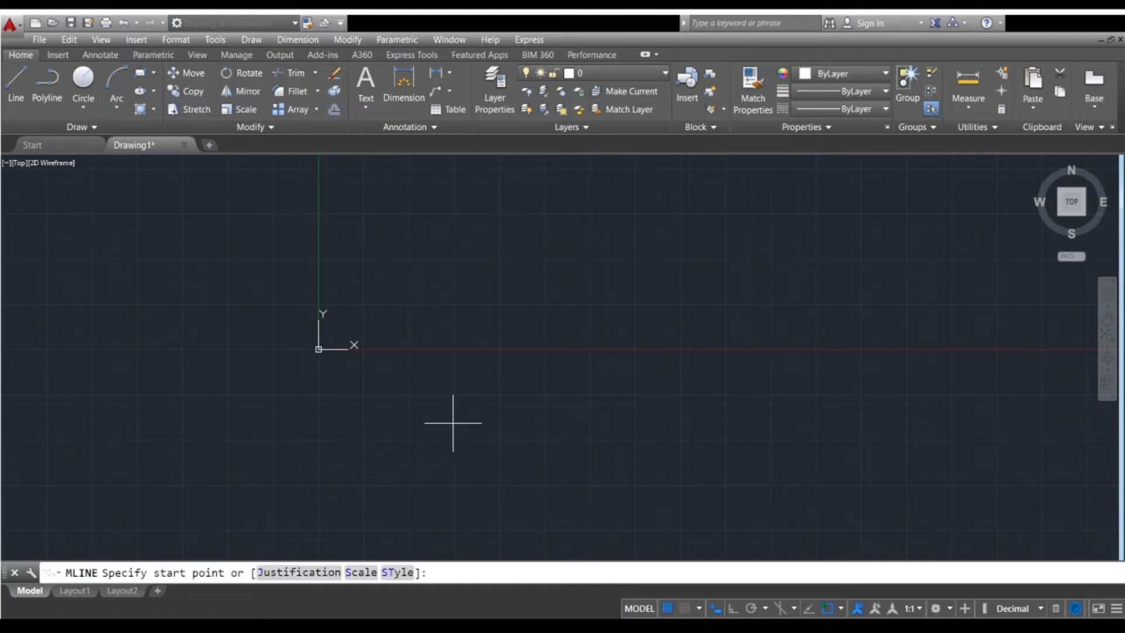
click(359, 287)
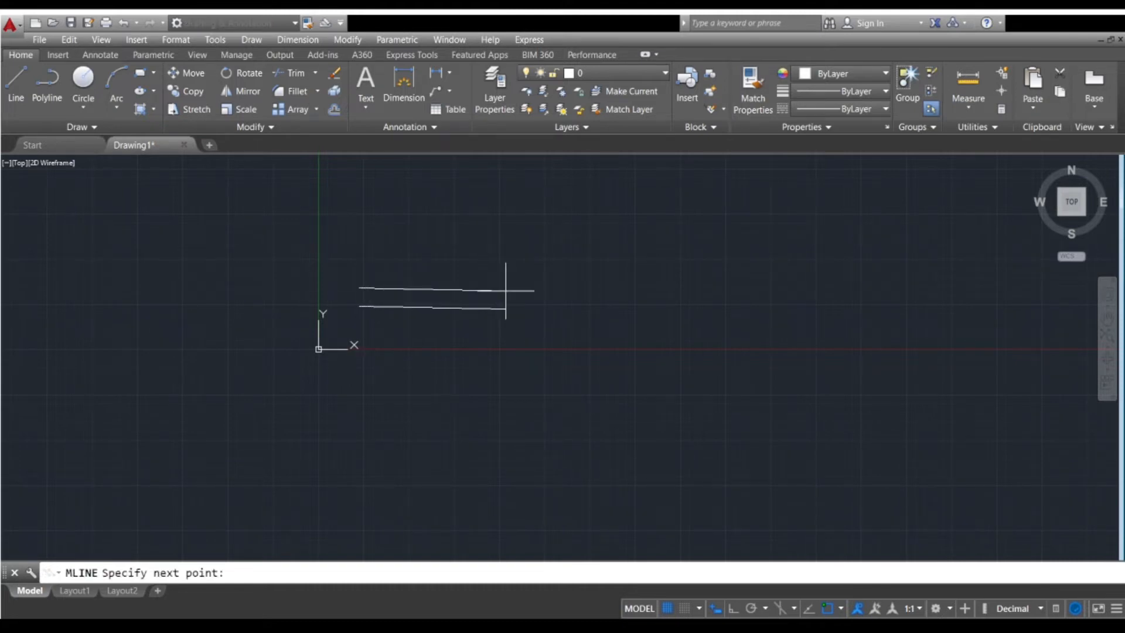
scroll(482, 290, up, 4)
scroll(510, 309, up, 1)
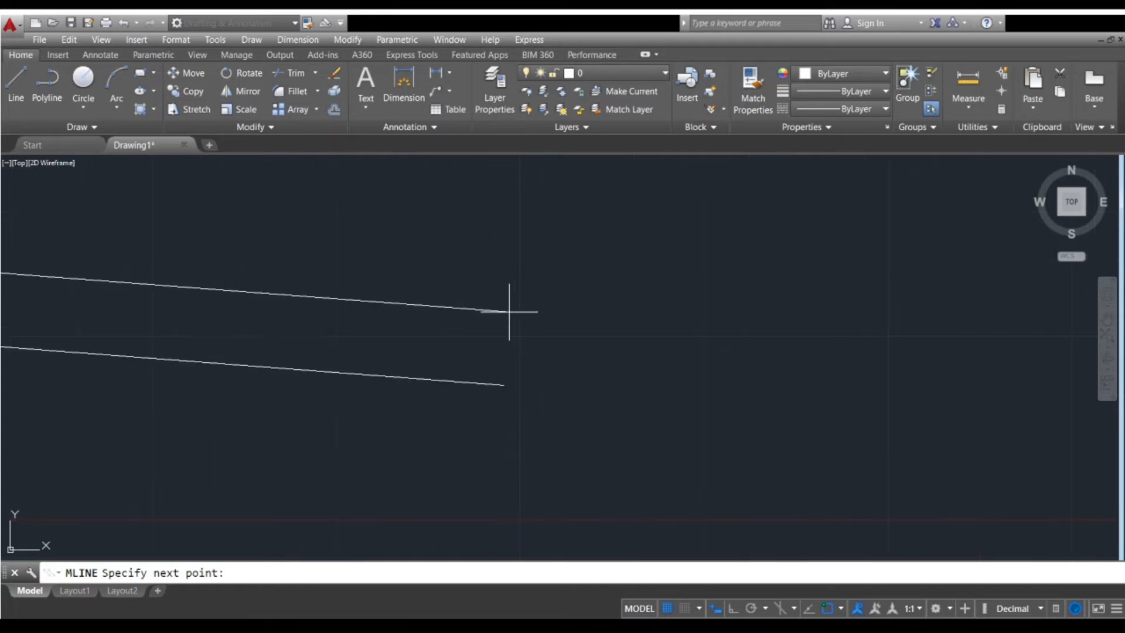
scroll(510, 309, down, 3)
click(541, 332)
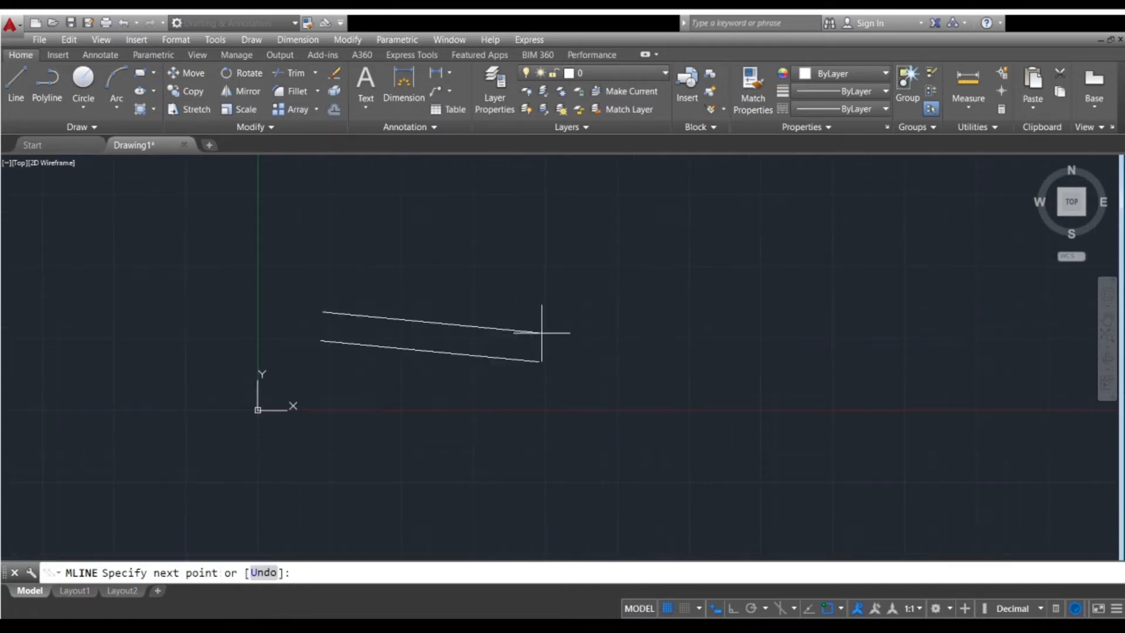
scroll(656, 315, up, 4)
scroll(633, 354, down, 4)
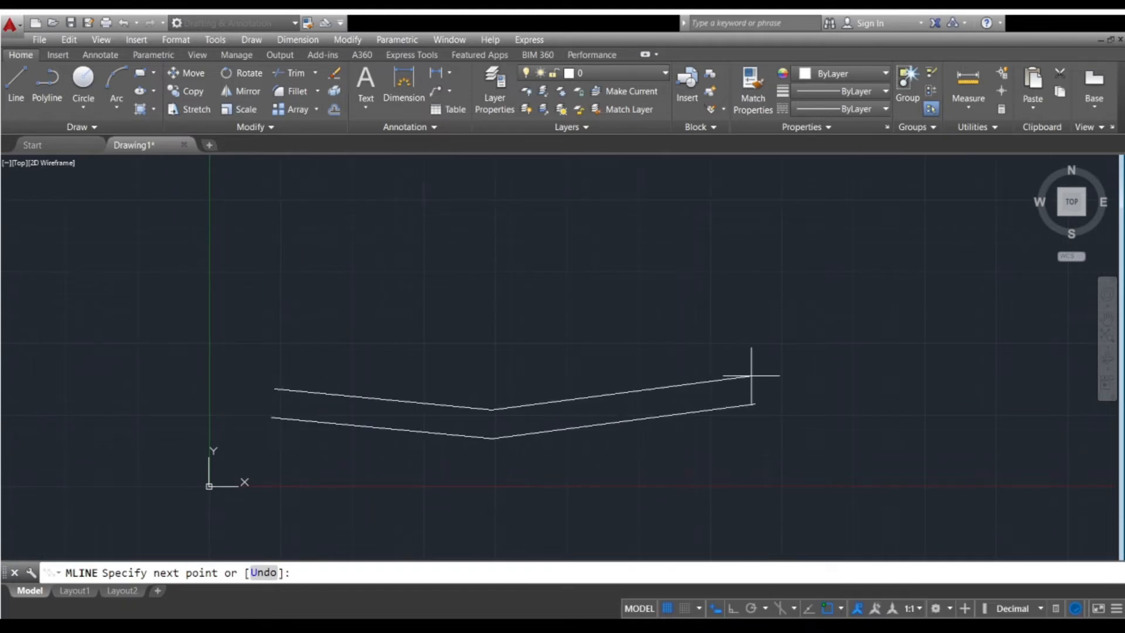
click(751, 374)
click(753, 269)
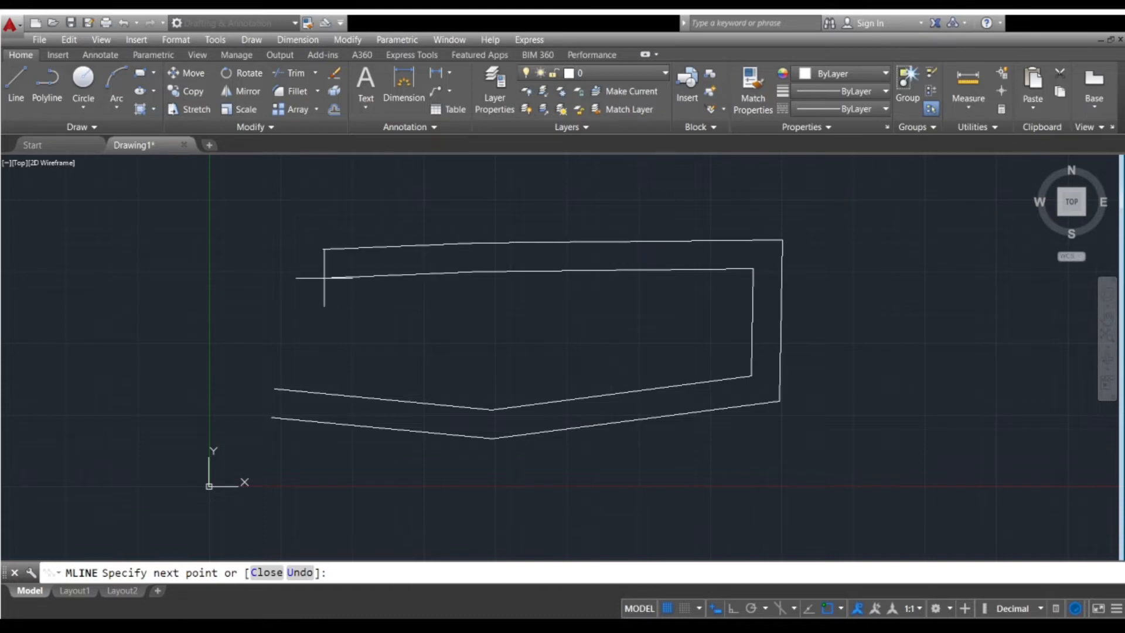
- Continue the multiline with a long run left past the Y axis, a segment up, and a short segment back to the right
scroll(352, 276, down, 4)
middle_drag(352, 275, 608, 380)
scroll(567, 382, up, 4)
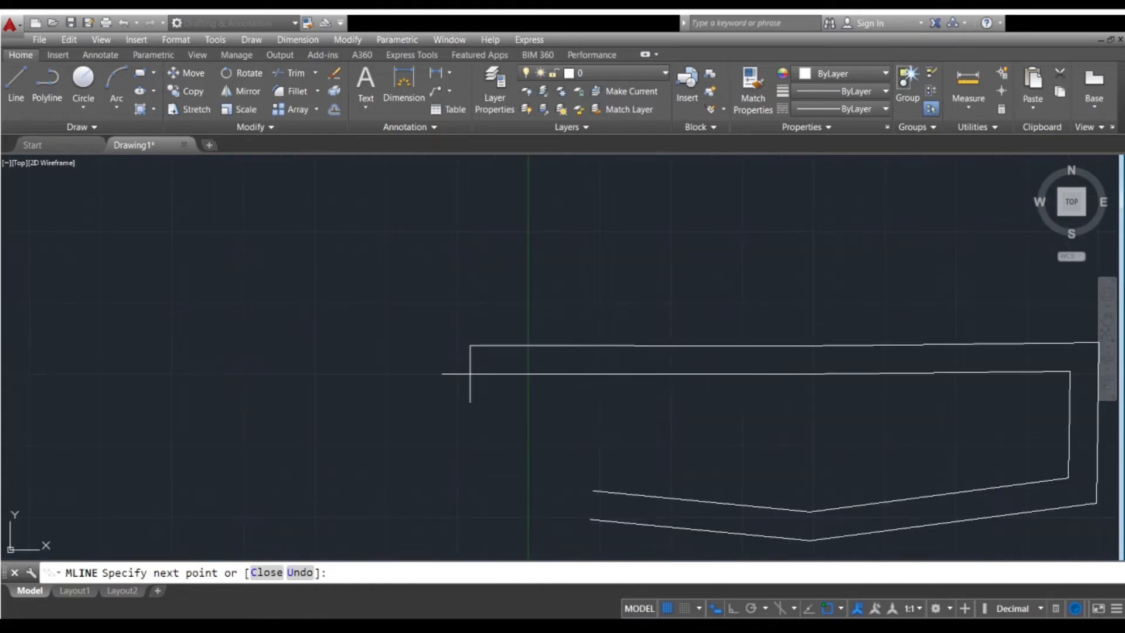
click(415, 378)
click(383, 242)
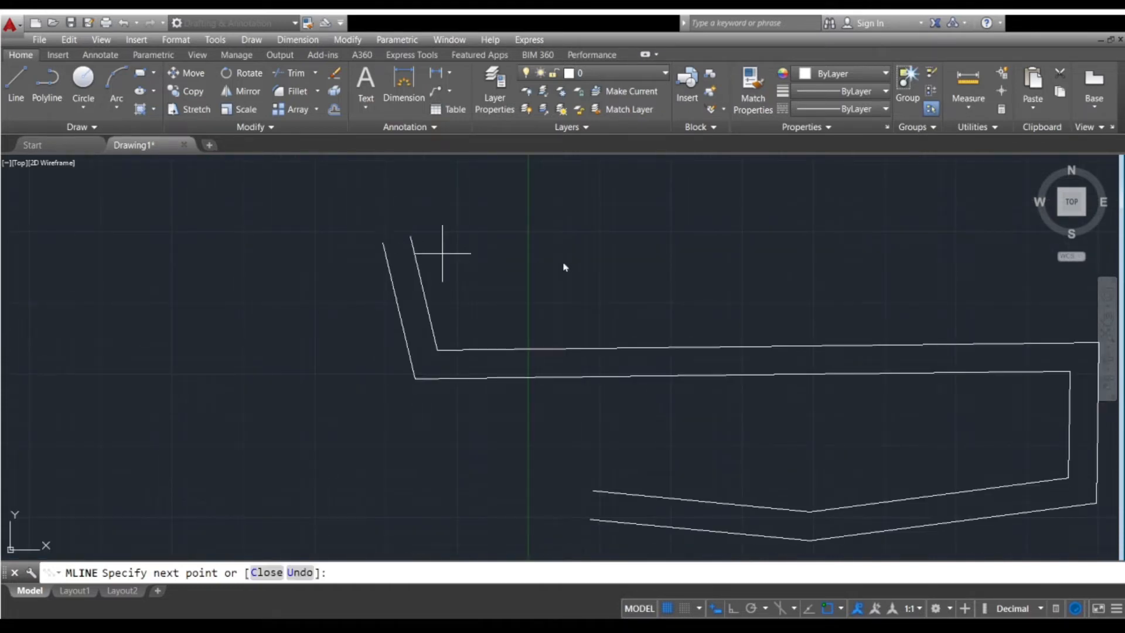
scroll(565, 266, up, 2)
middle_drag(565, 266, 462, 323)
click(573, 274)
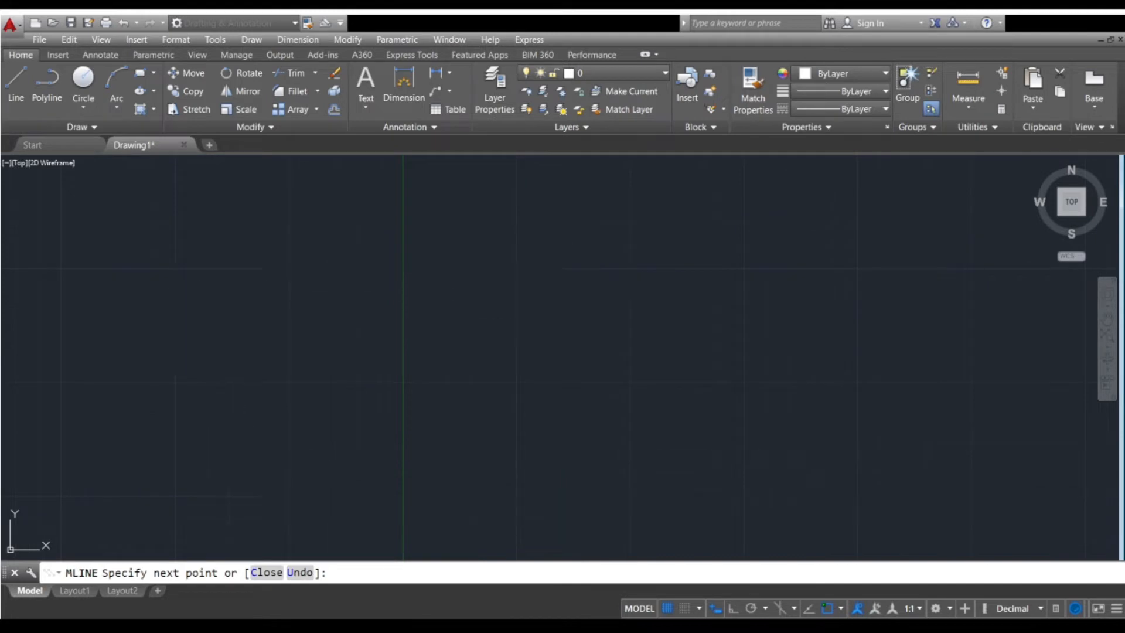
- Extend the multiline far to the right, bend it down steeply, and finish it with a run up to the right
scroll(751, 286, down, 3)
middle_drag(811, 286, 594, 292)
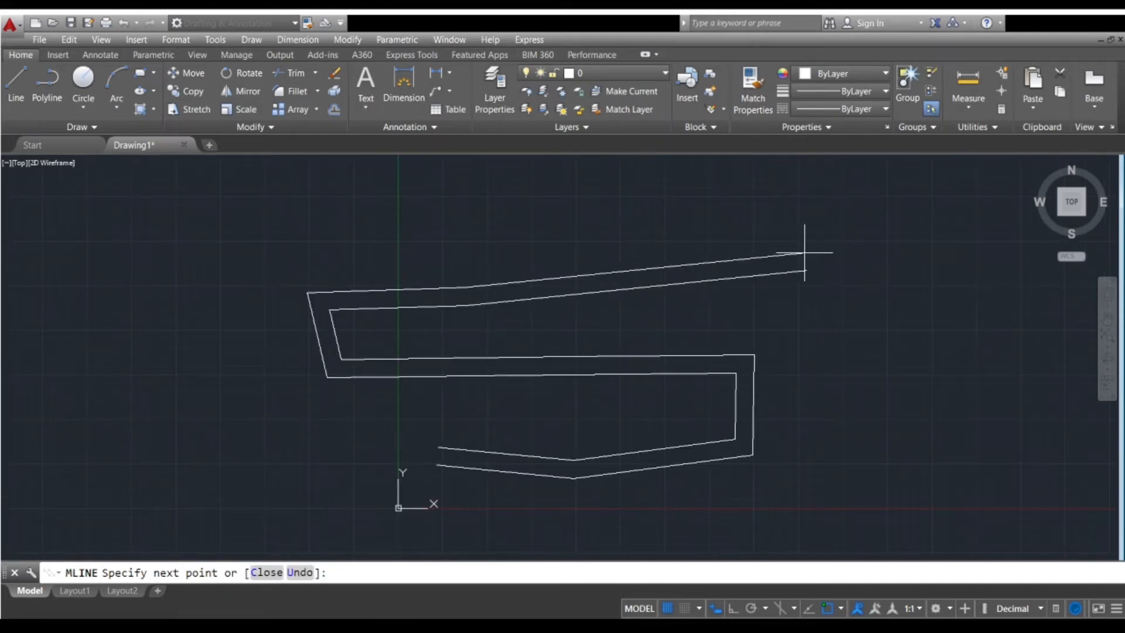
click(803, 253)
click(895, 288)
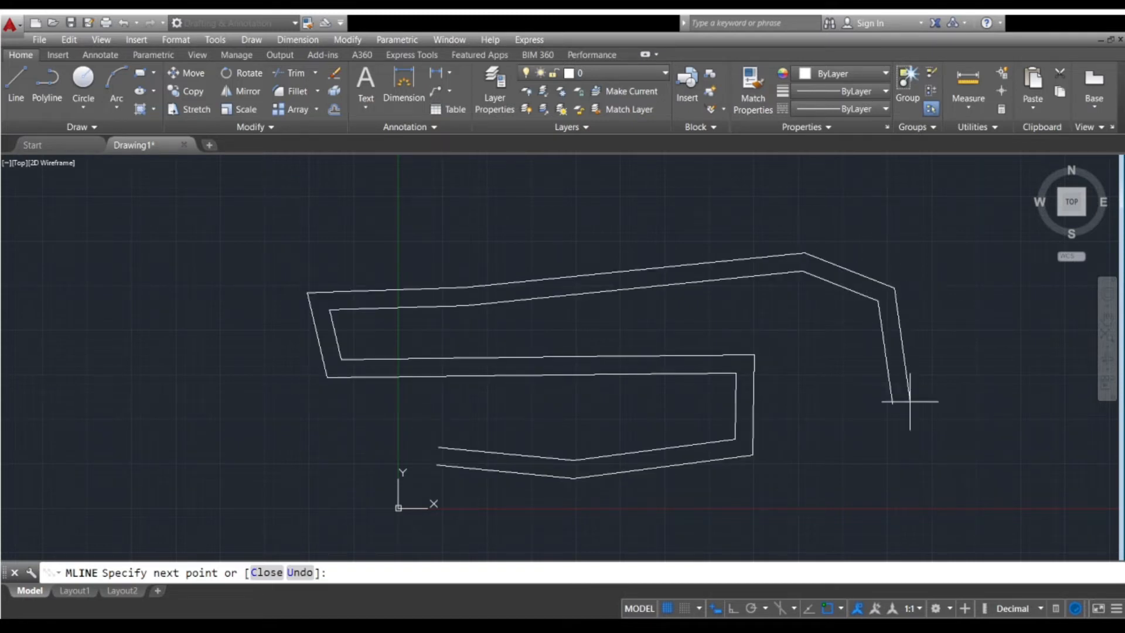
click(911, 402)
scroll(963, 381, down, 2)
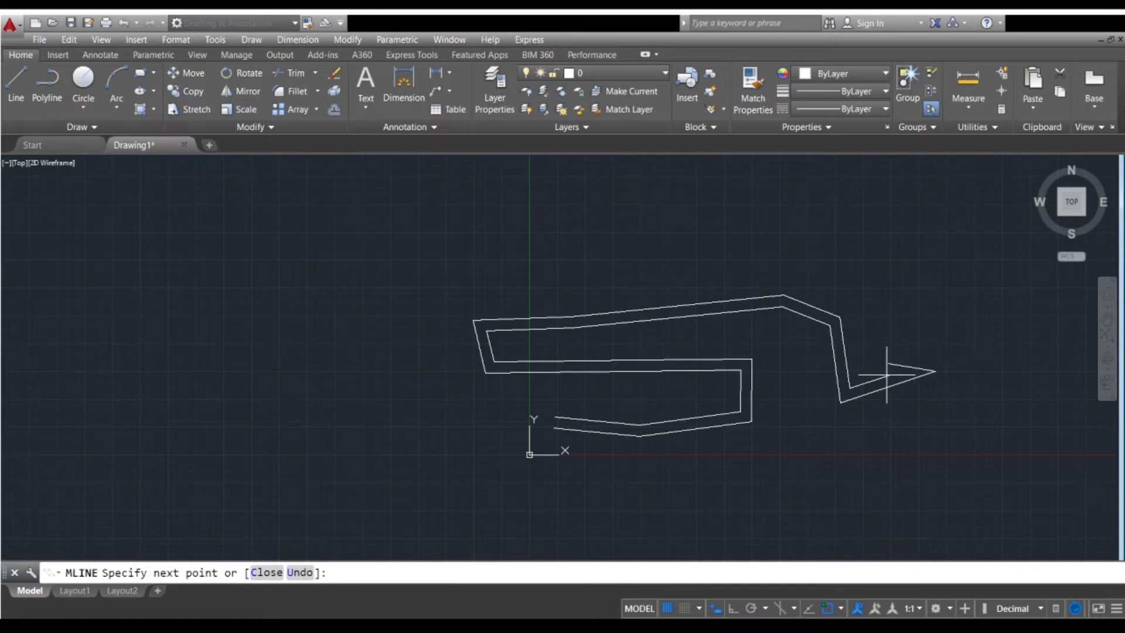
click(935, 360)
key(Return)
scroll(646, 427, up, 6)
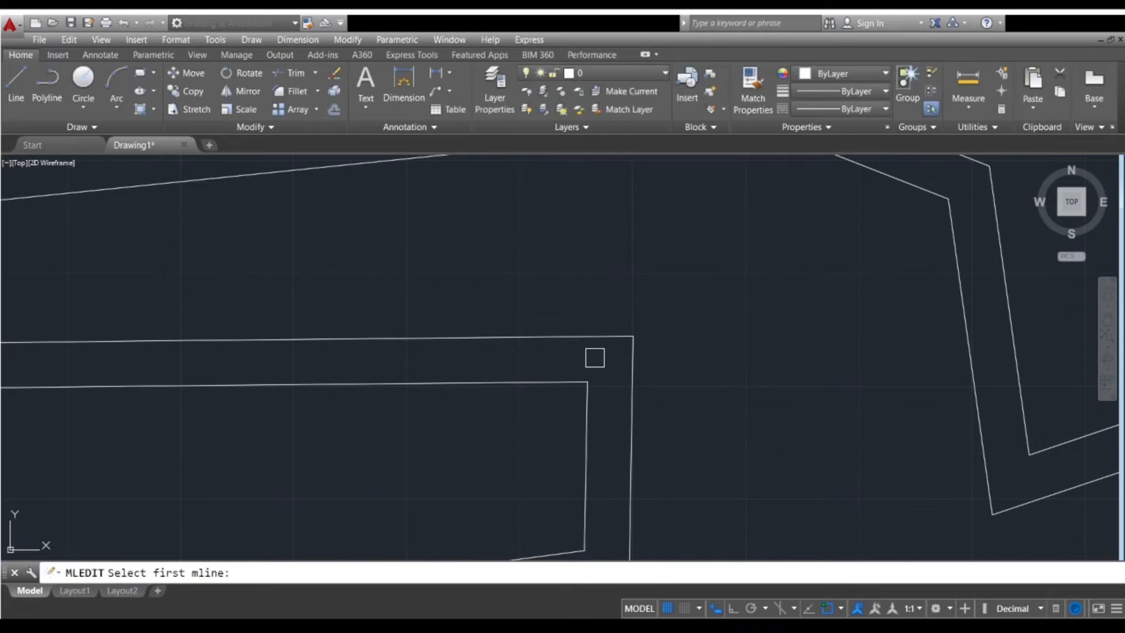
click(539, 387)
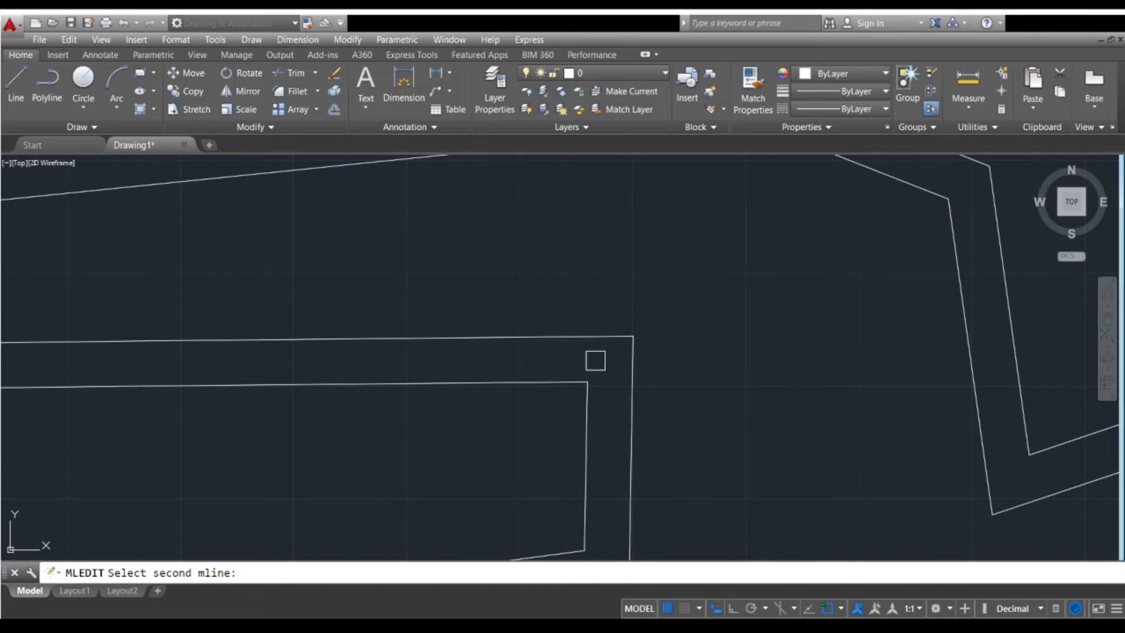
scroll(596, 359, down, 10)
scroll(595, 359, up, 6)
scroll(596, 359, up, 6)
key(Escape)
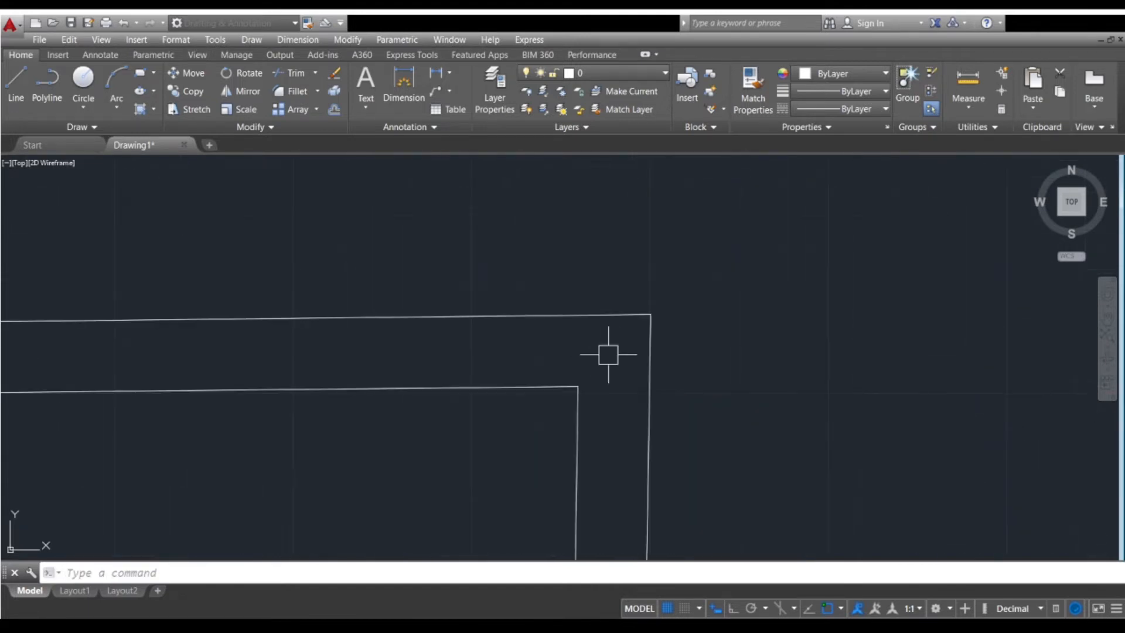
- Draw a steep straight multiline from between the upper and middle runs down across the middle and bottom runs
scroll(651, 355, down, 6)
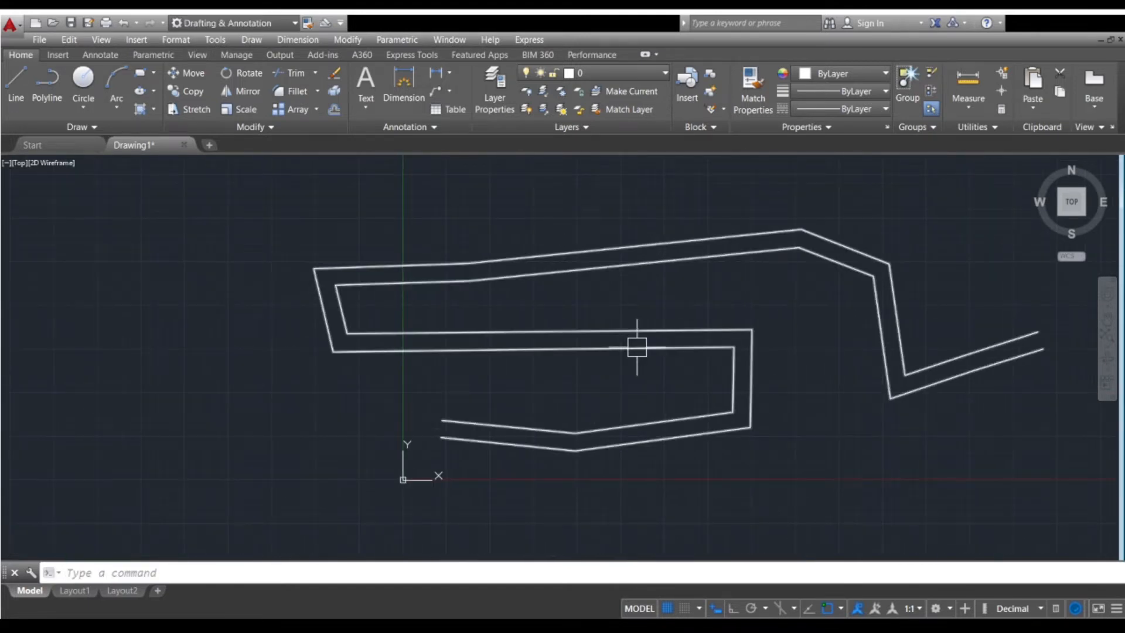
text(ml)
key(Return)
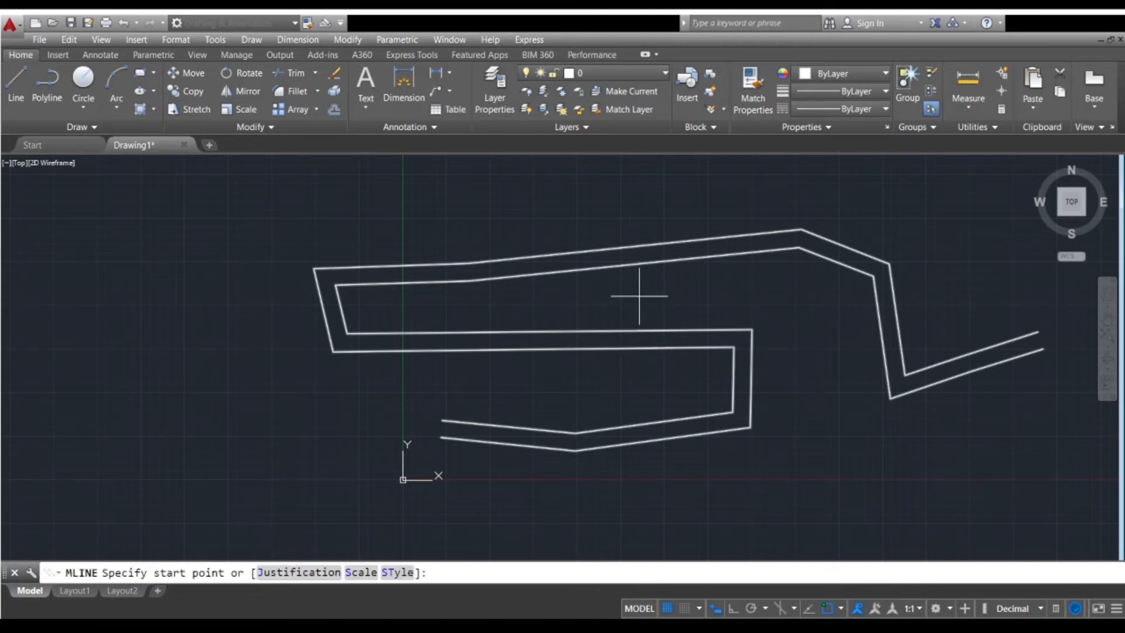
click(639, 295)
click(616, 526)
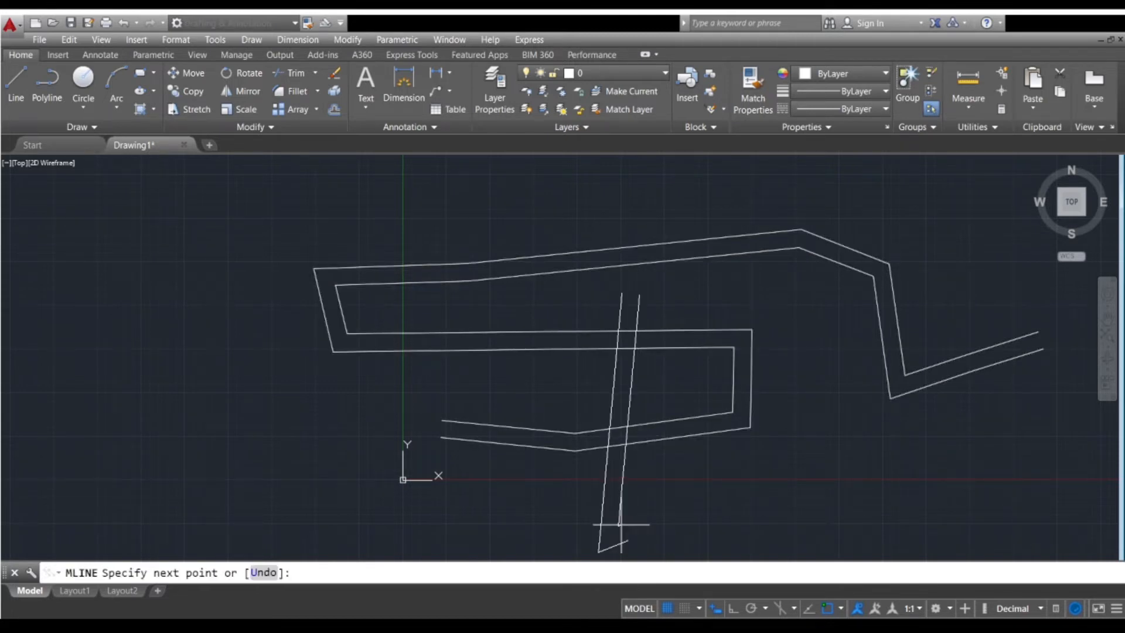
key(Return)
- Draw a second steep multiline from above the upper run down across all three runs of the long multiline
key(Return)
click(499, 221)
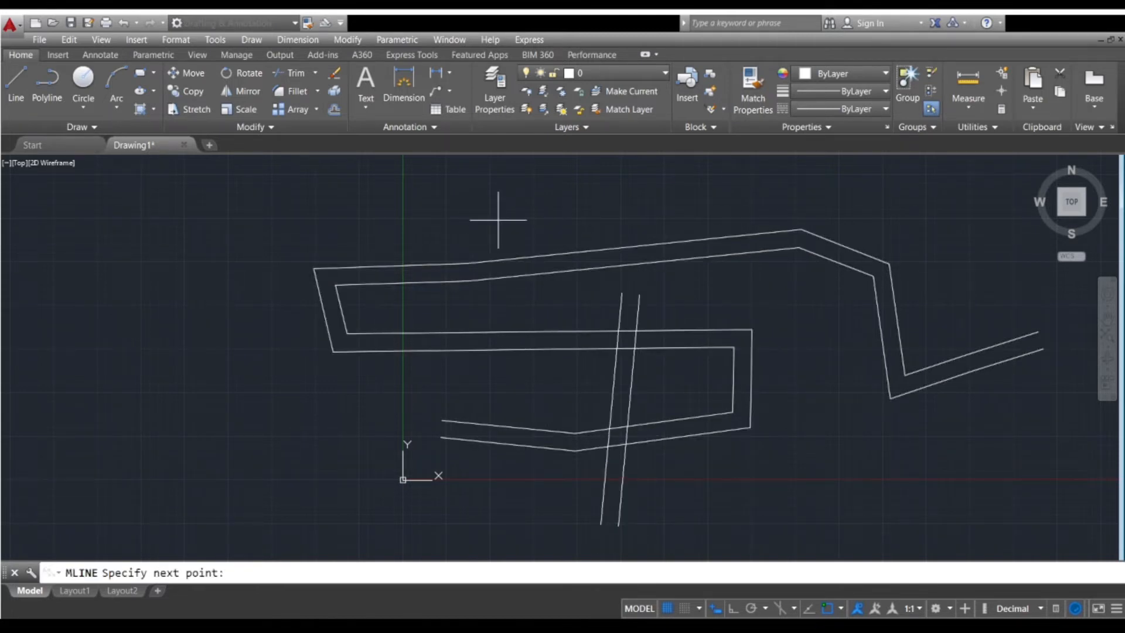
click(519, 506)
key(Return)
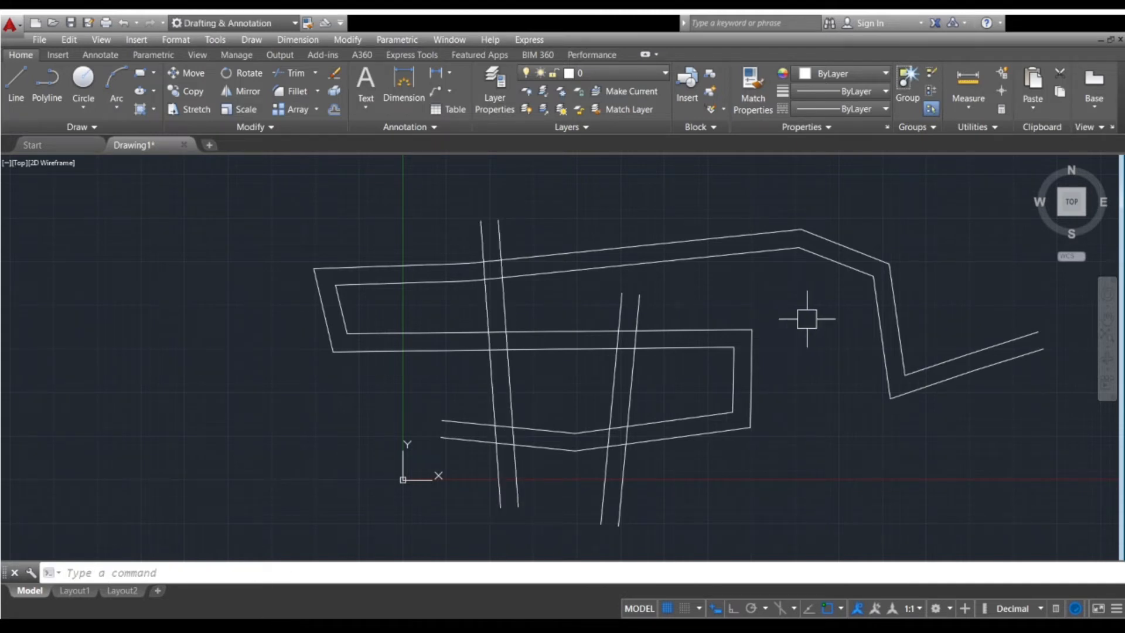
- Draw a short diagonal multiline down to the left across the long multiline's steep run at the far right
key(Return)
click(947, 278)
click(790, 365)
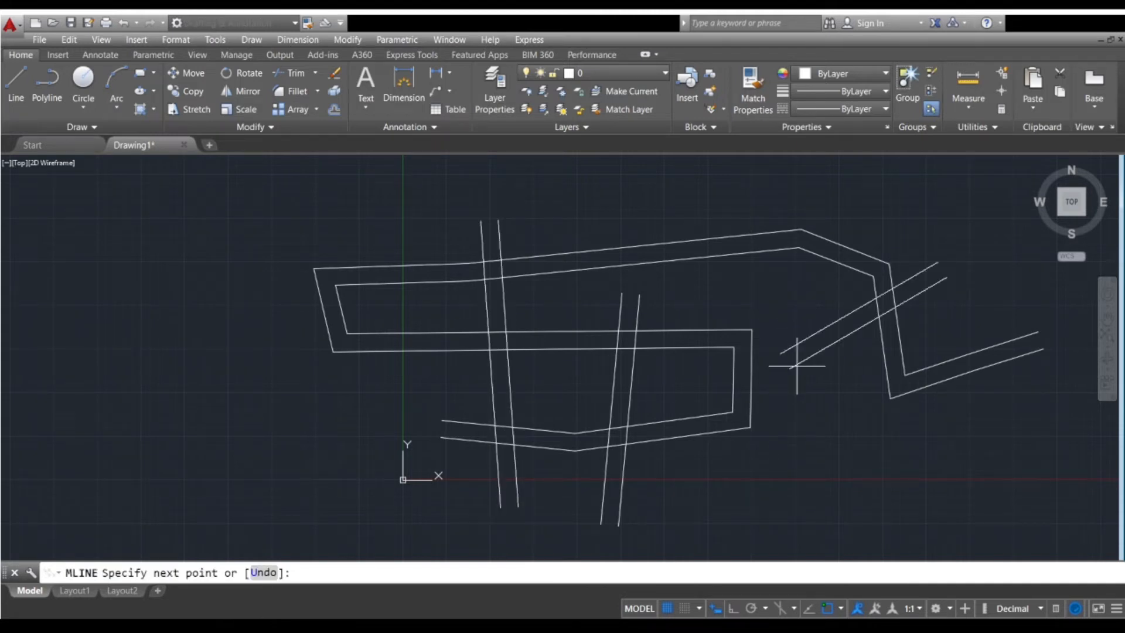
key(Return)
- Edit the crossing with MLEDIT so the short diagonal multiline is cut where it meets the long multiline's steep run, which stays continuous
mouse_move(905, 302)
middle_down()
mouse_move(862, 334)
mouse_move(789, 345)
middle_up()
scroll(788, 345, up, 6)
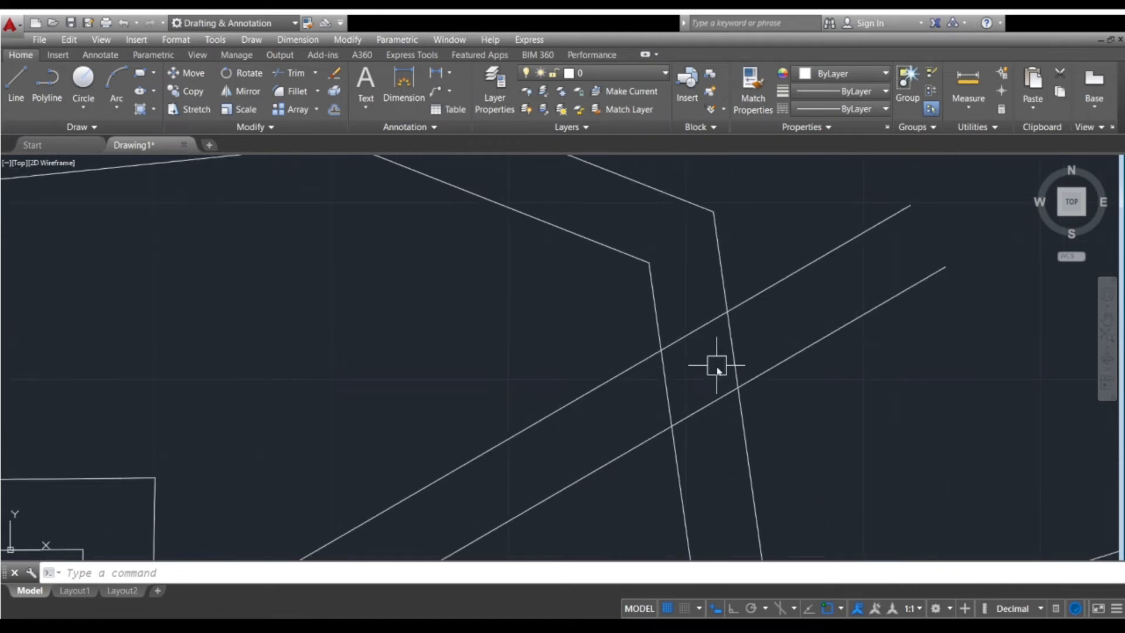
click(667, 327)
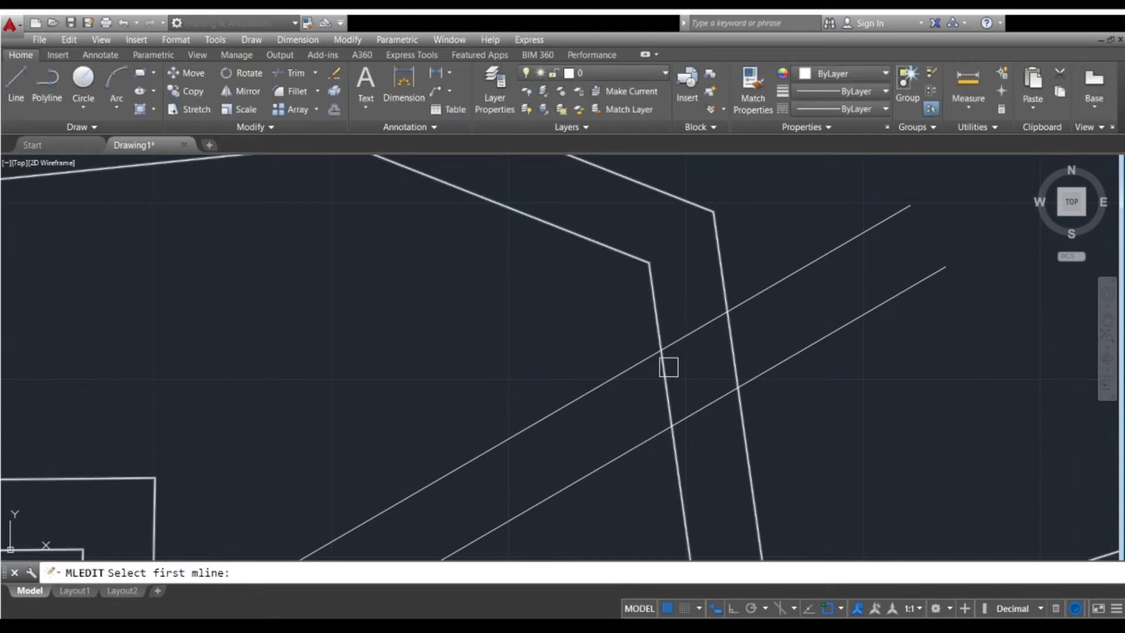
click(676, 342)
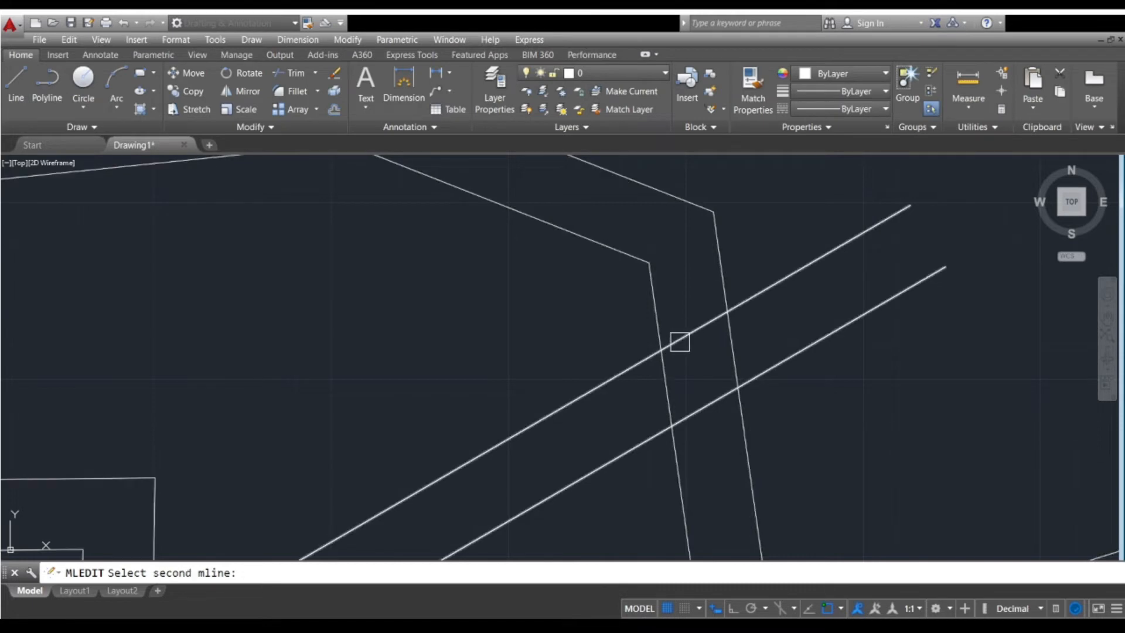
click(698, 407)
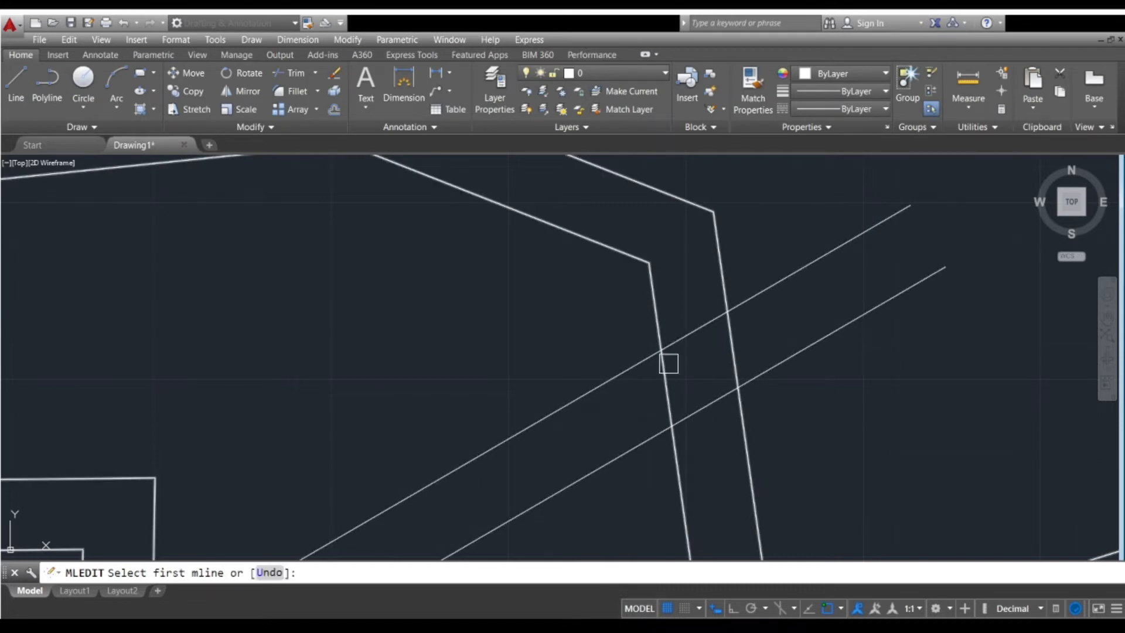
scroll(671, 367, down, 4)
scroll(674, 368, up, 6)
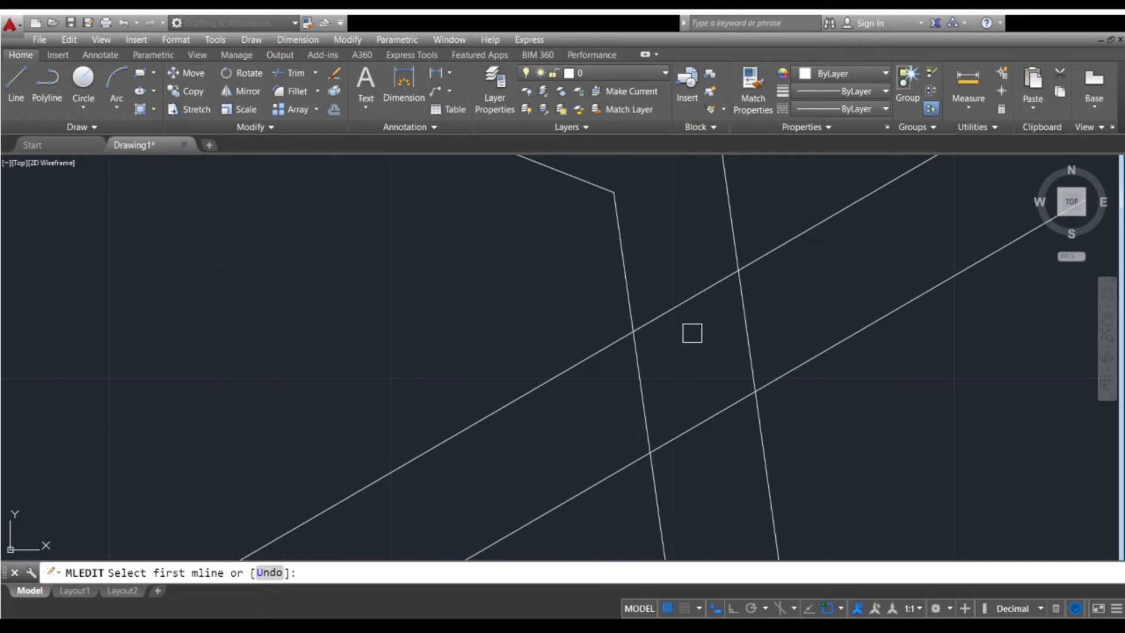
click(662, 313)
click(735, 244)
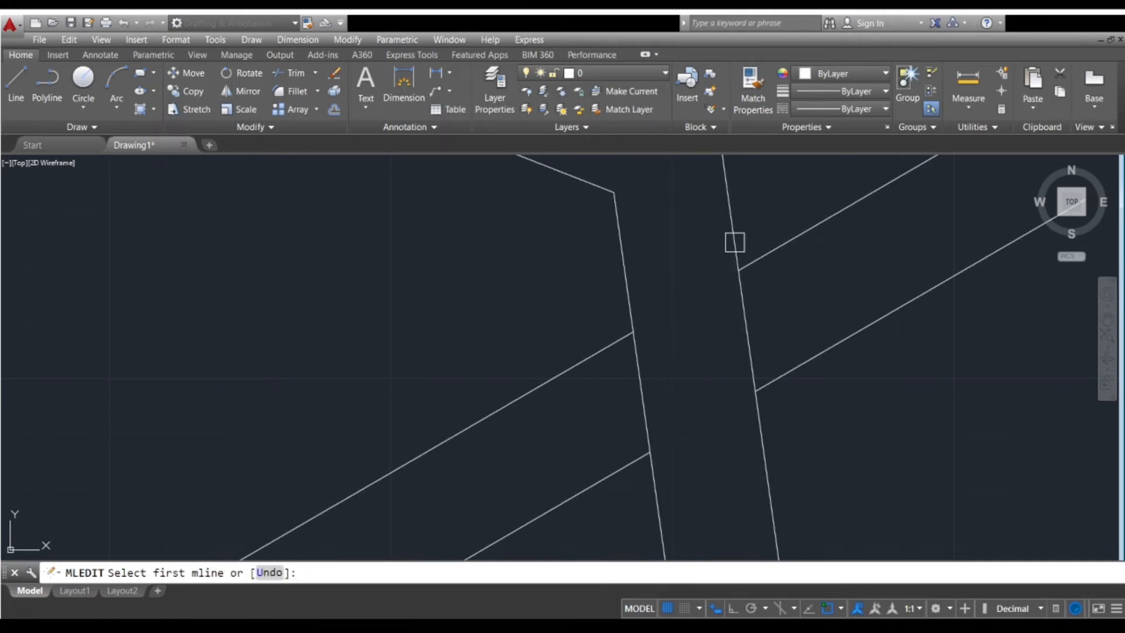
scroll(726, 310, down, 3)
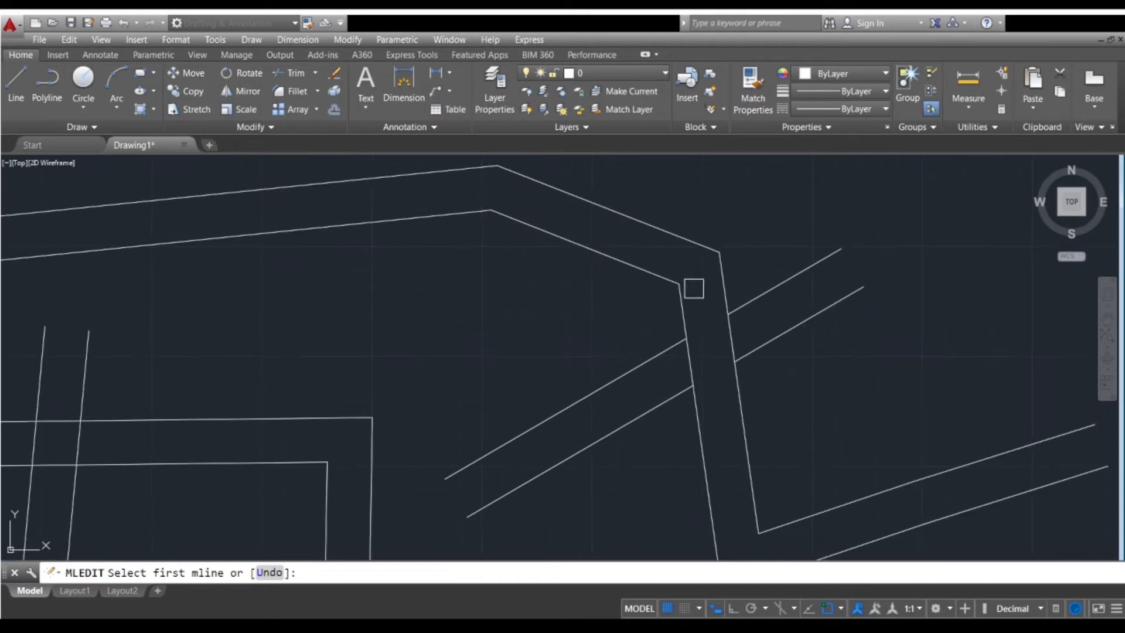
scroll(708, 337, down, 3)
scroll(711, 329, up, 3)
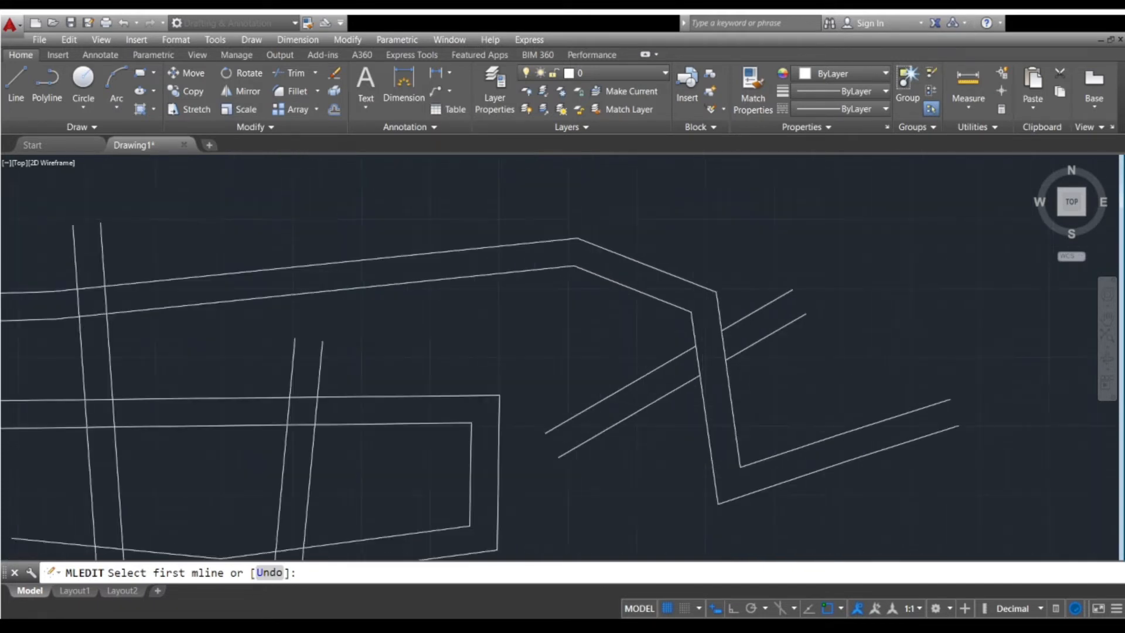
scroll(710, 320, up, 4)
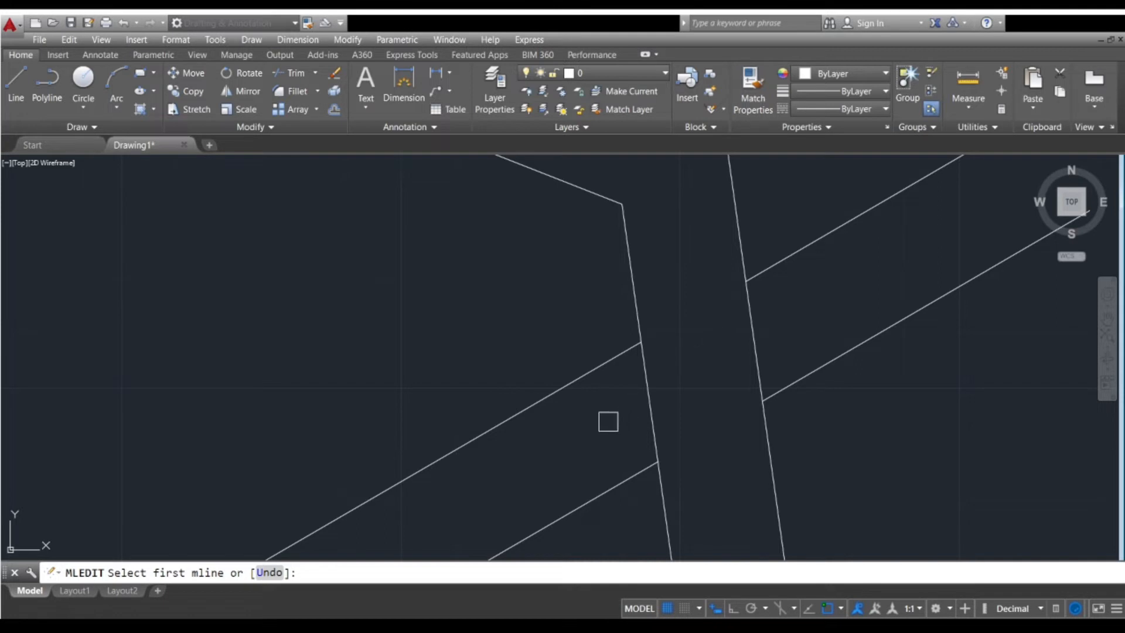
scroll(694, 360, down, 5)
scroll(754, 352, up, 3)
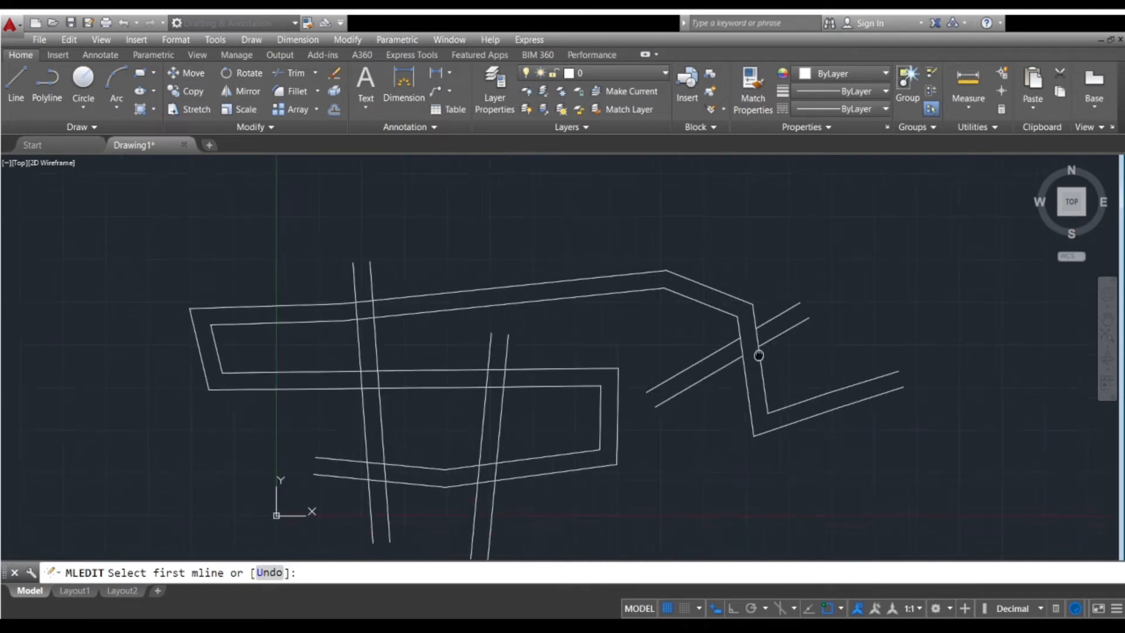
- Cut the long multiline's middle run where the shorter steep multiline crosses it with MLEDIT, keeping the steep multiline continuous
scroll(503, 370, up, 5)
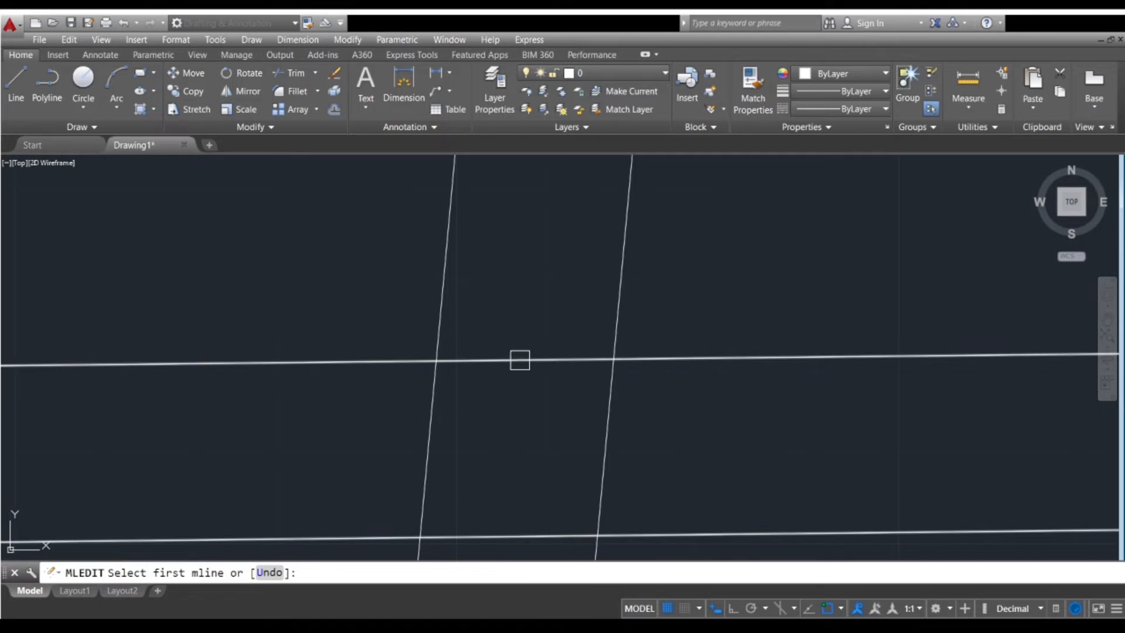
scroll(539, 364, down, 1)
scroll(543, 364, up, 3)
click(542, 364)
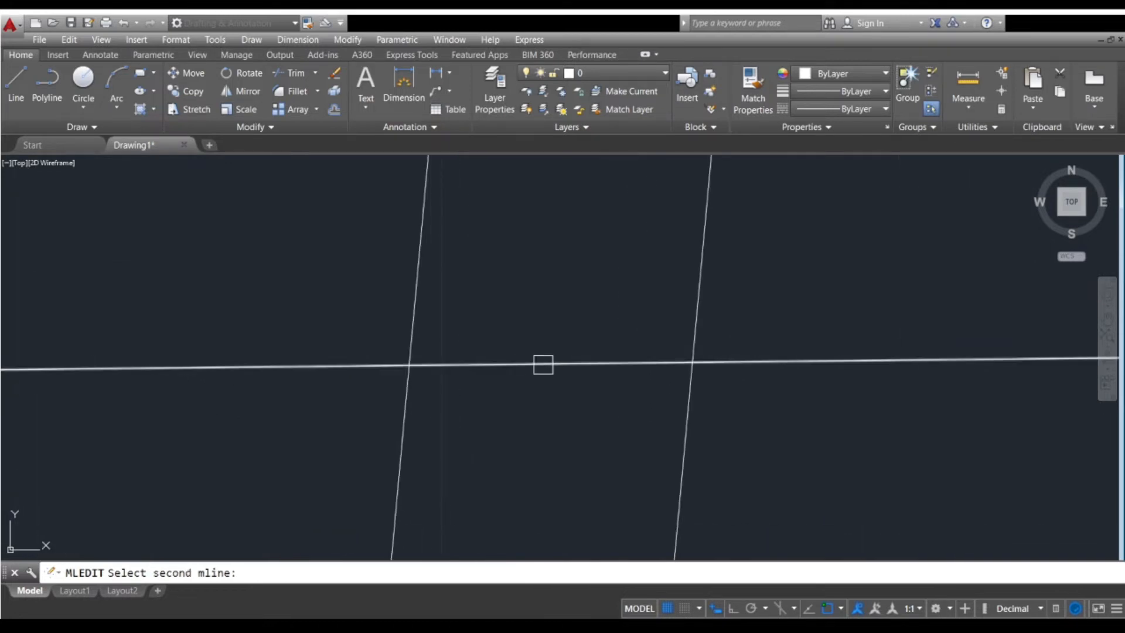
scroll(543, 364, down, 4)
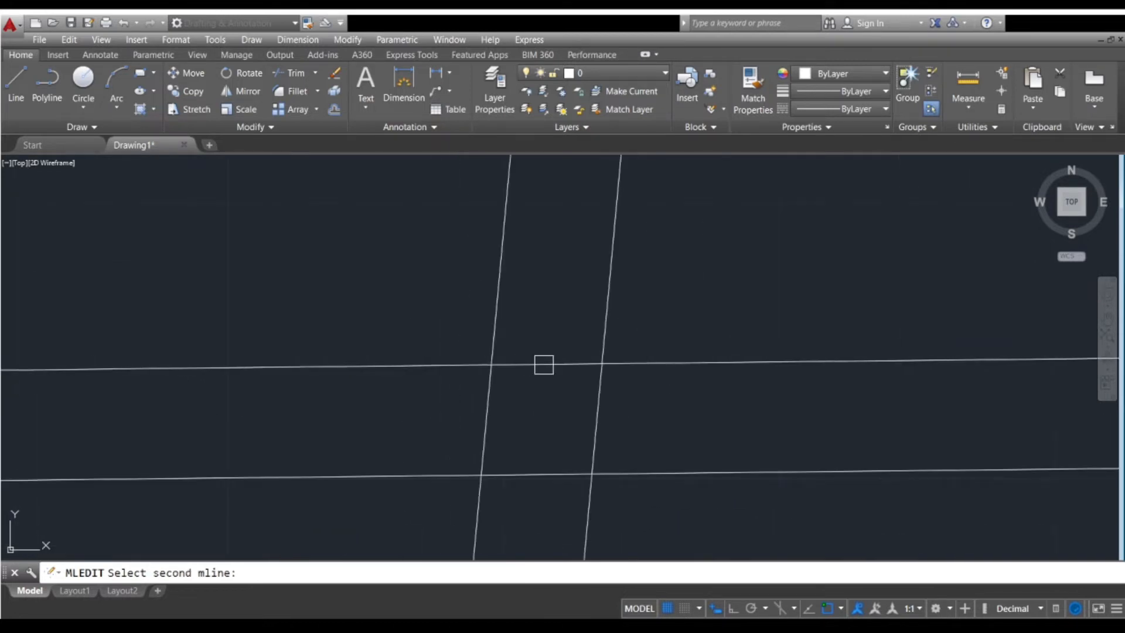
click(605, 334)
scroll(558, 414, down, 4)
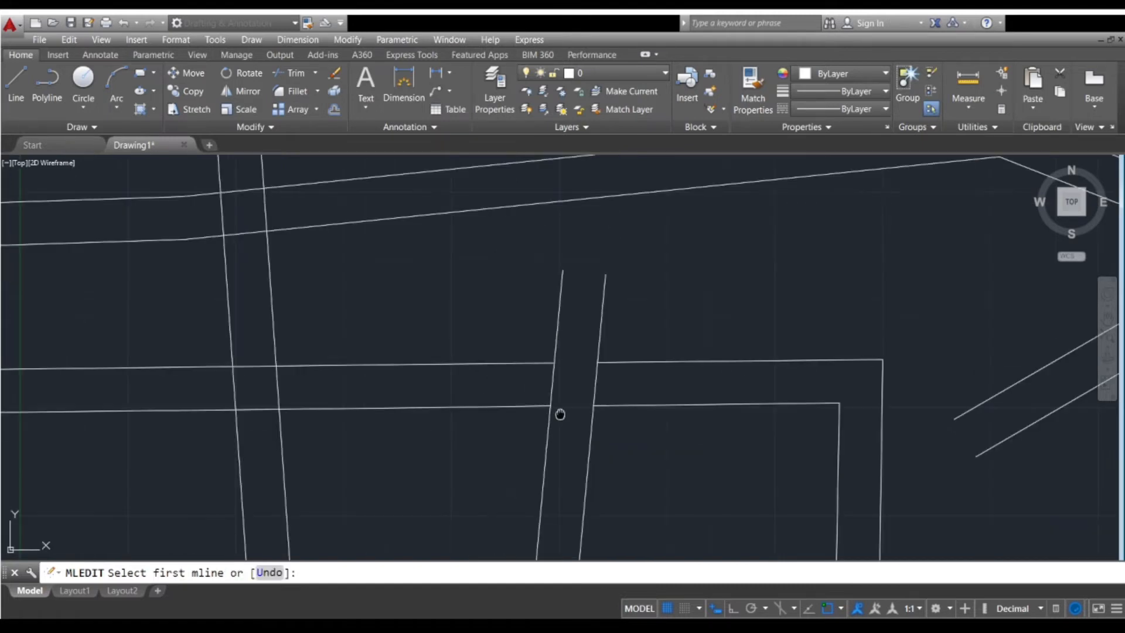
scroll(605, 398, down, 4)
middle_drag(573, 422, 605, 407)
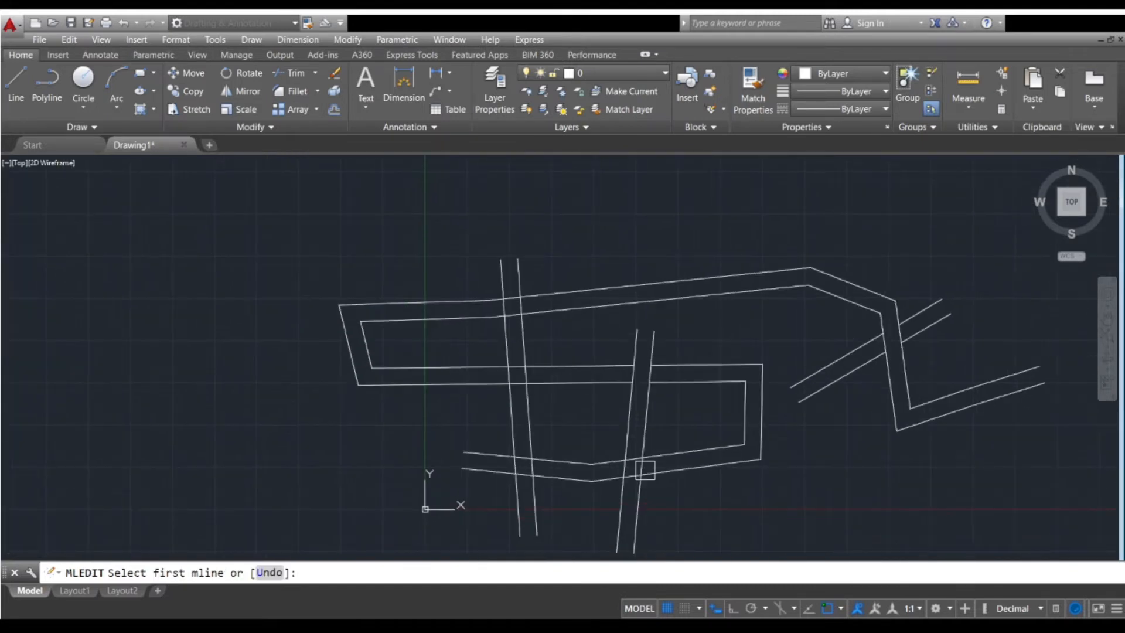
- Cut the long multiline's bottom run at its crossing with the shorter steep multiline, keeping the steep one continuous, and end MLEDIT
scroll(646, 469, up, 4)
scroll(646, 469, down, 5)
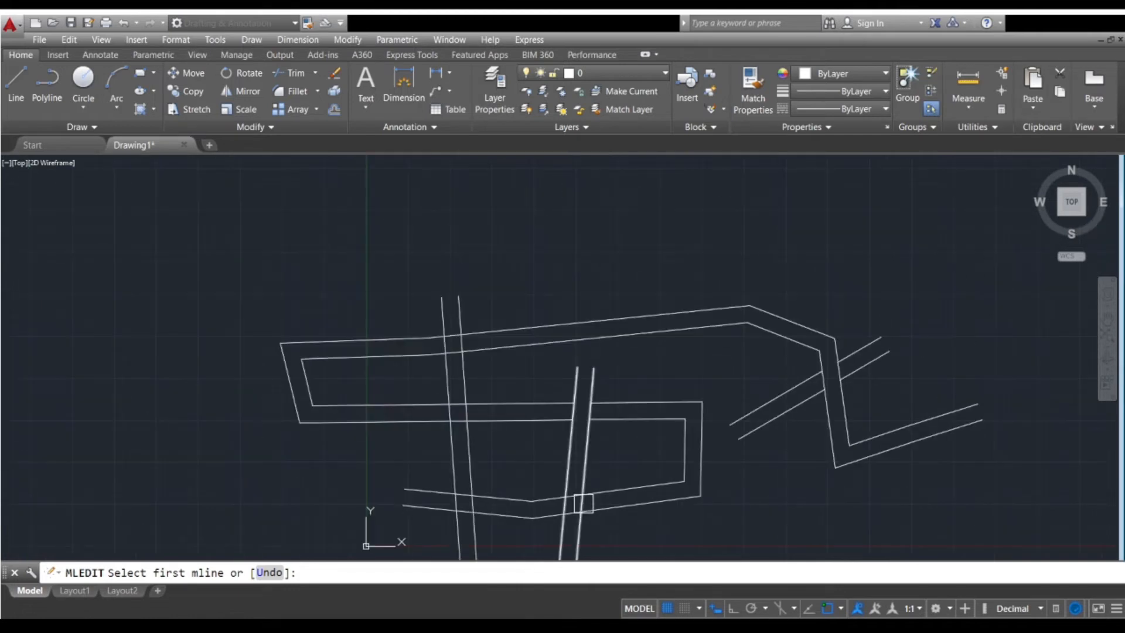
scroll(526, 498, up, 5)
middle_drag(507, 497, 568, 402)
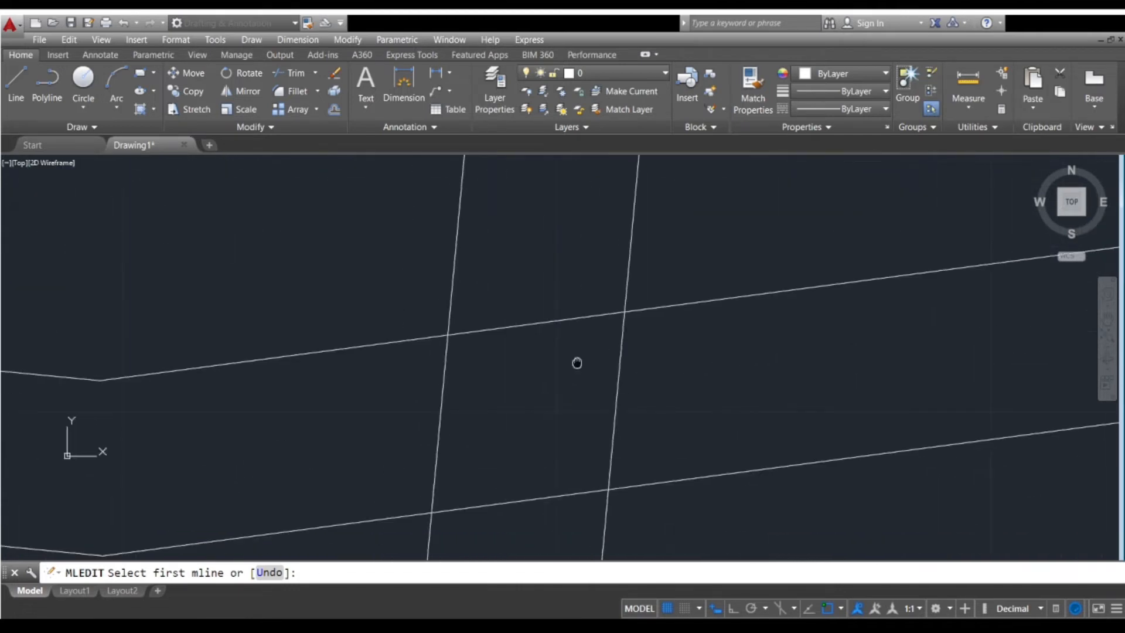
click(561, 318)
click(629, 279)
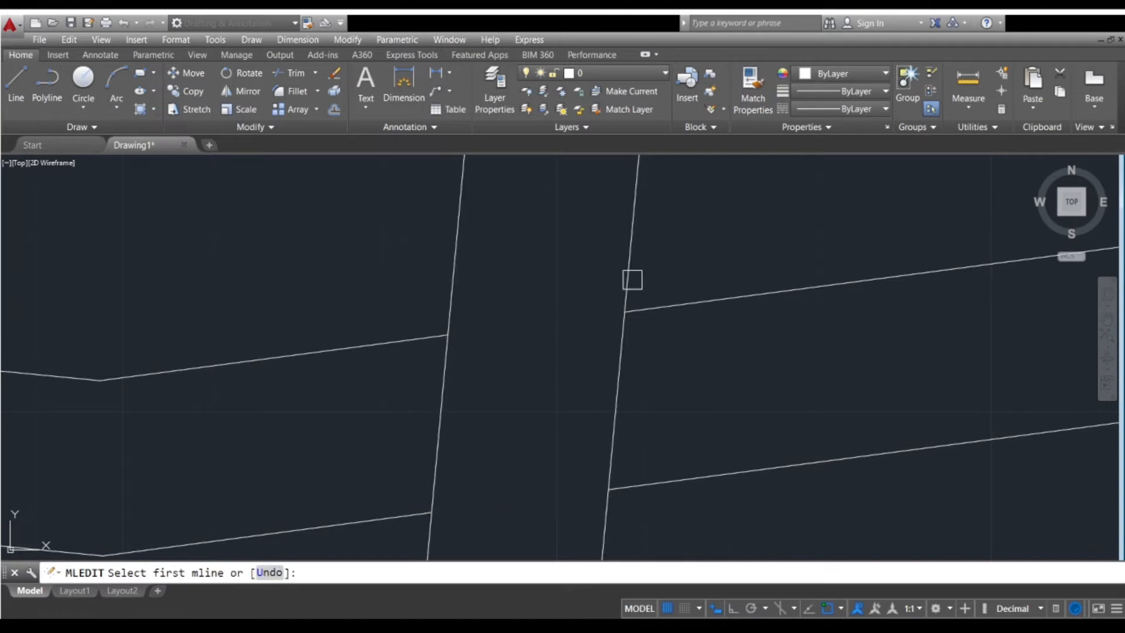
scroll(555, 347, down, 5)
scroll(555, 347, down, 6)
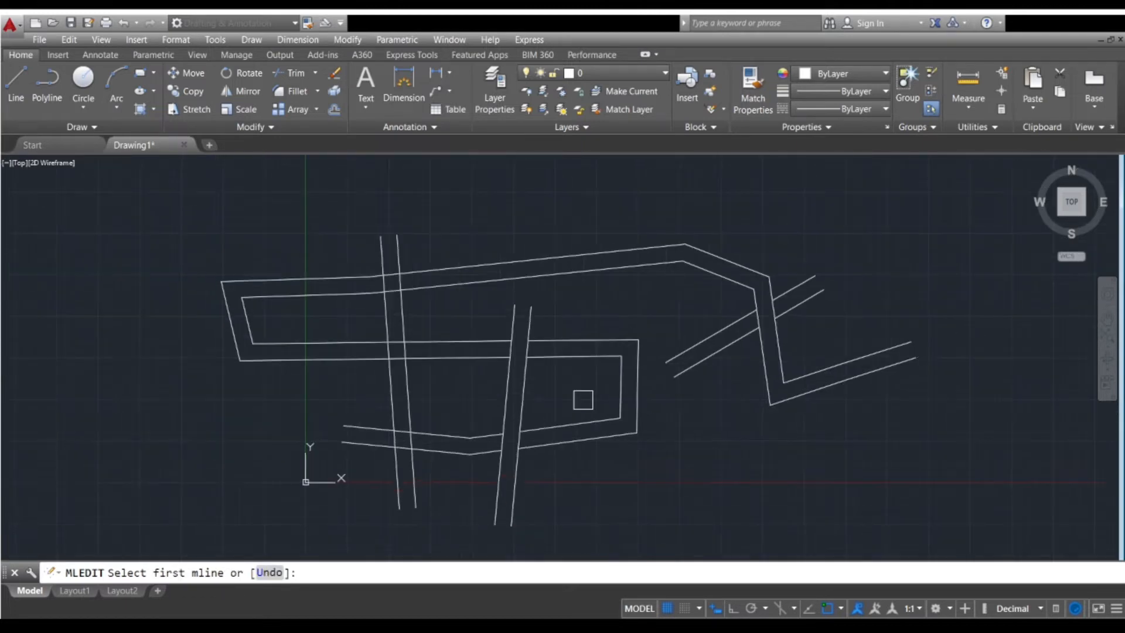
key(Escape)
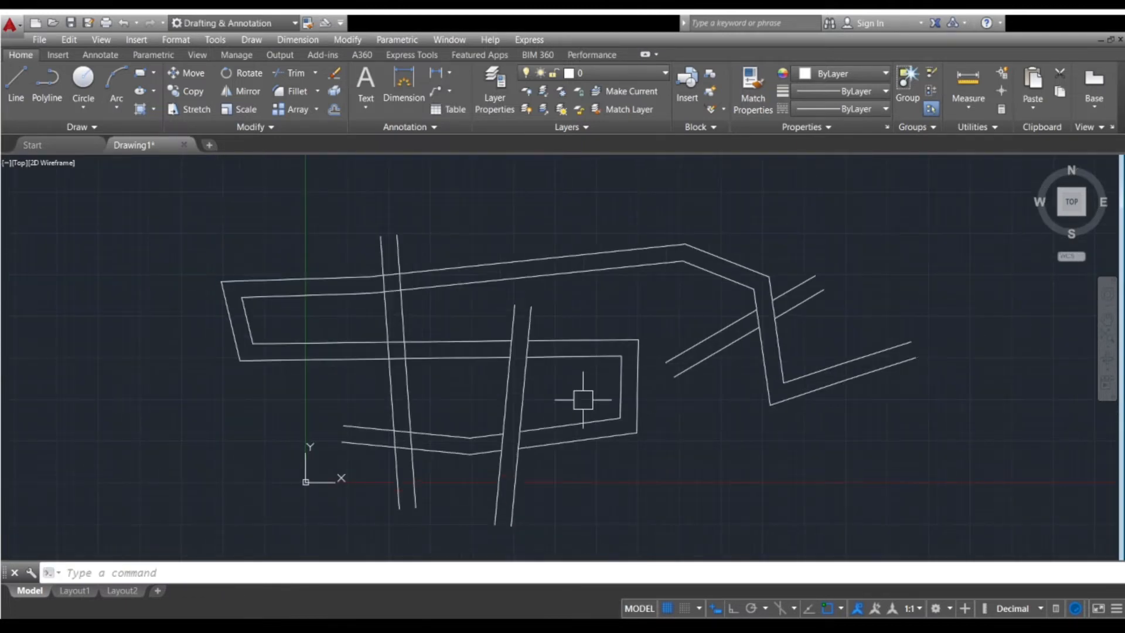
- Use MLEDIT to turn the crossing of the upper run and the longer steep multiline into an open tee, trimming the long multiline there
key(Return)
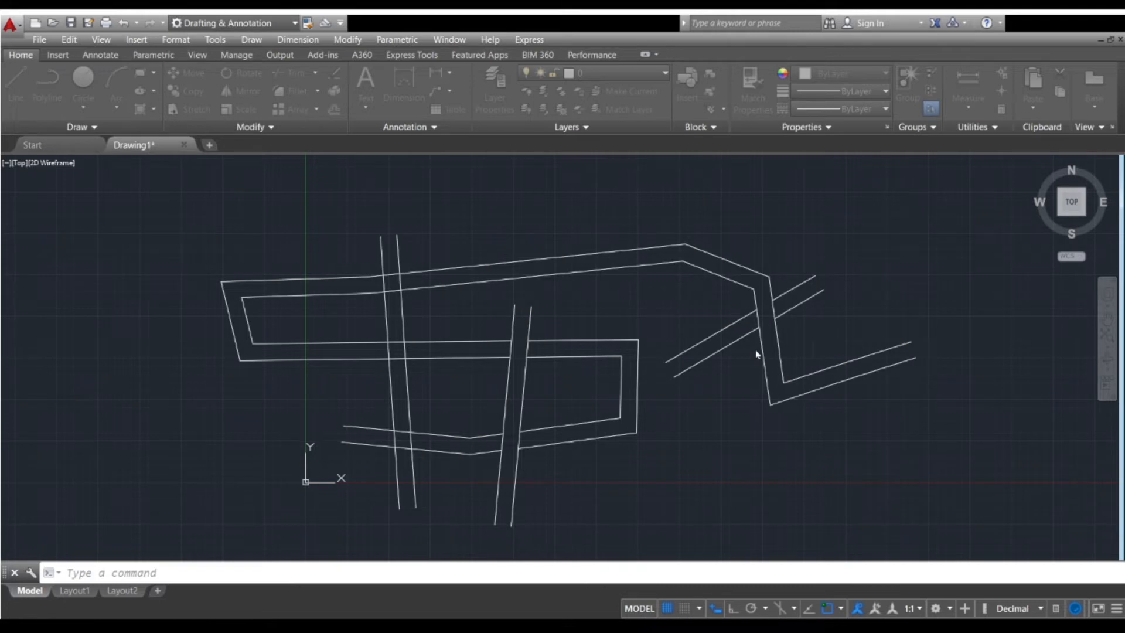
click(735, 392)
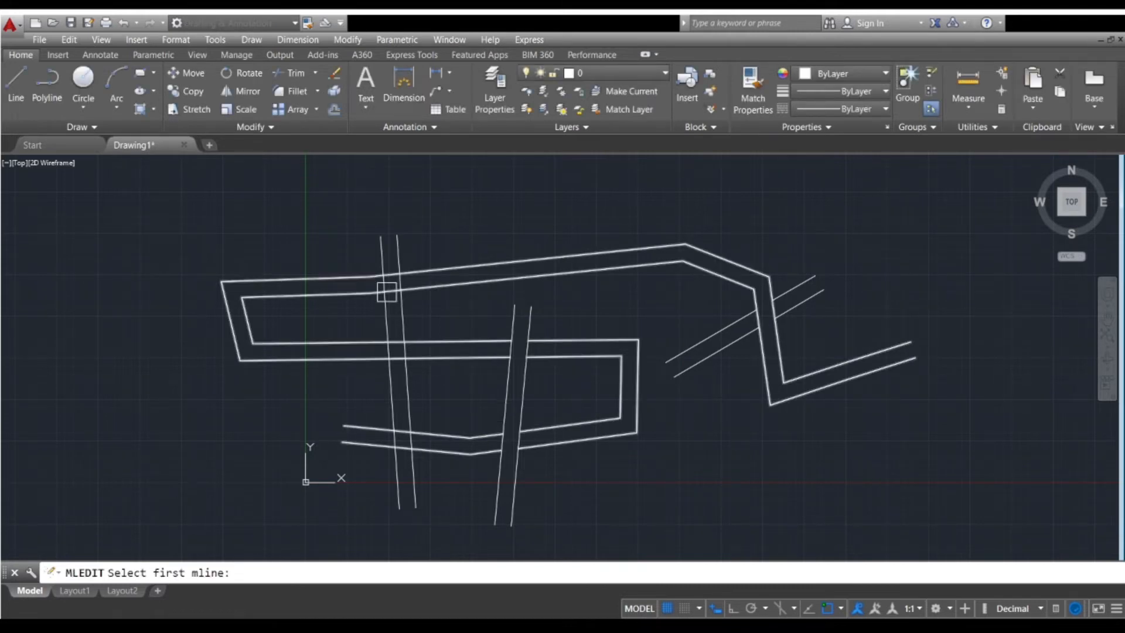
scroll(387, 292, up, 5)
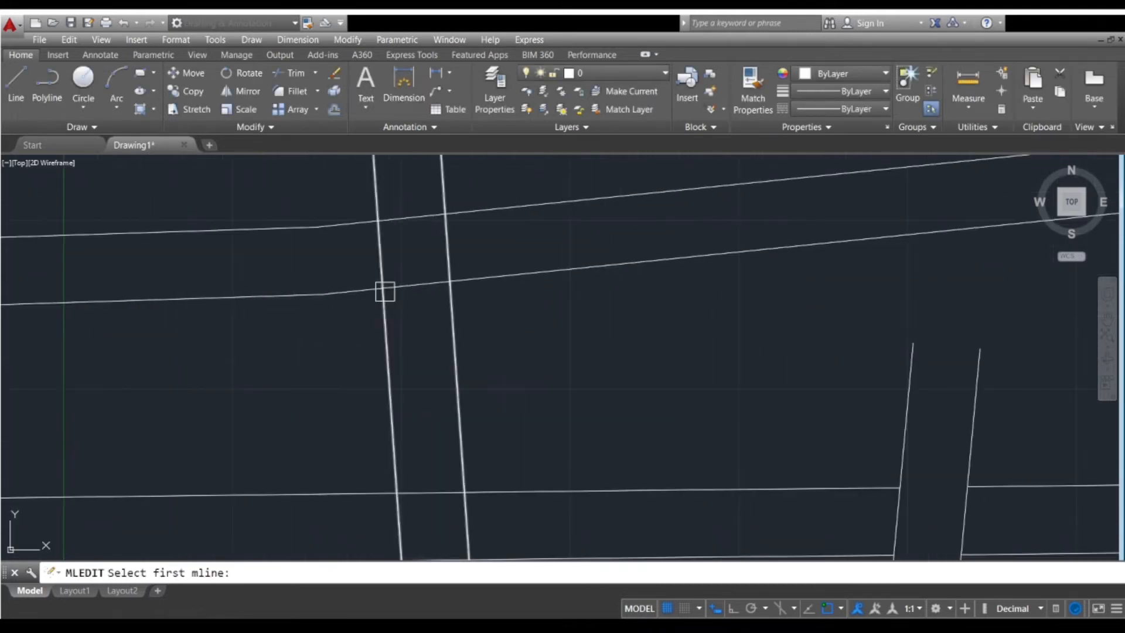
click(489, 279)
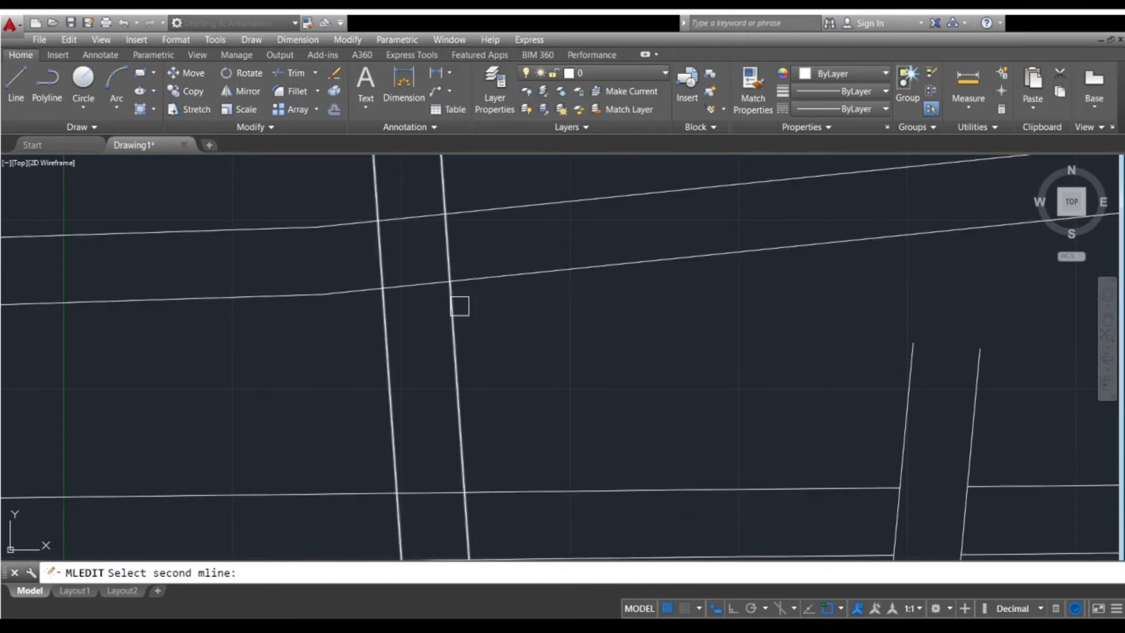
click(452, 325)
scroll(451, 326, down, 3)
scroll(464, 324, down, 3)
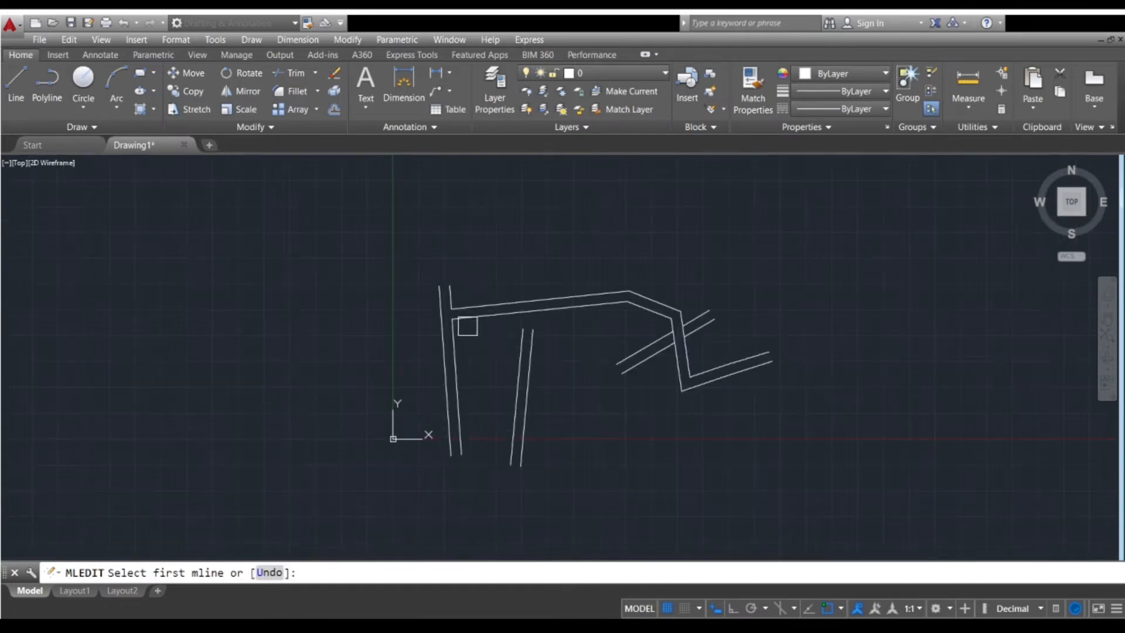
scroll(437, 296, up, 3)
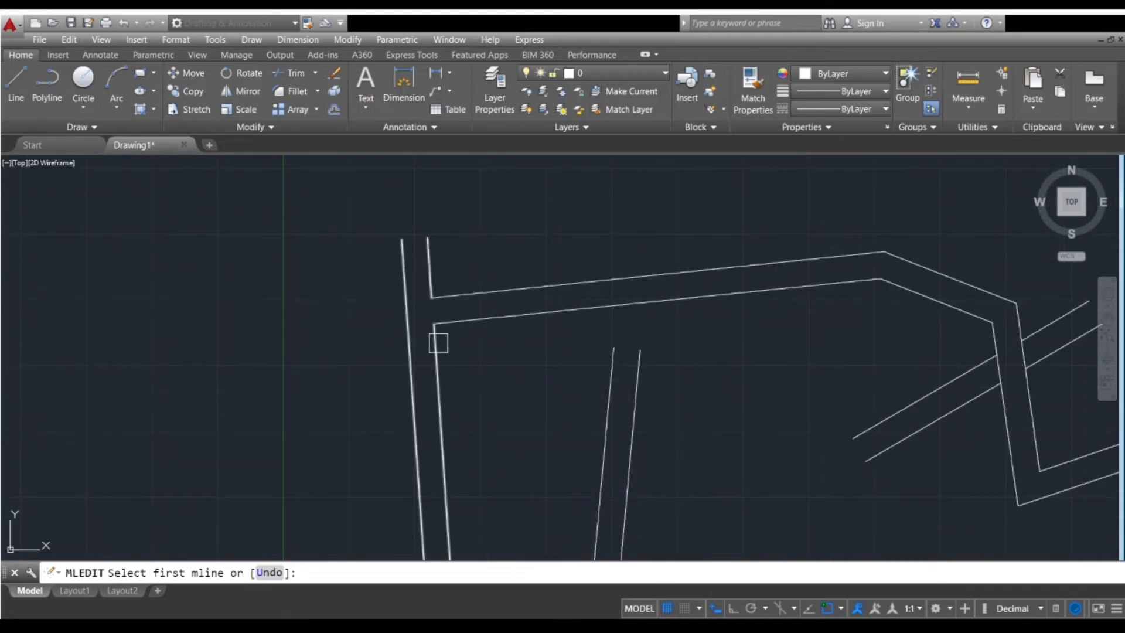
scroll(439, 310, up, 3)
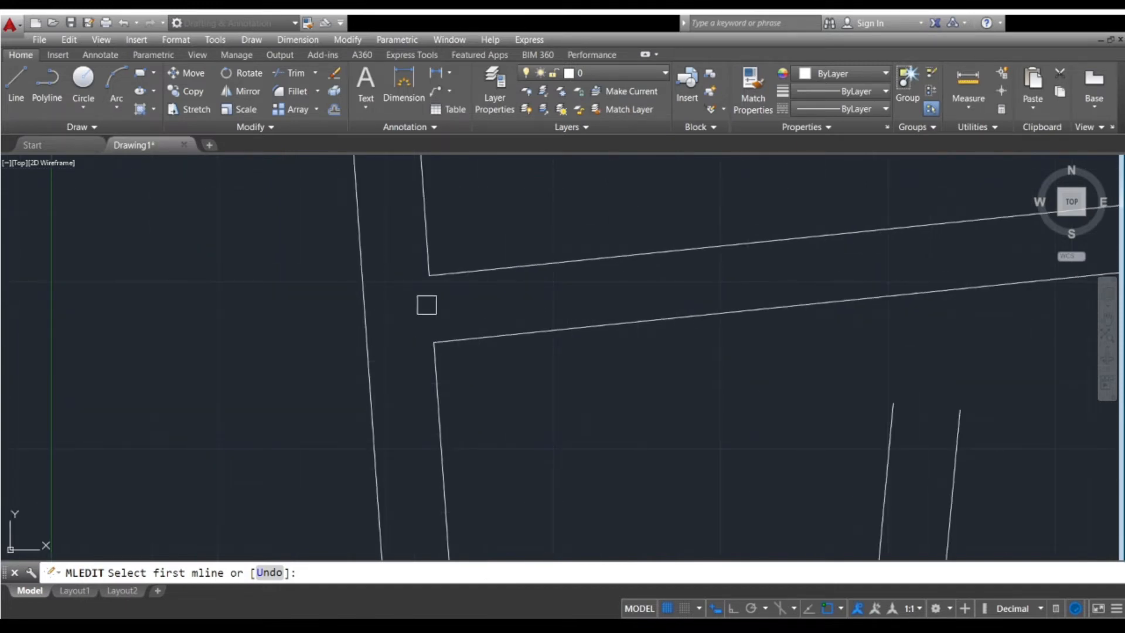
key(Escape)
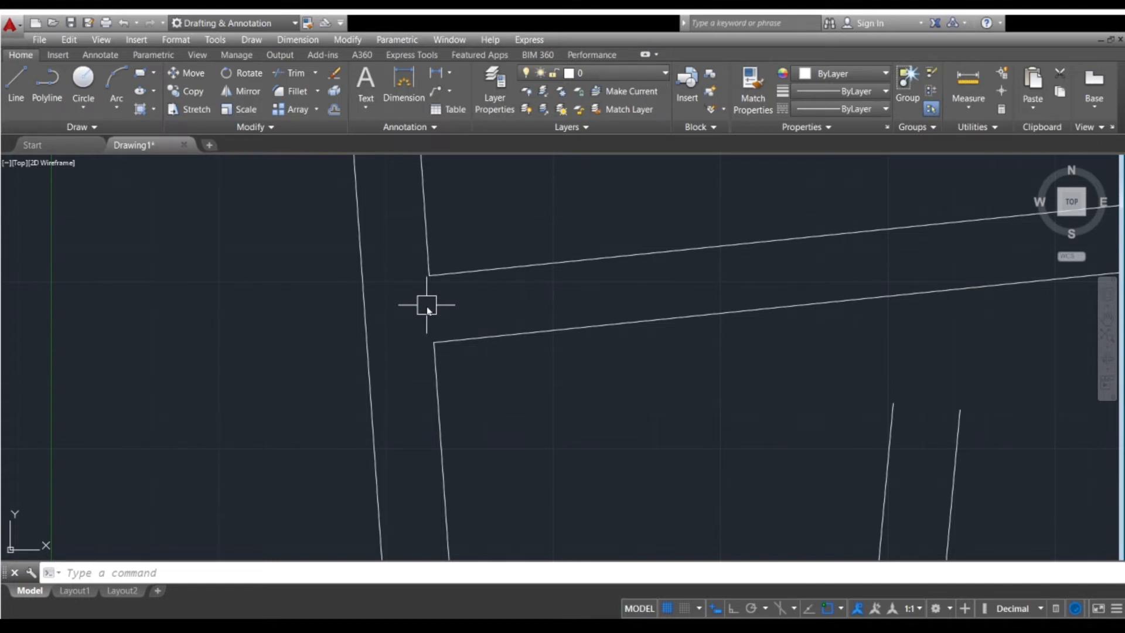
key(Return)
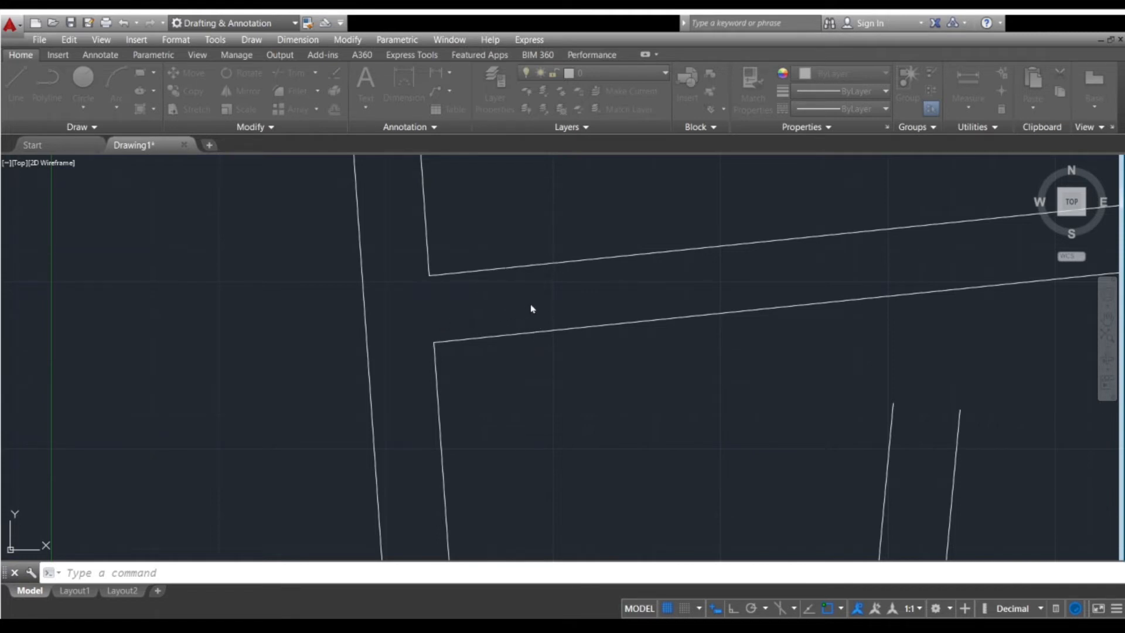
- Draw a three-segment multiline above the long multiline's upper run, rising gently, running nearly level and ending steeply up to the right
scroll(531, 319, down, 4)
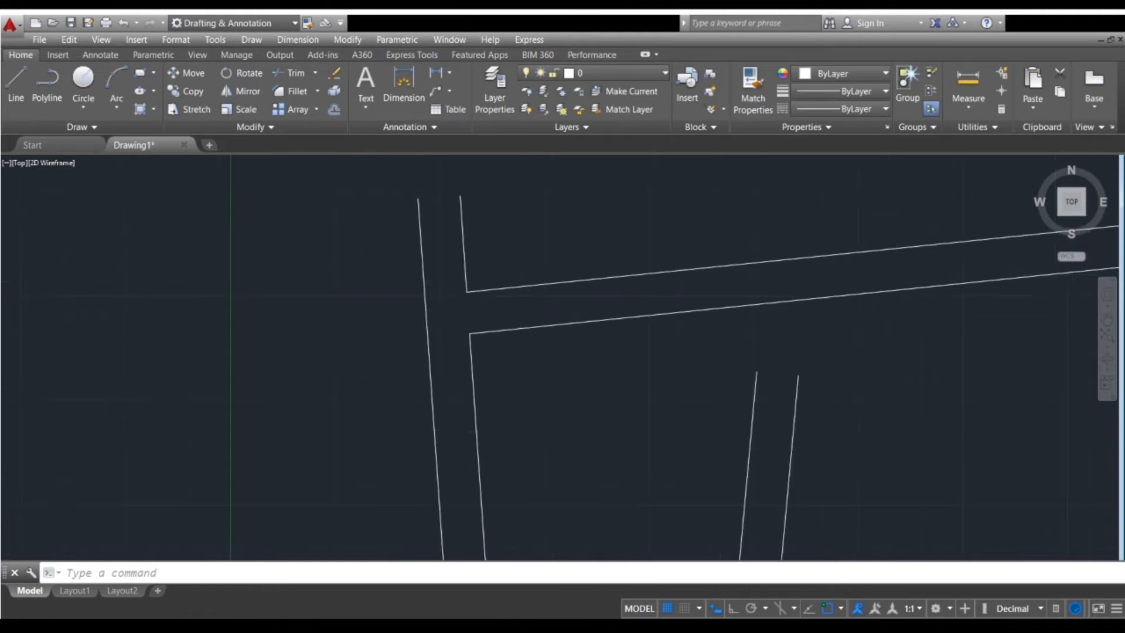
text(mline)
key(Return)
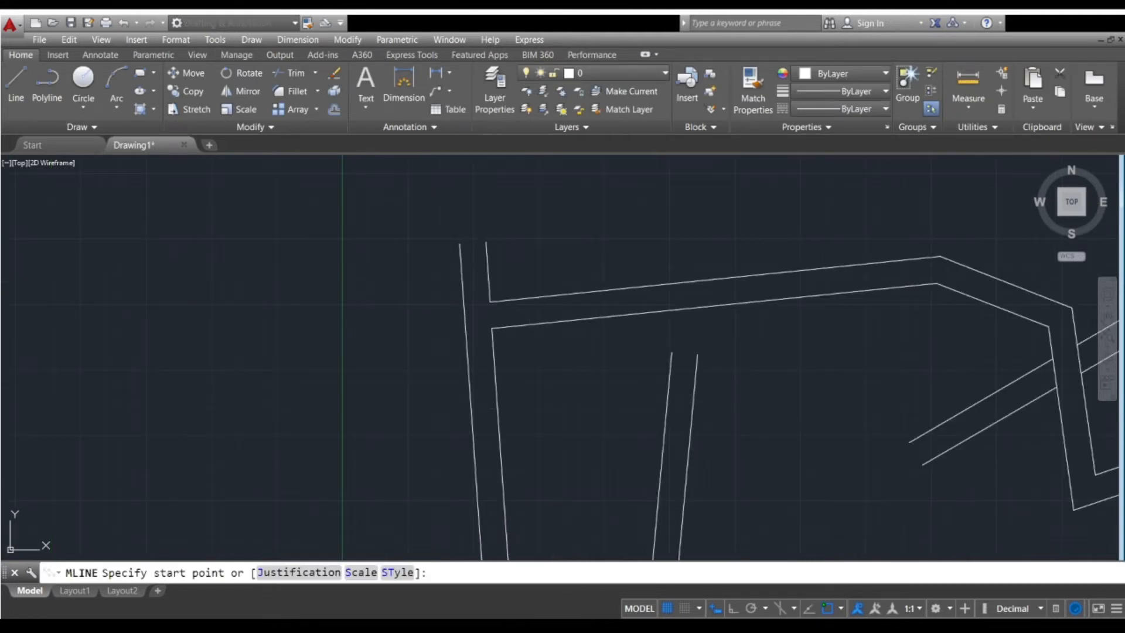
click(545, 245)
middle_drag(685, 240, 477, 303)
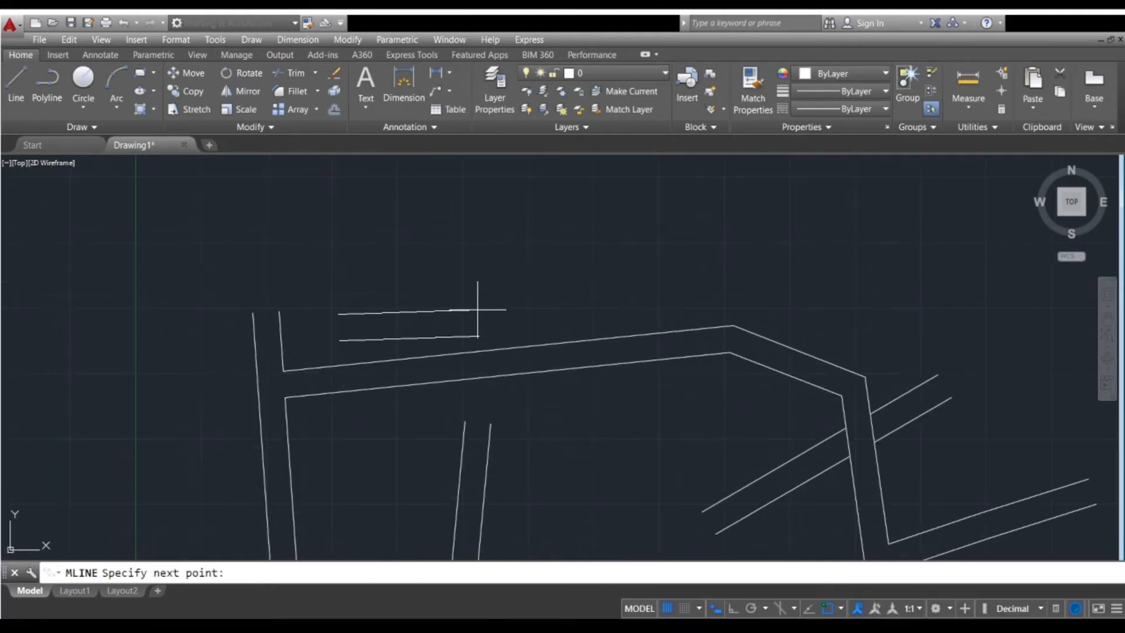
click(577, 273)
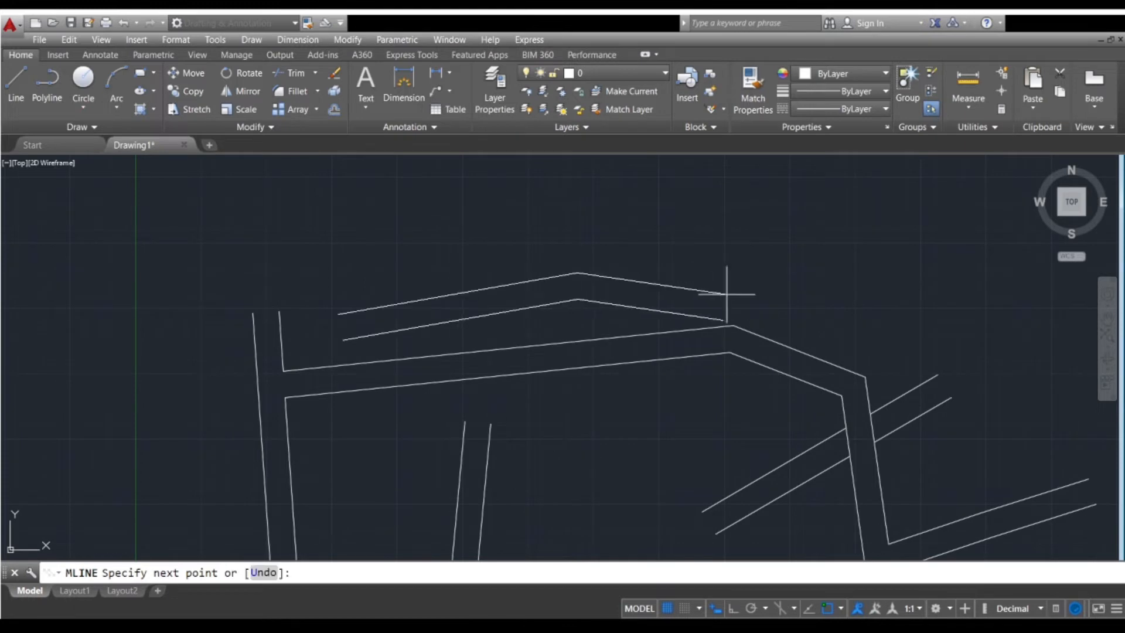
middle_drag(729, 296, 655, 326)
click(692, 289)
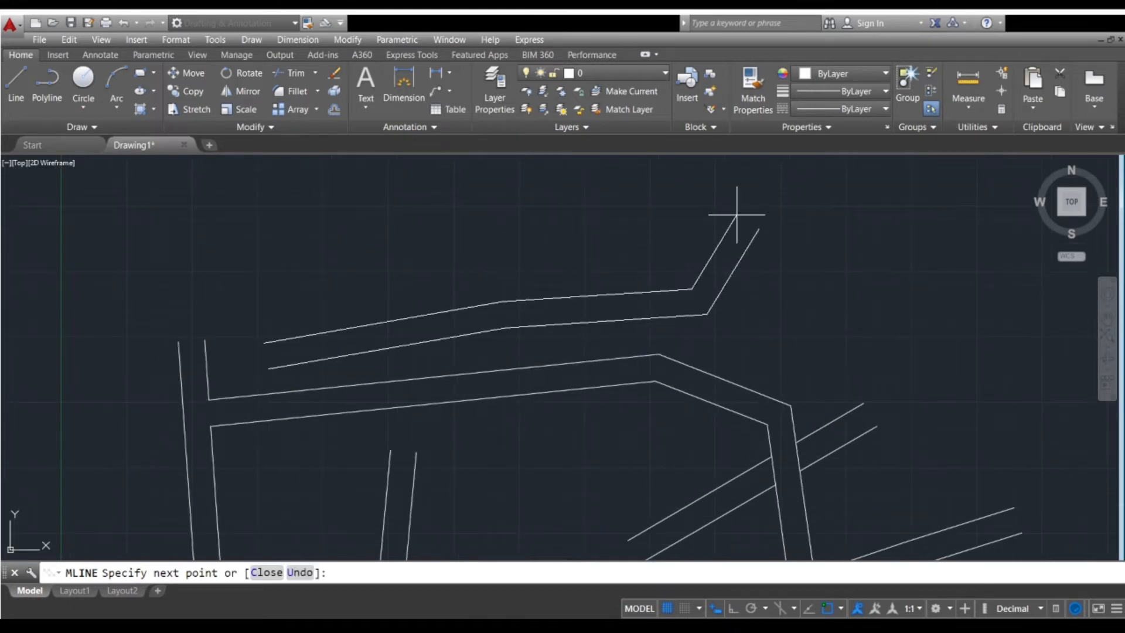
click(734, 215)
key(Return)
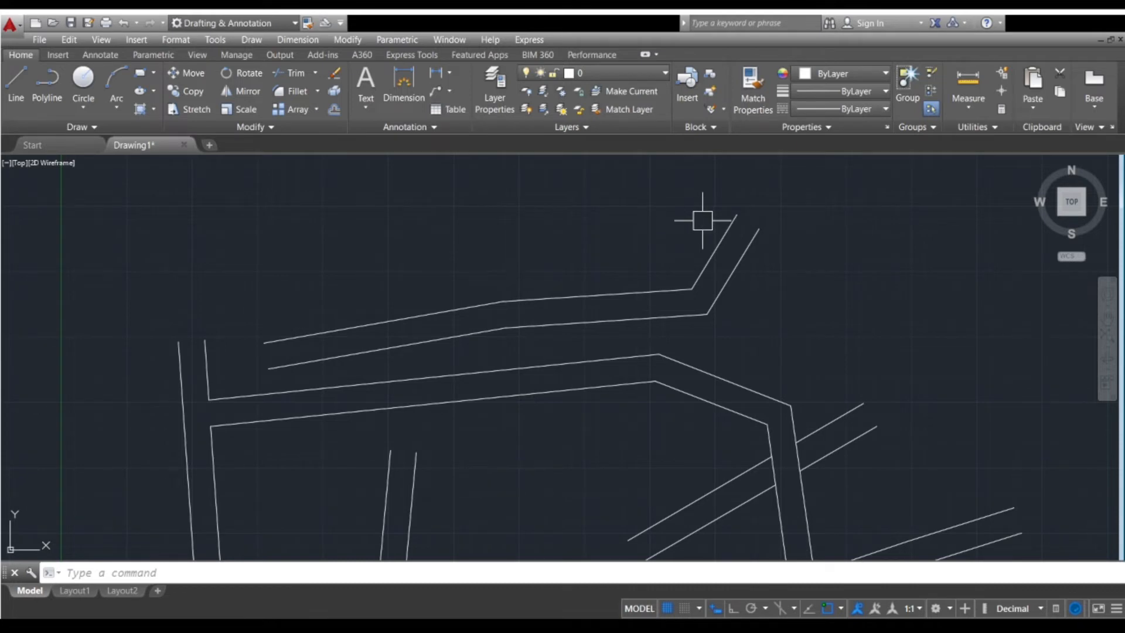
- Try MLINE's STyle option for a new multiline, then cancel the command without drawing anything
text(ml)
key(Return)
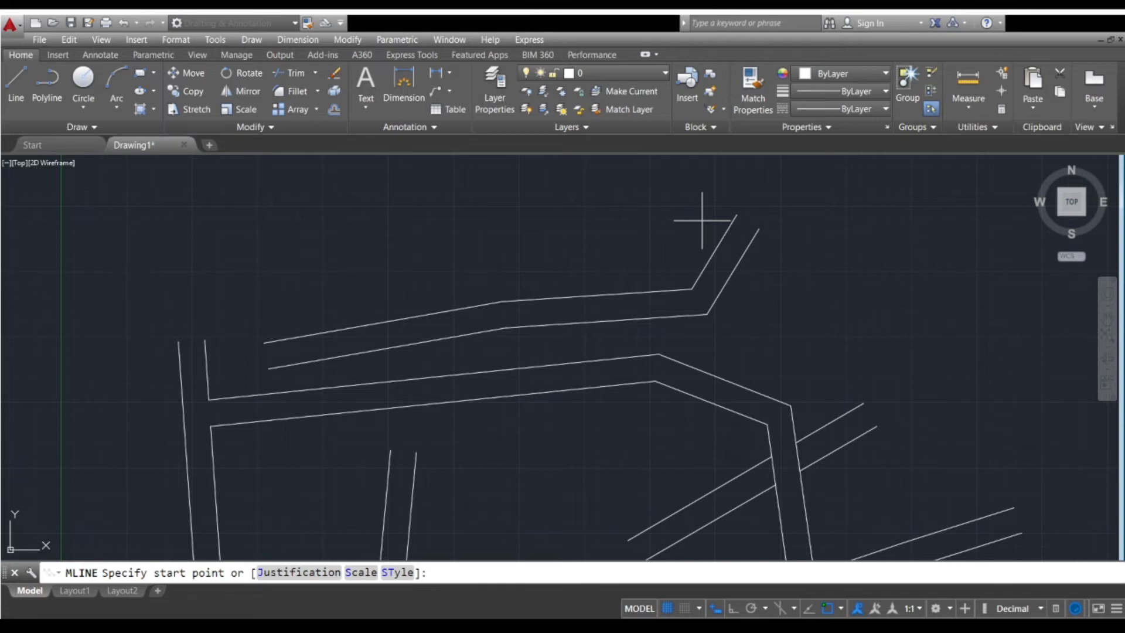
text(st)
key(Return)
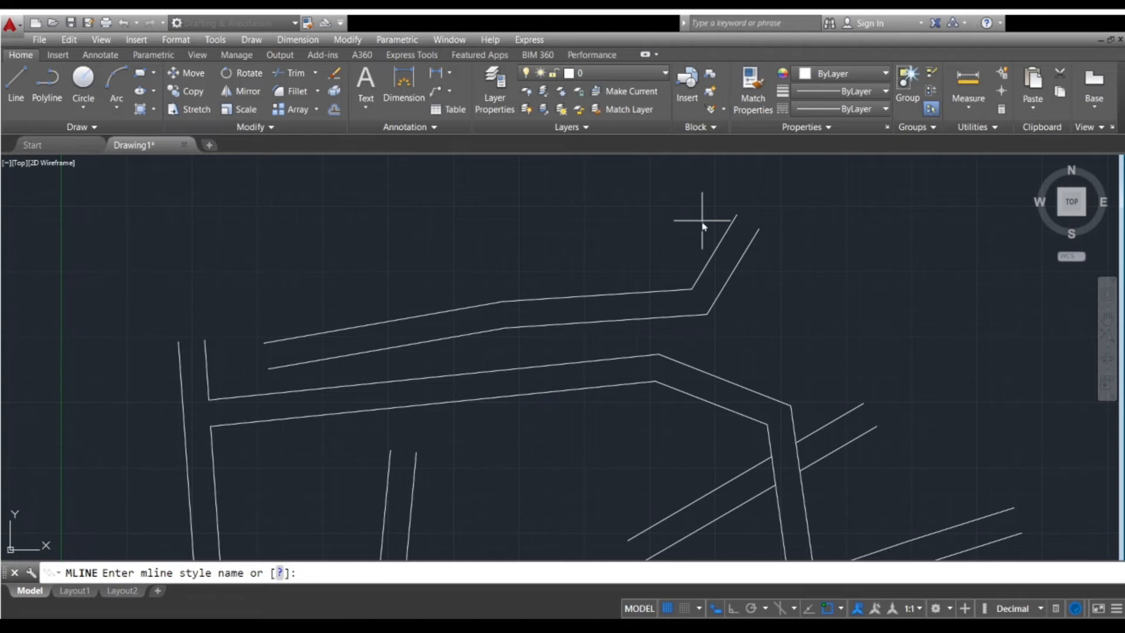
key(Return)
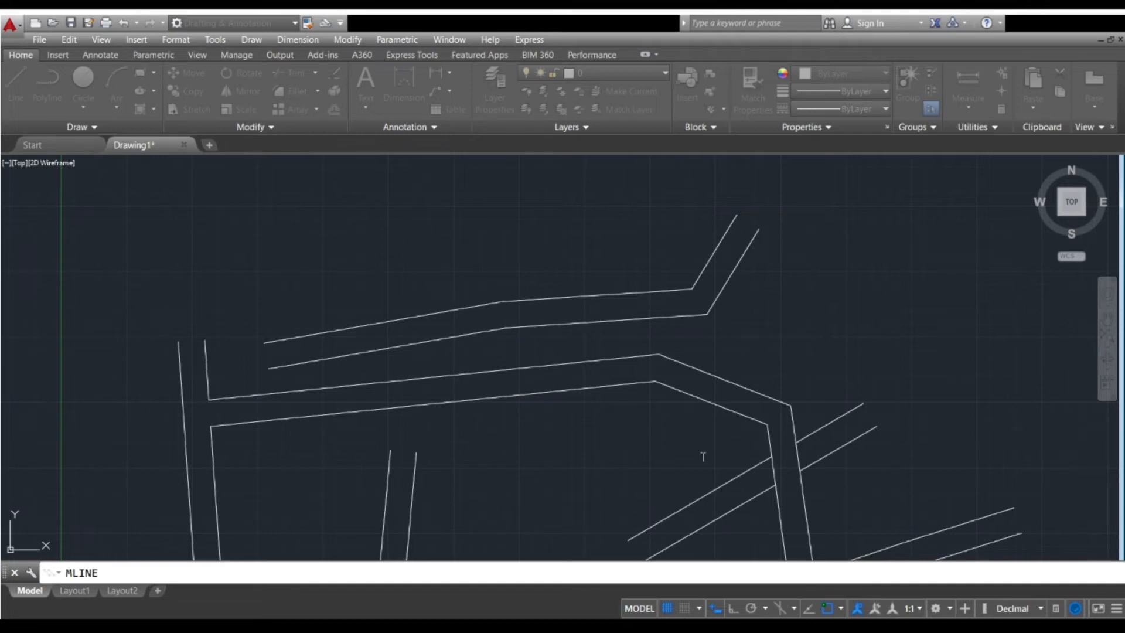
key(Return)
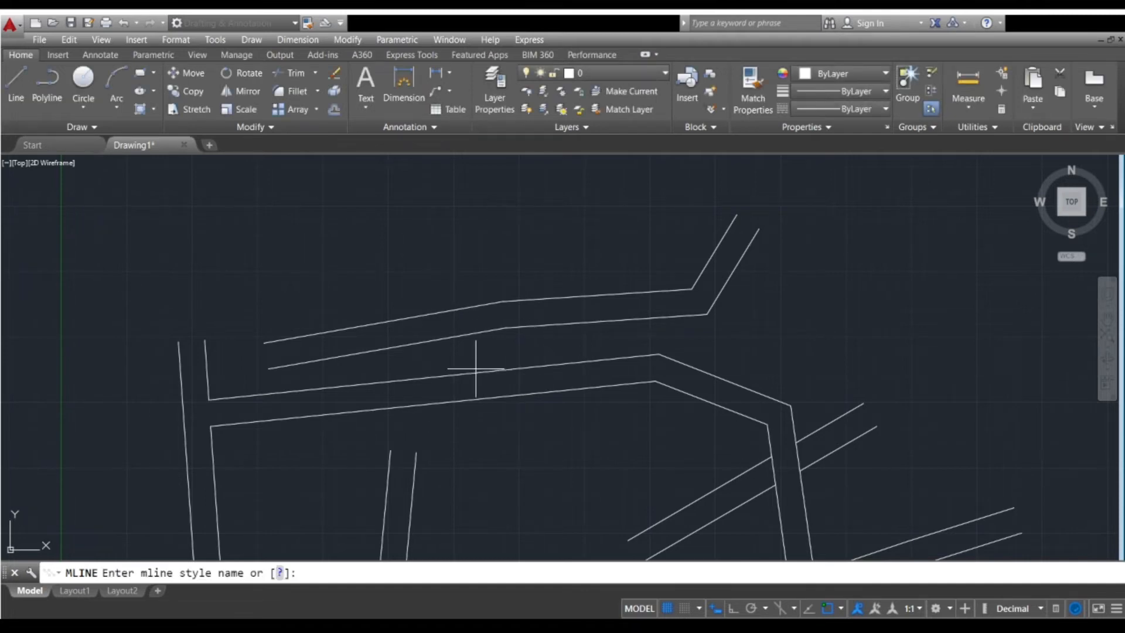
scroll(476, 368, down, 3)
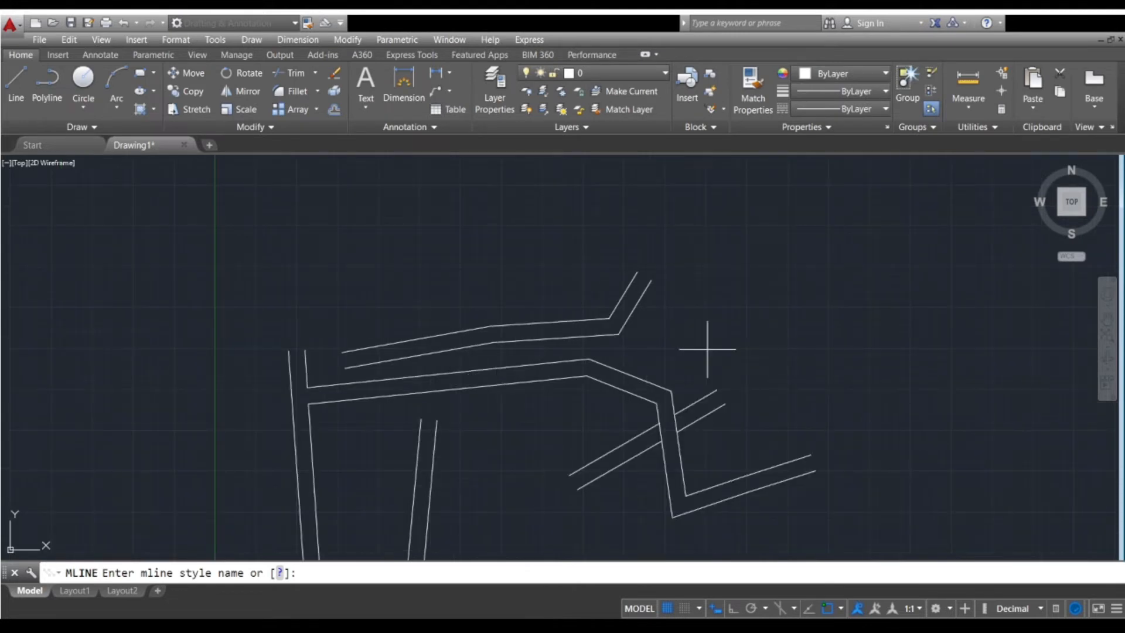
mouse_move(711, 347)
middle_down()
mouse_move(482, 364)
mouse_move(429, 356)
middle_up()
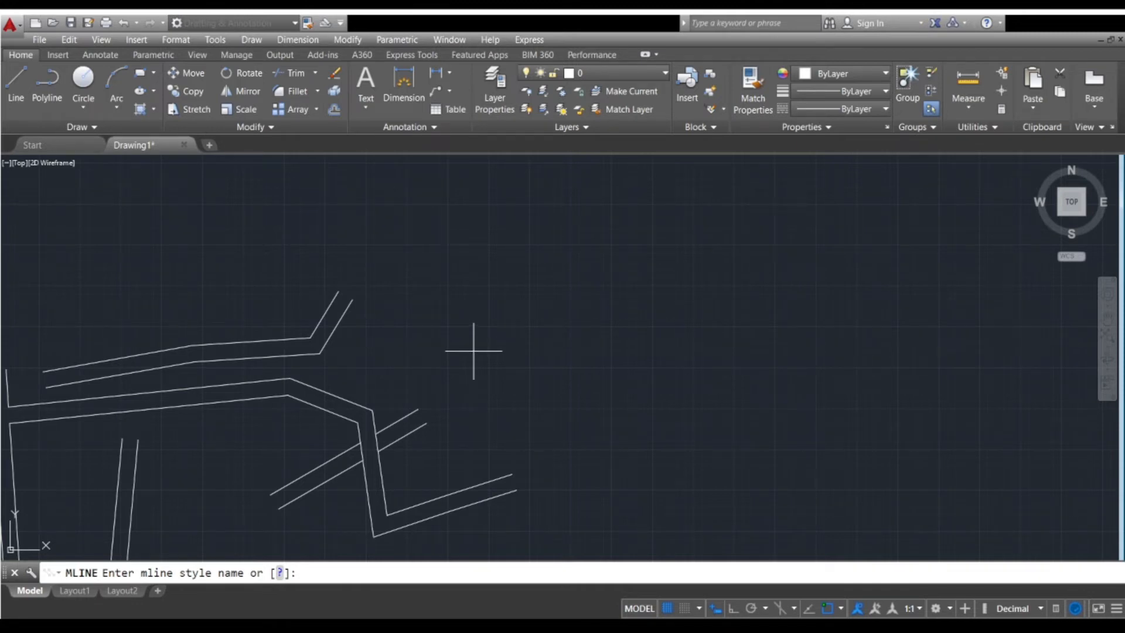
key(Return)
scroll(381, 350, up, 4)
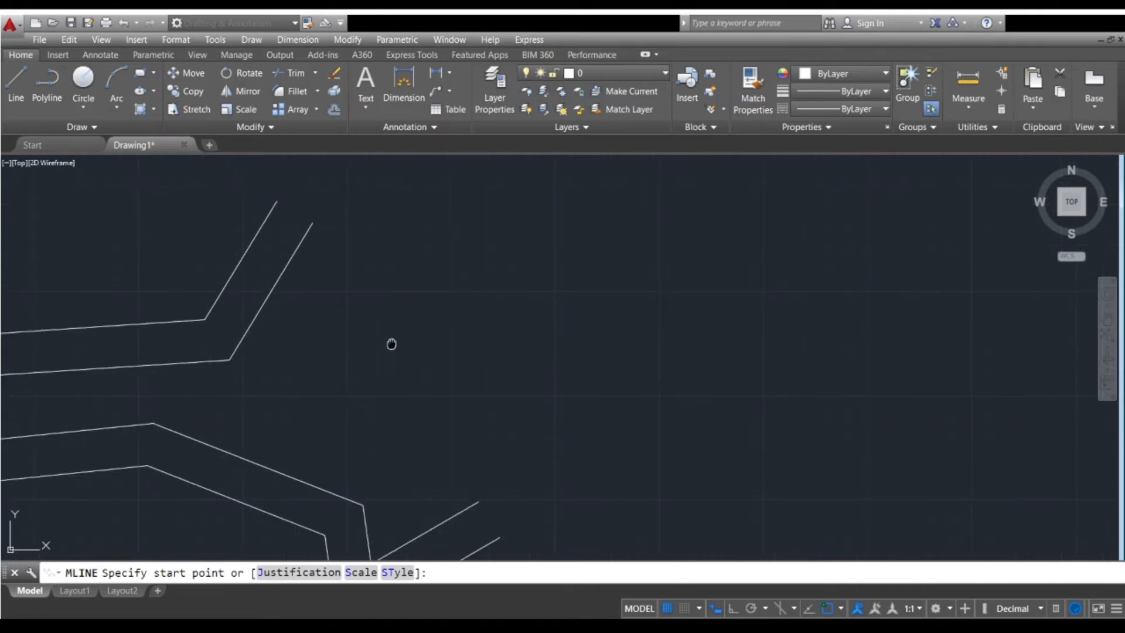
middle_drag(391, 344, 603, 347)
scroll(467, 334, down, 4)
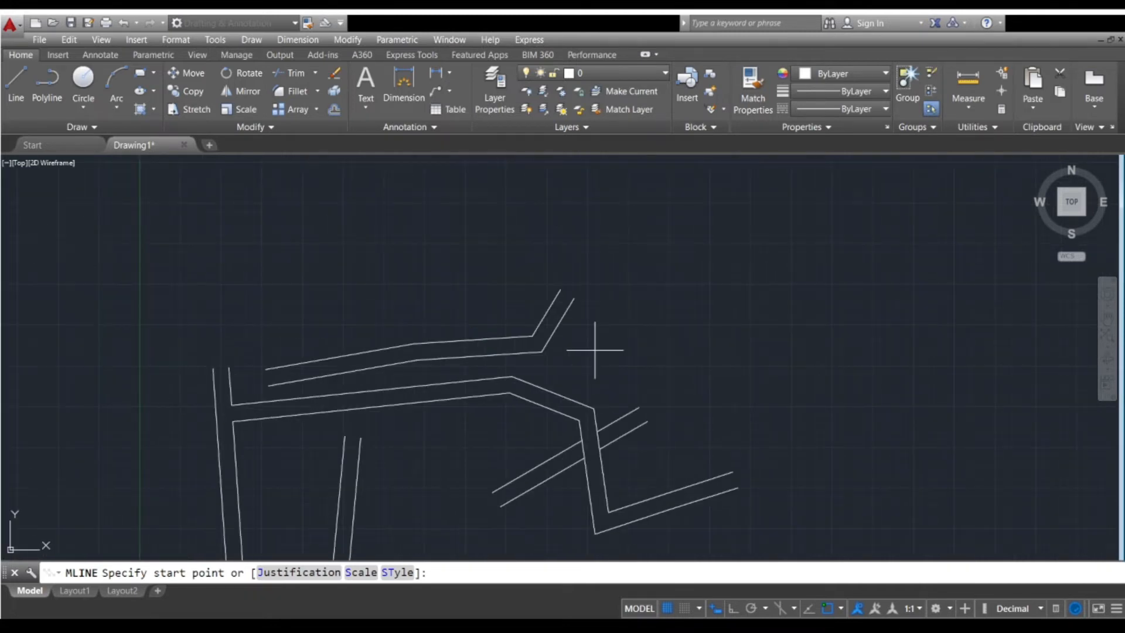
scroll(595, 349, up, 2)
key(Escape)
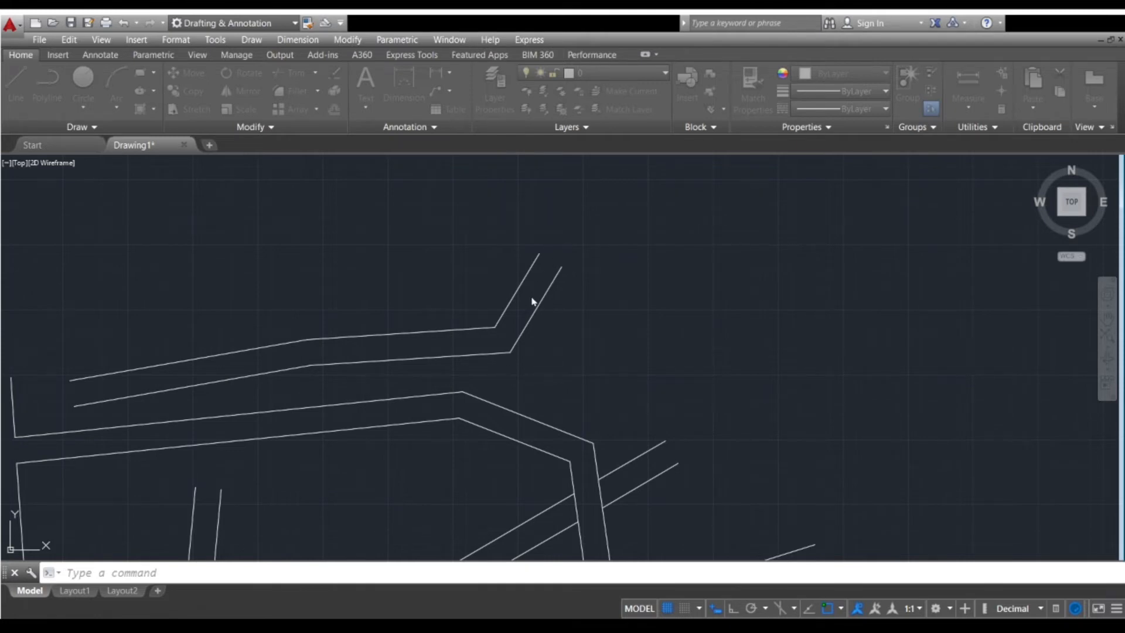
click(566, 250)
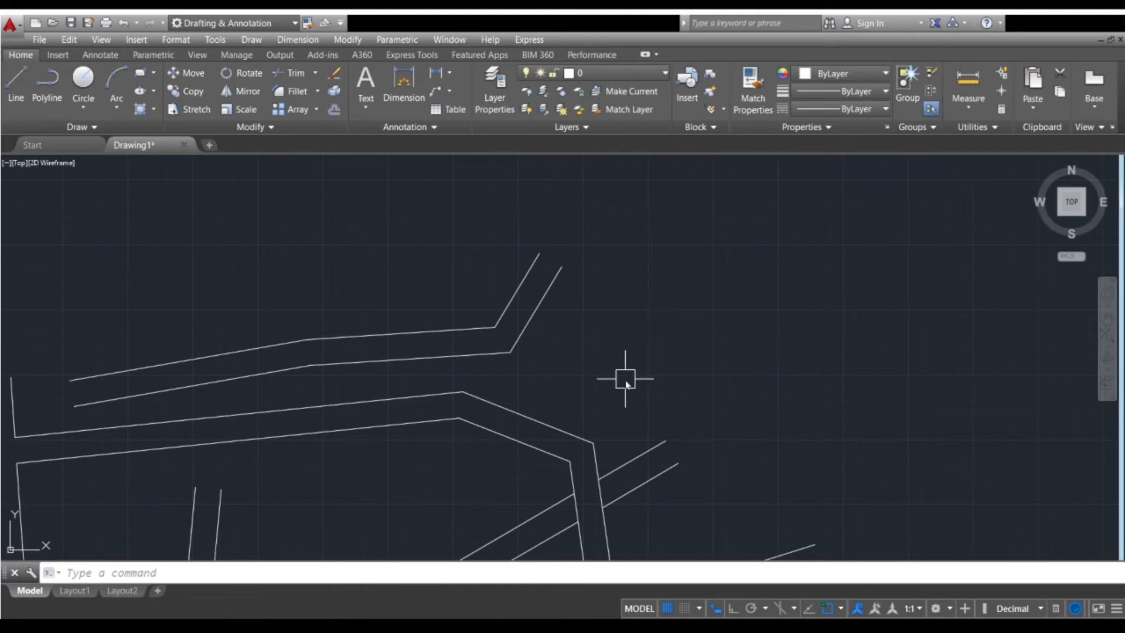
- Draw a three-segment multiline in the empty area right of the existing ones, running nearly level, rising diagonally, then levelling off
text(mline)
key(Return)
click(647, 357)
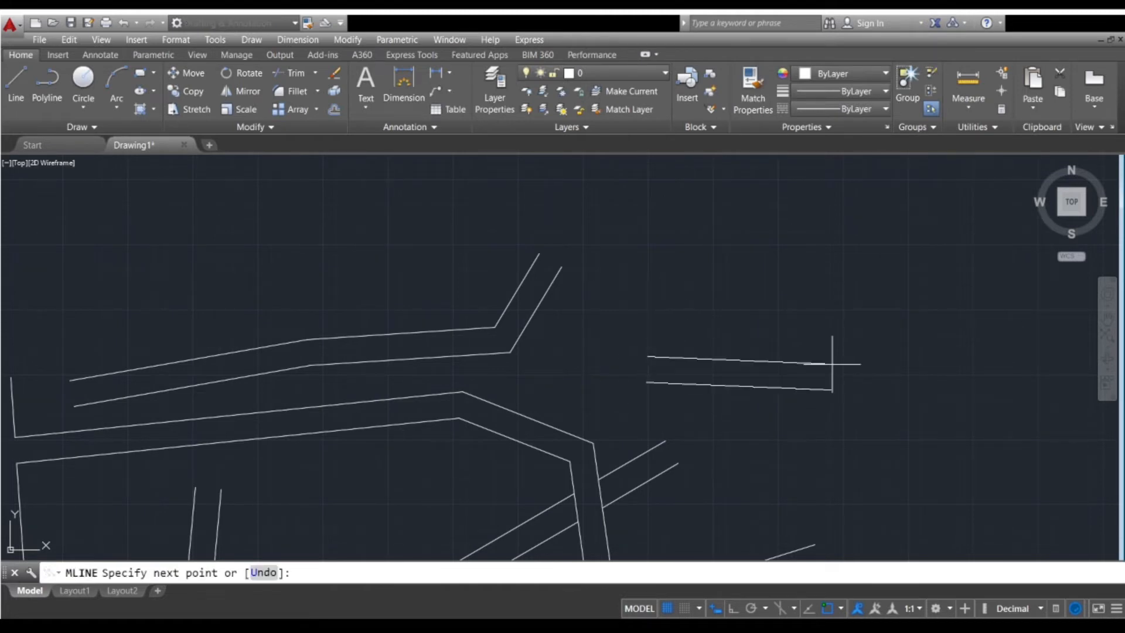
click(918, 306)
middle_drag(849, 315, 648, 322)
click(784, 332)
key(Return)
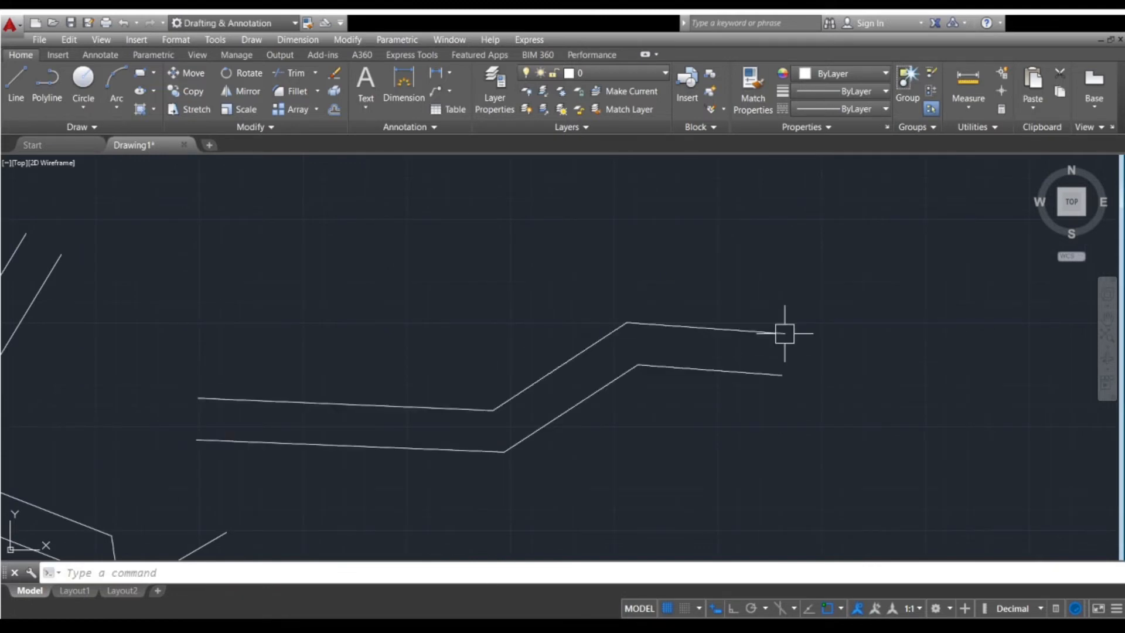
- Start a new multiline and switch its style to the custom one made of red, blue and white lines
scroll(537, 414, down, 4)
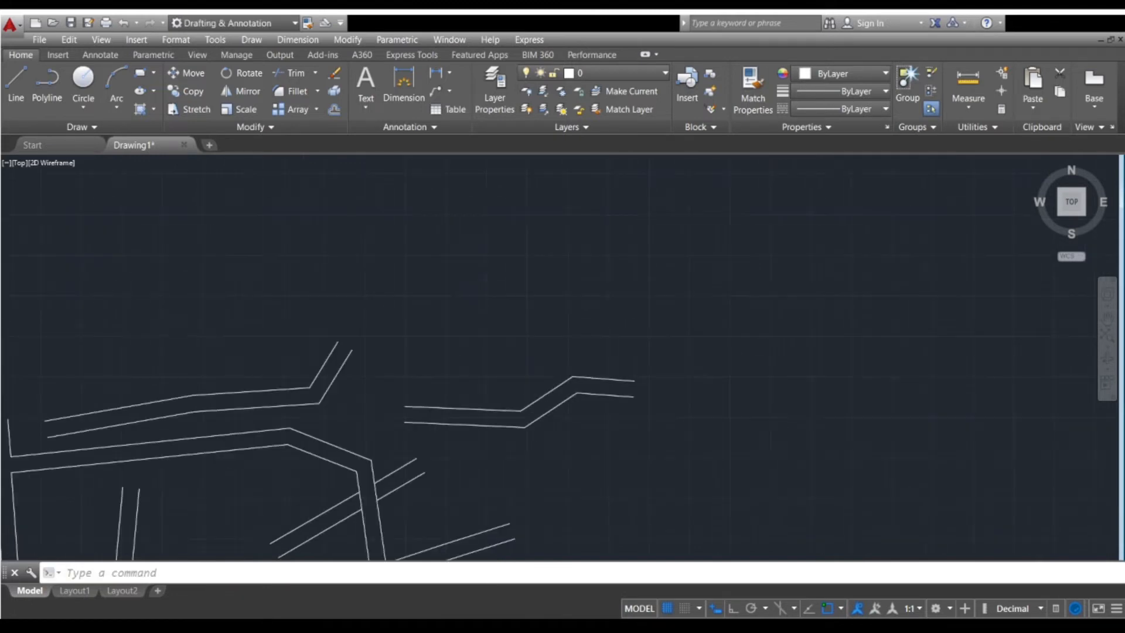
scroll(592, 389, down, 2)
scroll(573, 400, up, 5)
key(Escape)
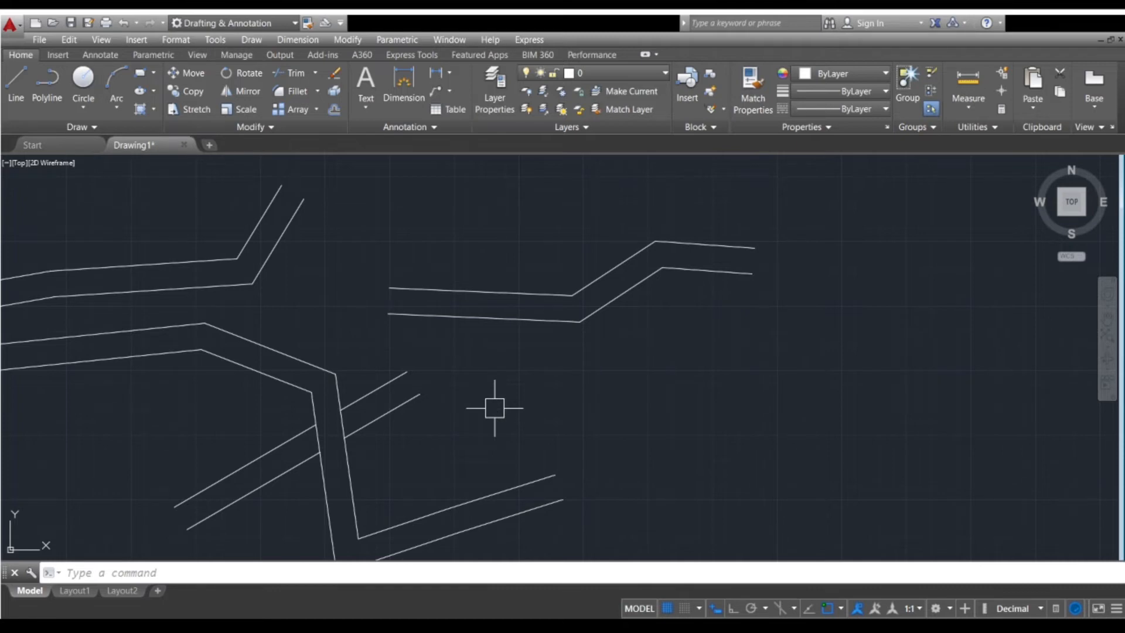
text(mline)
key(Return)
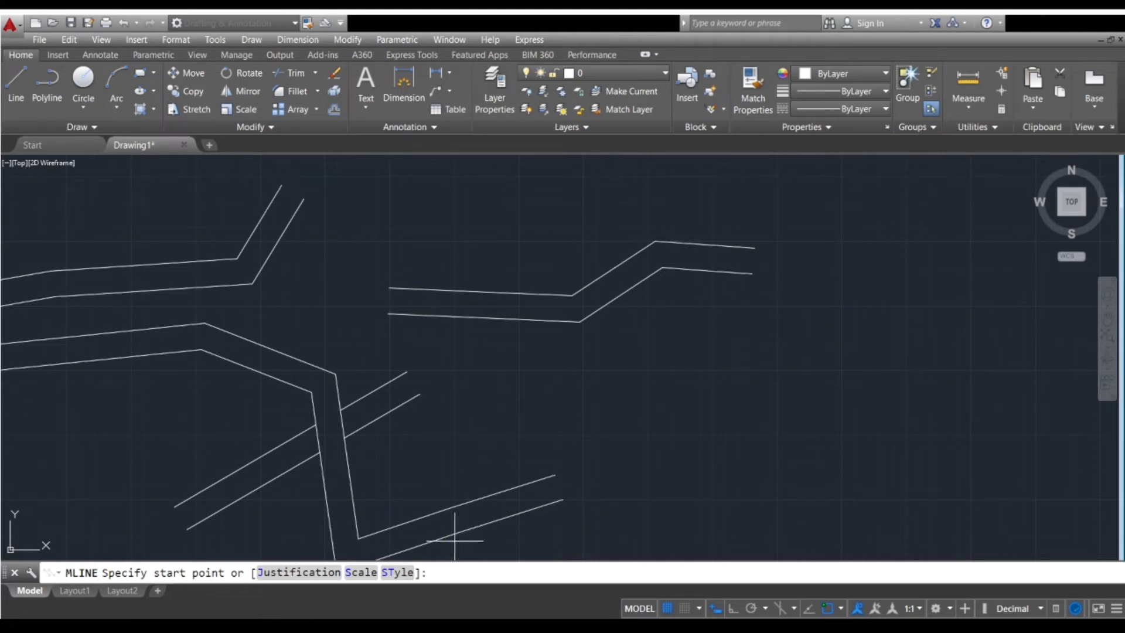
text(st)
key(Return)
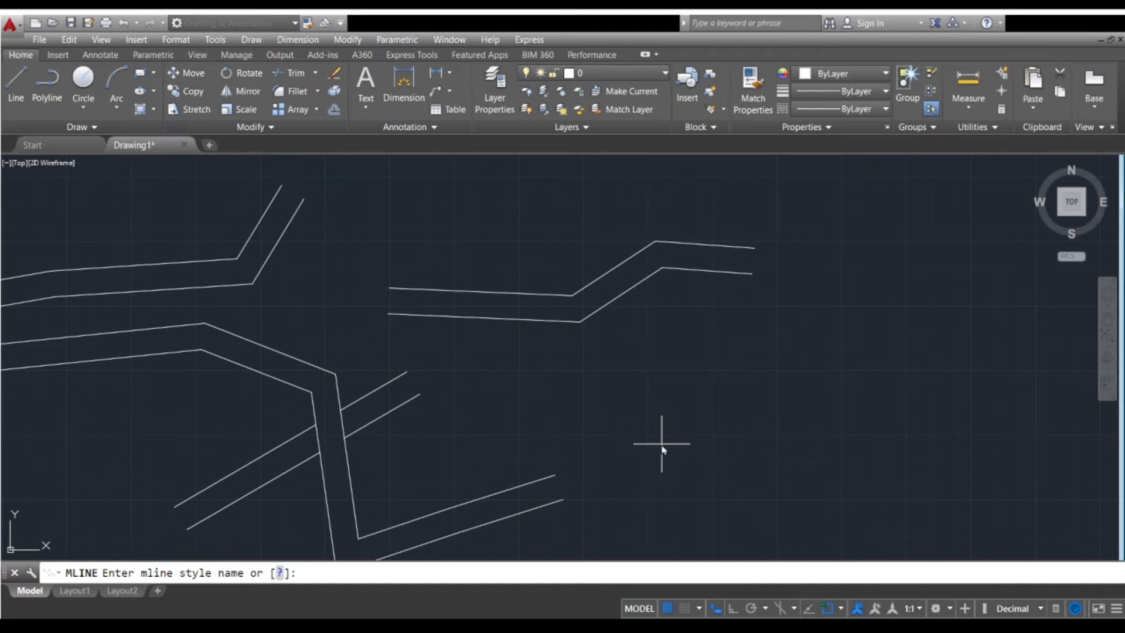
key(Return)
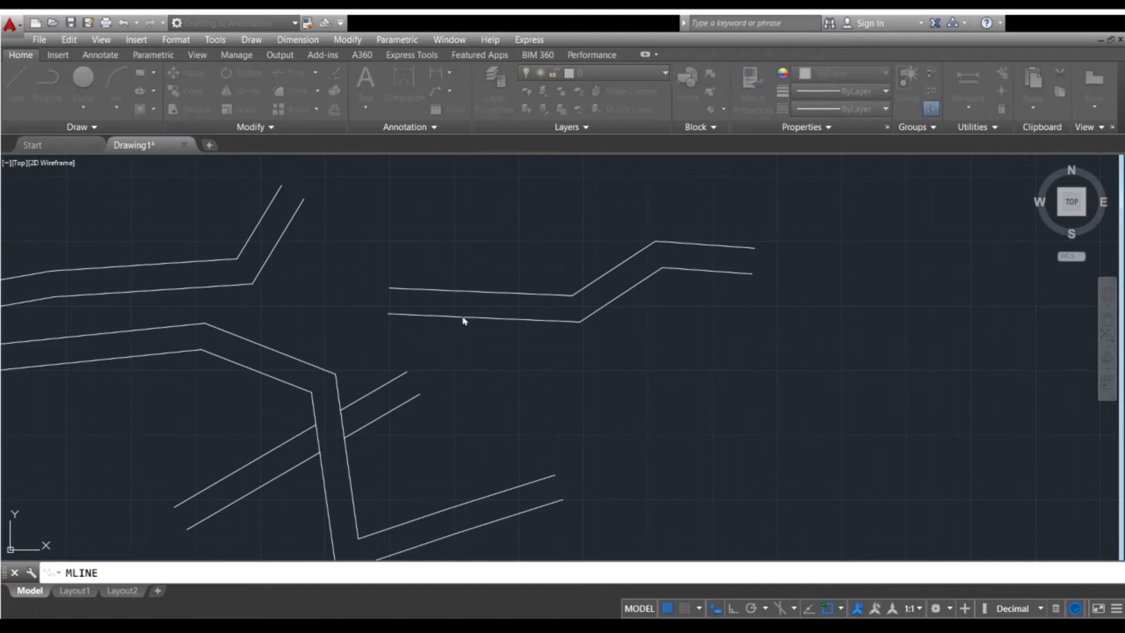
click(763, 461)
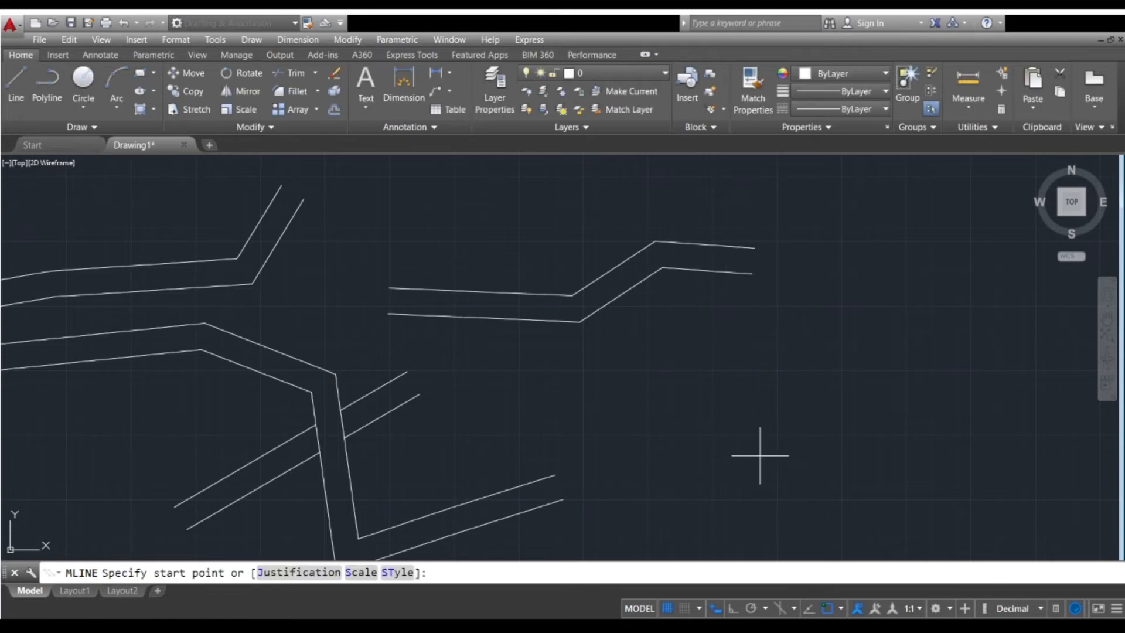
- Draw a long twelve-segment multiline in the three-colour style that loops around the open area, folds back and crosses itself near its end
click(610, 384)
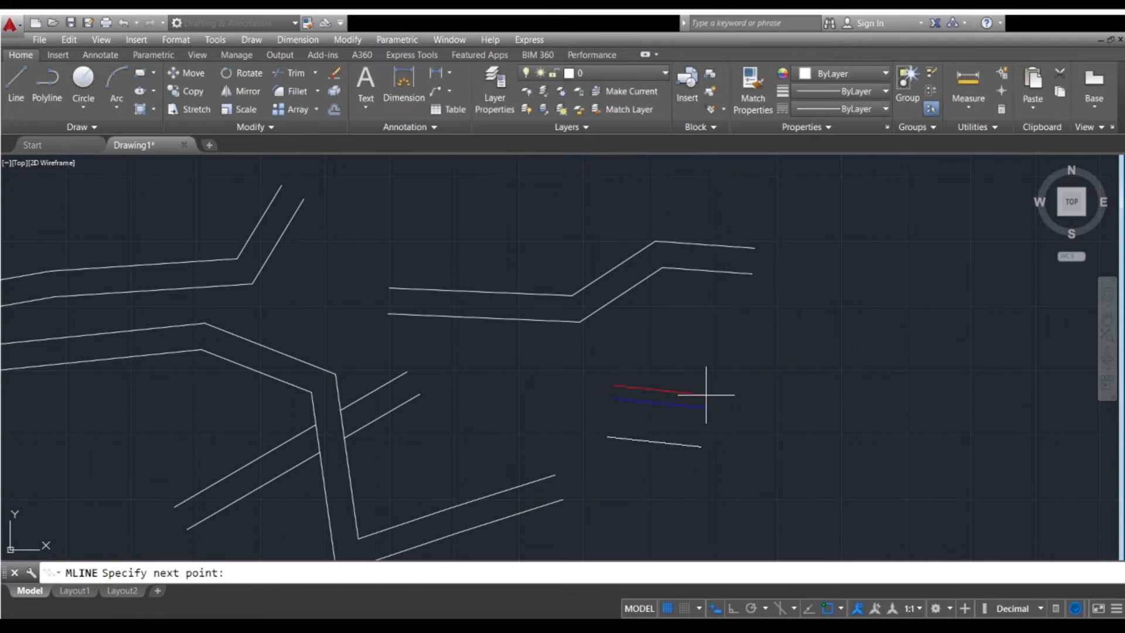
click(753, 397)
scroll(756, 398, down, 2)
middle_drag(841, 410, 607, 445)
click(673, 409)
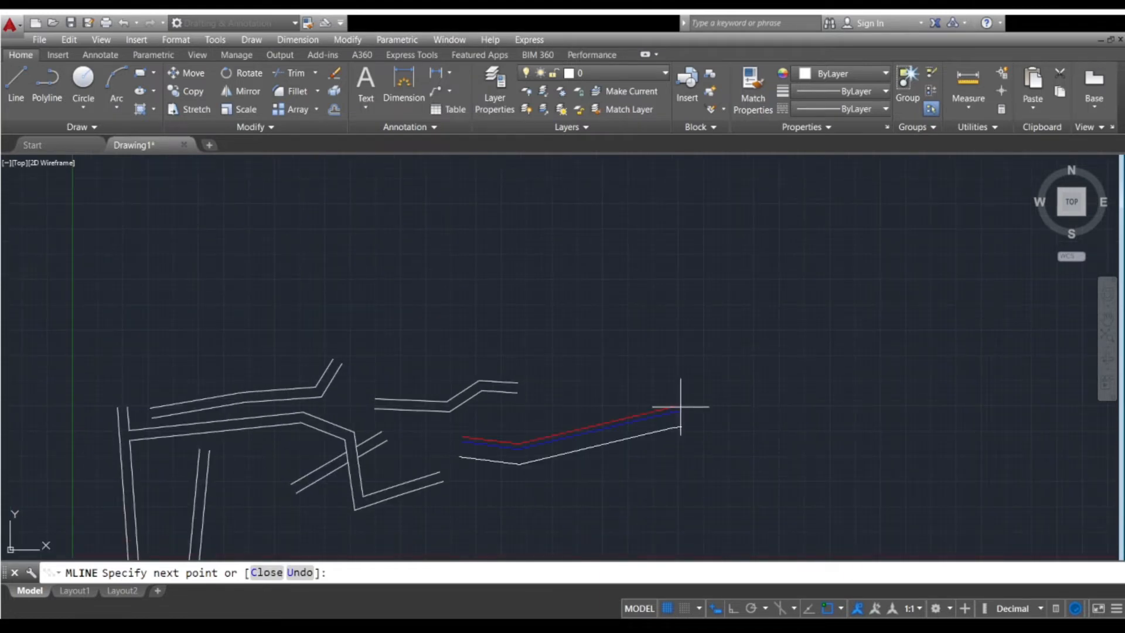
click(769, 410)
click(740, 284)
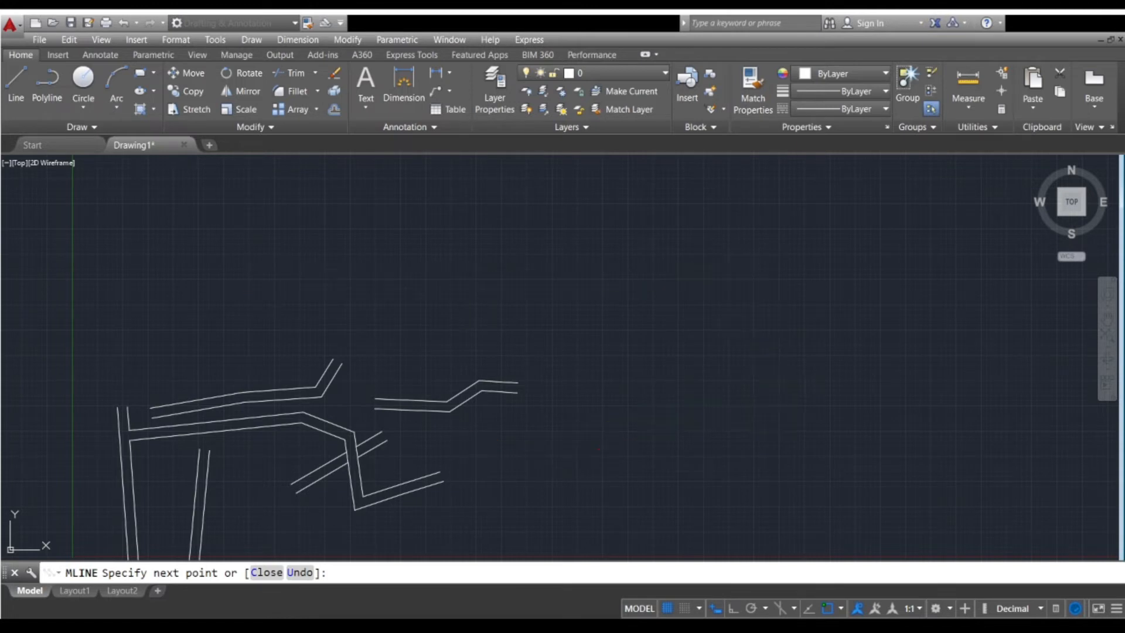
click(252, 289)
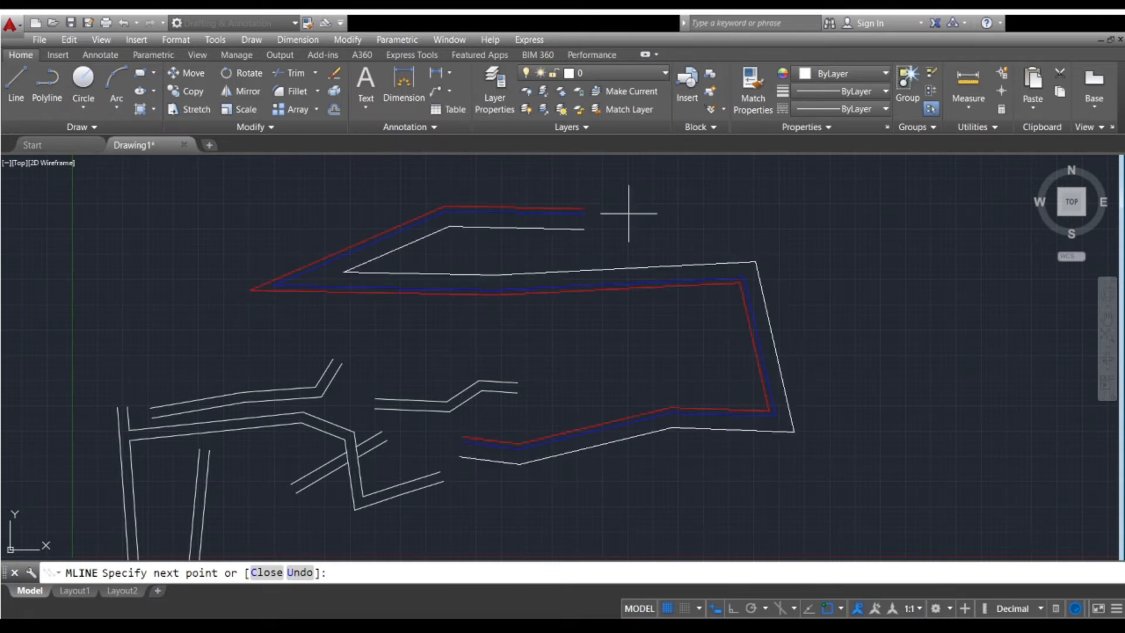
click(827, 234)
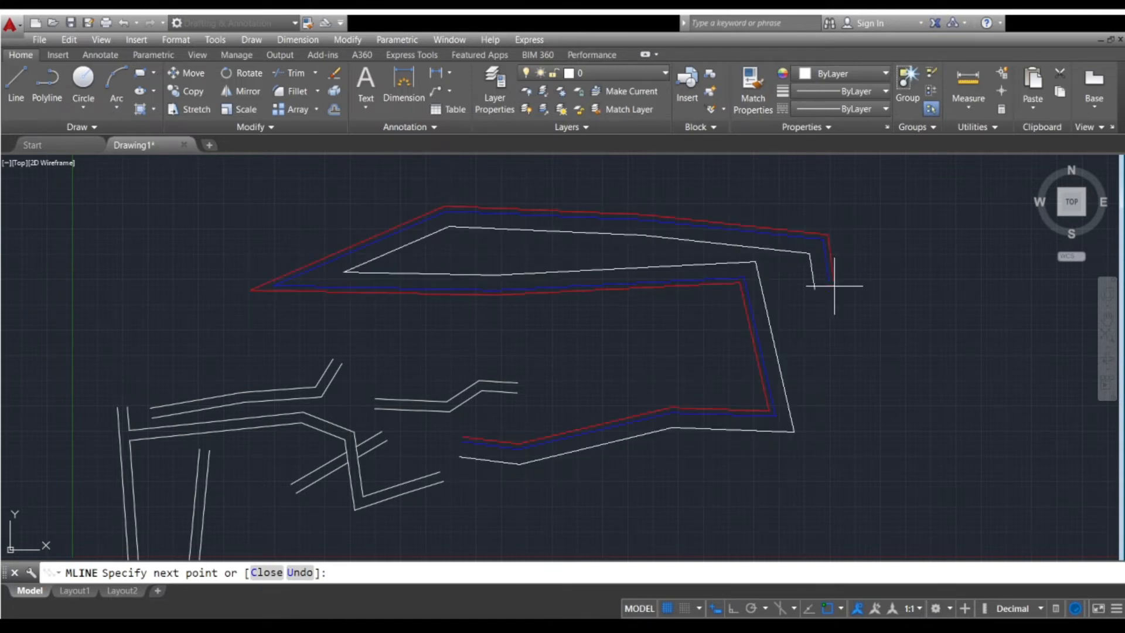
click(857, 406)
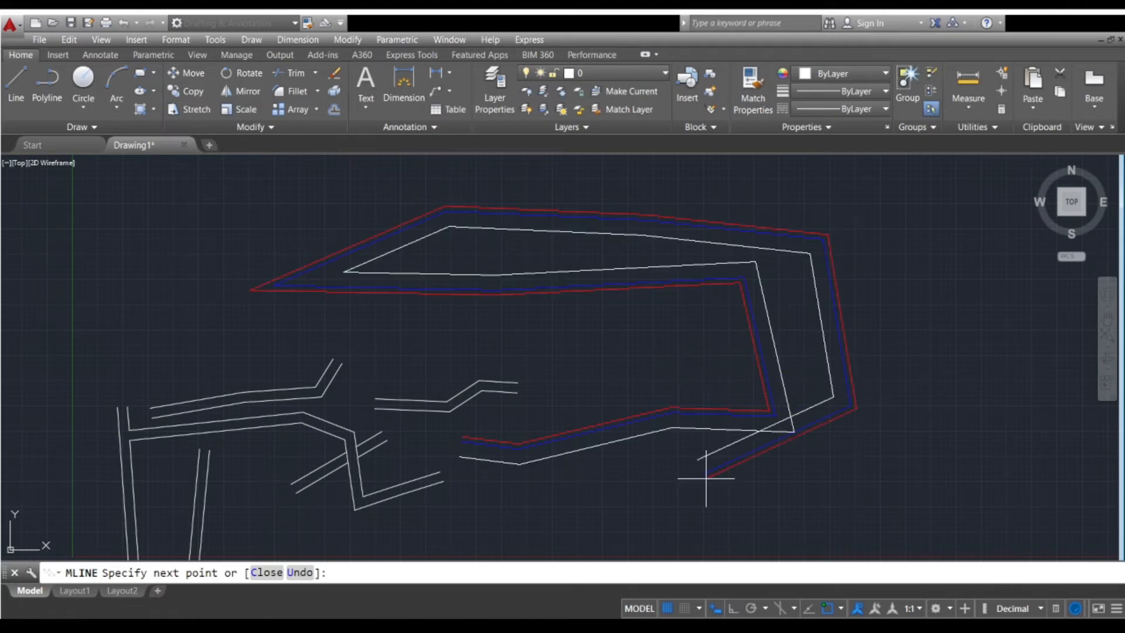
click(661, 367)
click(621, 497)
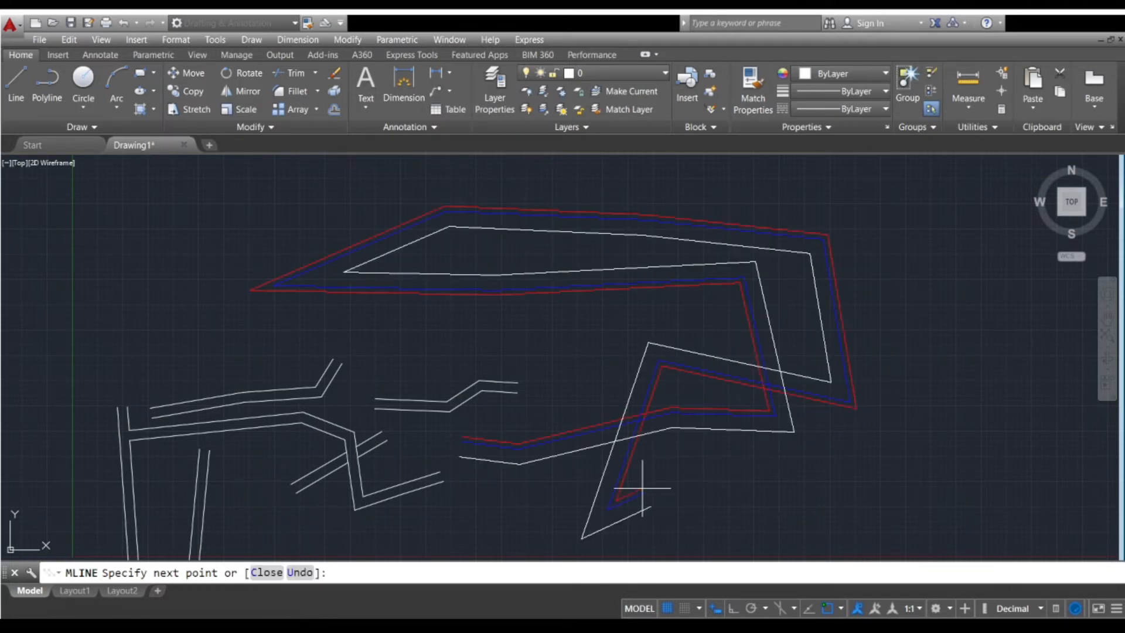
key(Return)
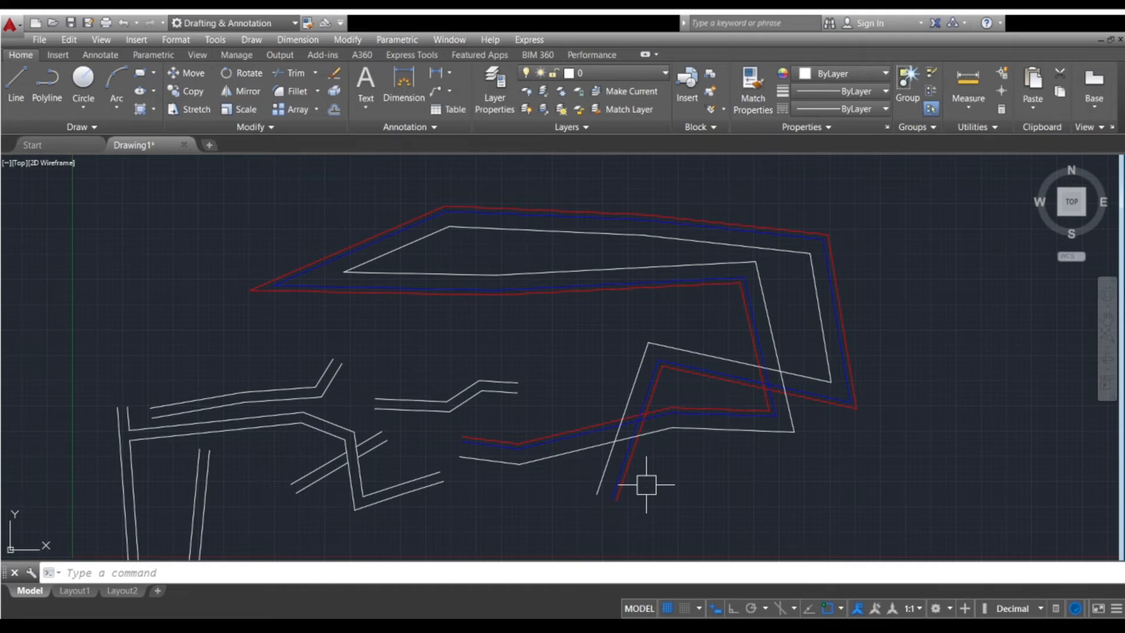
- Draw a four-segment multiline in the STANDARD style, from below the coloured multiline up around its right side
key(Return)
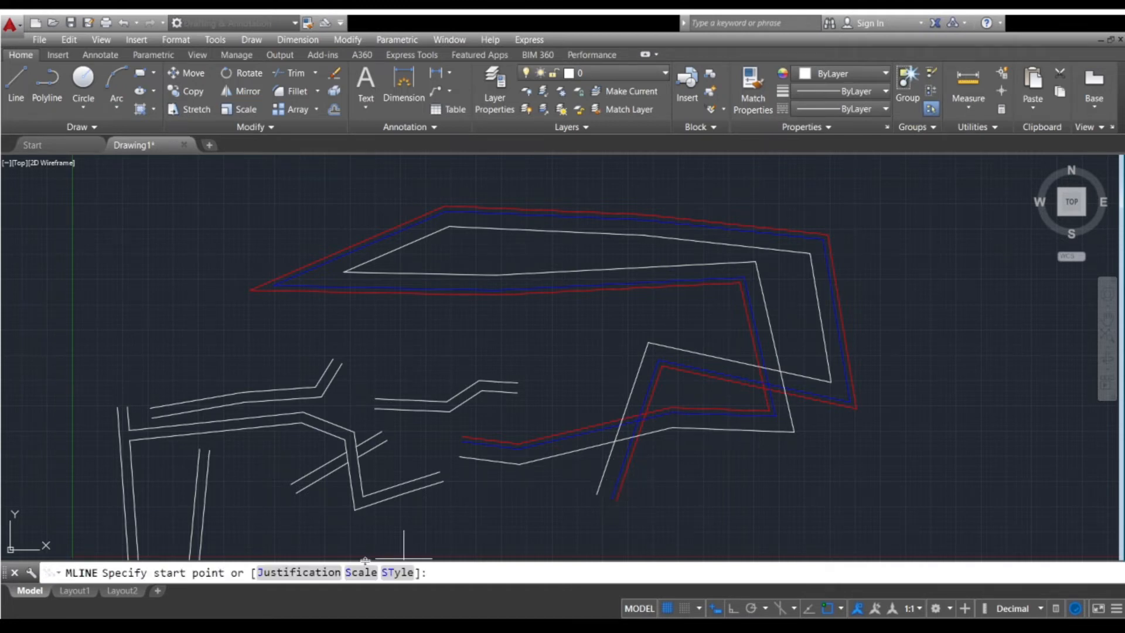
click(389, 573)
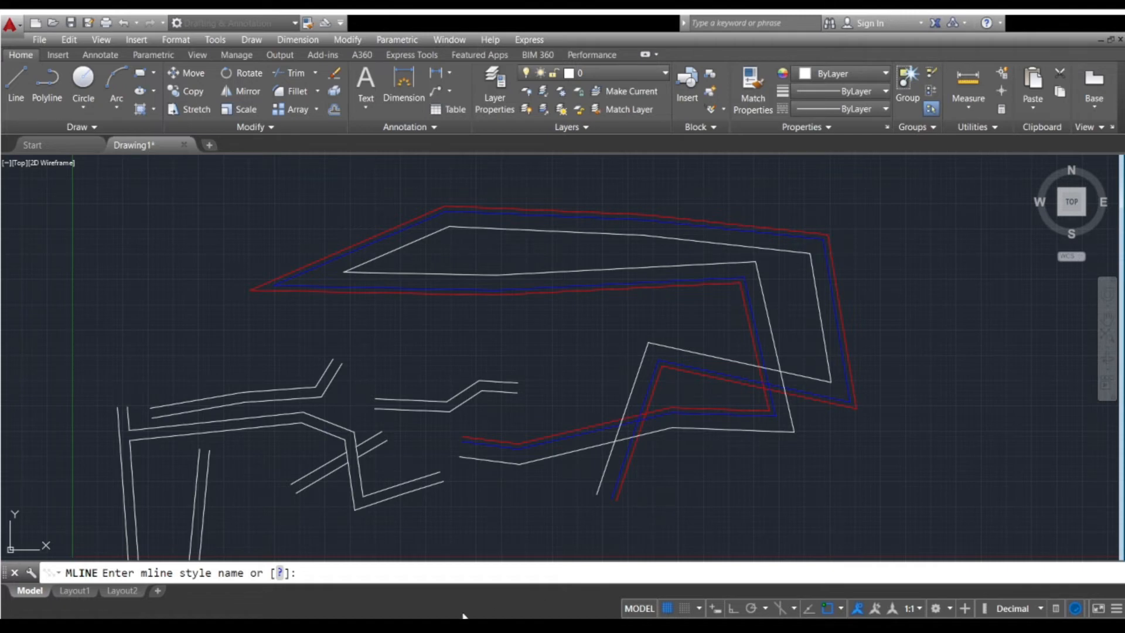
text(STANDARD)
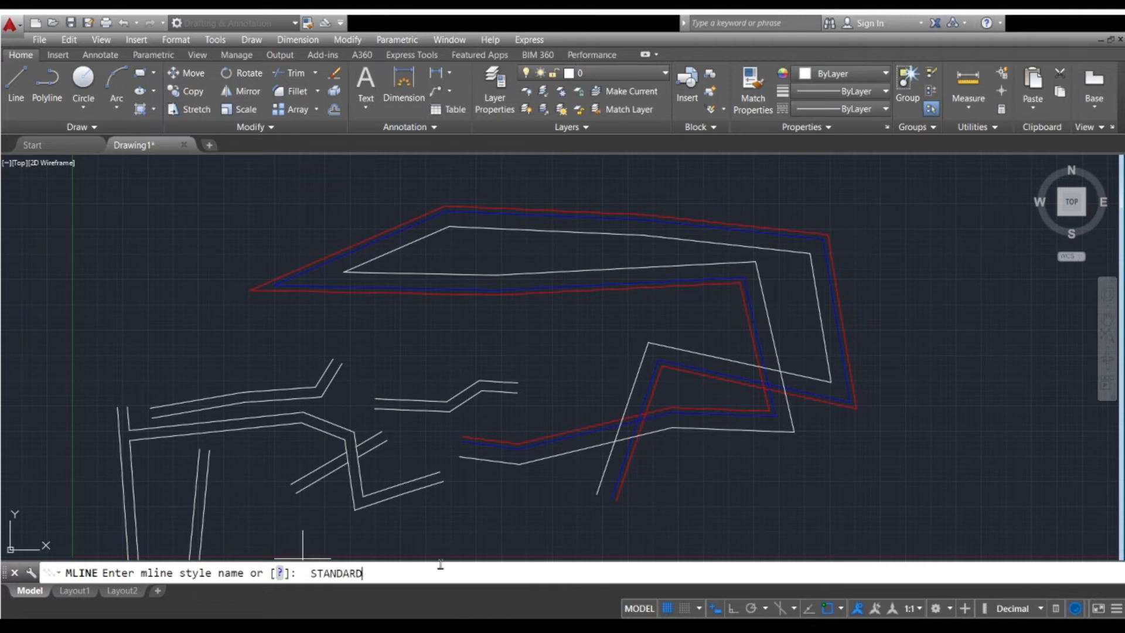
key(Return)
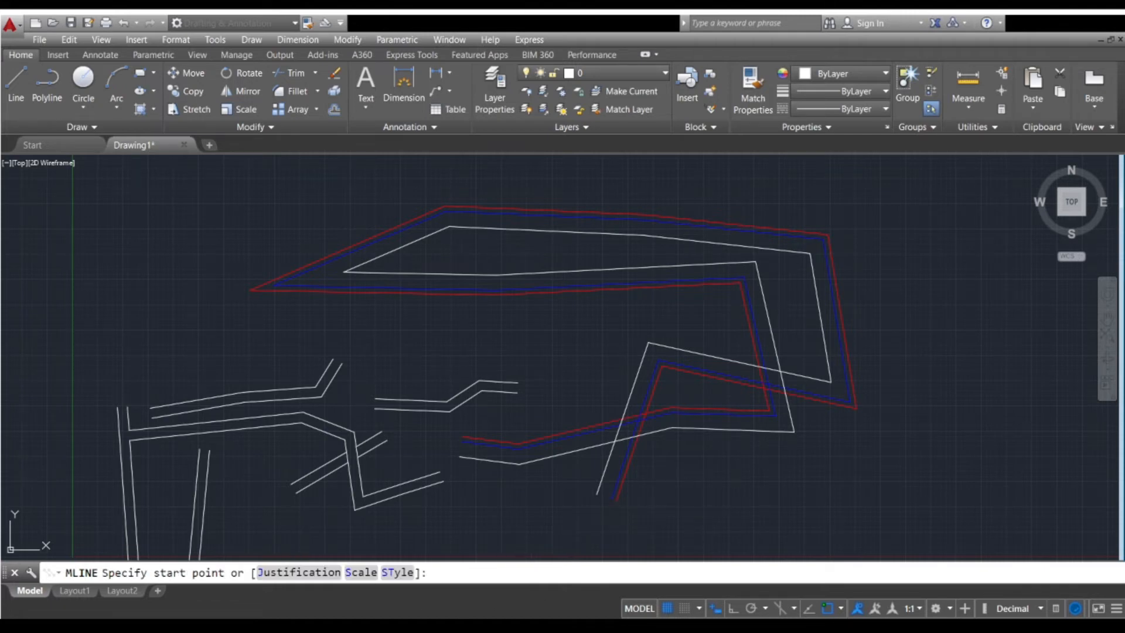
click(688, 508)
click(815, 523)
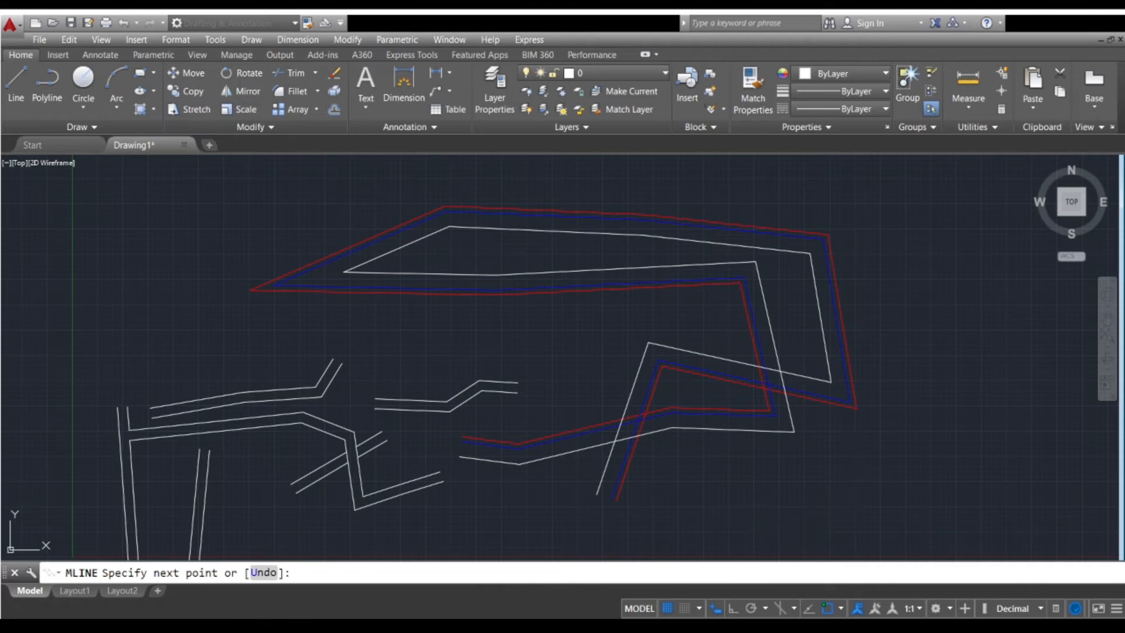
click(912, 434)
click(932, 354)
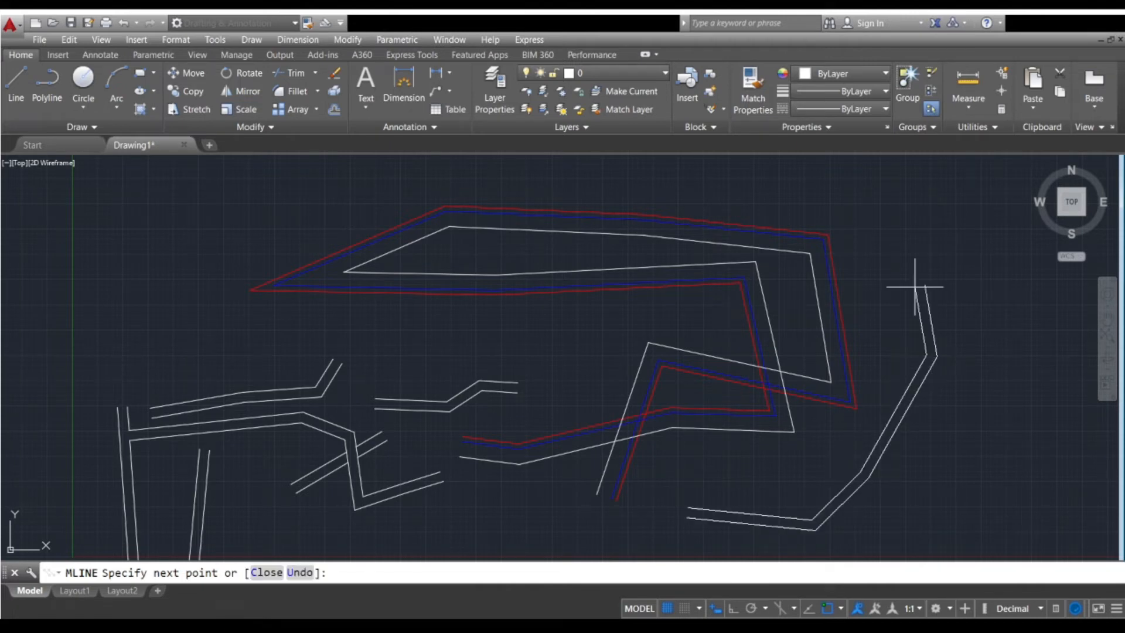
click(914, 287)
key(Return)
- Start a new multiline for the empty area above the coloured one and set its justification to Zero
middle_drag(854, 345, 772, 439)
middle_drag(618, 383, 775, 440)
middle_drag(648, 372, 643, 432)
scroll(636, 397, up, 2)
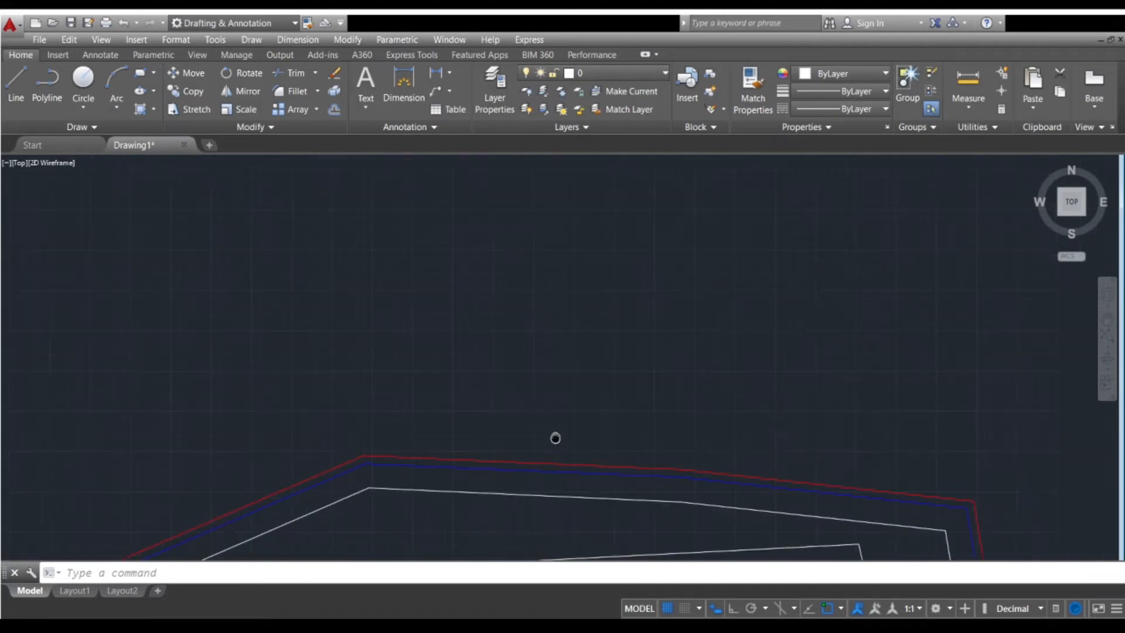
text(ml)
key(Return)
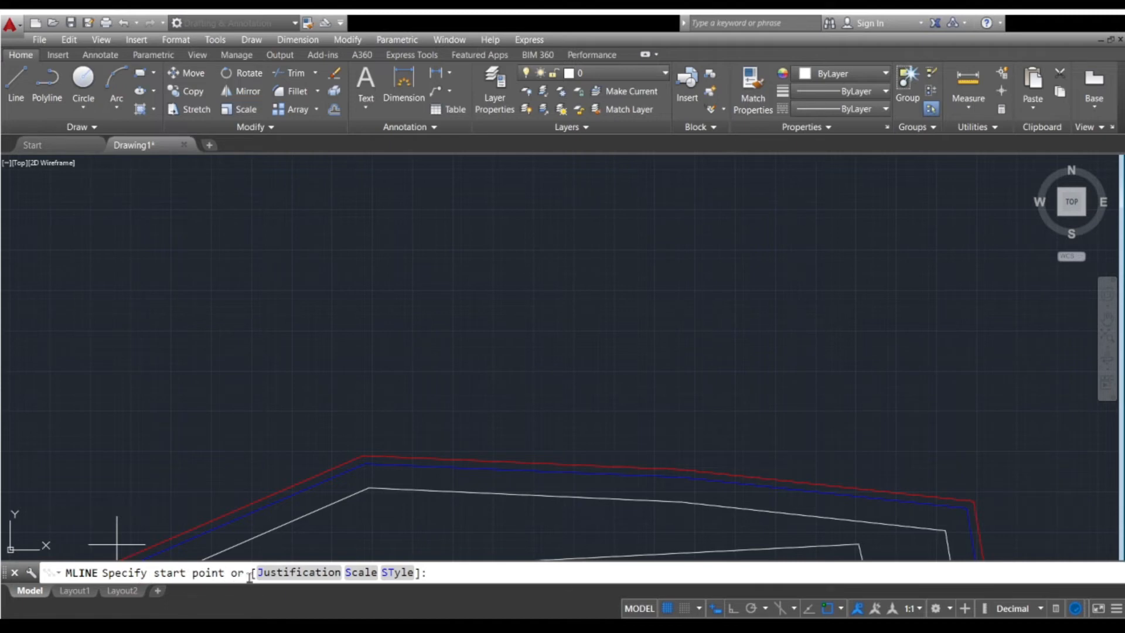
click(281, 573)
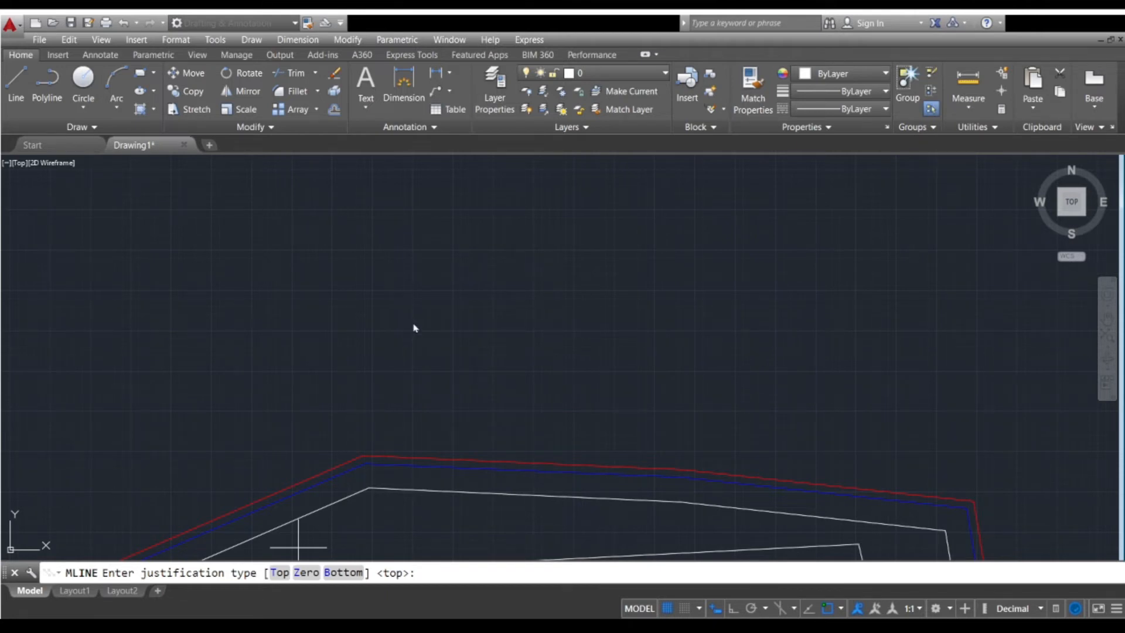
key(Return)
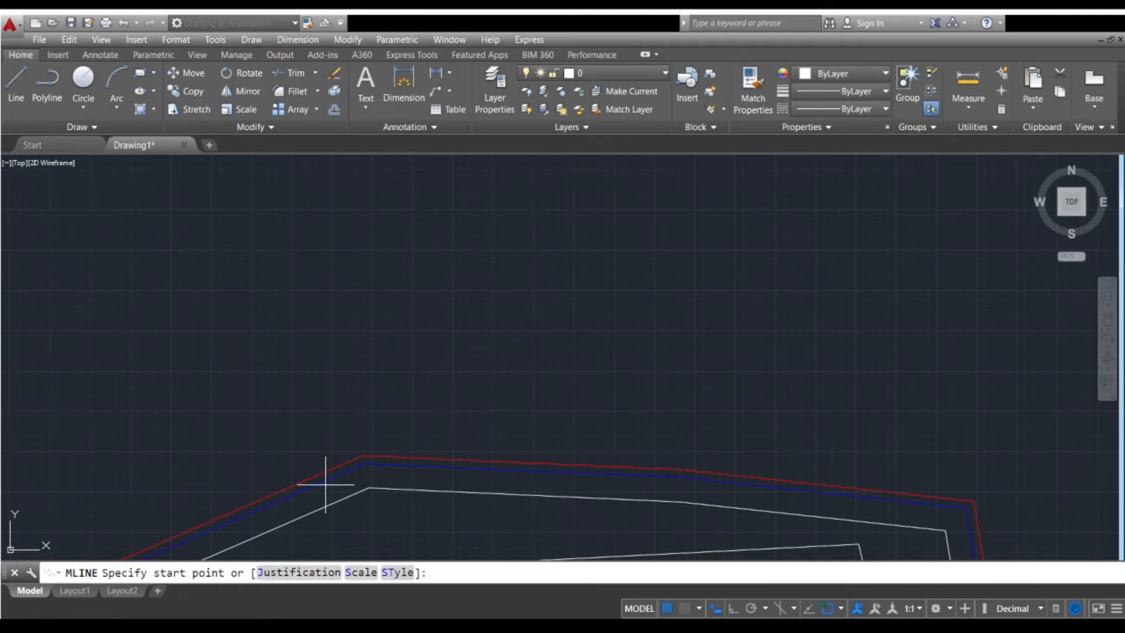
- Draw a five-segment zigzag multiline with Zero justification in the empty area, running level, dipping, rising steeply and descending to the right
click(330, 271)
scroll(401, 273, up, 9)
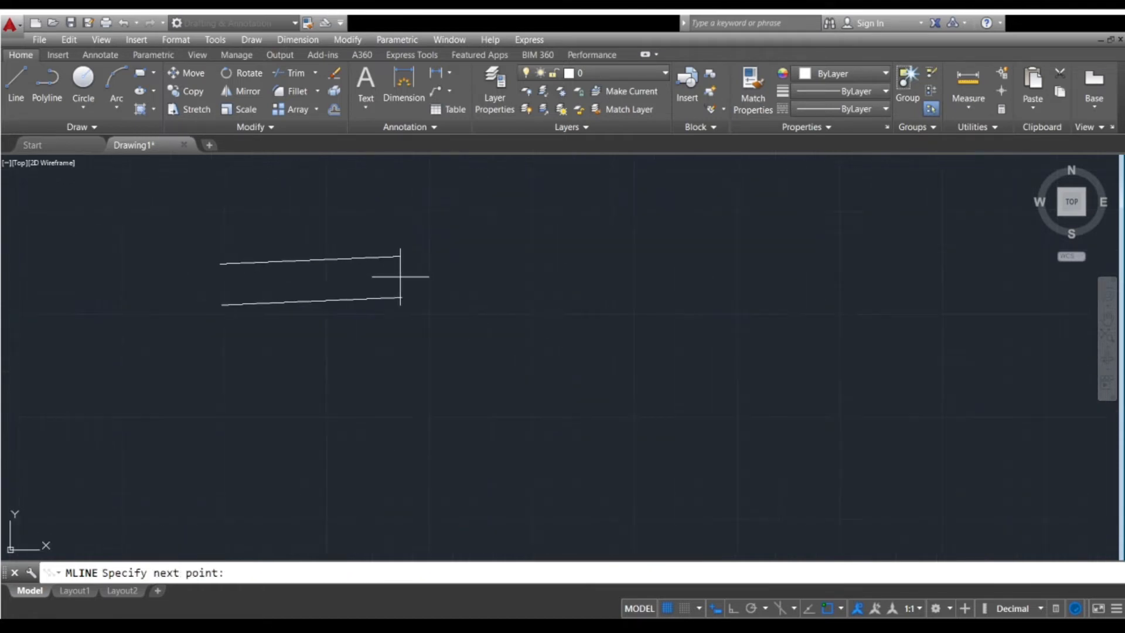
scroll(410, 292, down, 4)
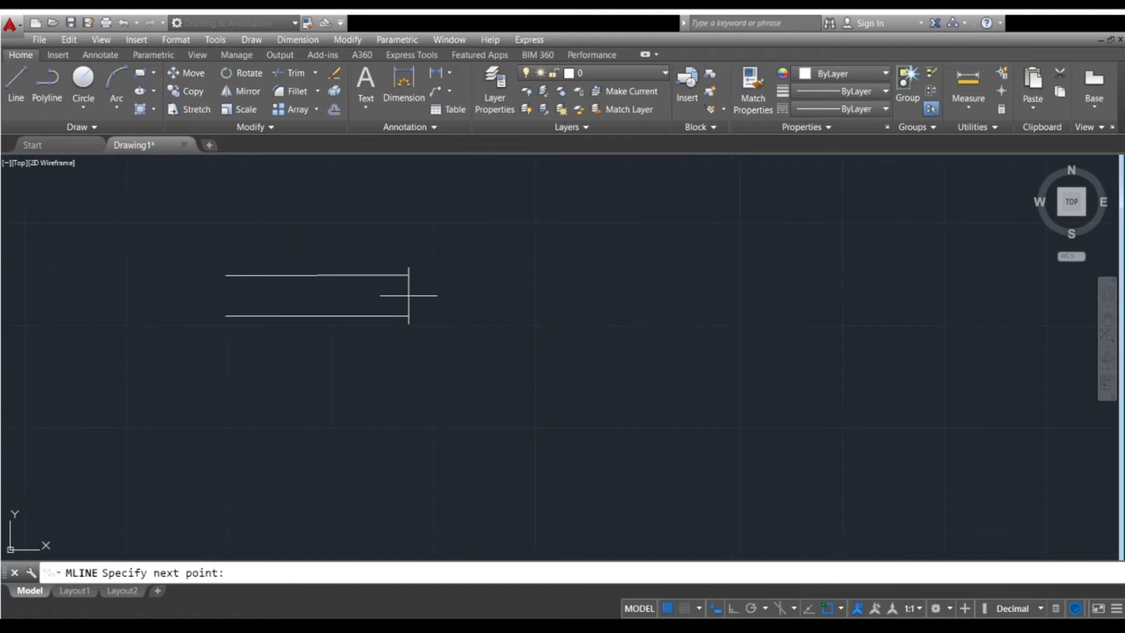
scroll(409, 295, up, 2)
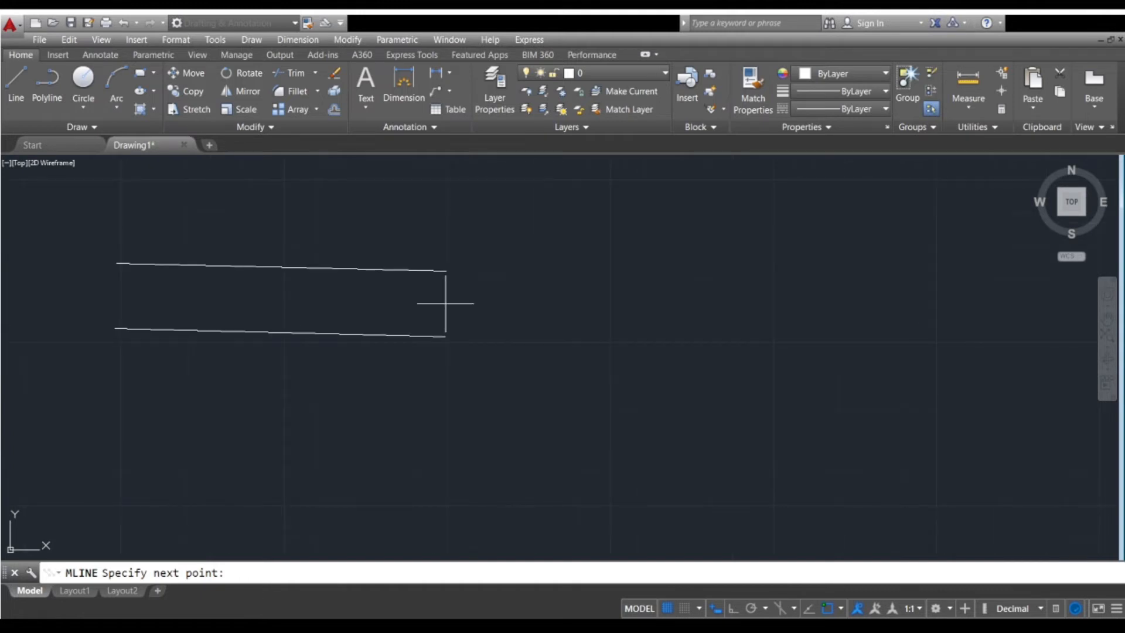
scroll(448, 306, up, 2)
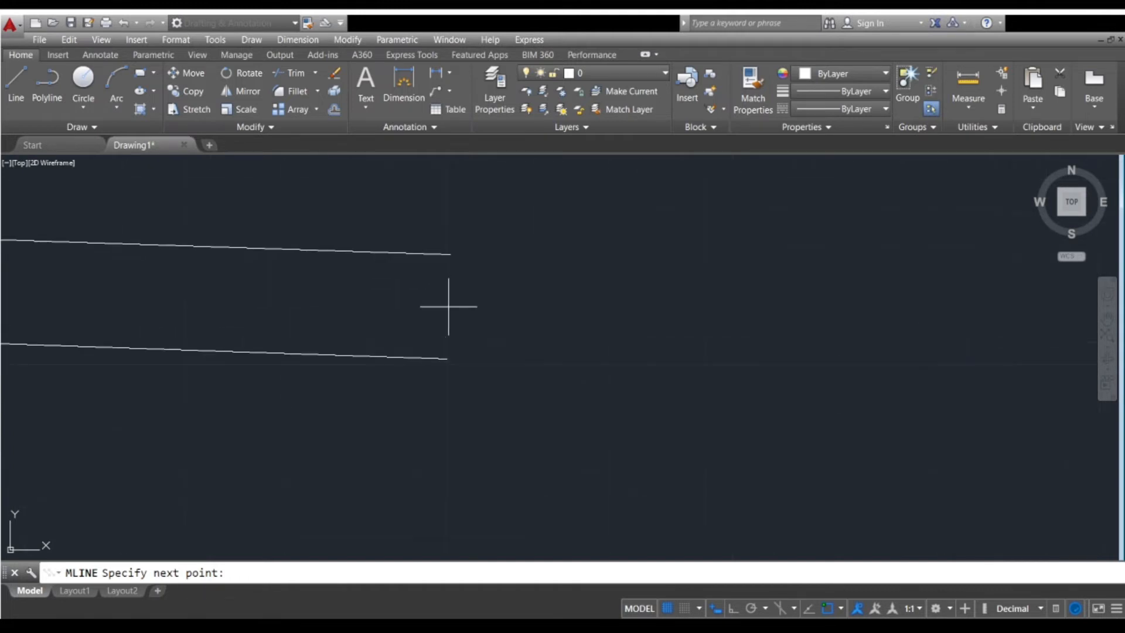
click(449, 306)
scroll(523, 343, down, 4)
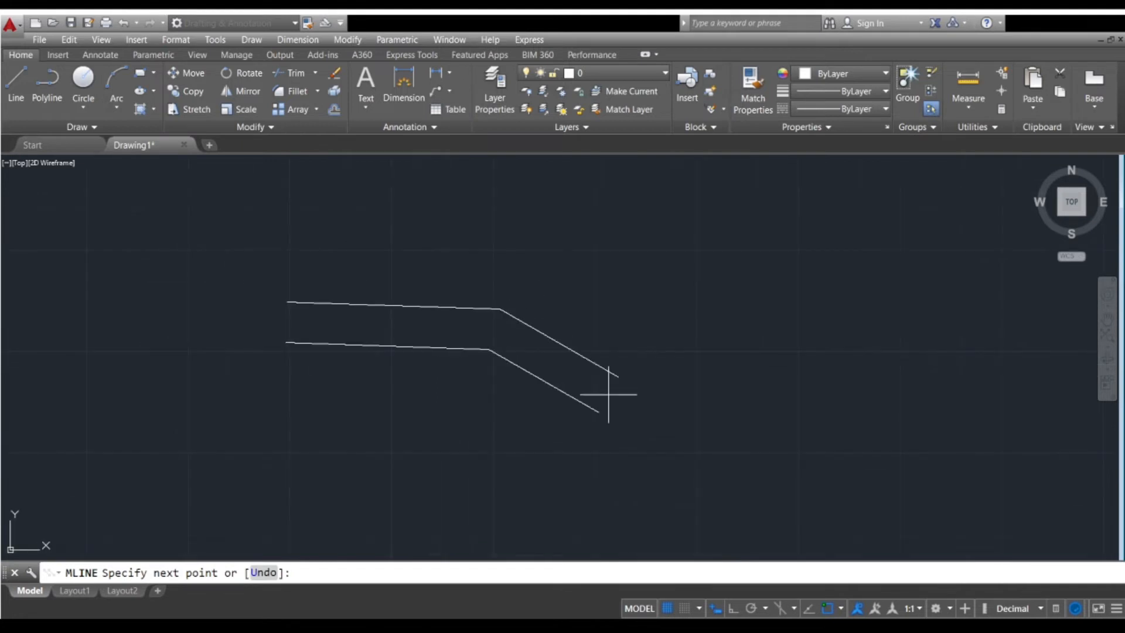
click(624, 418)
click(724, 366)
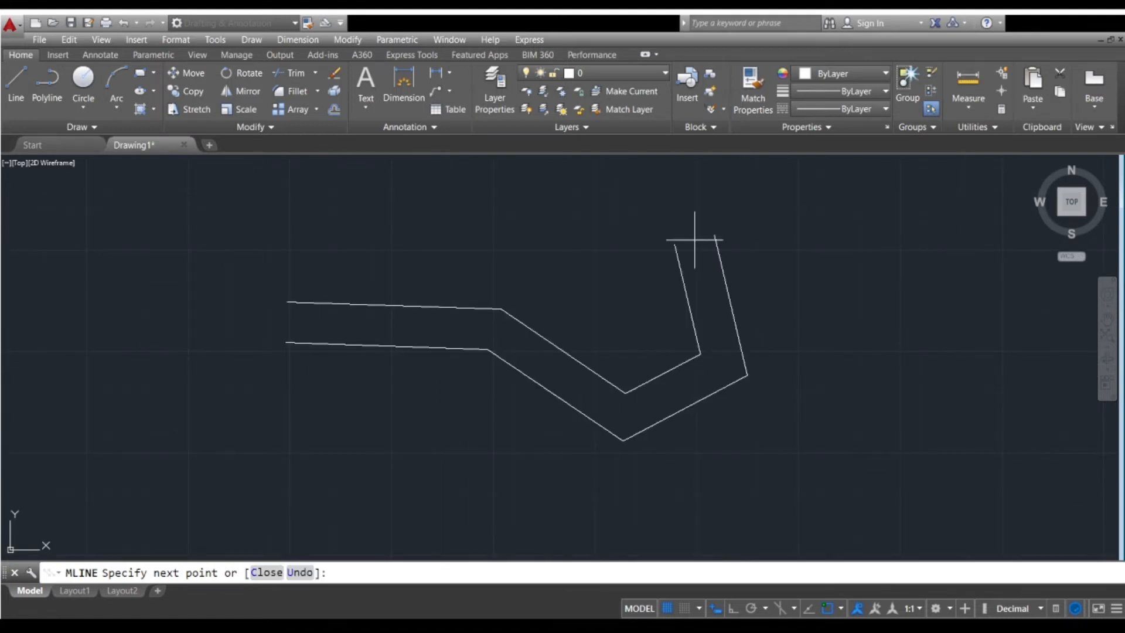
click(695, 238)
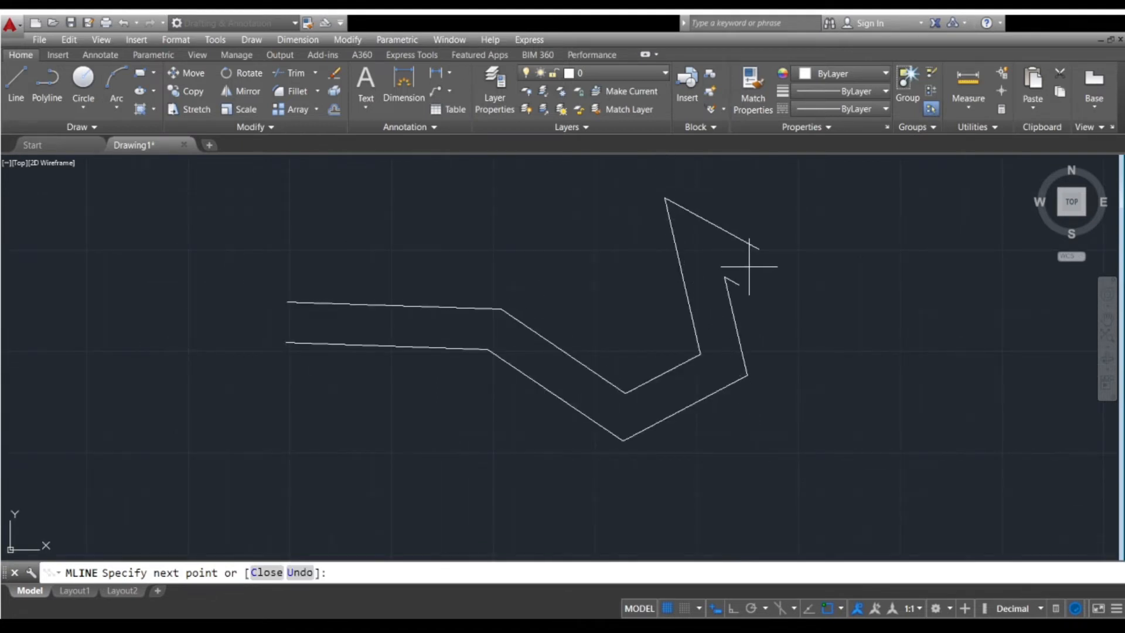
click(907, 306)
key(Return)
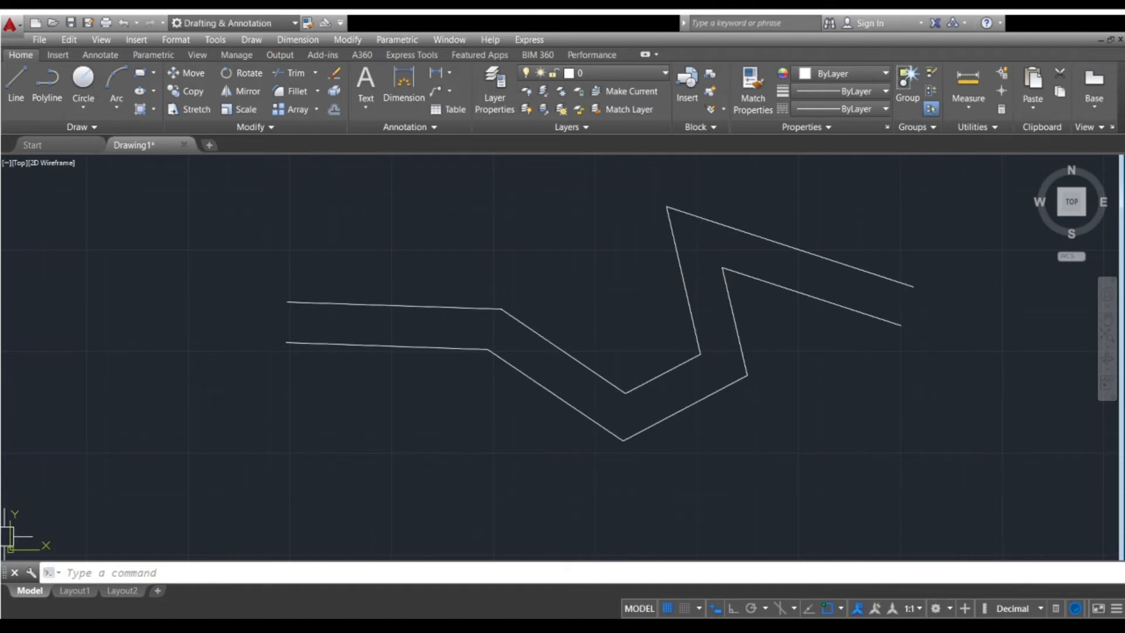
- Start a new multiline for the empty area above the zigzag multiline and set its justification to Bottom
key(Return)
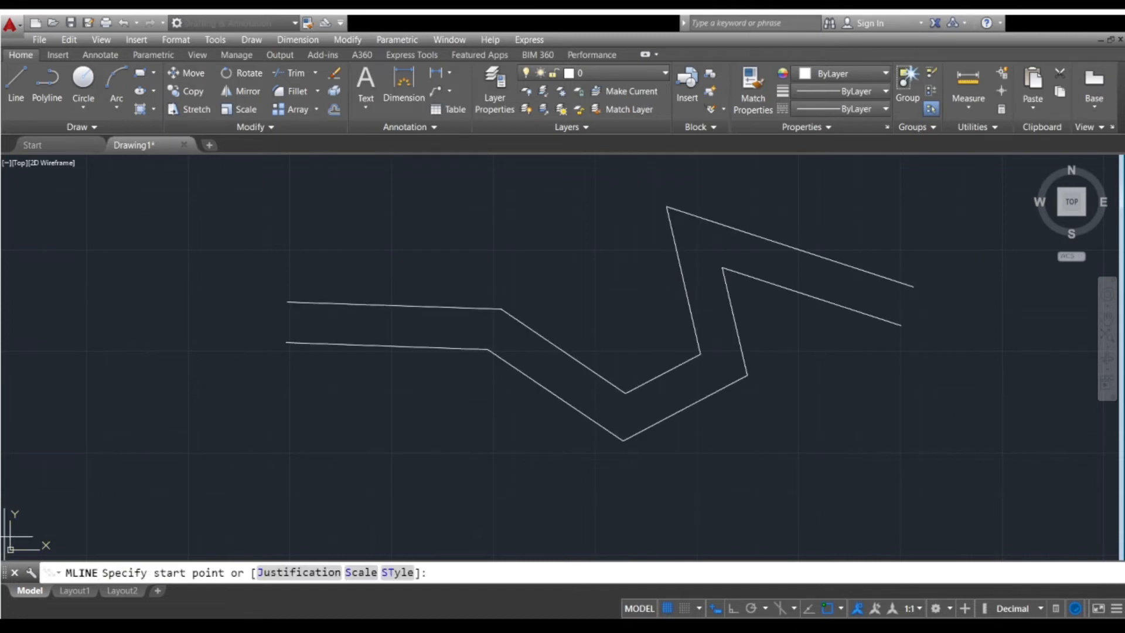
click(284, 579)
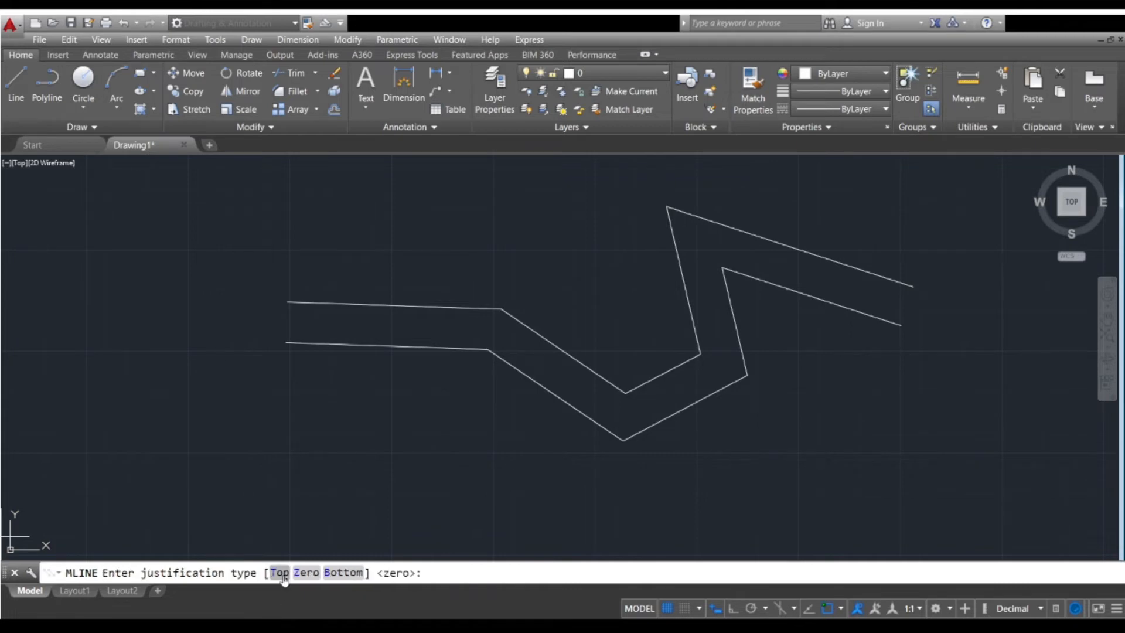
click(341, 573)
middle_drag(250, 314, 237, 496)
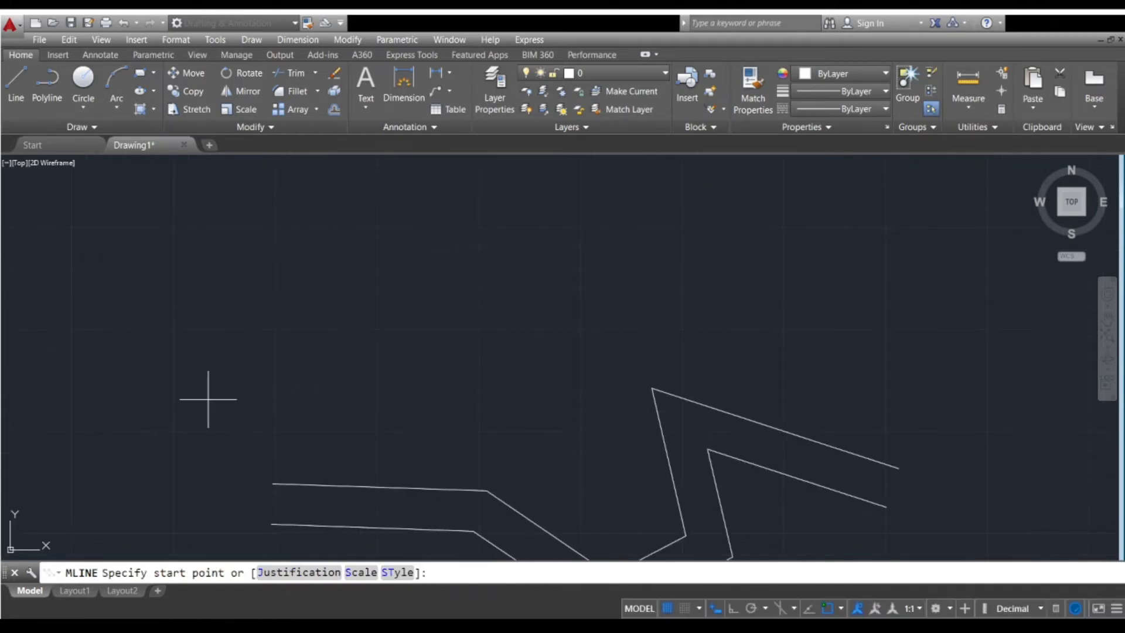
- Draw a six-segment multiline with Bottom justification above the zigzag one, rising to a crest, descending gently and ending with a steep upward segment
click(193, 456)
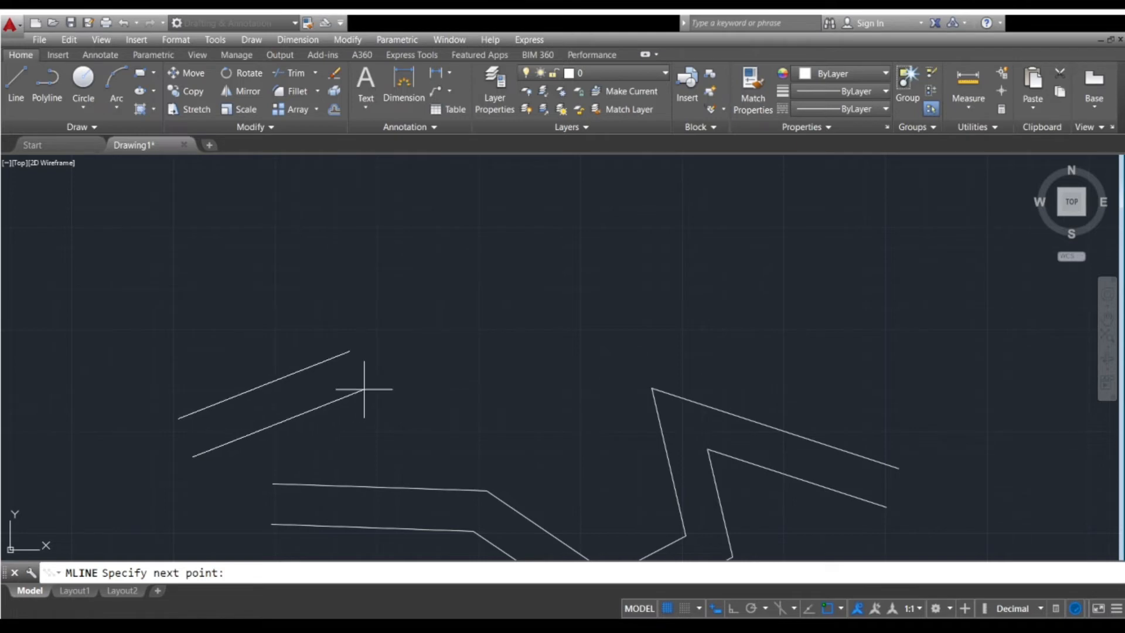
click(364, 389)
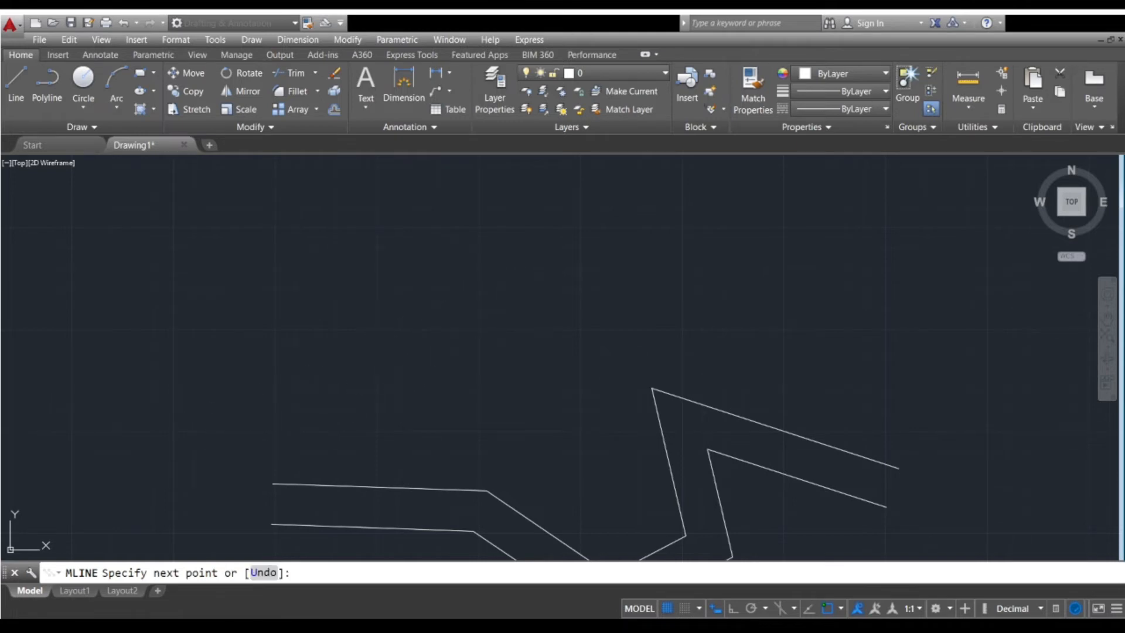
click(498, 308)
scroll(546, 293, up, 4)
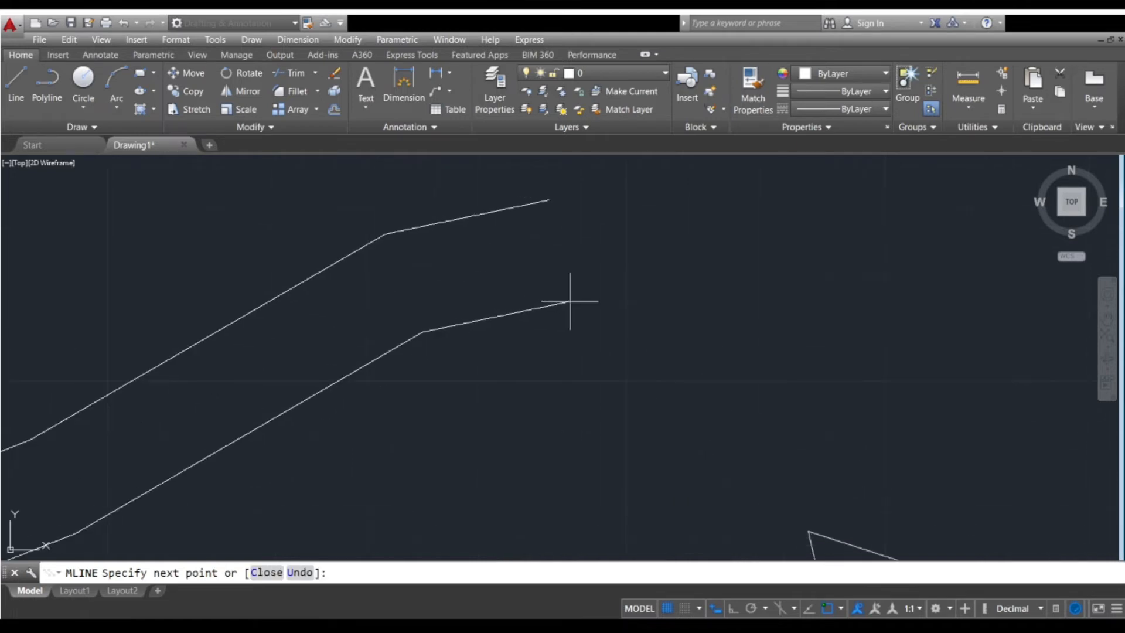
click(569, 301)
scroll(570, 301, down, 2)
middle_drag(668, 334, 573, 328)
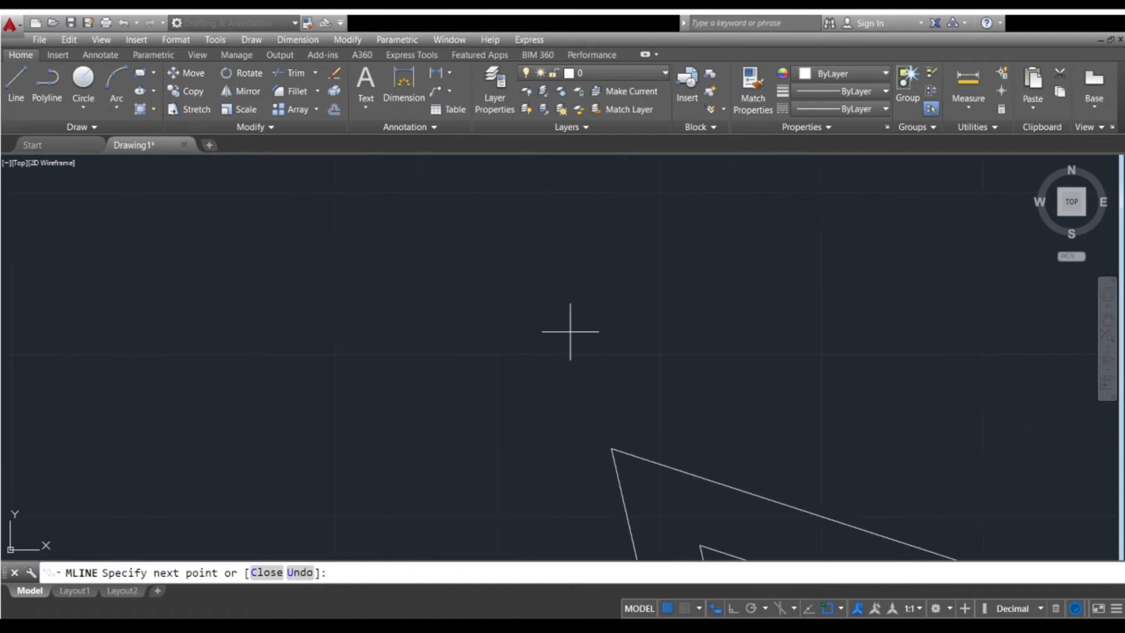
click(659, 337)
middle_drag(696, 377, 535, 344)
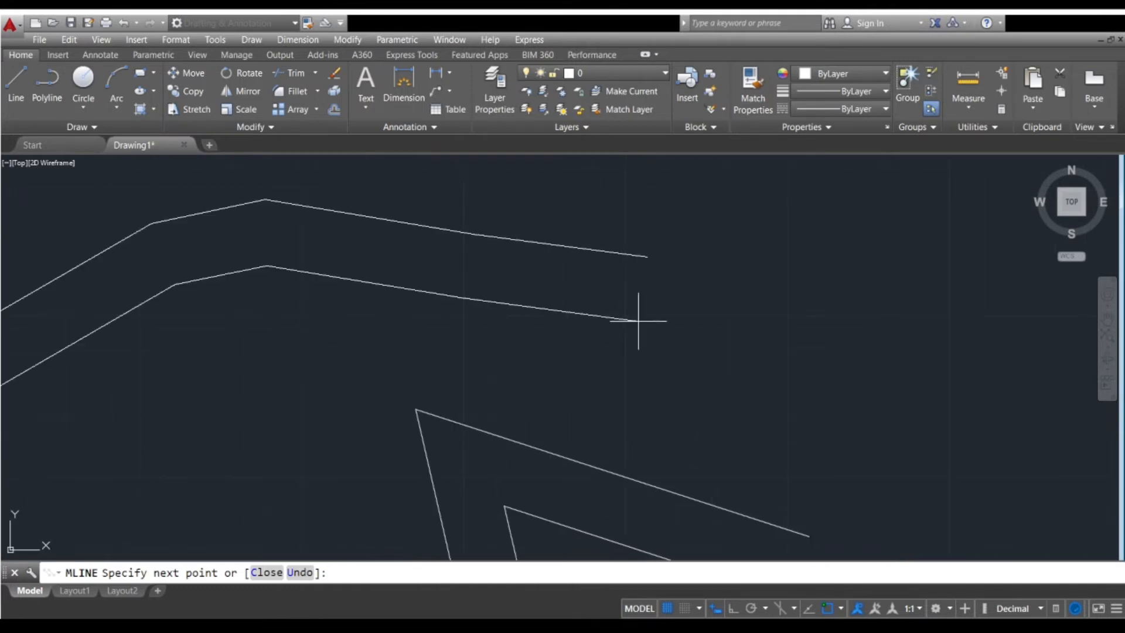
click(639, 320)
scroll(638, 321, down, 2)
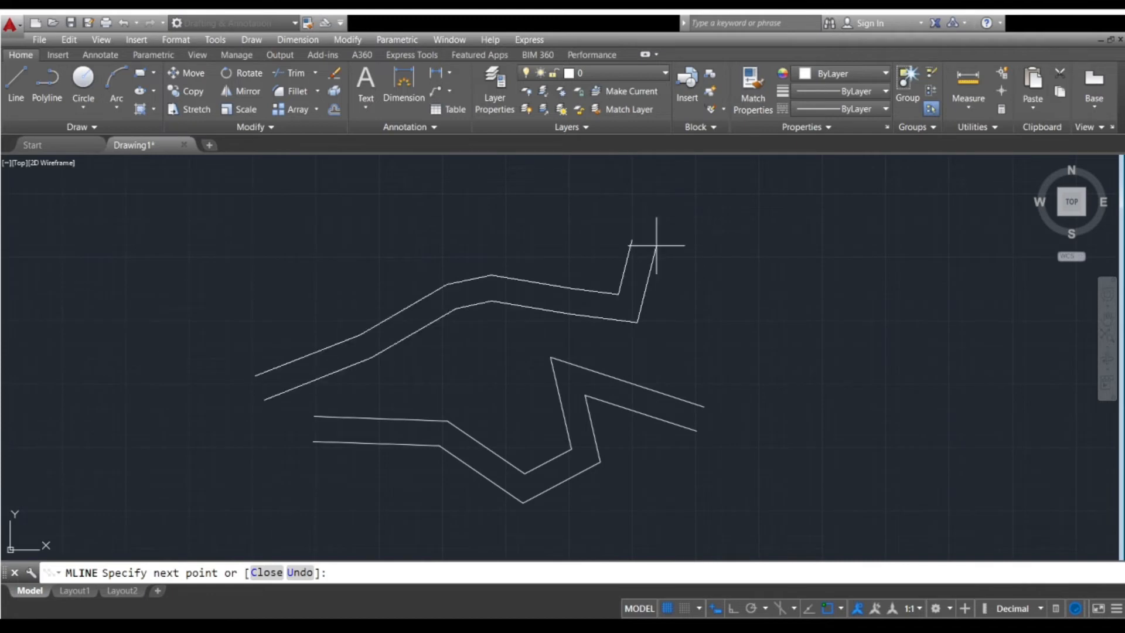
key(Escape)
scroll(644, 299, down, 2)
middle_drag(509, 331, 524, 351)
scroll(526, 349, up, 4)
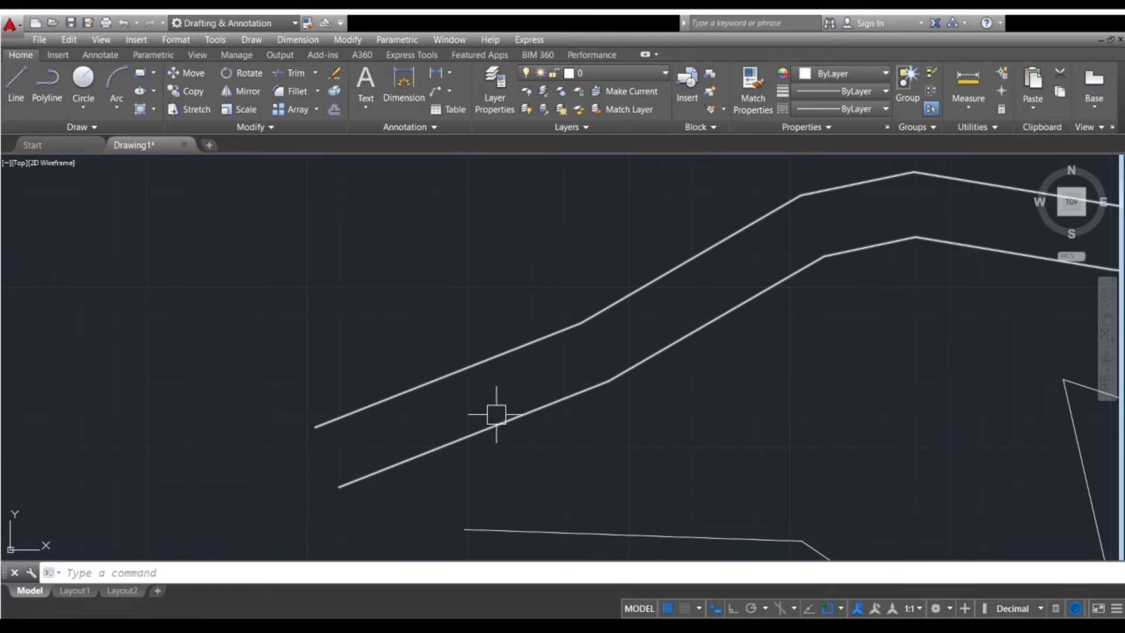
- Start another multiline for the open area left of the existing ones and reduce its scale to about half the previous line spacing
text(mline)
key(Return)
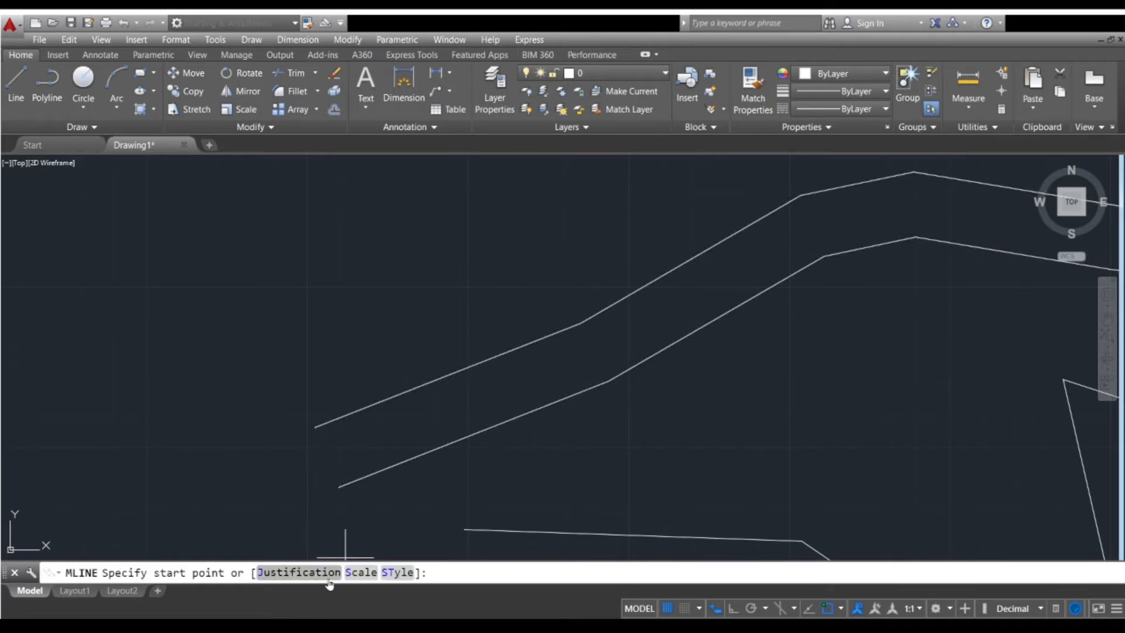
click(360, 573)
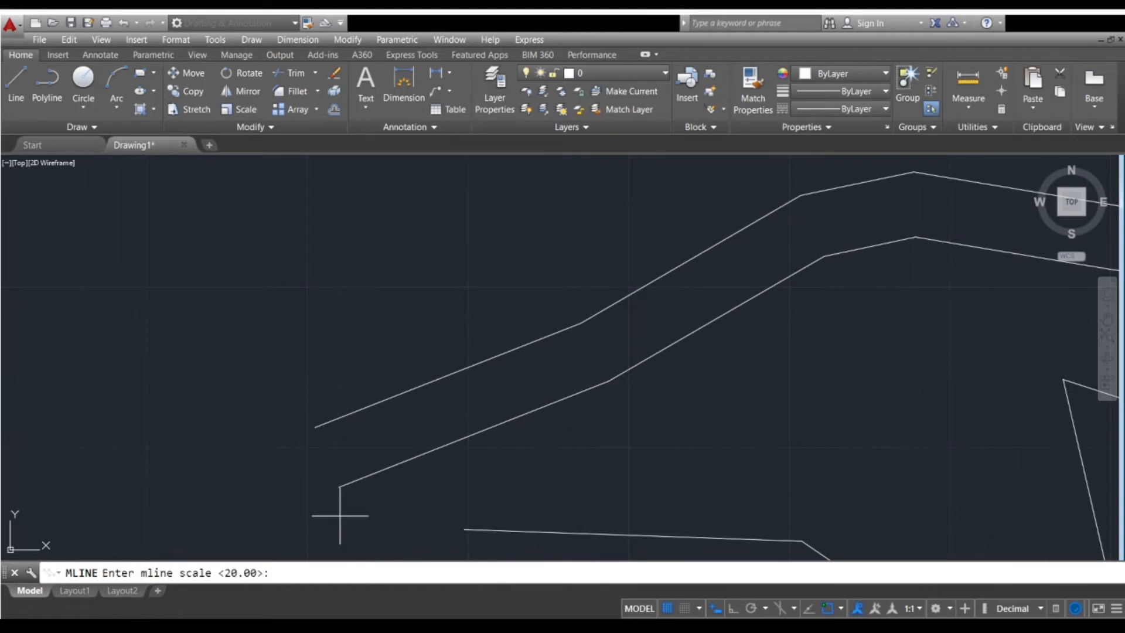
middle_drag(281, 390, 483, 473)
middle_drag(321, 533, 377, 515)
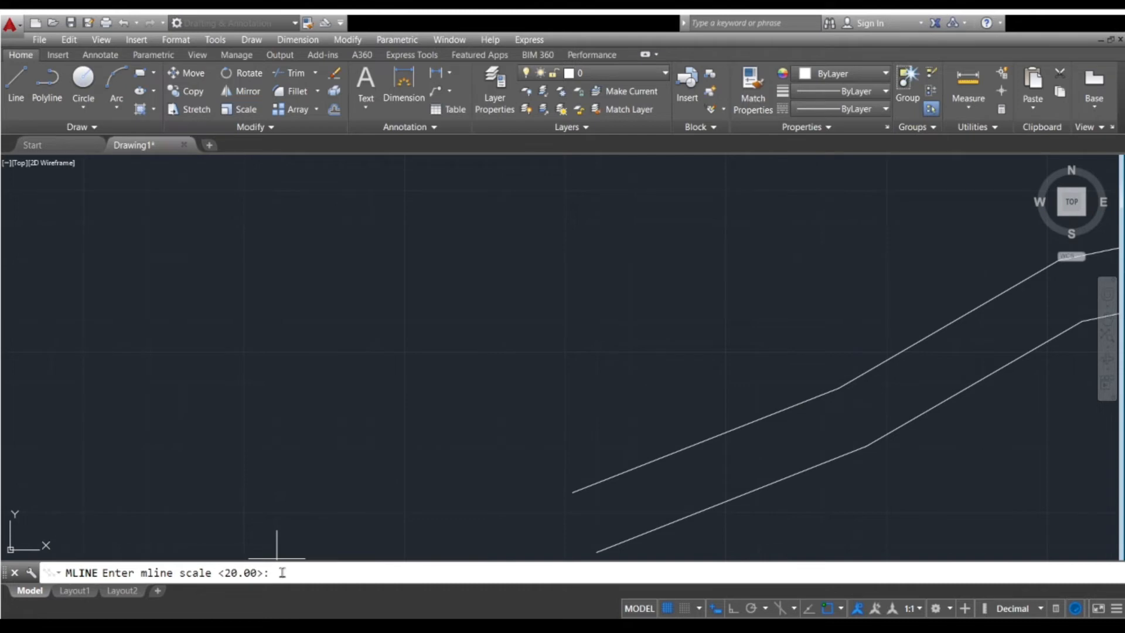
scroll(332, 514, up, 2)
middle_drag(510, 443, 438, 444)
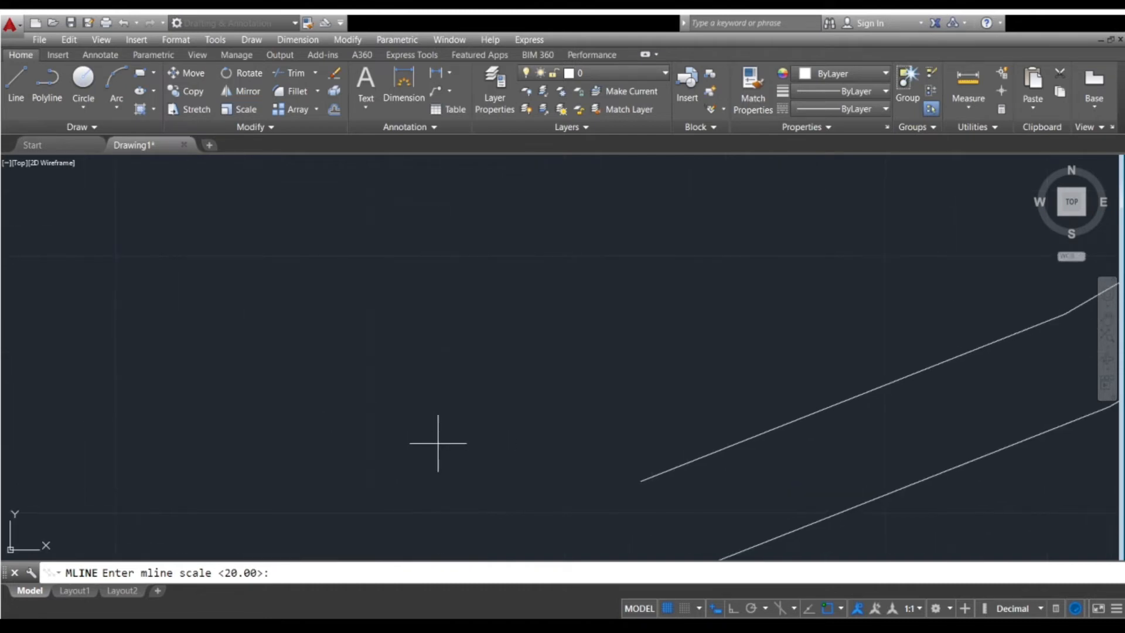
key(Return)
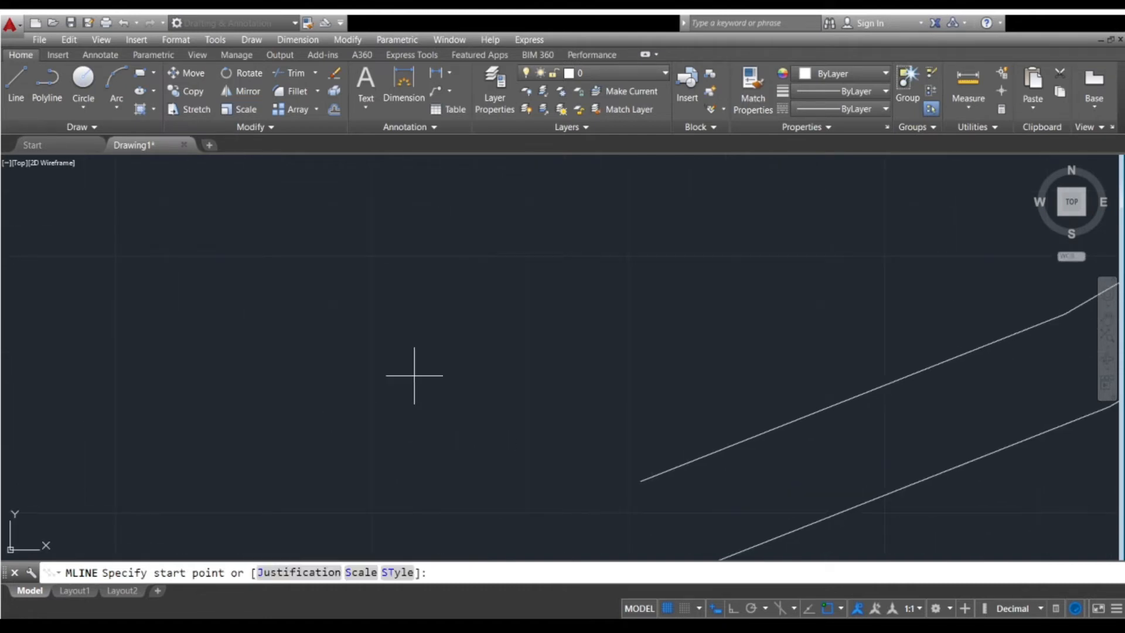
- Draw a nine-segment narrow multiline that rises over the crest of the upper multiline, folds back and crosses both existing multilines
click(240, 363)
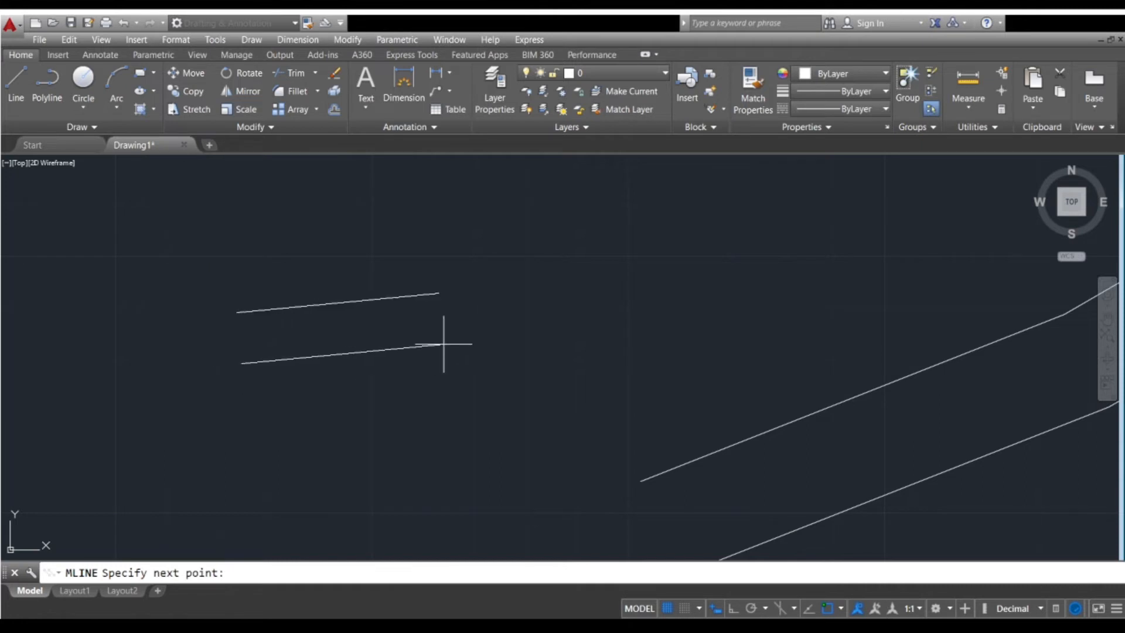
click(445, 343)
scroll(445, 344, down, 5)
scroll(445, 344, down, 1)
click(498, 295)
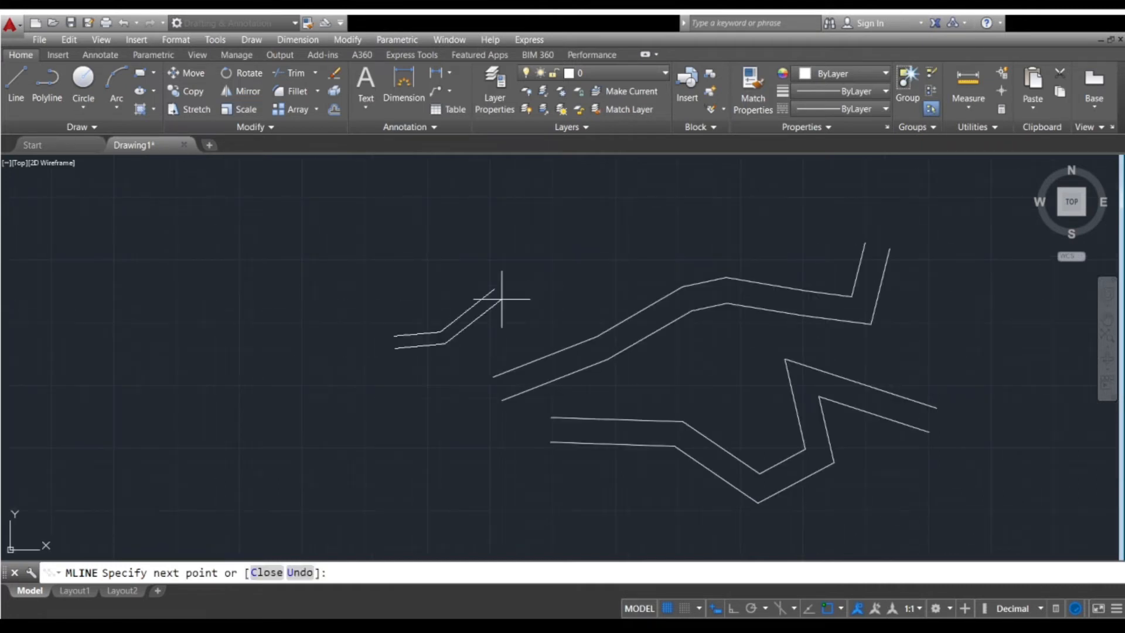
click(558, 232)
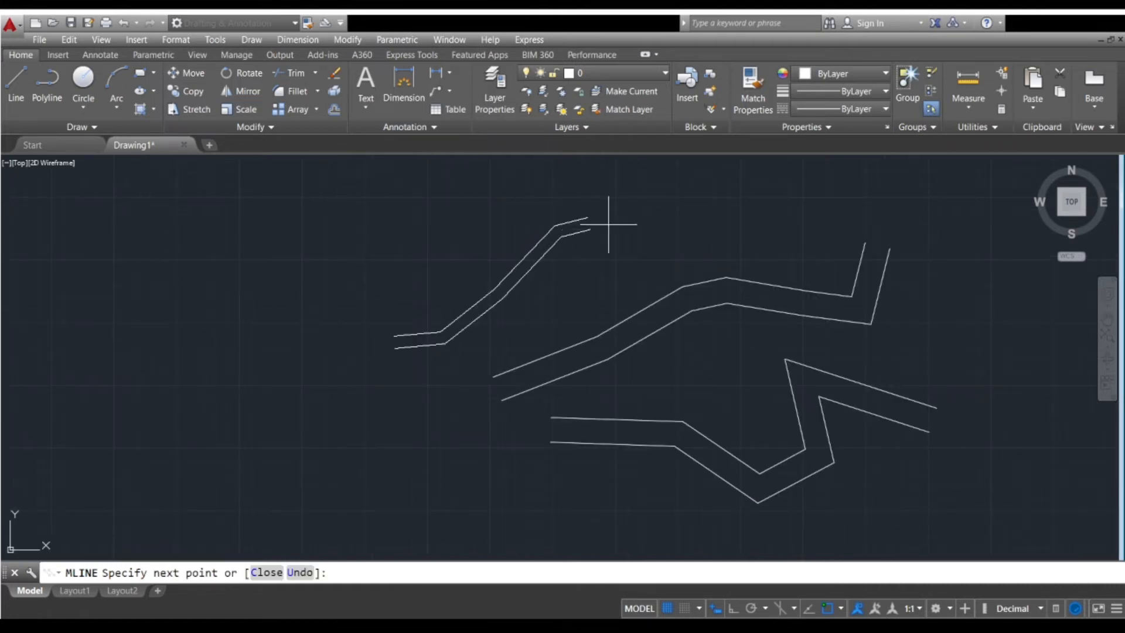
click(658, 235)
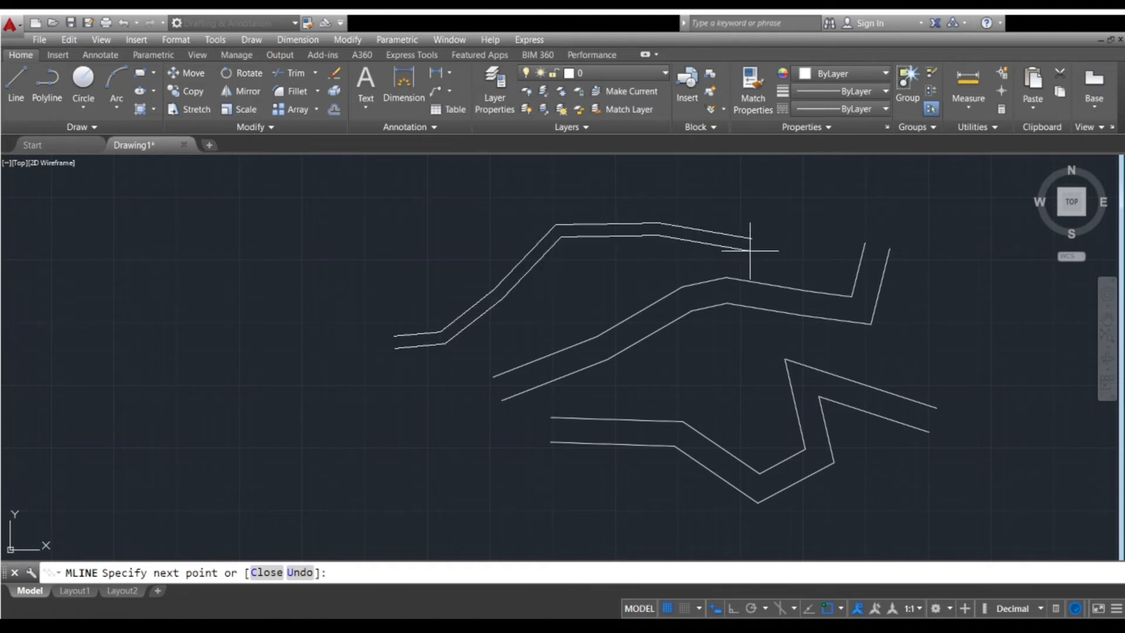
click(696, 253)
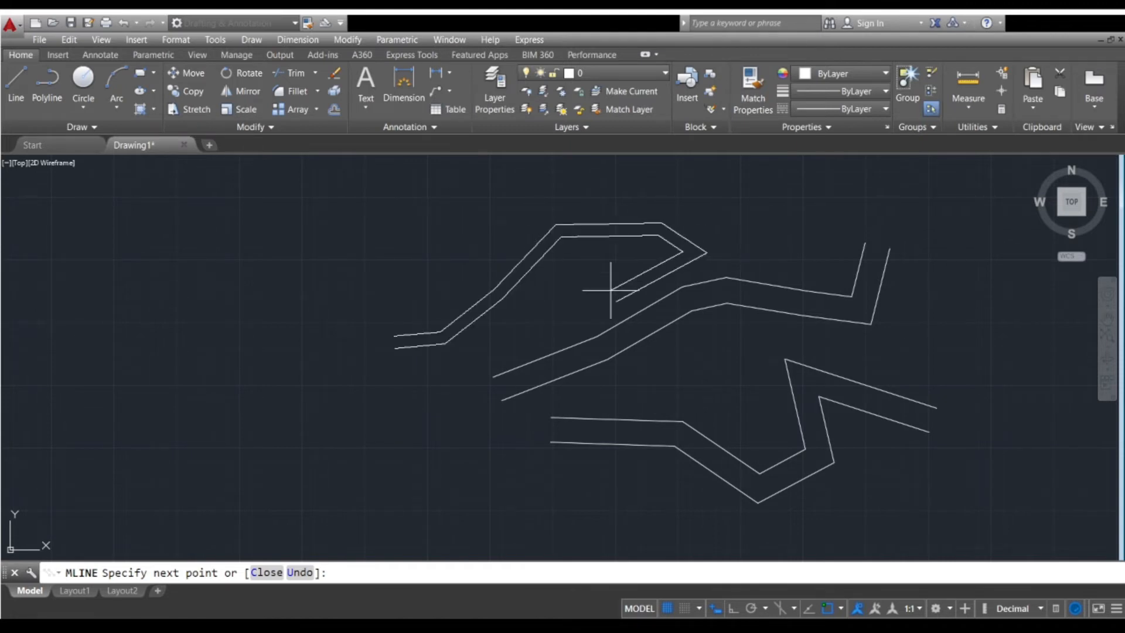
click(613, 298)
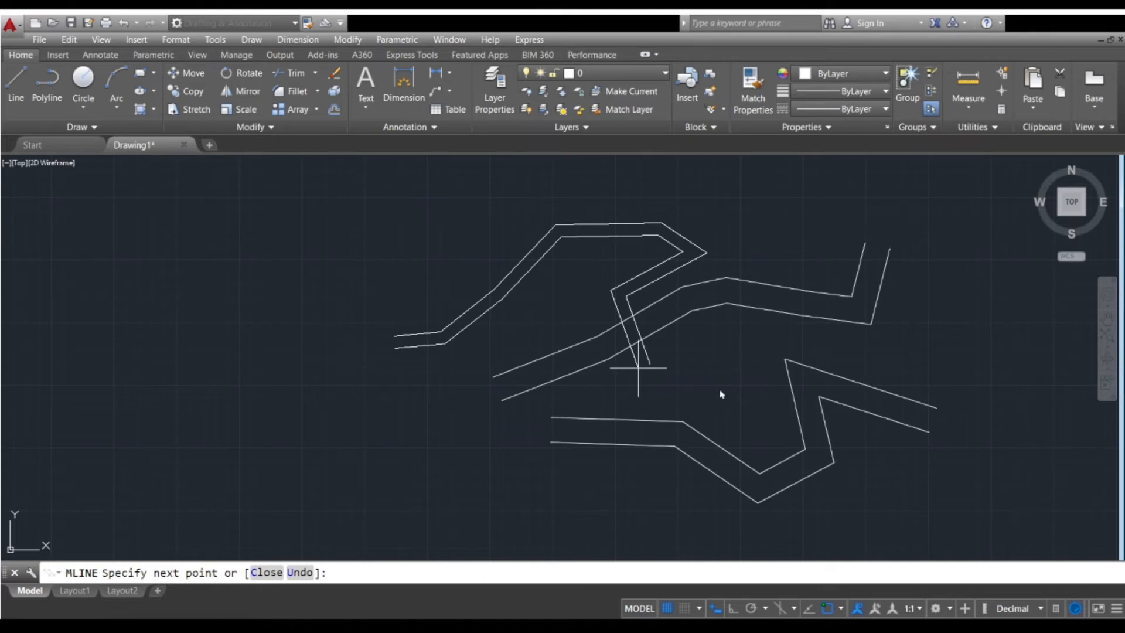
click(639, 369)
click(733, 401)
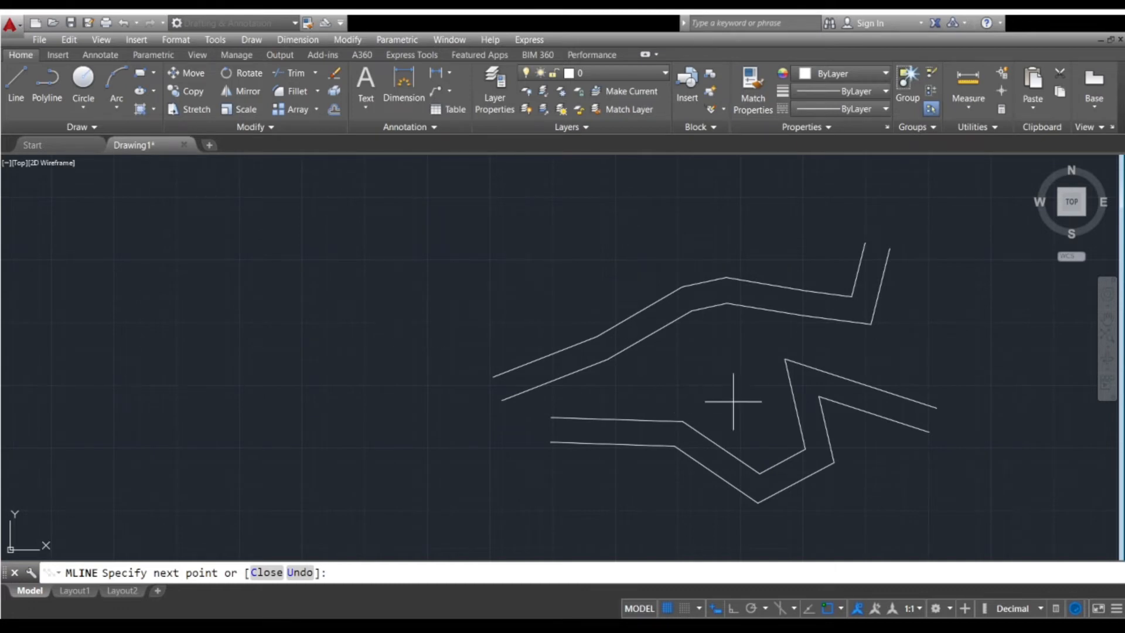
click(638, 496)
key(Return)
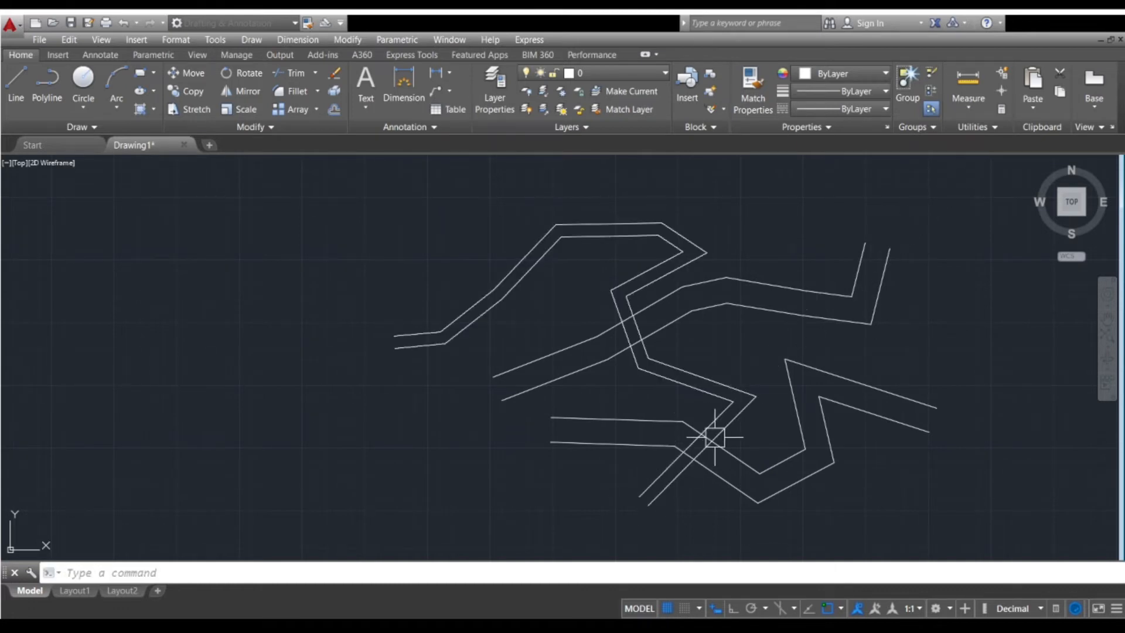
- Erase all multilines from the drawing
scroll(654, 348, up, 4)
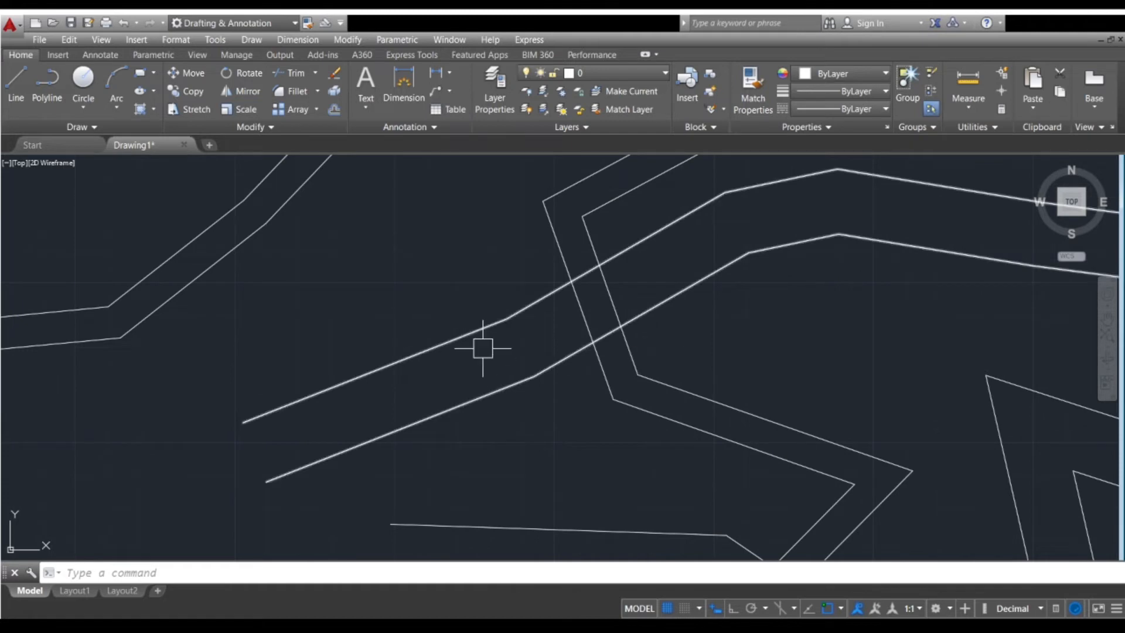
scroll(688, 404, up, 5)
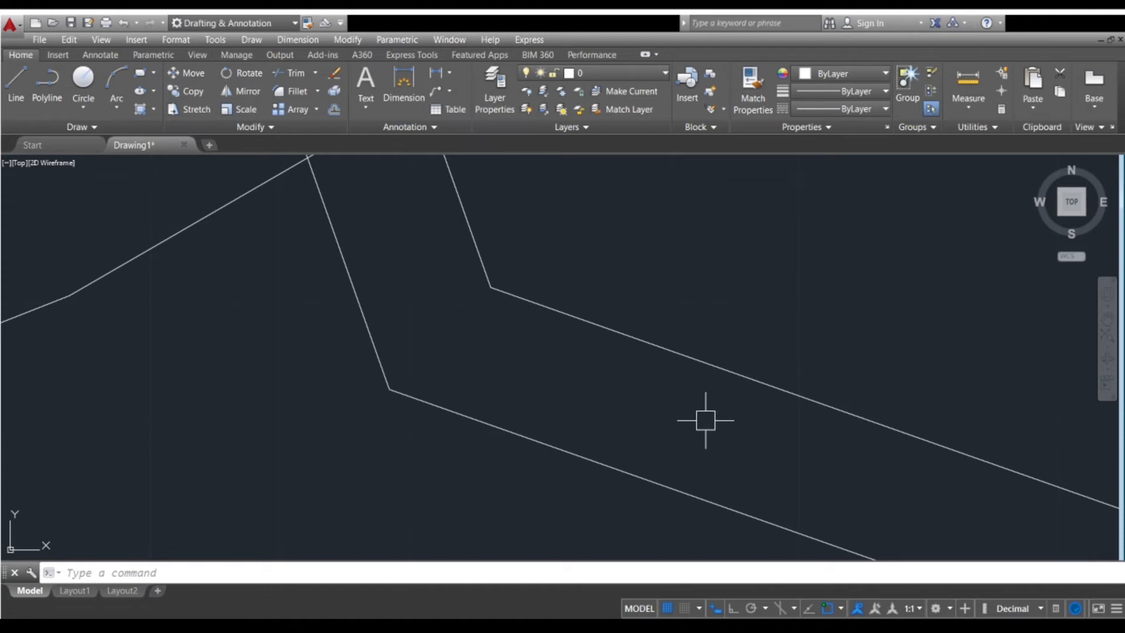
scroll(706, 420, down, 4)
scroll(703, 420, down, 2)
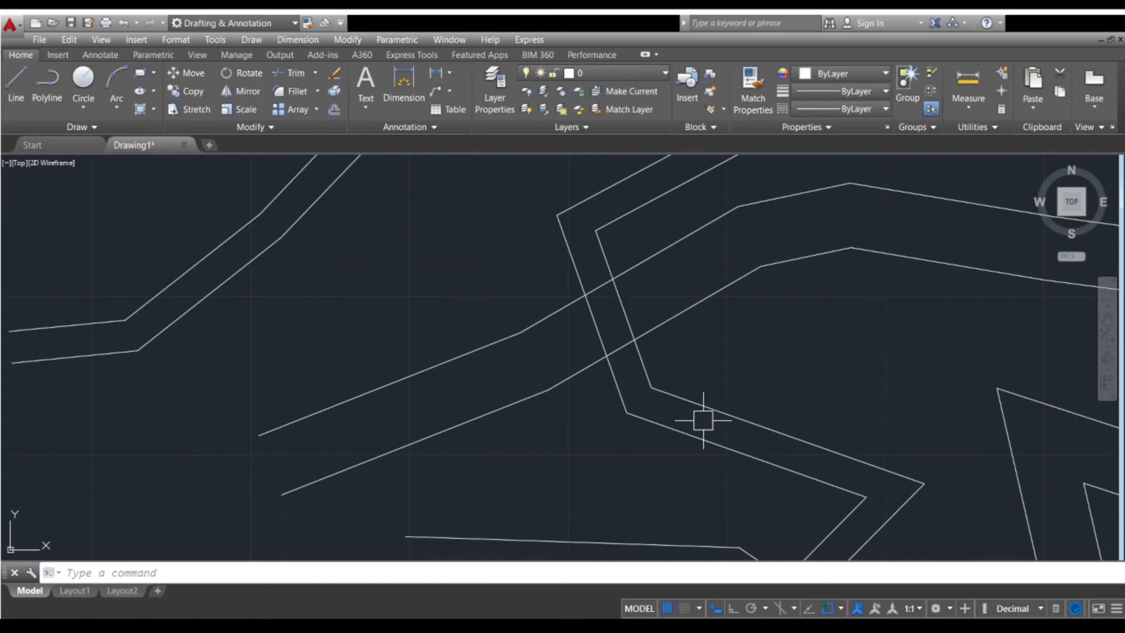
middle_drag(718, 416, 637, 439)
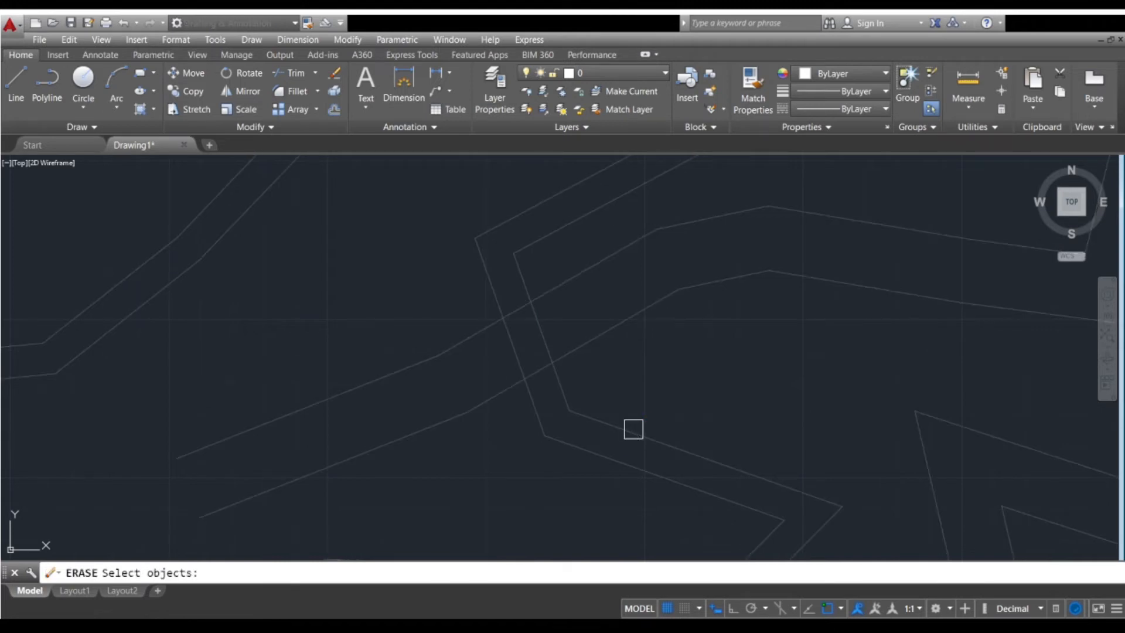
key(Return)
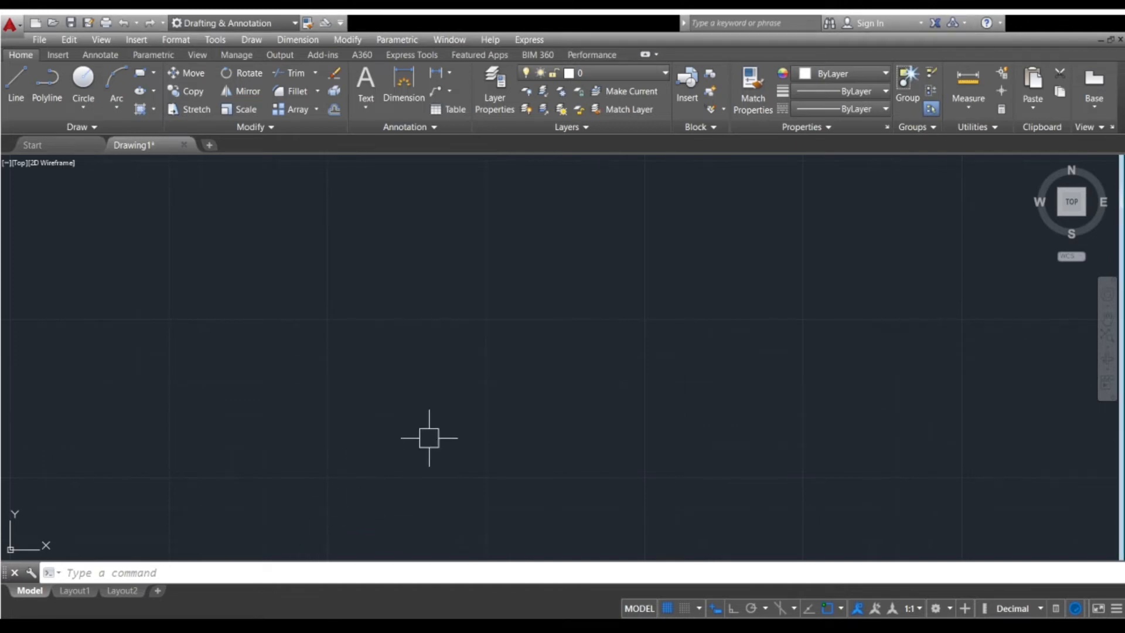
- Draw an eight-sided polygon inscribed in a circle of radius 50, centred in the empty drawing area
text(polygon)
key(Return)
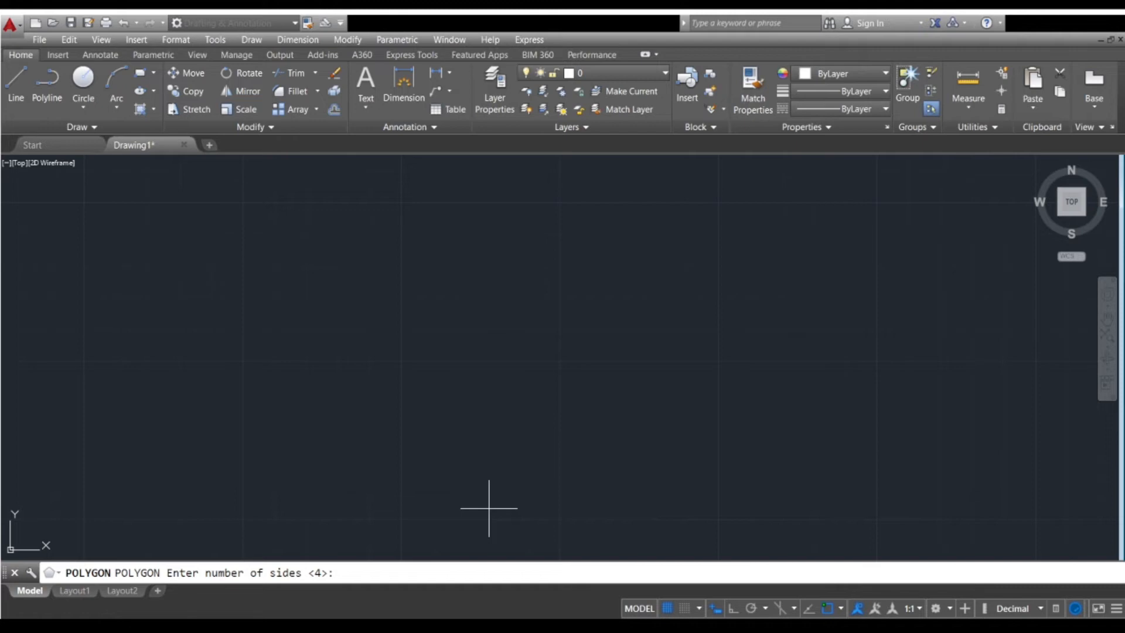
key(Return)
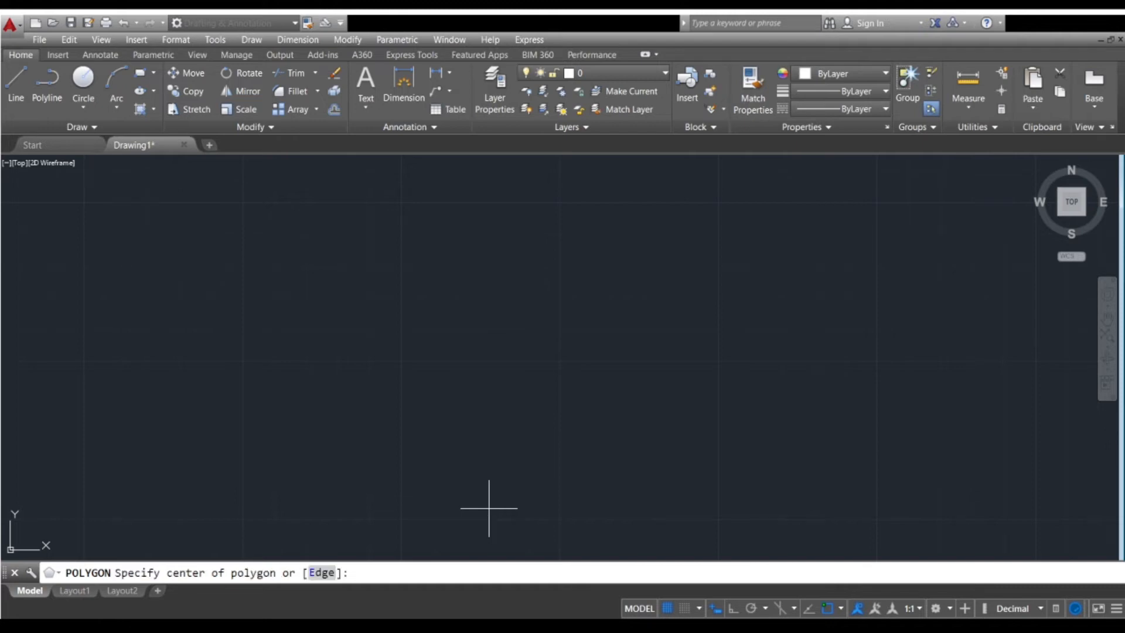
click(402, 328)
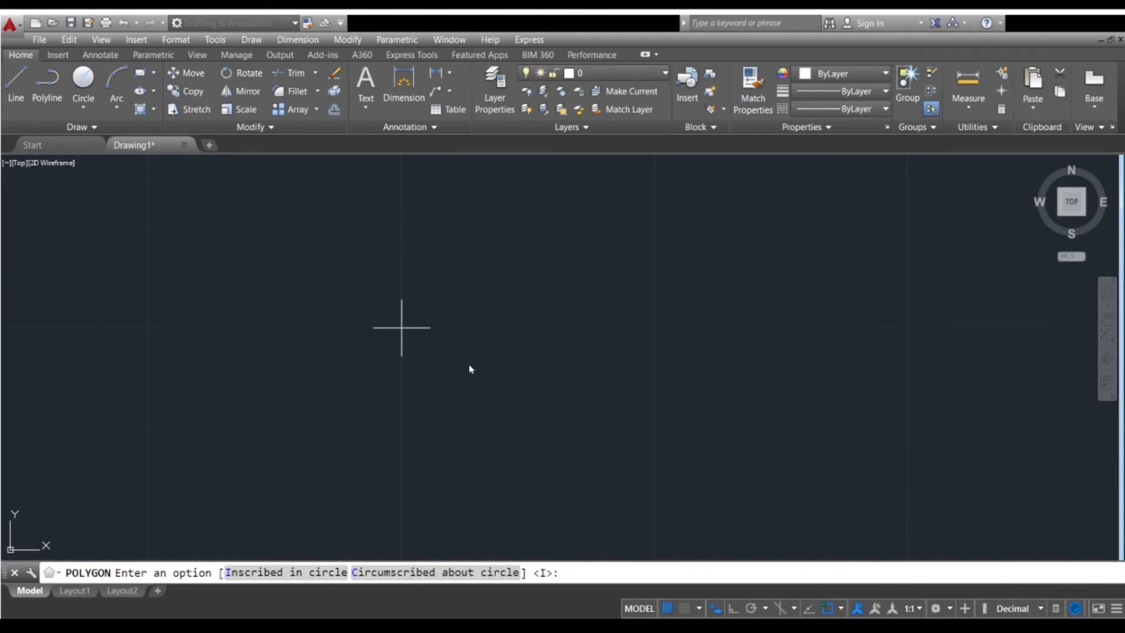
key(Return)
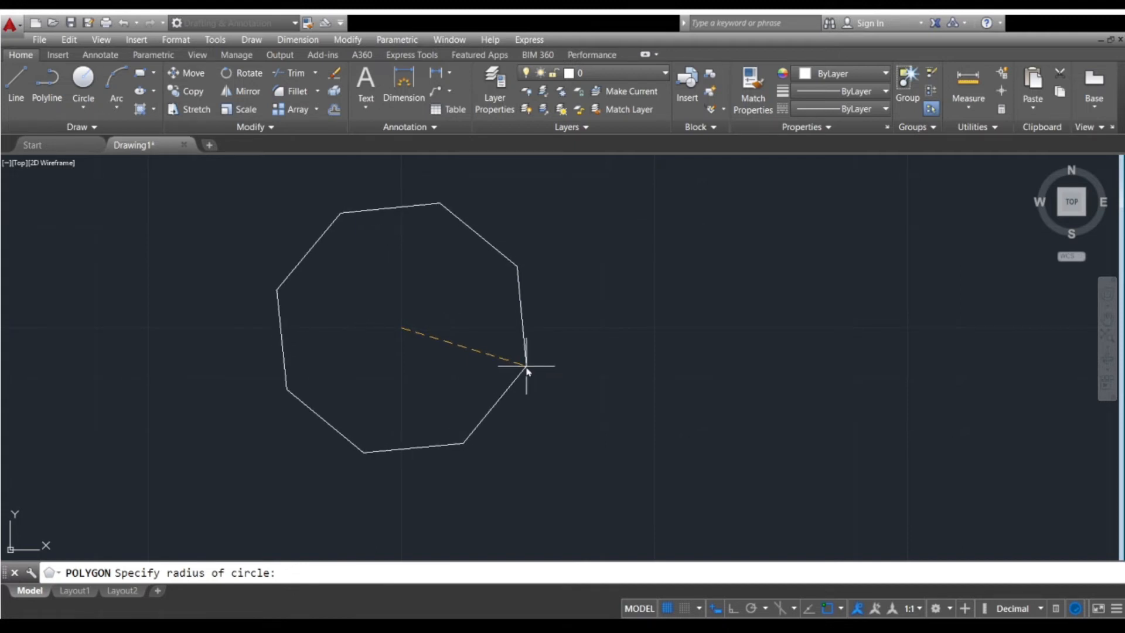
text(50)
key(Return)
scroll(526, 366, down, 3)
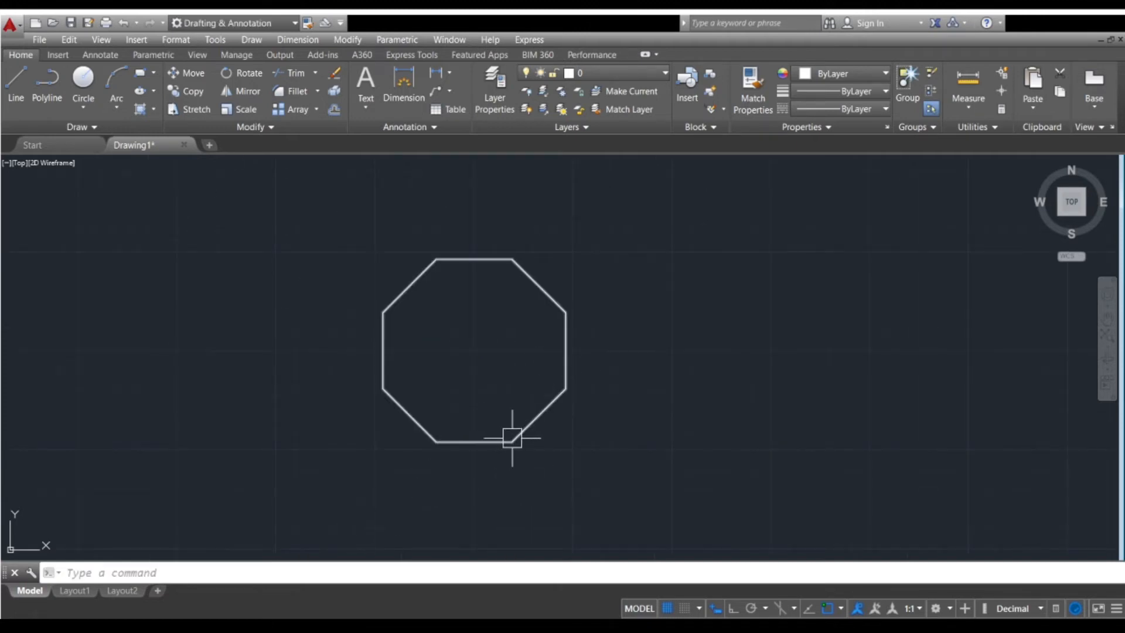
middle_drag(516, 394, 478, 429)
scroll(478, 428, up, 2)
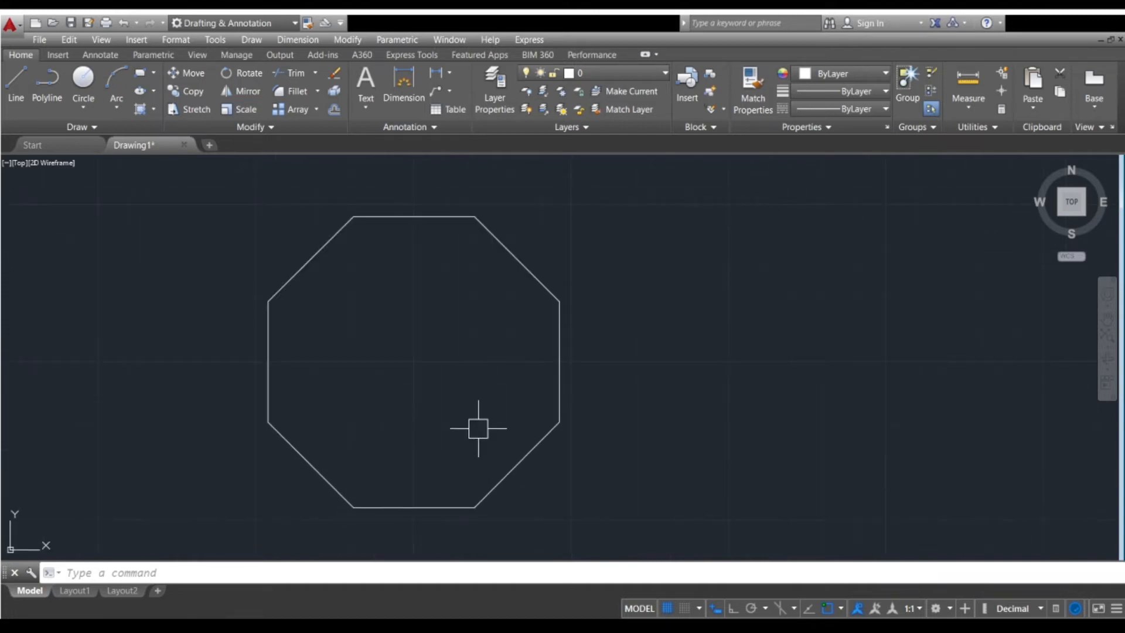
- Draw an eight-sided polygon circumscribed about a circle of radius 50, centred on the existing octagon
key(Return)
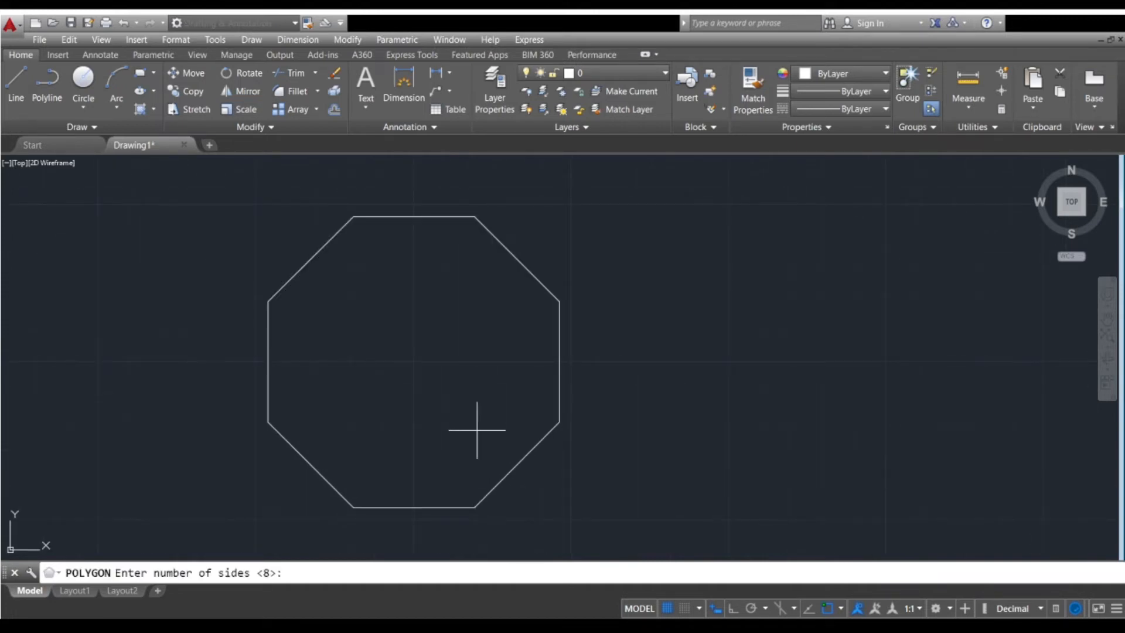
key(Return)
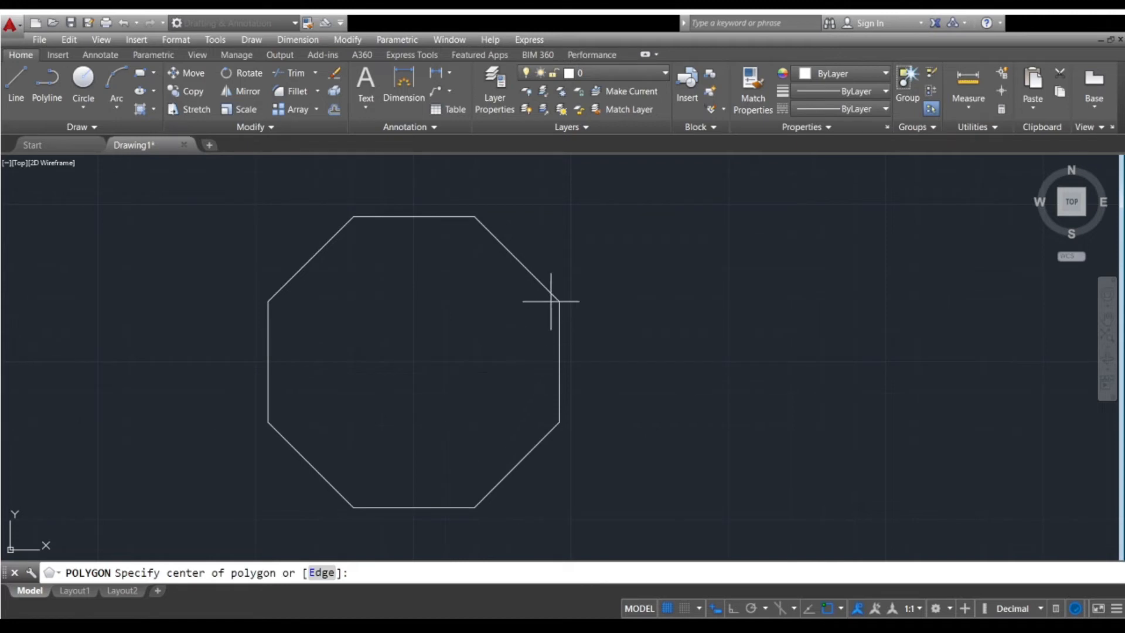
click(413, 362)
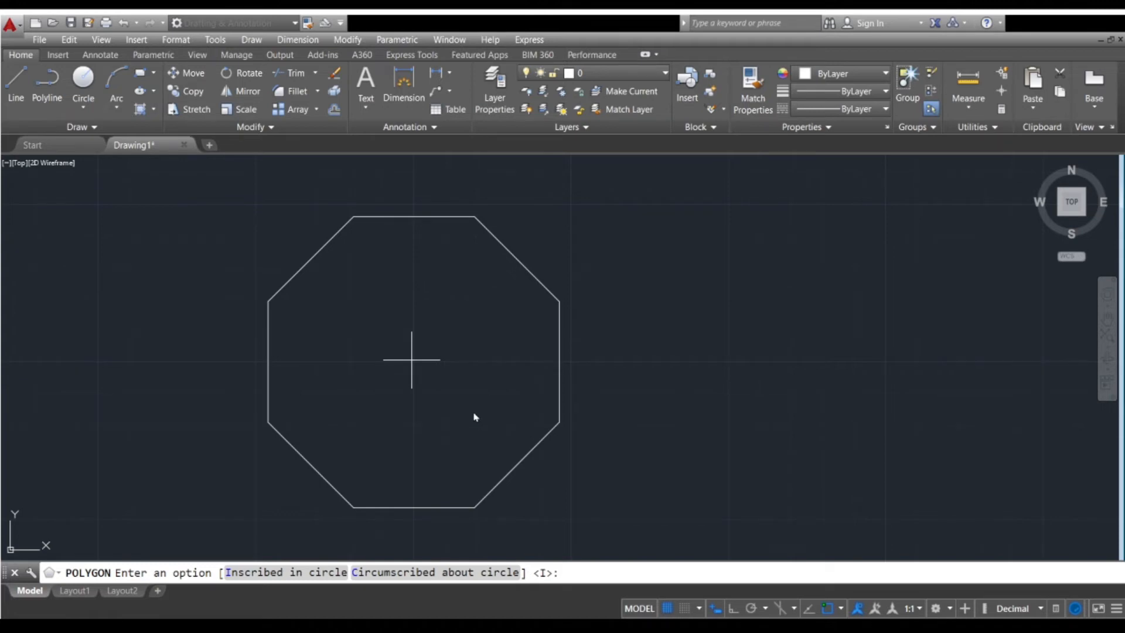
key(Return)
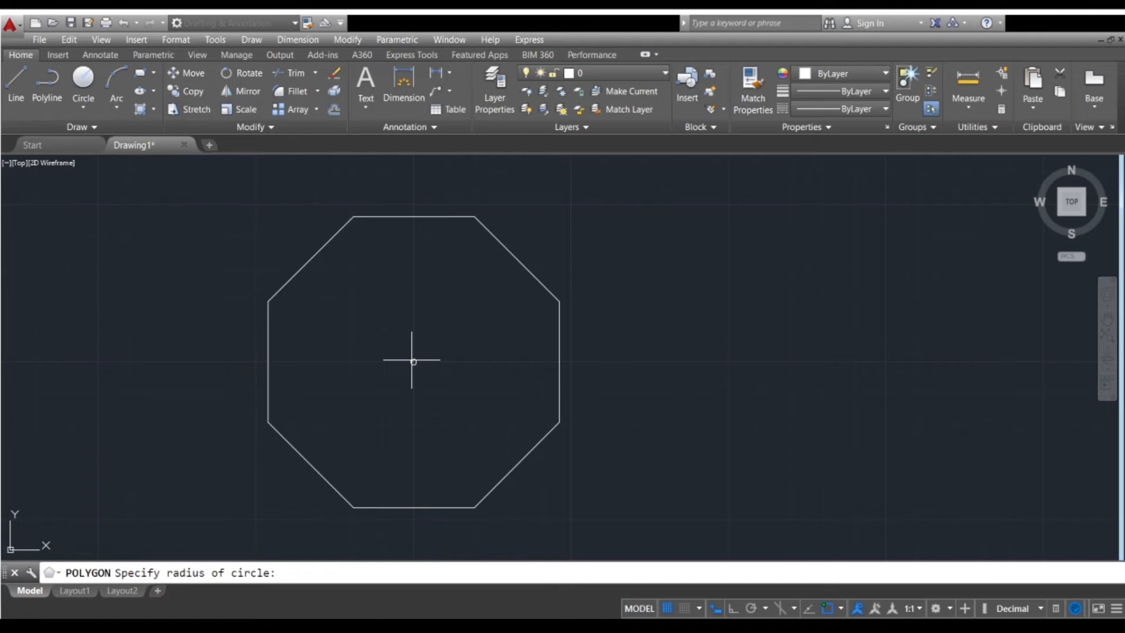
text(50)
key(Return)
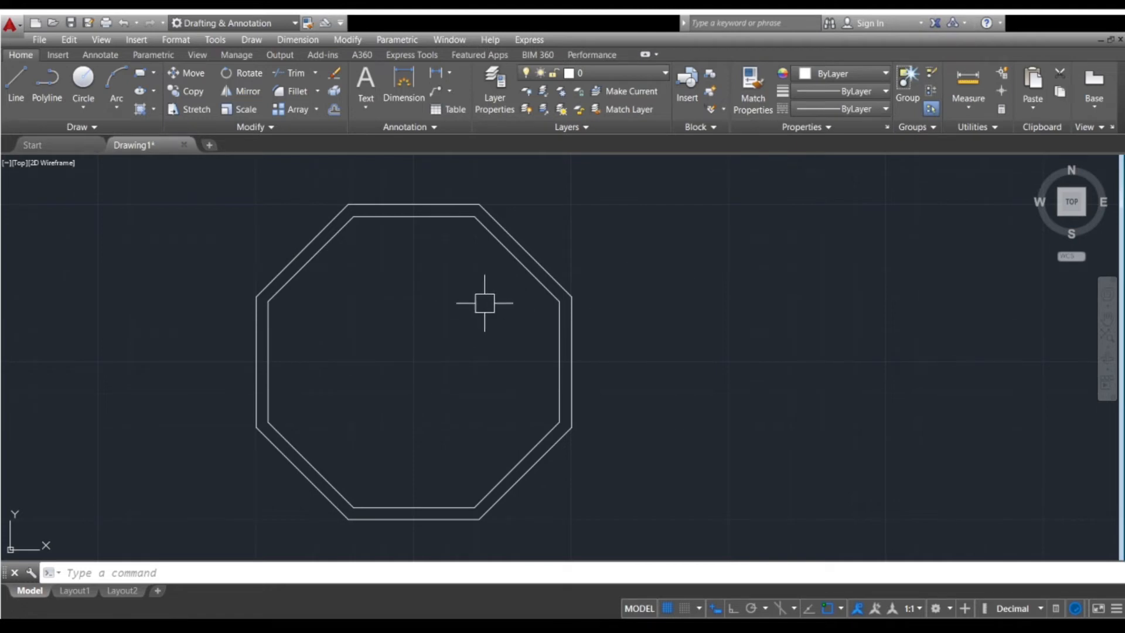
- Compare the two concentric octagons, and undo the outer one
middle_drag(500, 239, 505, 274)
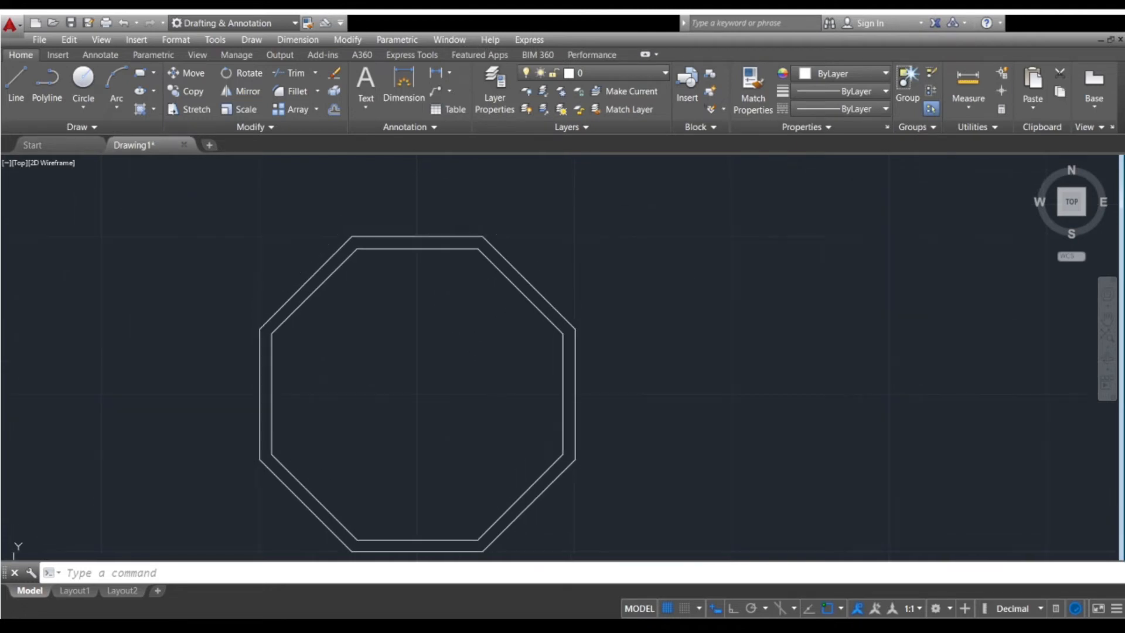
scroll(506, 273, up, 2)
scroll(506, 274, down, 2)
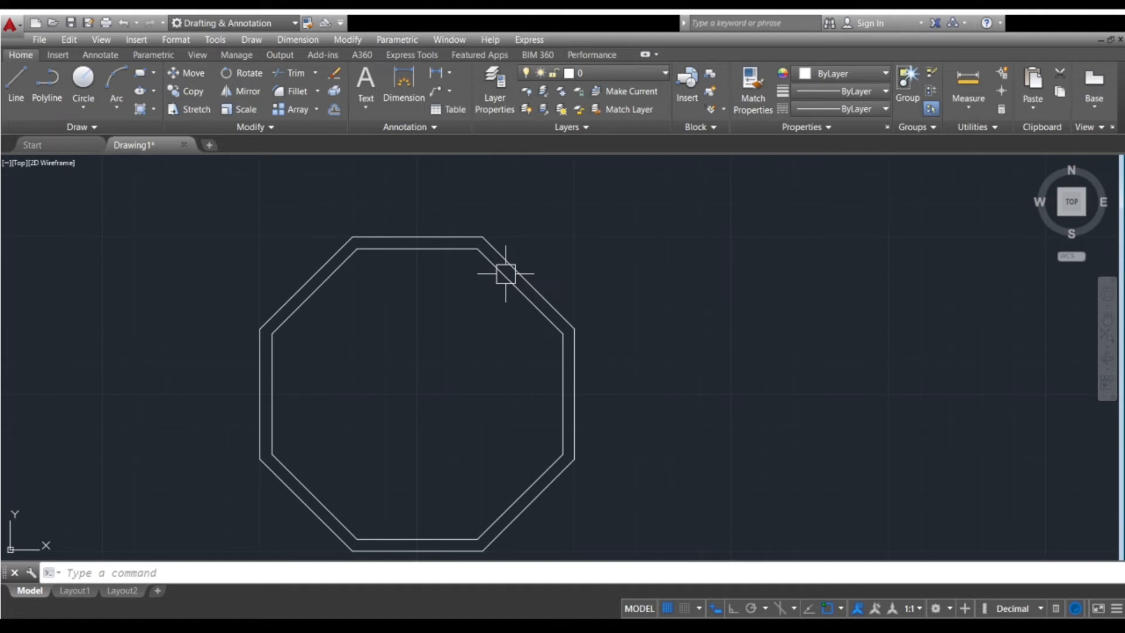
middle_drag(506, 274, 502, 242)
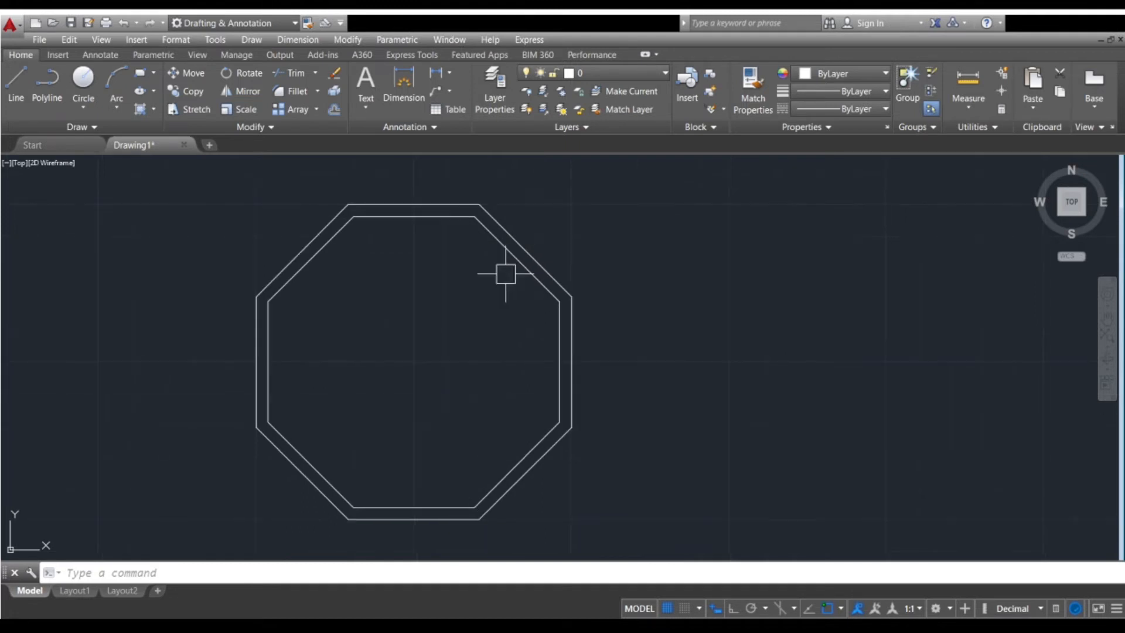
key(ctrl+z)
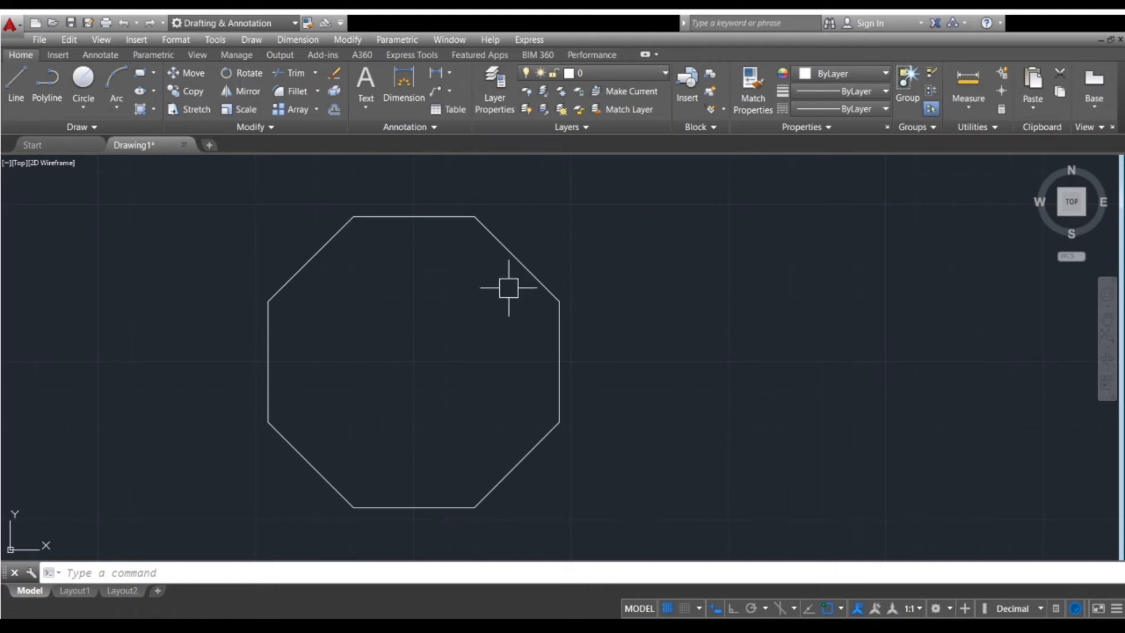
- Draw another eight-sided polygon from the existing octagon's centre, circumscribed about a circle of that octagon's 50 radius
key(Return)
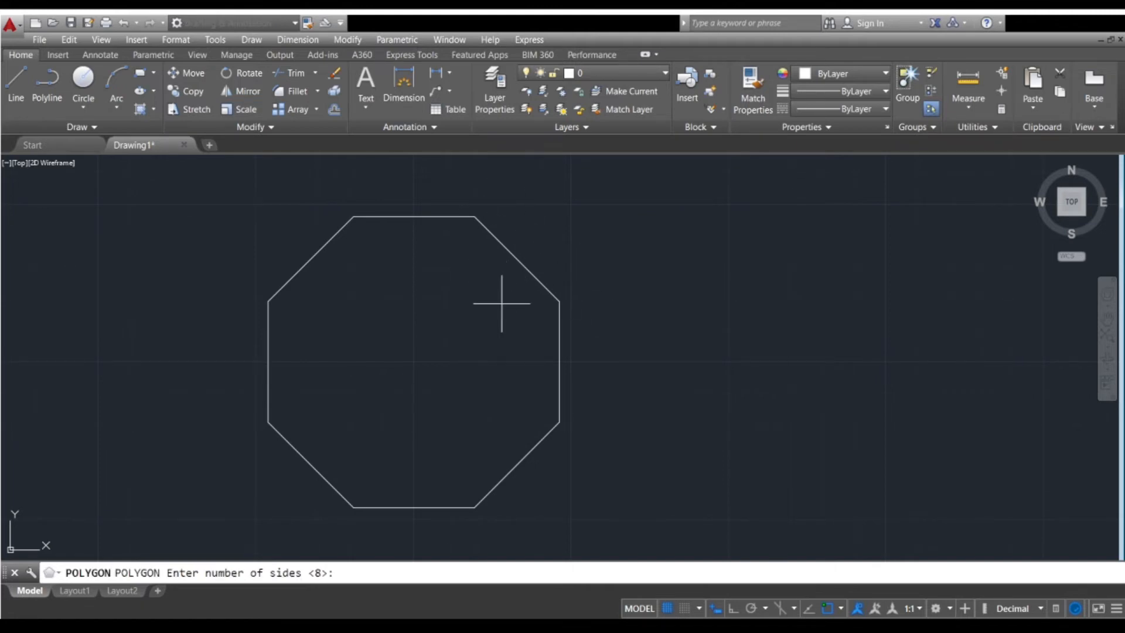
key(Return)
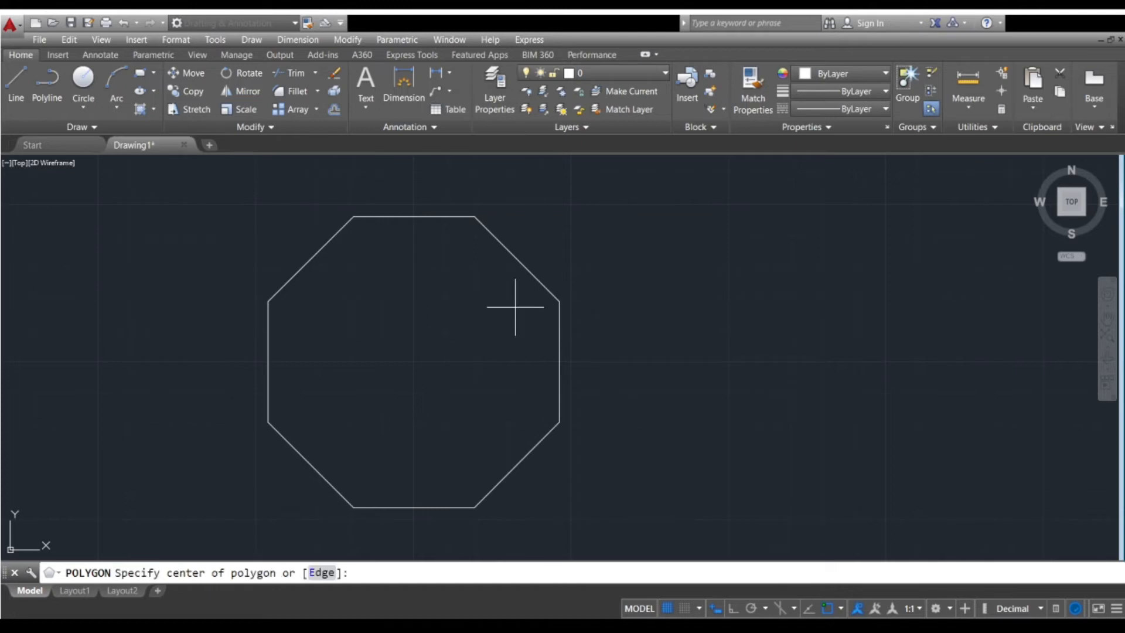
click(415, 360)
key(Return)
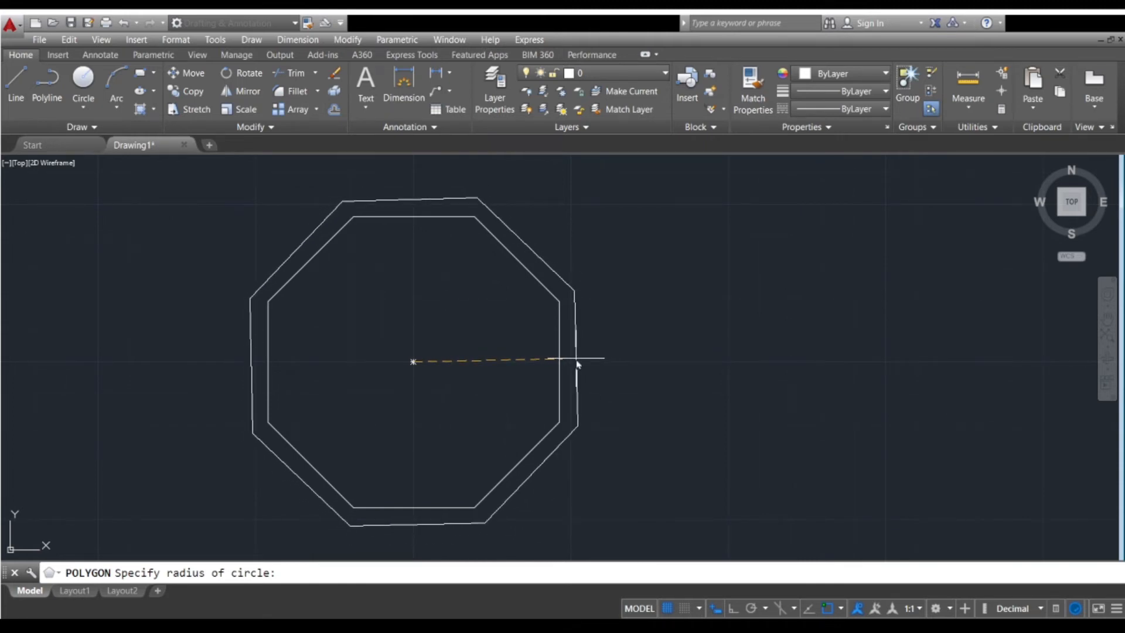
click(577, 359)
- Examine how the outer octagon's edges and corners sit around the inner octagon, highlighting the outer one
scroll(575, 311, up, 2)
click(573, 312)
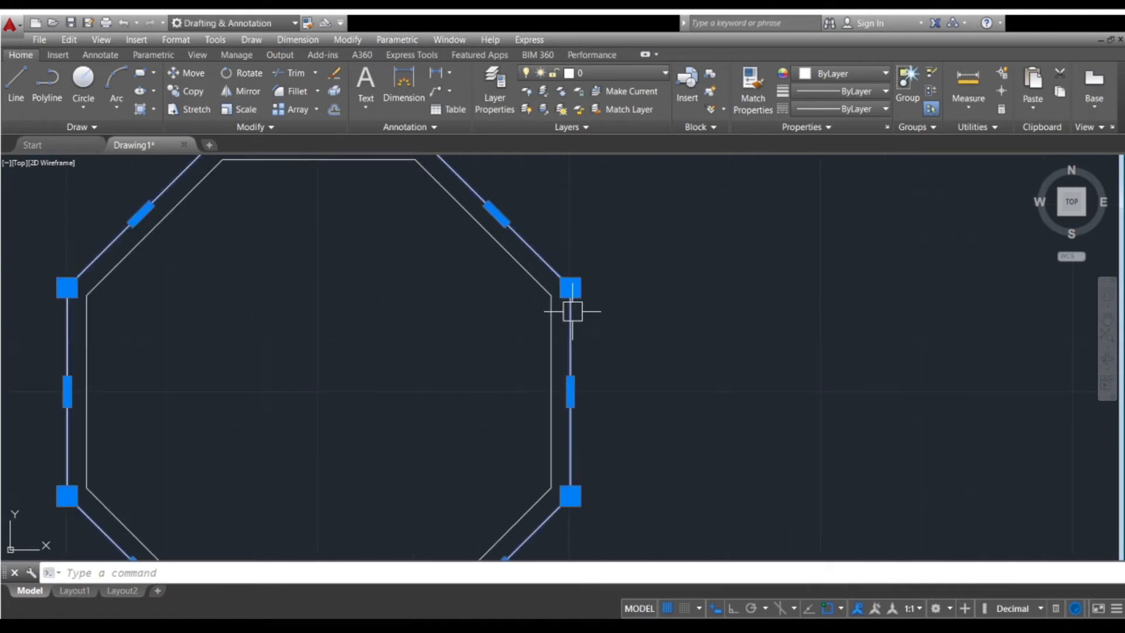
scroll(367, 346, down, 4)
scroll(455, 327, up, 4)
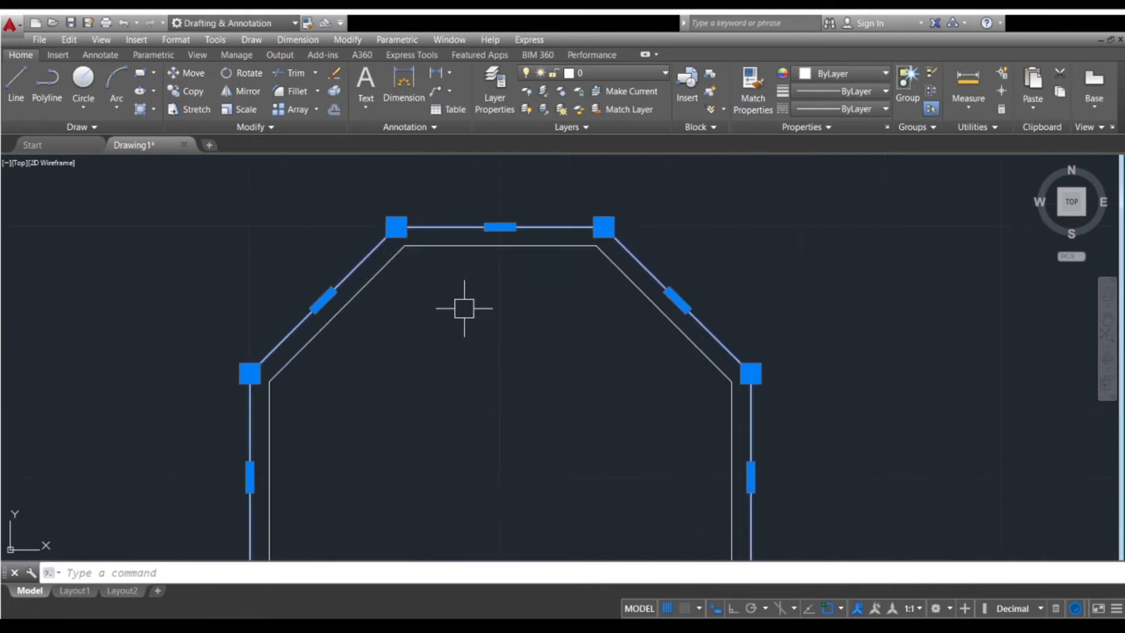
key(Escape)
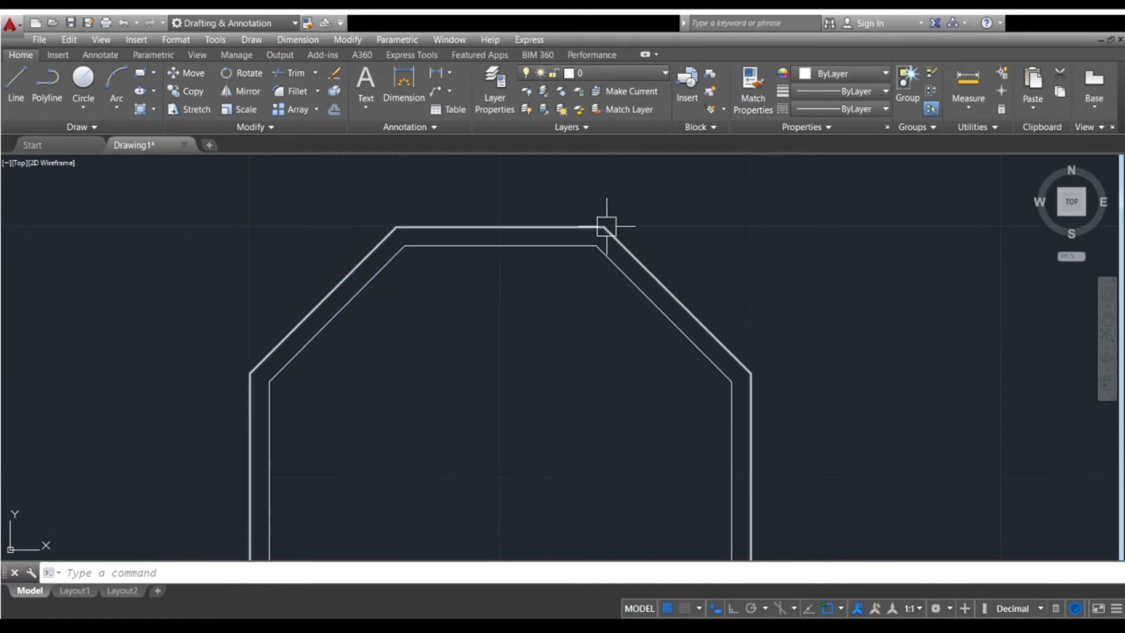
click(578, 227)
scroll(519, 322, down, 4)
scroll(518, 322, up, 2)
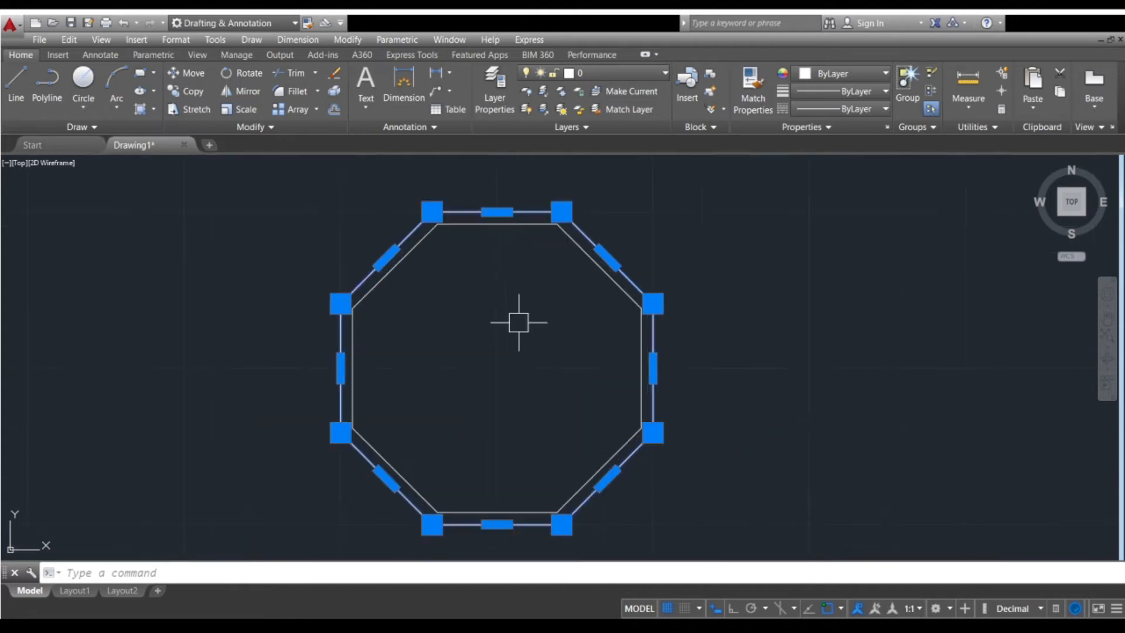
key(Escape)
scroll(487, 306, up, 5)
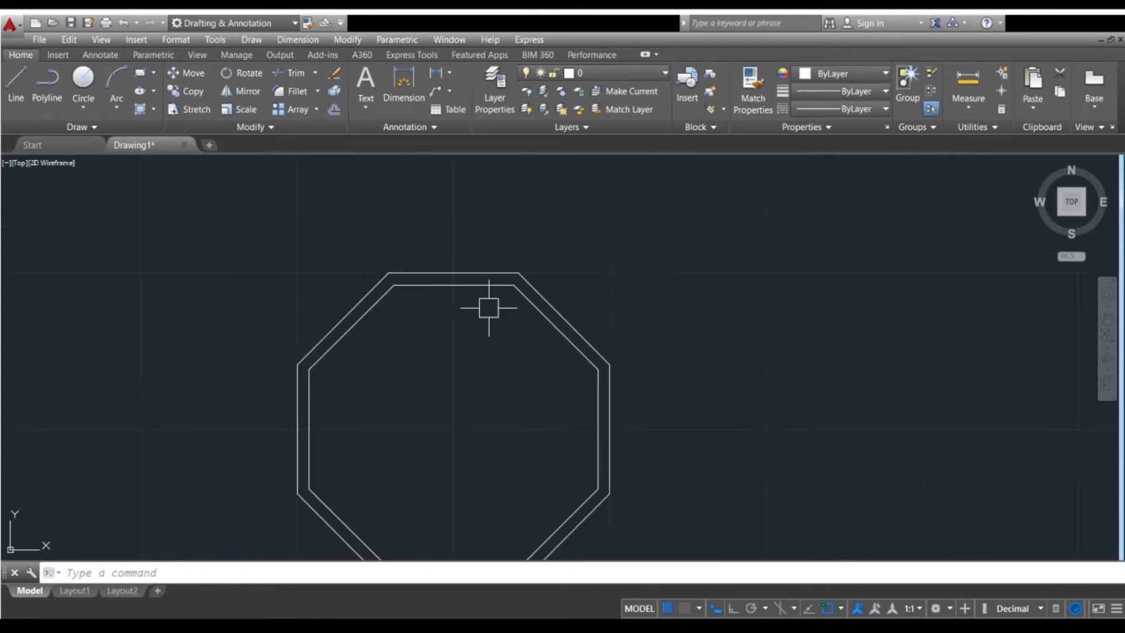
click(489, 242)
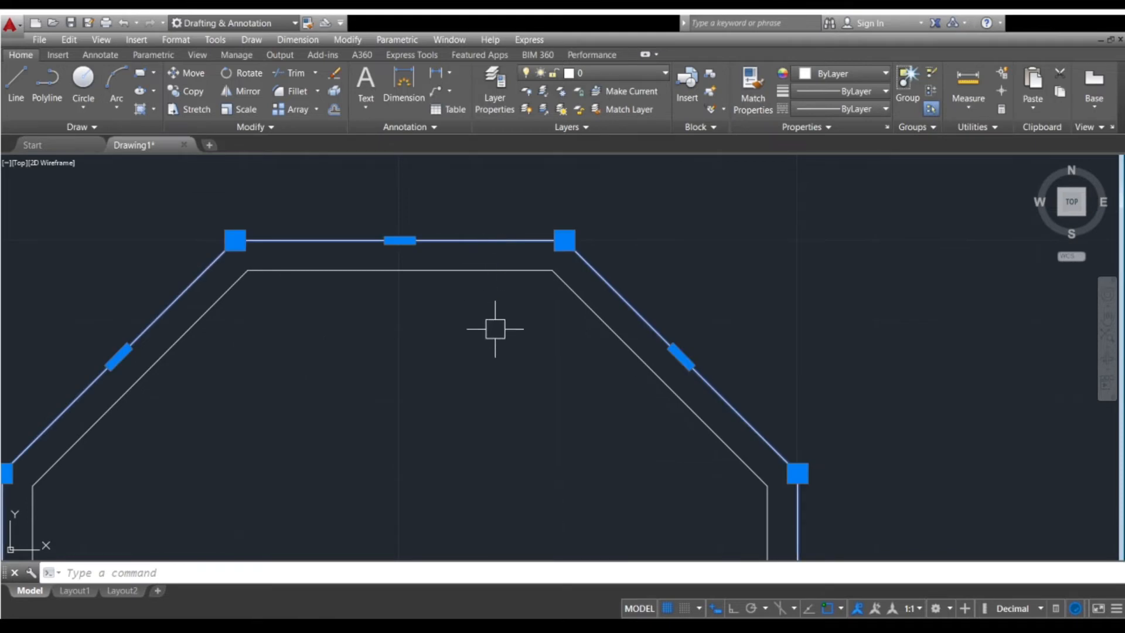
scroll(495, 329, down, 2)
key(Escape)
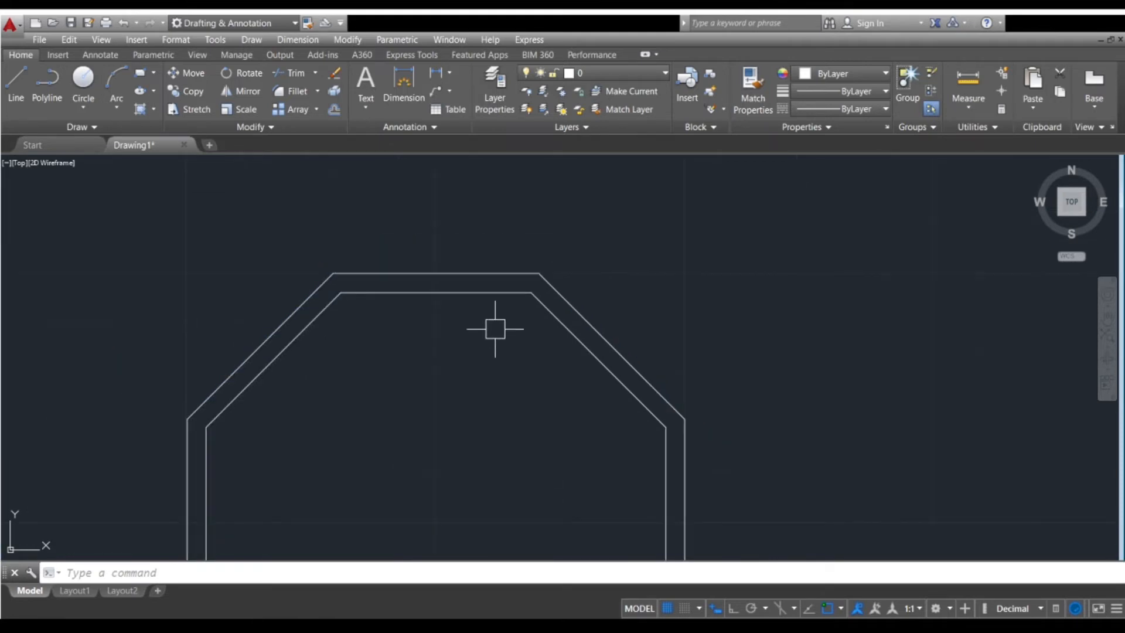
middle_drag(498, 322, 505, 297)
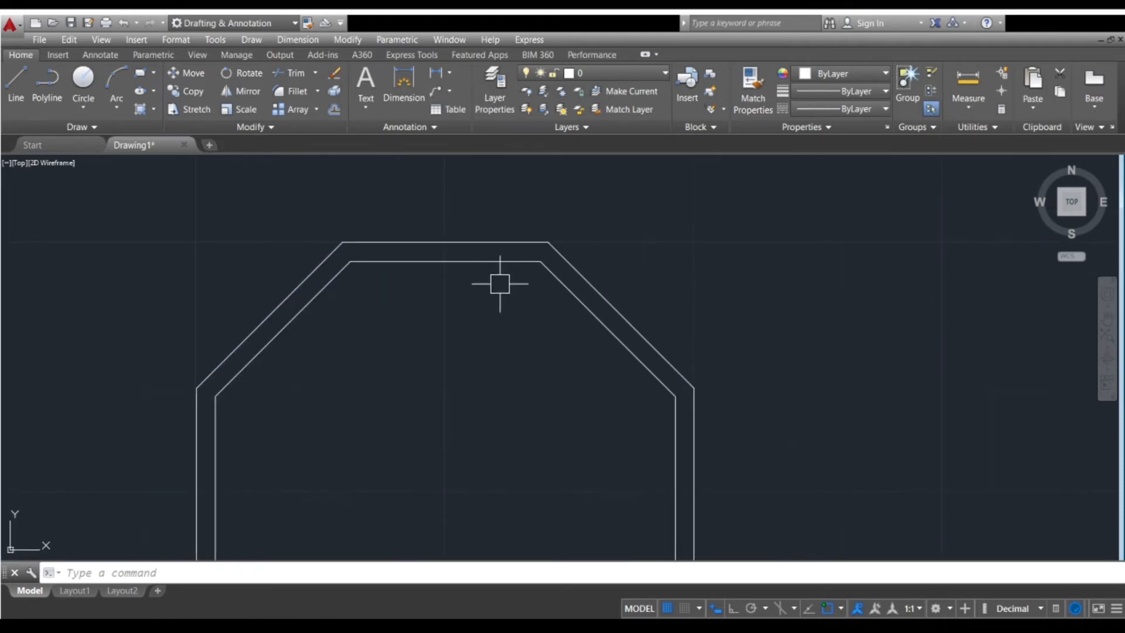
scroll(479, 272, down, 2)
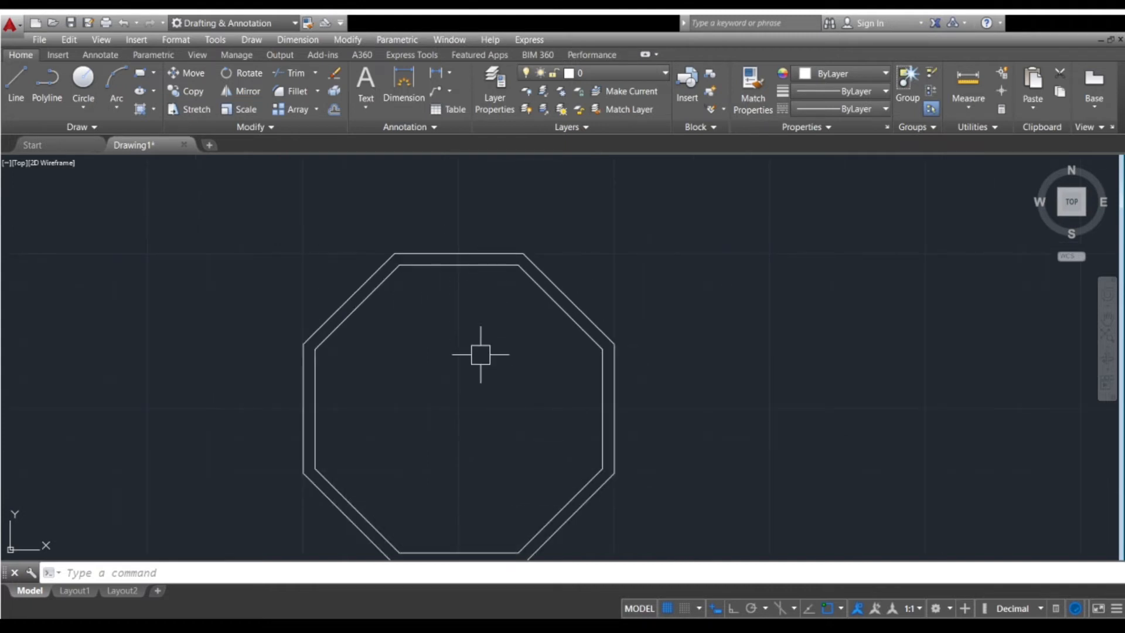
- Draw a circle from the octagons' shared centre out to the midpoint of the outer octagon's upper edge
text(c)
key(Return)
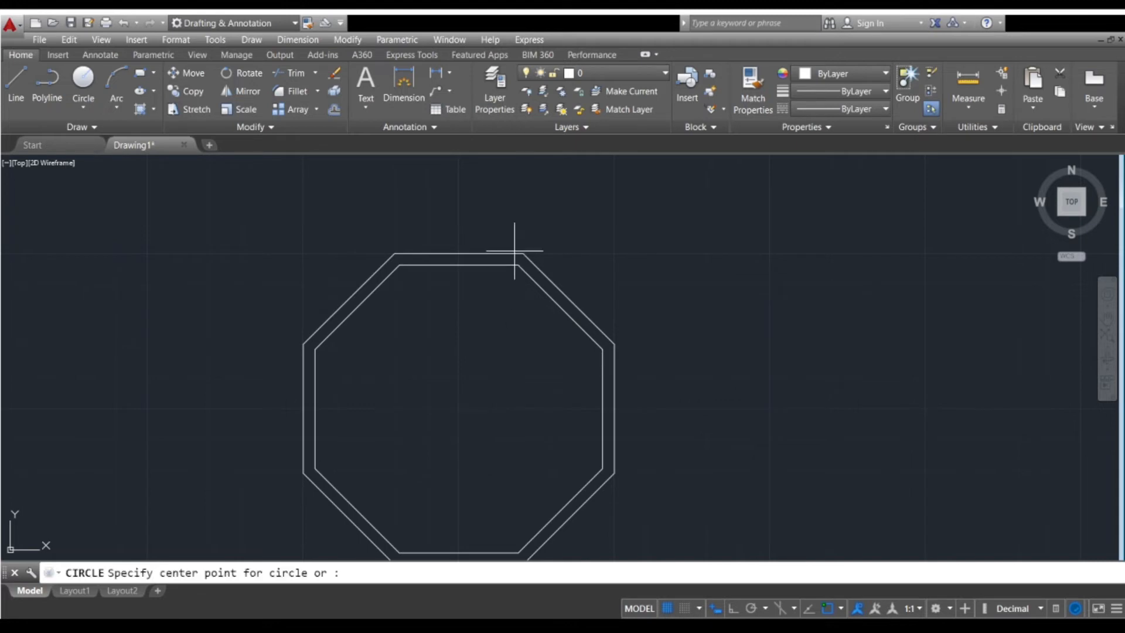
click(459, 408)
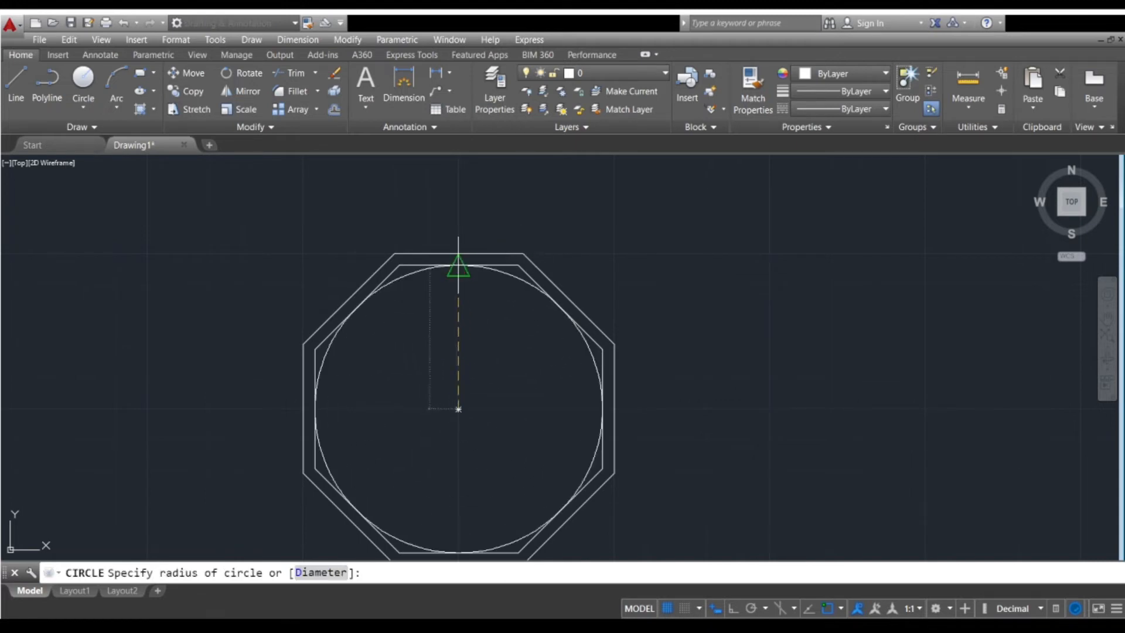
click(459, 253)
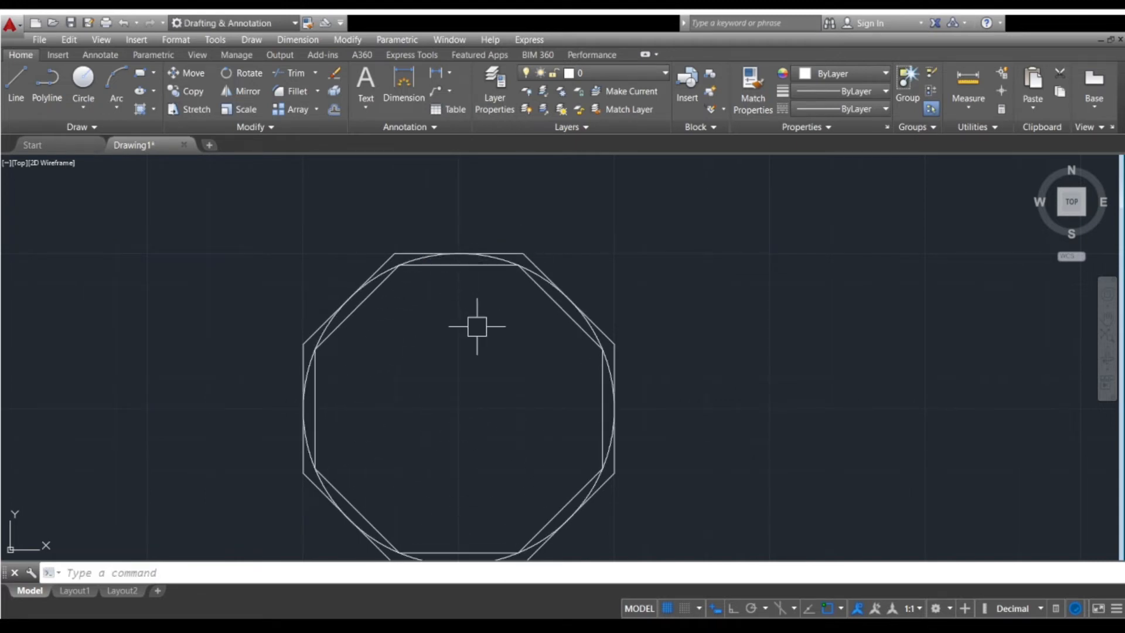
- Highlight the circle and examine where it meets the inner octagon's corners and the outer octagon's edges
middle_drag(480, 294, 486, 338)
scroll(486, 338, down, 3)
scroll(504, 290, up, 9)
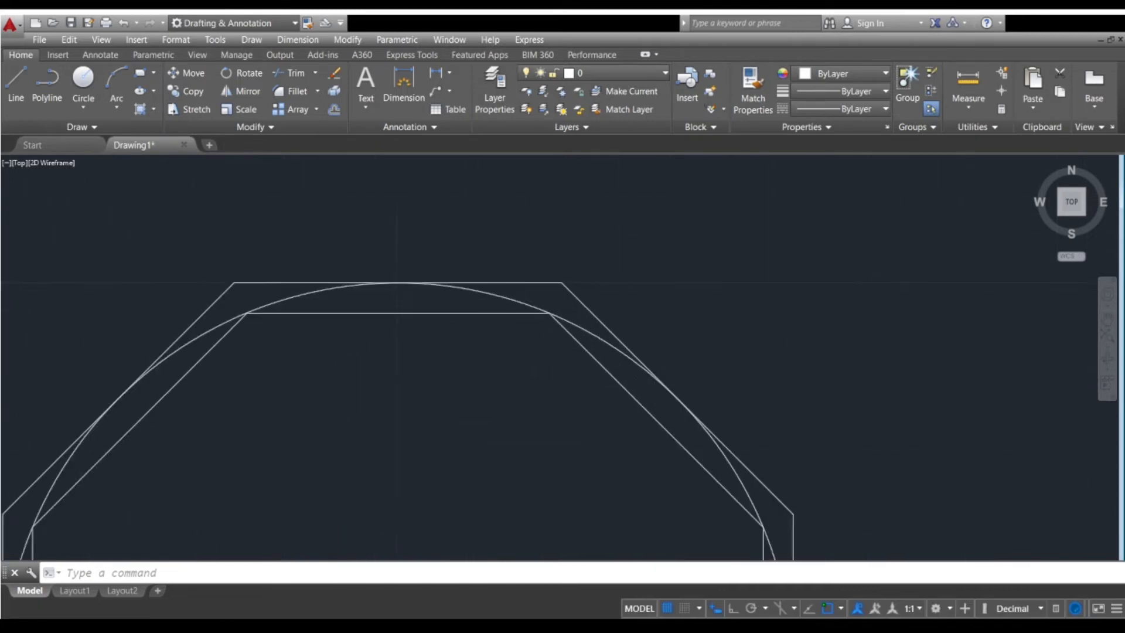
click(514, 300)
scroll(473, 311, down, 4)
middle_drag(472, 311, 494, 256)
scroll(495, 256, up, 2)
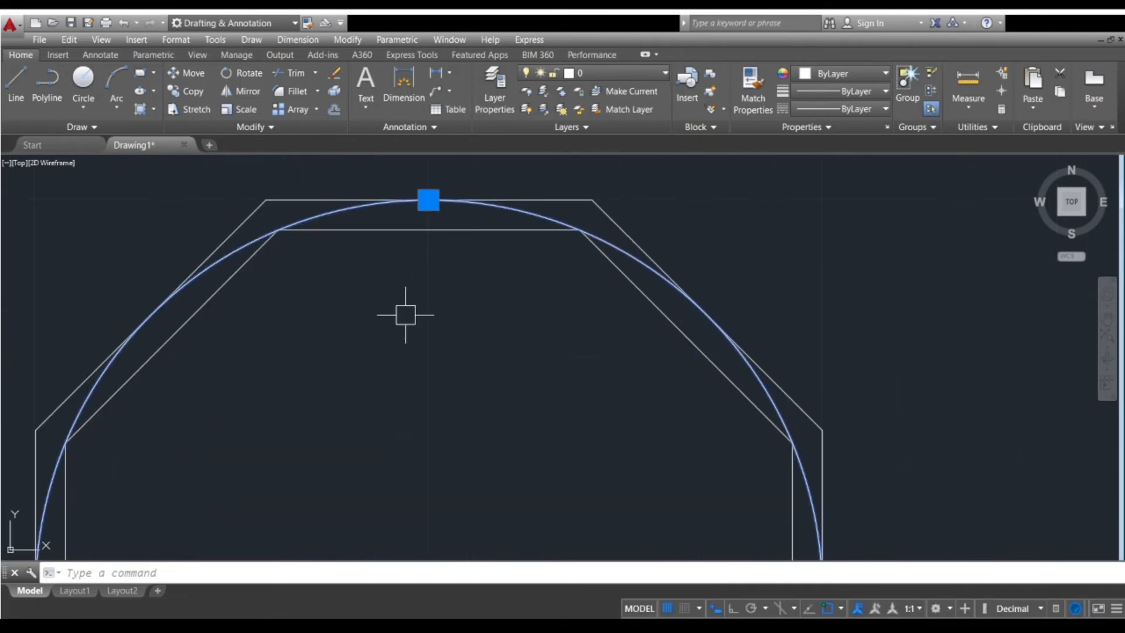
scroll(422, 317, down, 2)
scroll(440, 326, down, 4)
middle_drag(428, 352, 467, 345)
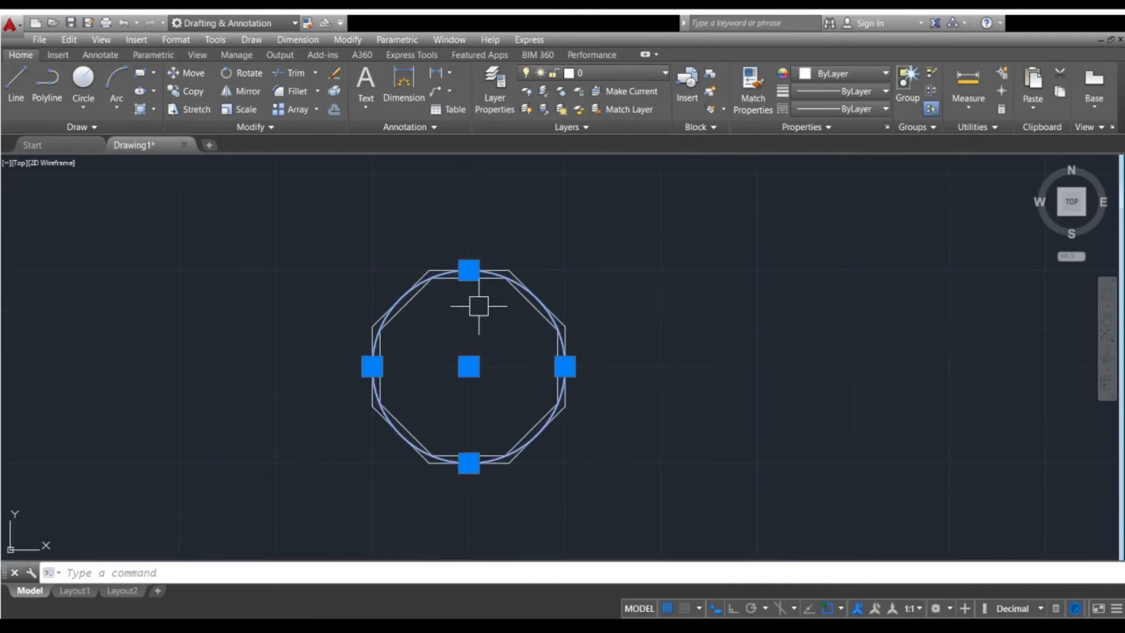
scroll(477, 301, up, 2)
scroll(445, 273, up, 4)
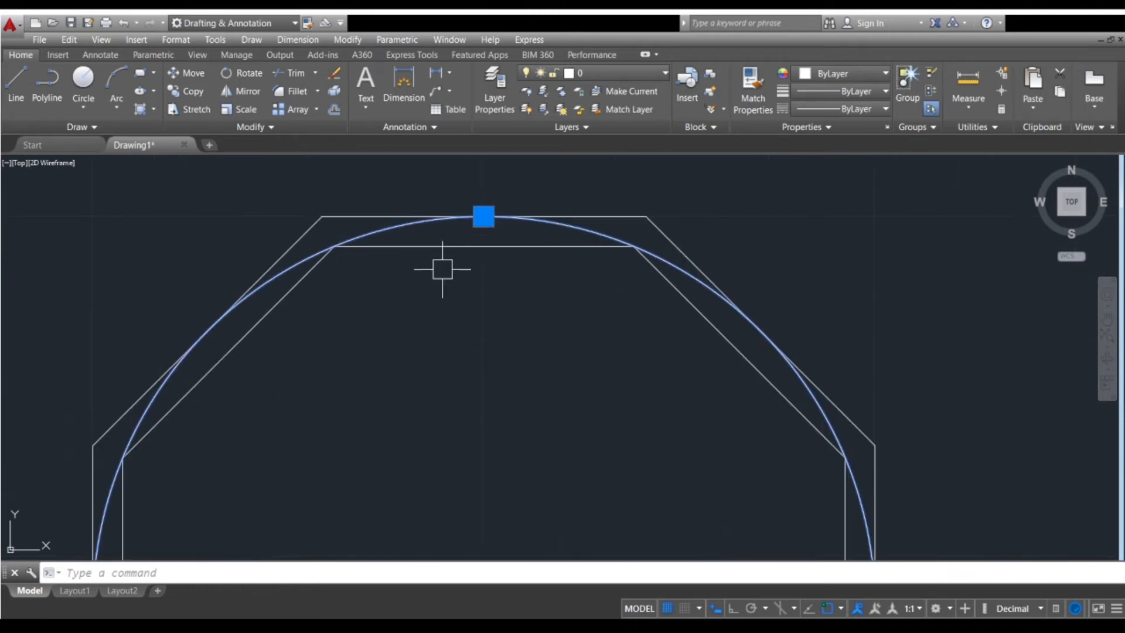
scroll(454, 284, down, 4)
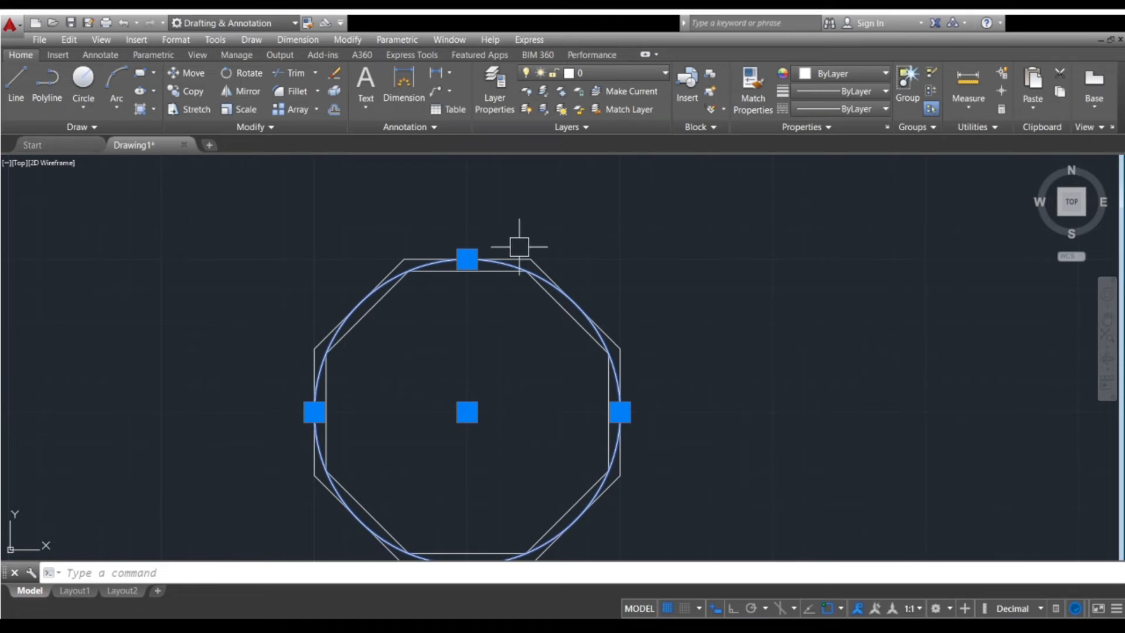
scroll(525, 249, up, 4)
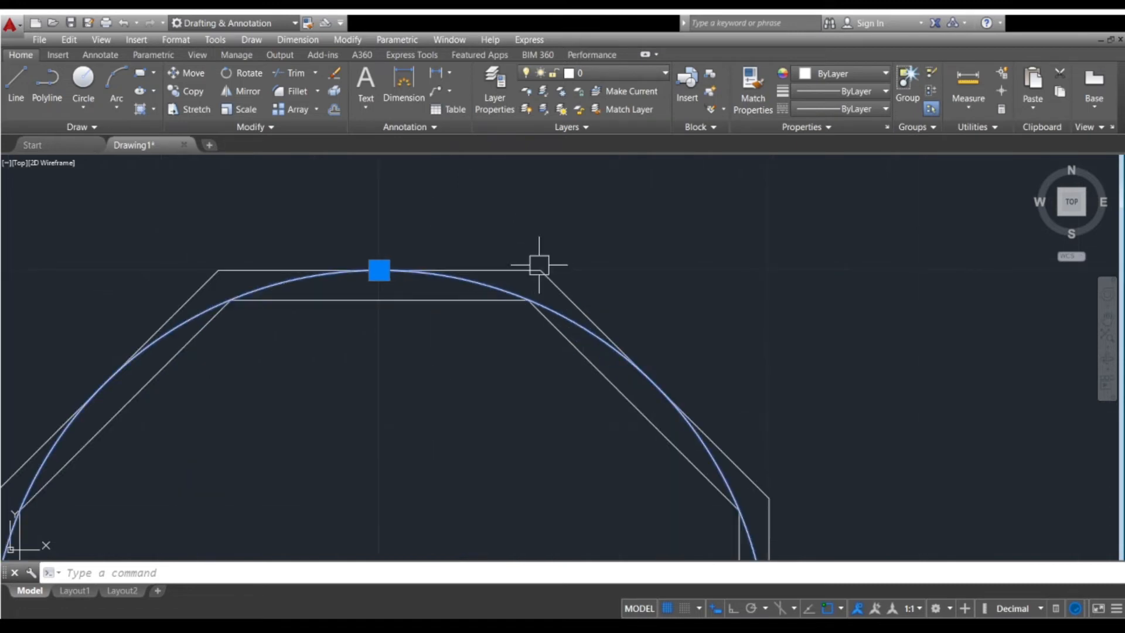
scroll(541, 262, down, 2)
middle_drag(422, 305, 465, 291)
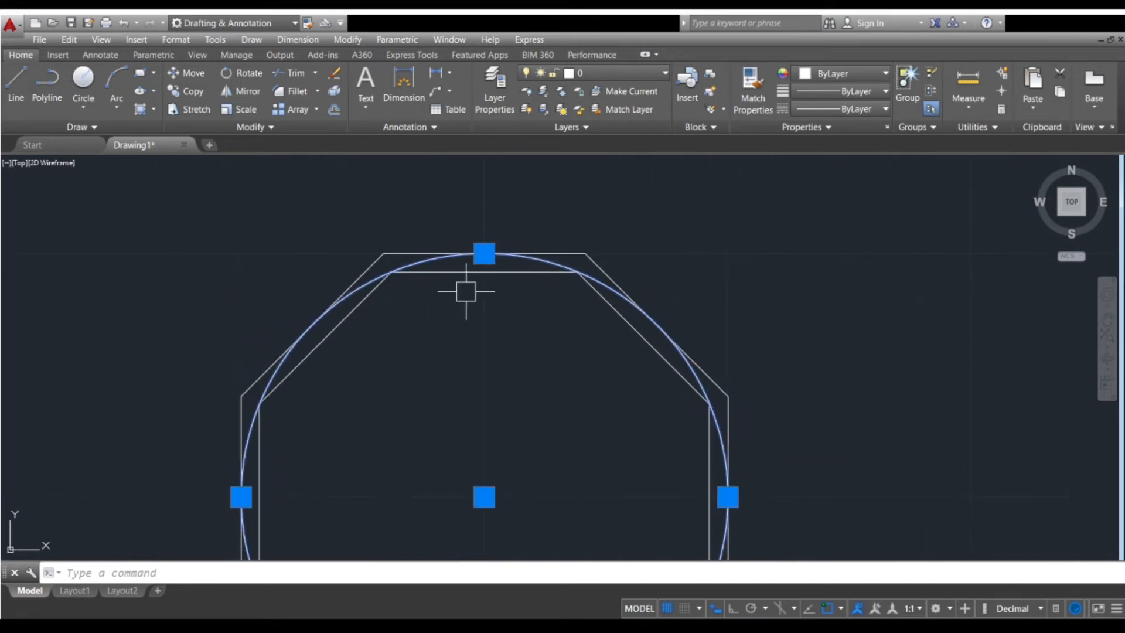
scroll(296, 369, down, 4)
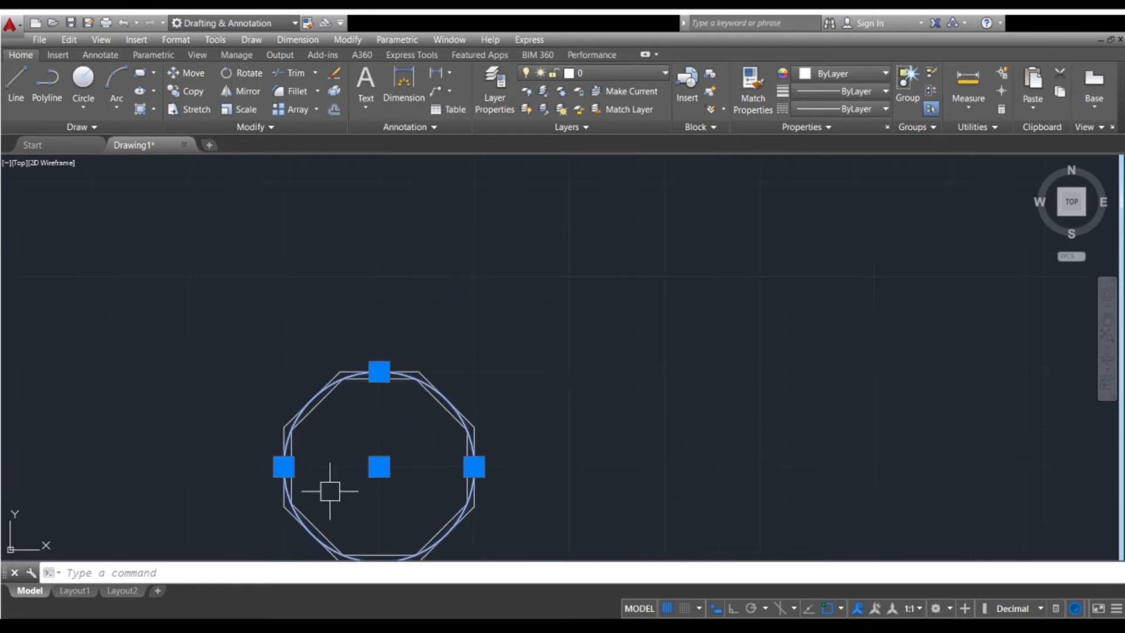
middle_drag(327, 485, 340, 424)
scroll(486, 362, up, 6)
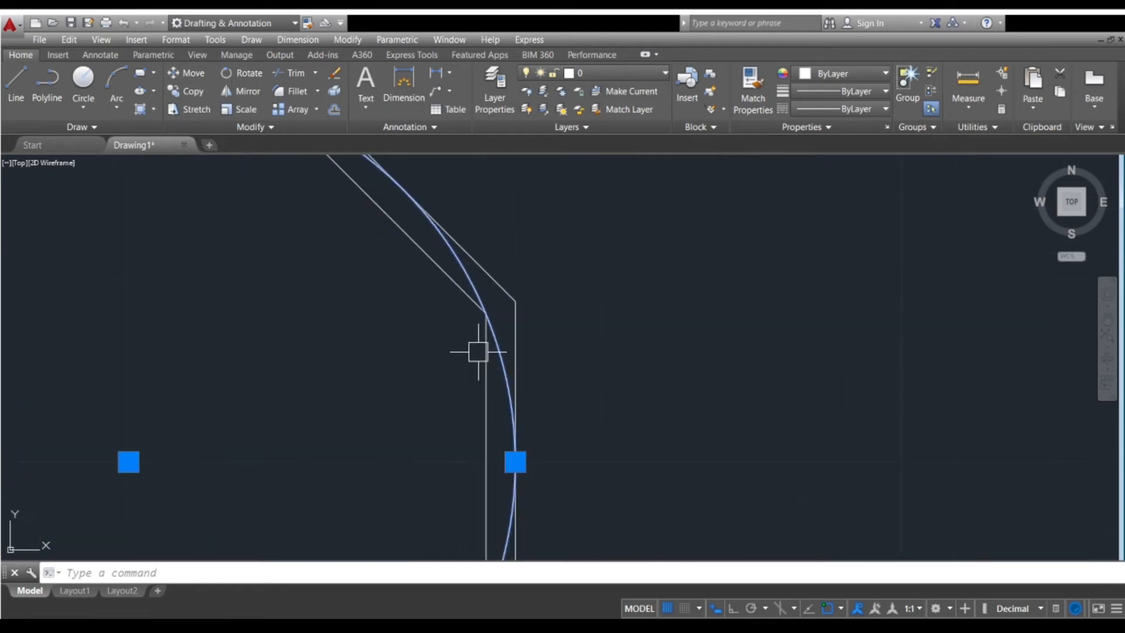
middle_drag(474, 349, 525, 432)
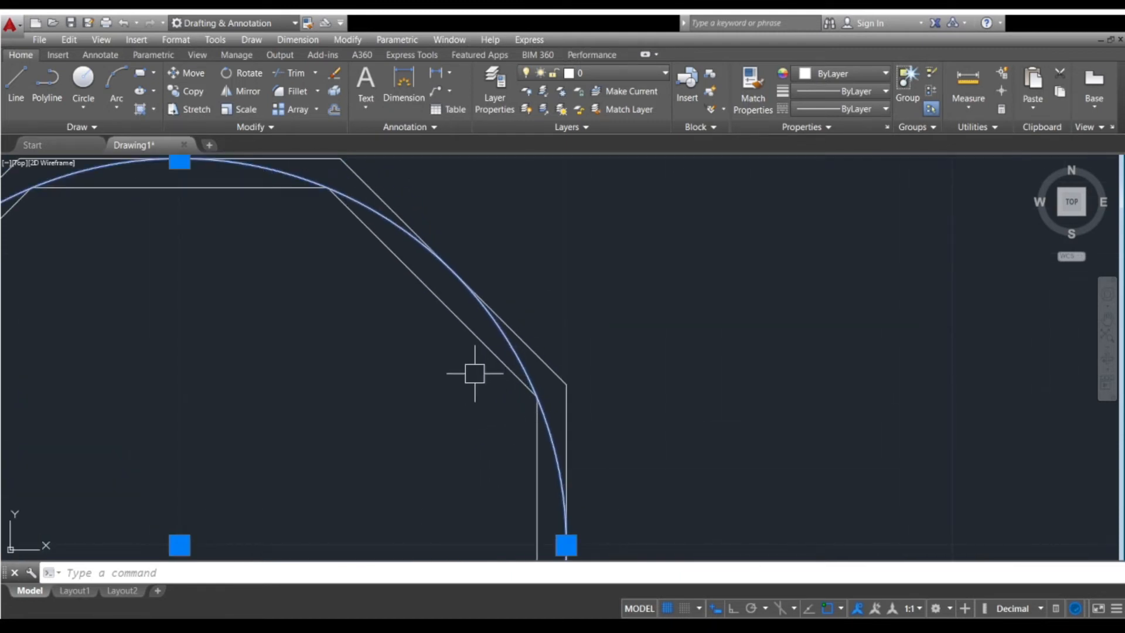
middle_drag(474, 374, 525, 376)
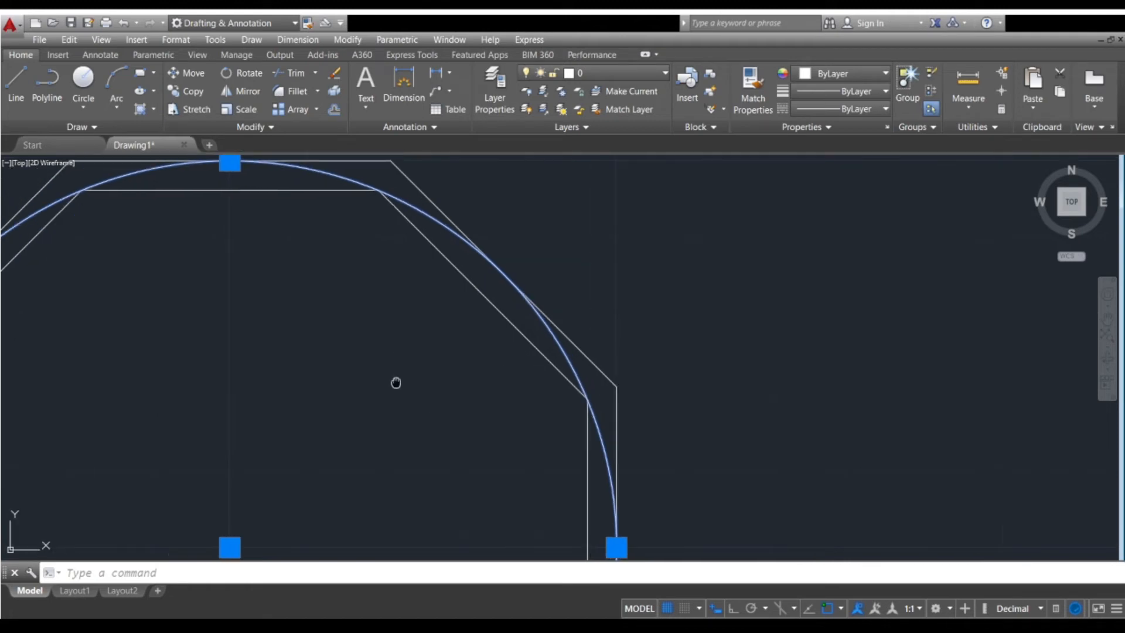
- Examine how the highlighted circle touches the outer octagon's edges and the inner octagon's corners, and clear the selection
middle_drag(396, 382, 533, 375)
scroll(557, 387, down, 2)
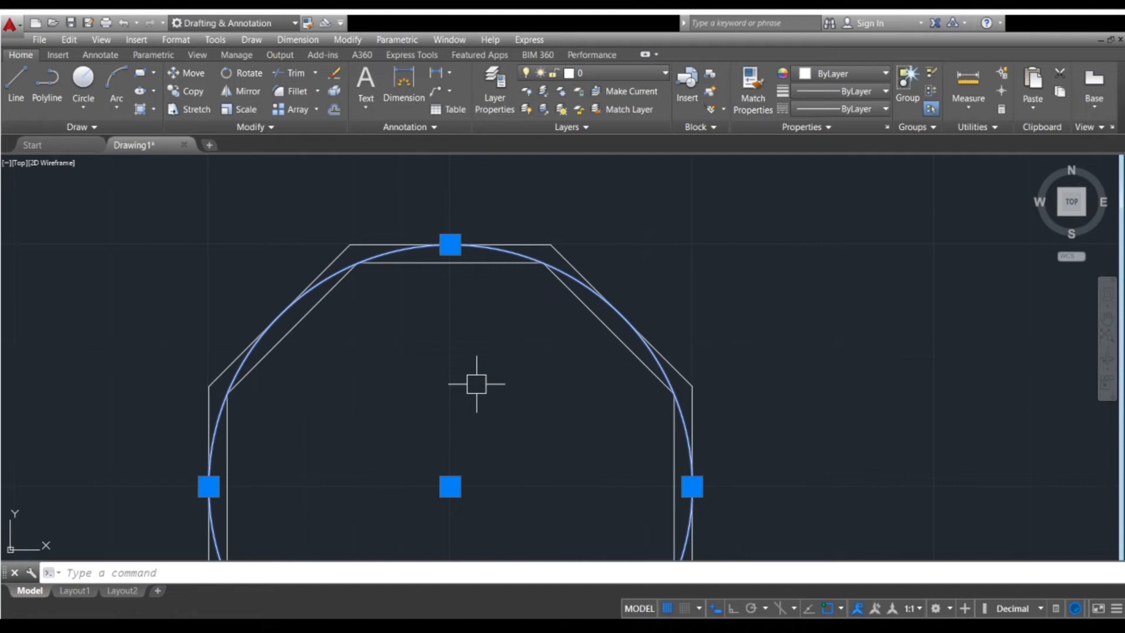
scroll(481, 287, up, 2)
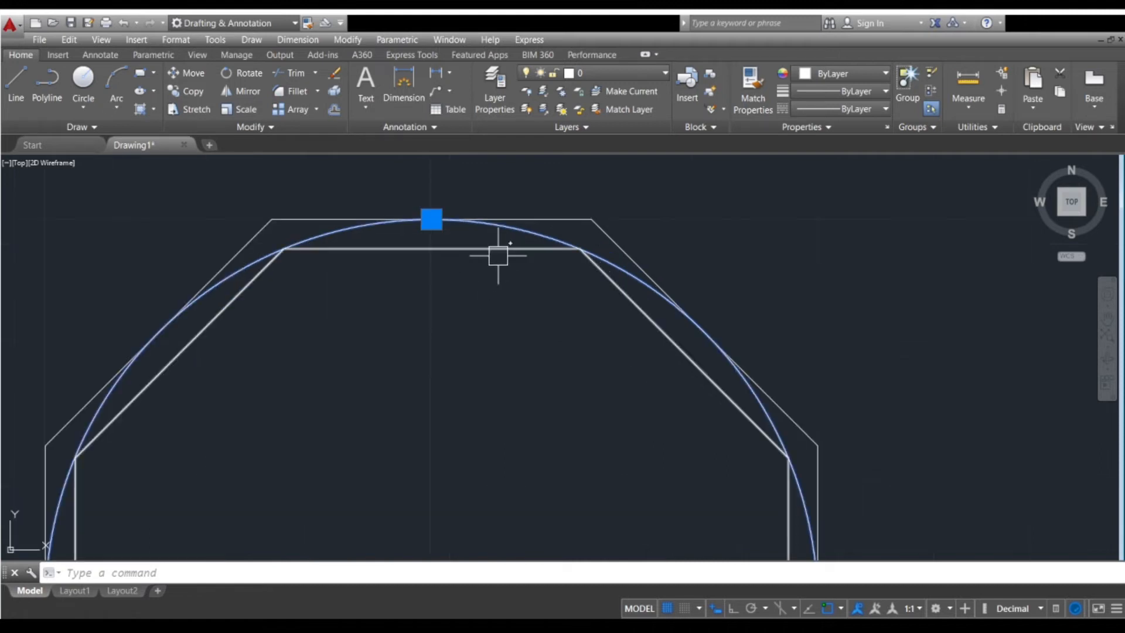
mouse_move(524, 231)
middle_down()
mouse_move(515, 259)
mouse_move(535, 303)
middle_up()
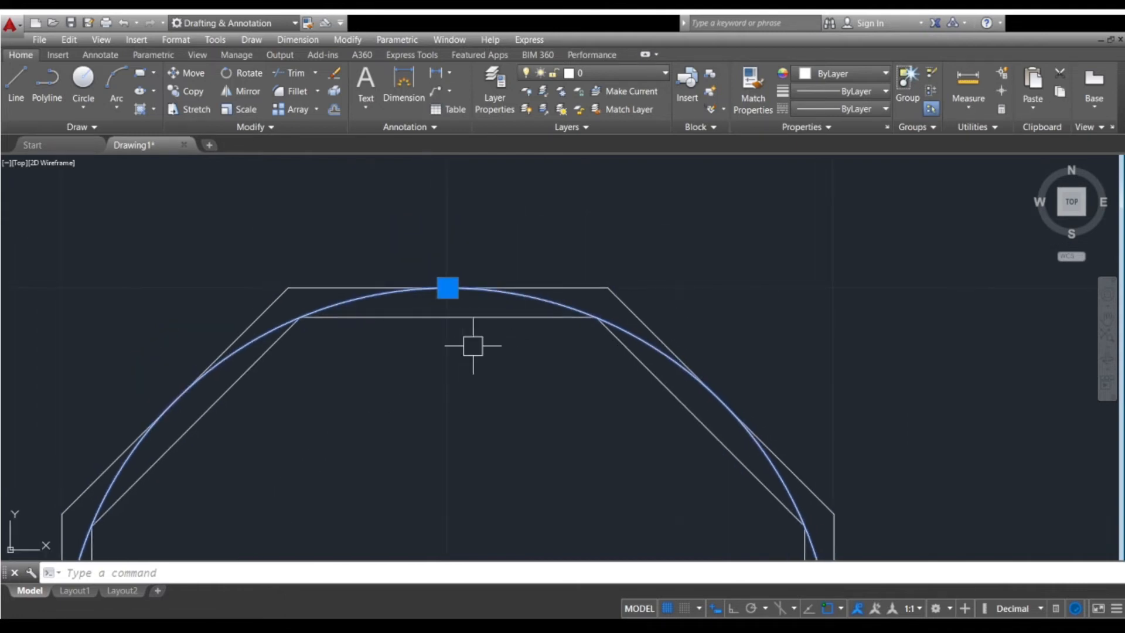
scroll(532, 302, down, 4)
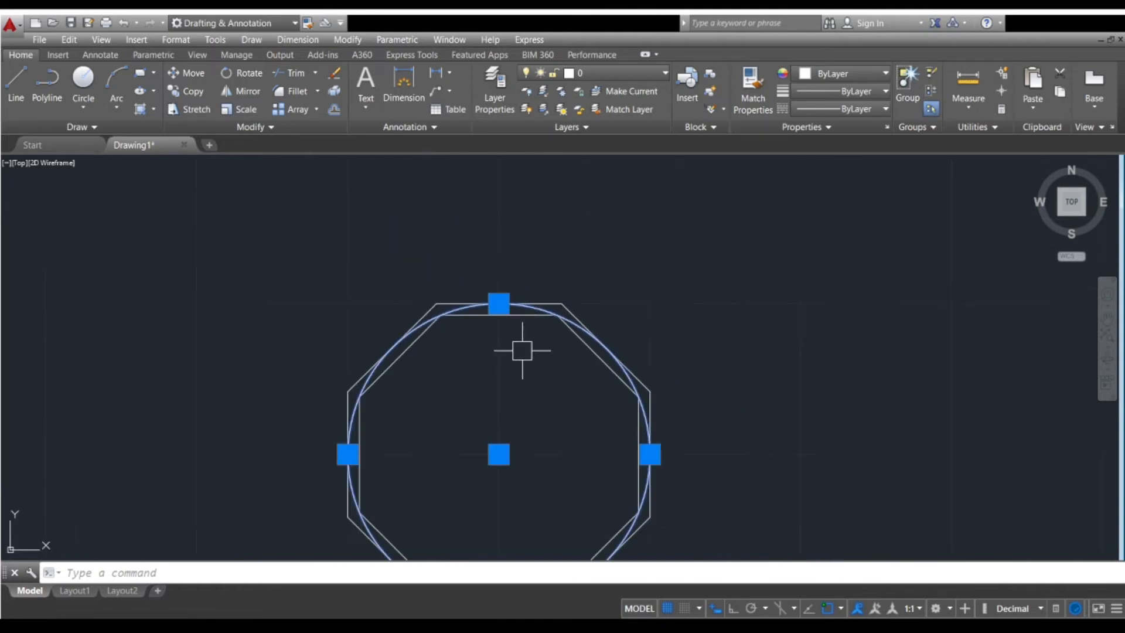
scroll(517, 408, up, 2)
middle_drag(520, 377, 505, 404)
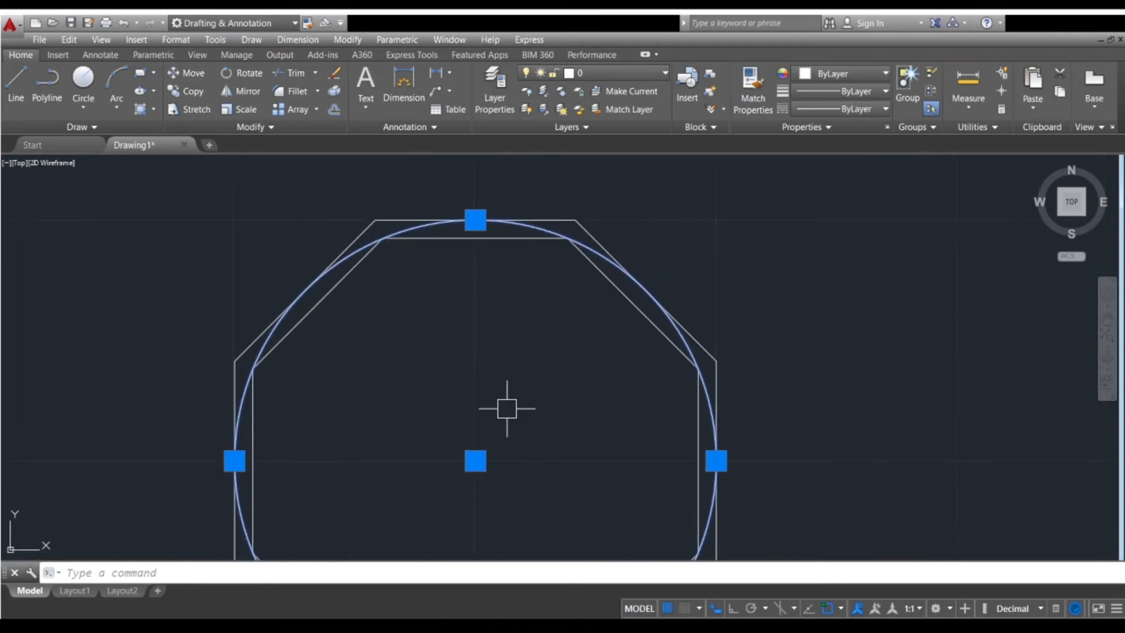
scroll(520, 251, up, 2)
scroll(527, 250, down, 4)
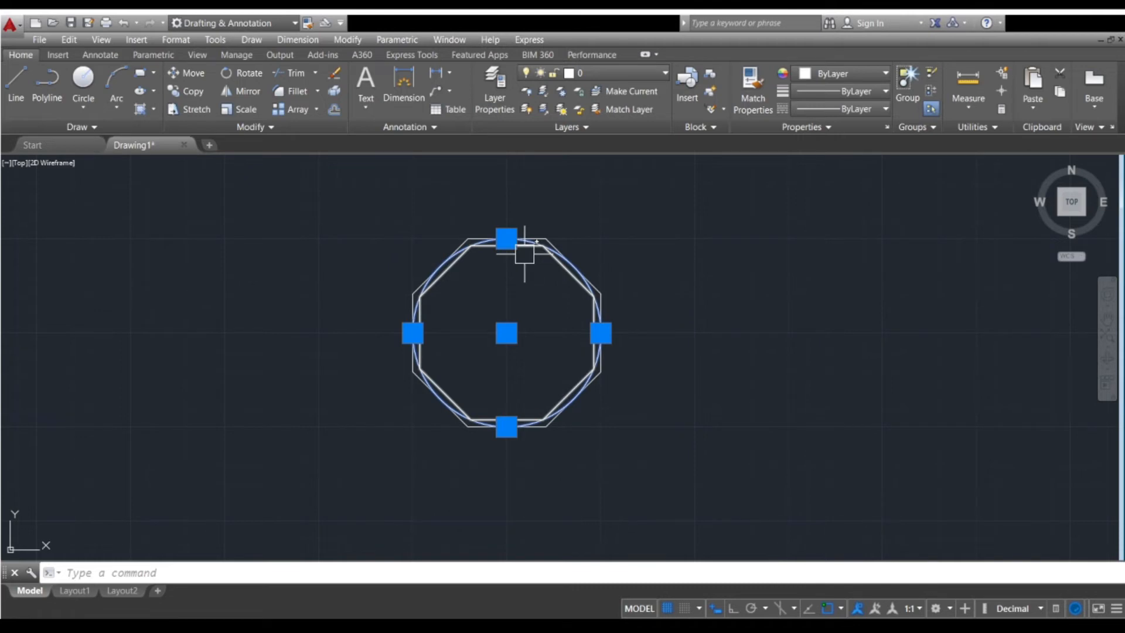
scroll(534, 274, up, 2)
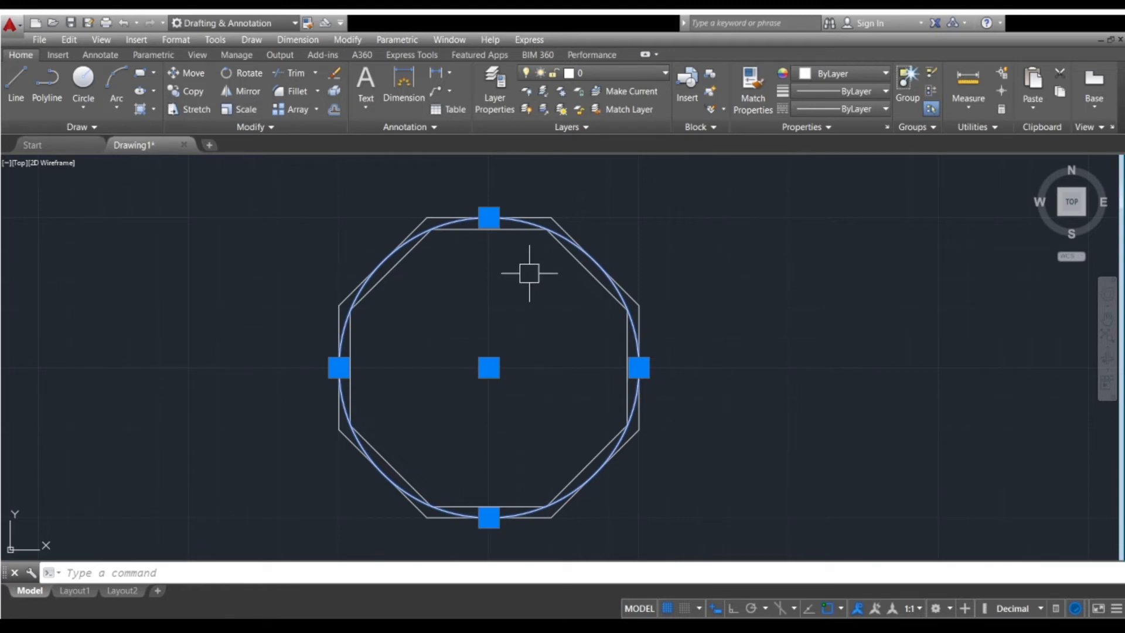
scroll(520, 296, down, 4)
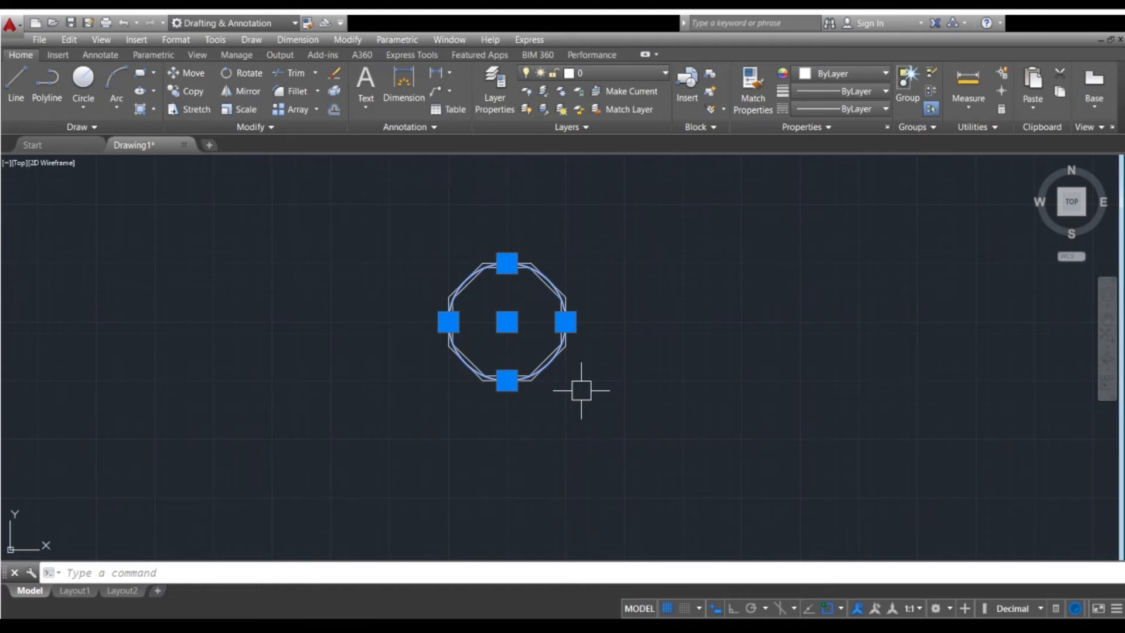
key(Escape)
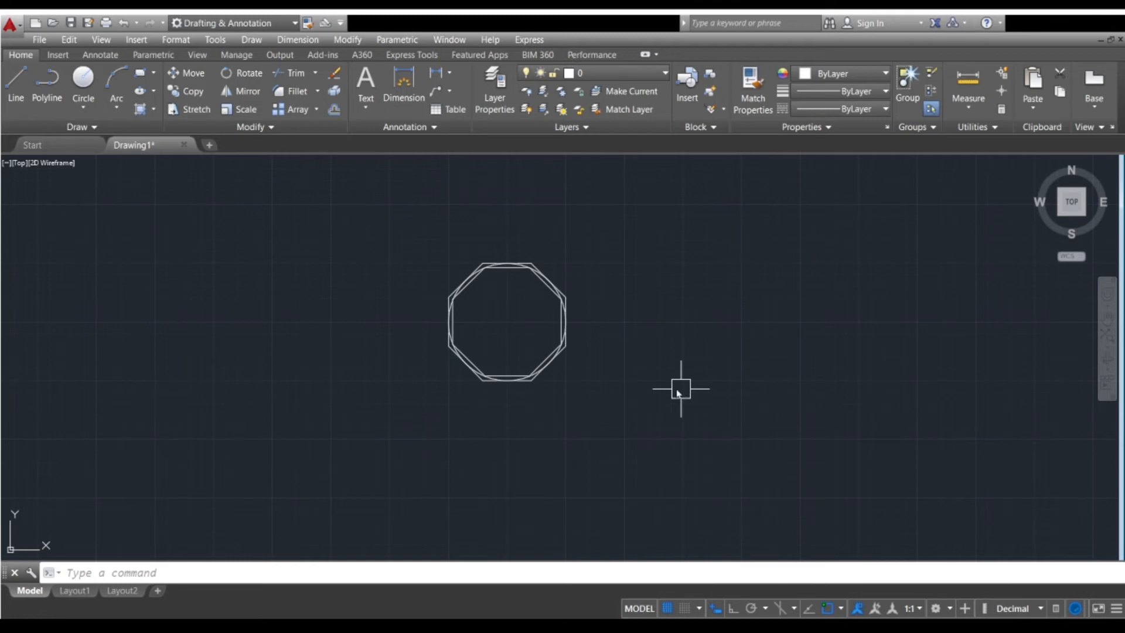
- Draw a nearly round, many-sided polygon centred to the right of the octagons, circumscribed about a circle large enough to enclose them
key(Return)
middle_drag(594, 394, 522, 422)
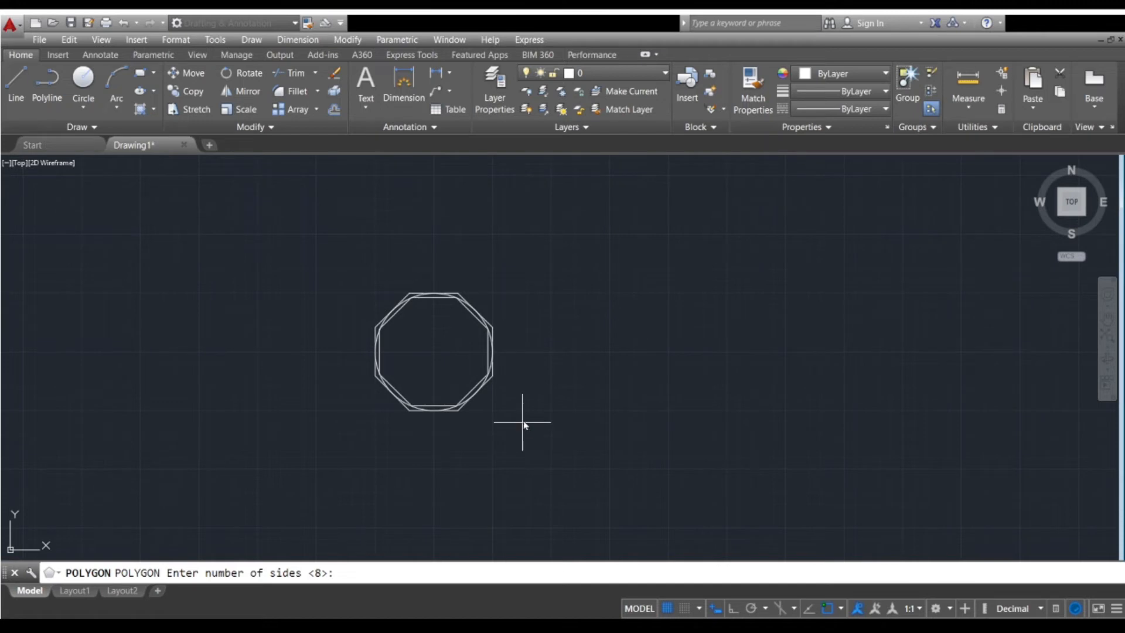
key(Return)
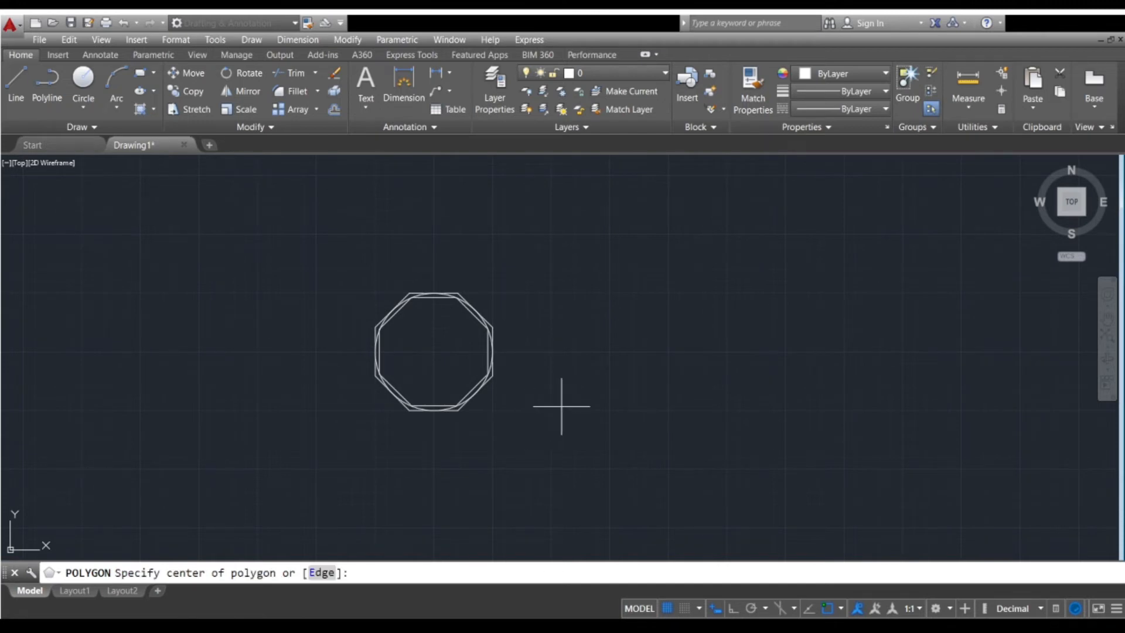
click(715, 375)
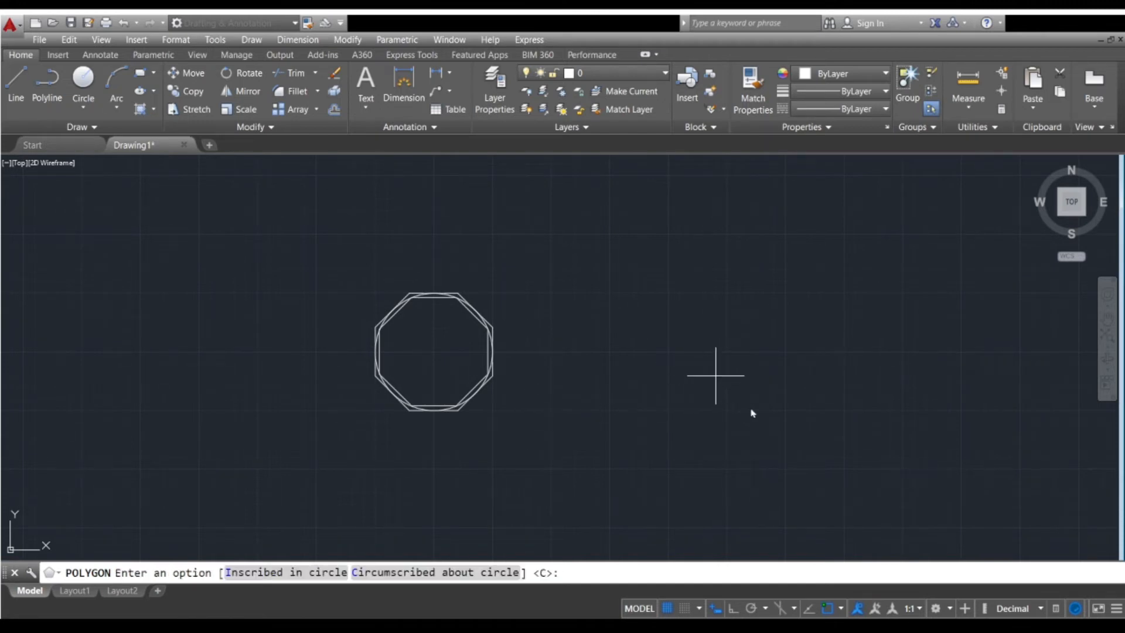
key(Return)
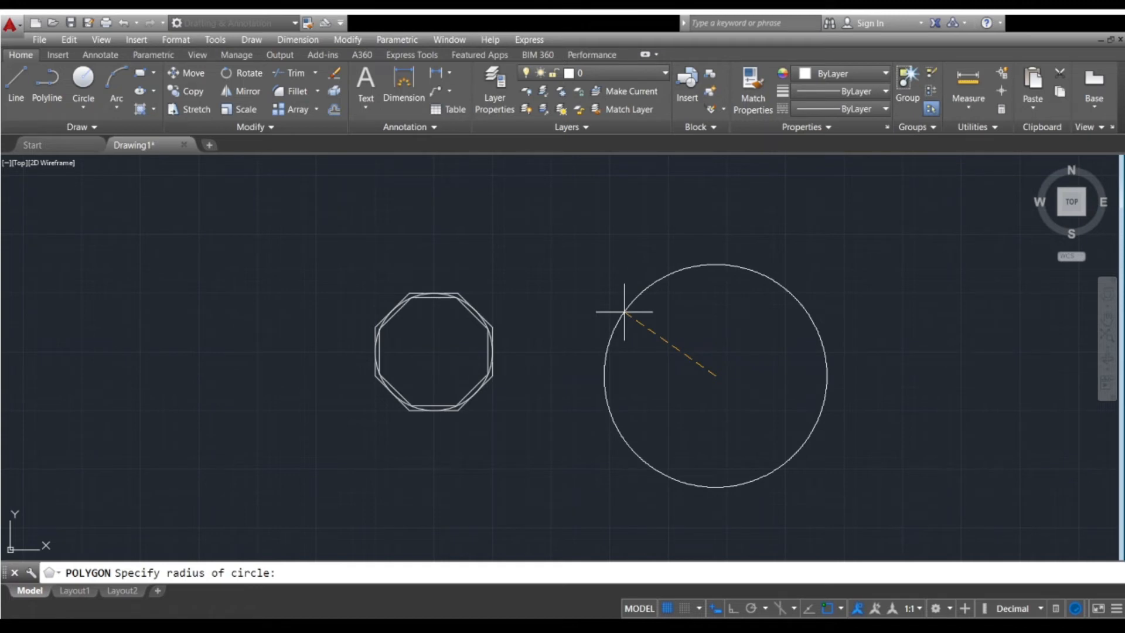
text(100)
key(Return)
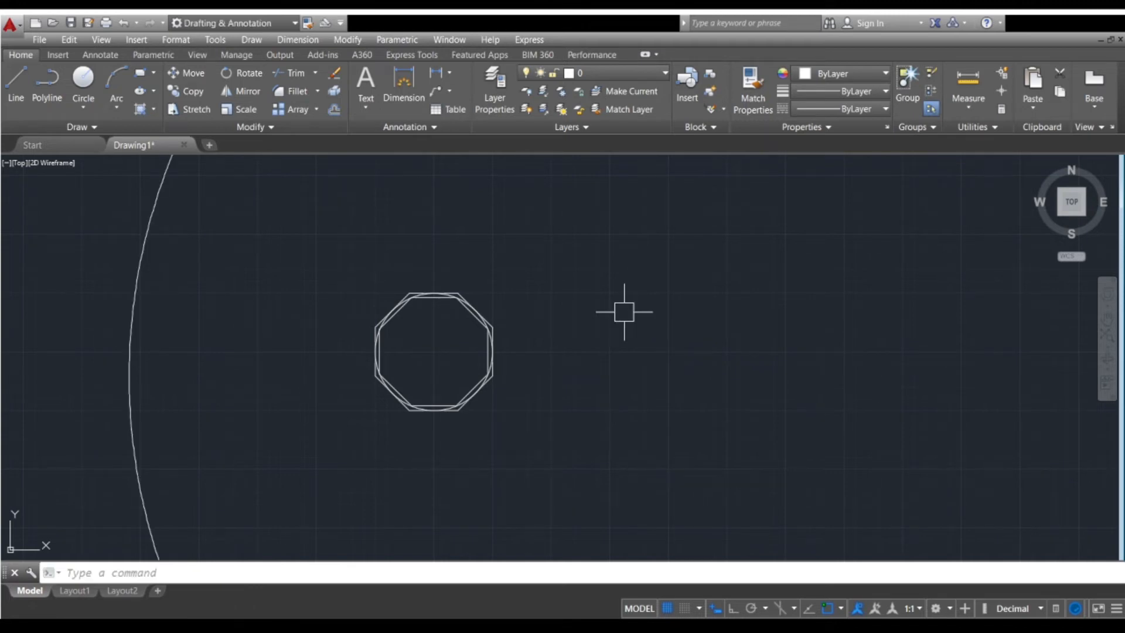
- Examine the large many-sided polygon's upper outline at high magnification for its individual straight edges, and return to the overall view
scroll(477, 314, down, 10)
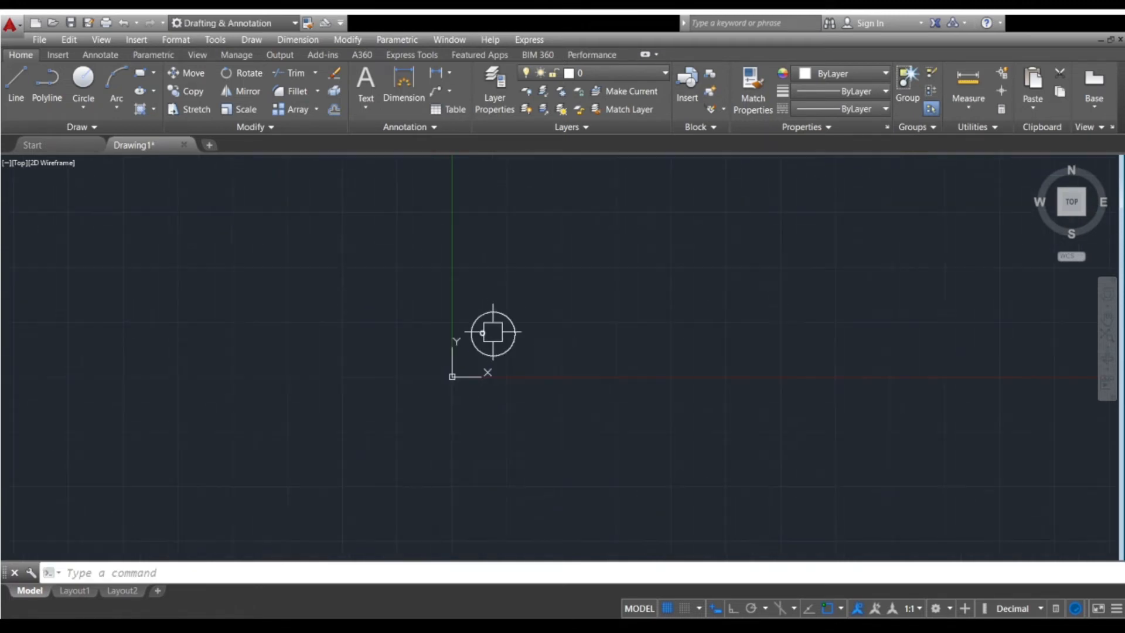
scroll(469, 293, up, 6)
scroll(514, 338, up, 8)
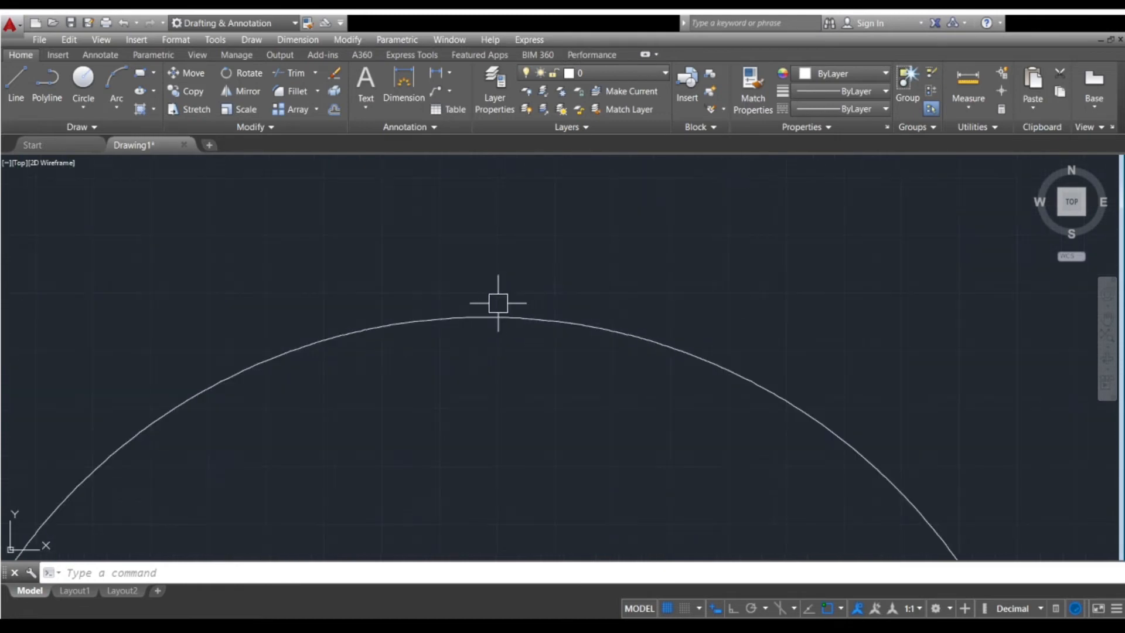
scroll(463, 346, up, 5)
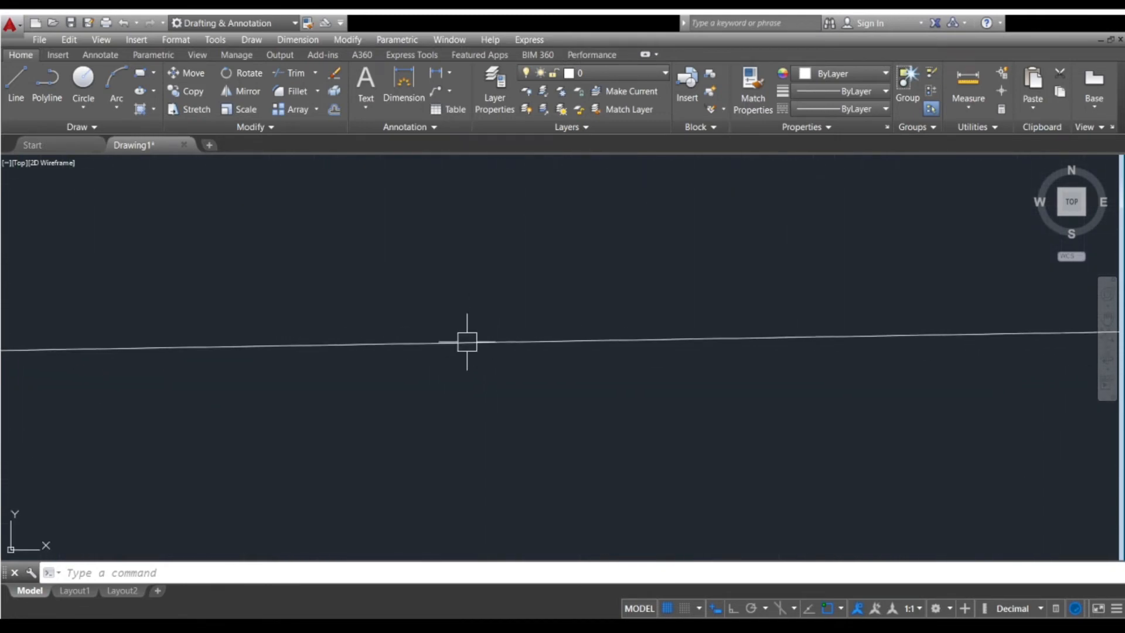
scroll(467, 341, up, 6)
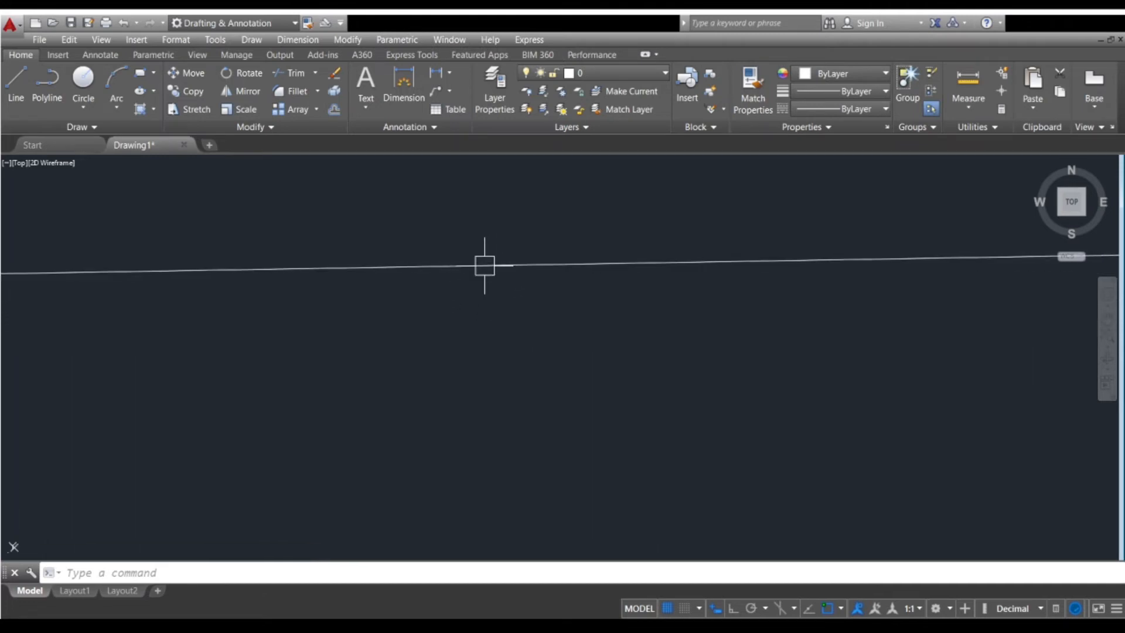
scroll(485, 265, down, 4)
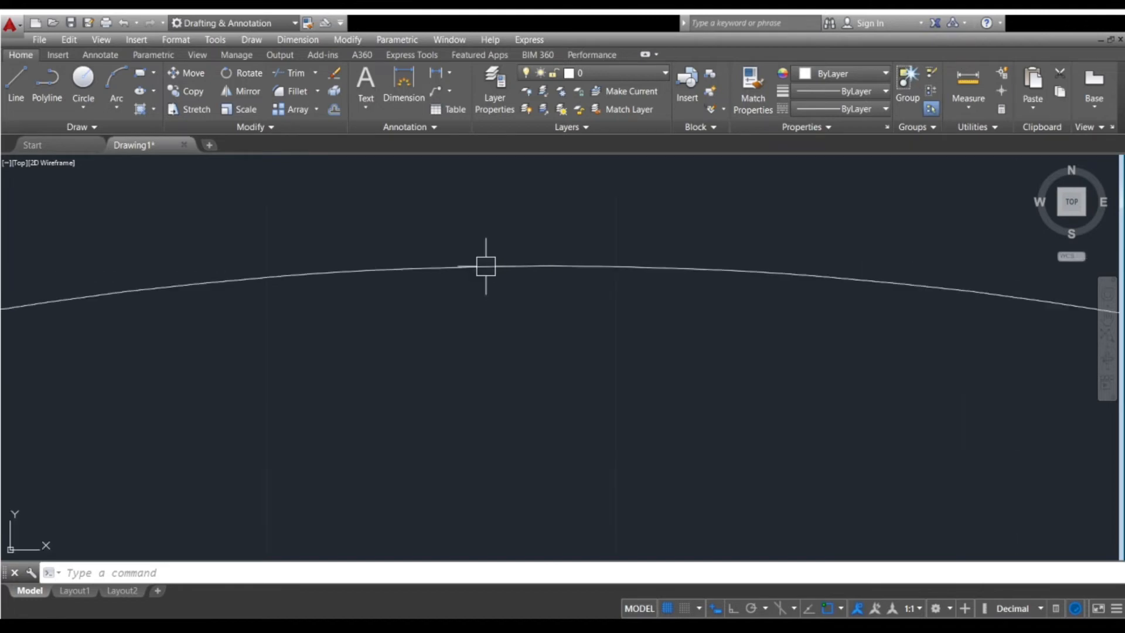
scroll(485, 265, down, 6)
scroll(480, 258, up, 6)
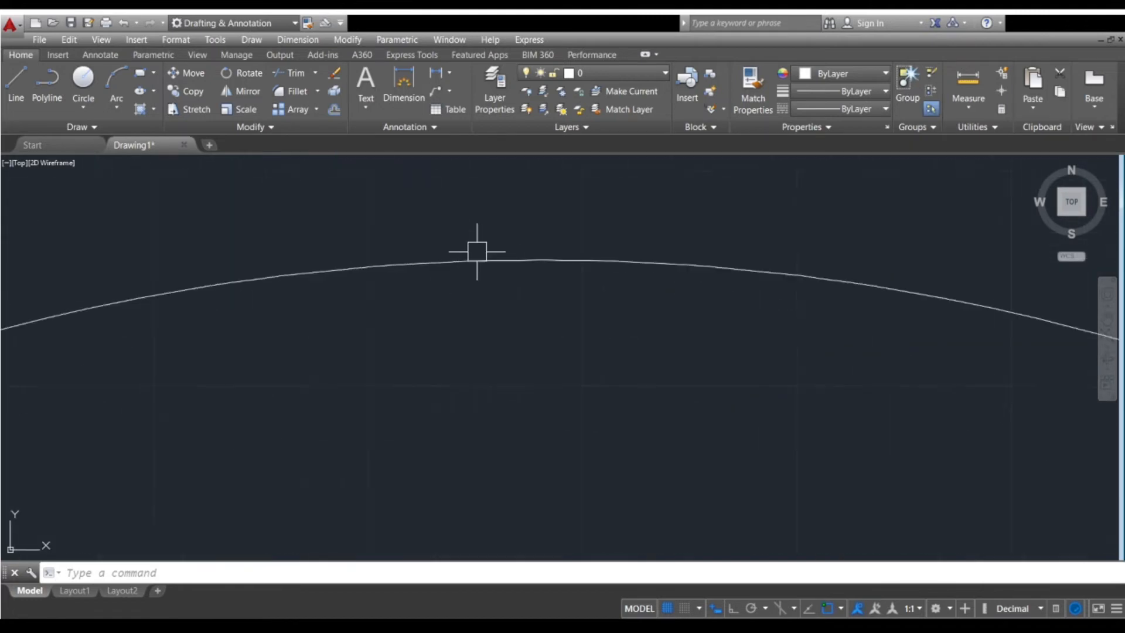
scroll(475, 264, up, 5)
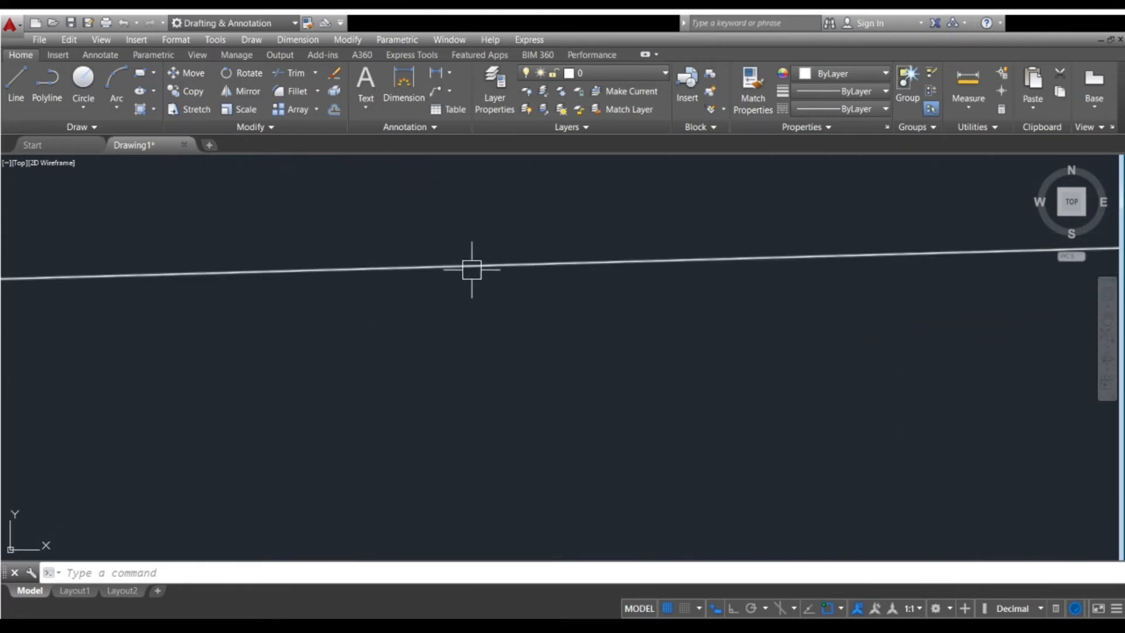
scroll(472, 268, up, 6)
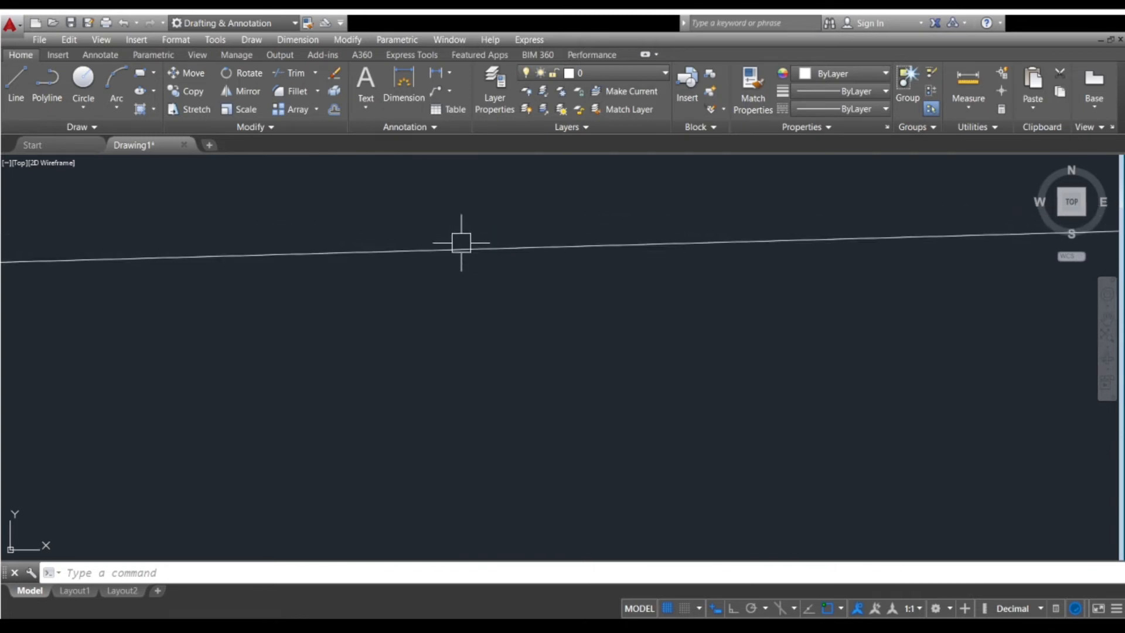
scroll(462, 243, up, 6)
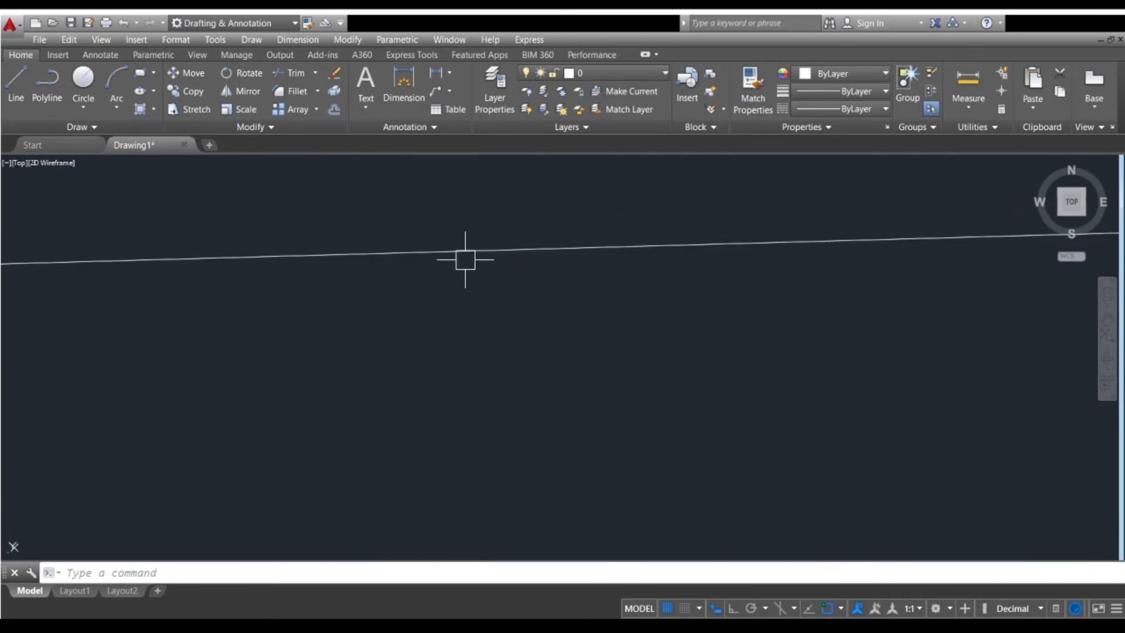
scroll(470, 249, up, 3)
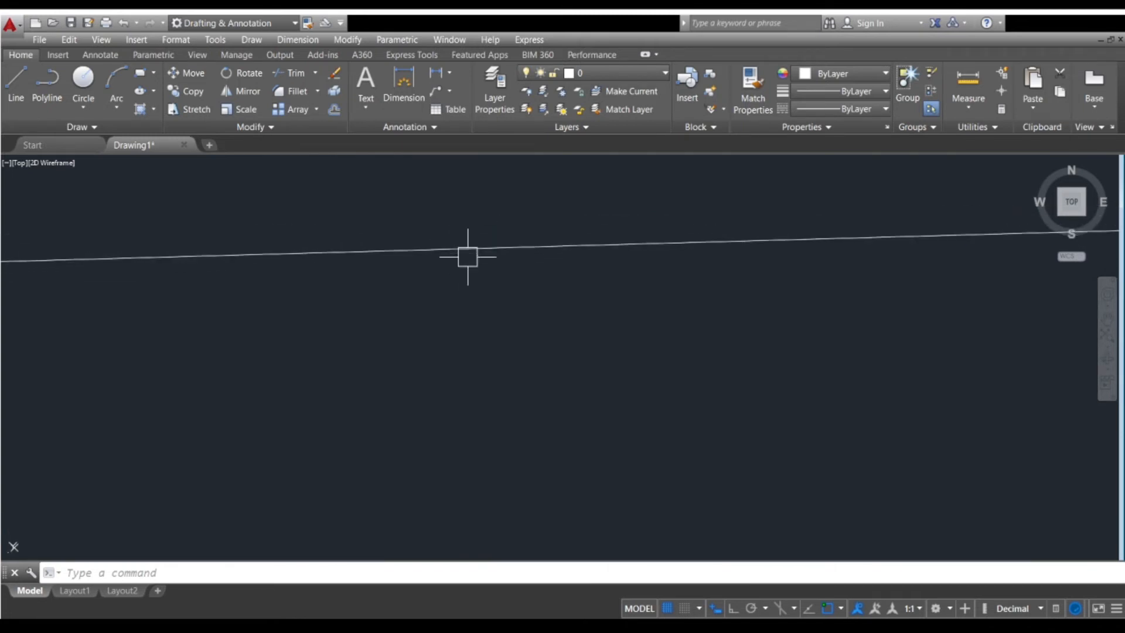
scroll(473, 254, up, 3)
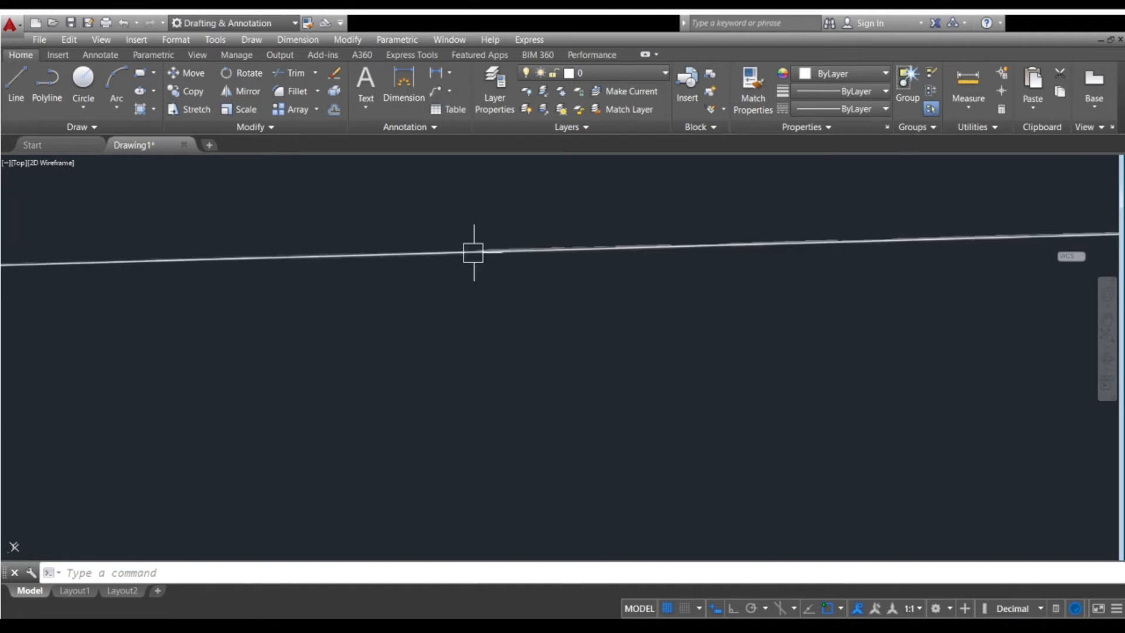
scroll(486, 271, up, 2)
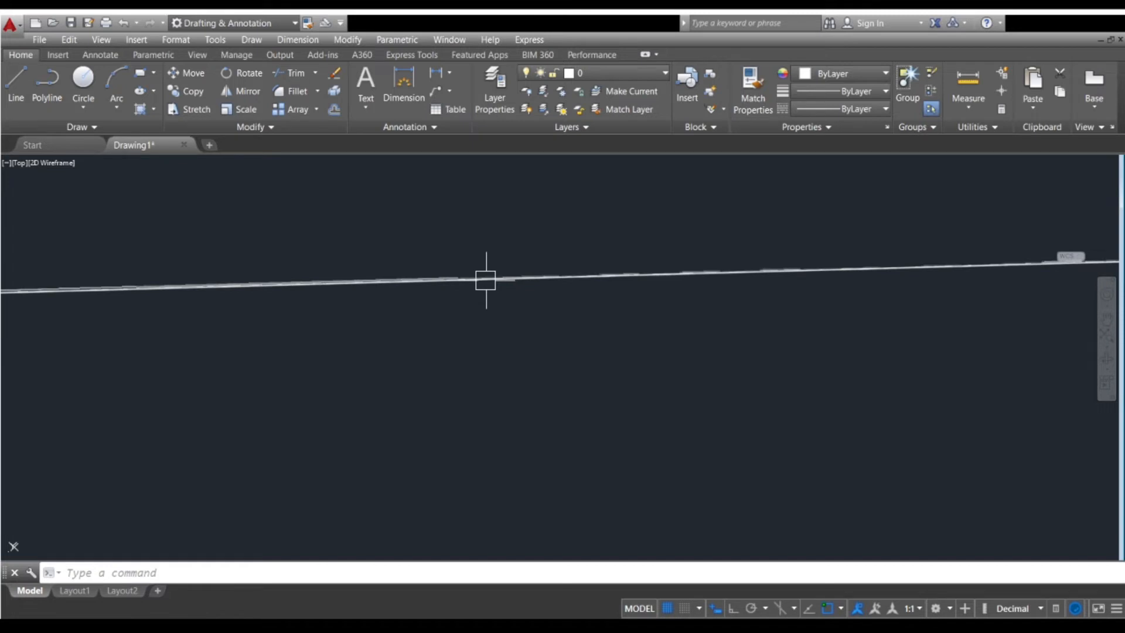
scroll(487, 363, down, 3)
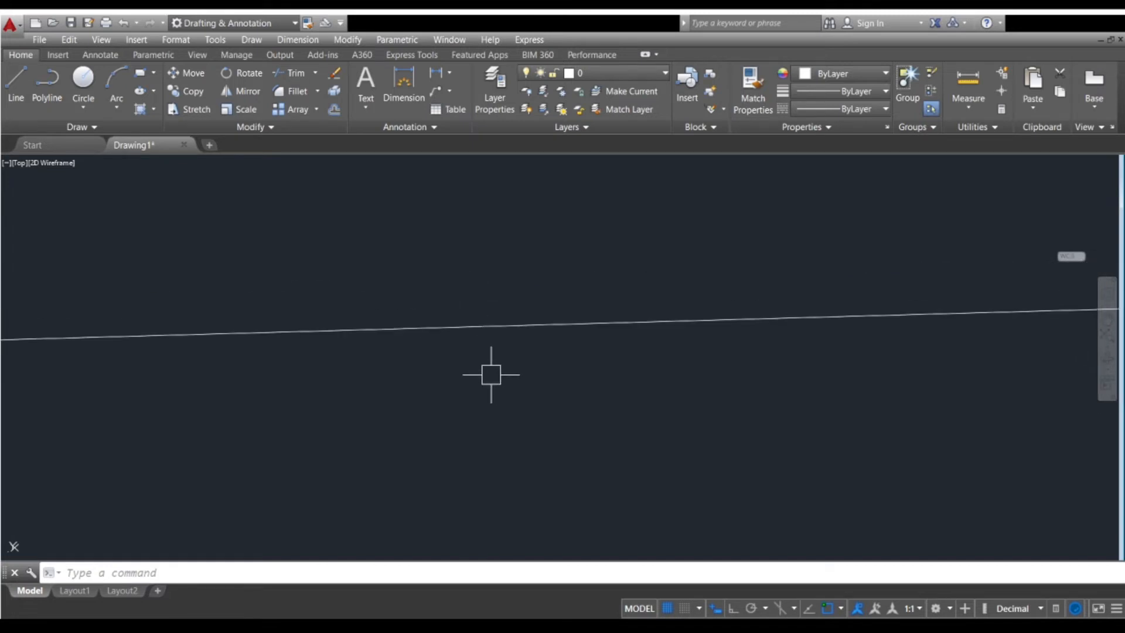
scroll(494, 396, down, 5)
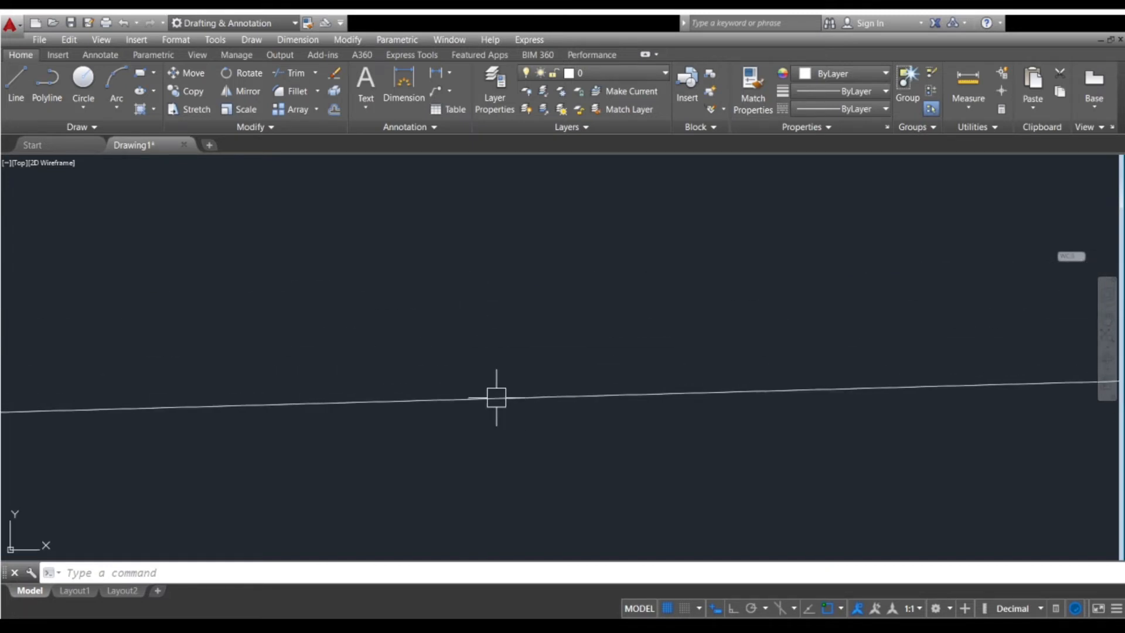
scroll(498, 394, down, 3)
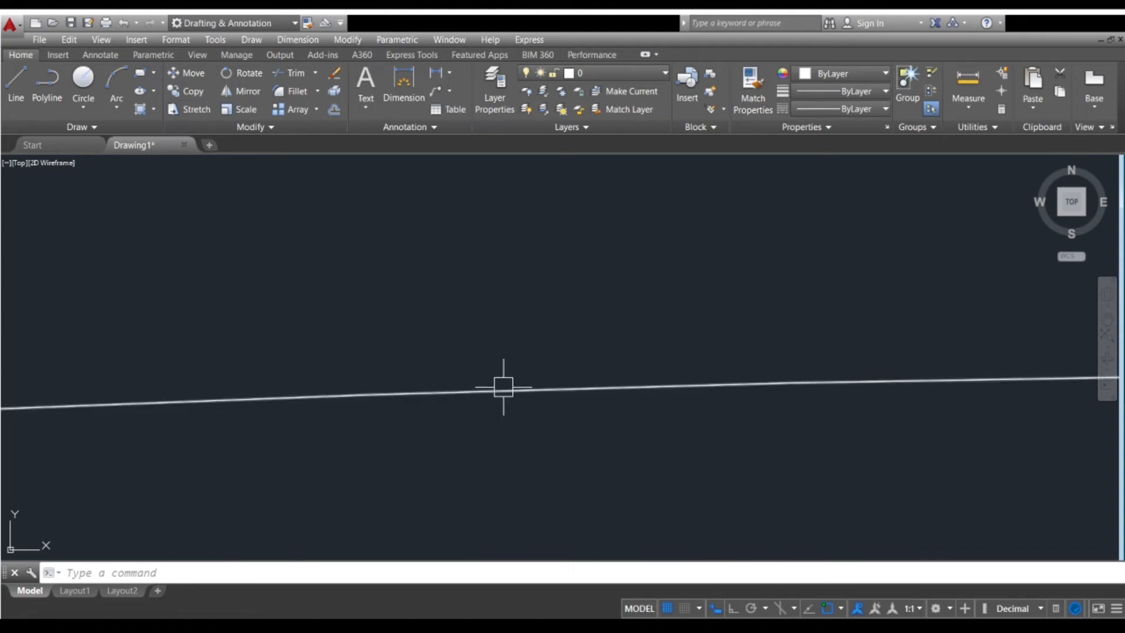
scroll(504, 386, down, 8)
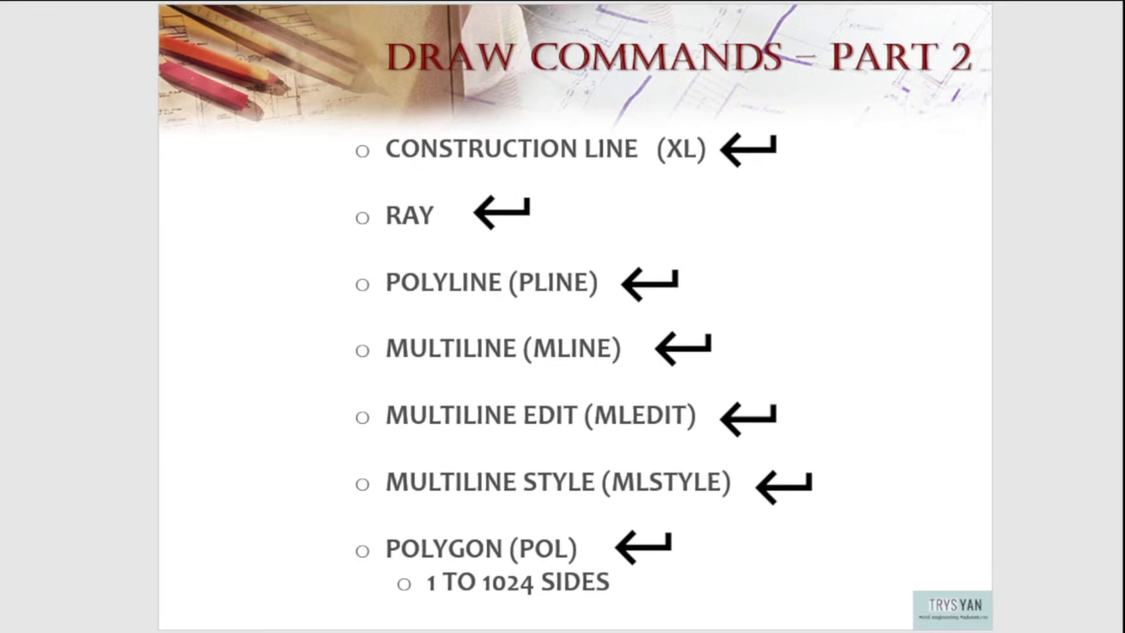
scroll(419, 347, down, 1)
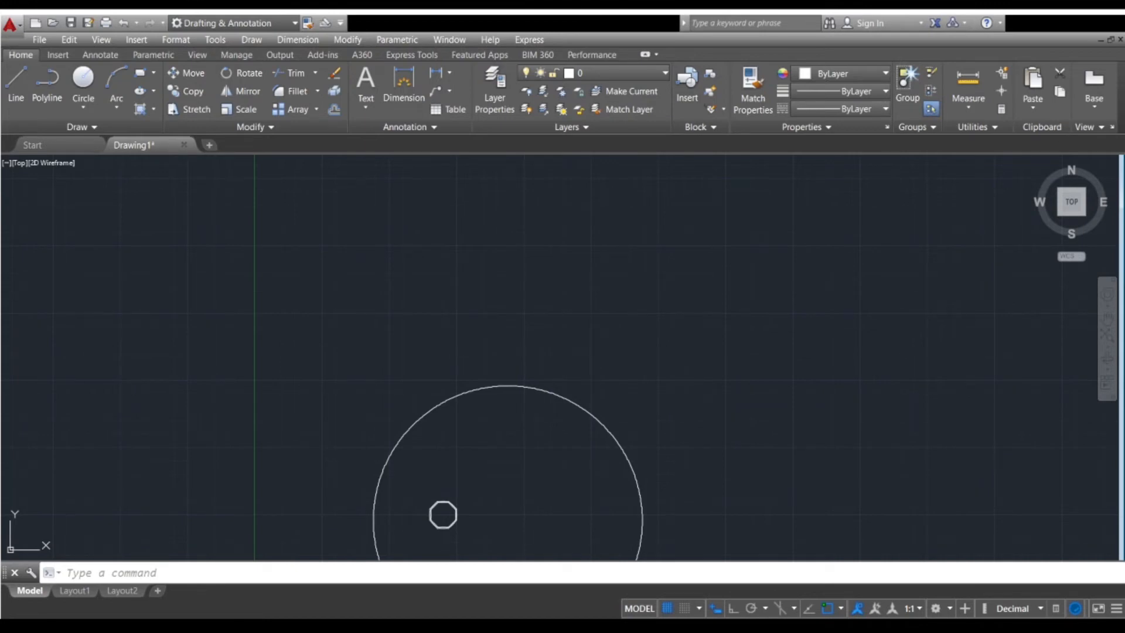
- Draw a rectangle from two opposite corners in the empty area above and to the right of the large many-sided polygon
text(rec)
key(Return)
middle_drag(601, 276, 522, 331)
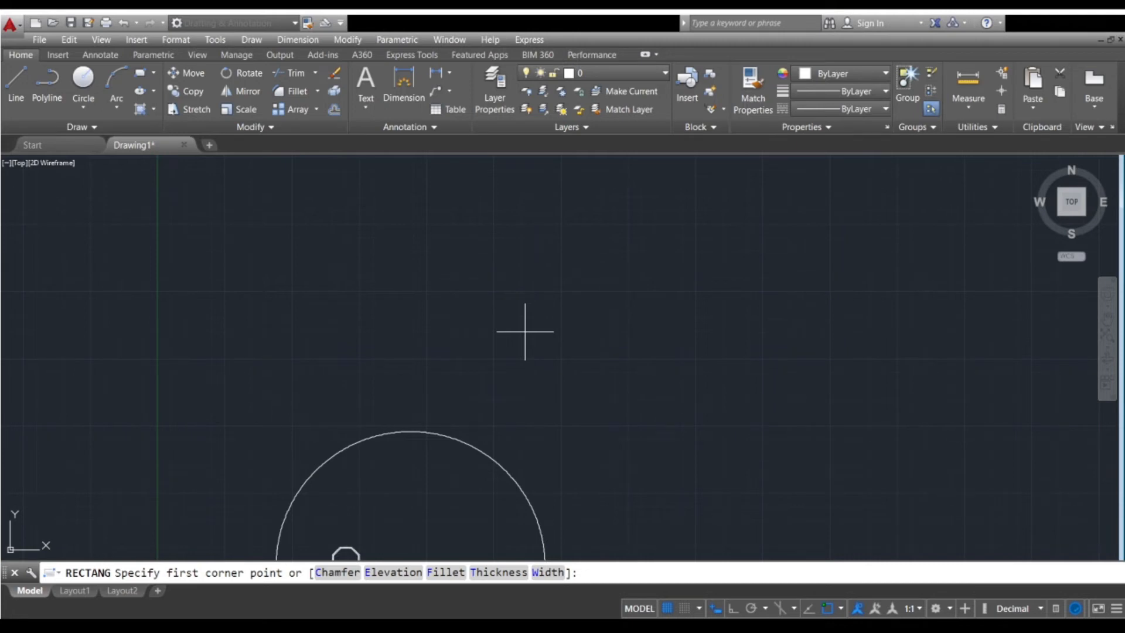
click(528, 296)
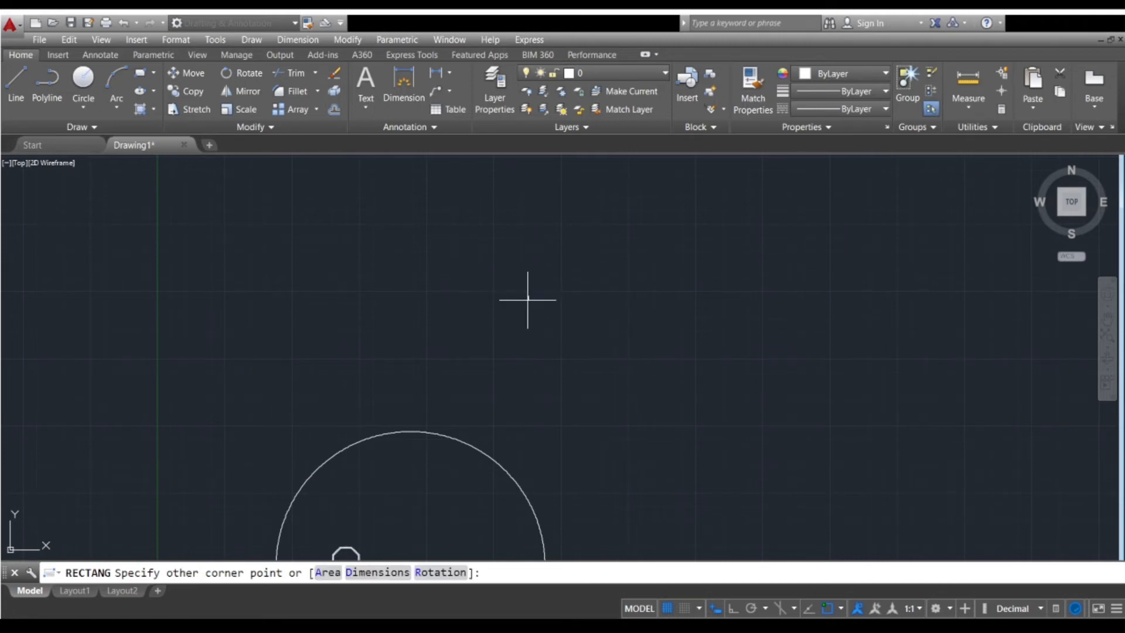
click(711, 382)
scroll(678, 390, down, 4)
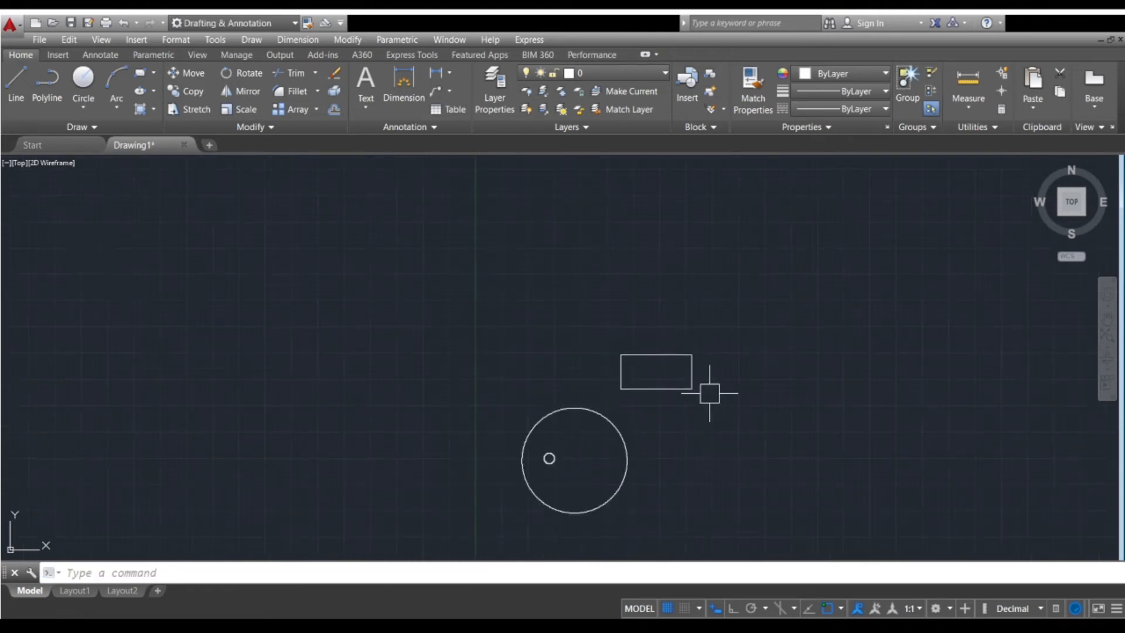
middle_drag(710, 389, 489, 399)
scroll(454, 393, up, 4)
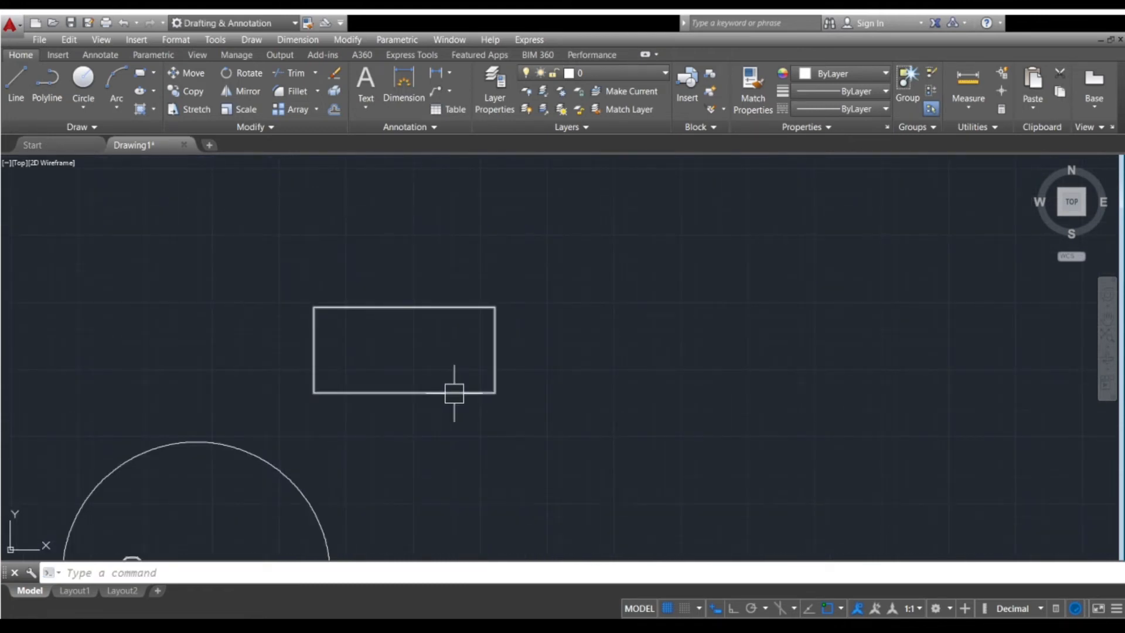
- Draw a rectangle by area, starting right of the existing rectangle's upper corner, with an area of 100 and a length of 8
text(rec)
key(Return)
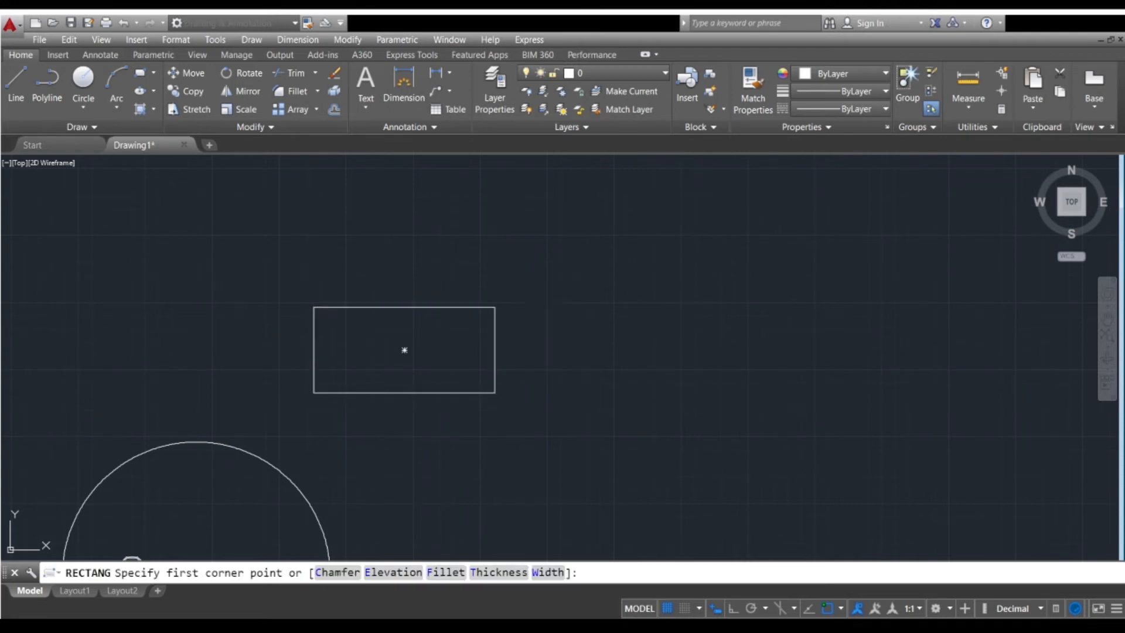
click(551, 310)
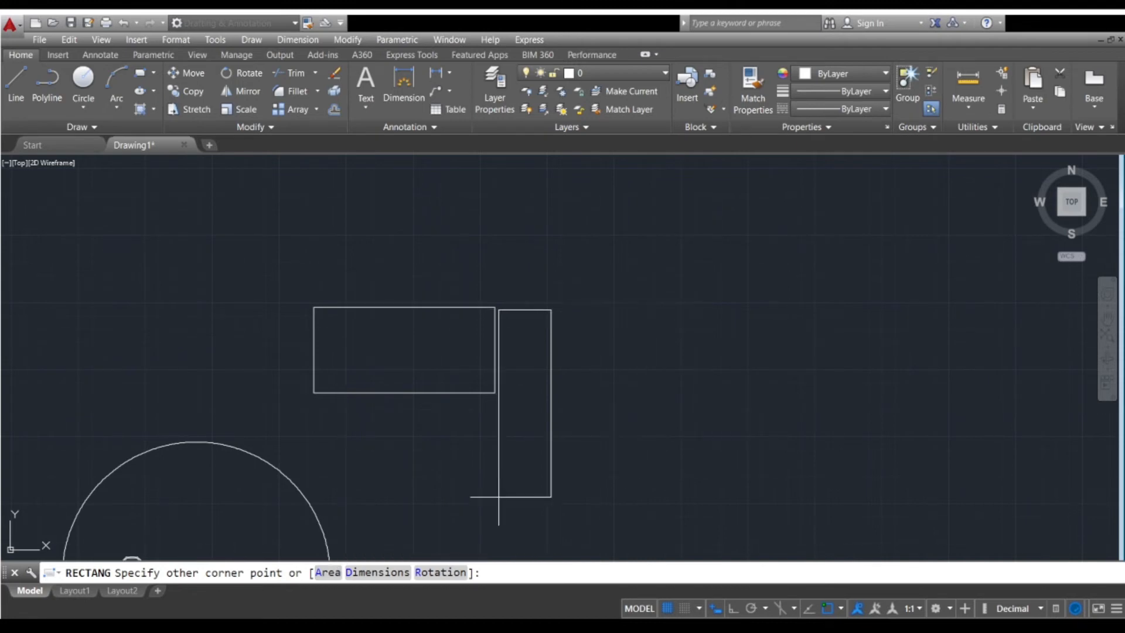
click(329, 573)
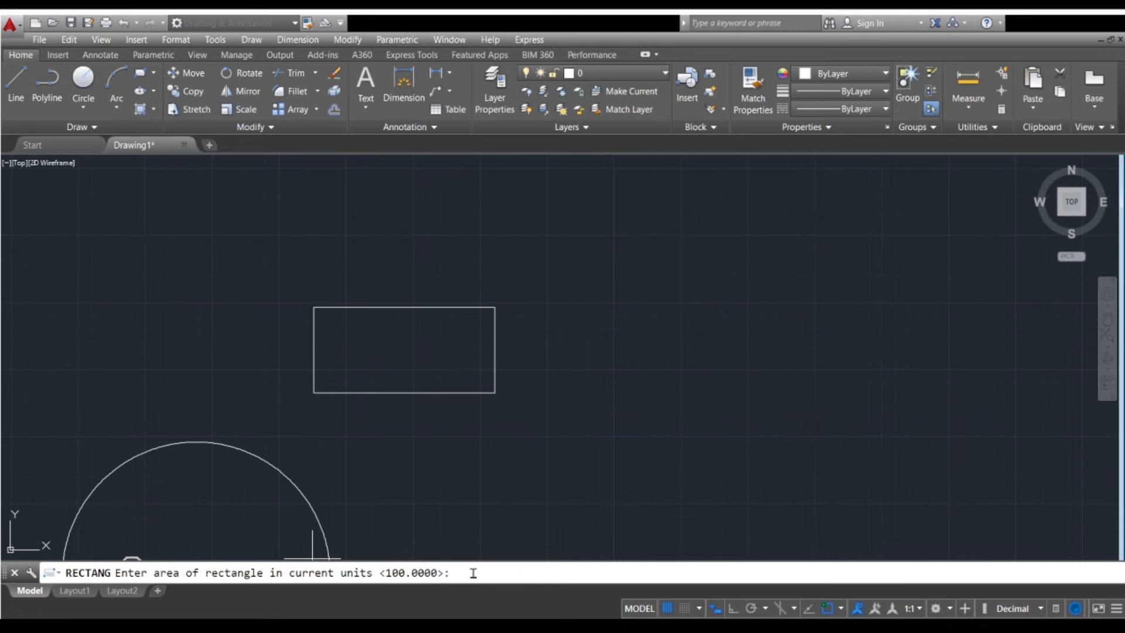
key(Return)
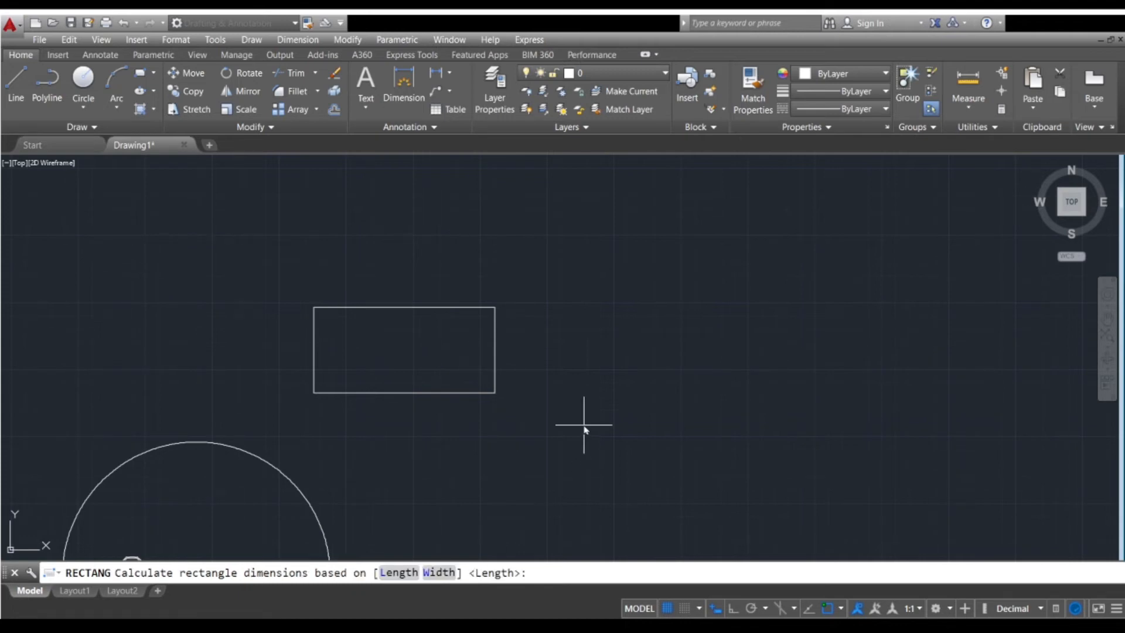
key(Return)
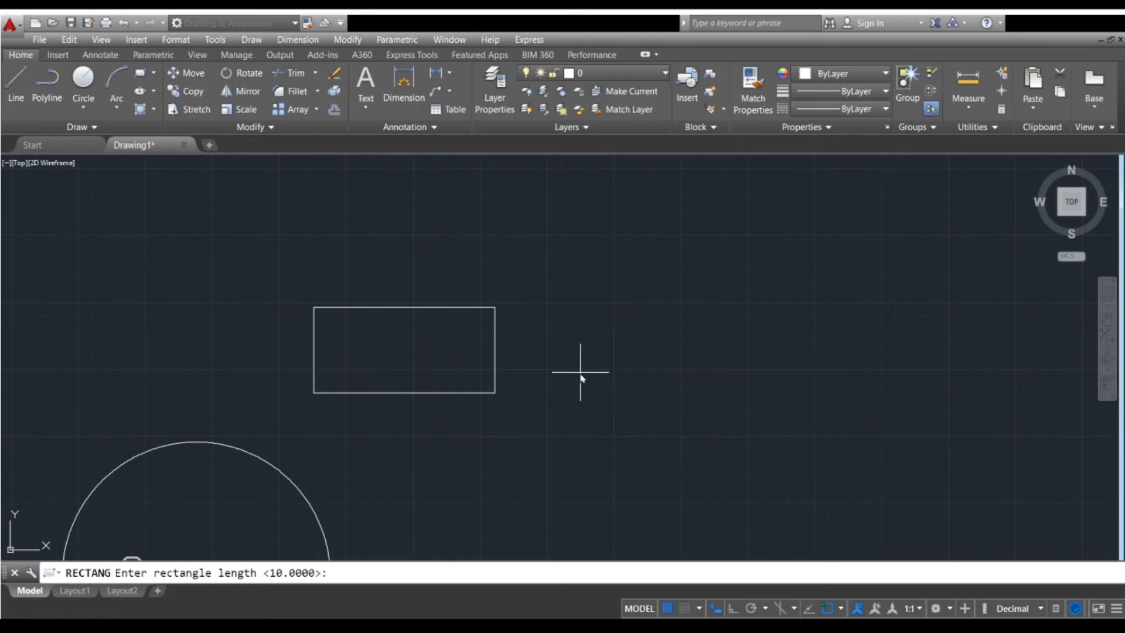
key(Escape)
- Examine the small area-based rectangle at high magnification, highlighting its outline to inspect its sides, and clear the selection
scroll(556, 304, up, 5)
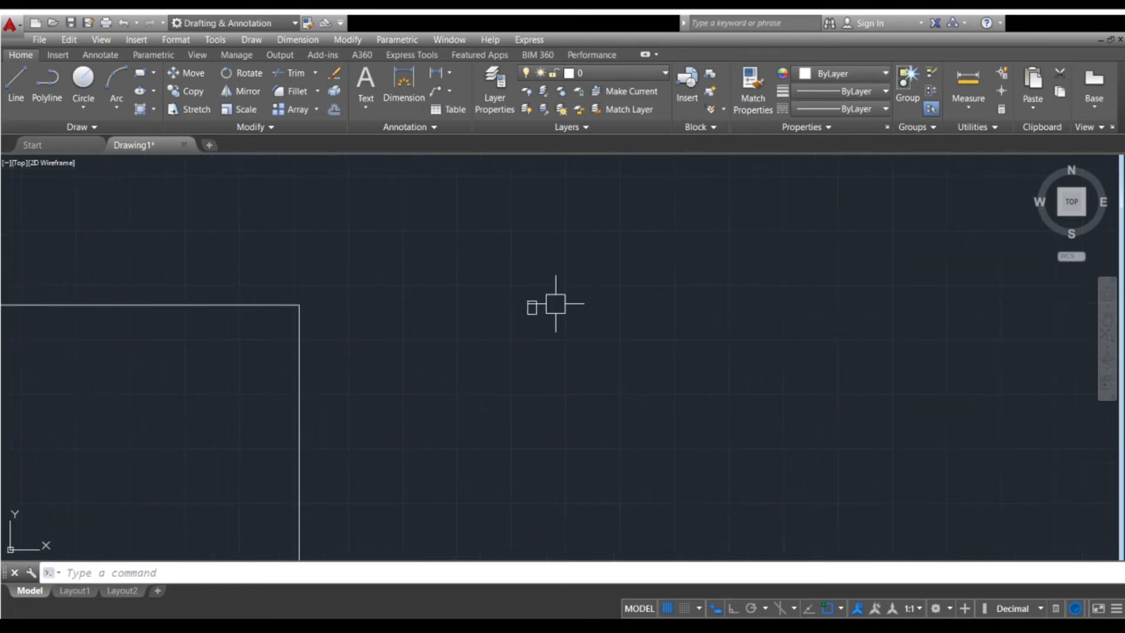
scroll(527, 303, down, 8)
scroll(550, 314, up, 6)
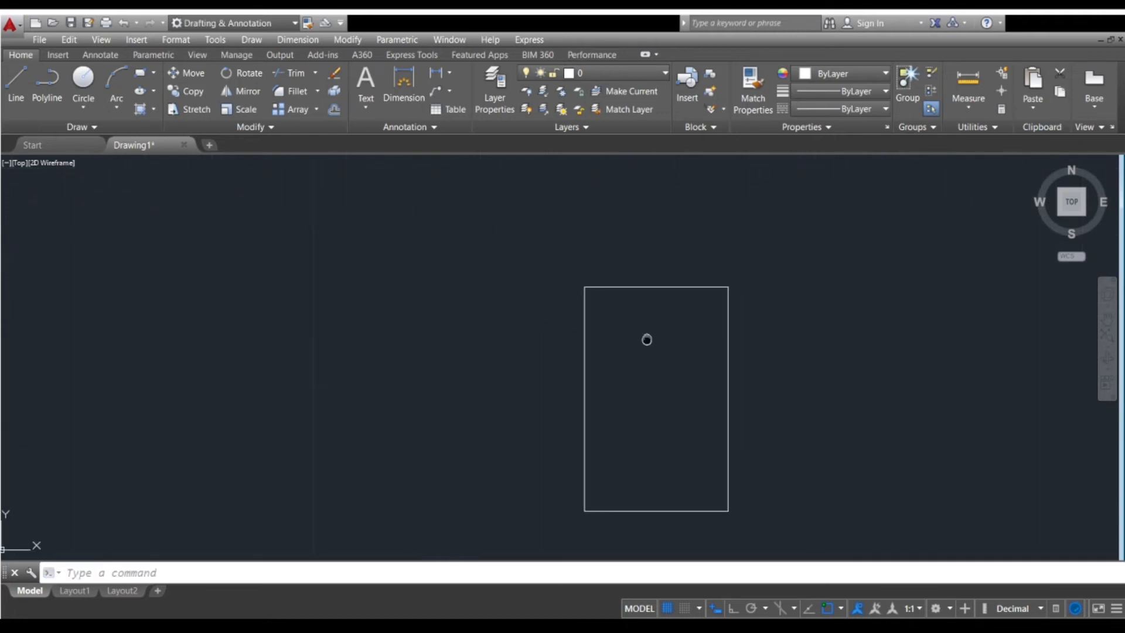
middle_drag(647, 340, 525, 359)
scroll(544, 354, up, 2)
middle_drag(559, 323, 553, 280)
scroll(556, 232, down, 2)
click(569, 213)
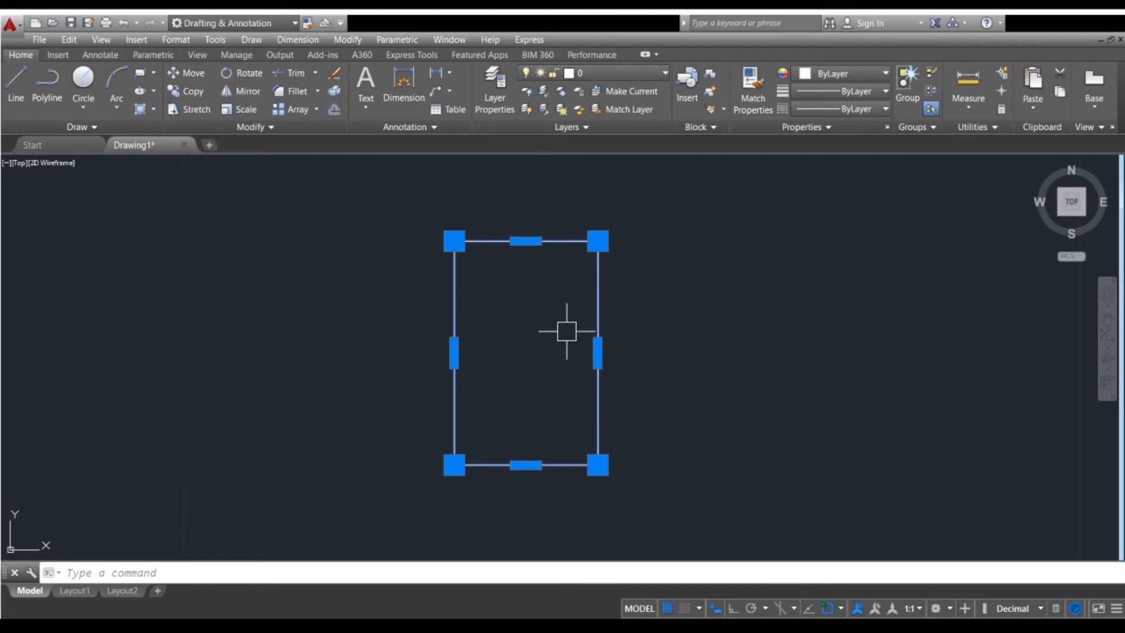
middle_drag(568, 329, 543, 355)
middle_drag(537, 267, 538, 292)
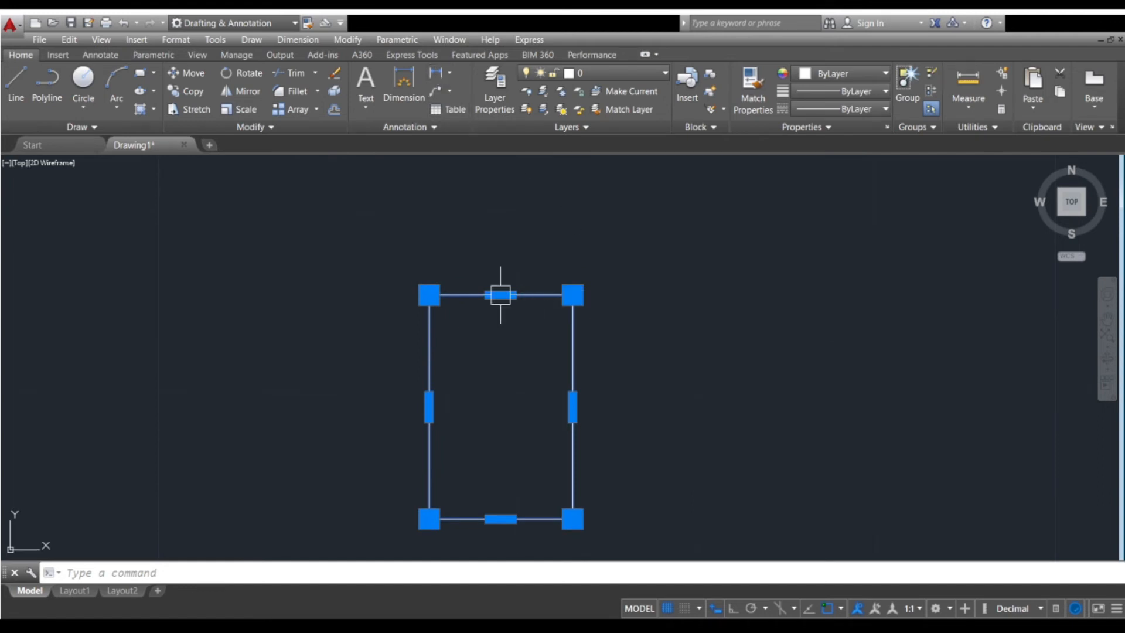
key(Escape)
key(space)
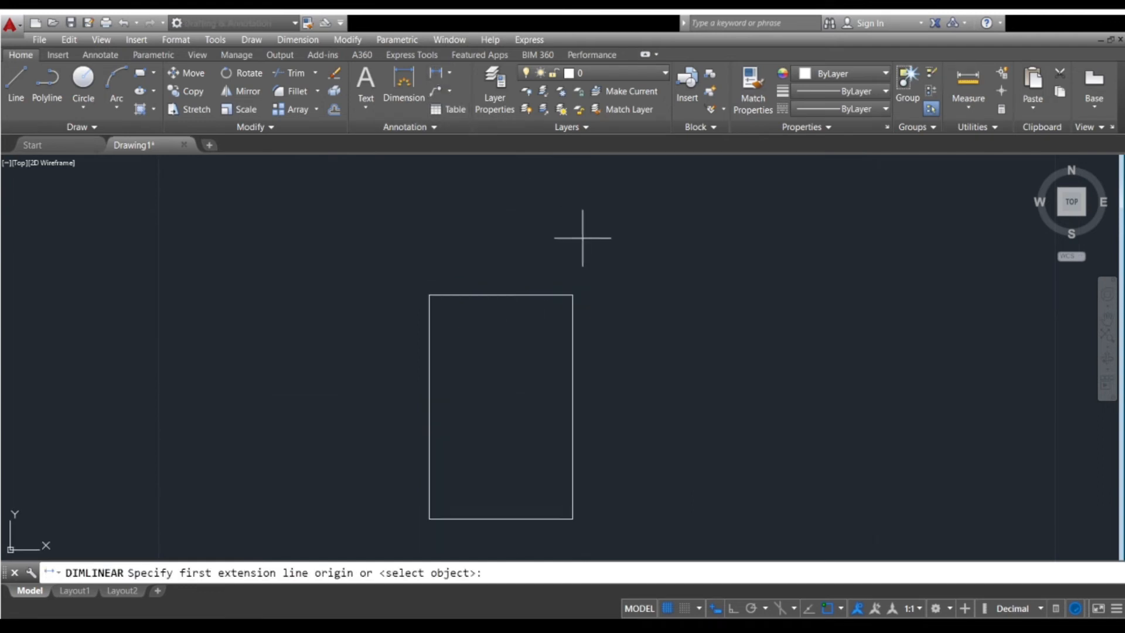
key(Escape)
click(547, 295)
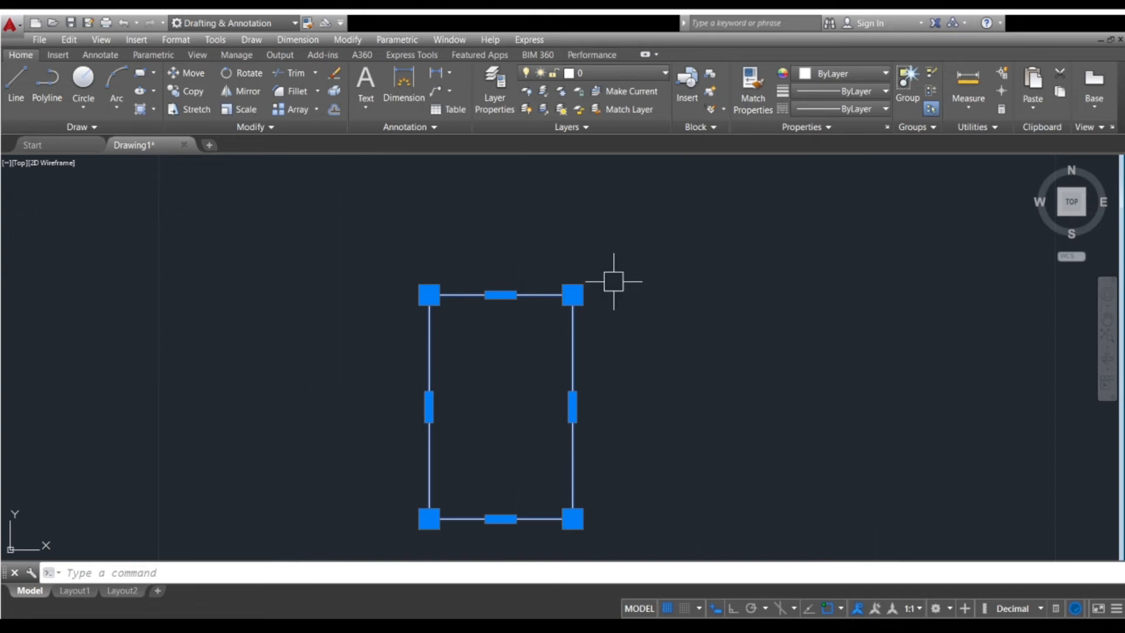
scroll(614, 281, down, 3)
mouse_move(663, 316)
middle_down()
mouse_move(583, 326)
mouse_move(567, 397)
middle_up()
key(Escape)
scroll(583, 326, down, 2)
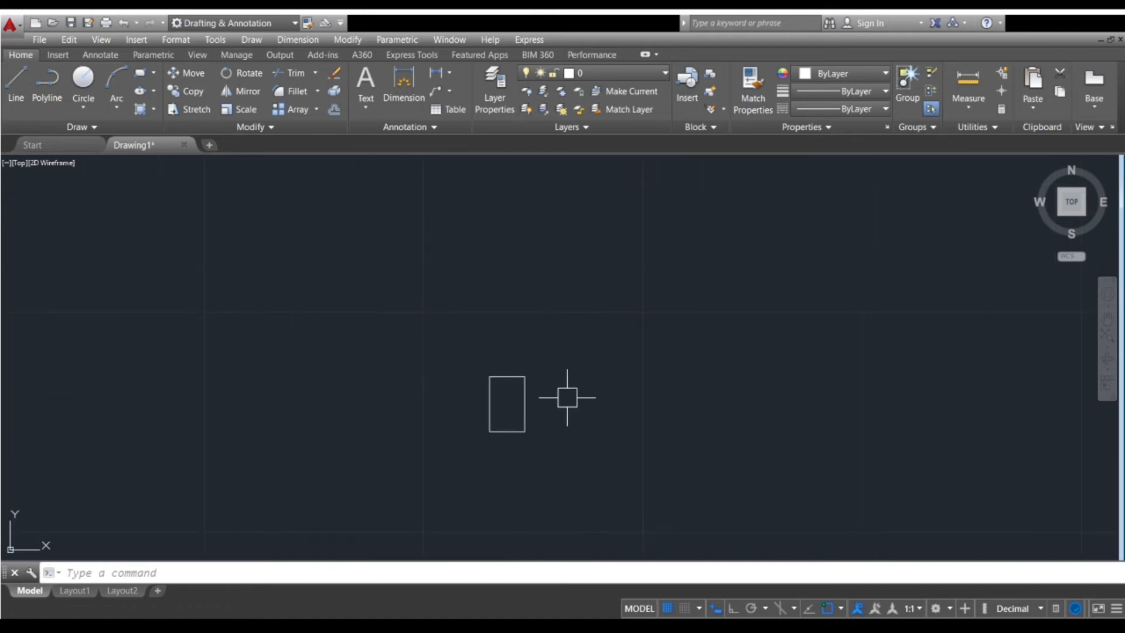
- Try to draw a rectangle by dimensions to the right of the small area-based rectangle, with length 10 and width 8
text(rec)
key(Return)
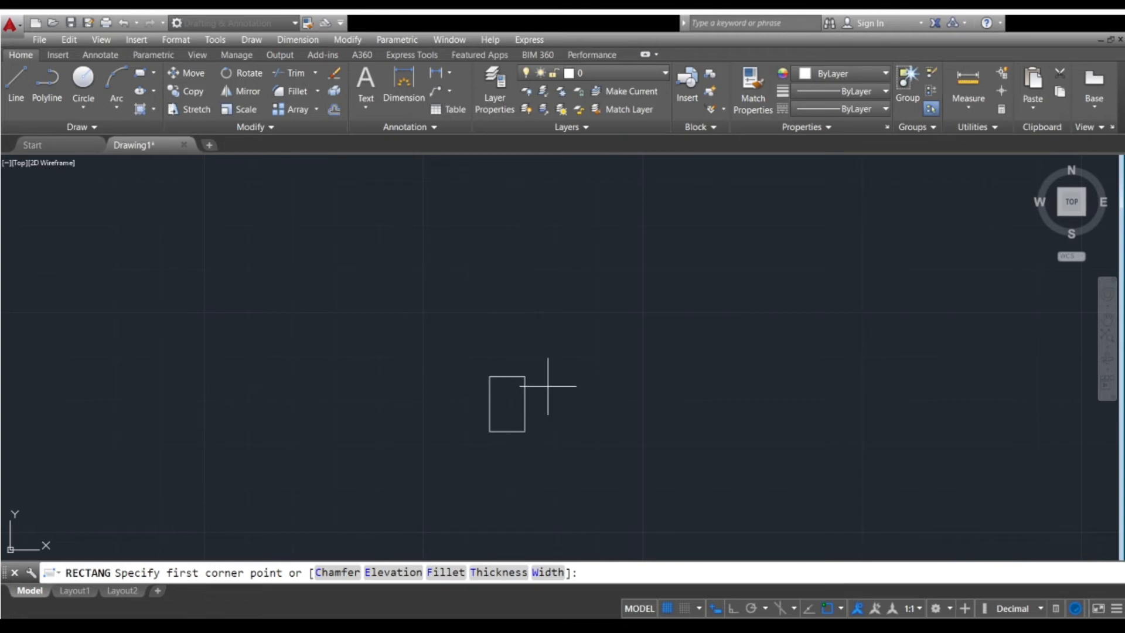
click(548, 386)
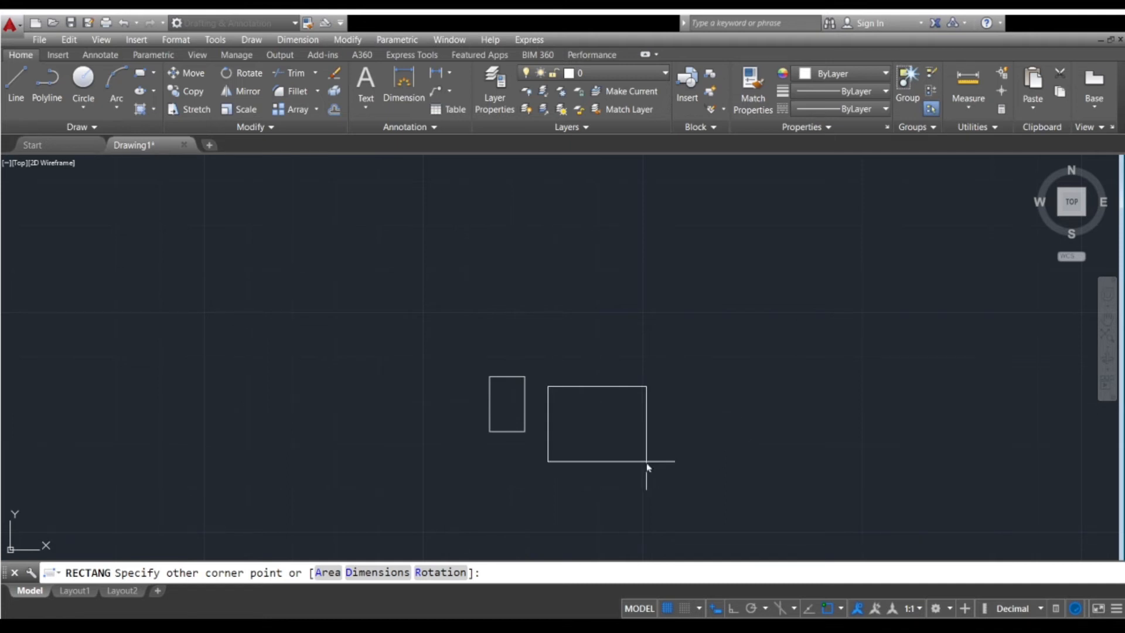
text(d)
key(Return)
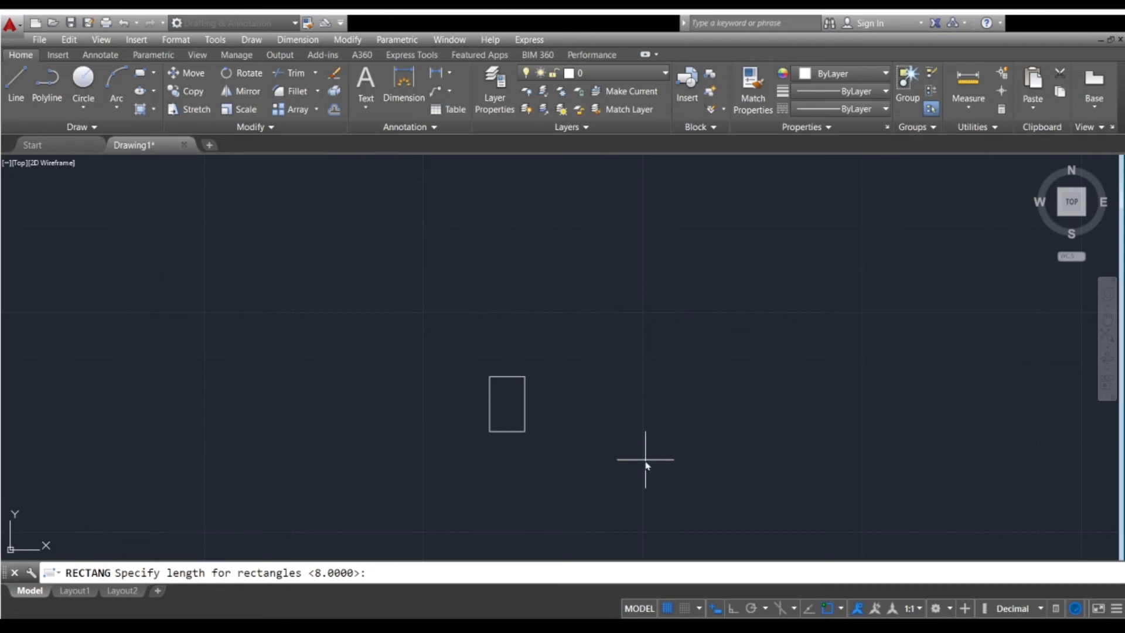
key(Return)
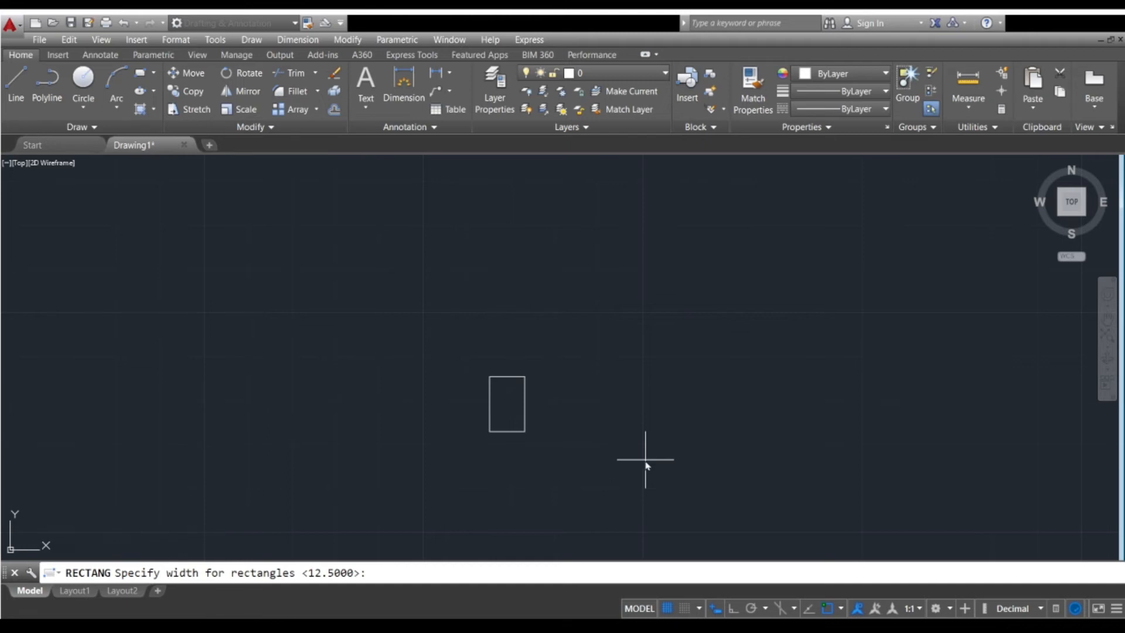
key(Return)
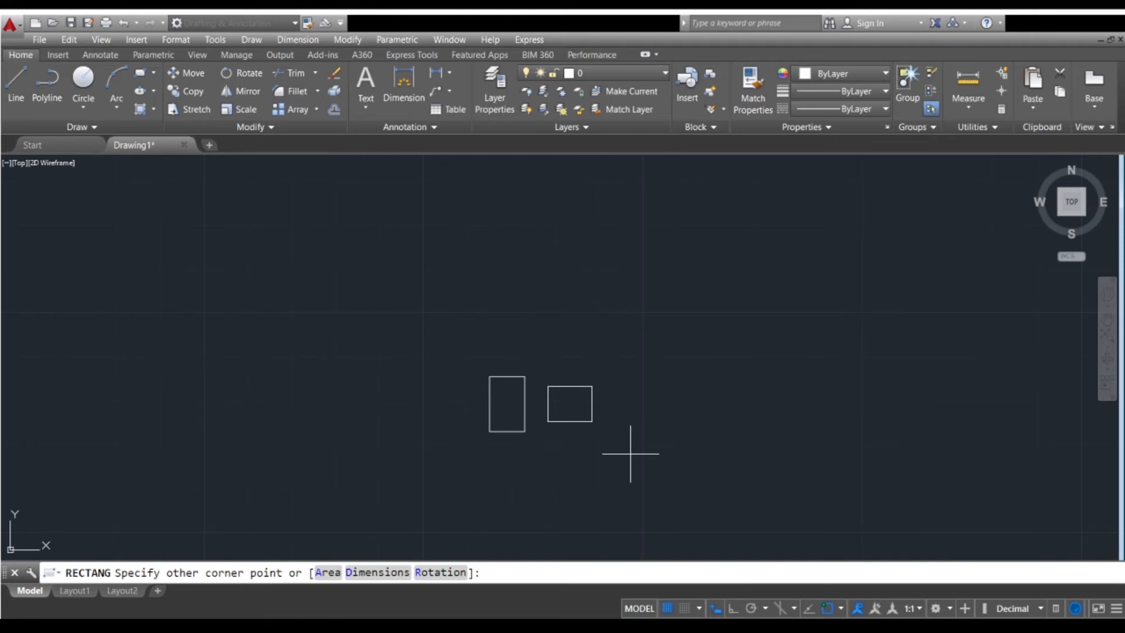
key(Escape)
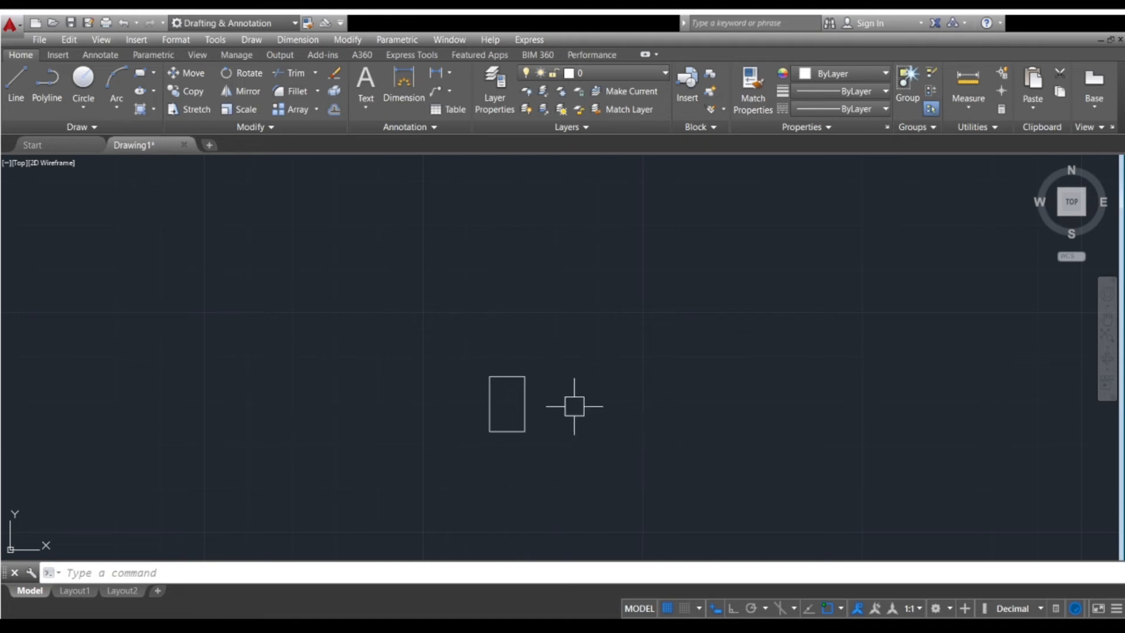
- Delete the stray dot-sized object in the empty space to the right of the small area-based rectangle
key(Return)
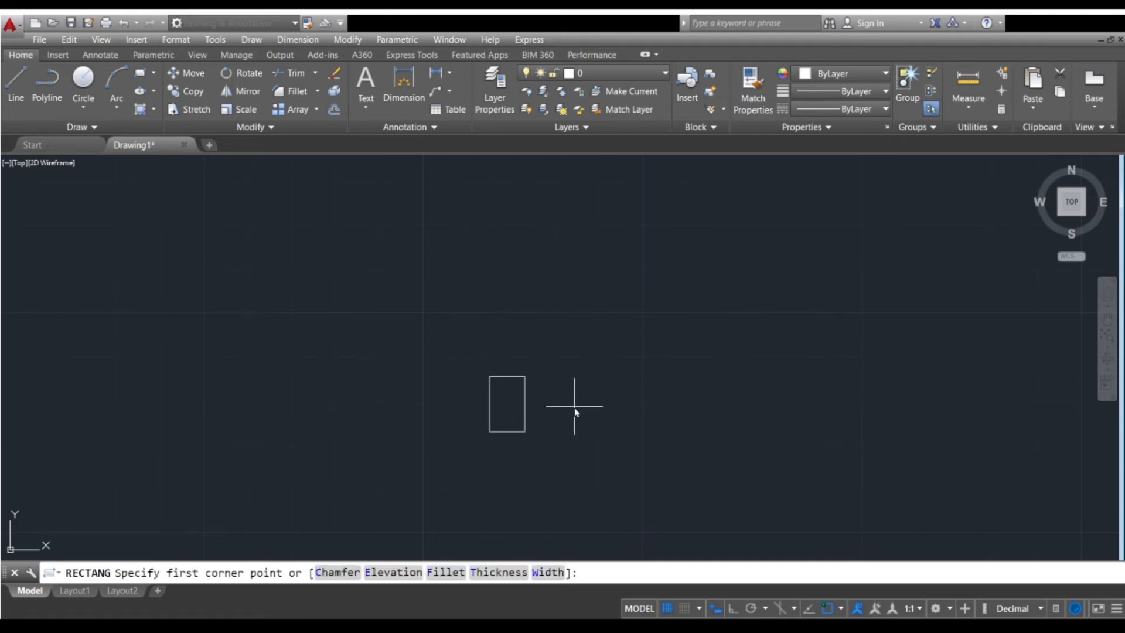
click(574, 406)
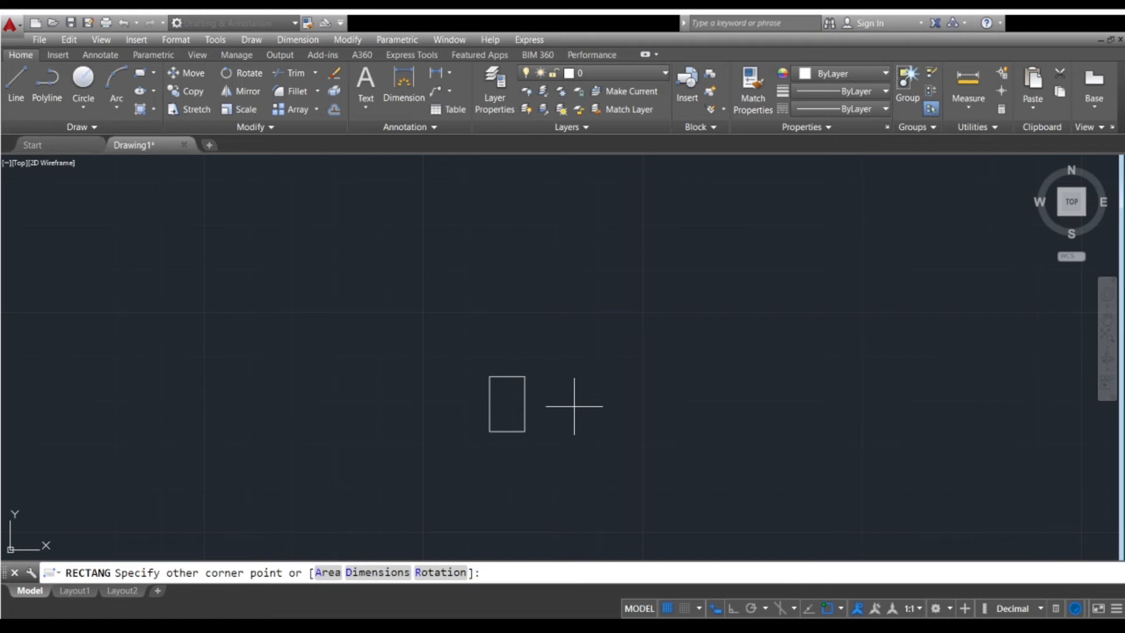
key(Escape)
scroll(577, 380, up, 5)
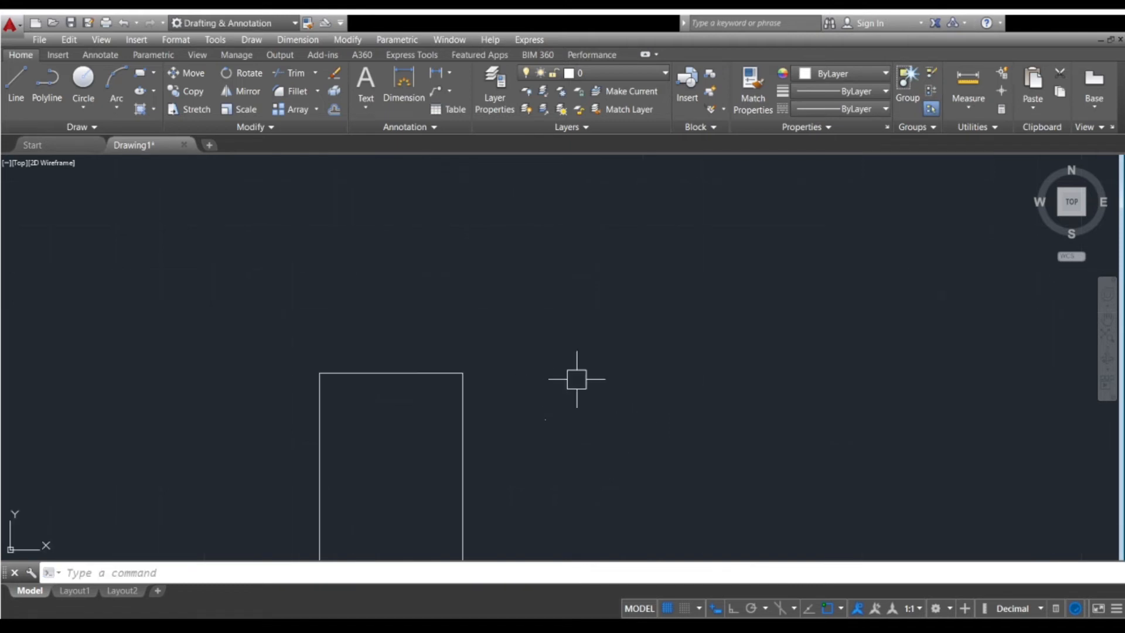
click(585, 373)
click(508, 453)
key(Delete)
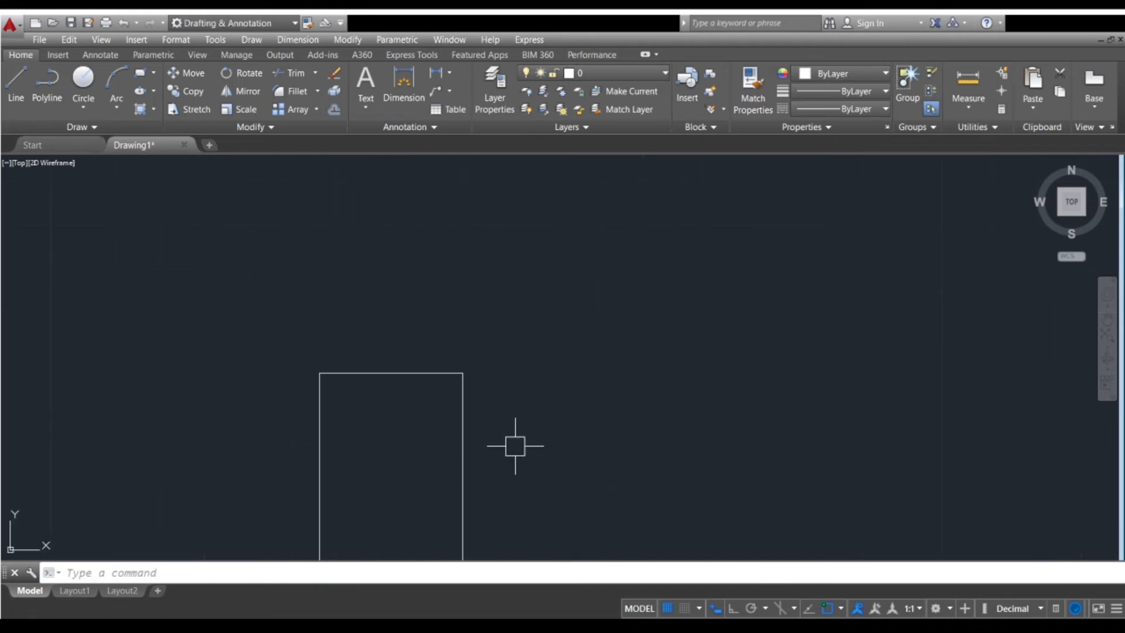
- Draw a rectangle by dimensions to the right of the small area-based rectangle, with its length equal to that rectangle's shorter side
text(rec)
key(Return)
click(522, 410)
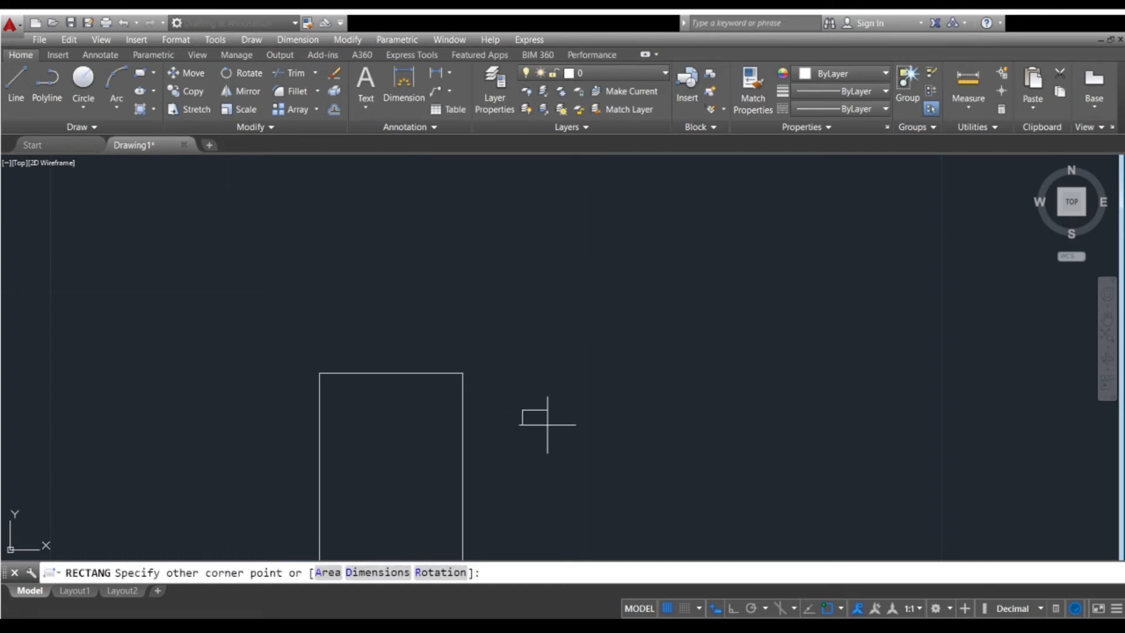
text(d)
key(Return)
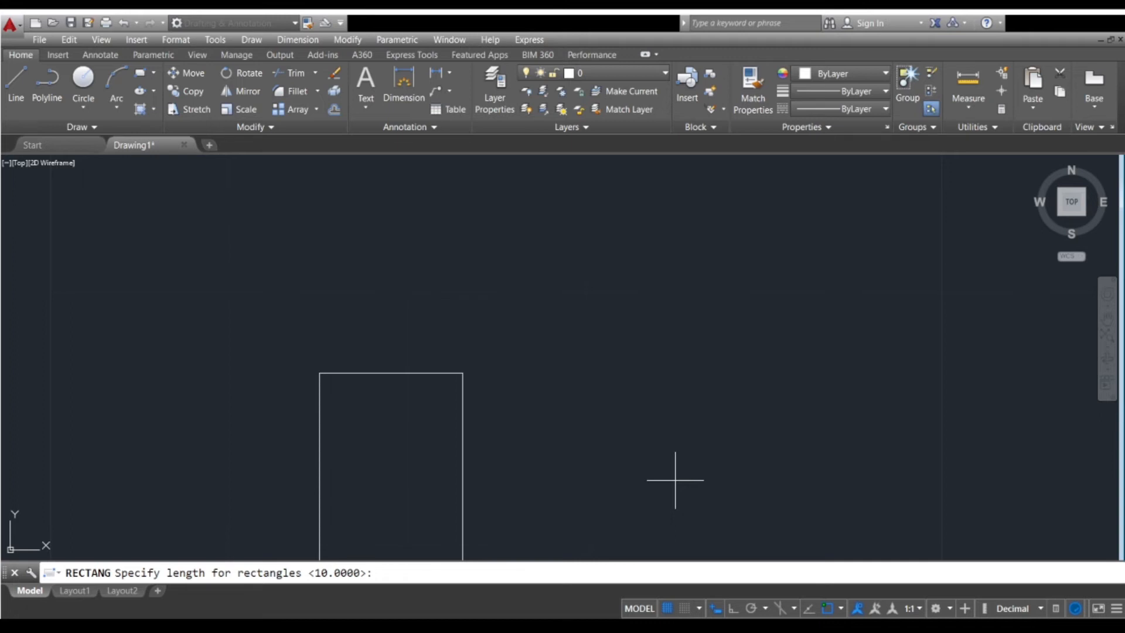
key(Return)
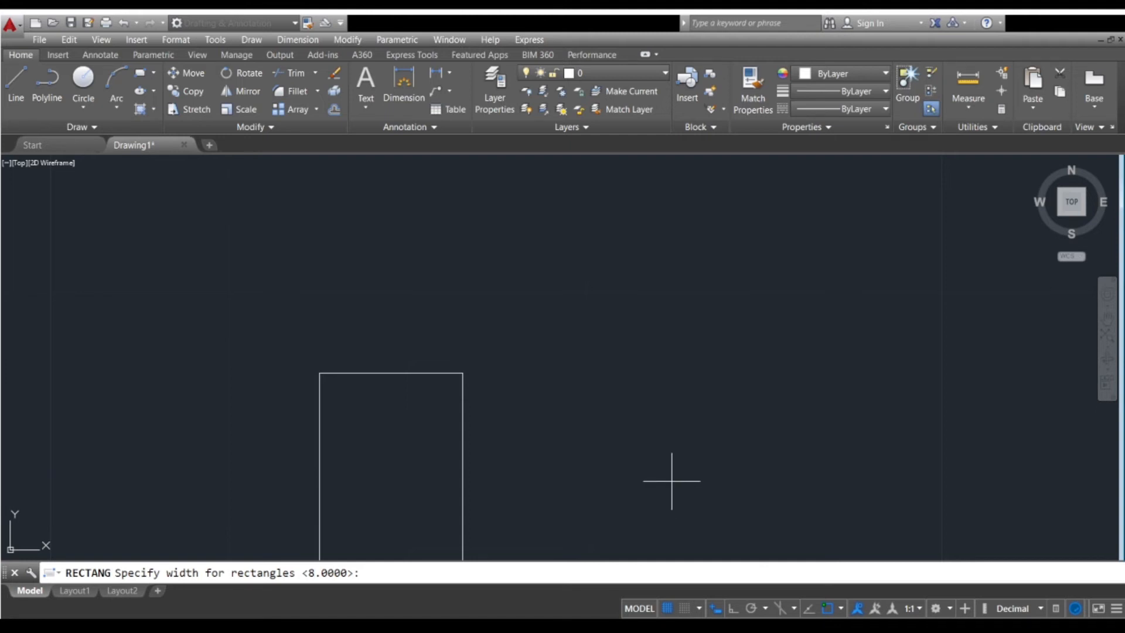
key(Return)
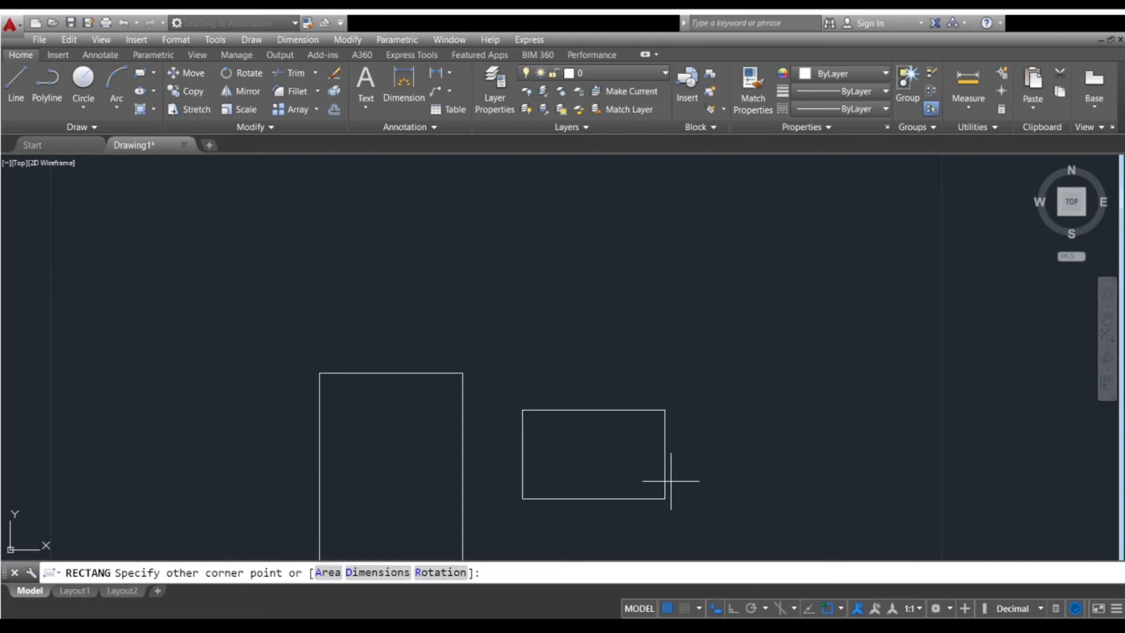
- Complete the horizontal rectangle beside the tall rectangle by placing its opposite corner
click(688, 506)
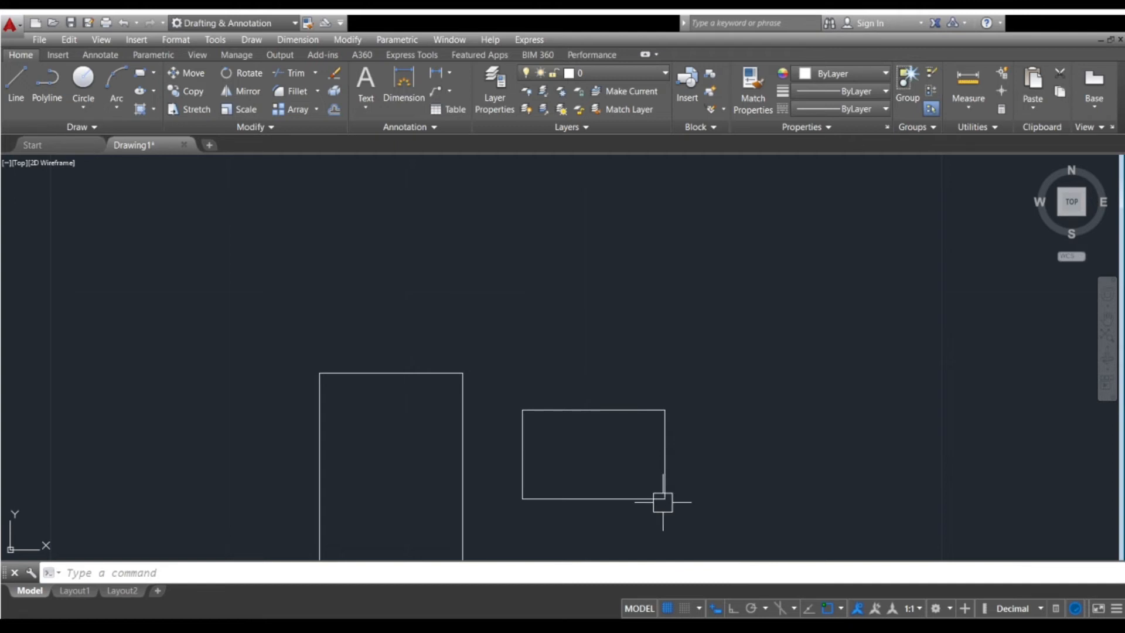
scroll(575, 441, up, 4)
middle_drag(575, 441, 563, 334)
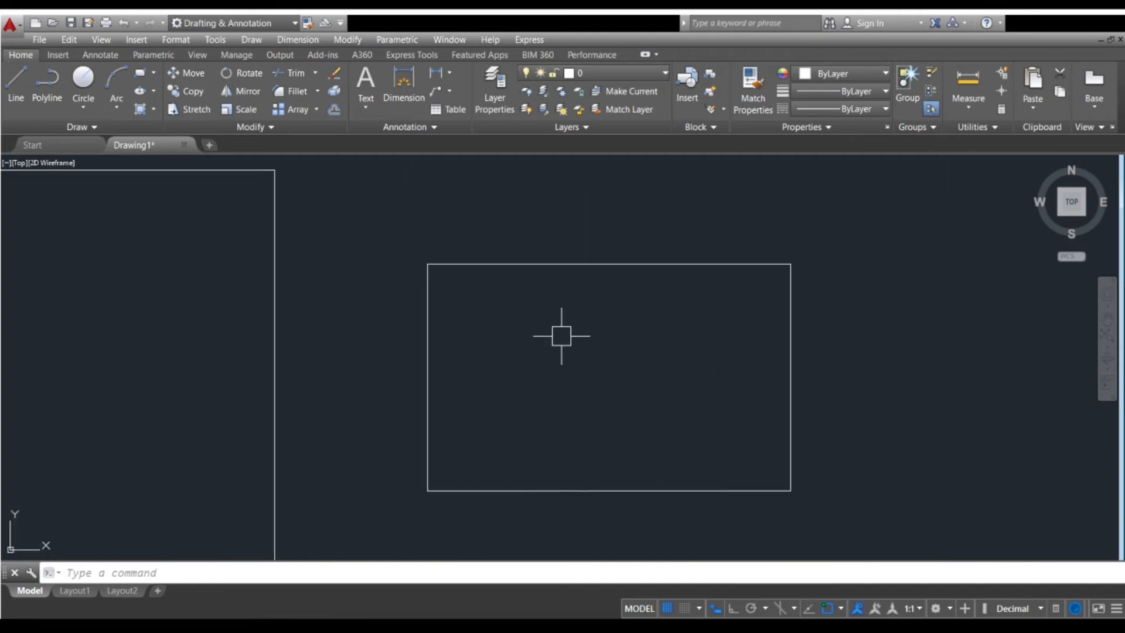
scroll(560, 334, down, 4)
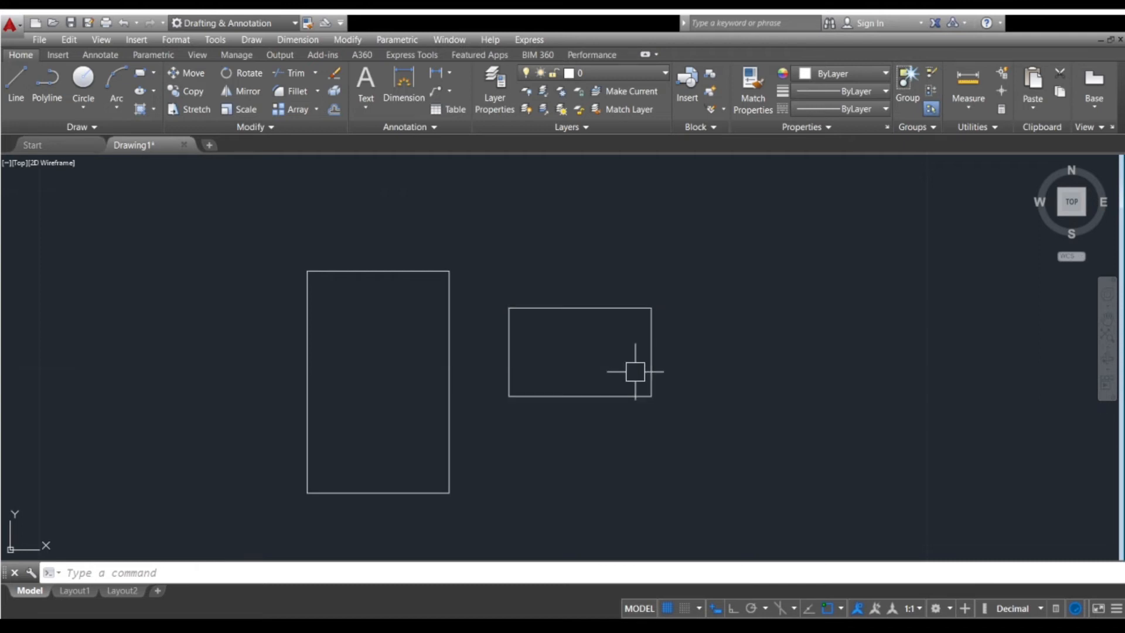
- Start another rectangle and set both its first and second chamfer distances to 5
key(Return)
mouse_move(639, 440)
middle_down()
mouse_move(603, 372)
mouse_move(537, 377)
middle_up()
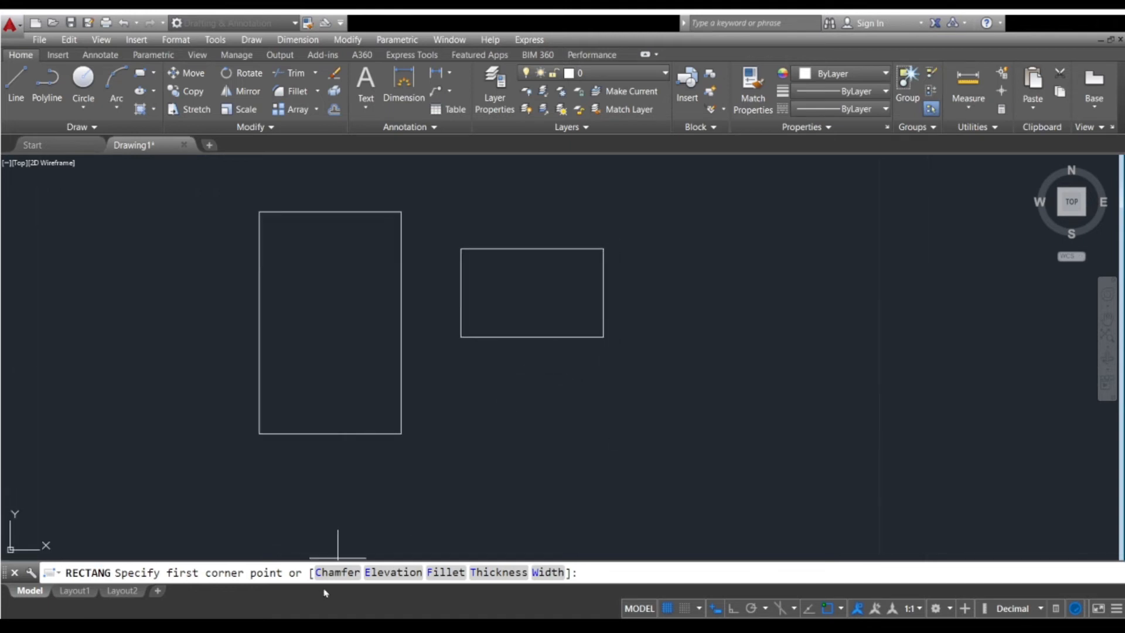
click(337, 572)
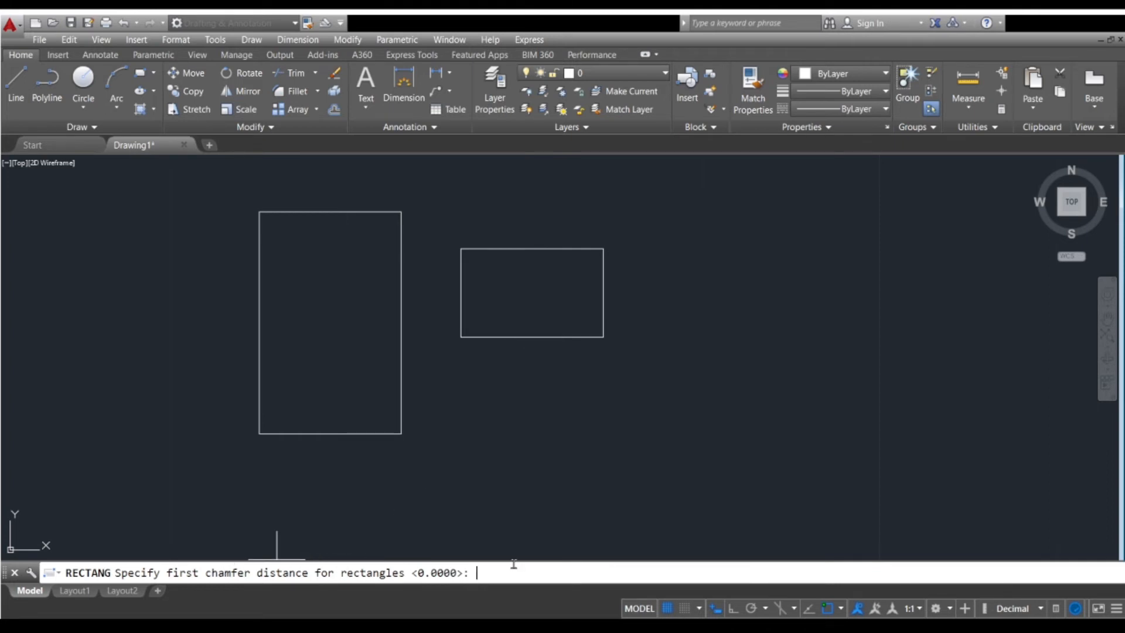
text(5)
key(Return)
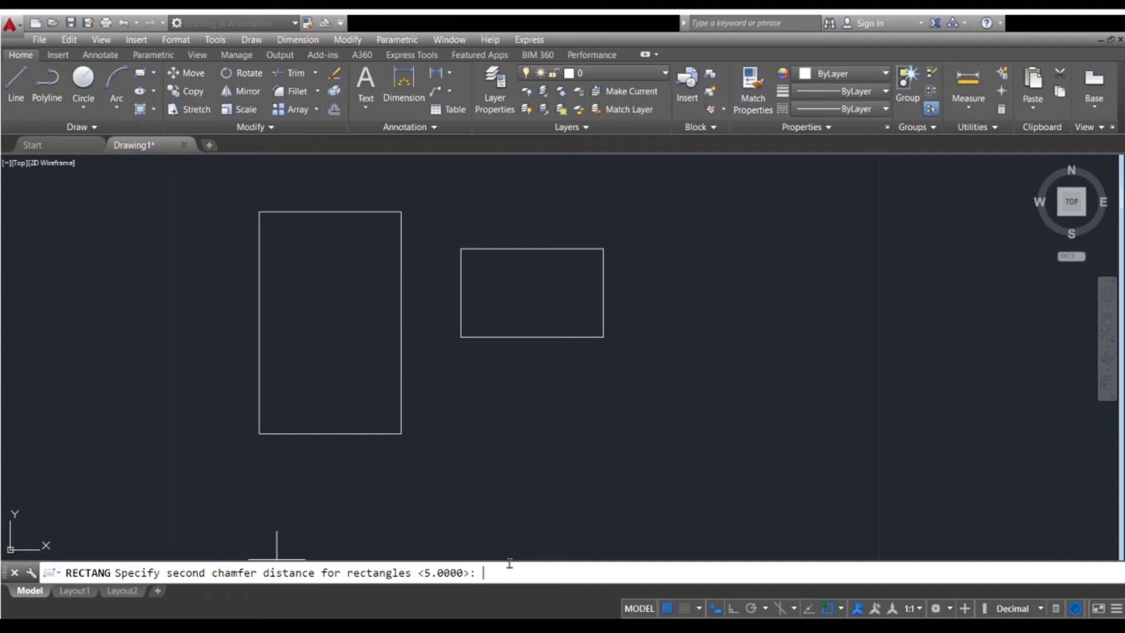
key(Return)
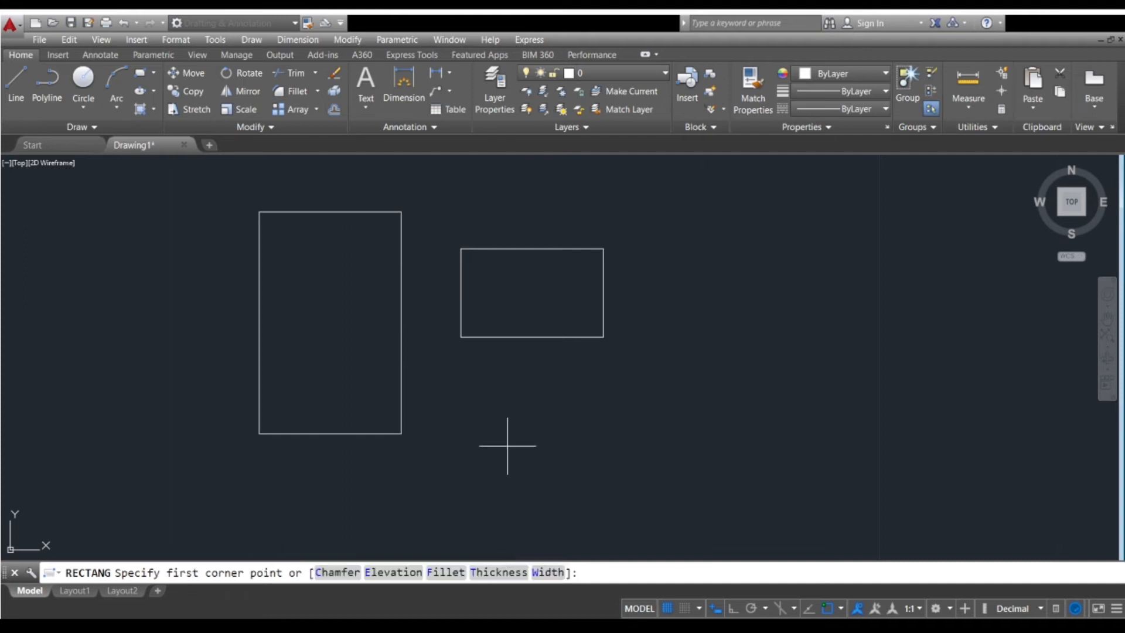
- Try a chamfered rectangle smaller than the horizontal one directly below it, and erase it after checking its corner
scroll(508, 394, up, 2)
click(438, 349)
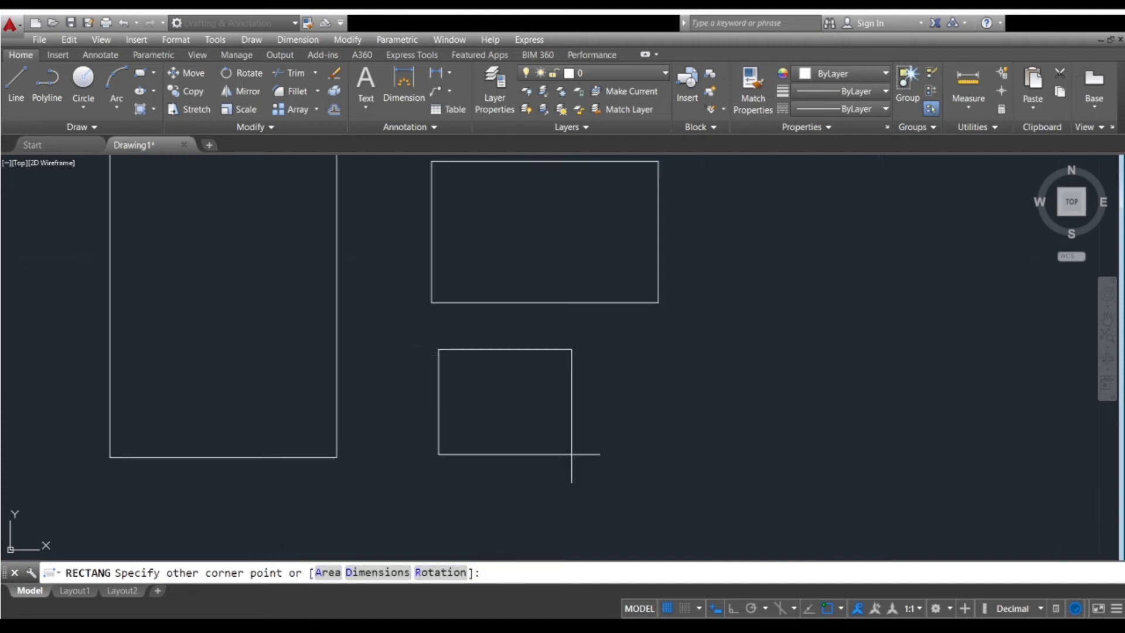
click(650, 479)
scroll(443, 358, up, 6)
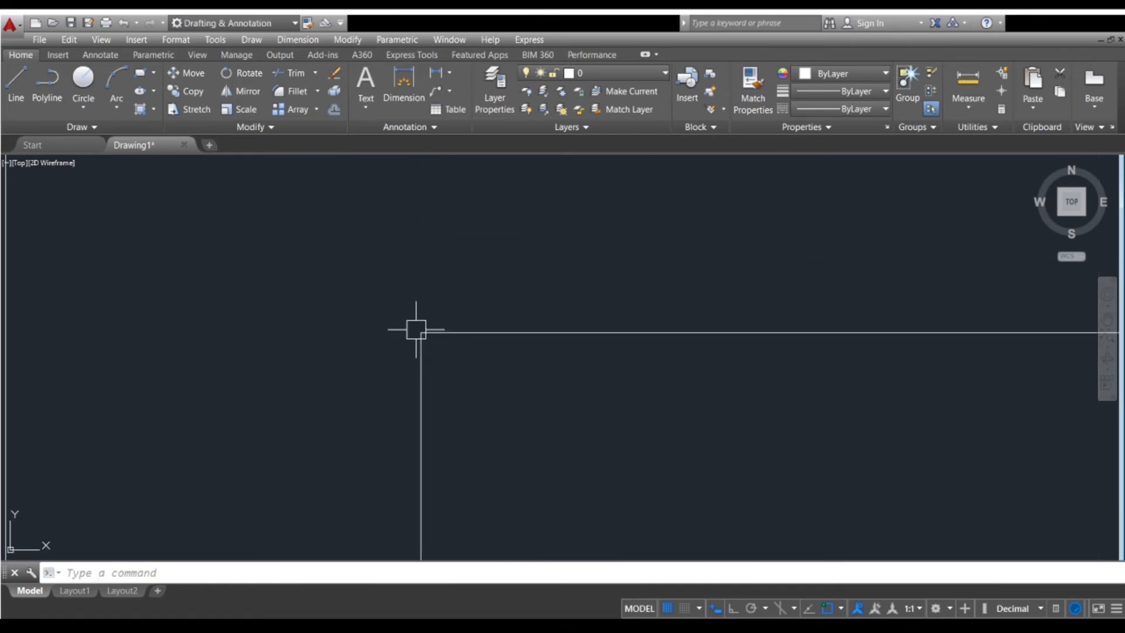
scroll(411, 333, up, 8)
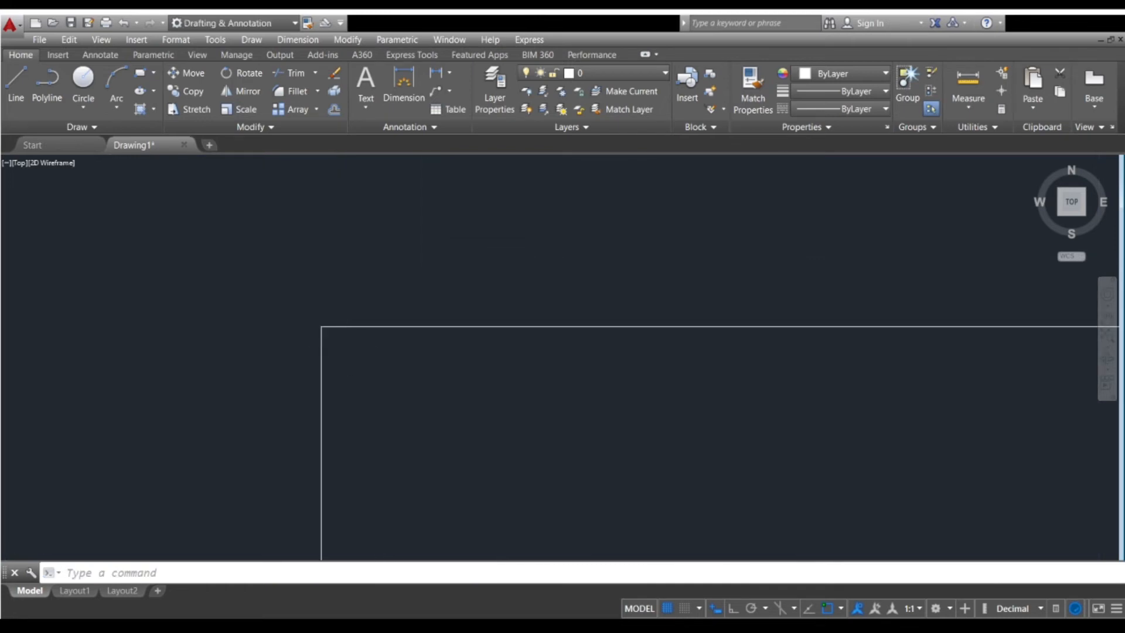
scroll(338, 324, down, 5)
scroll(410, 398, down, 4)
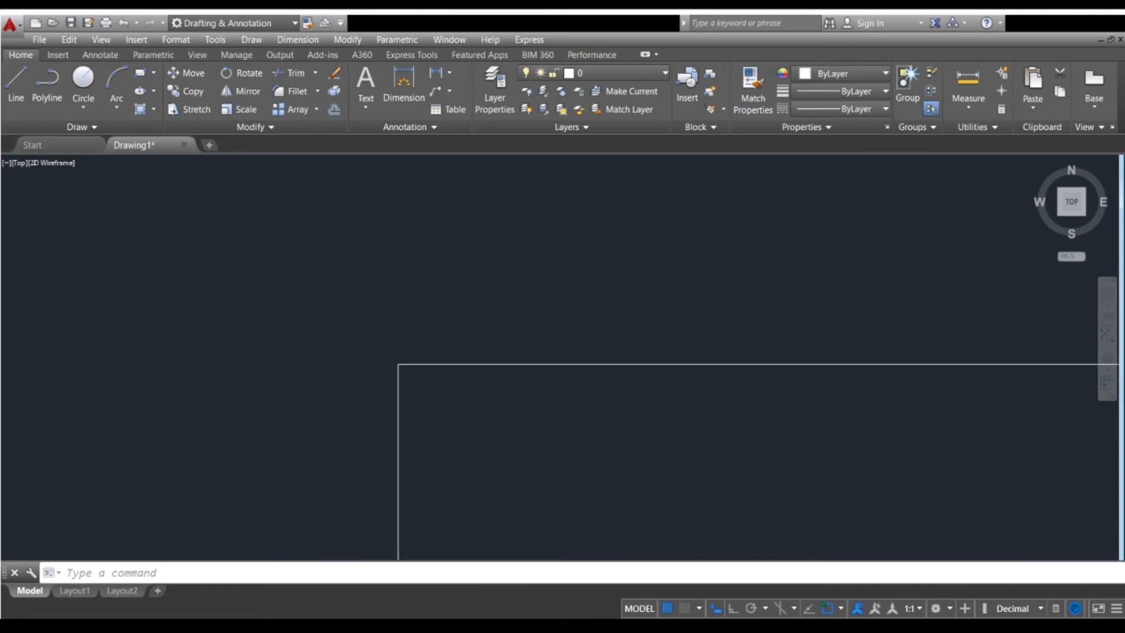
click(409, 413)
key(Delete)
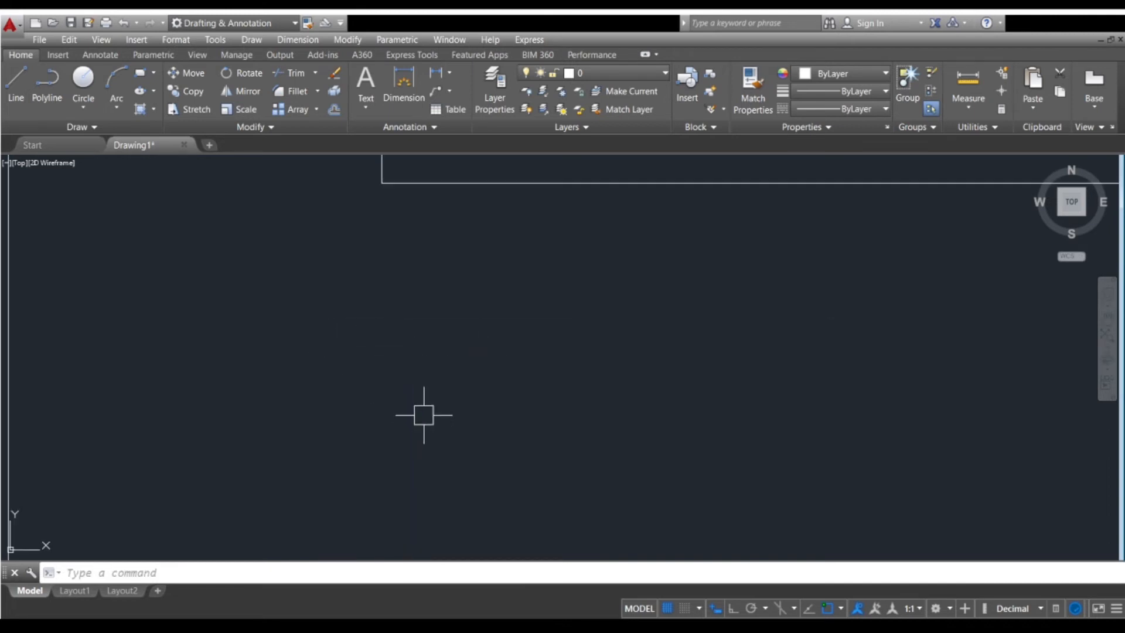
- Draw a wide rectangle below the horizontal rectangle with both chamfer distances kept at 5
text(rec)
key(Return)
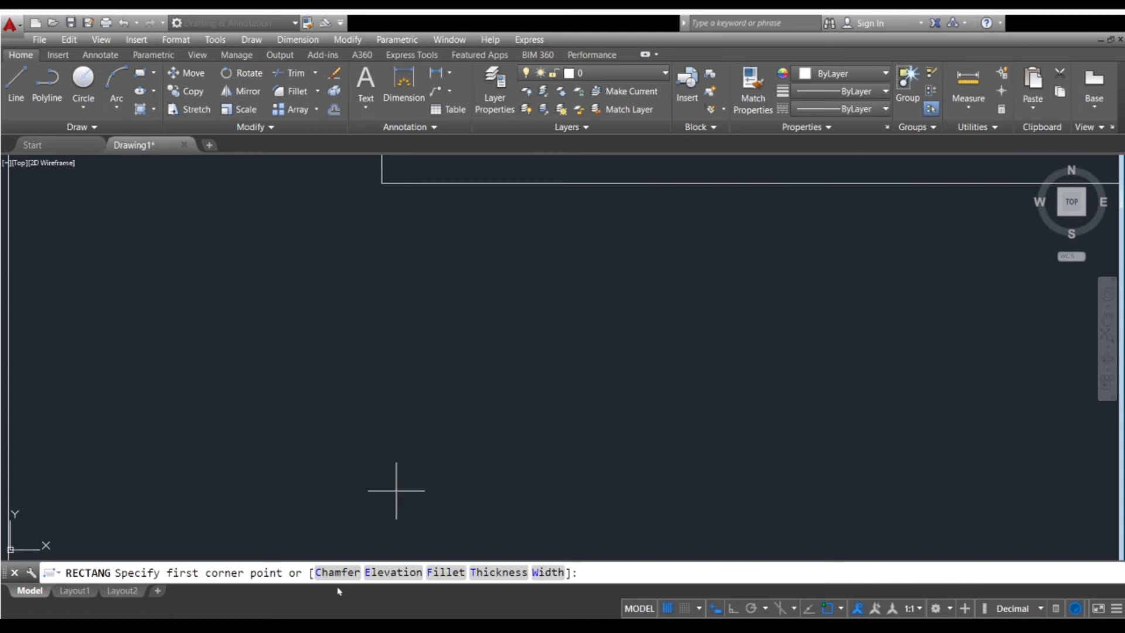
text(c)
key(Return)
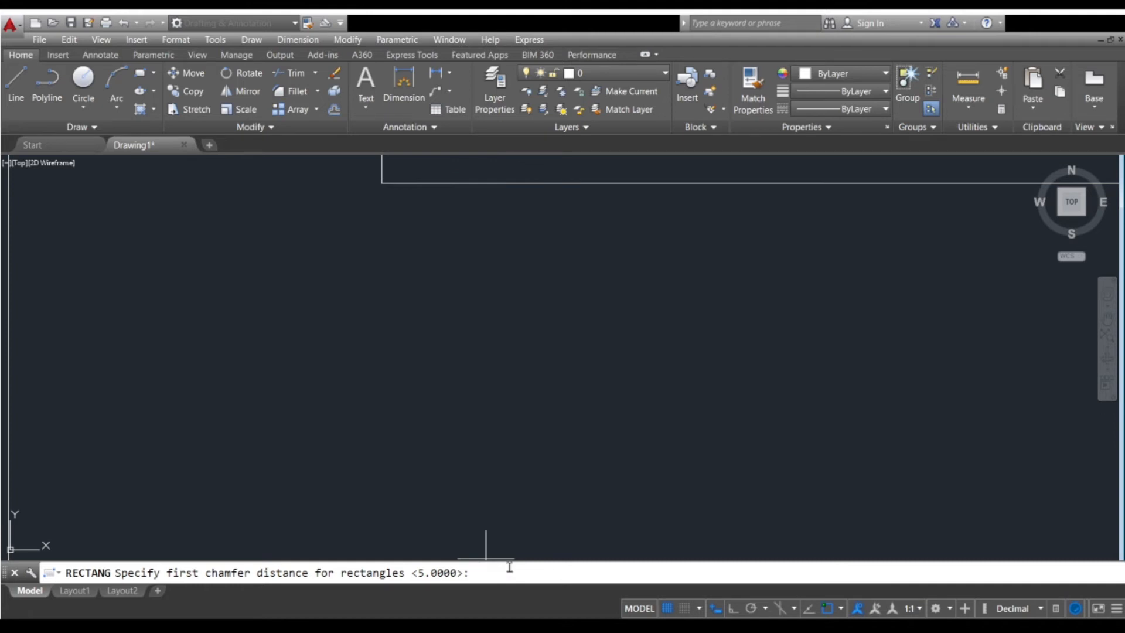
key(Return)
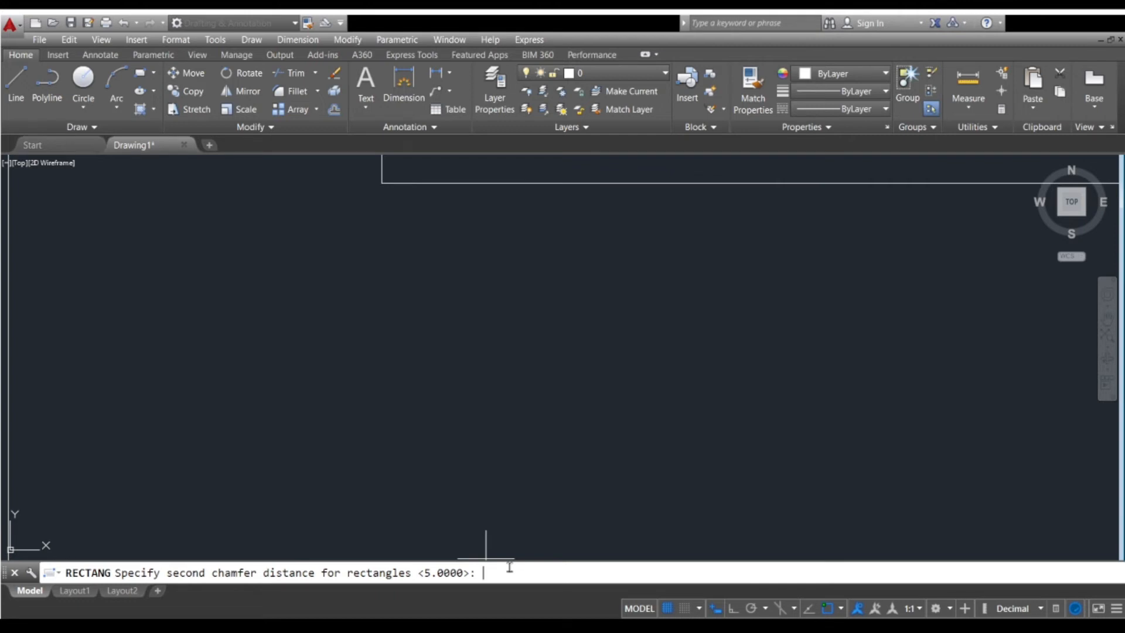
key(Return)
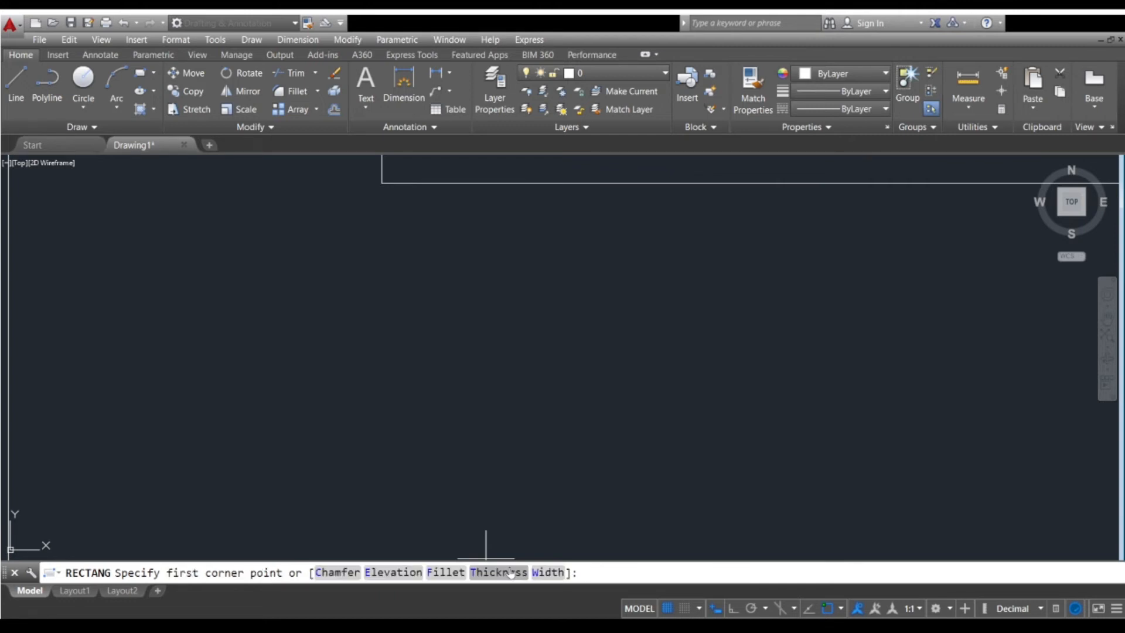
click(415, 381)
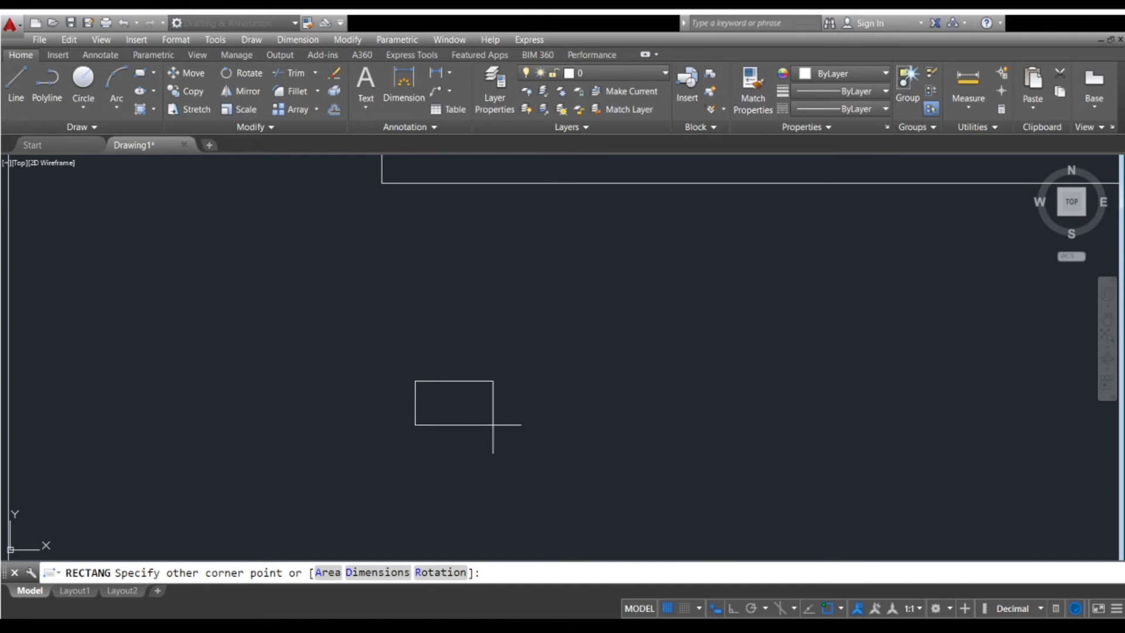
scroll(492, 380, down, 3)
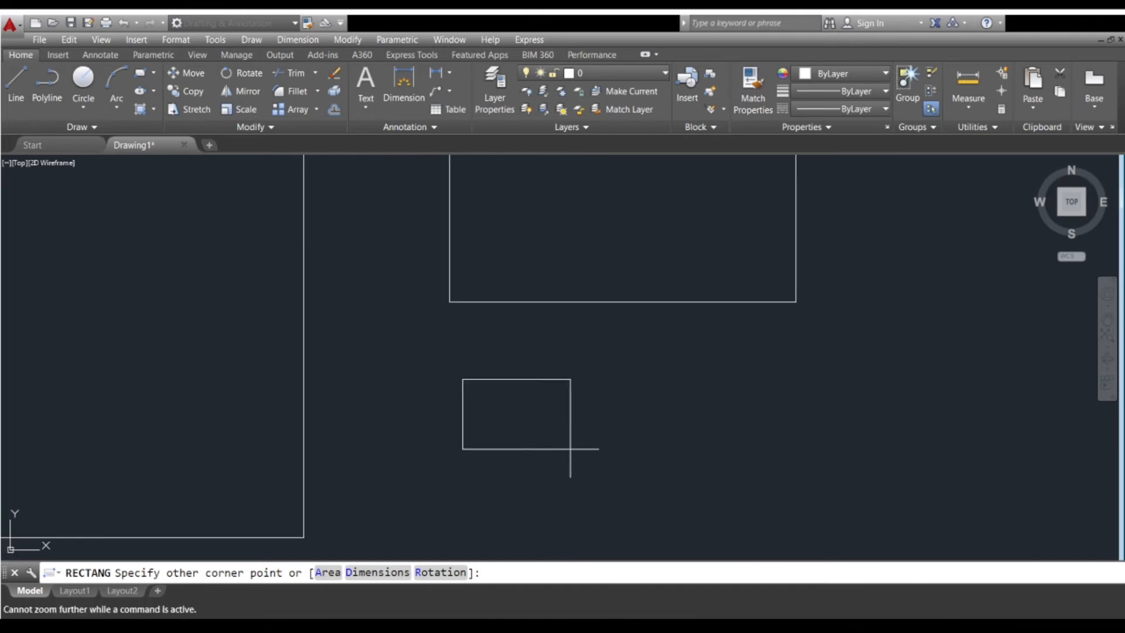
middle_drag(713, 512, 572, 402)
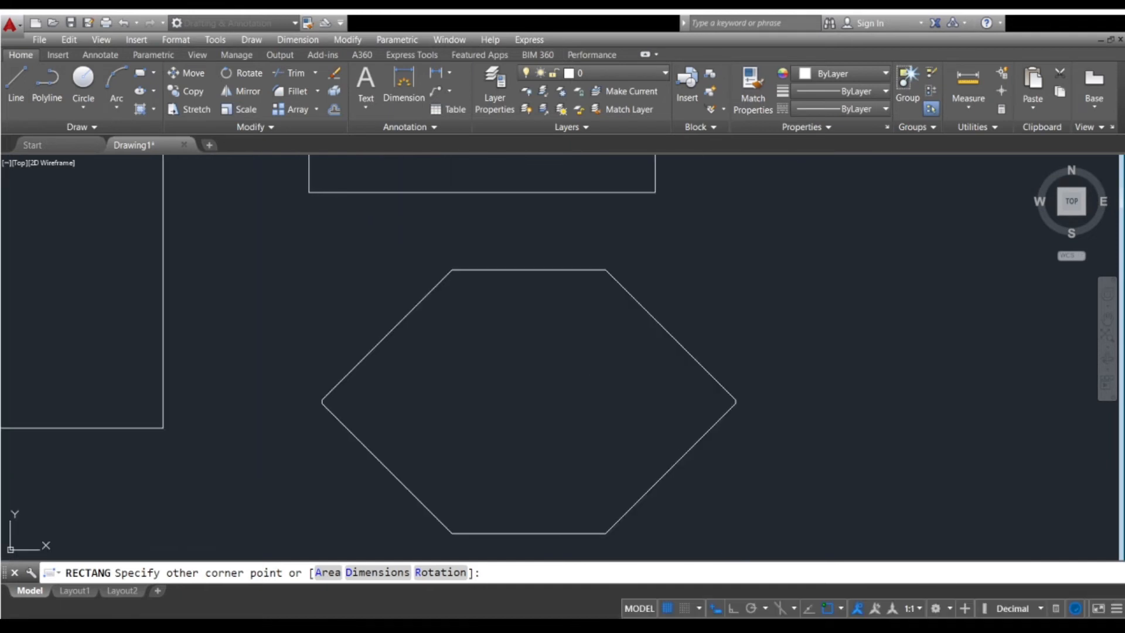
scroll(596, 371, down, 1)
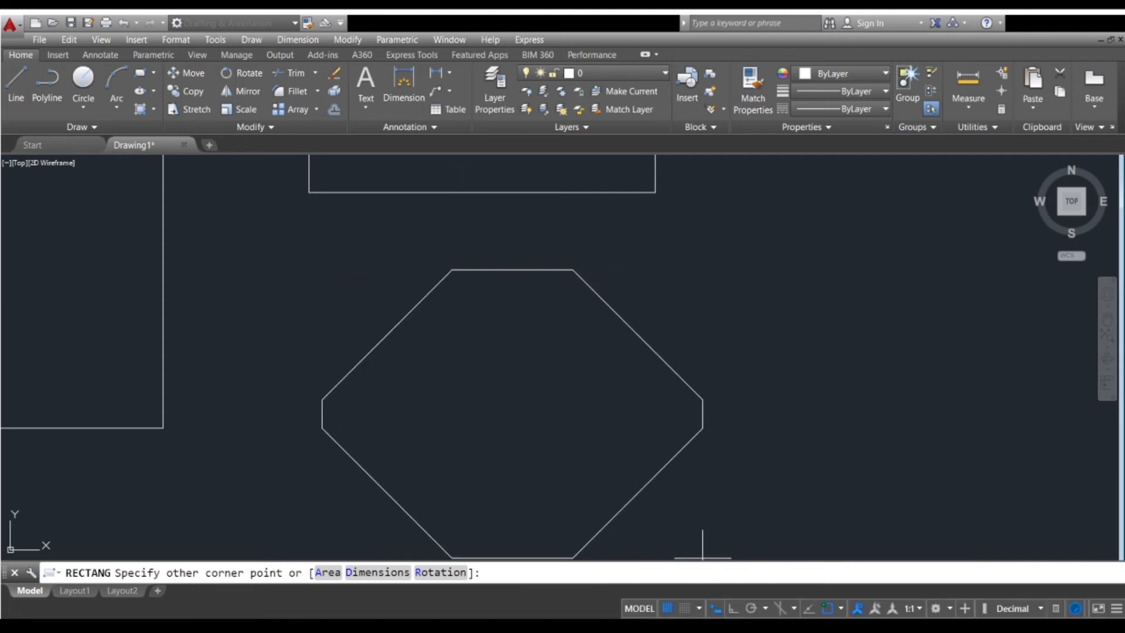
scroll(649, 546, down, 1)
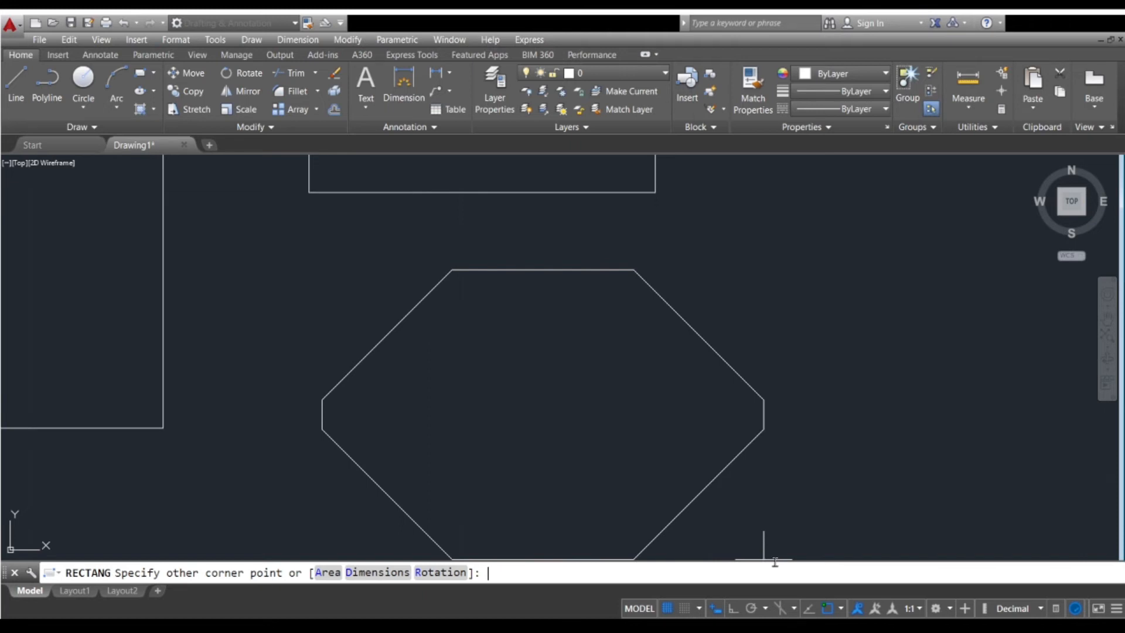
click(876, 544)
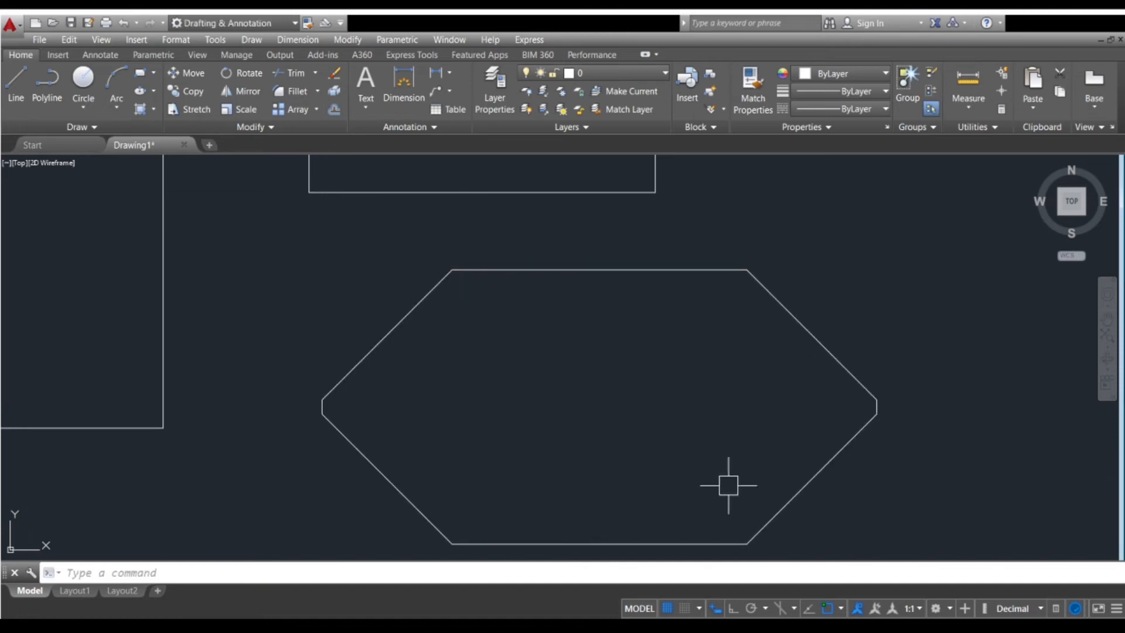
- Draw a much larger rectangle to the right of the three shapes, using the same chamfer distances
scroll(728, 485, down, 10)
scroll(515, 404, up, 6)
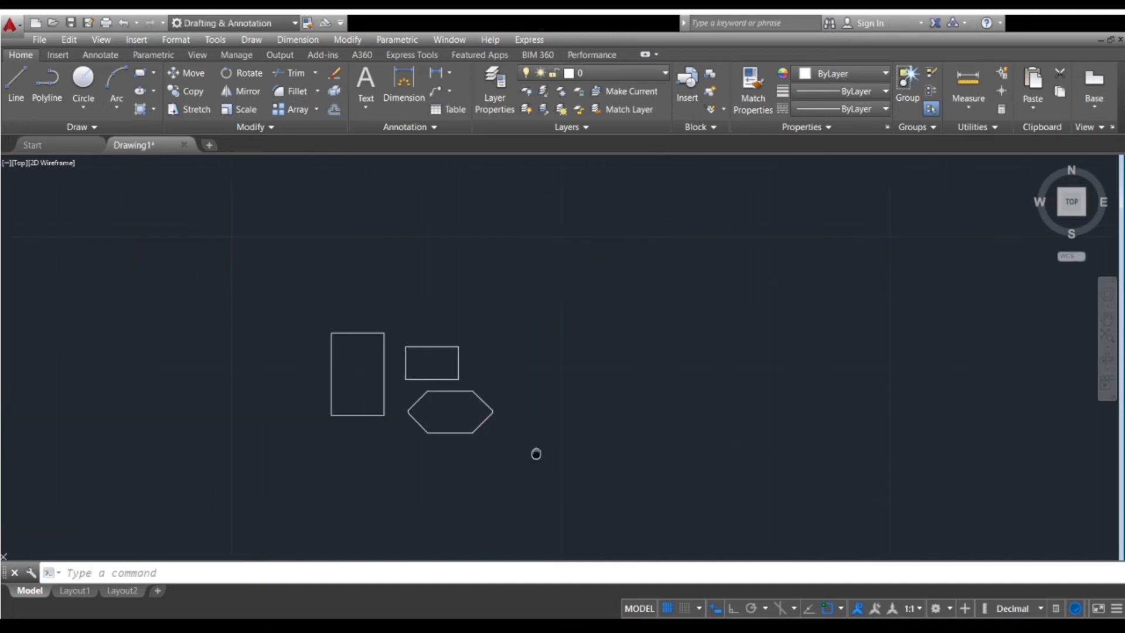
scroll(537, 454, down, 4)
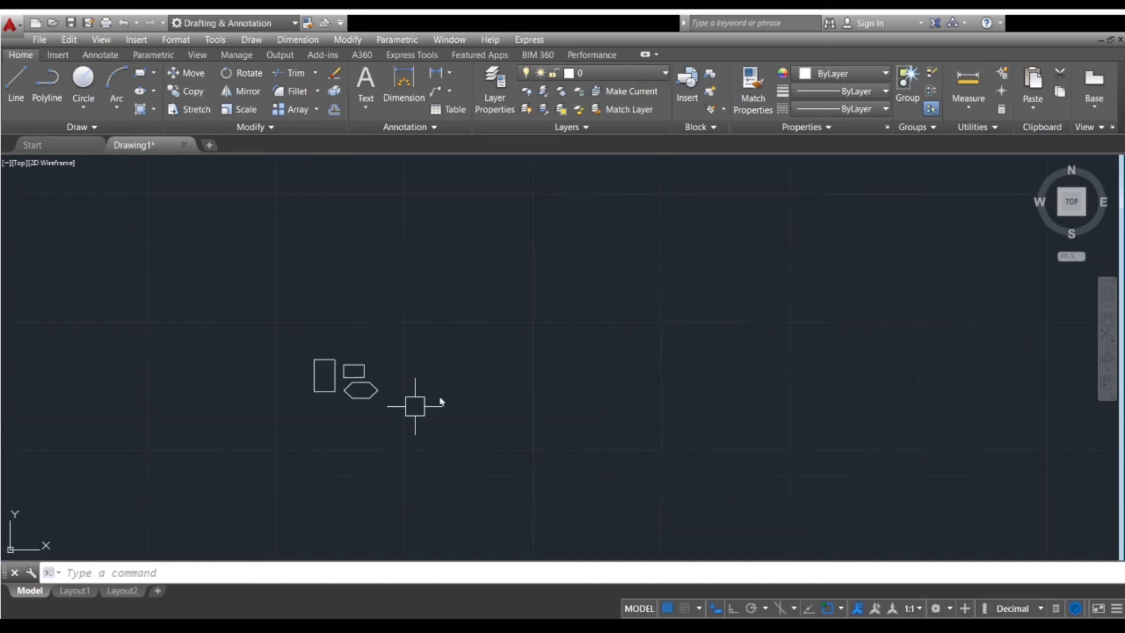
key(Return)
click(429, 355)
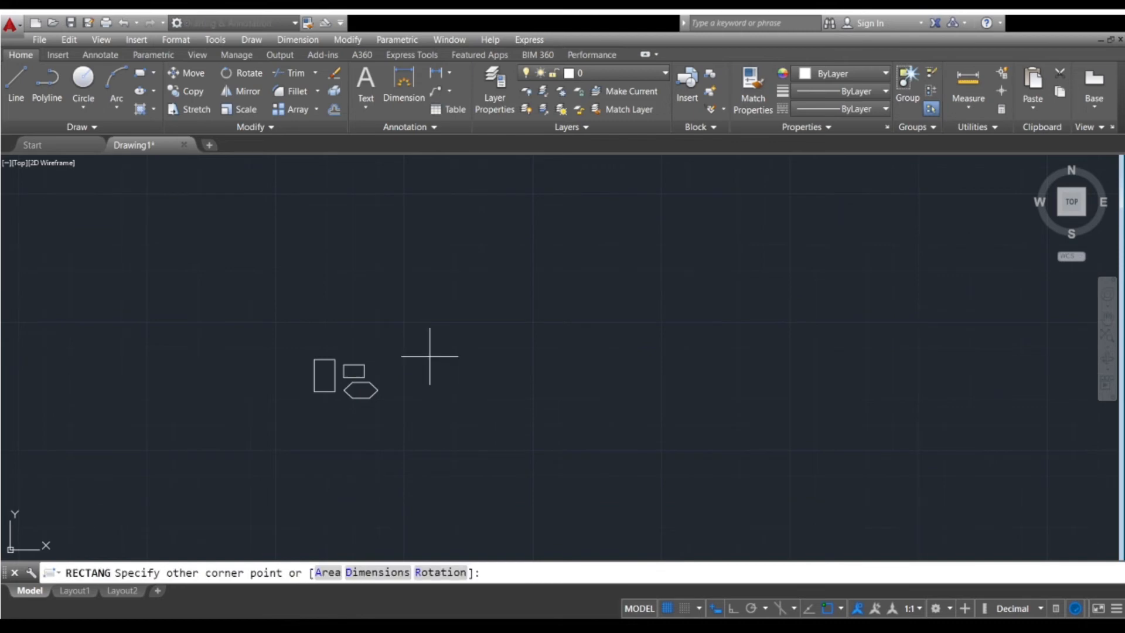
click(597, 498)
- Examine the chamfered upper corners of the large rectangle up close and compare them with the whole shape
scroll(590, 359, up, 5)
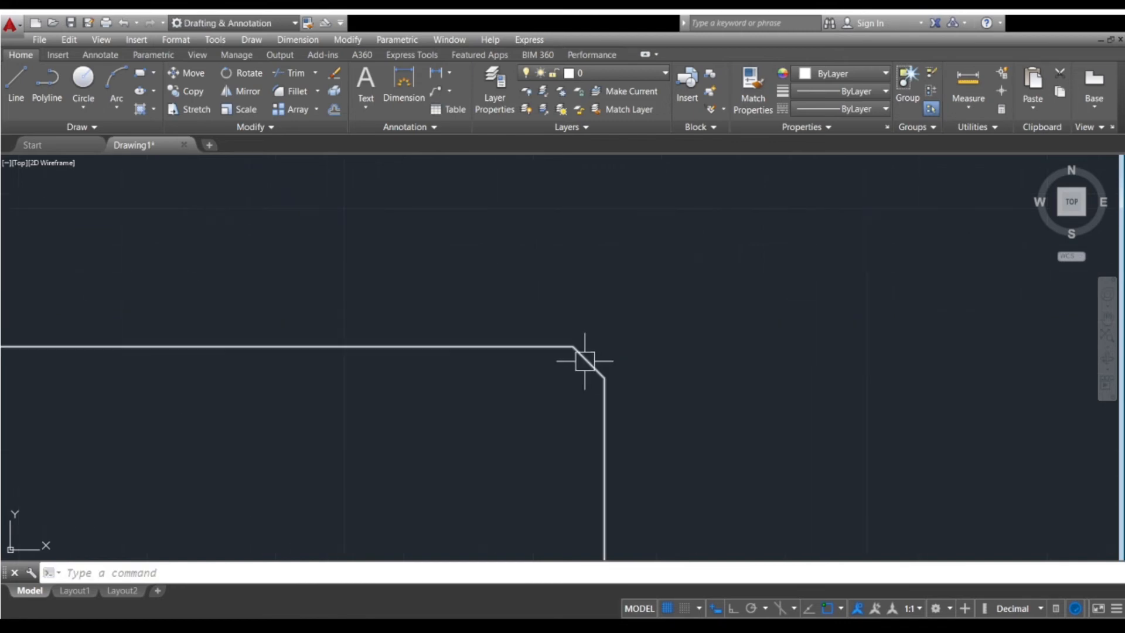
middle_drag(585, 361, 686, 353)
scroll(688, 353, down, 4)
scroll(429, 354, up, 4)
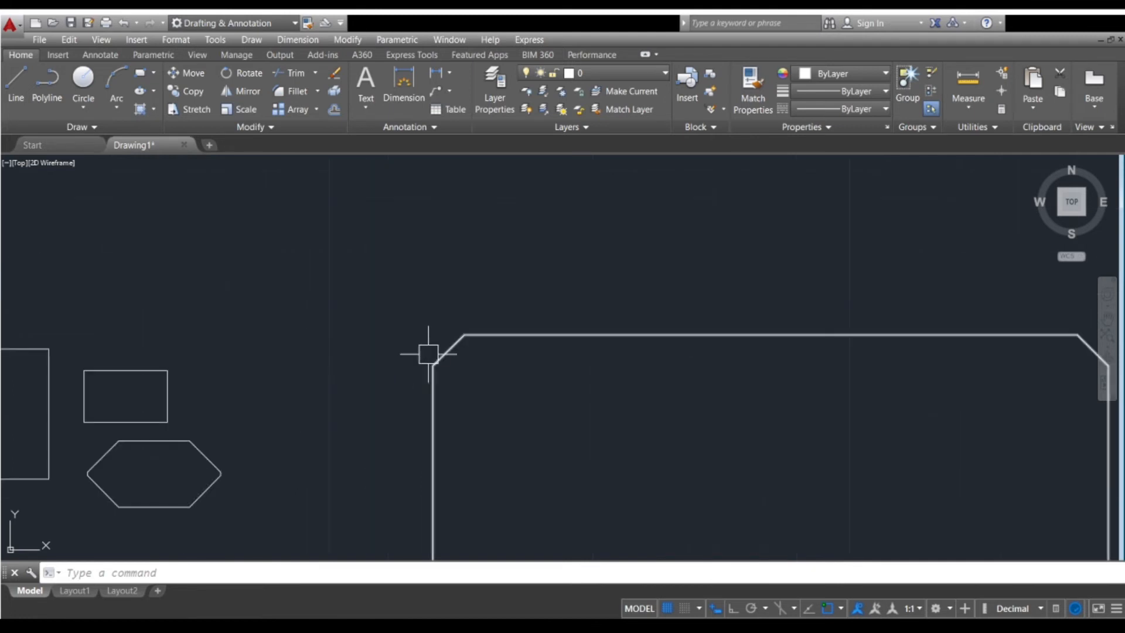
scroll(436, 350, up, 4)
scroll(440, 363, up, 3)
scroll(442, 371, down, 6)
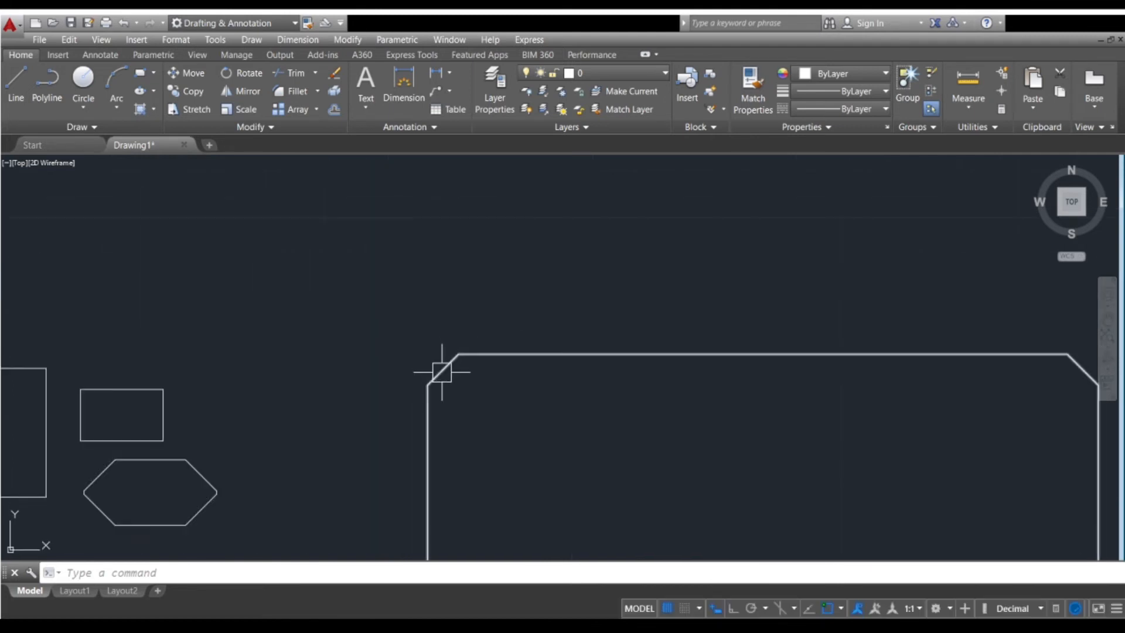
middle_drag(442, 372, 419, 284)
scroll(454, 319, down, 2)
scroll(420, 288, down, 3)
middle_drag(490, 359, 472, 363)
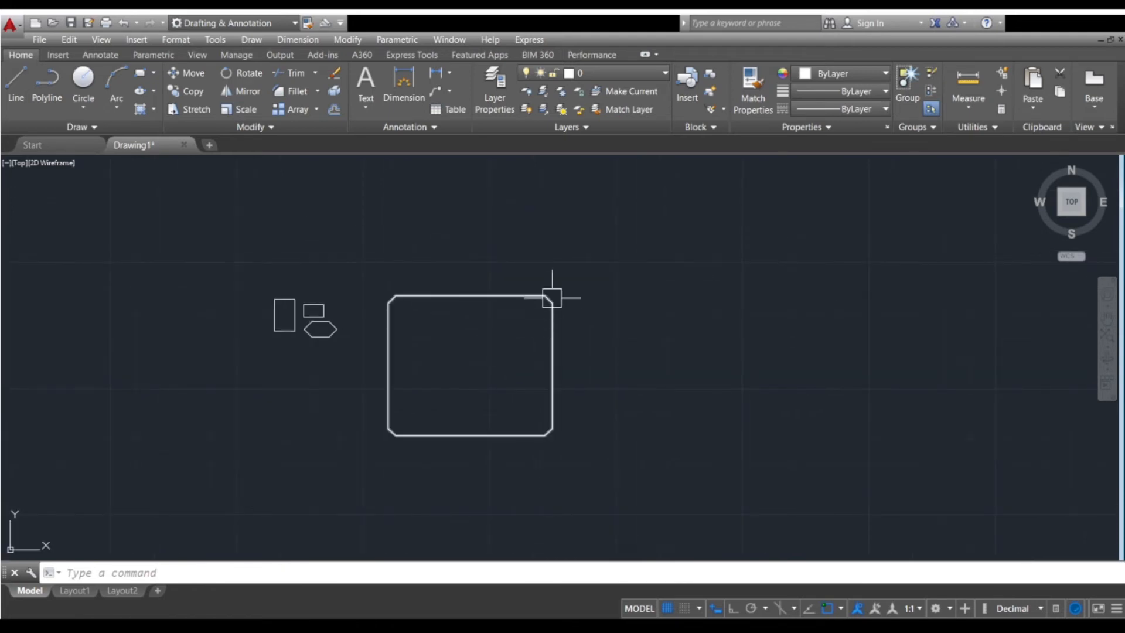
scroll(550, 296, up, 6)
middle_drag(526, 293, 515, 327)
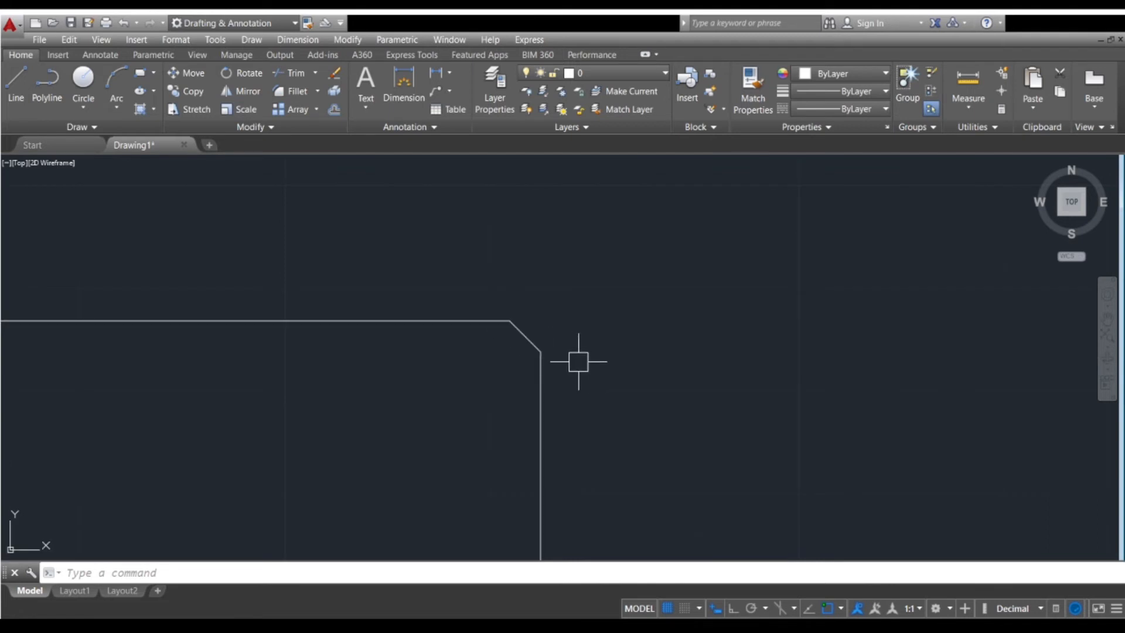
- Draw a large filleted rectangle with a fillet radius of 5 to the right of the large chamfered rectangle
text(rec)
key(Return)
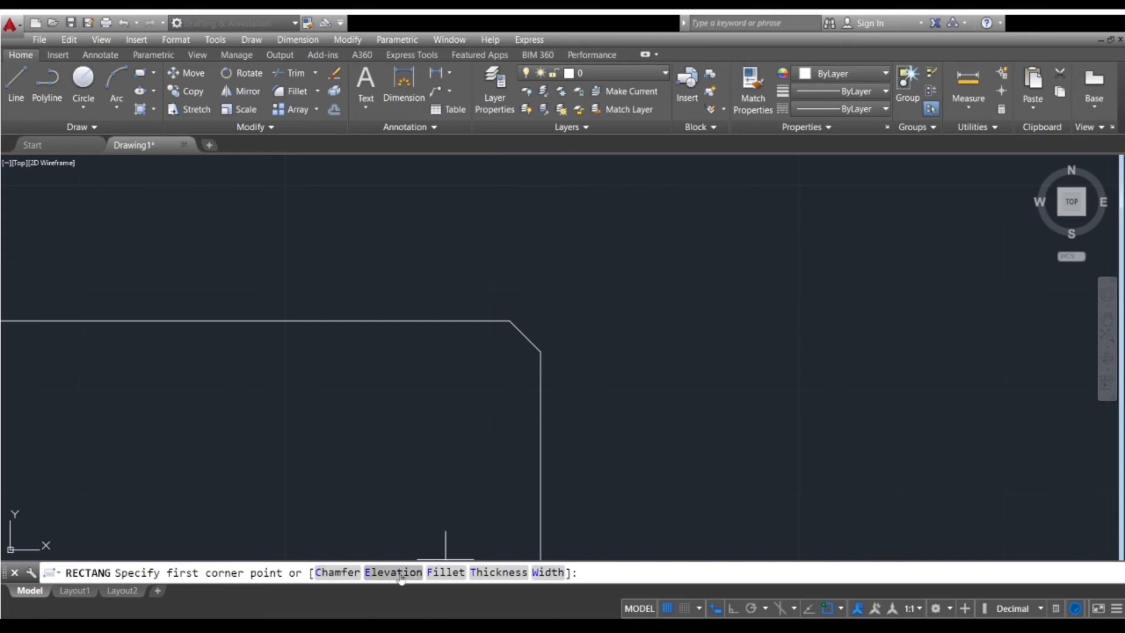
click(439, 572)
scroll(465, 414, down, 2)
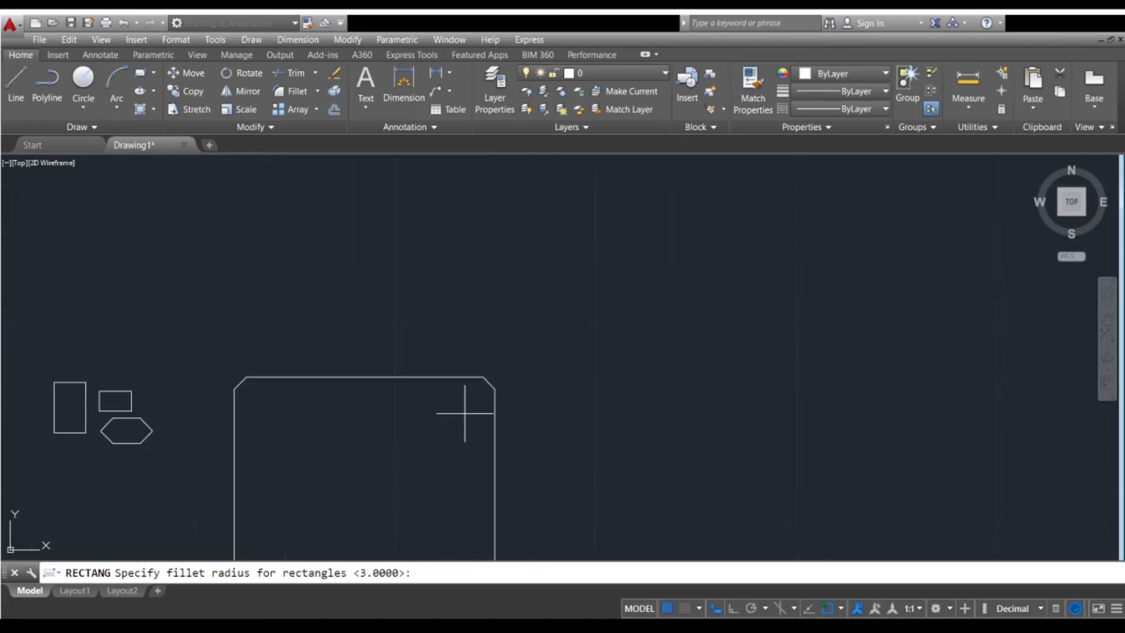
scroll(545, 297, up, 4)
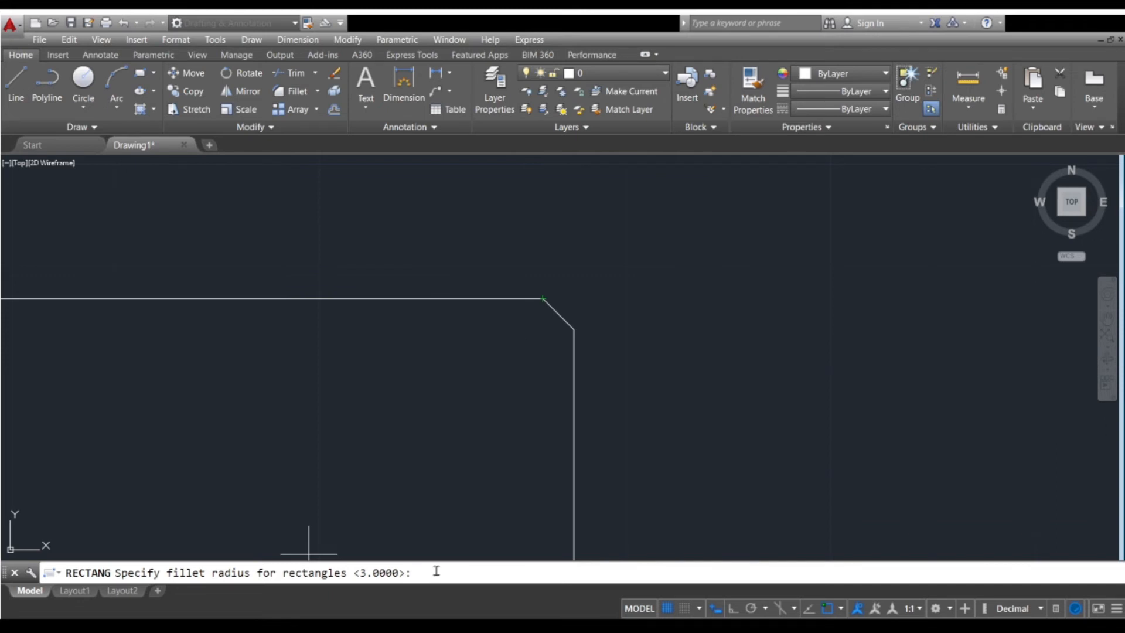
key(Return)
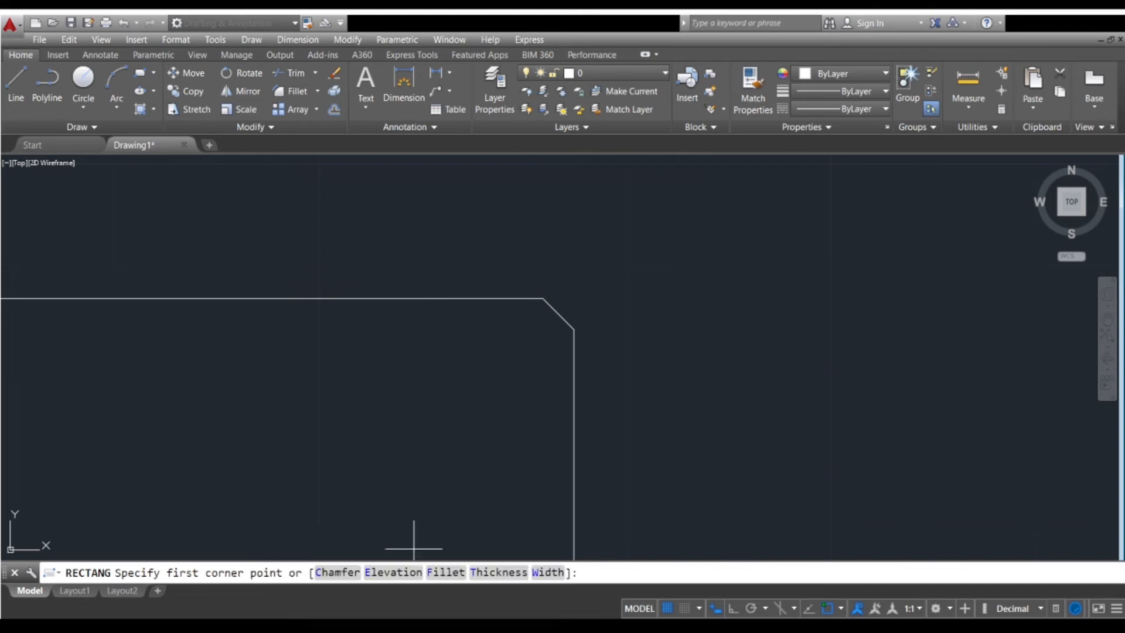
scroll(319, 473, down, 7)
click(403, 389)
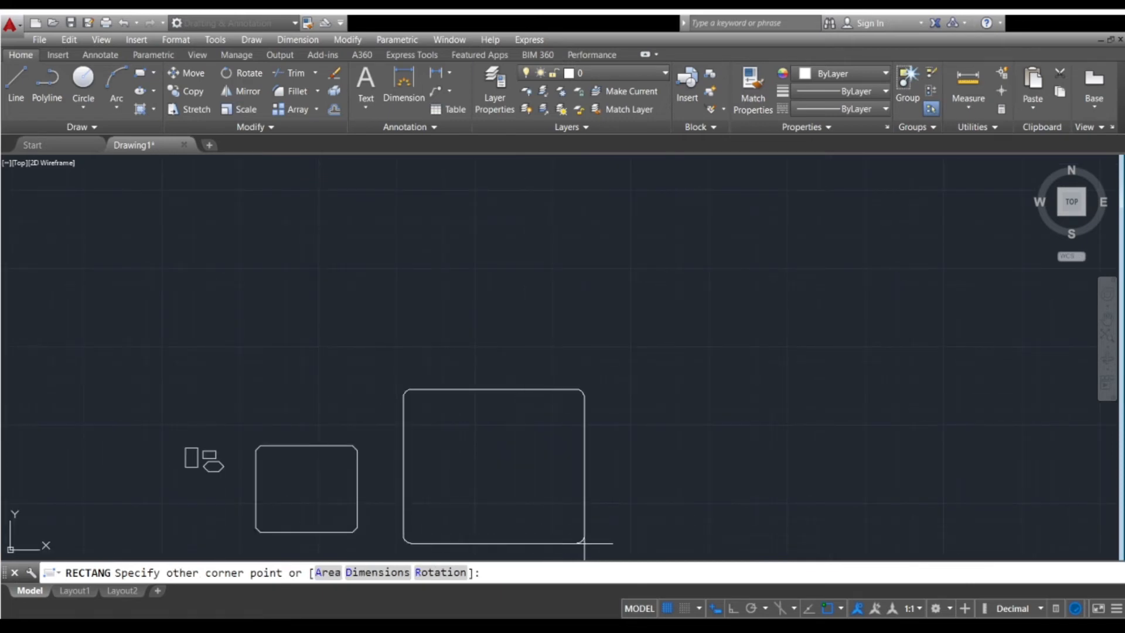
middle_drag(586, 544, 554, 493)
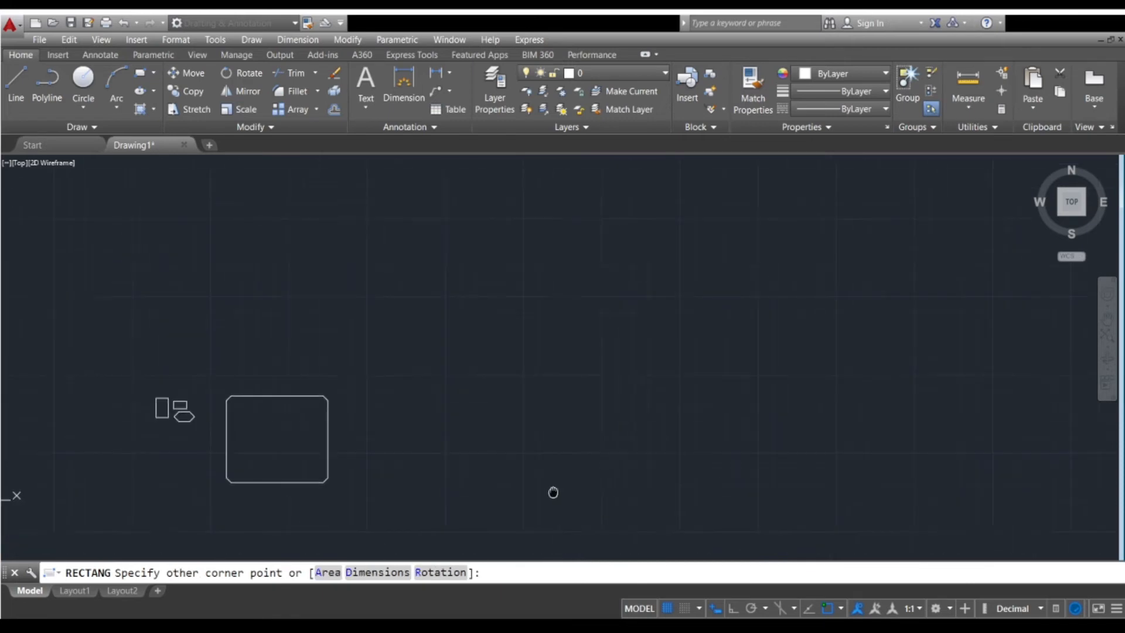
click(583, 519)
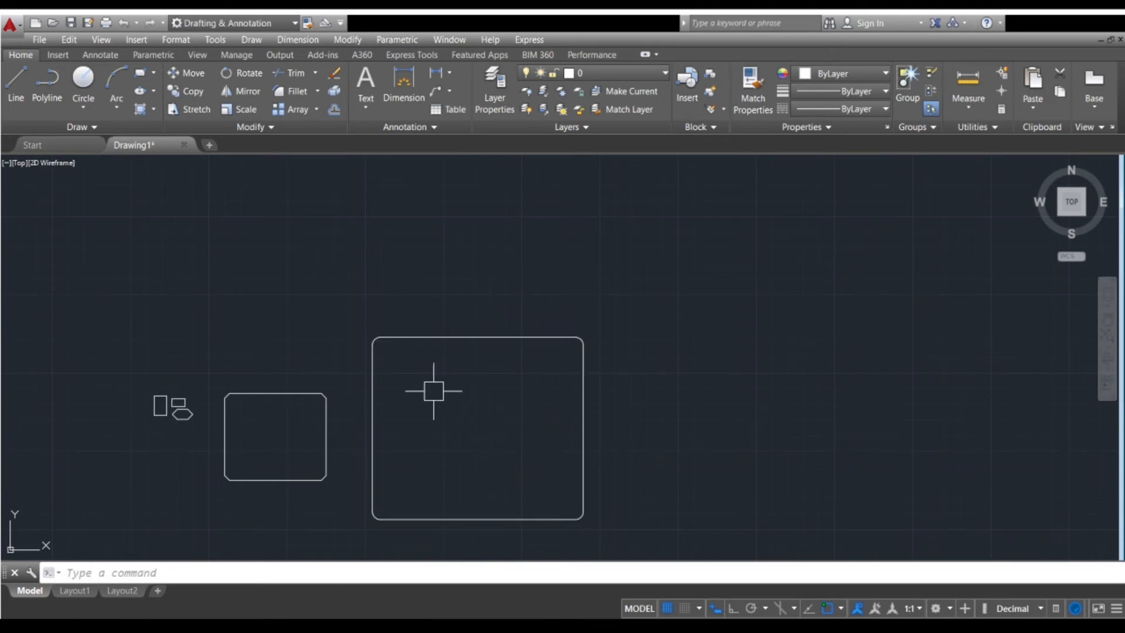
- Examine the rounded upper and lower corners of the filleted rectangle up close, and view the whole shape
scroll(374, 348, up, 5)
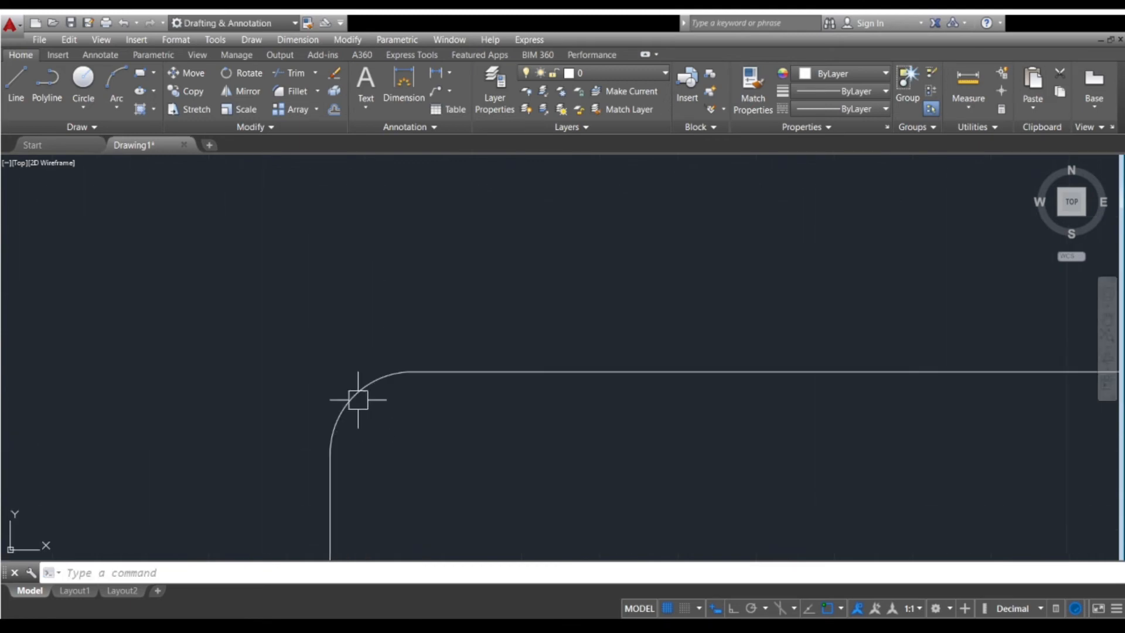
scroll(377, 397, down, 5)
middle_drag(444, 427, 385, 430)
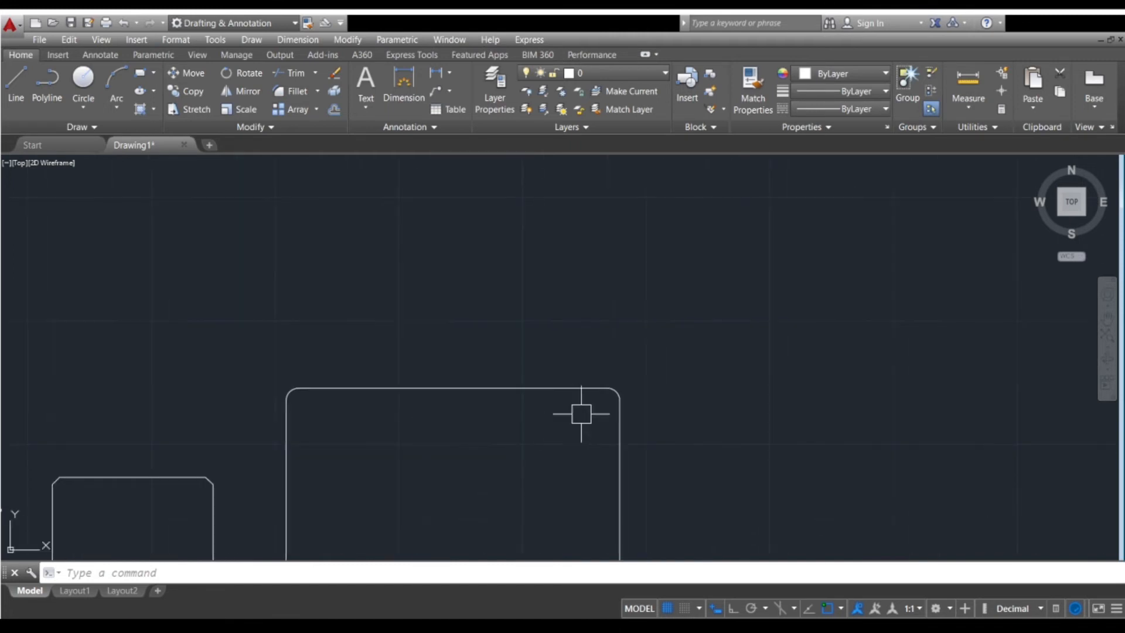
scroll(600, 396, up, 5)
scroll(601, 397, down, 5)
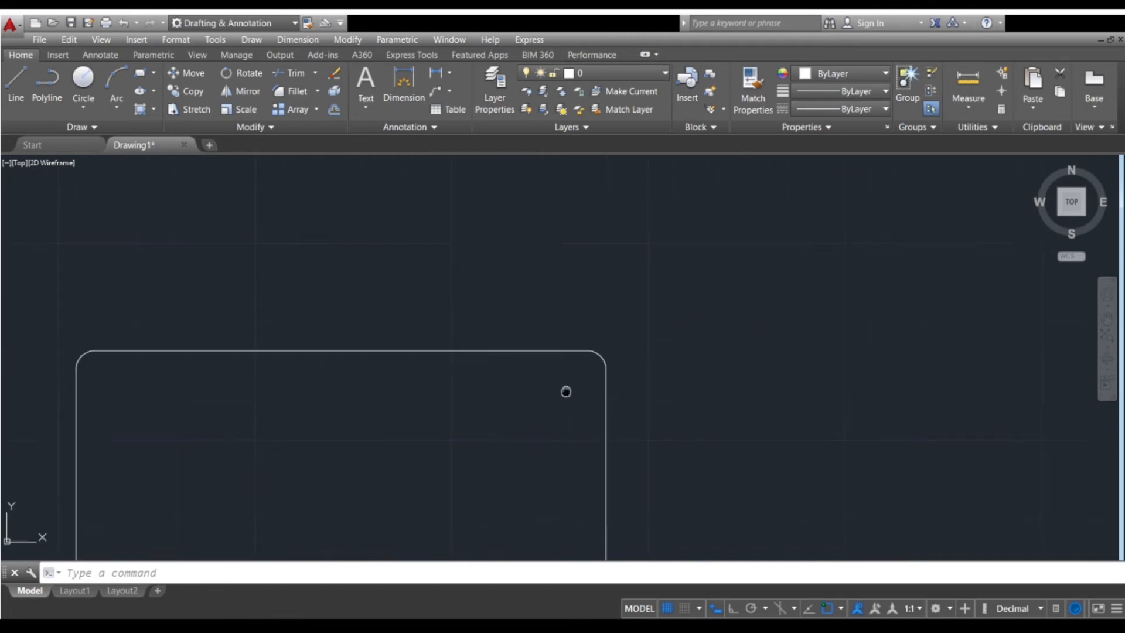
middle_drag(550, 465, 570, 420)
scroll(570, 457, up, 8)
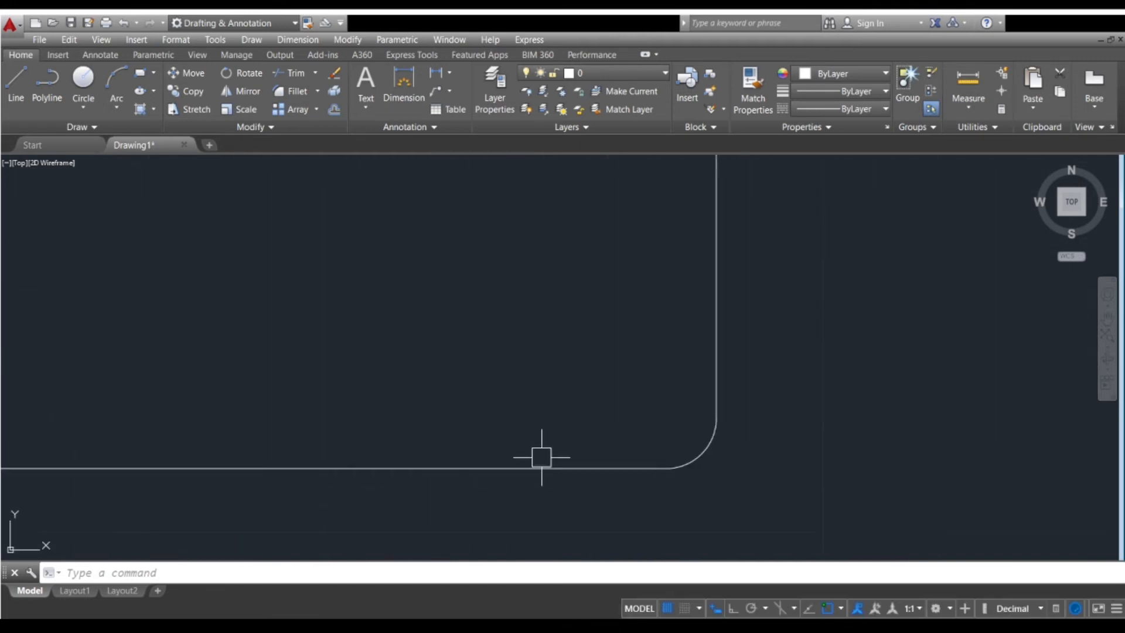
middle_drag(484, 448, 606, 477)
scroll(573, 473, down, 7)
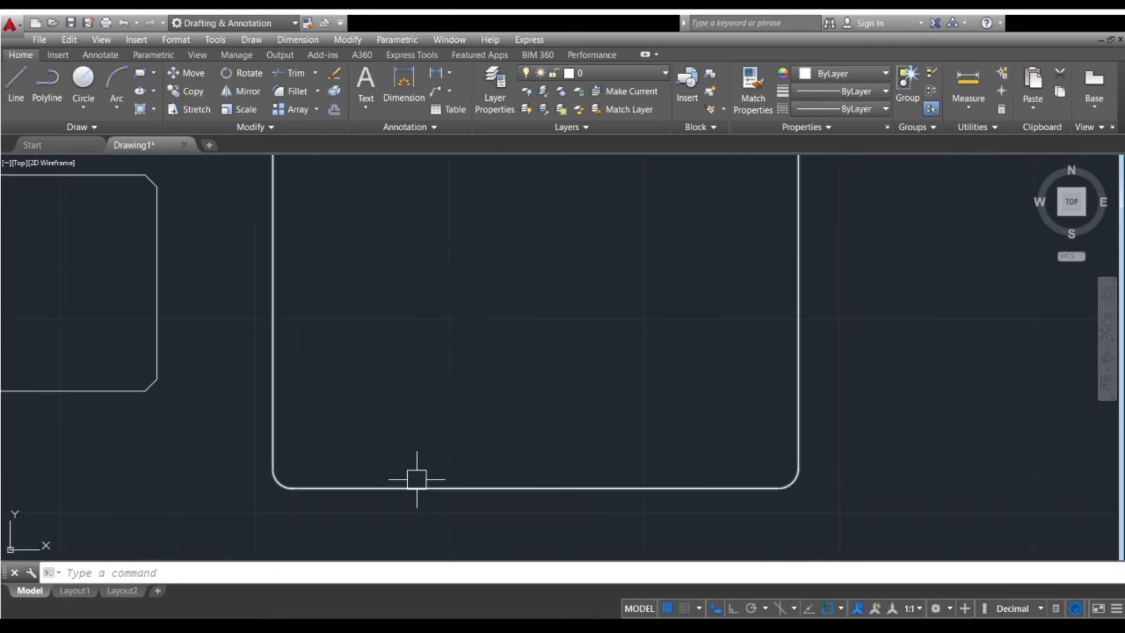
middle_drag(415, 477, 539, 462)
scroll(371, 415, down, 6)
scroll(505, 420, up, 4)
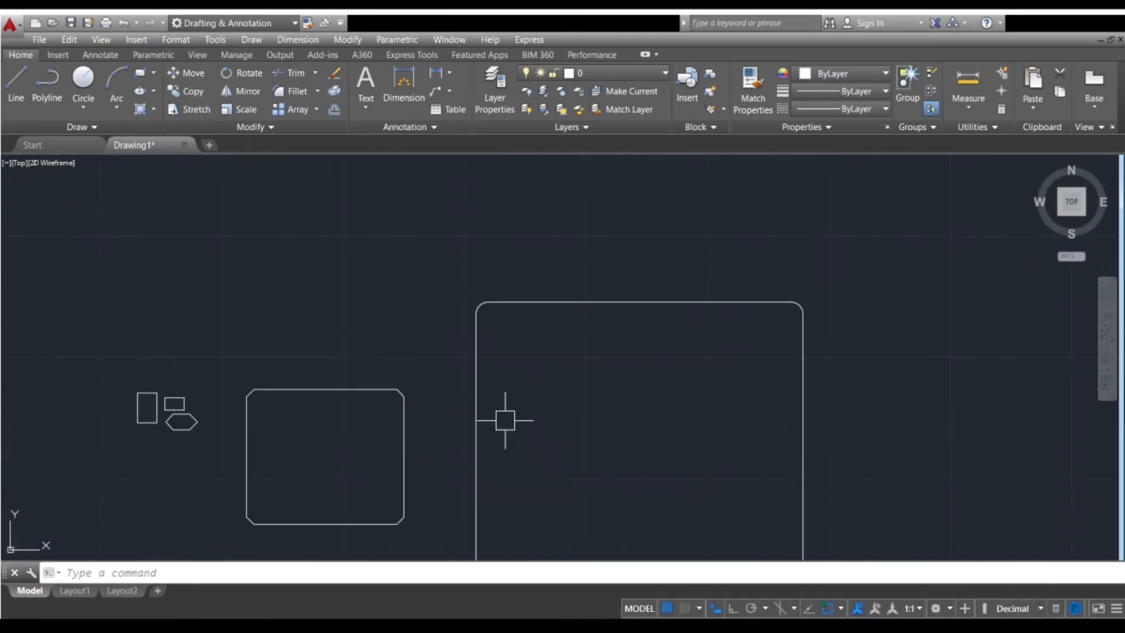
- Compare the filleted rectangle's rounded upper-left corner with the neighbouring chamfered rectangle's angled upper-right corner
middle_drag(504, 420, 449, 435)
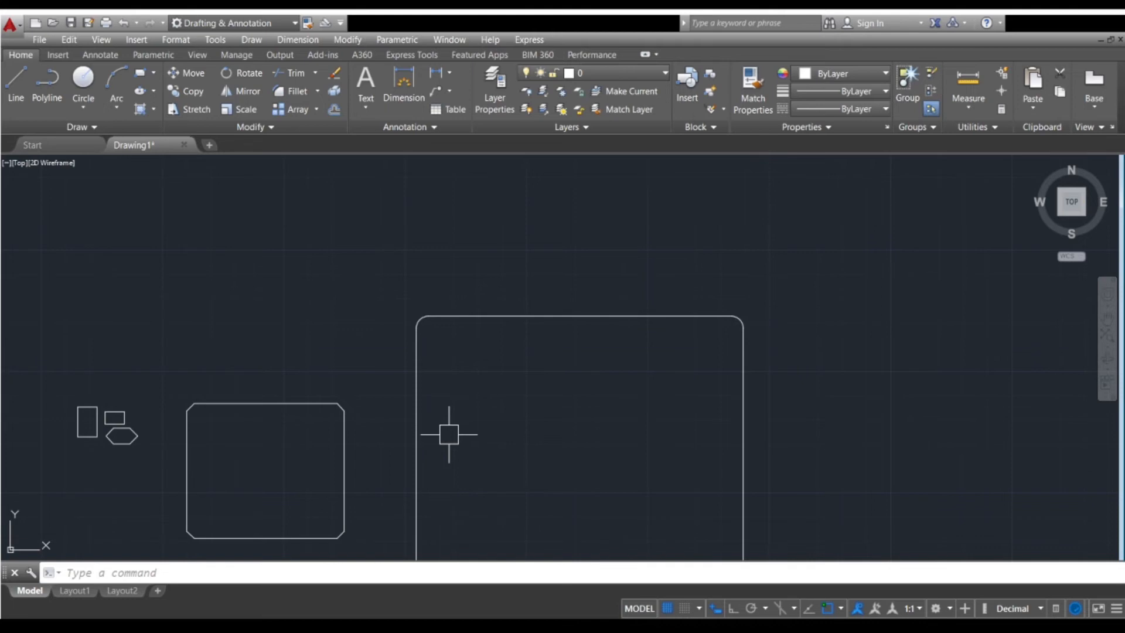
scroll(421, 313, up, 5)
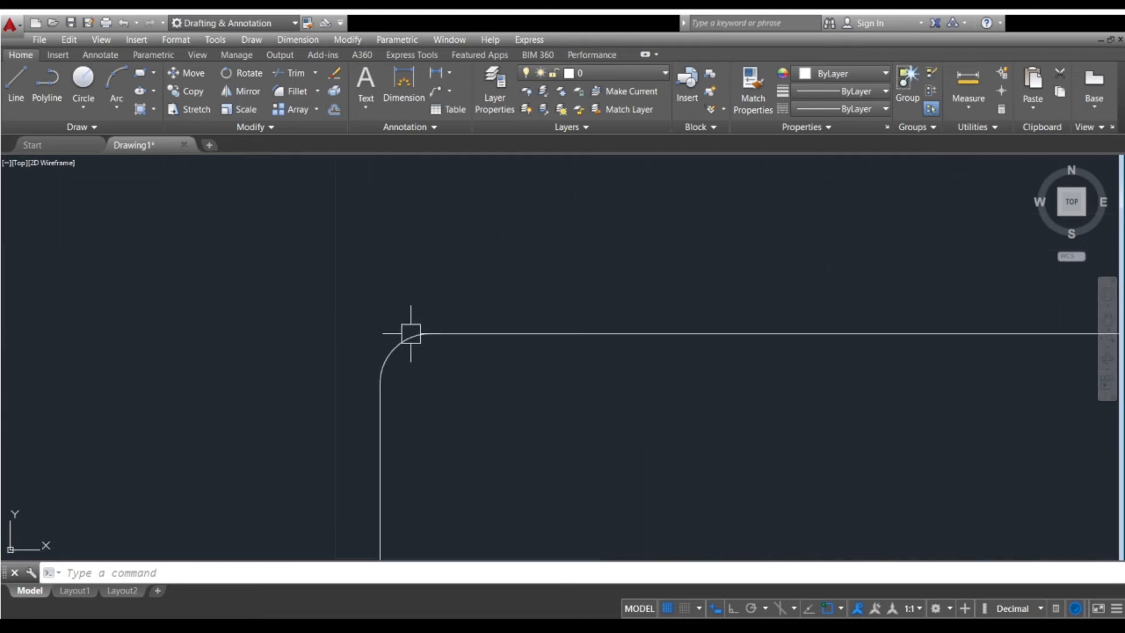
scroll(427, 346, down, 4)
scroll(427, 346, up, 3)
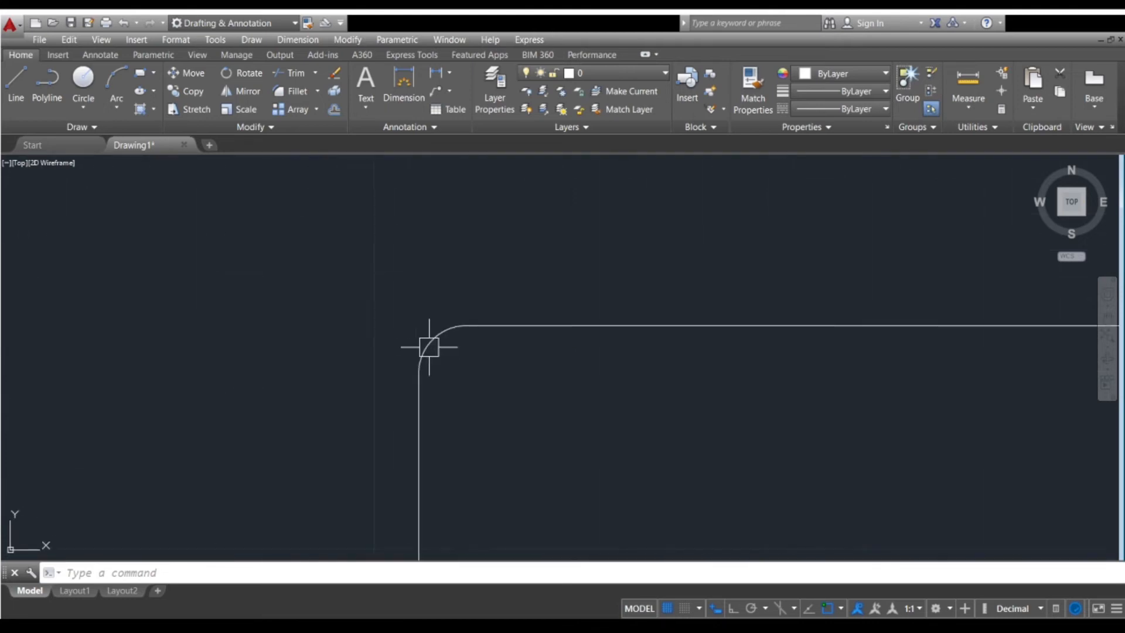
scroll(407, 419, down, 3)
scroll(326, 483, up, 4)
scroll(340, 495, up, 3)
scroll(344, 493, down, 3)
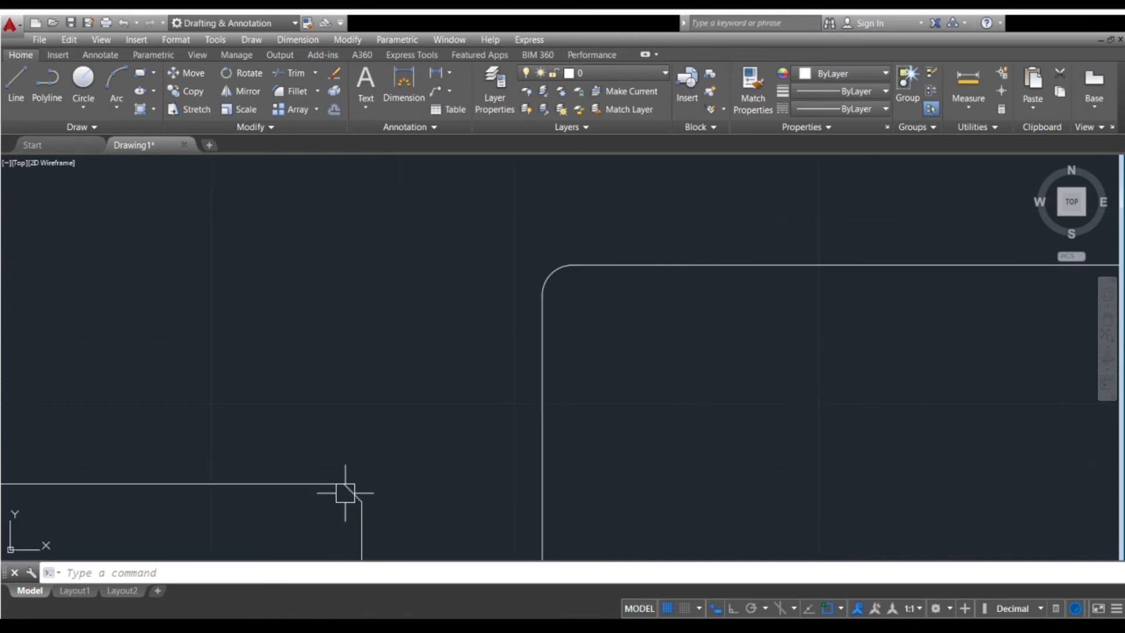
middle_drag(429, 458, 413, 362)
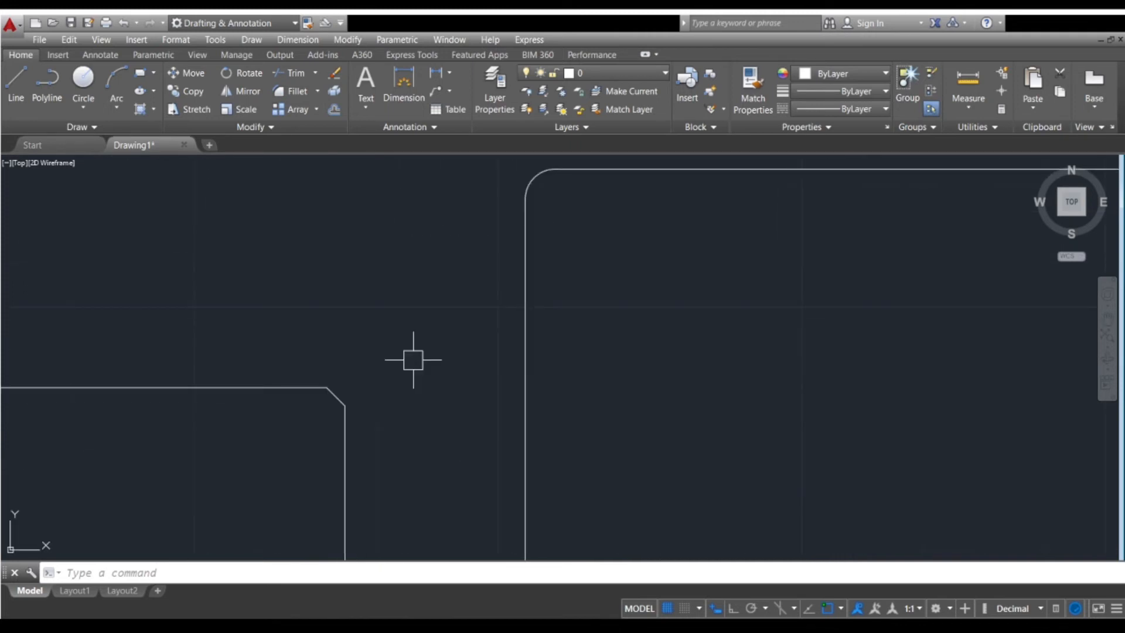
scroll(395, 366, down, 4)
scroll(415, 332, up, 2)
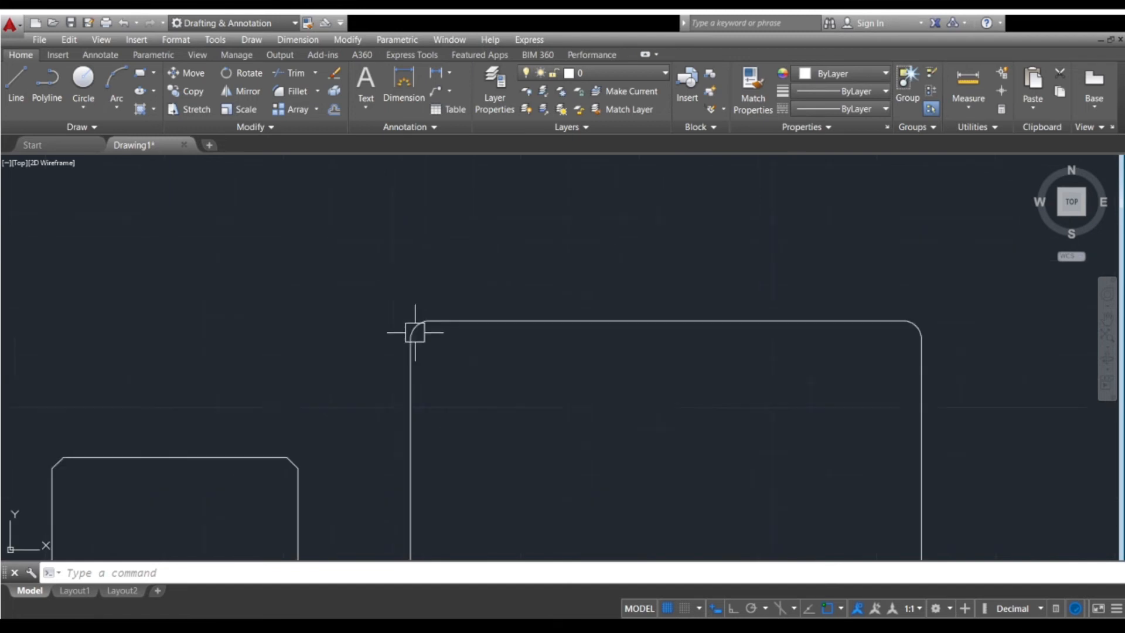
scroll(422, 322, up, 4)
scroll(422, 322, down, 4)
middle_drag(303, 448, 398, 432)
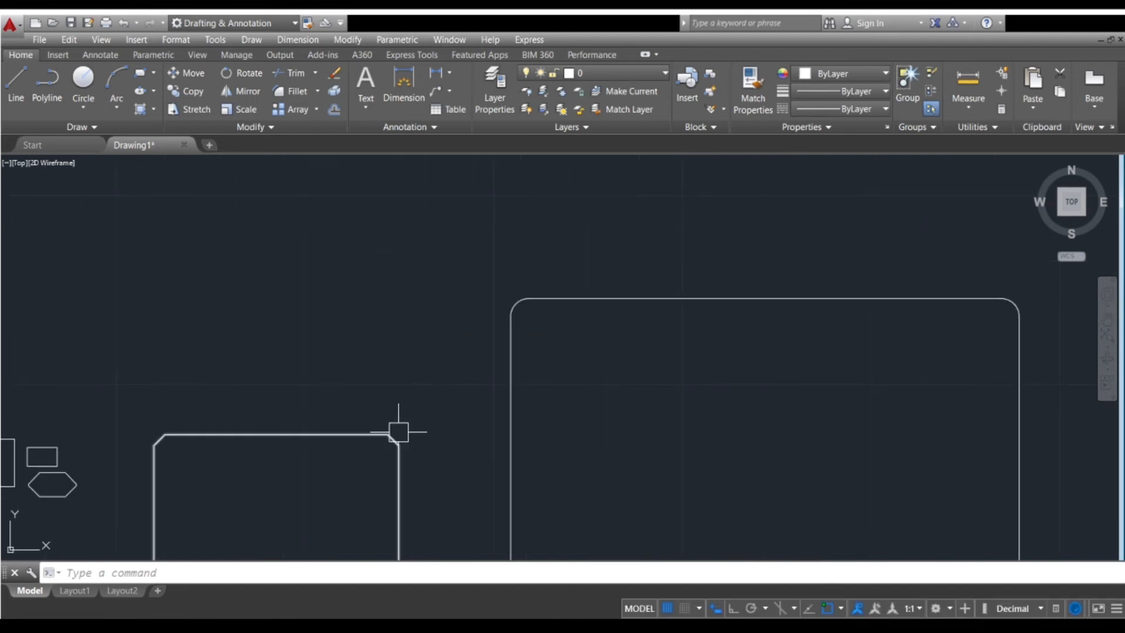
scroll(398, 431, up, 5)
scroll(384, 451, down, 2)
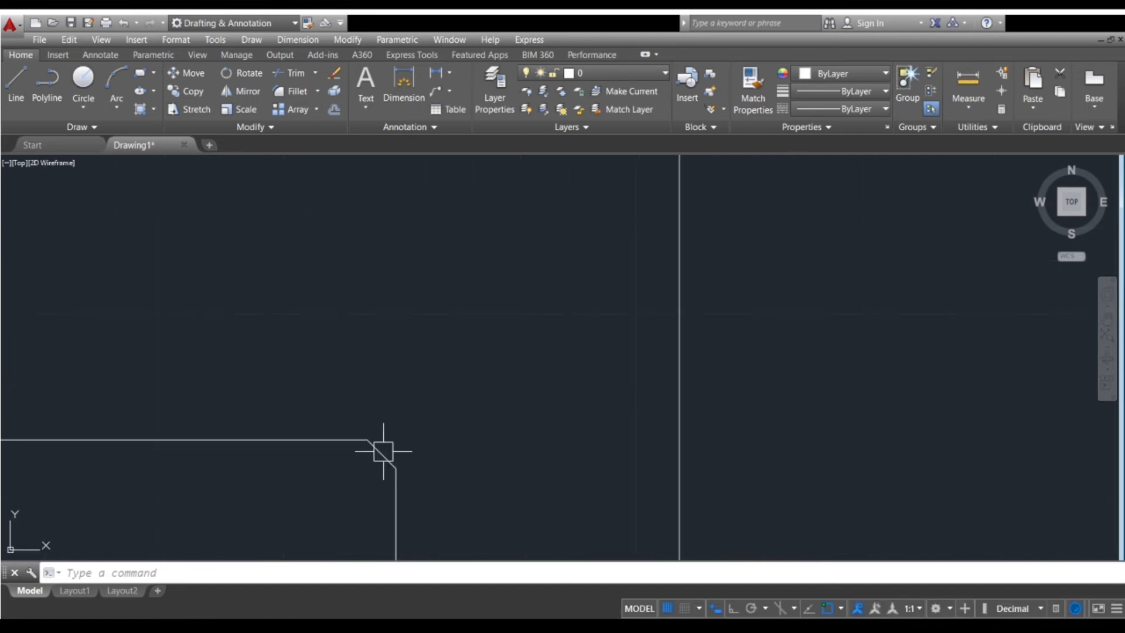
- Reset both chamfer distances and the fillet radius to 0 for a new rectangle
text(rec)
key(Return)
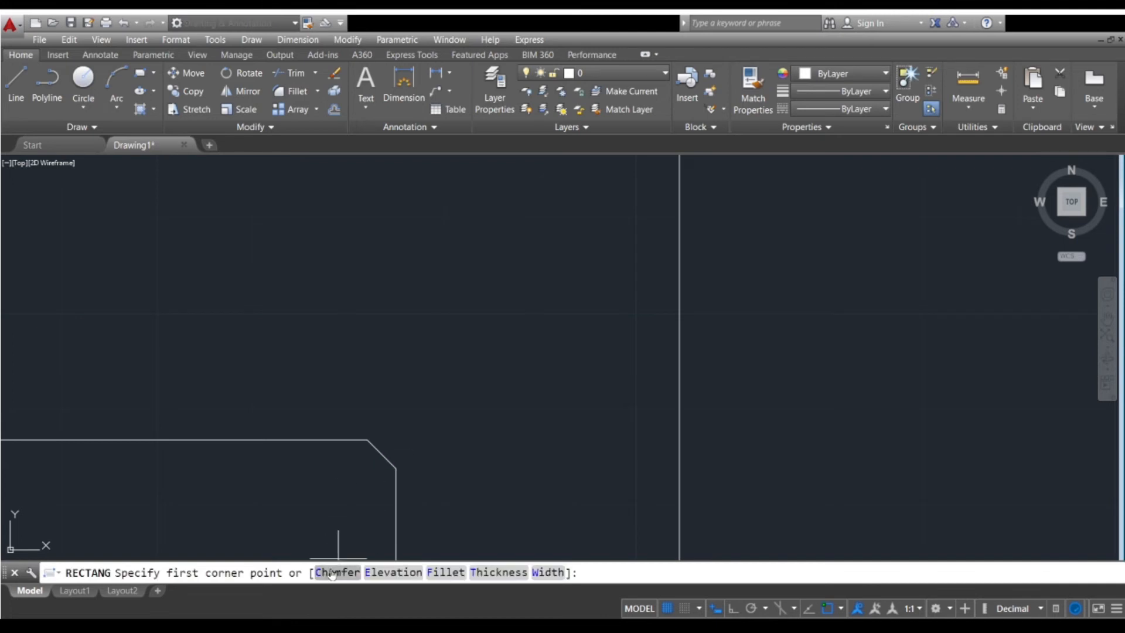
click(336, 573)
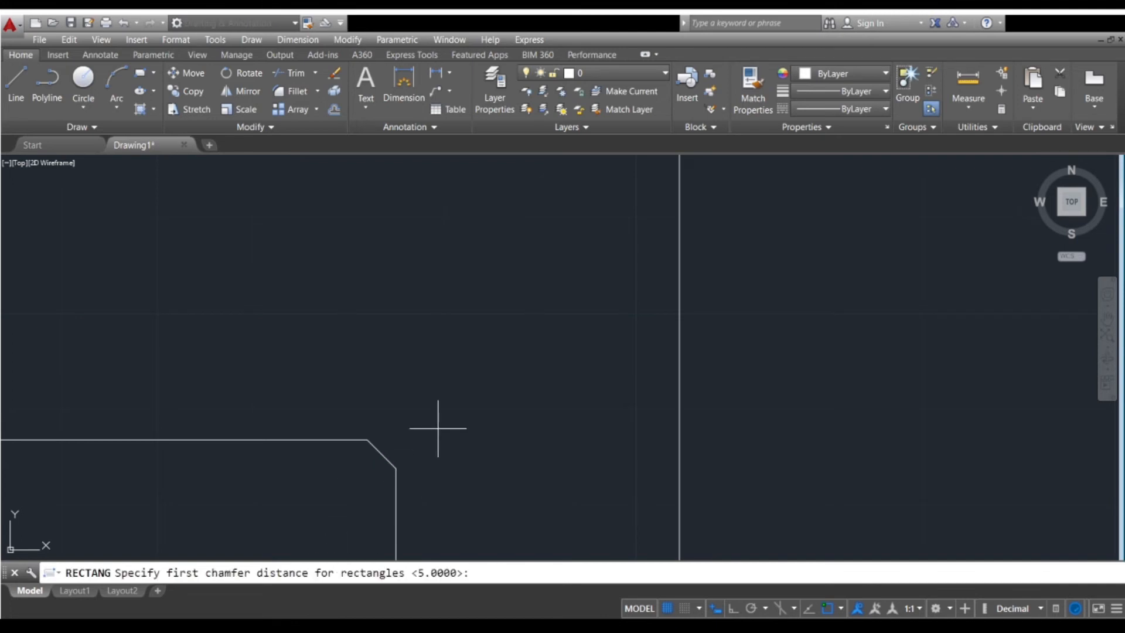
key(Return)
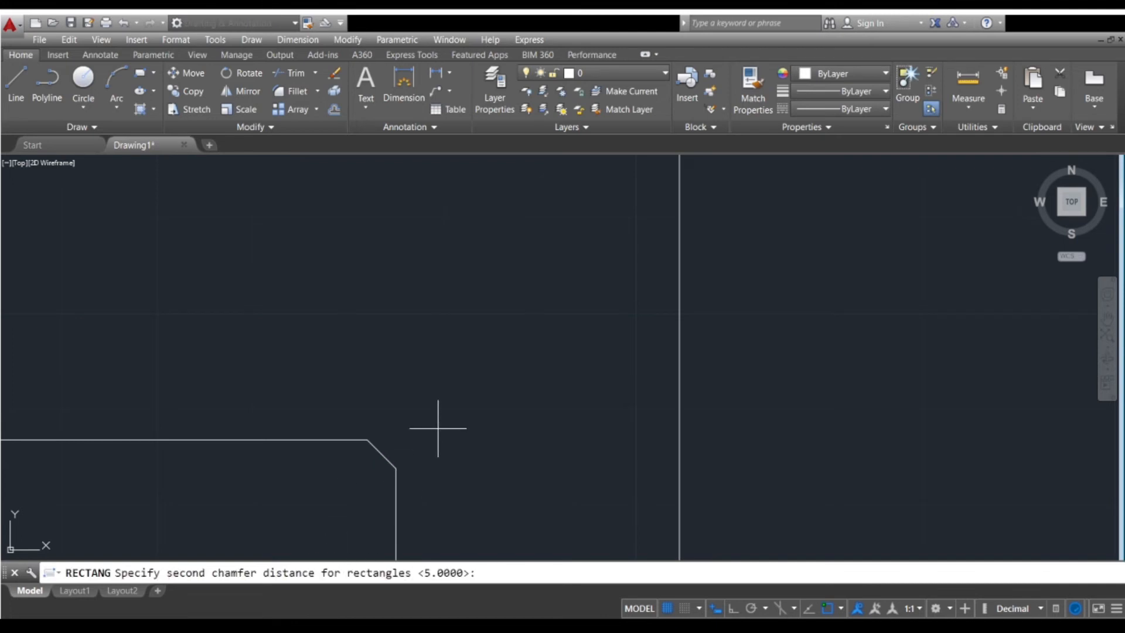
key(Return)
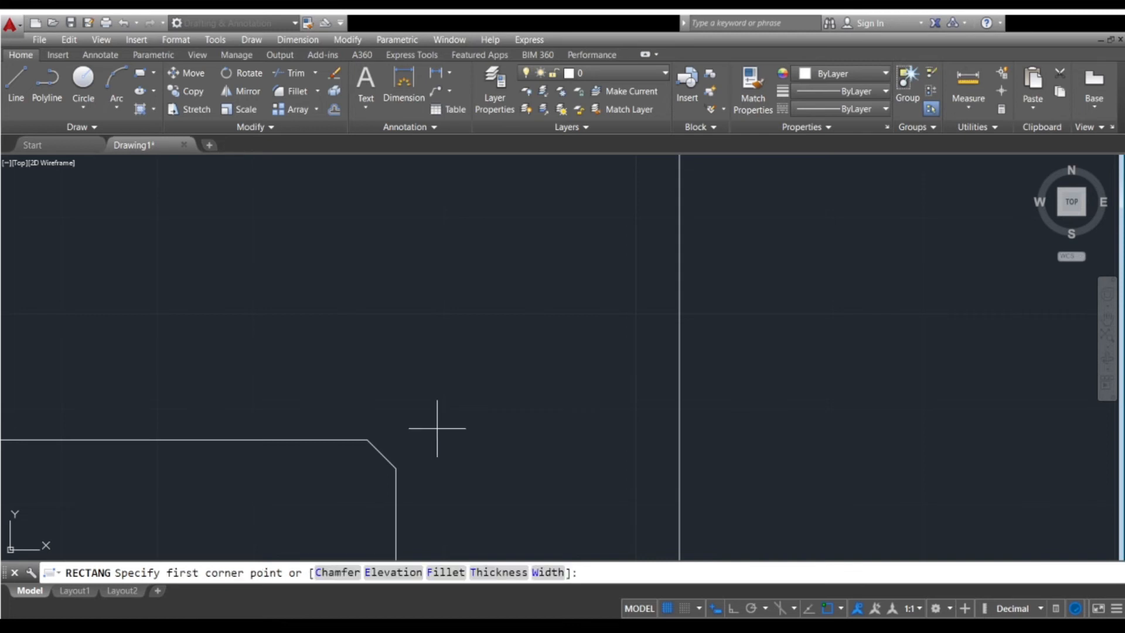
click(446, 574)
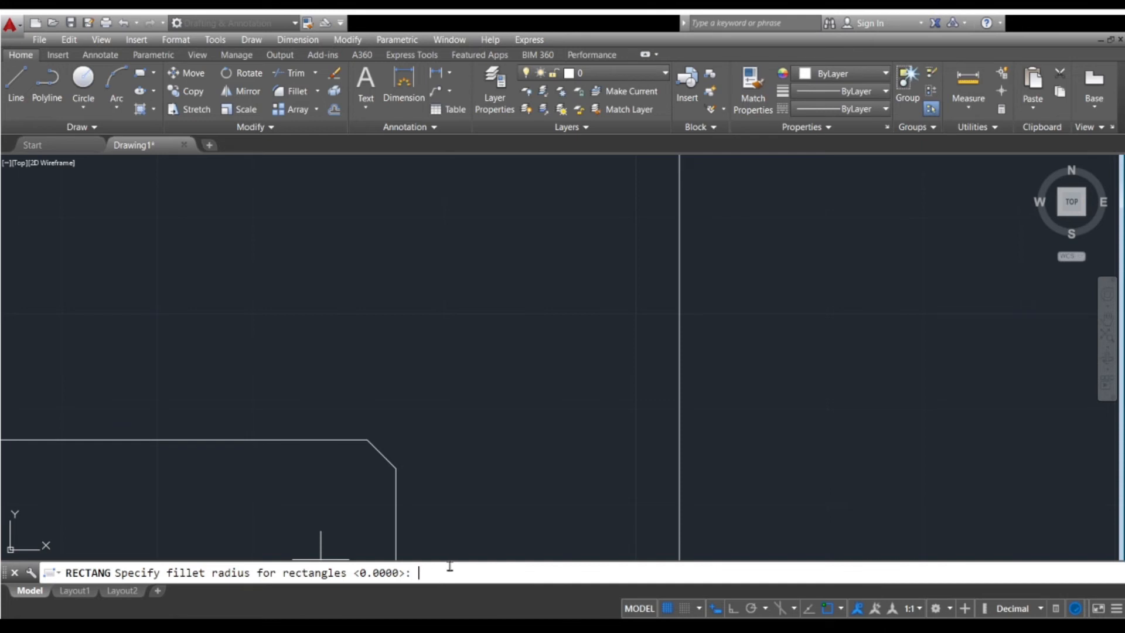
key(Return)
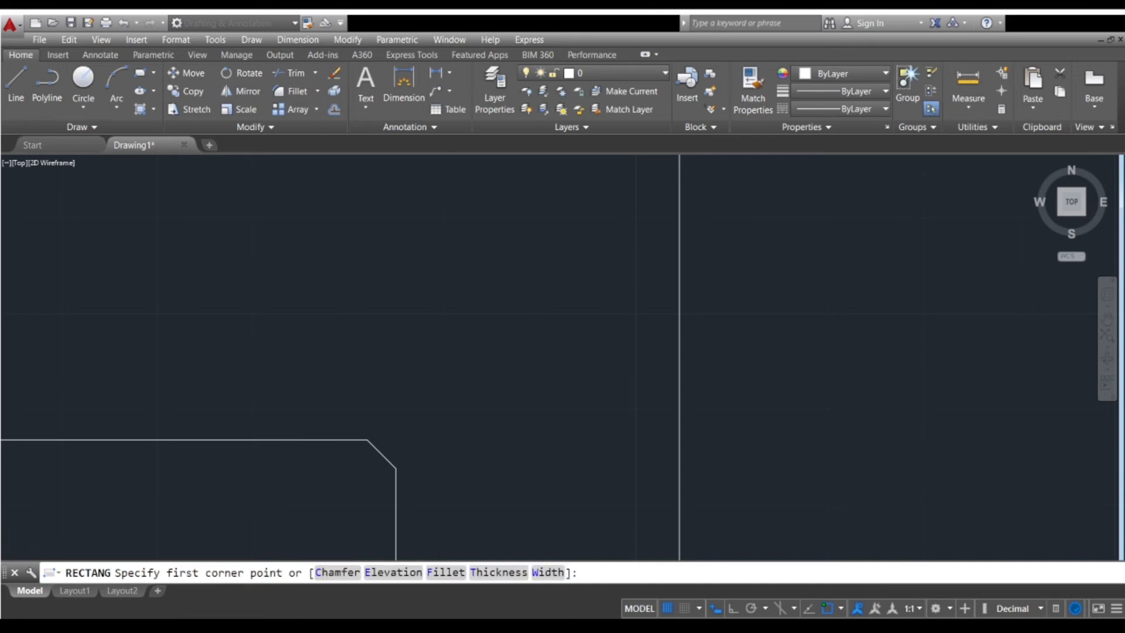
- Draw a plain, sharp-cornered wide rectangle just above the large chamfered rectangle
scroll(352, 411, down, 3)
scroll(279, 401, up, 2)
click(244, 342)
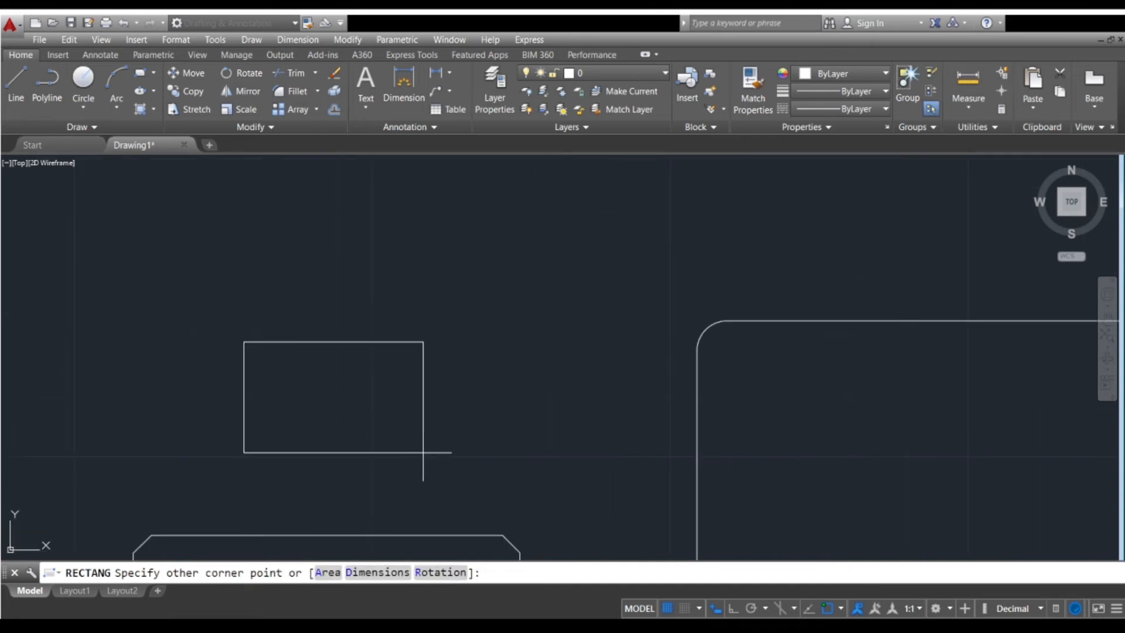
scroll(446, 457, down, 2)
click(571, 498)
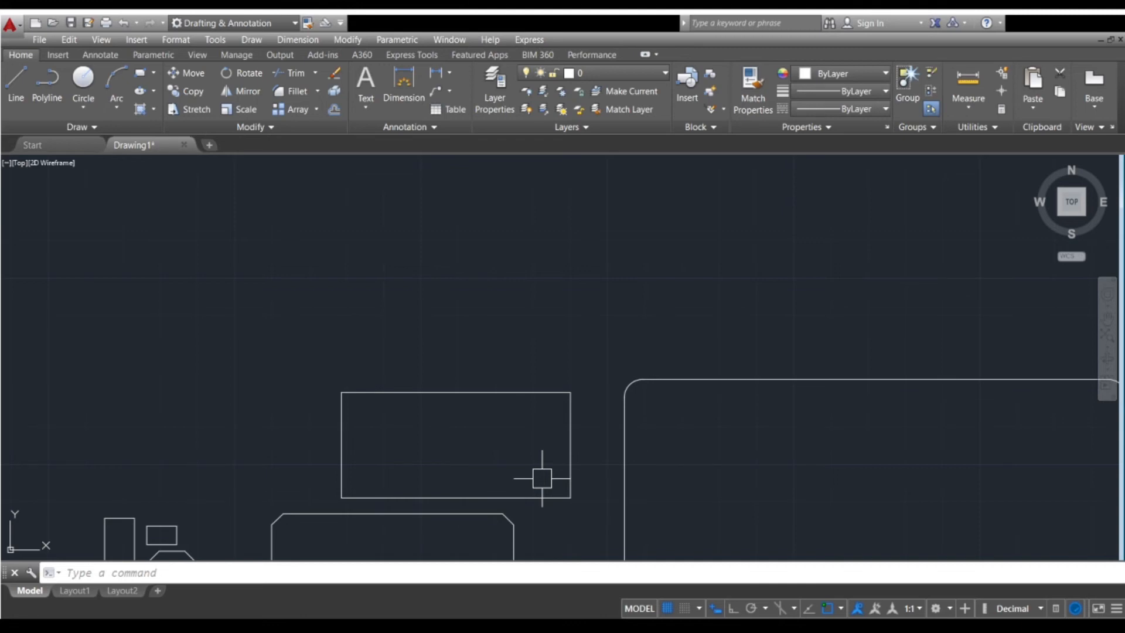
- Start an ellipse beside the large filleted rectangle and place both endpoints of its horizontal major axis
scroll(489, 411, down, 10)
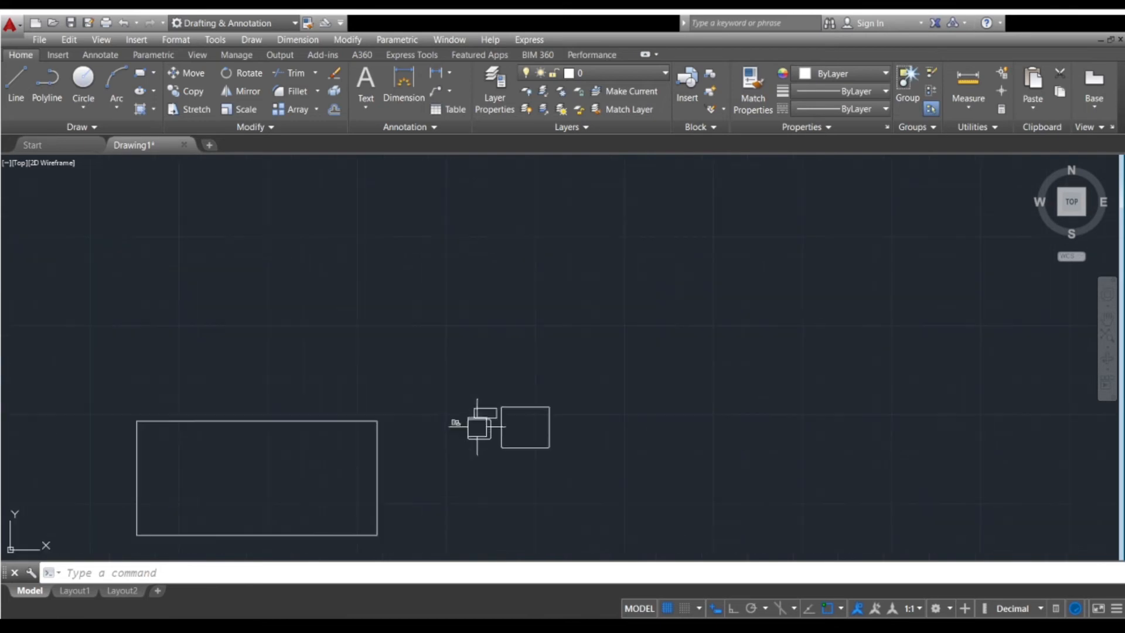
middle_drag(472, 430, 487, 398)
scroll(488, 398, up, 4)
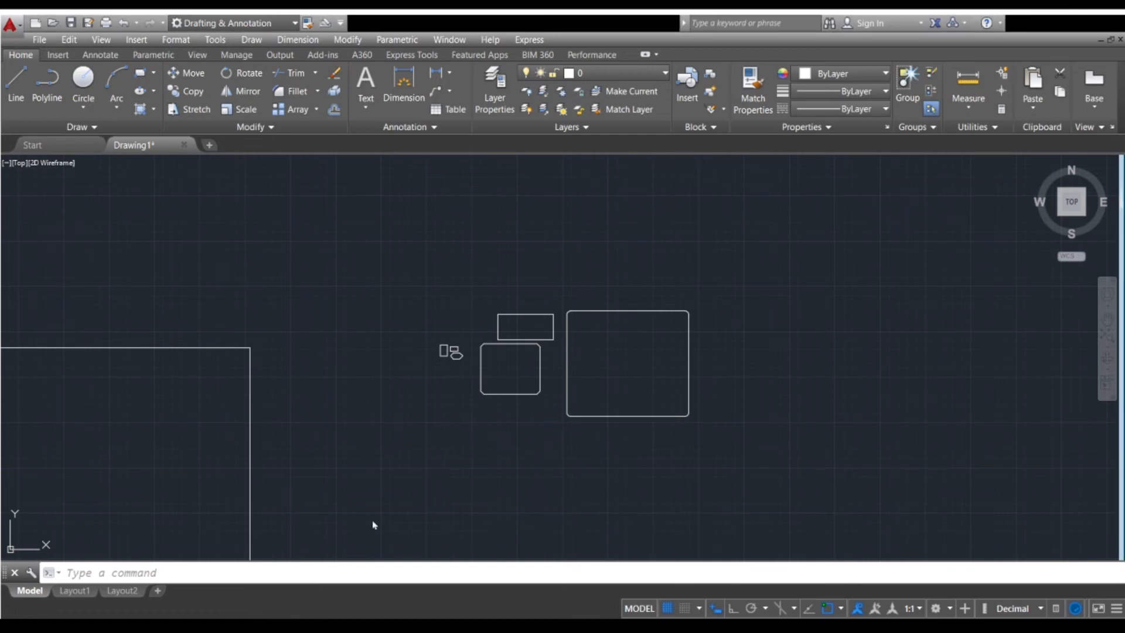
middle_drag(467, 415, 398, 480)
scroll(417, 440, down, 2)
middle_drag(491, 435, 415, 462)
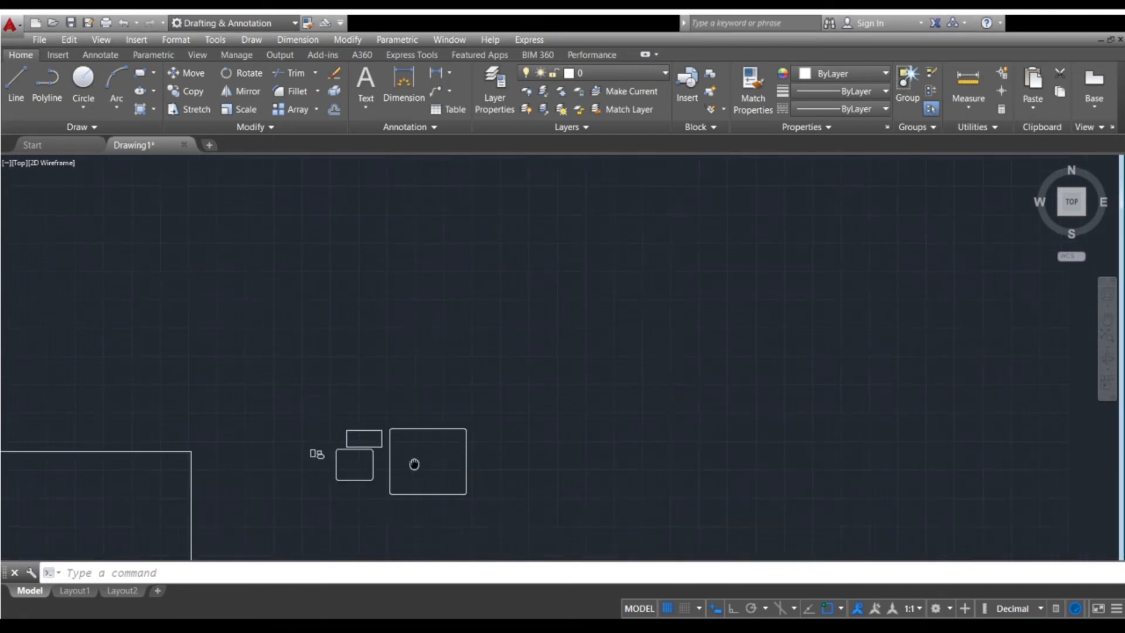
text(el)
key(Return)
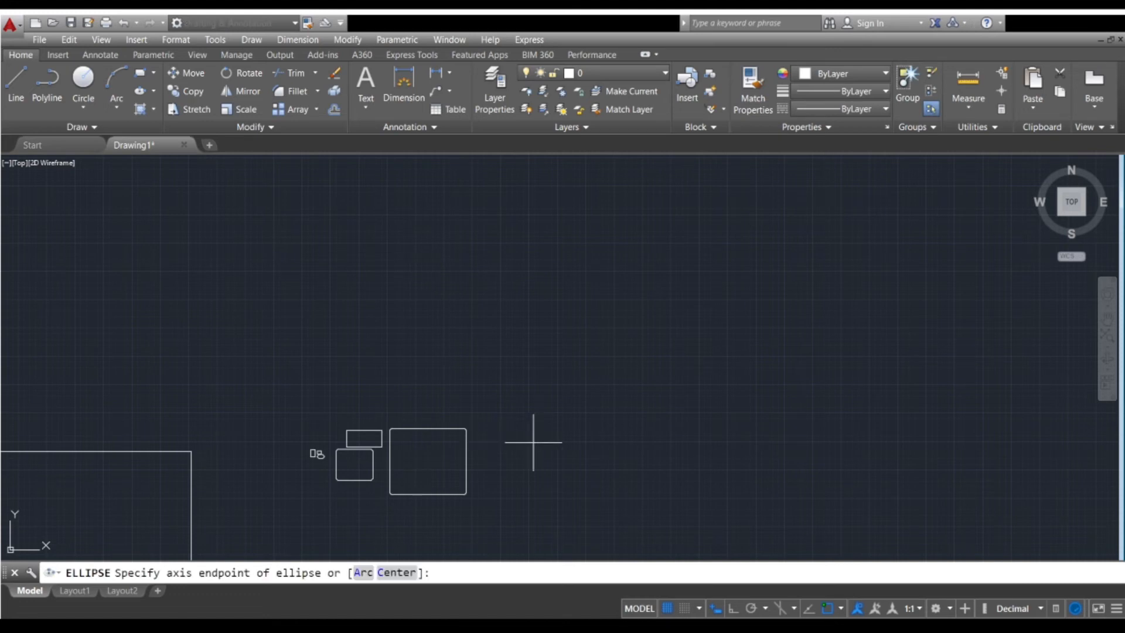
middle_drag(540, 448, 340, 459)
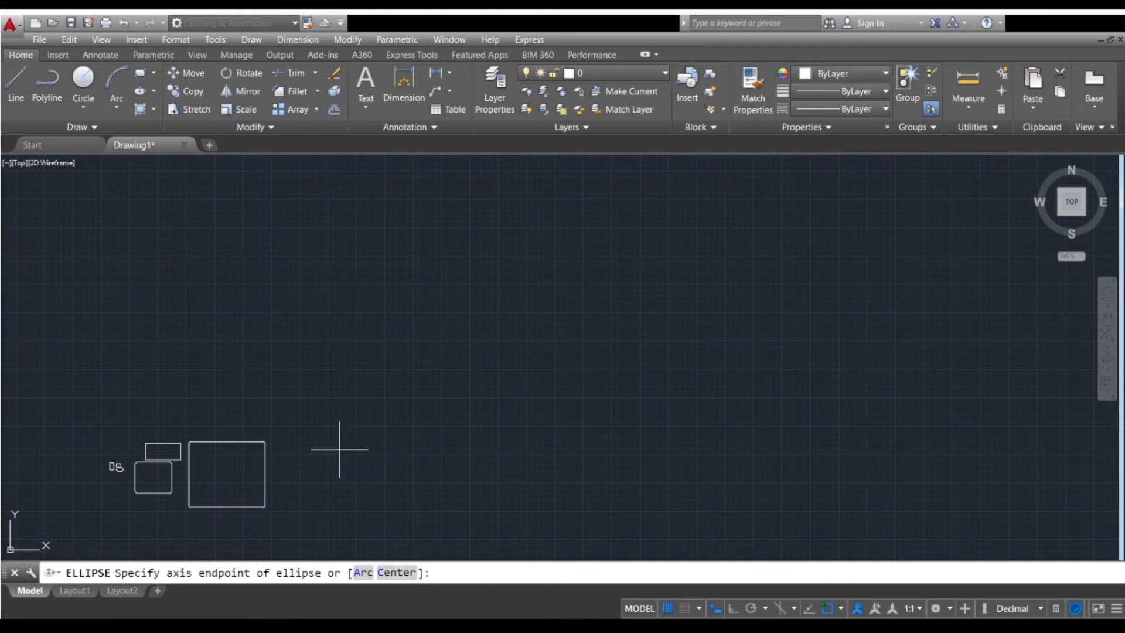
scroll(337, 444, up, 4)
scroll(337, 443, down, 4)
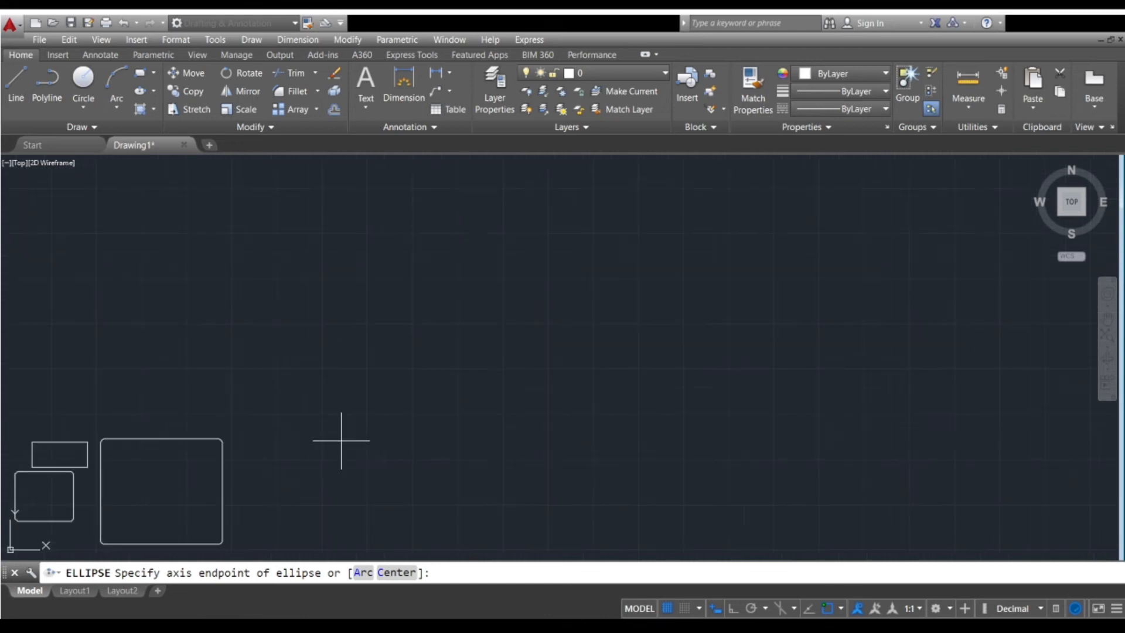
click(291, 427)
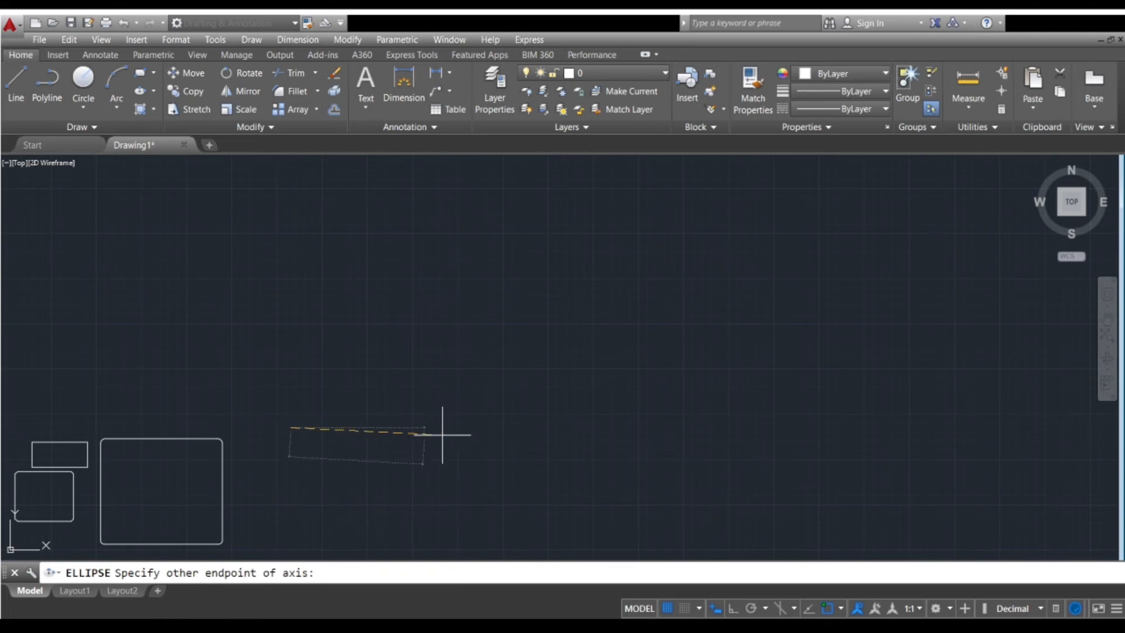
scroll(469, 434, up, 2)
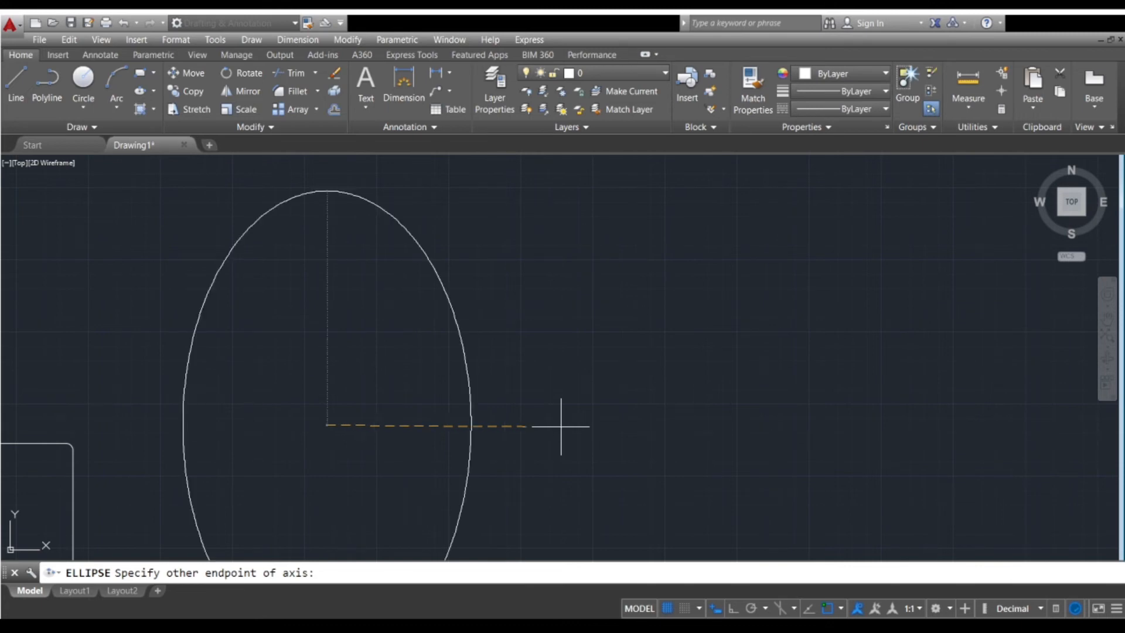
click(472, 426)
- Set the ellipse's minor-axis distance freehand to give a wide, flat shape
scroll(366, 419, up, 5)
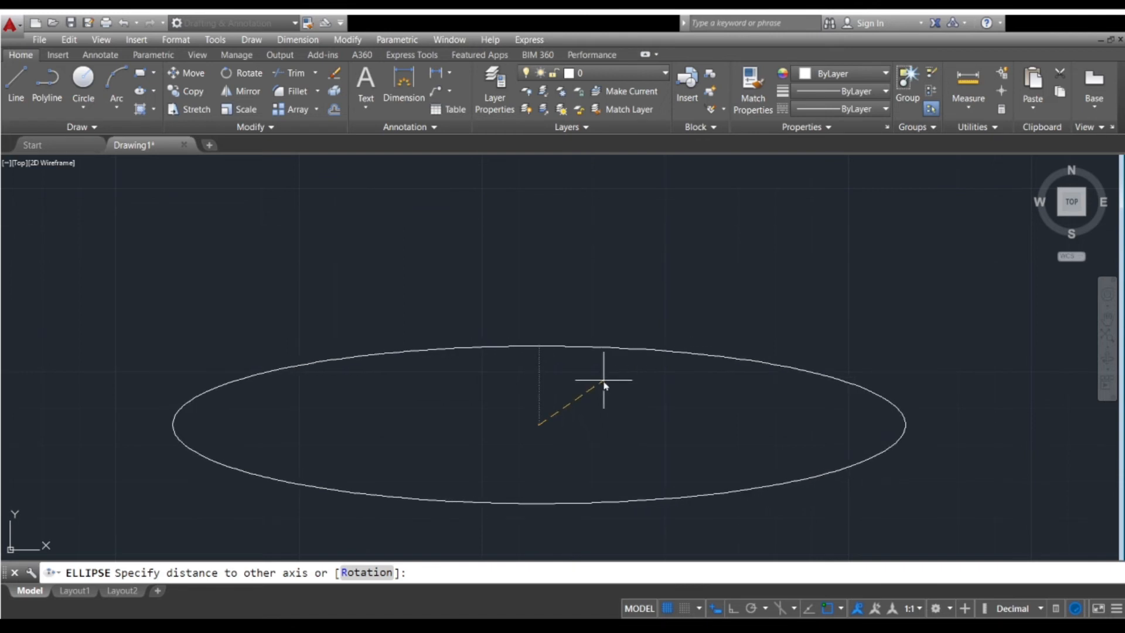
click(604, 381)
scroll(518, 387, down, 4)
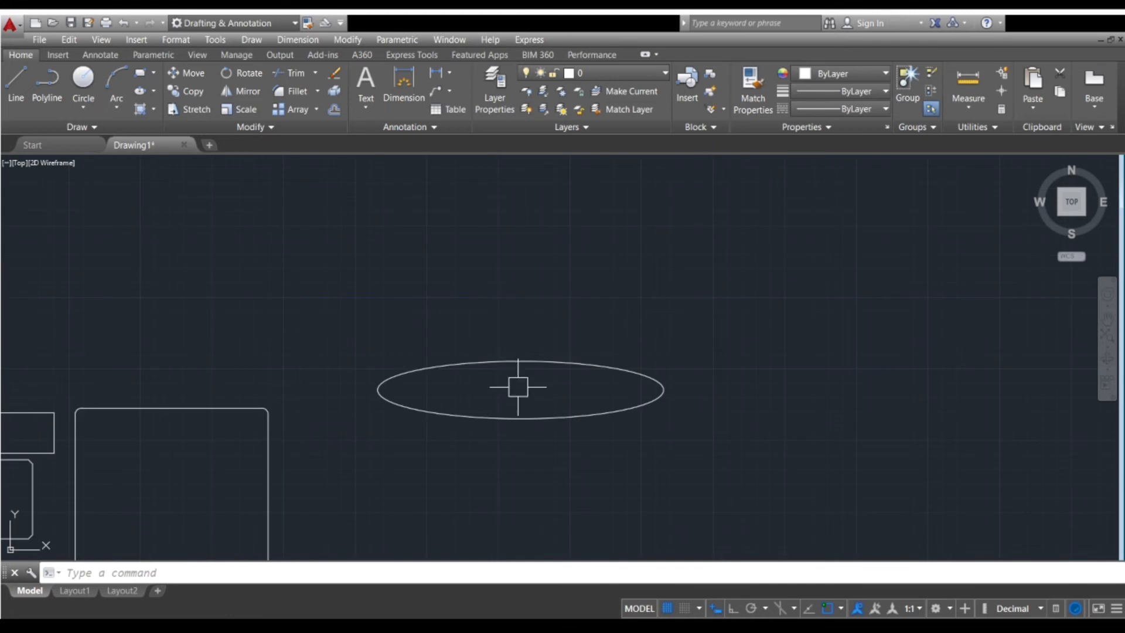
- Draw a horizontal line through the ellipse joining its left and right extremes
scroll(506, 429, up, 2)
text(l)
key(Return)
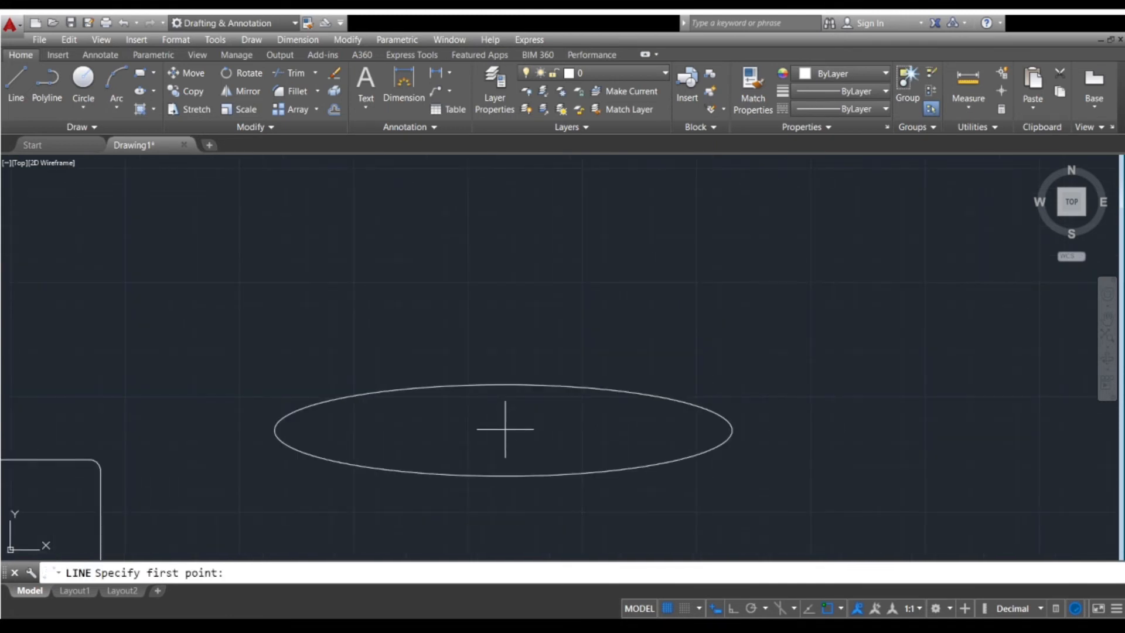
click(275, 430)
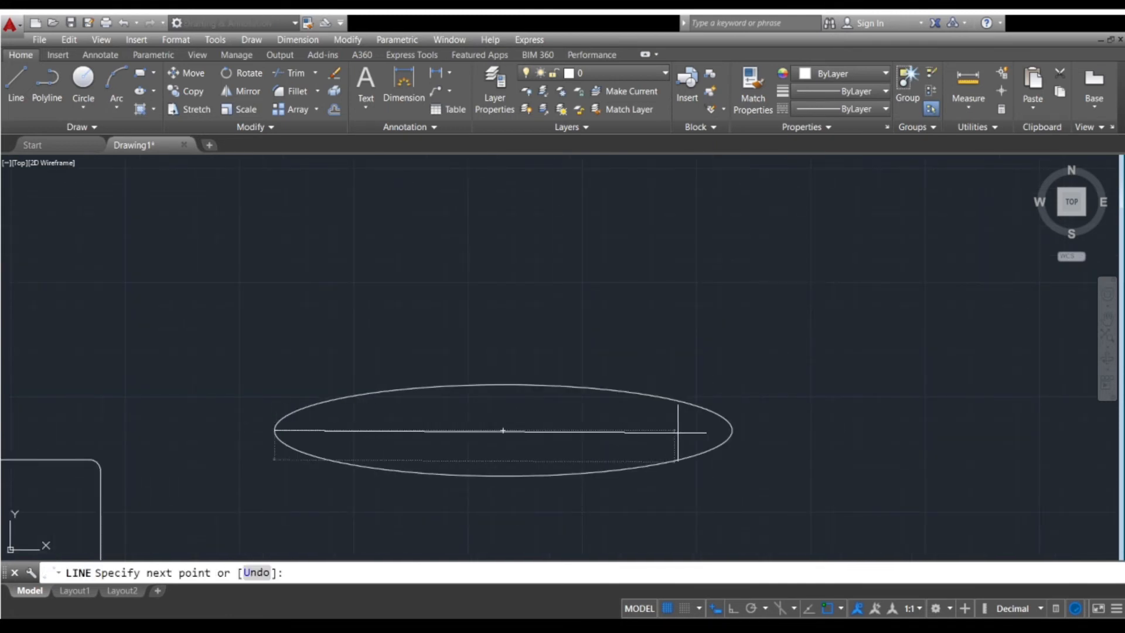
click(731, 431)
key(Escape)
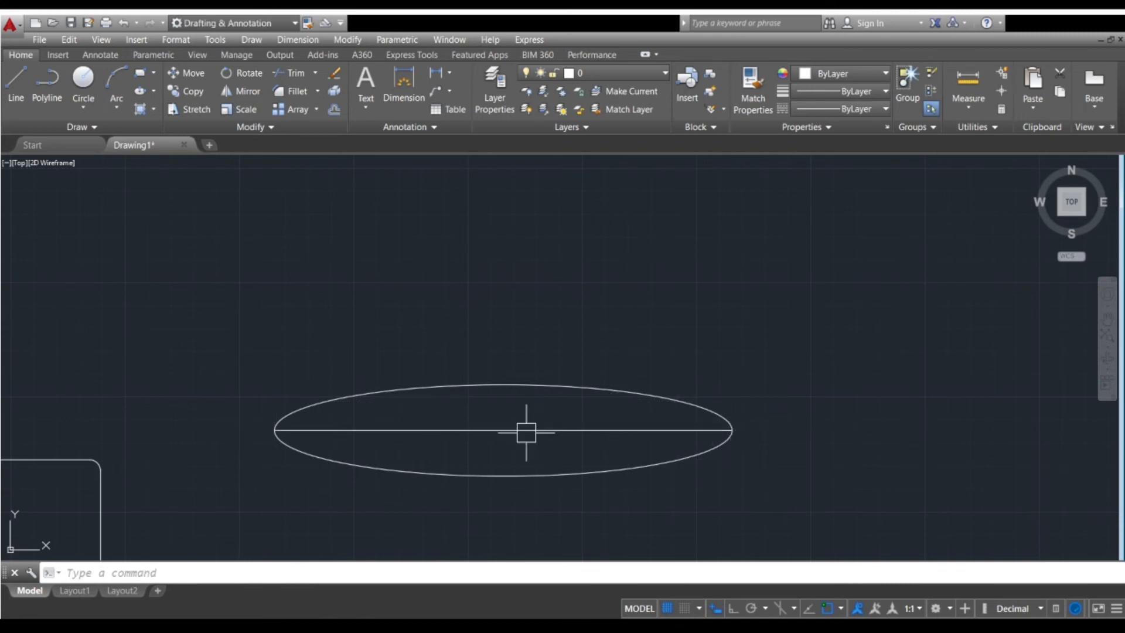
- Highlight the horizontal line and examine it as the ellipse's full major axis
click(527, 430)
scroll(547, 424, up, 4)
scroll(547, 430, down, 2)
middle_drag(547, 430, 550, 439)
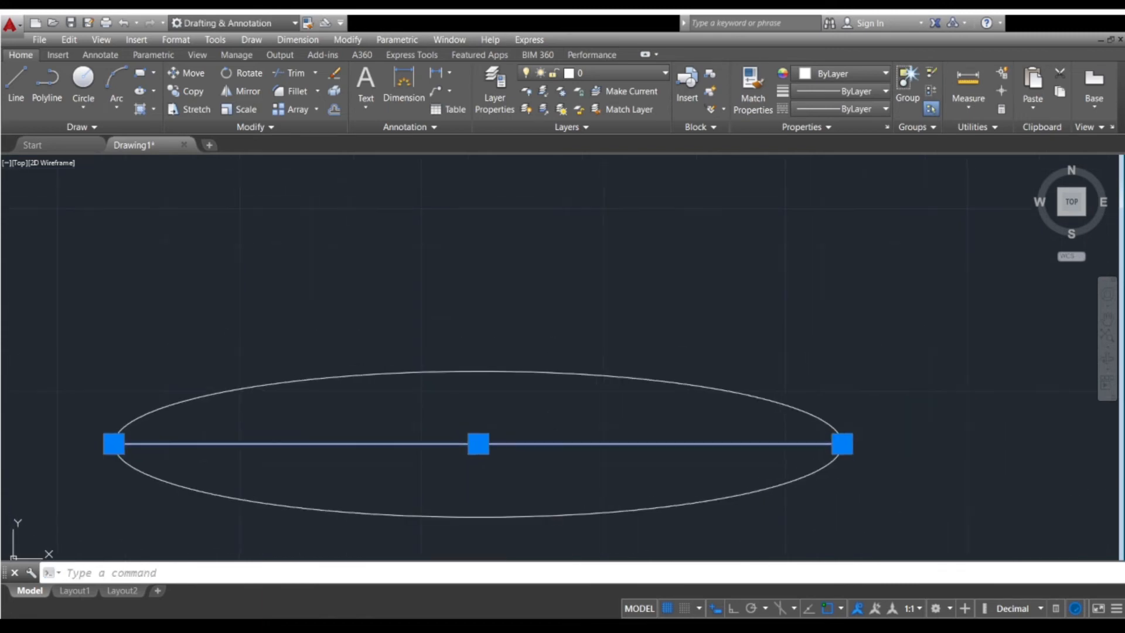
- Draw a vertical line from the horizontal line's midpoint to the ellipse's upper quadrant
text(l)
key(Return)
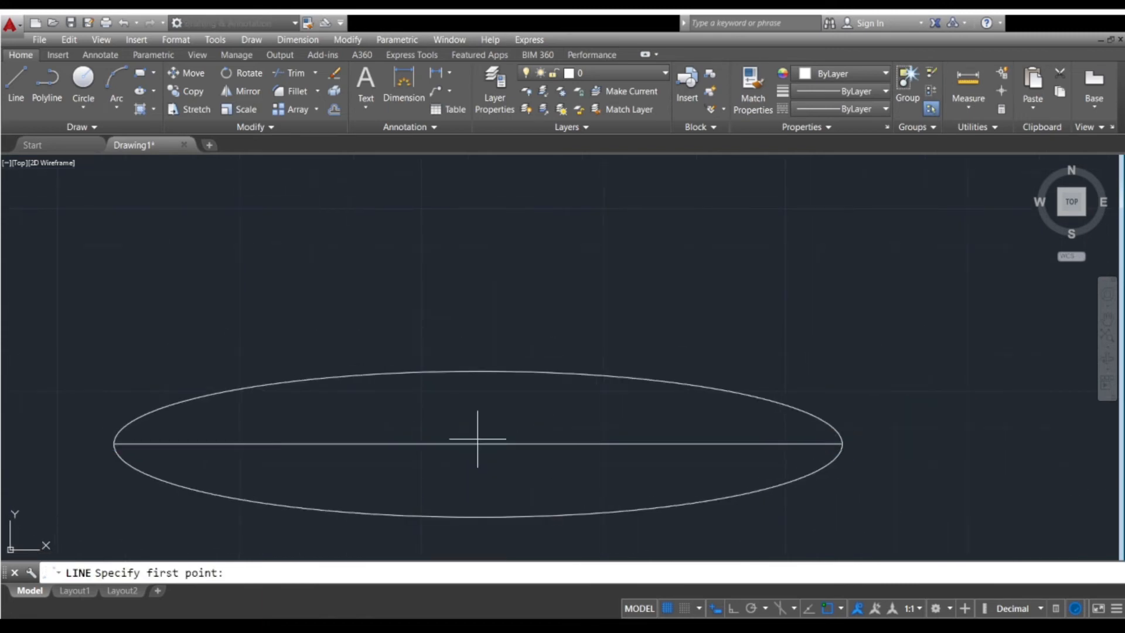
click(478, 444)
click(482, 366)
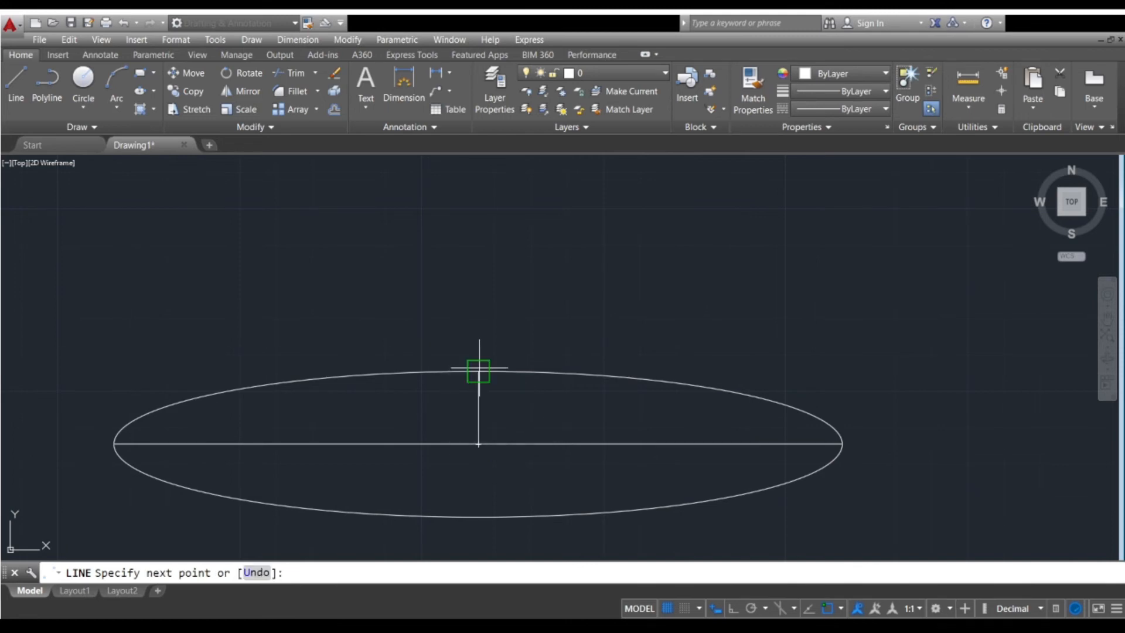
key(Escape)
- Highlight the short vertical line and examine it up close as half of the ellipse's minor axis
scroll(482, 404, up, 2)
click(497, 406)
click(428, 407)
scroll(463, 405, down, 3)
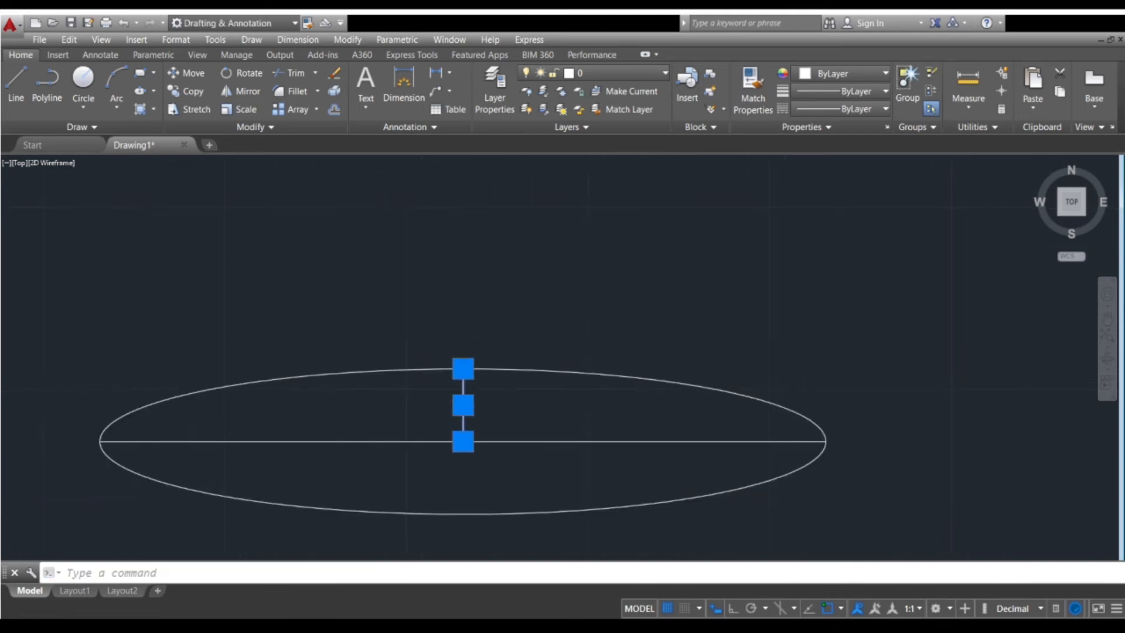
scroll(503, 399, up, 5)
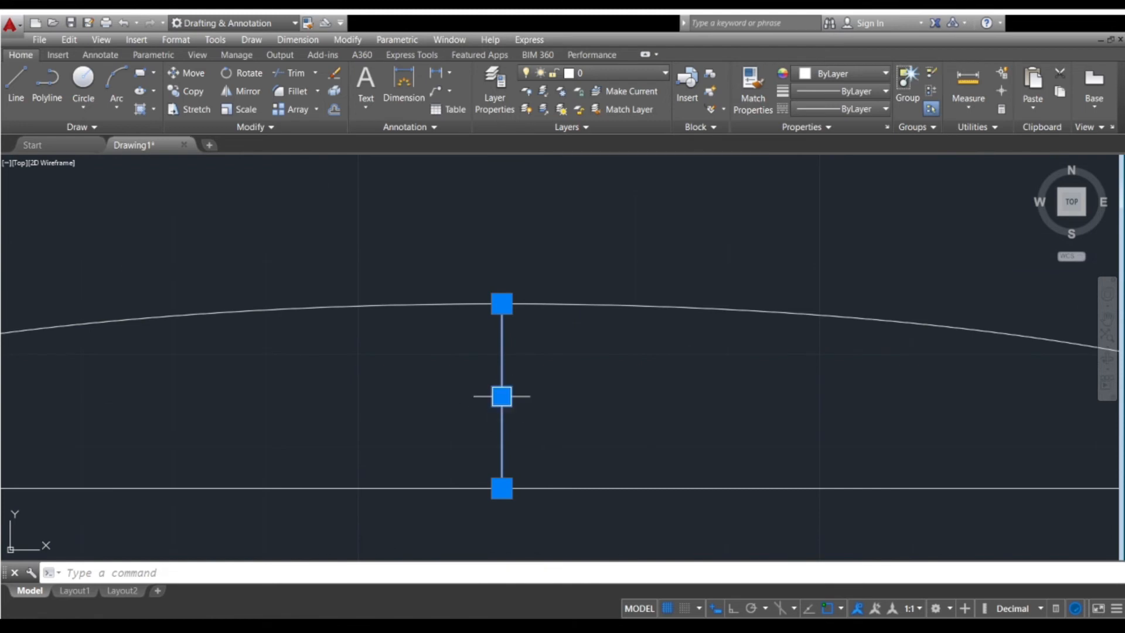
middle_drag(575, 414, 533, 429)
scroll(536, 428, down, 3)
scroll(536, 432, up, 4)
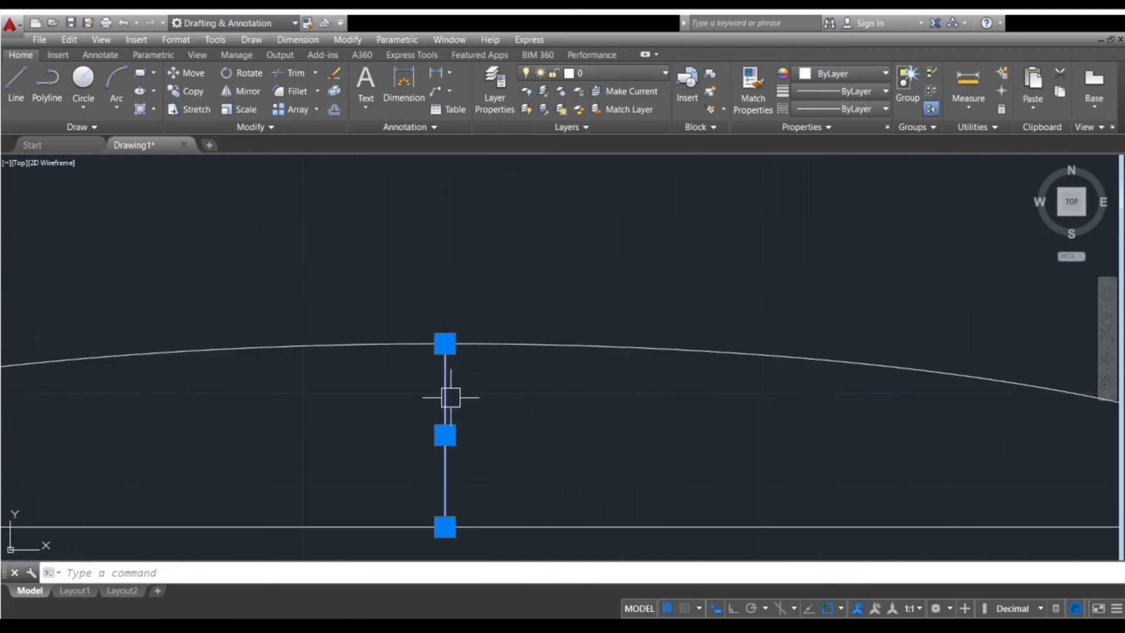
scroll(469, 404, down, 3)
- Compare the horizontal and vertical axis lines with the ellipse outline by highlighting them, and clear the selection
click(536, 448)
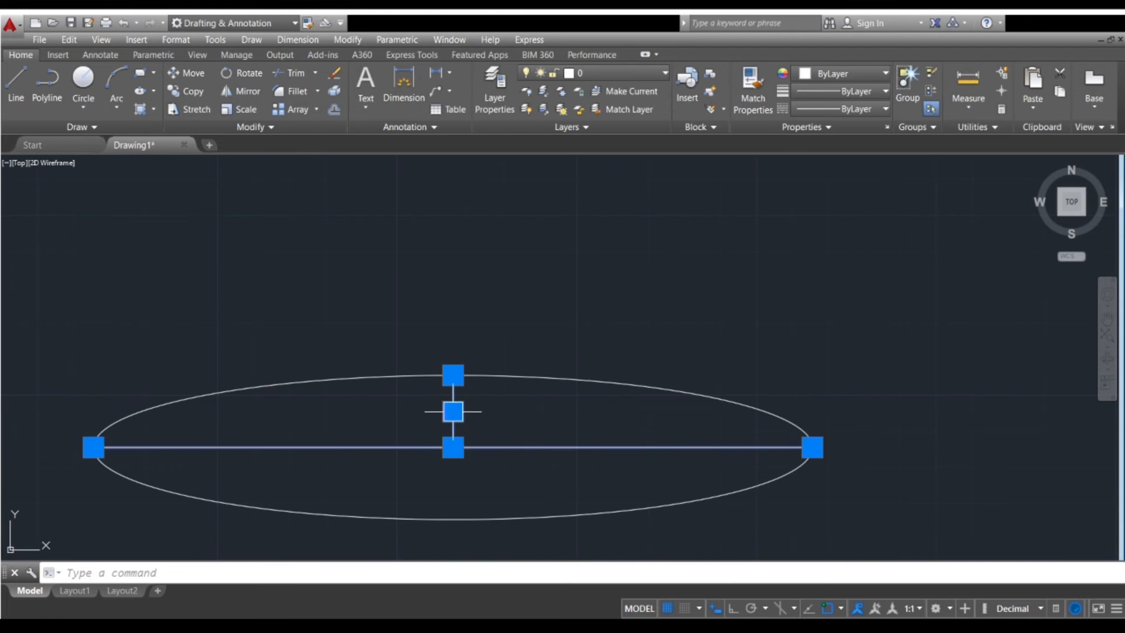
scroll(452, 407, up, 4)
key(Escape)
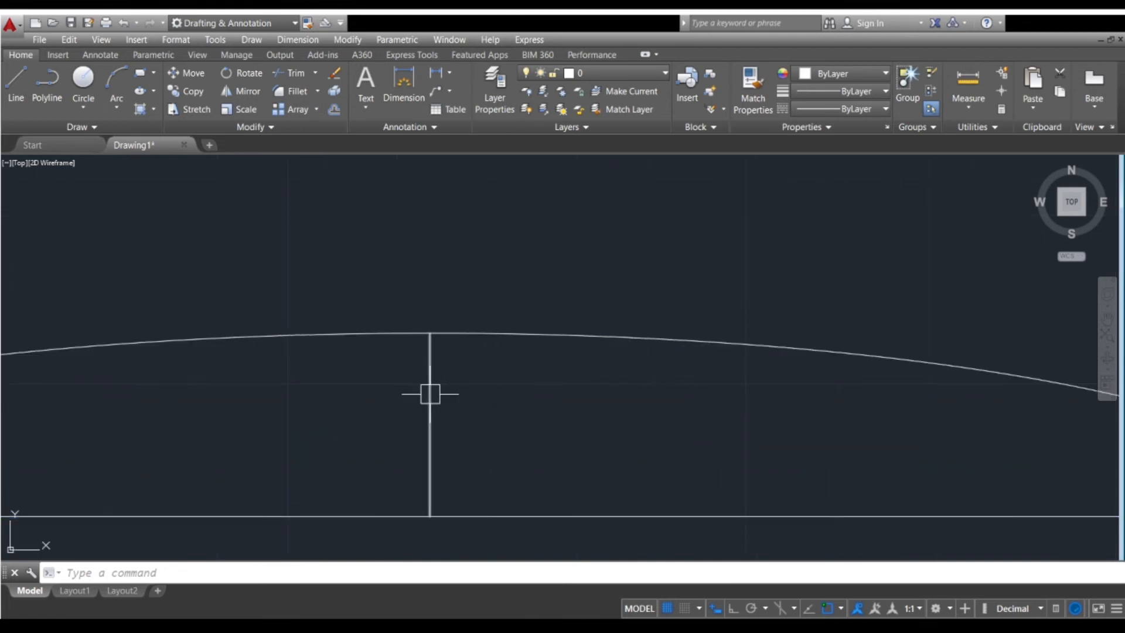
click(431, 394)
scroll(497, 396, down, 3)
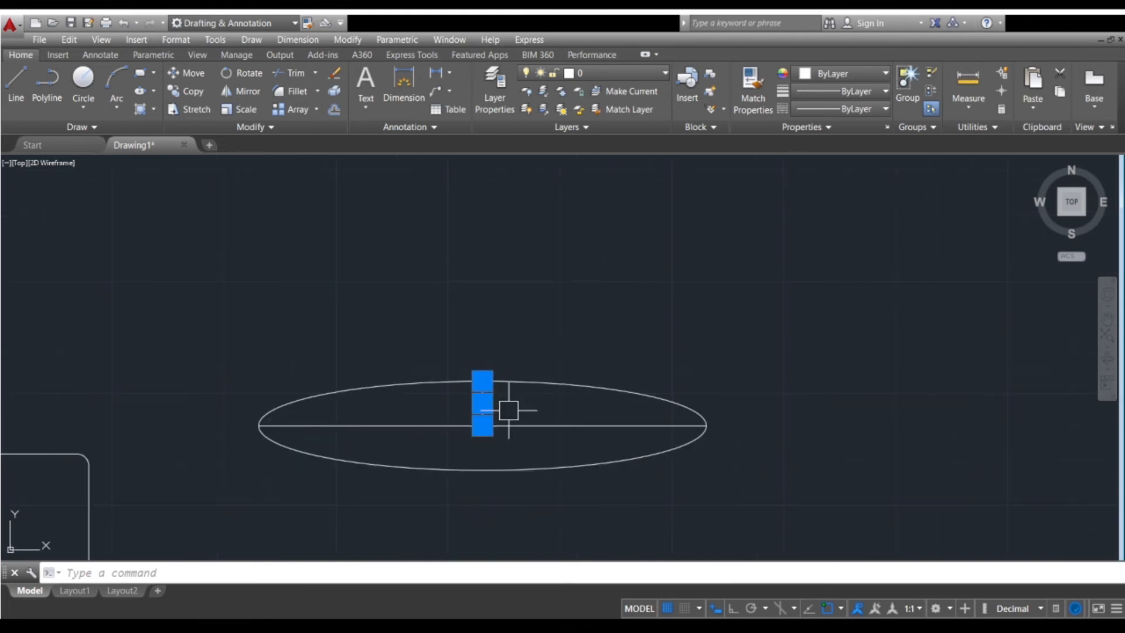
click(509, 410)
click(457, 467)
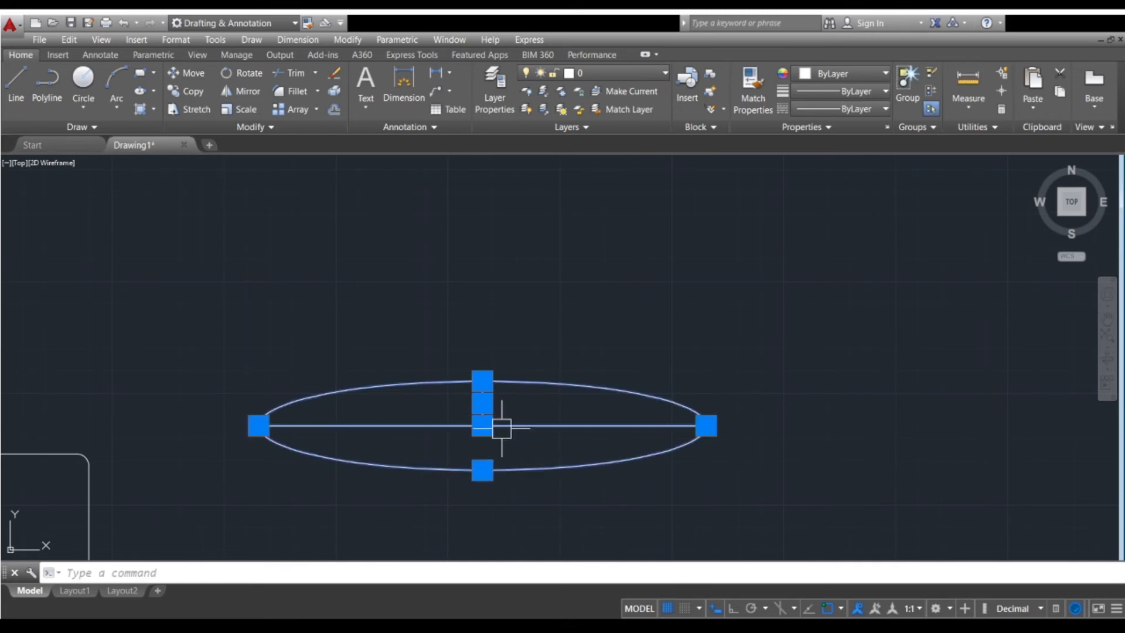
key(Escape)
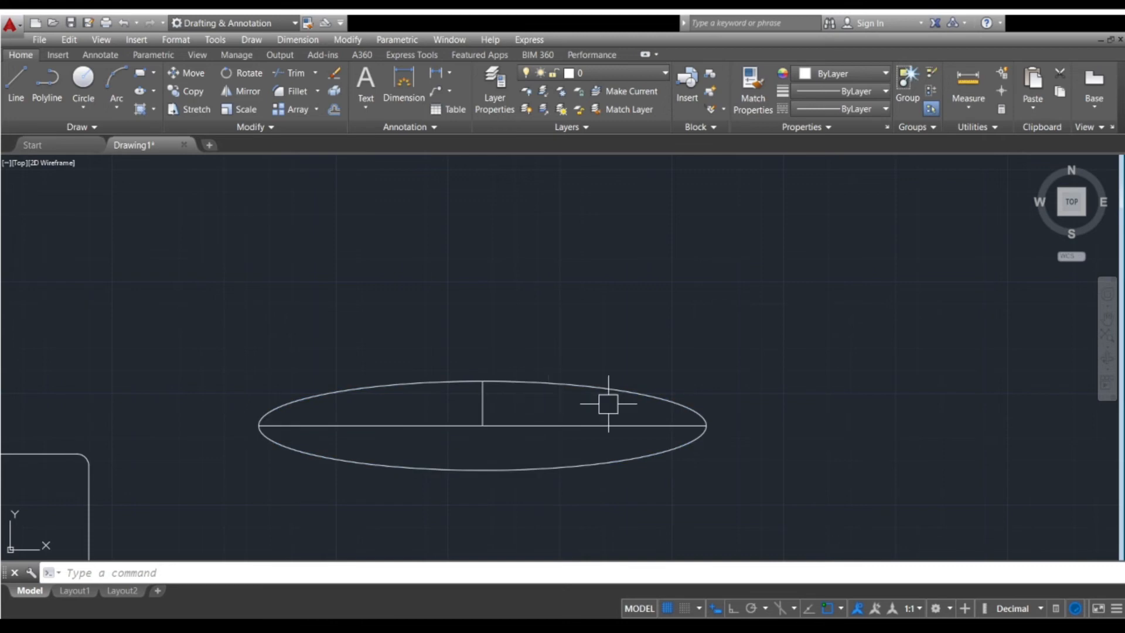
- Draw a wavy, open freeform spline above and to the right of the ellipse, curving back around its starting point
mouse_move(606, 470)
middle_down()
mouse_move(535, 422)
mouse_move(485, 450)
middle_up()
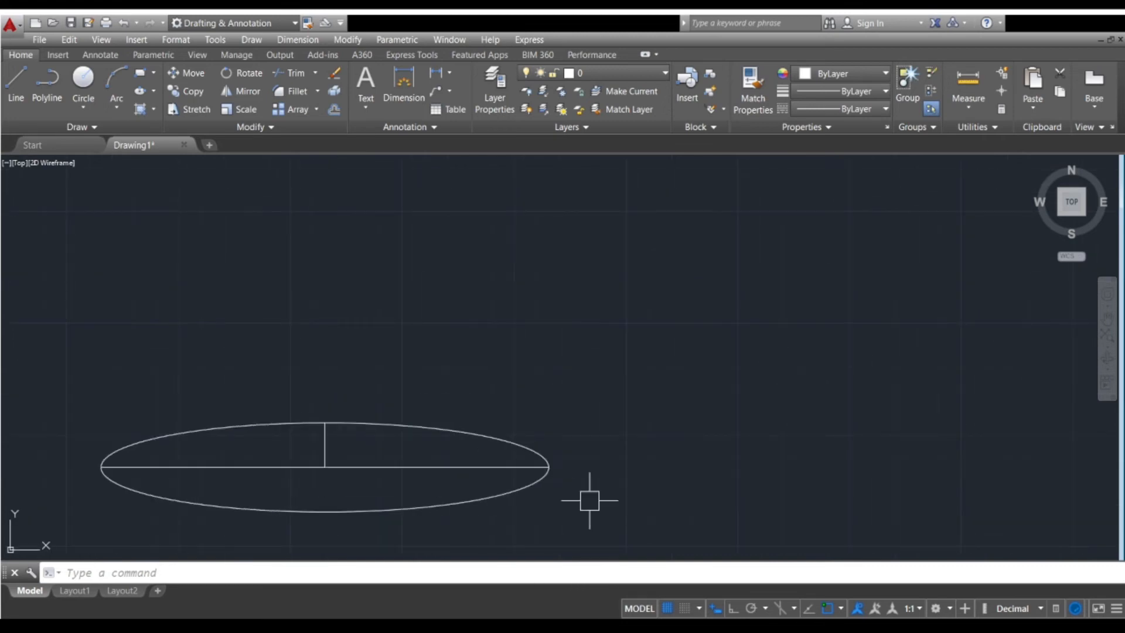
middle_drag(590, 502, 452, 528)
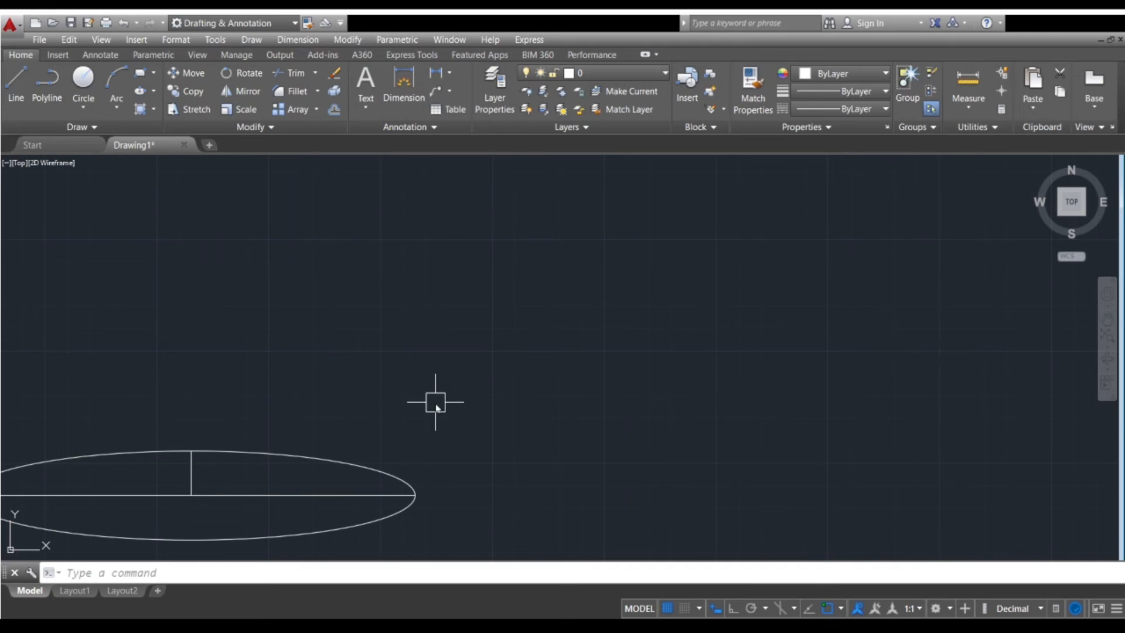
text(spline)
key(Return)
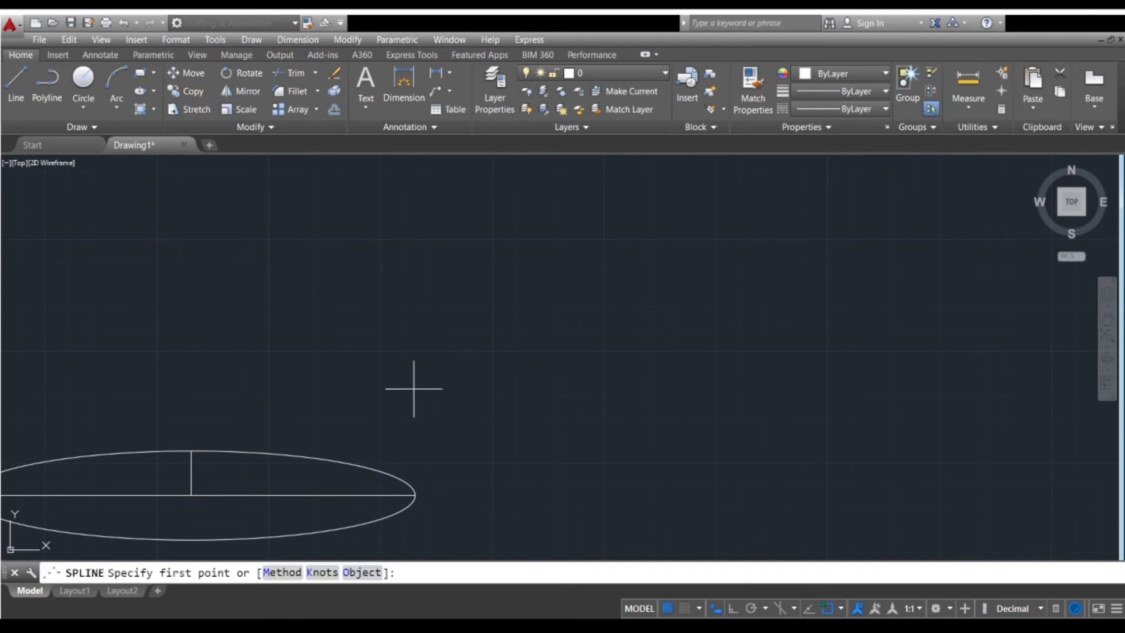
click(397, 351)
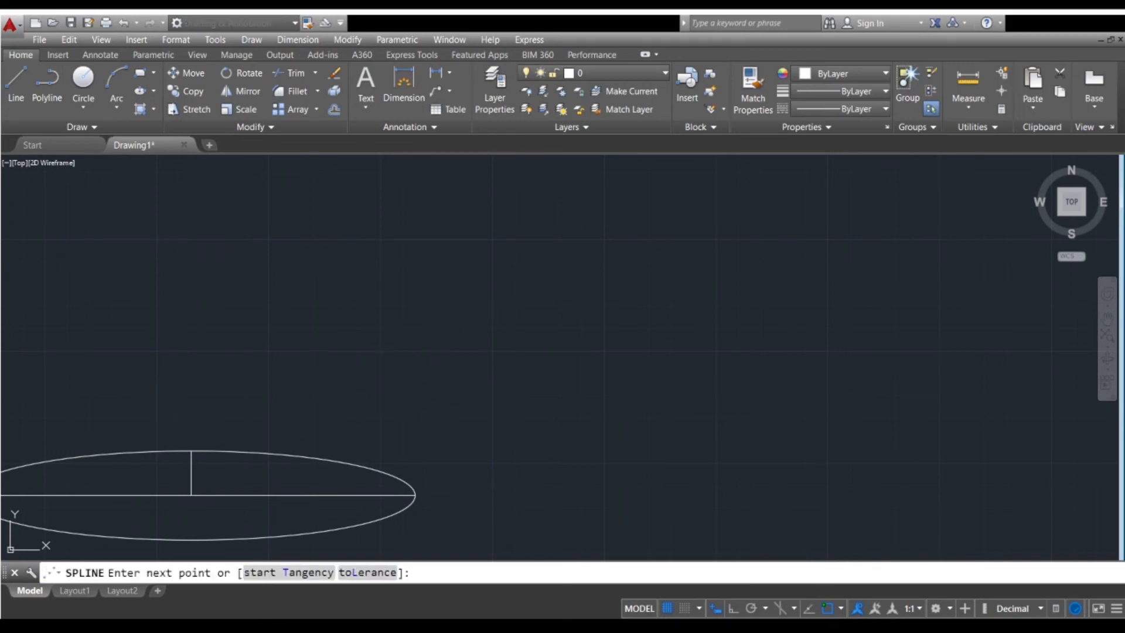
click(480, 304)
click(574, 371)
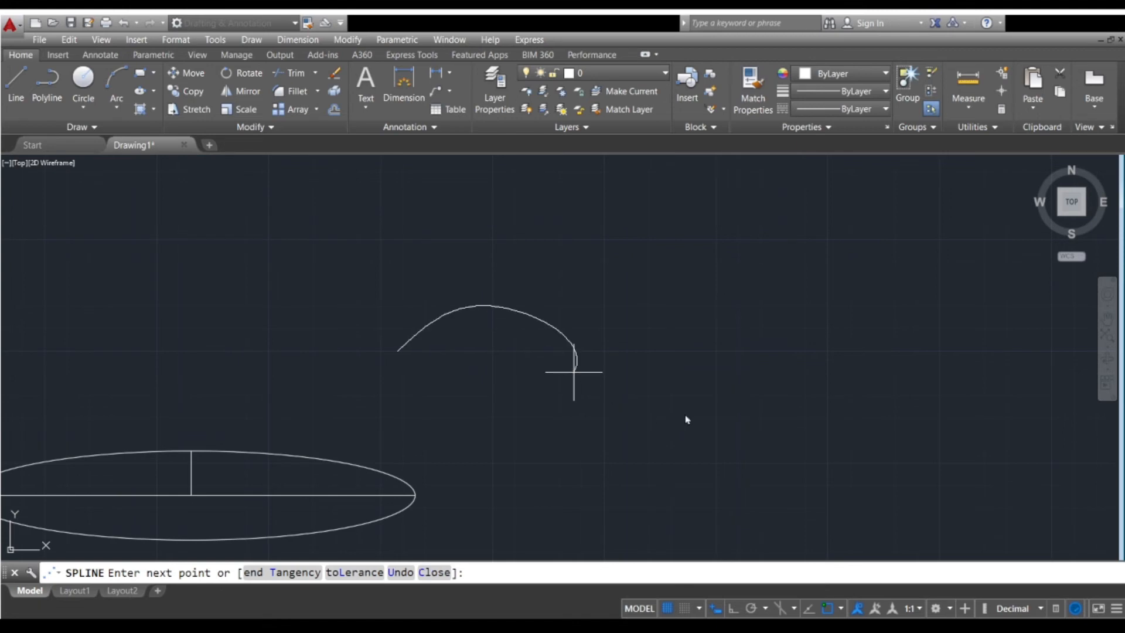
click(681, 443)
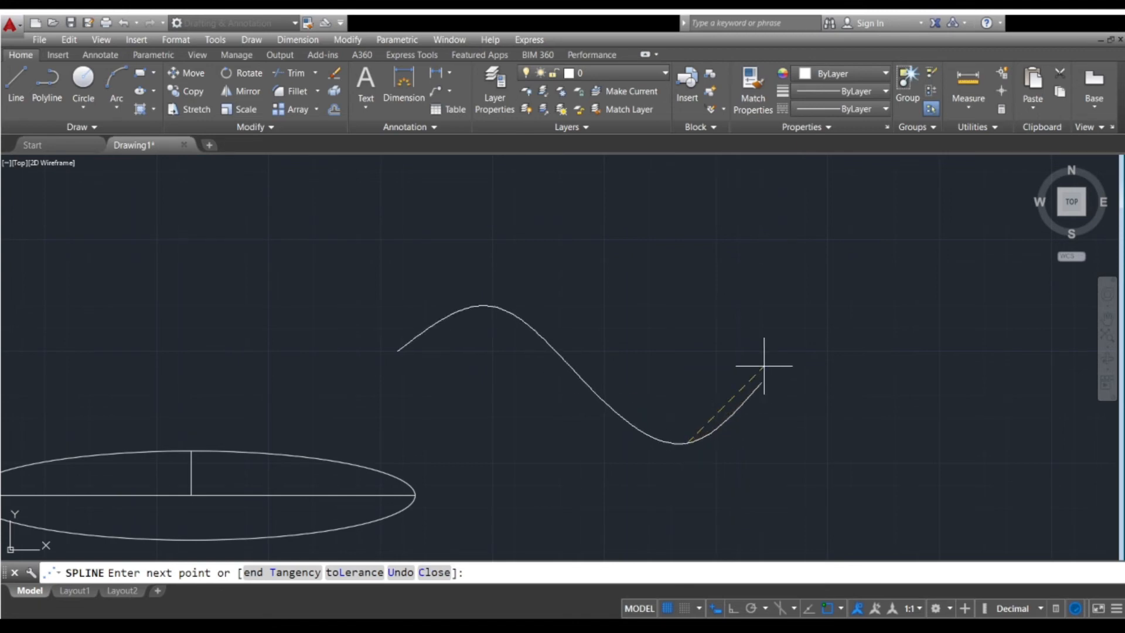
click(851, 264)
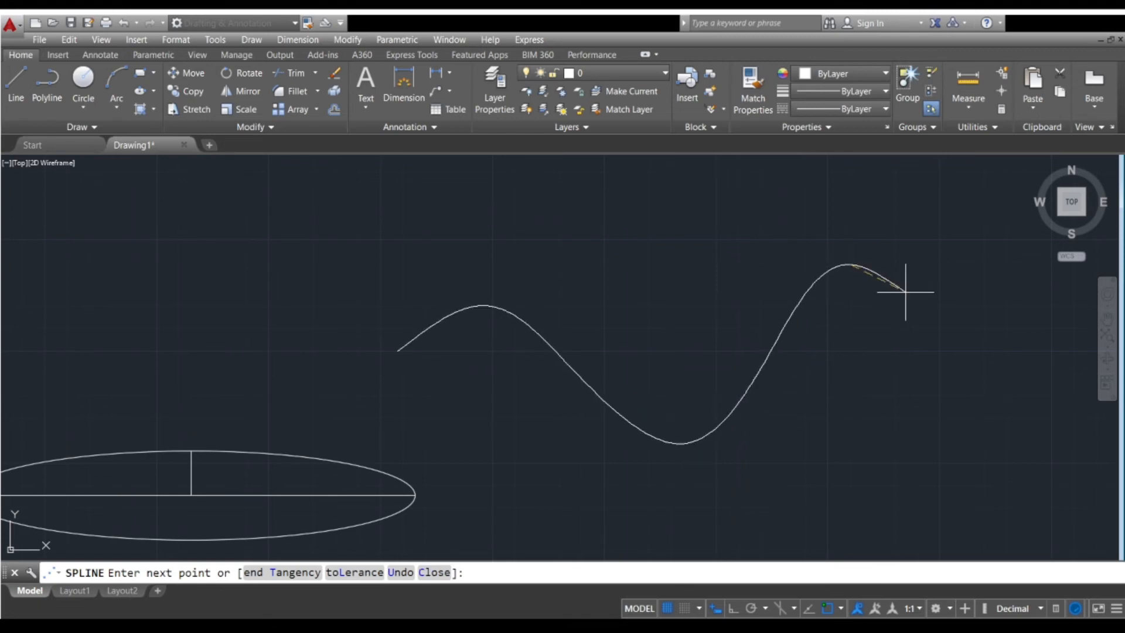
click(921, 310)
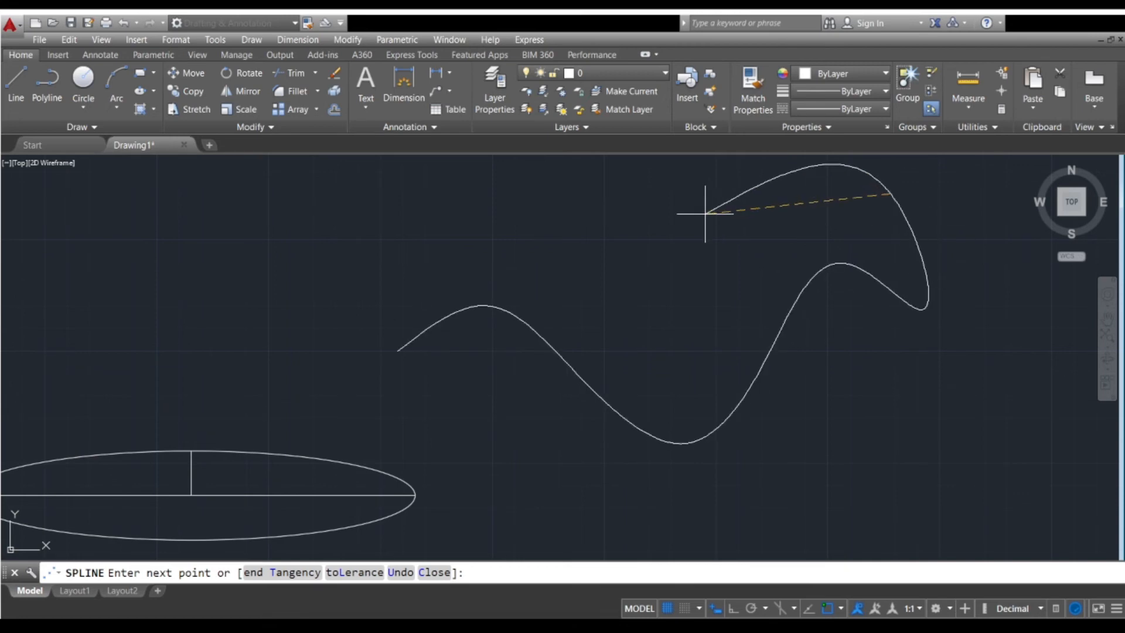
click(679, 216)
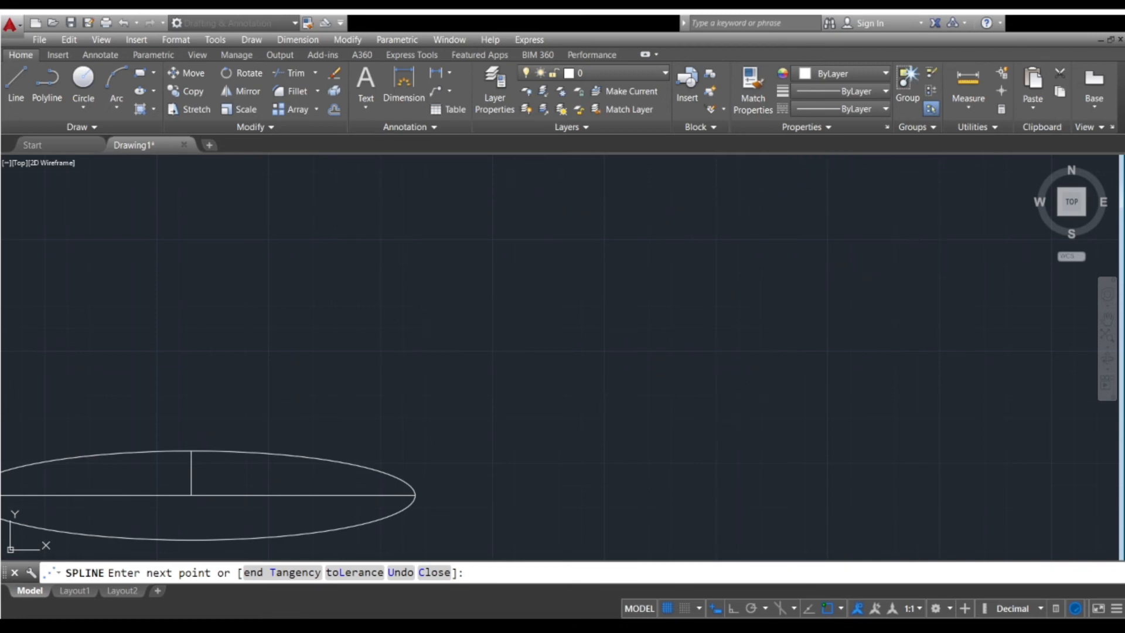
click(330, 369)
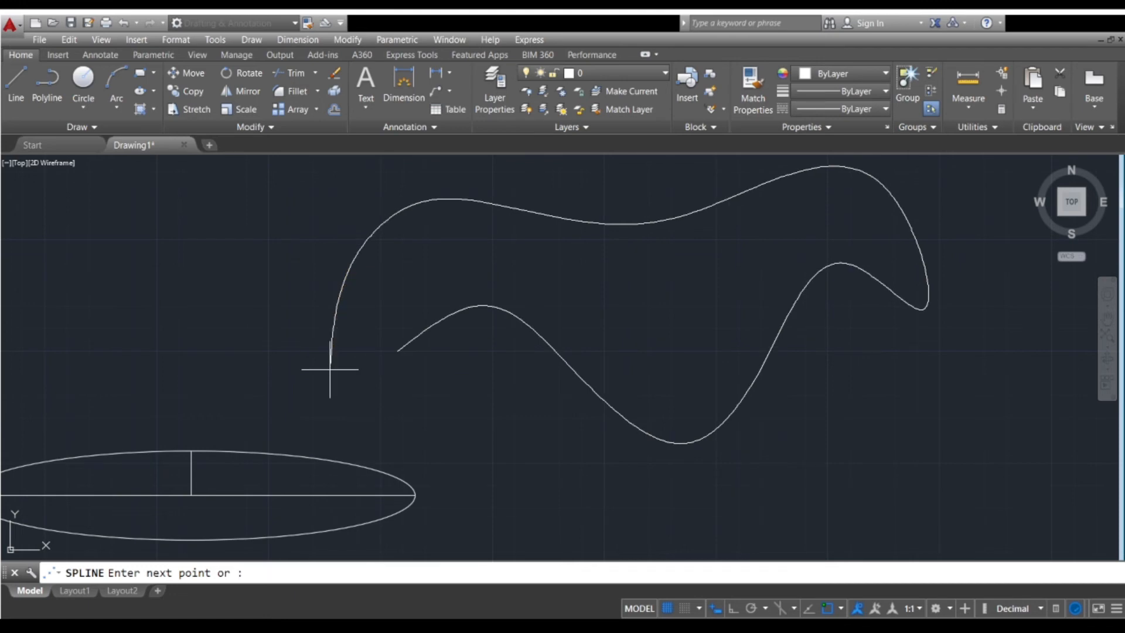
click(467, 432)
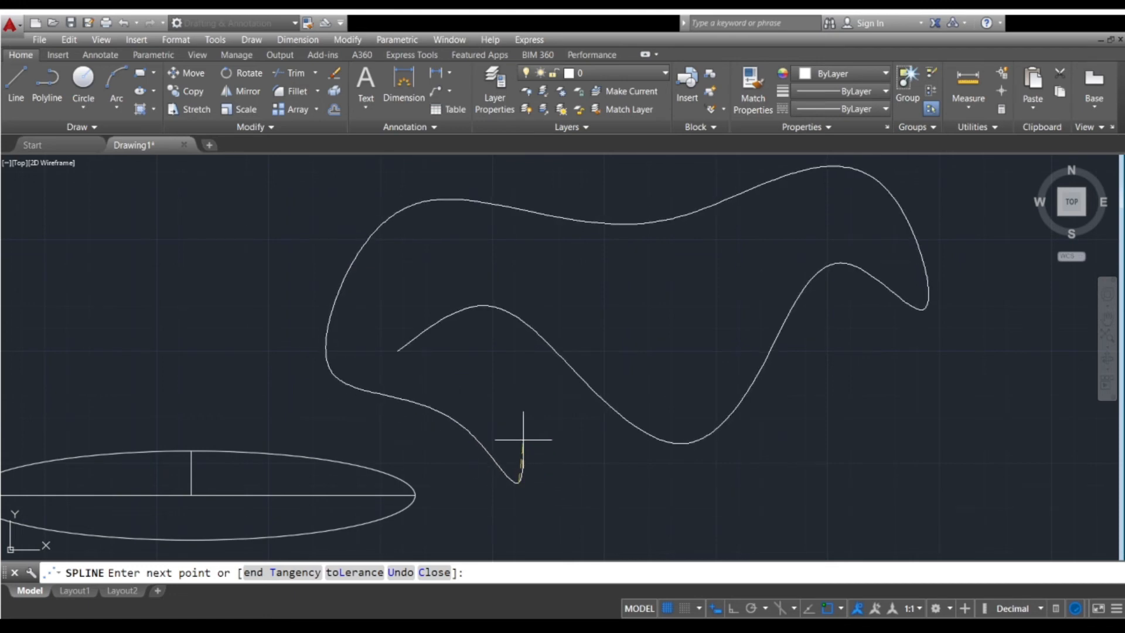
key(Return)
- Create four solid donuts with an inside diameter of 10 in the empty area below the spline's right end
scroll(563, 422, down, 7)
middle_drag(352, 427, 338, 465)
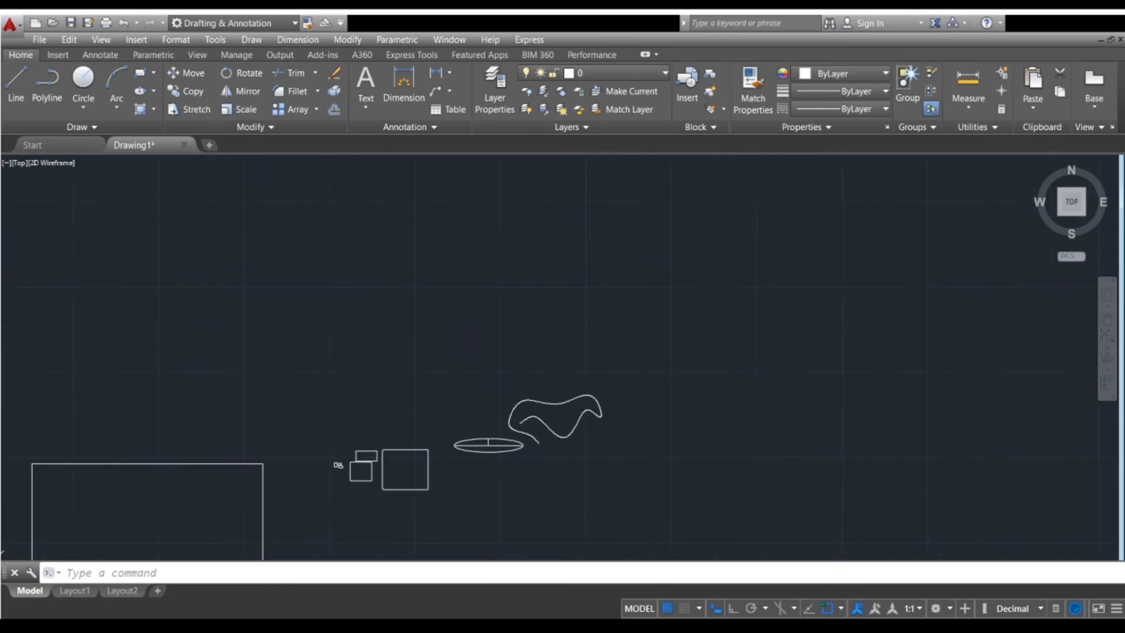
scroll(565, 448, up, 5)
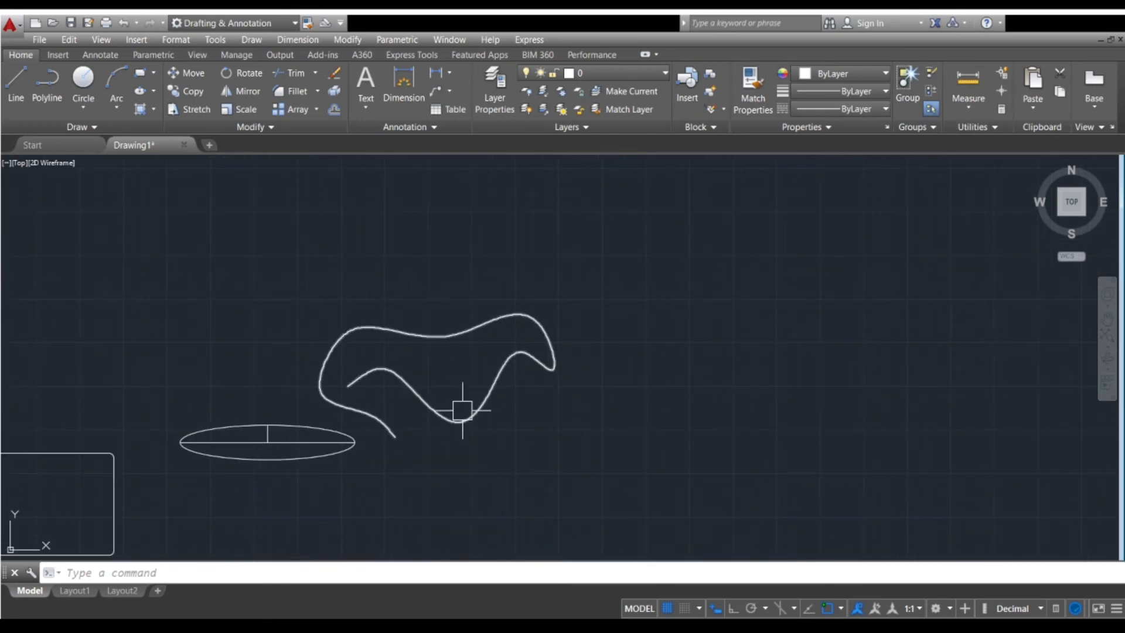
middle_drag(463, 311, 463, 303)
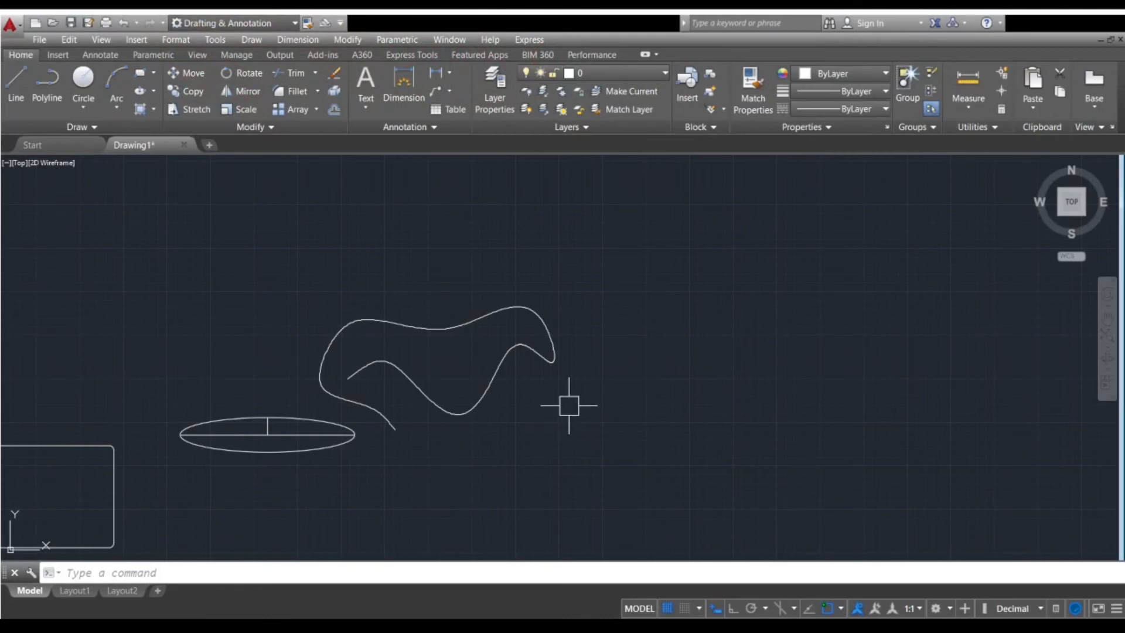
text(do)
key(Return)
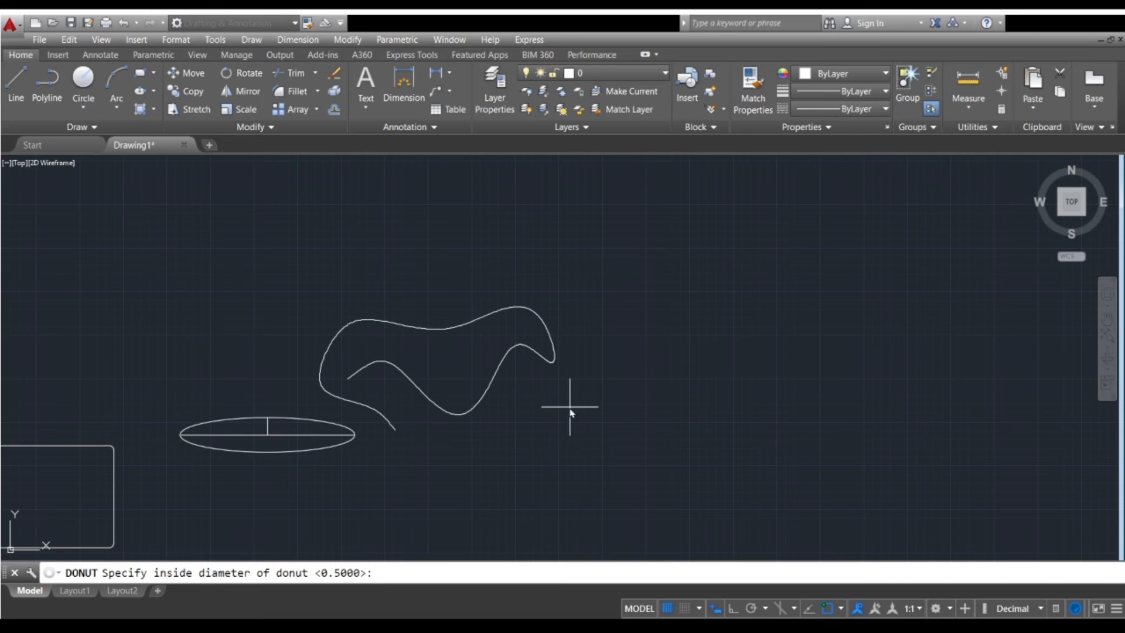
key(Return)
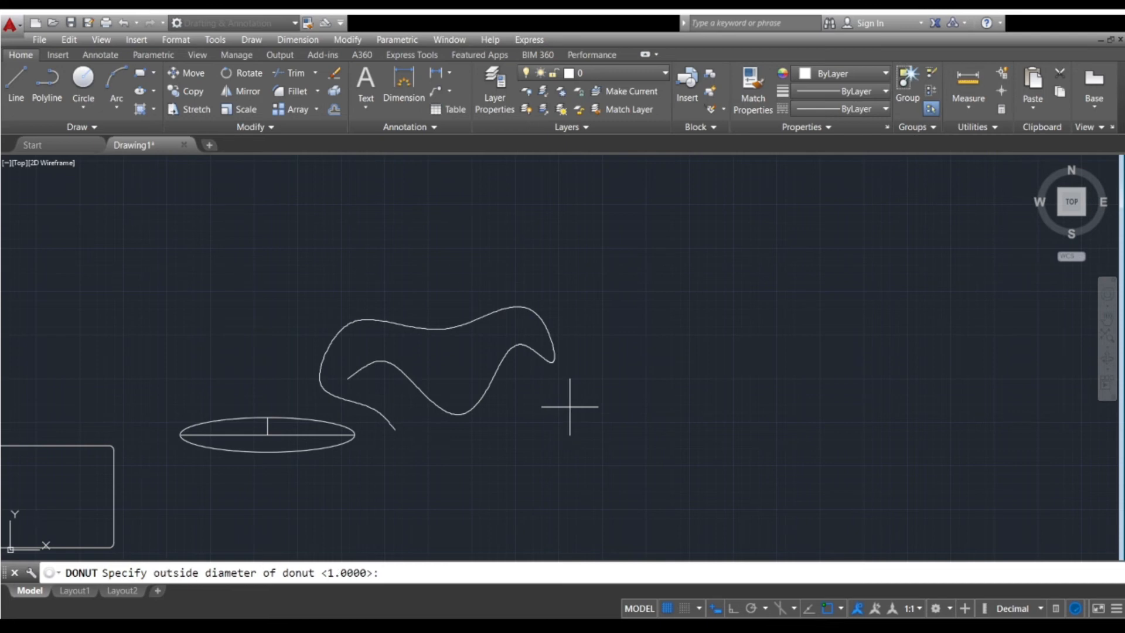
key(Return)
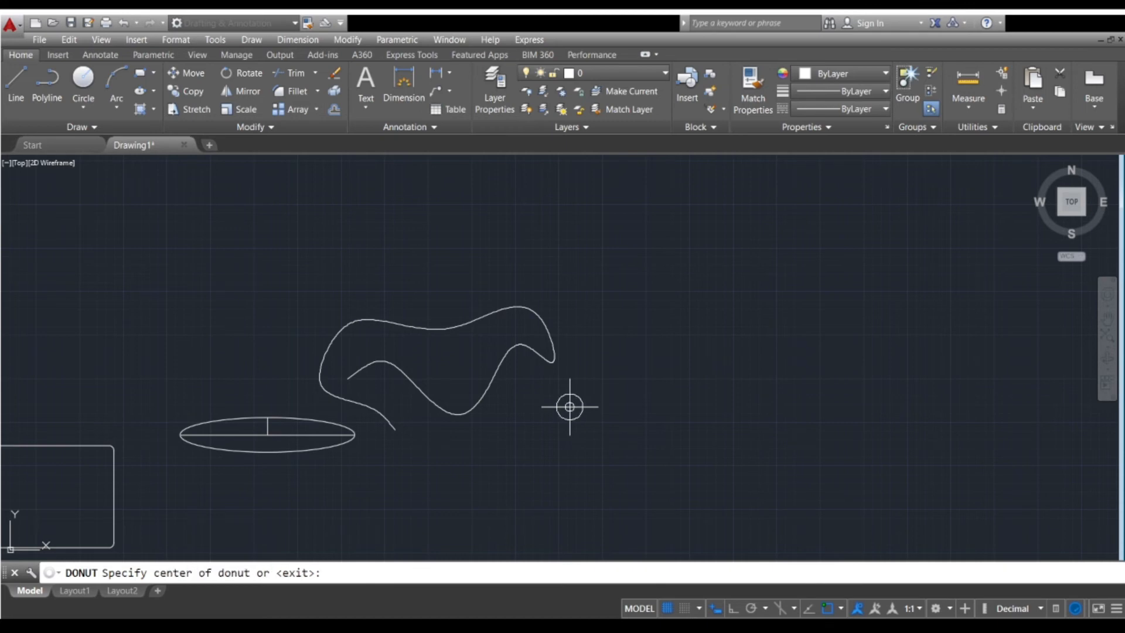
scroll(570, 406, up, 5)
click(570, 405)
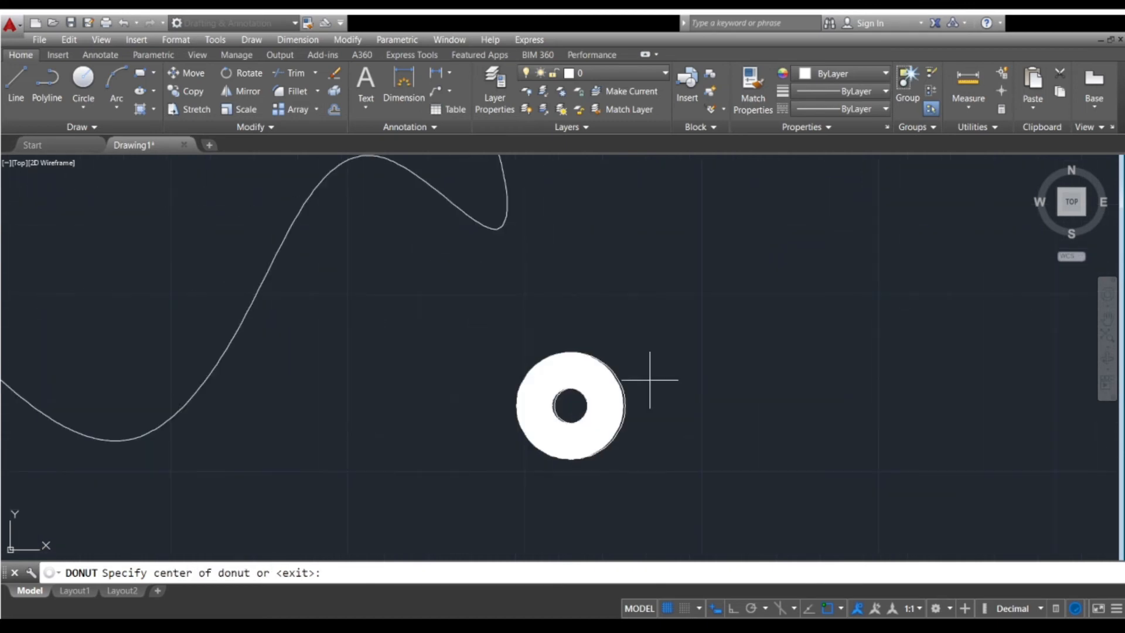
click(744, 372)
scroll(743, 372, down, 4)
click(601, 412)
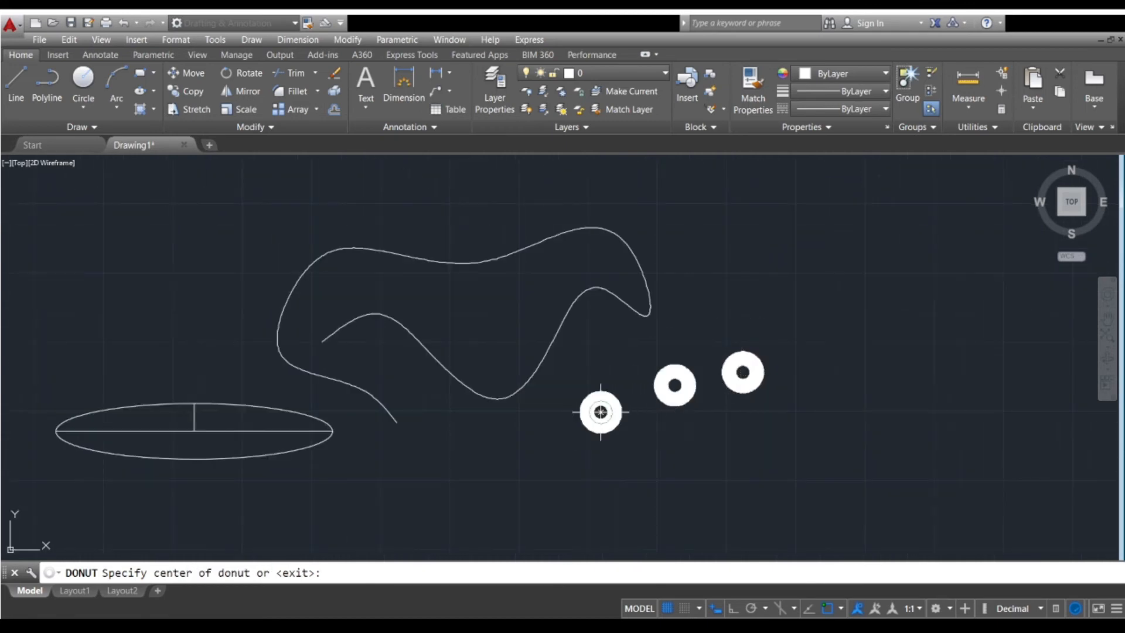
click(633, 463)
scroll(680, 461, up, 4)
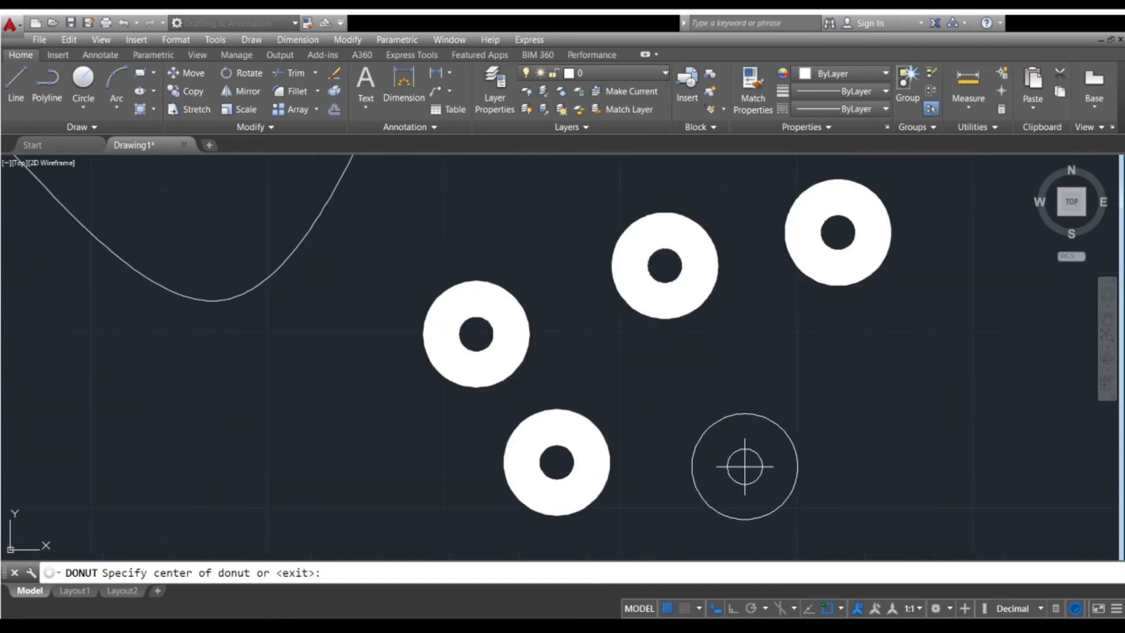
- Place six more solid donuts of the same size scattered around the first four, and finish the Donut command
click(745, 467)
middle_drag(856, 435, 530, 421)
click(585, 387)
scroll(586, 387, down, 4)
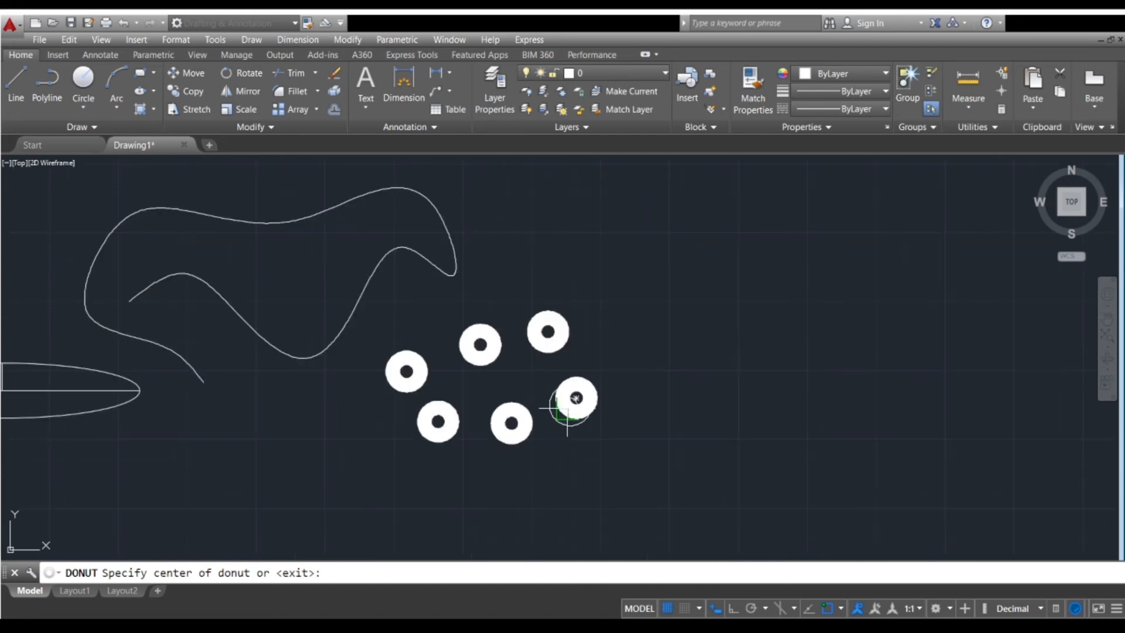
click(618, 342)
click(657, 409)
scroll(545, 451, up, 4)
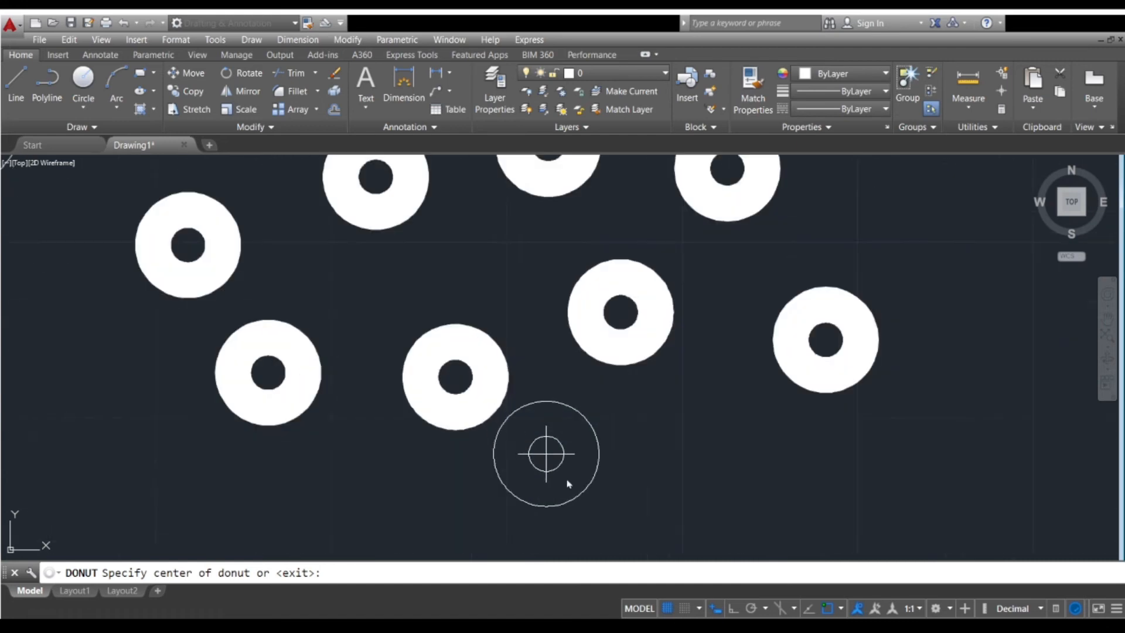
click(575, 479)
middle_drag(670, 455, 731, 385)
click(445, 454)
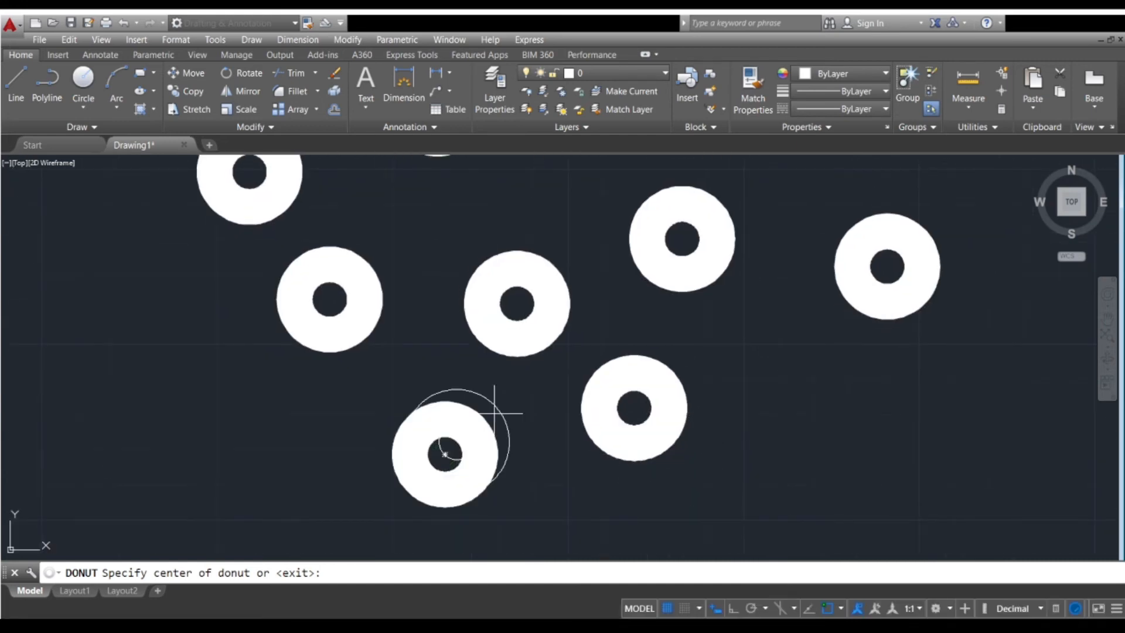
key(Return)
scroll(503, 402, down, 4)
mouse_move(508, 422)
middle_down()
mouse_move(619, 426)
mouse_move(472, 440)
middle_up()
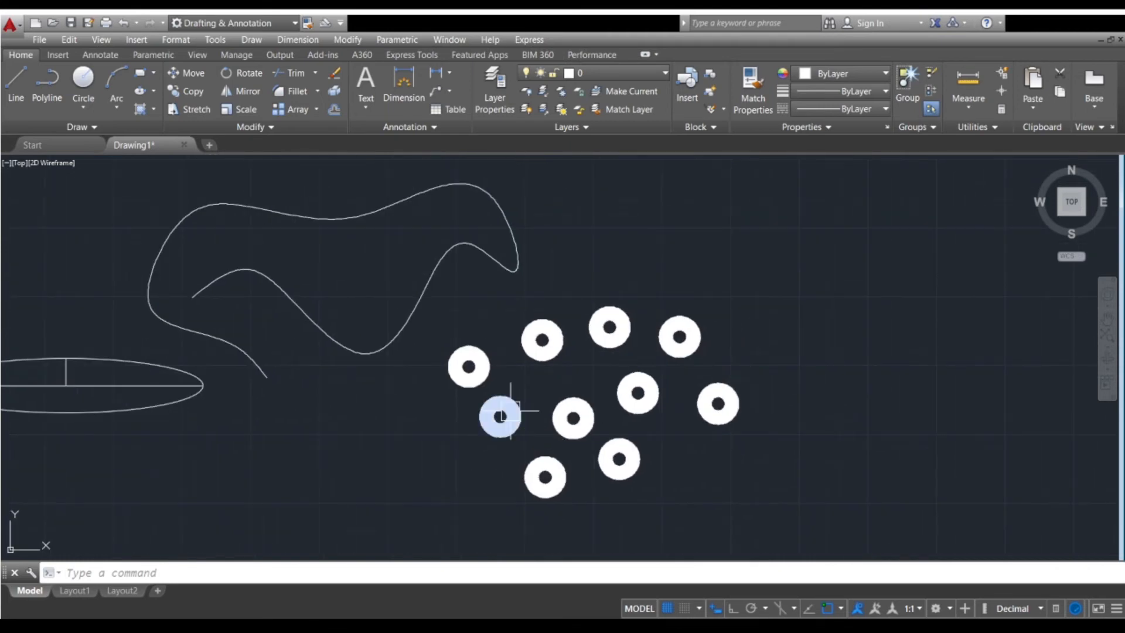
- Set the drawing's Fill mode to OFF
scroll(504, 413, up, 4)
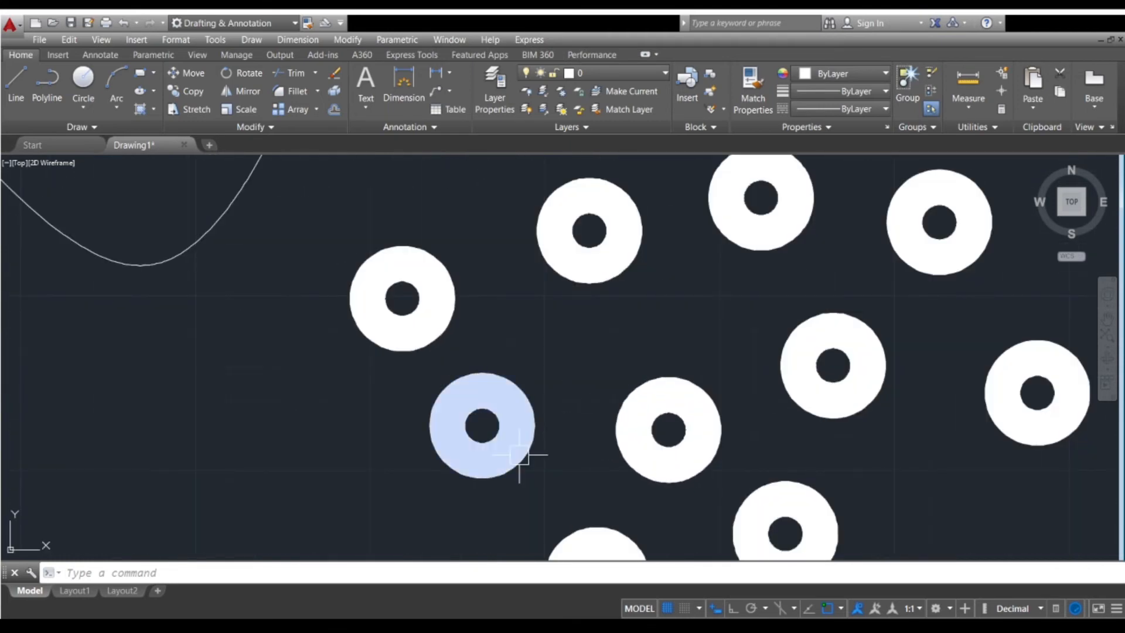
text(fill)
key(Return)
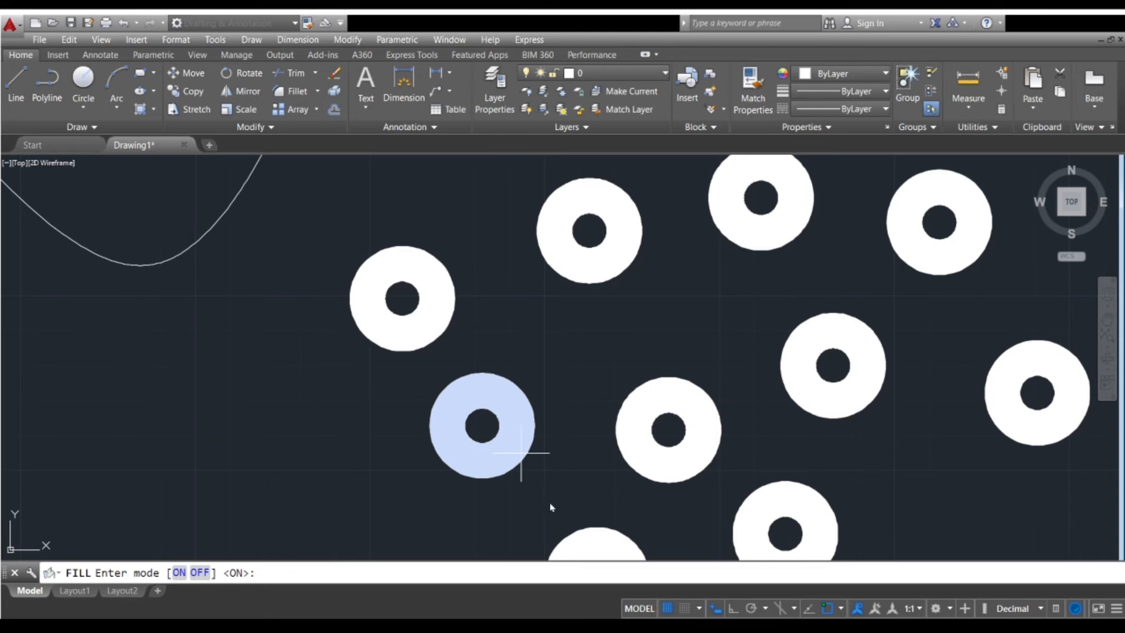
key(Return)
scroll(531, 410, down, 2)
middle_drag(412, 429, 576, 414)
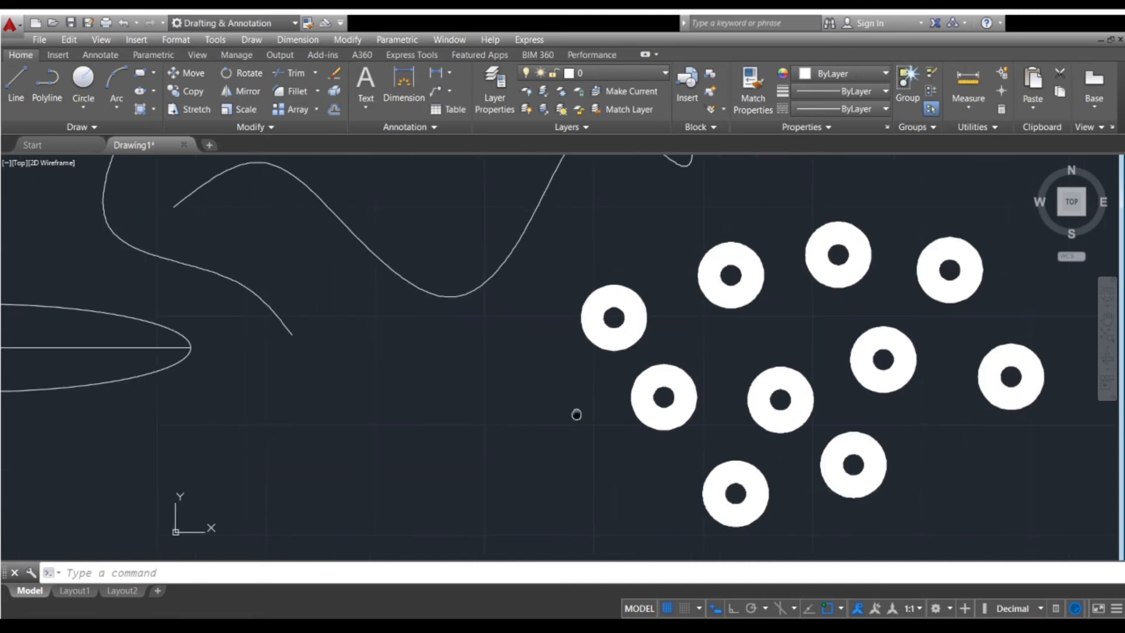
text(do)
key(Return)
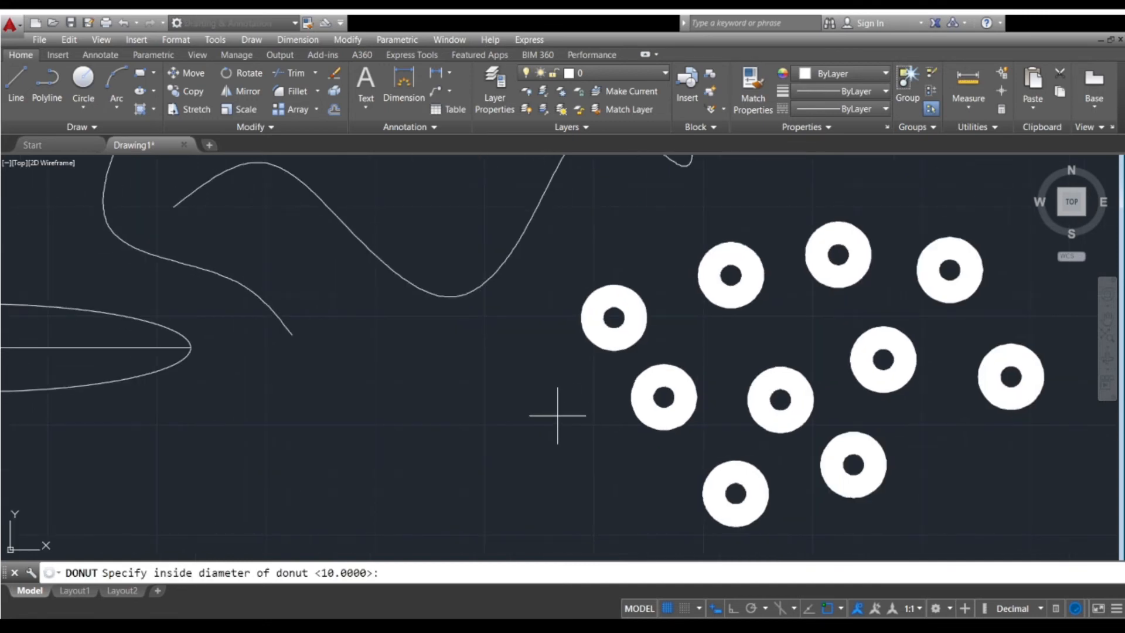
click(423, 424)
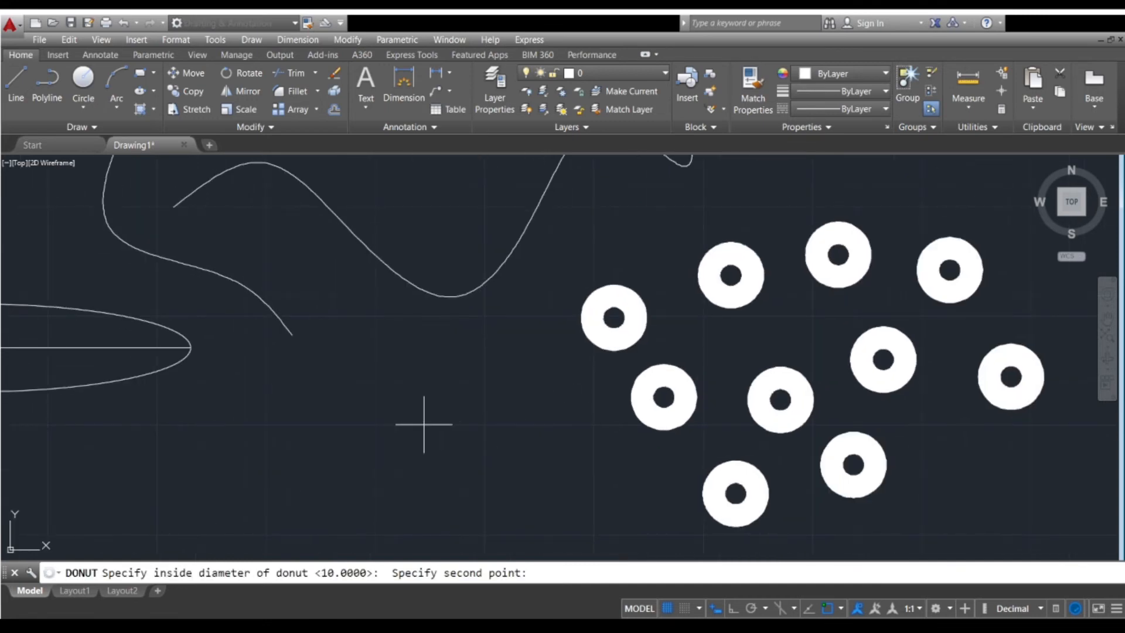
key(Escape)
- Create six unfilled donuts with an inside diameter of 10, scattered between the ellipse and the solid donuts
key(Return)
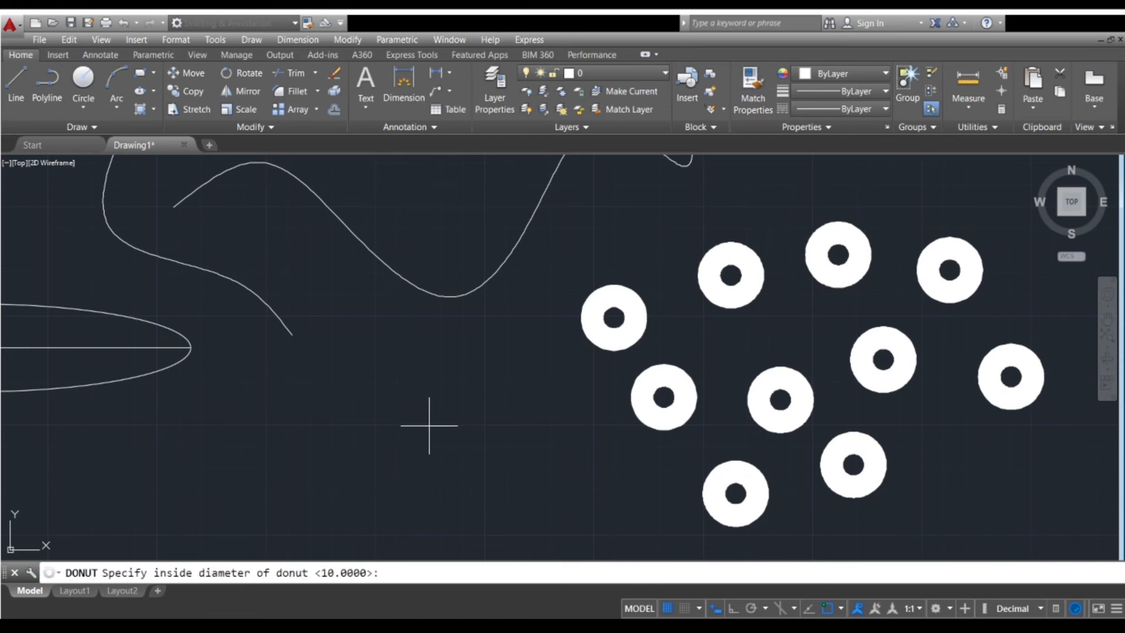
key(Return)
key(Return)
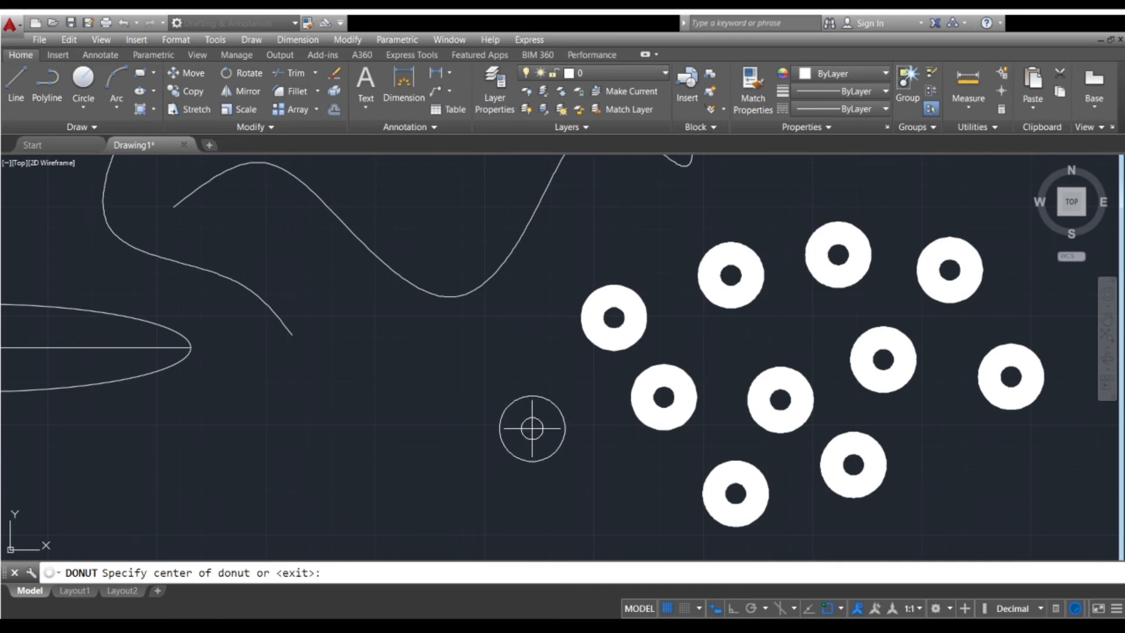
click(532, 428)
click(425, 448)
click(464, 359)
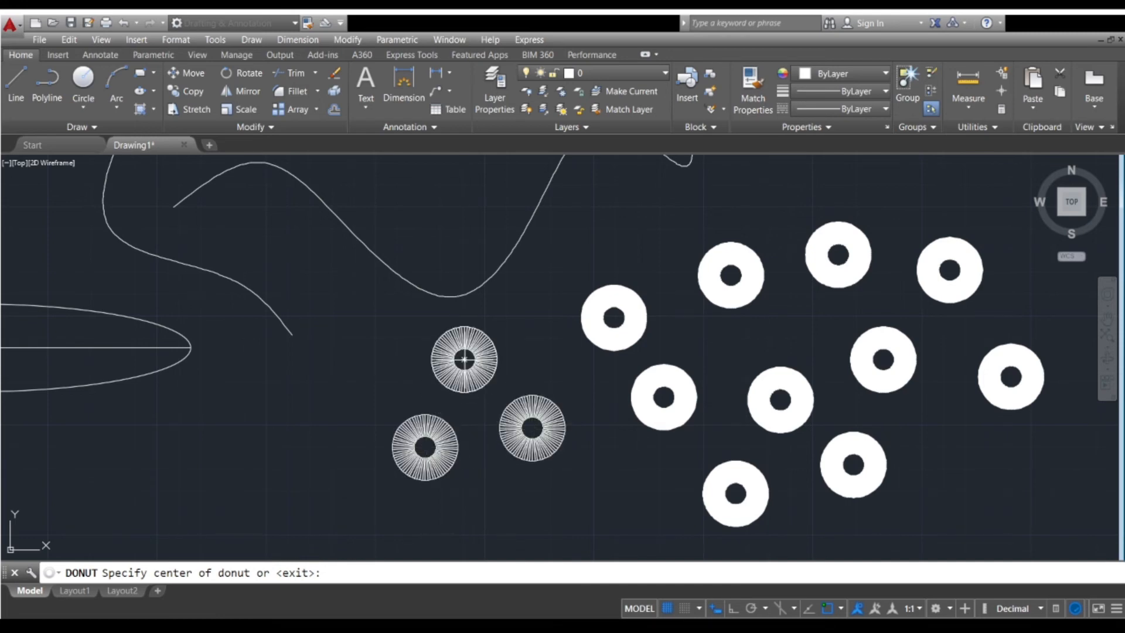
click(506, 513)
click(317, 470)
click(357, 377)
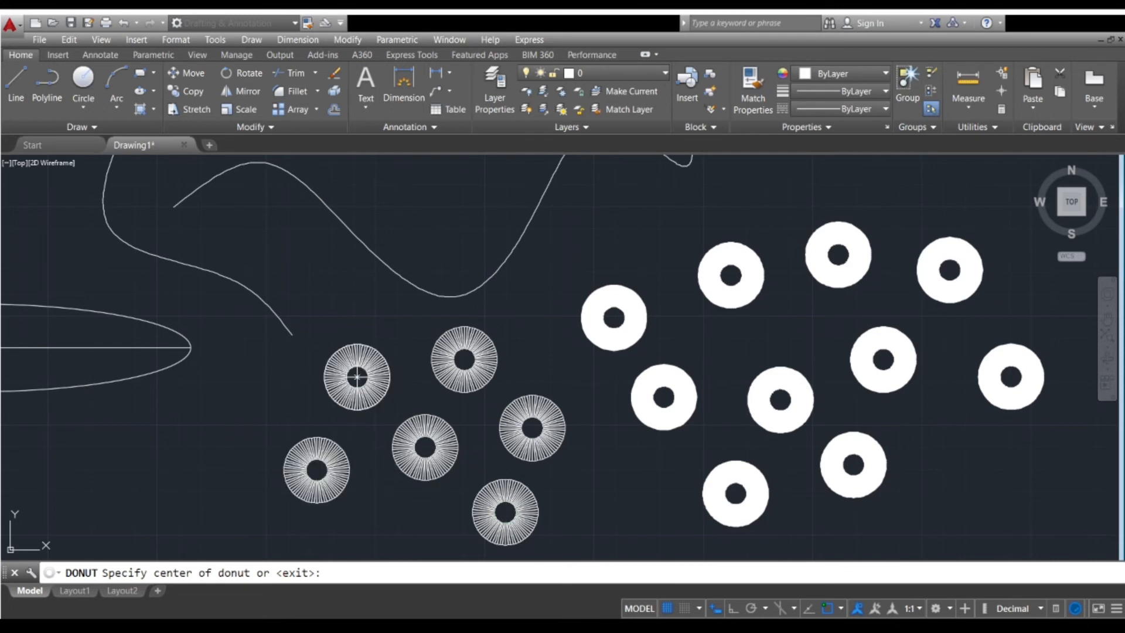
- Place three more unfilled donuts of the same size just below the unfilled group
scroll(357, 376, down, 4)
middle_drag(394, 427, 643, 432)
scroll(598, 433, up, 5)
click(595, 438)
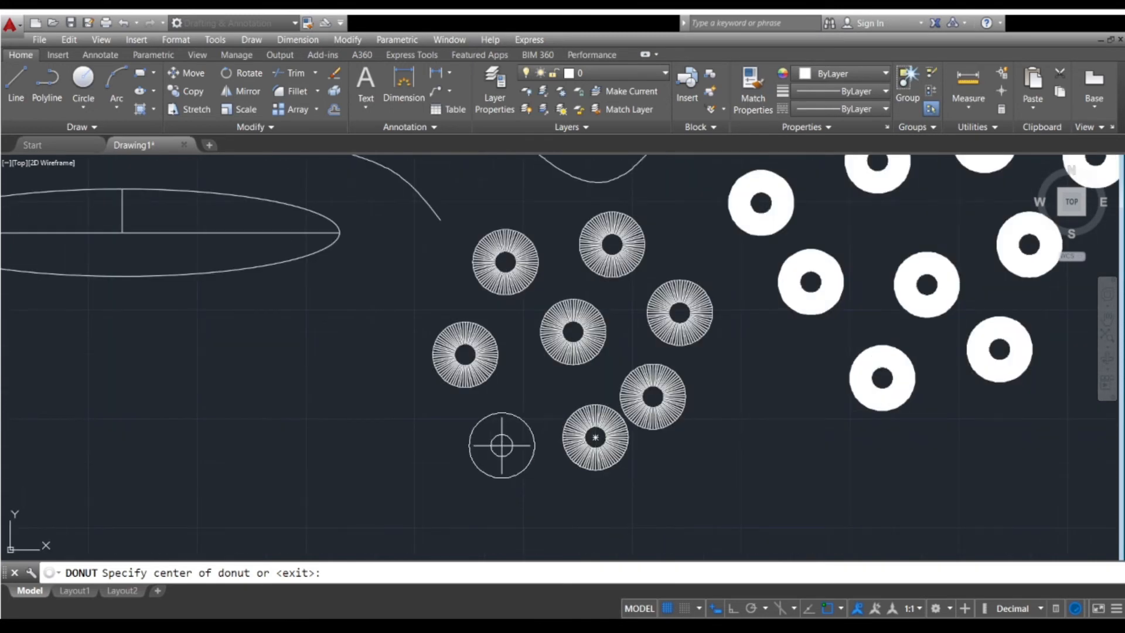
click(483, 451)
click(536, 394)
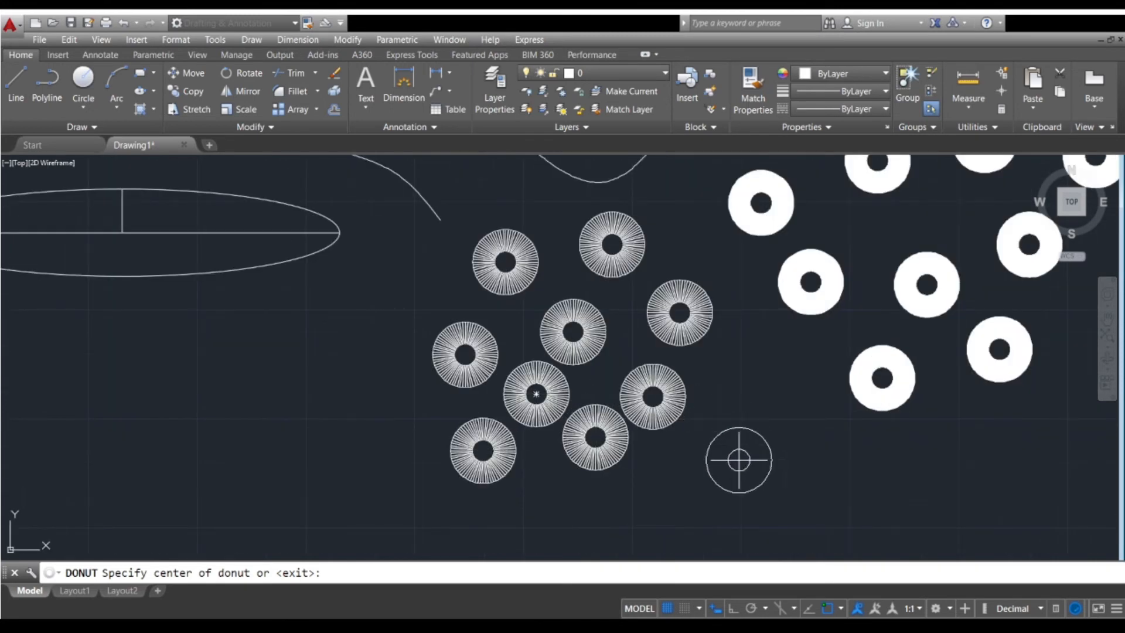
- Add three more unfilled donuts of the same size along the side of the group facing the solid donuts, and finish the Donut command
click(738, 460)
click(741, 382)
middle_drag(741, 382, 562, 422)
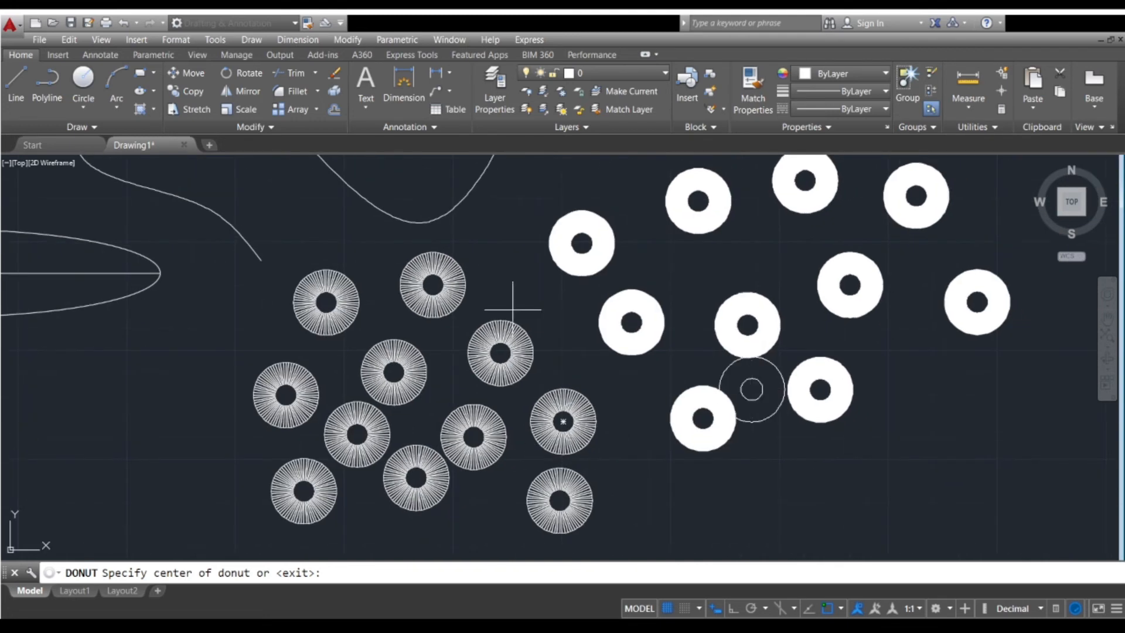
click(516, 275)
scroll(589, 361, down, 2)
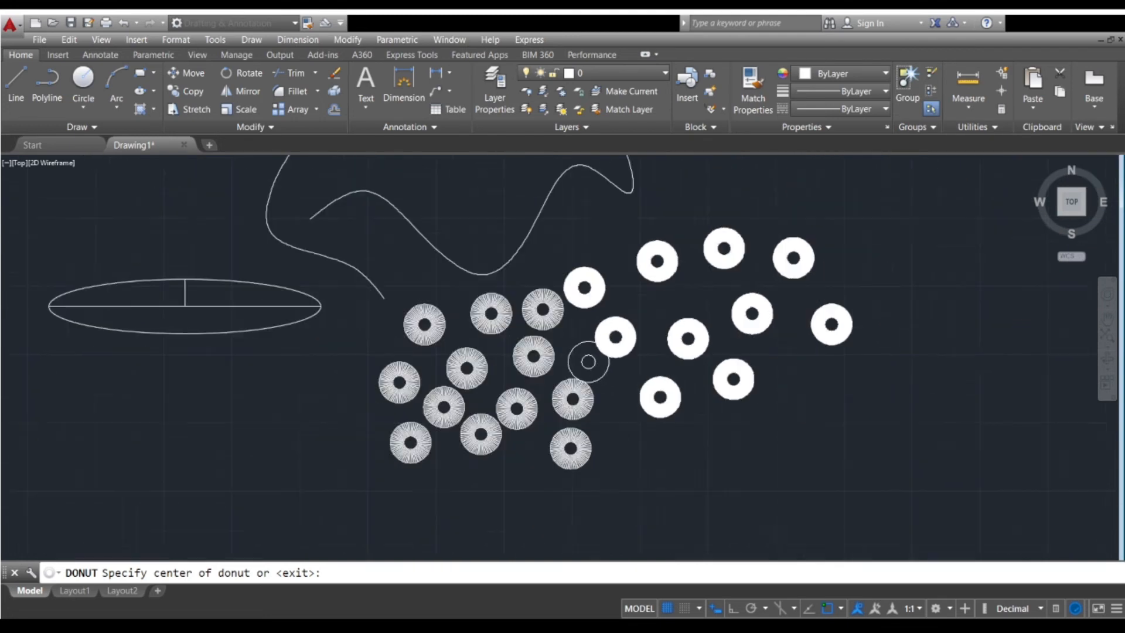
scroll(588, 362, down, 2)
scroll(575, 389, up, 8)
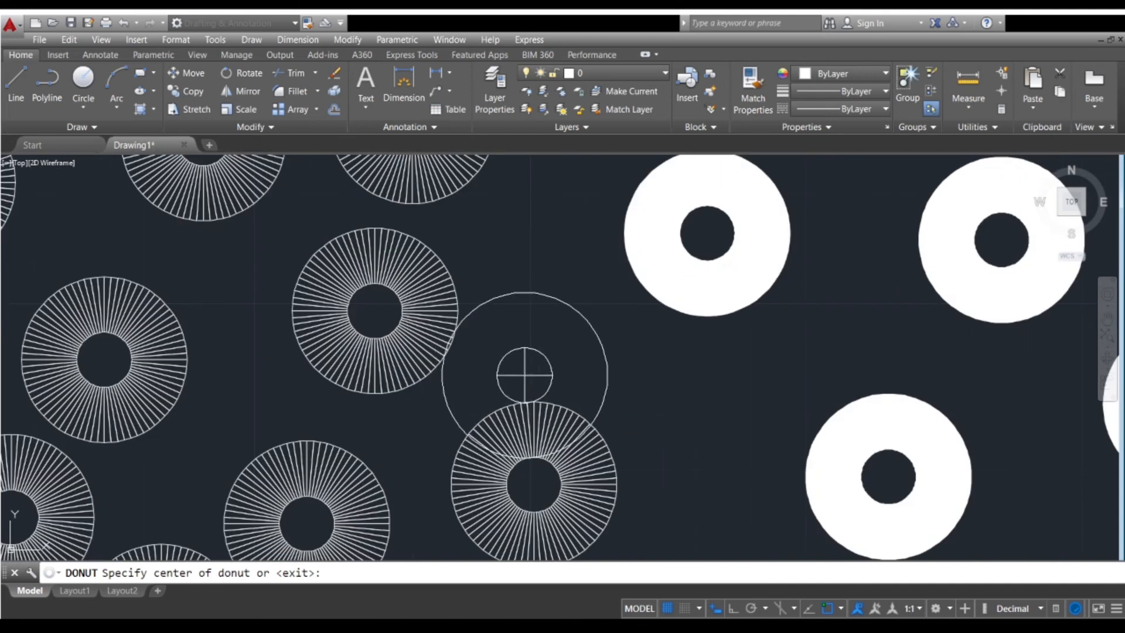
scroll(593, 371, down, 2)
key(Return)
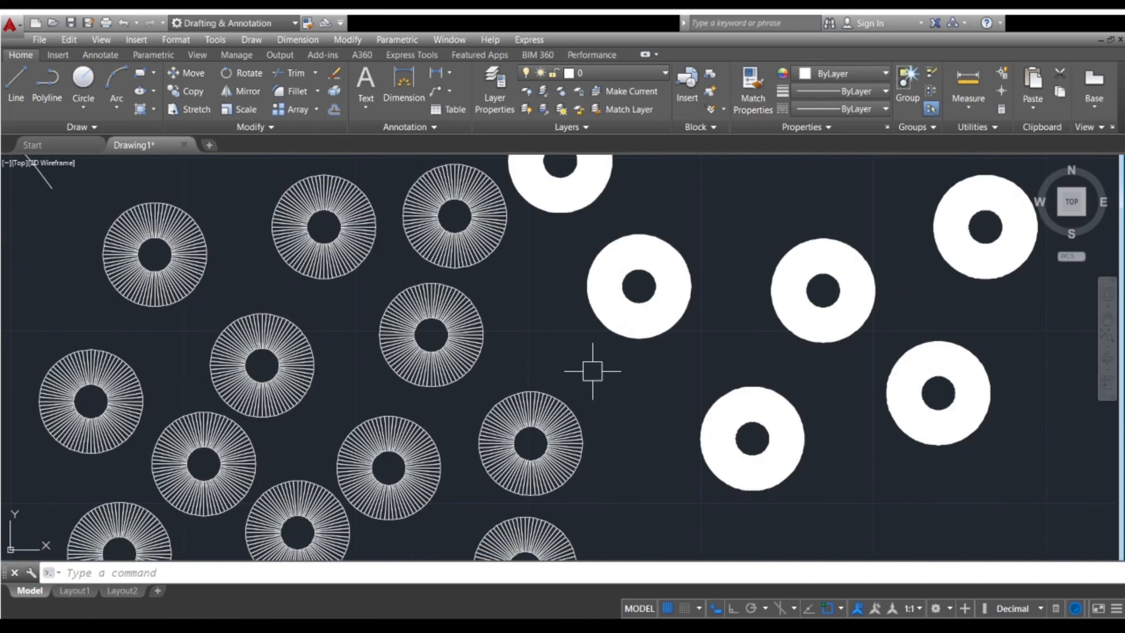
- Run the Fill command and accept its default OFF mode
text(fill)
key(Return)
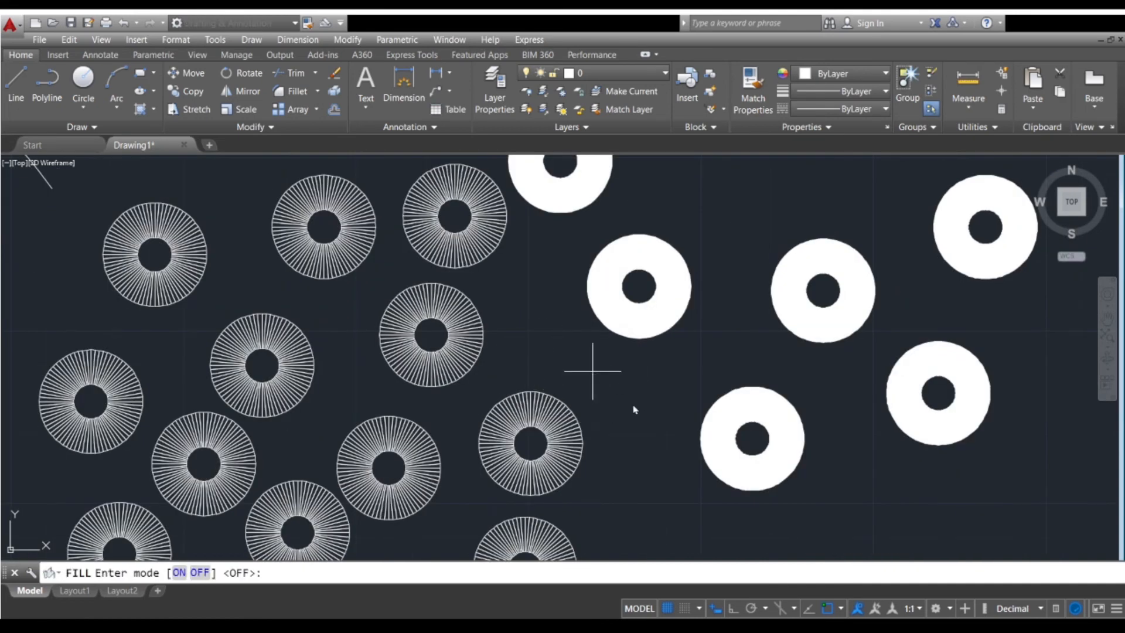
key(Return)
scroll(565, 369, down, 4)
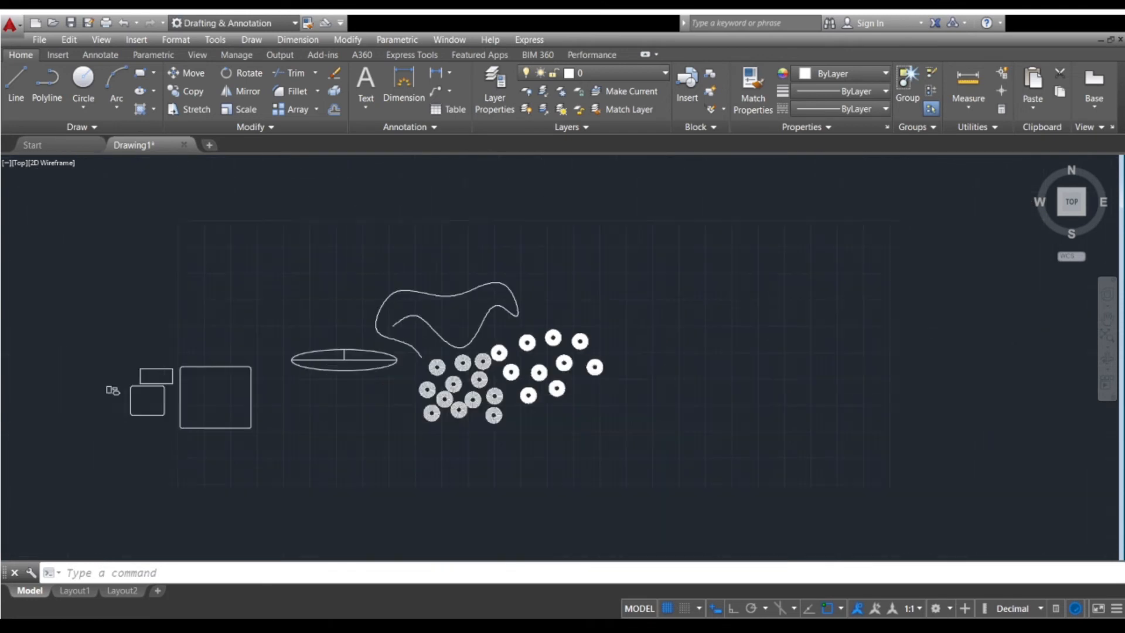
middle_drag(431, 393, 447, 387)
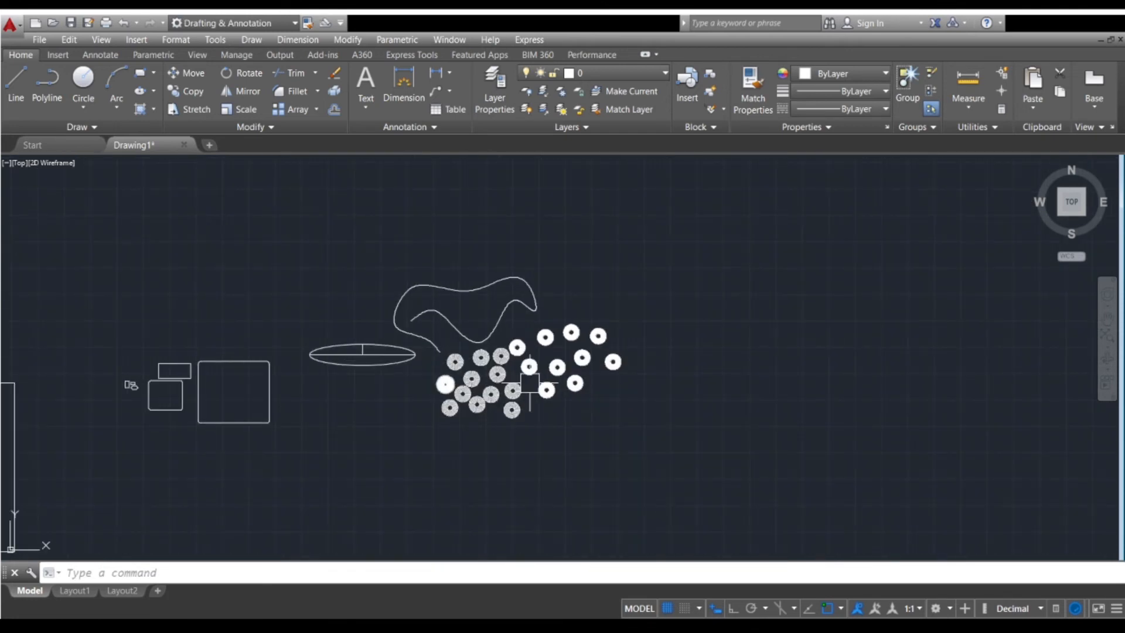
scroll(529, 384, up, 5)
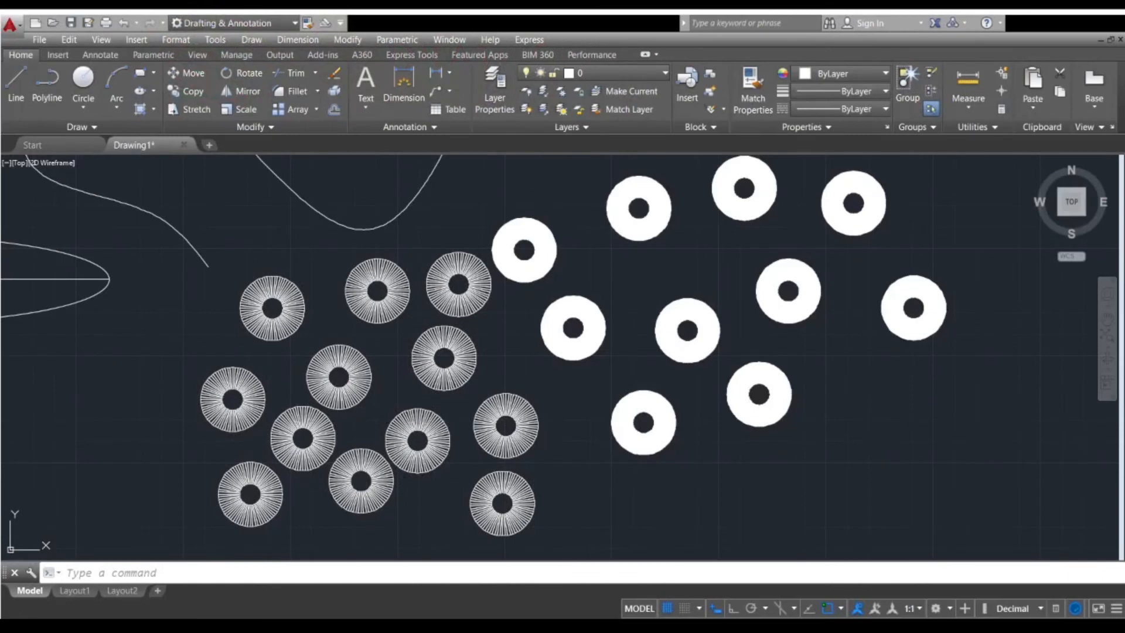
- Draw a three-point arc bulging upward in the empty area above and to the right of the solid donuts
scroll(241, 478, down, 5)
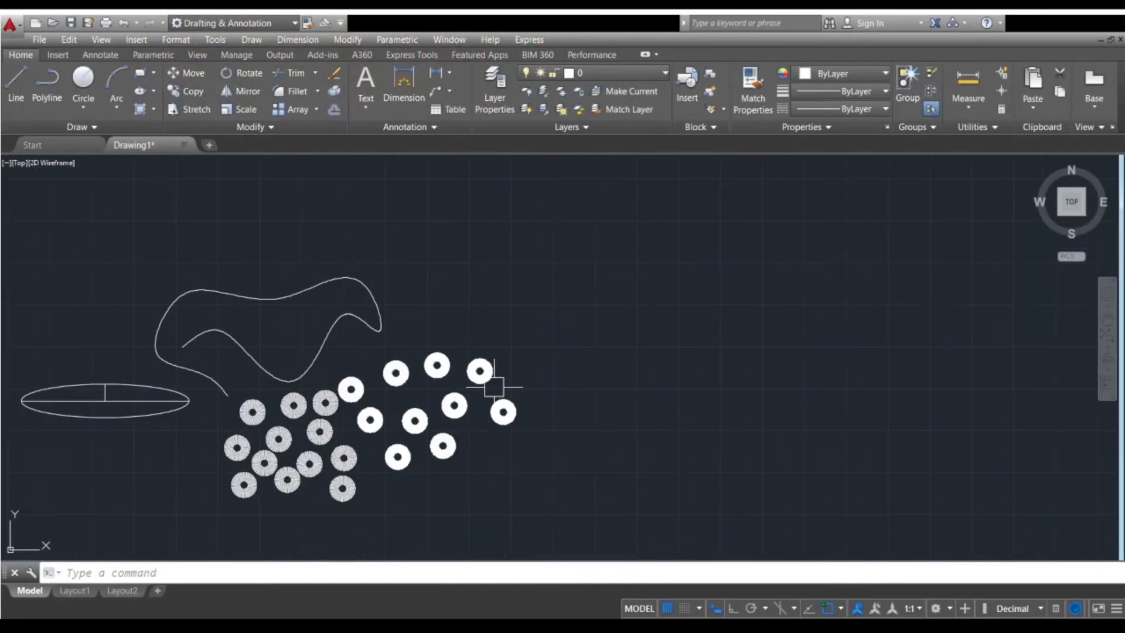
text(arc)
key(Return)
middle_drag(623, 369, 465, 422)
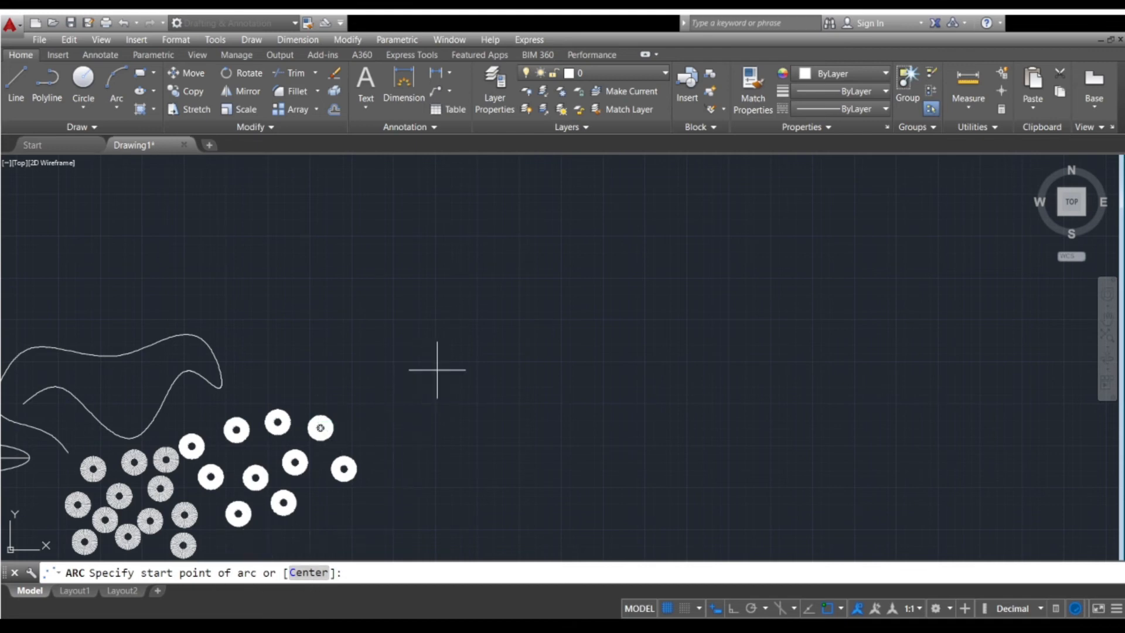
click(405, 346)
scroll(439, 326, up, 6)
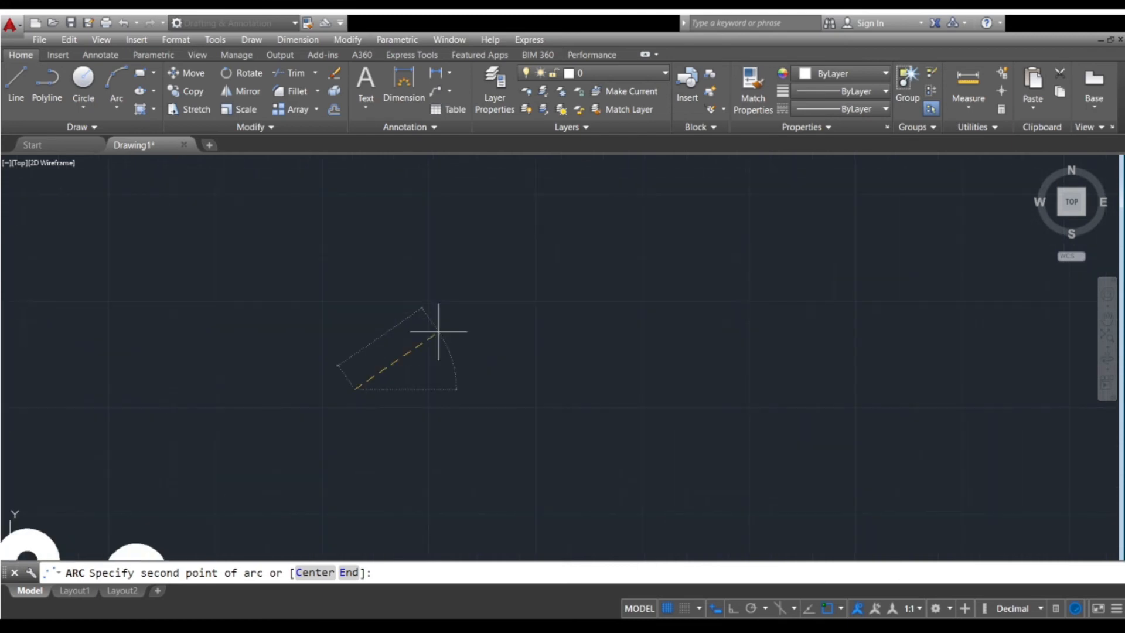
click(466, 318)
scroll(520, 317, down, 3)
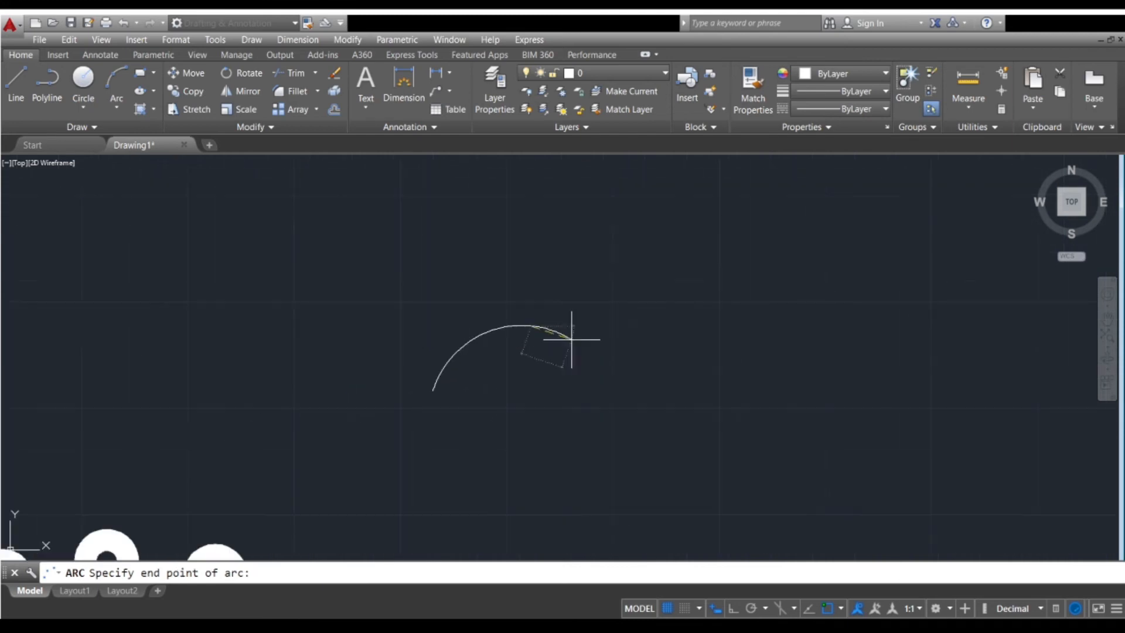
click(624, 397)
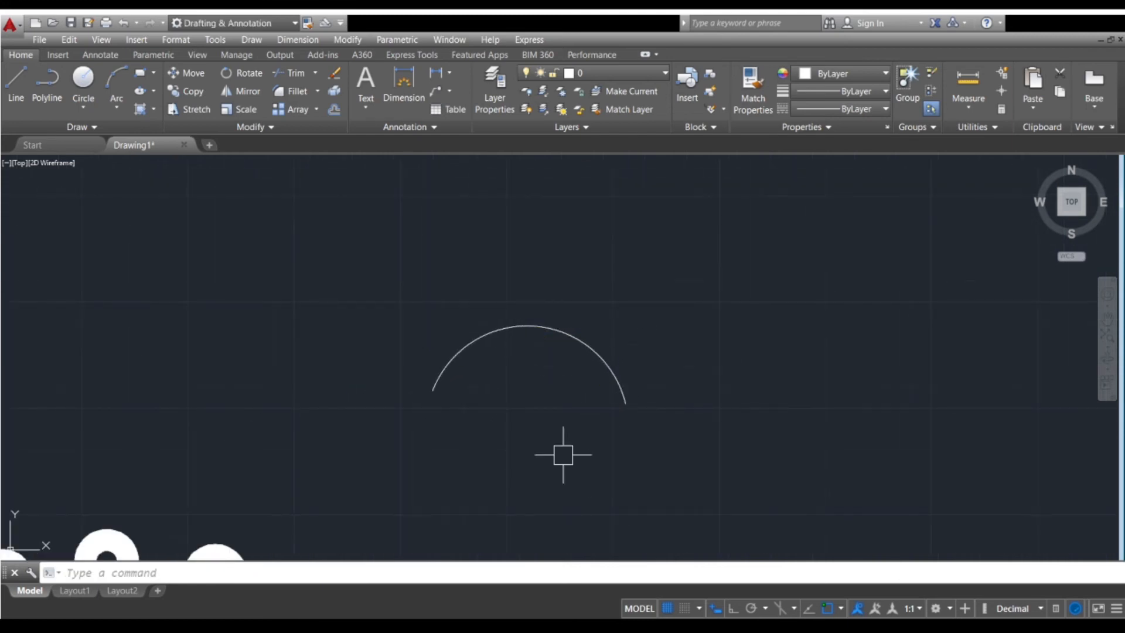
- Draw a larger upward-bulging arc by center, start and end point, with its center below the first arc and crossing it
mouse_move(563, 454)
middle_down()
mouse_move(477, 386)
mouse_move(453, 402)
middle_up()
key(Return)
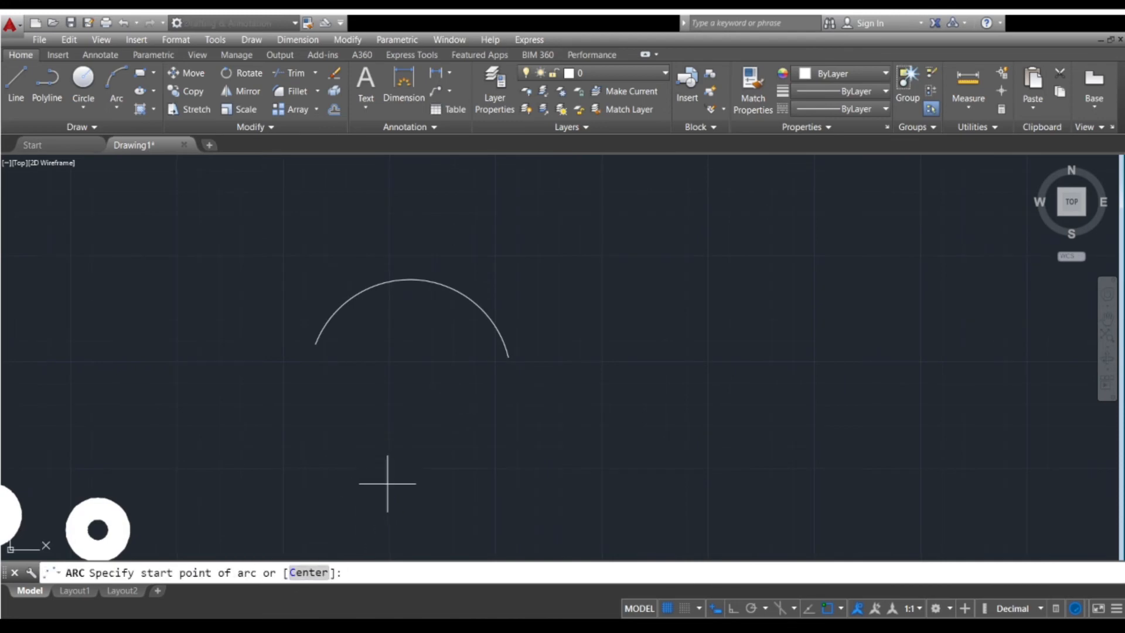
click(308, 573)
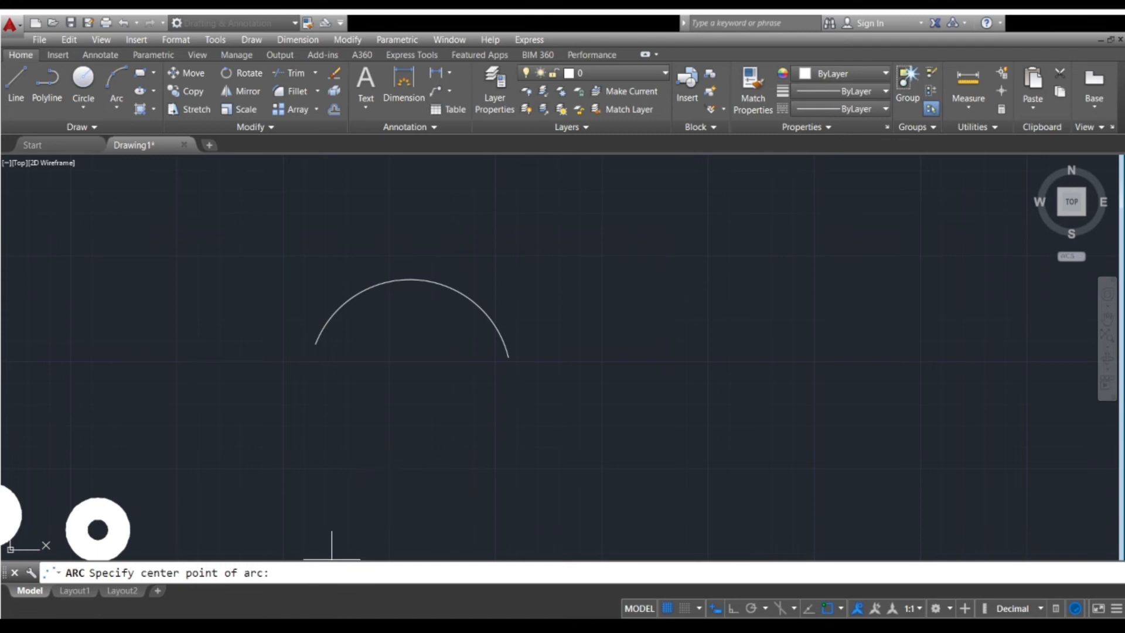
click(335, 488)
scroll(317, 420, up, 4)
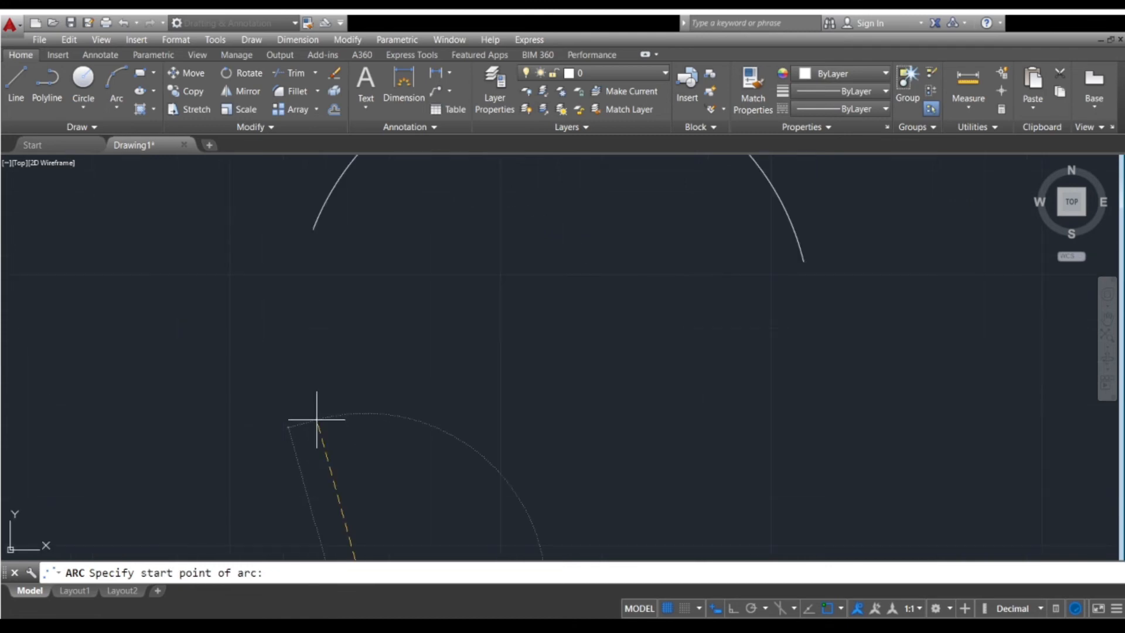
scroll(317, 420, down, 4)
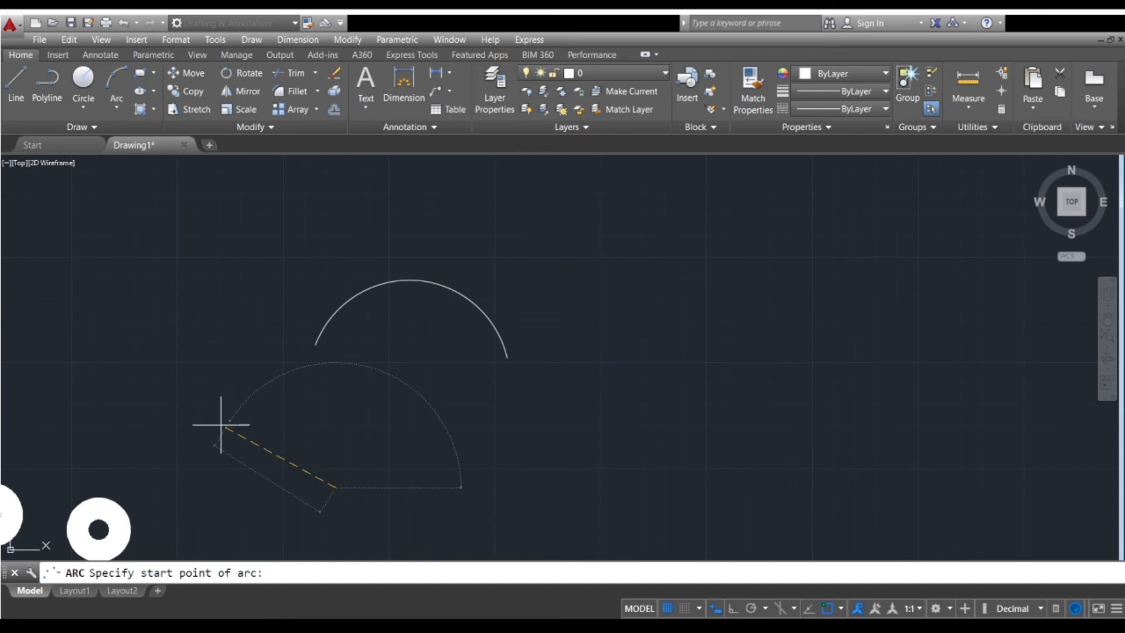
scroll(172, 440, up, 2)
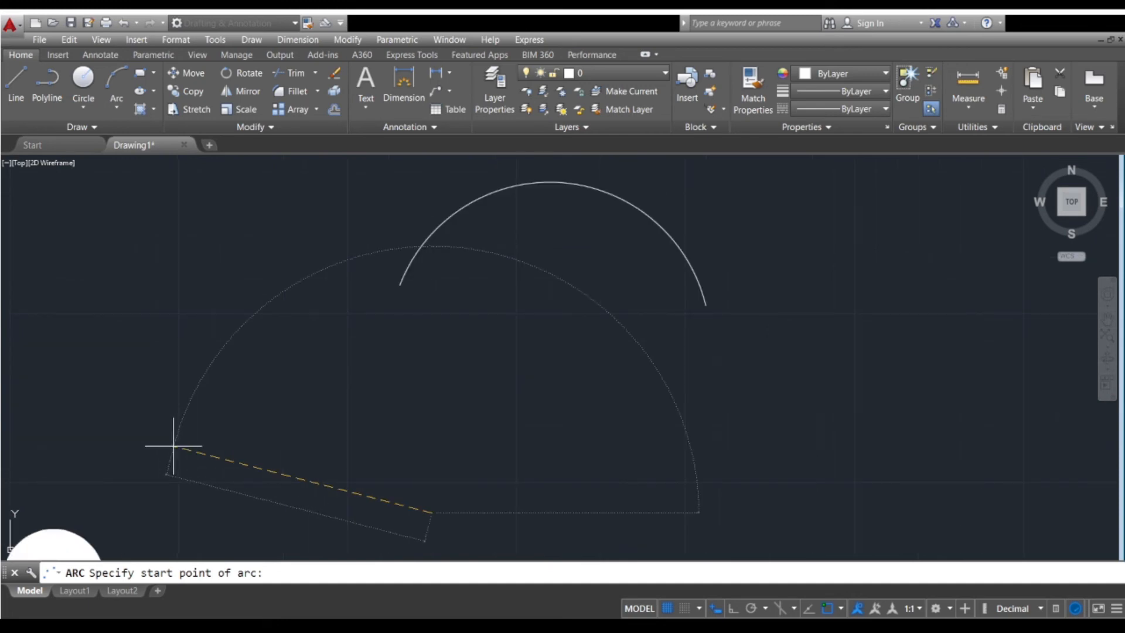
click(174, 446)
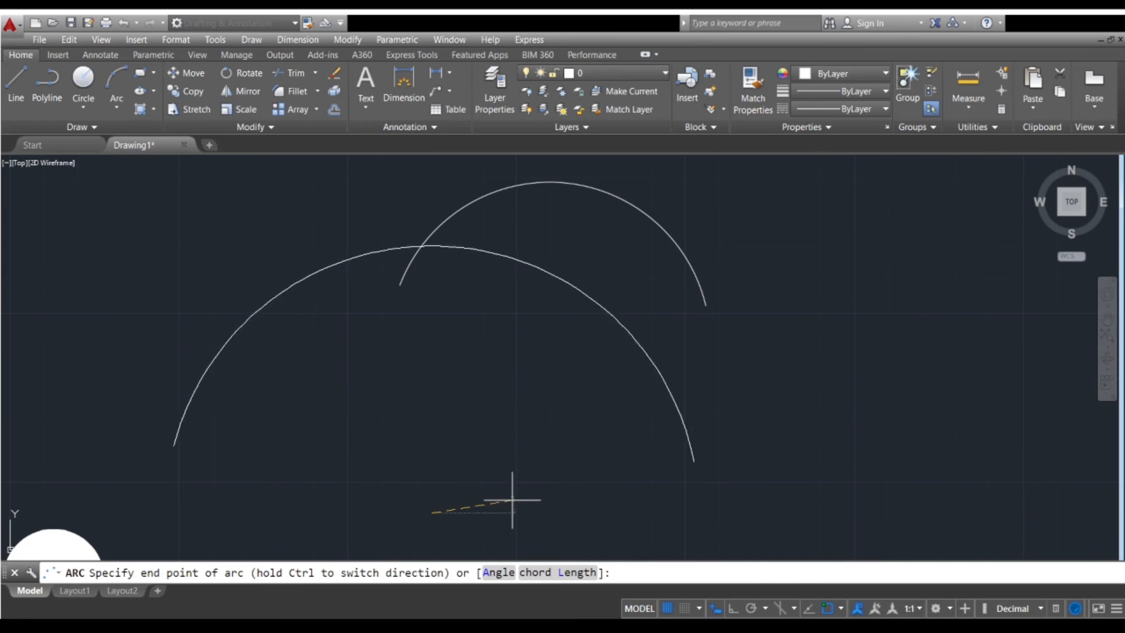
click(530, 464)
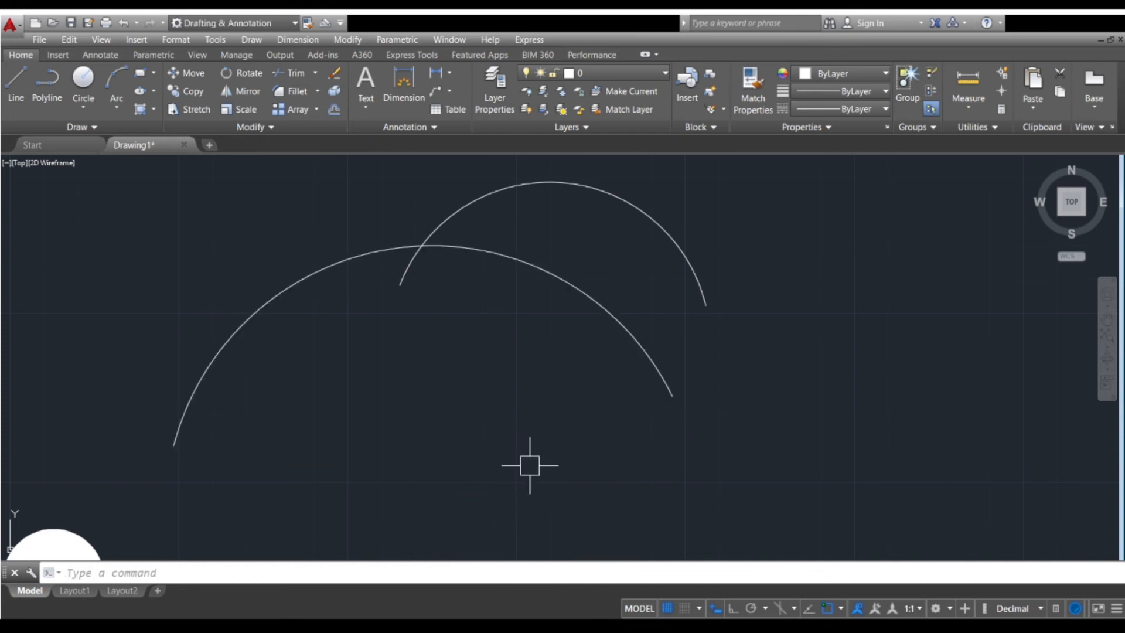
- Draw an arc by start, center and end point beneath the larger arc, switching its direction to clockwise
scroll(427, 412, down, 2)
key(Return)
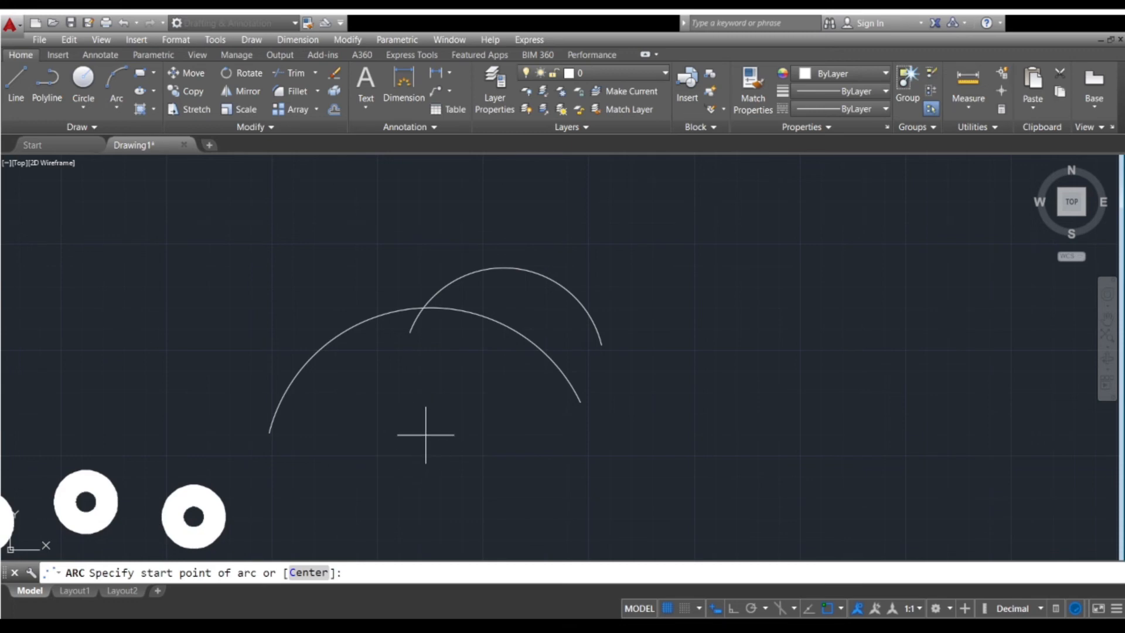
click(359, 422)
middle_drag(424, 501, 440, 427)
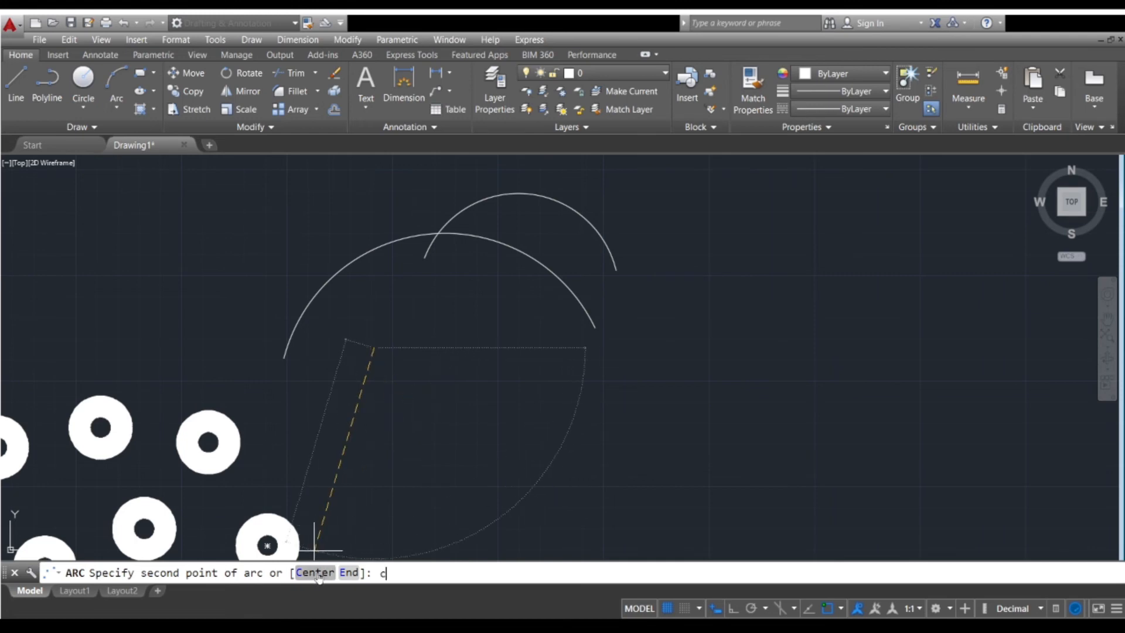
key(Return)
click(452, 403)
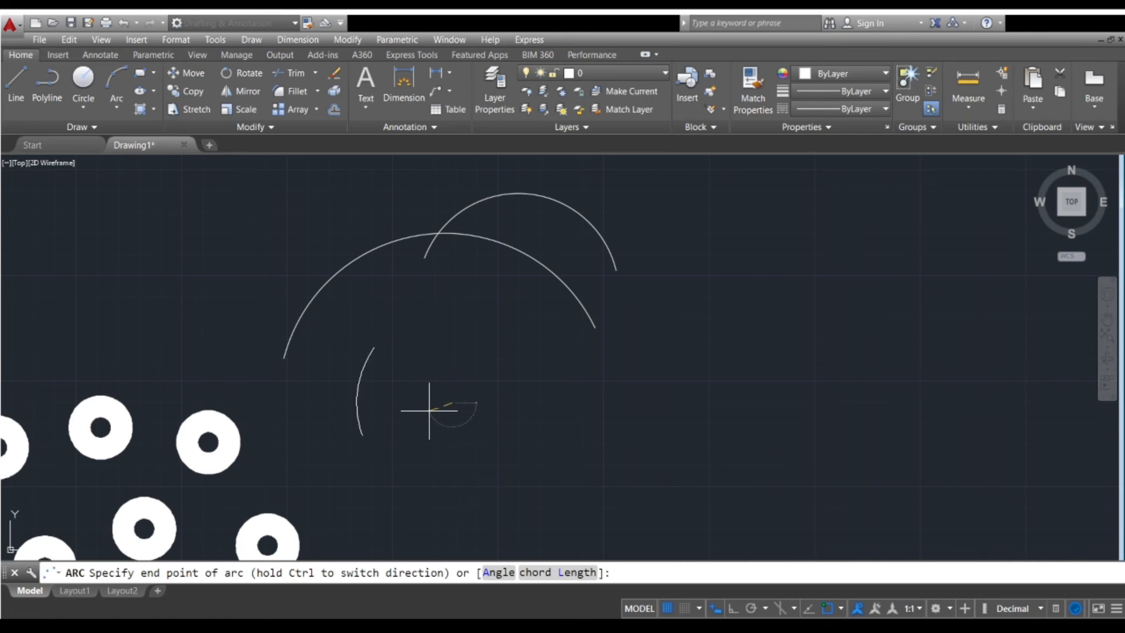
scroll(477, 415, up, 2)
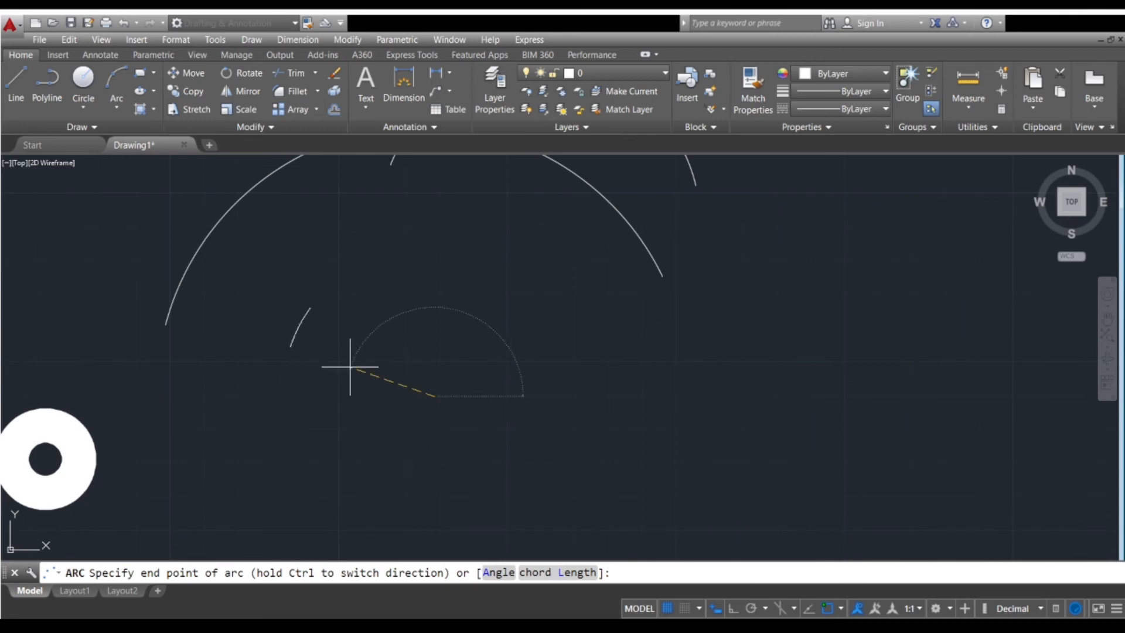
click(309, 317)
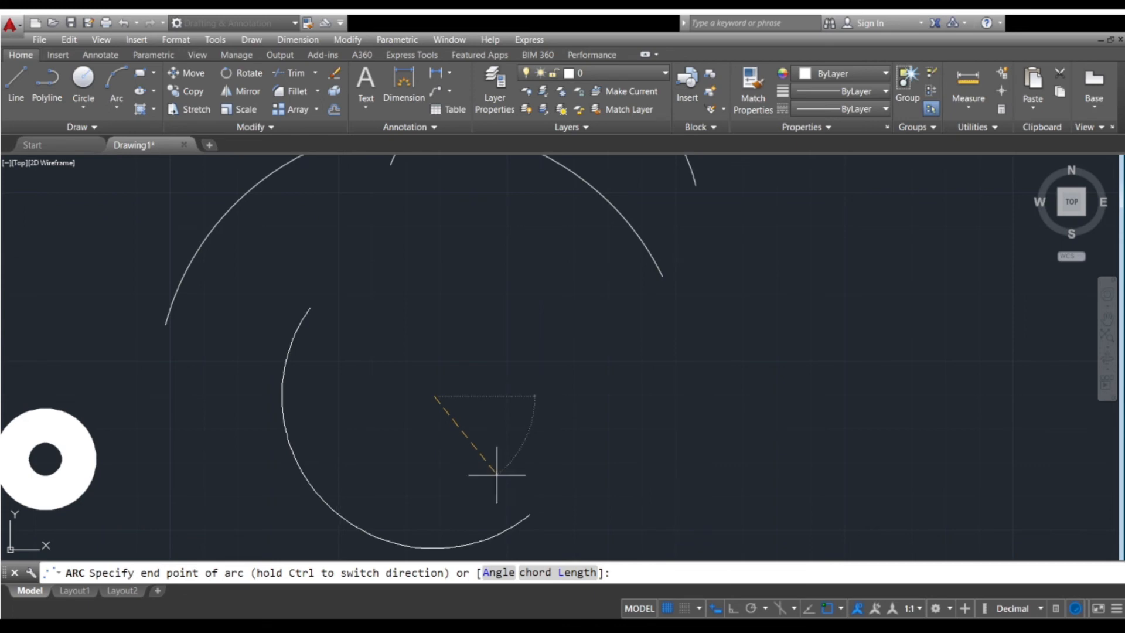
key(ctrl)
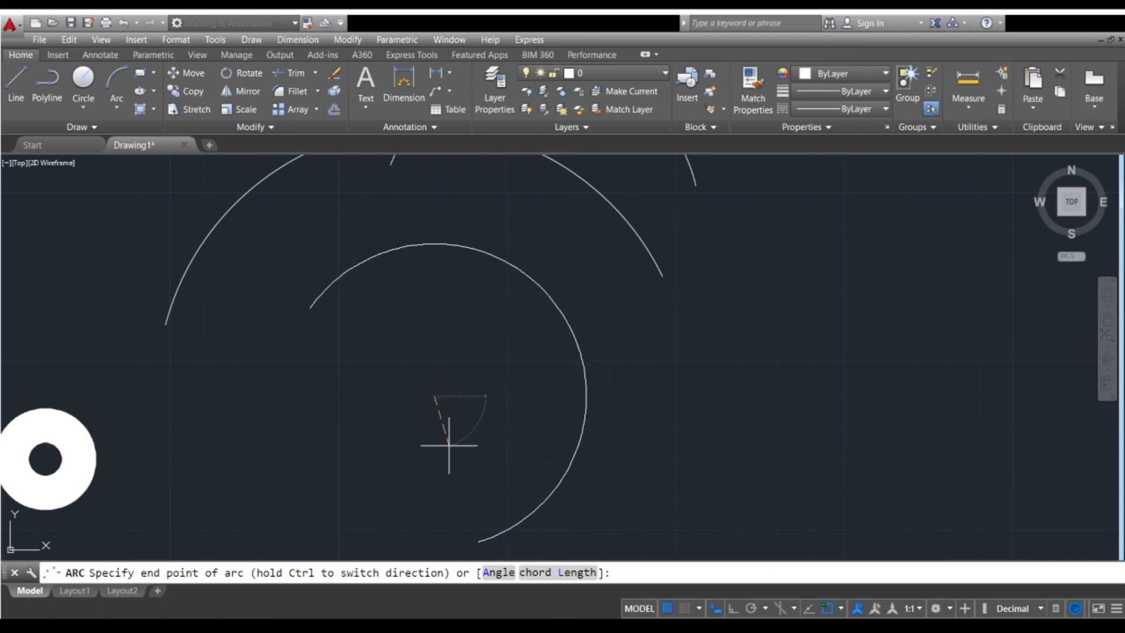
key(Escape)
- Draw another start, center, end arc to the lower right of the previous one, forming most of a circle open at the top
middle_drag(529, 444, 417, 403)
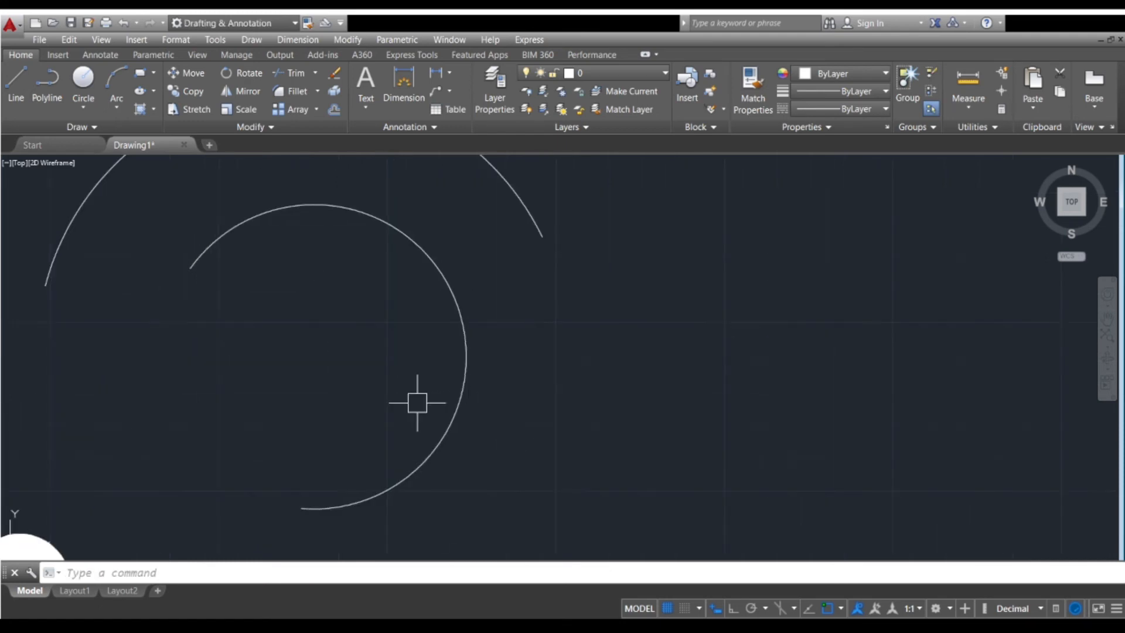
scroll(417, 404, down, 5)
scroll(417, 407, up, 3)
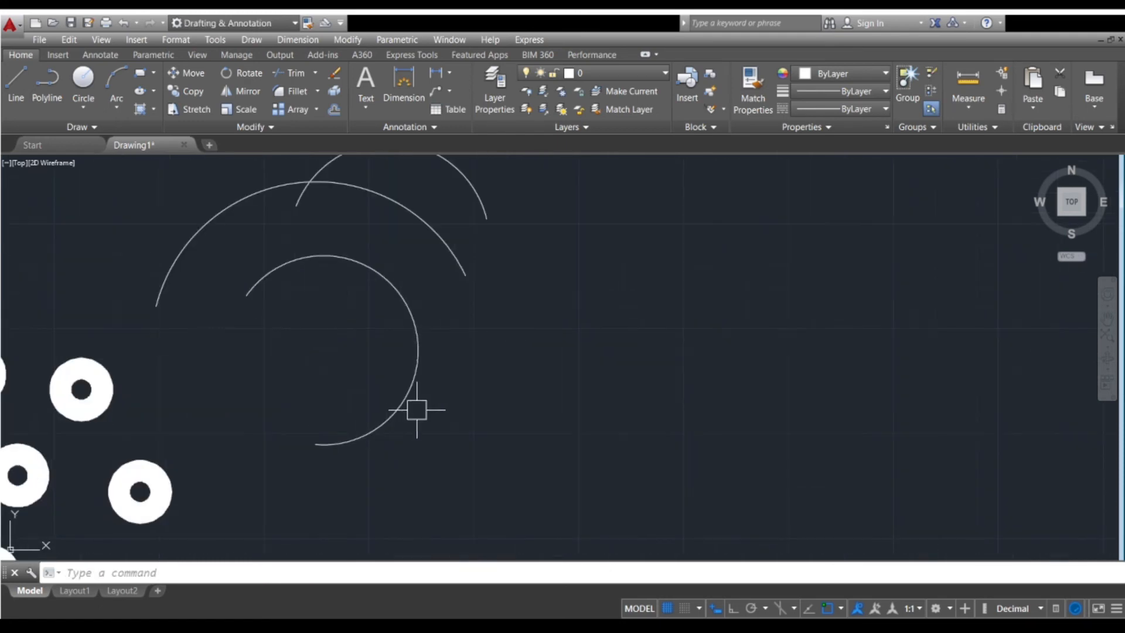
key(Return)
click(455, 383)
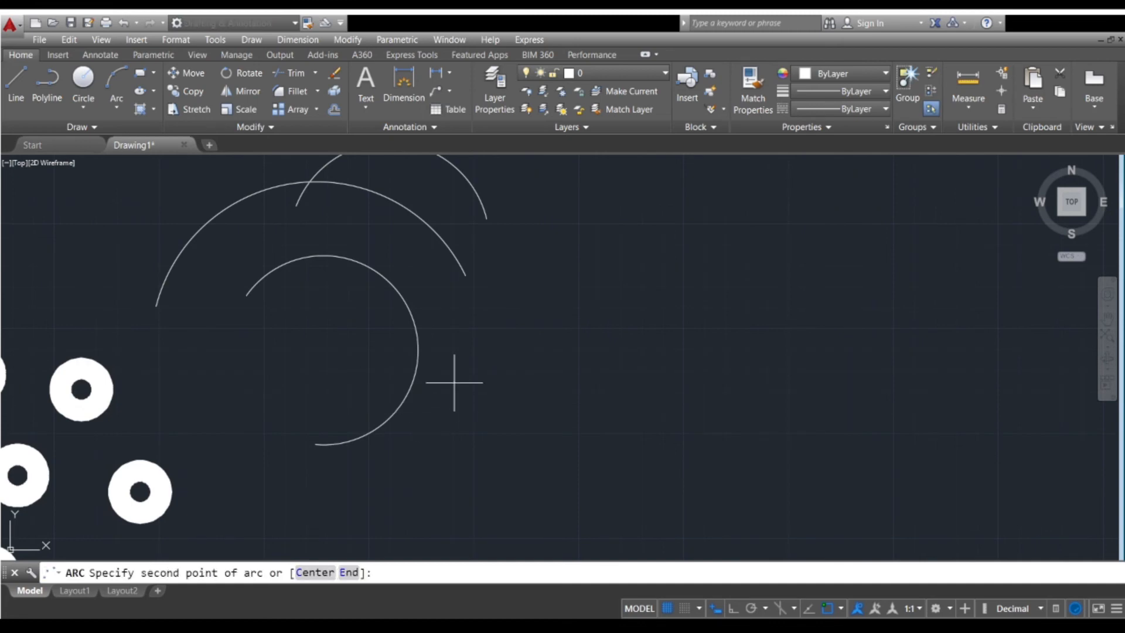
click(315, 573)
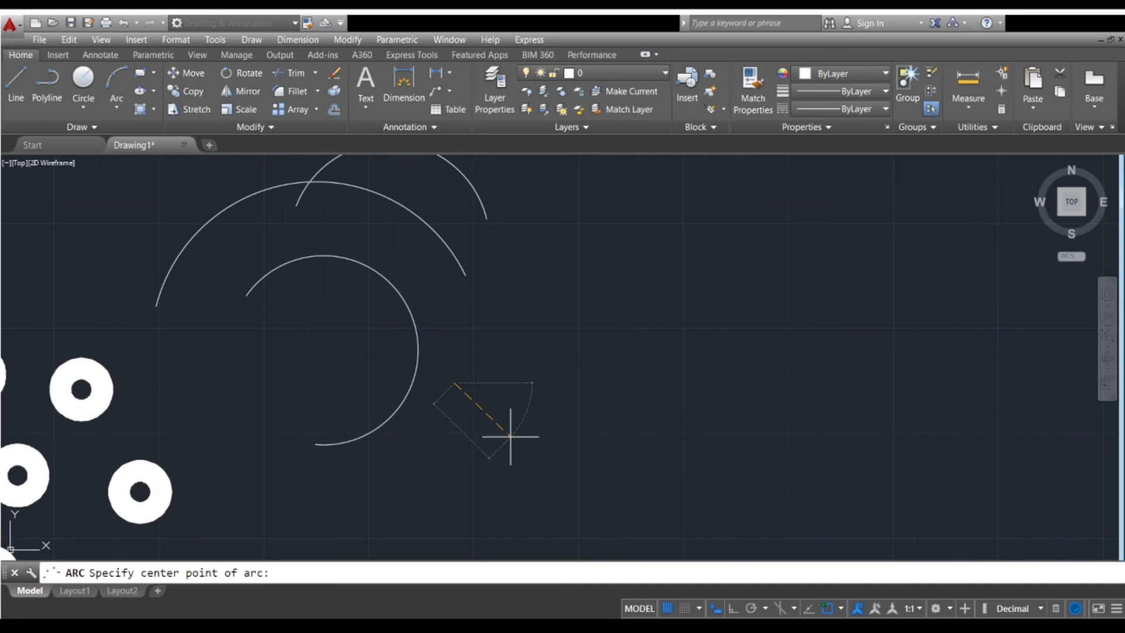
click(514, 436)
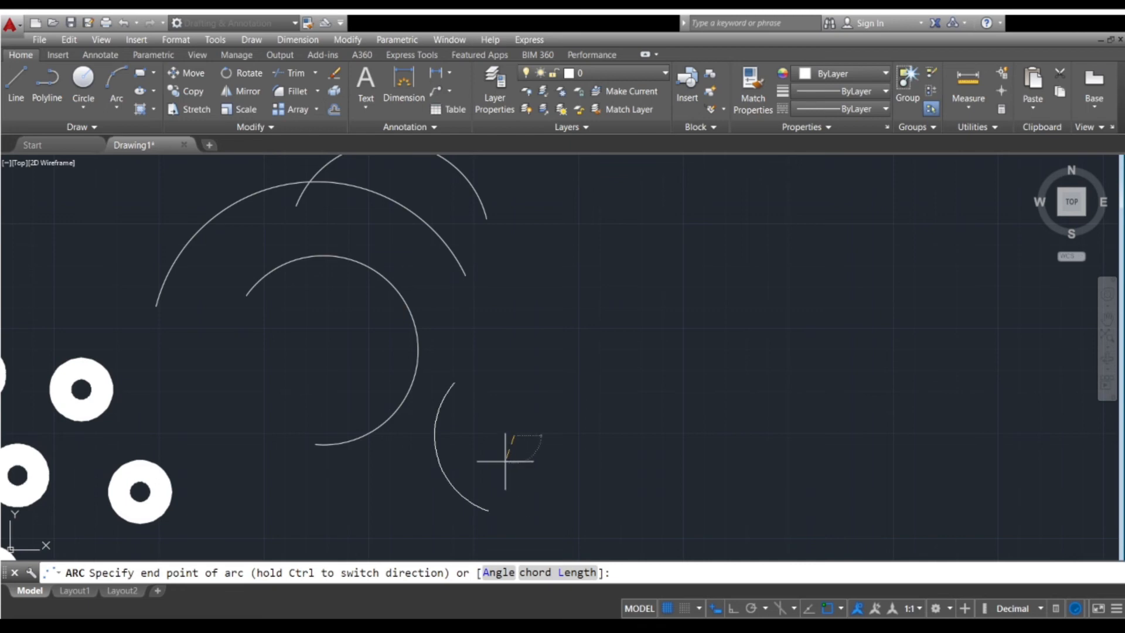
scroll(511, 460, up, 2)
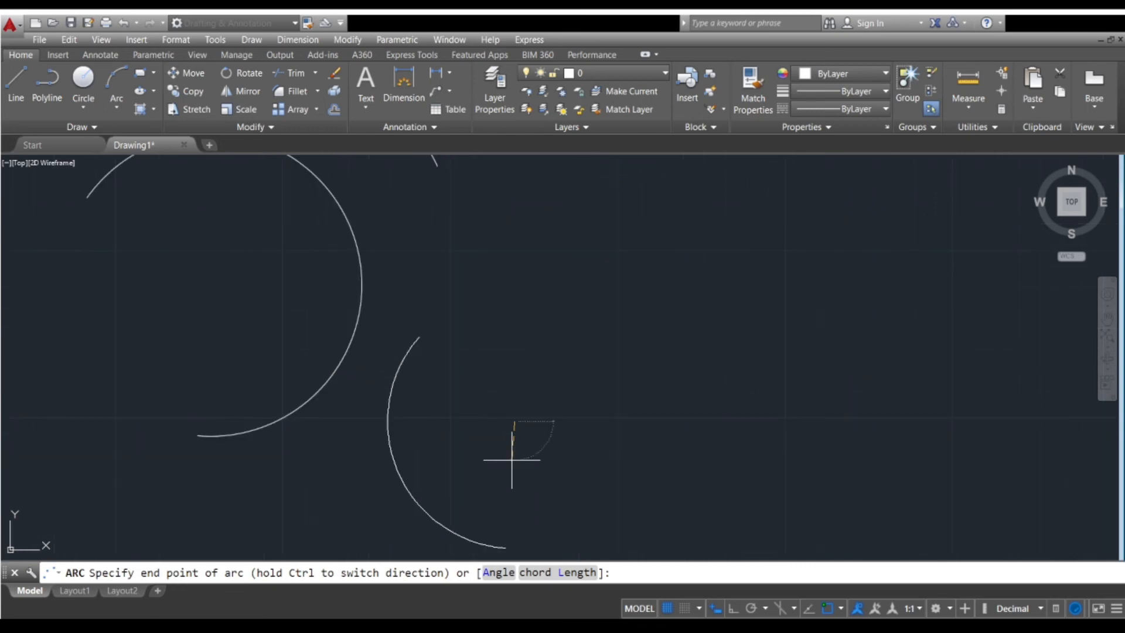
click(511, 459)
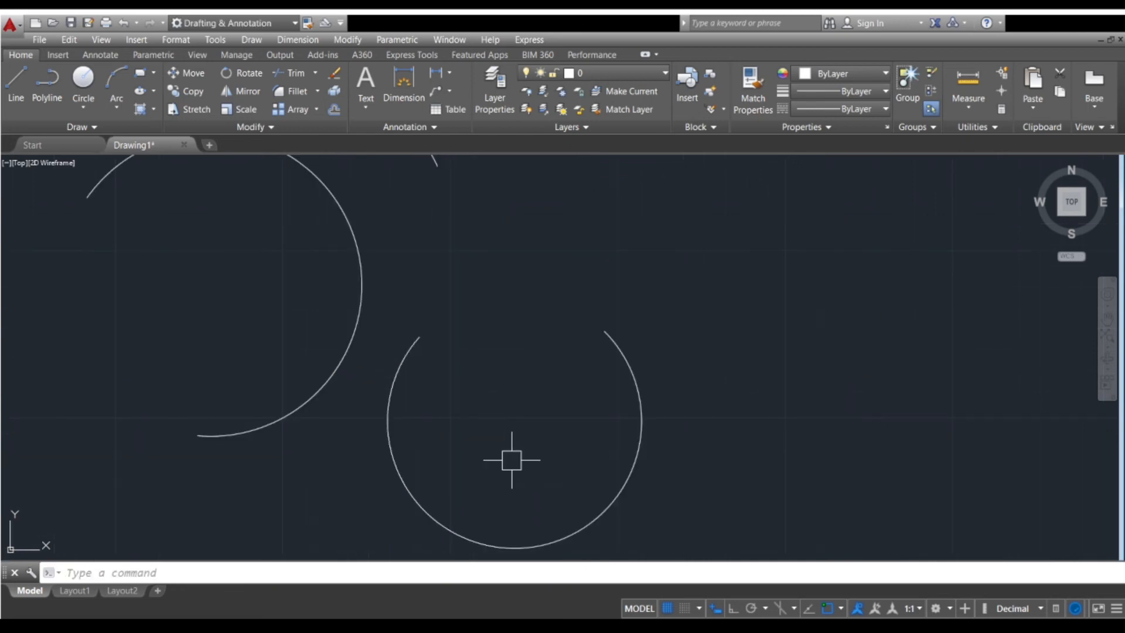
scroll(523, 427, down, 2)
scroll(522, 426, up, 2)
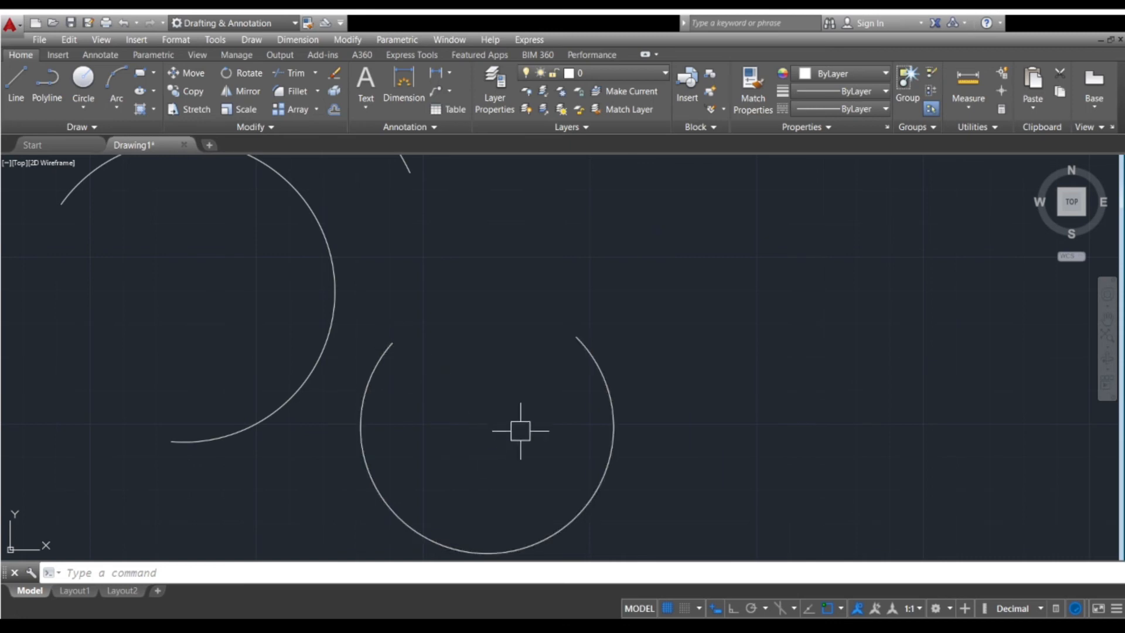
scroll(436, 366, down, 3)
mouse_move(426, 414)
middle_down()
mouse_move(487, 434)
mouse_move(418, 400)
middle_up()
scroll(486, 390, up, 4)
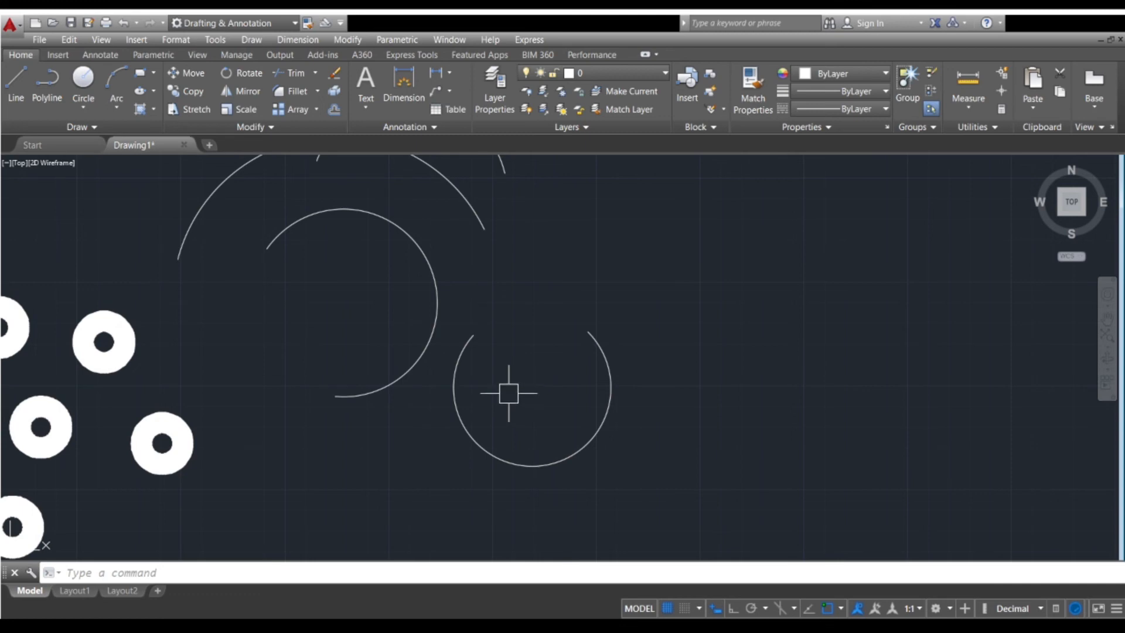
- Draw an arc by start, center and chord length in the empty area above and to the right of the nearly closed arc
middle_drag(520, 393, 485, 367)
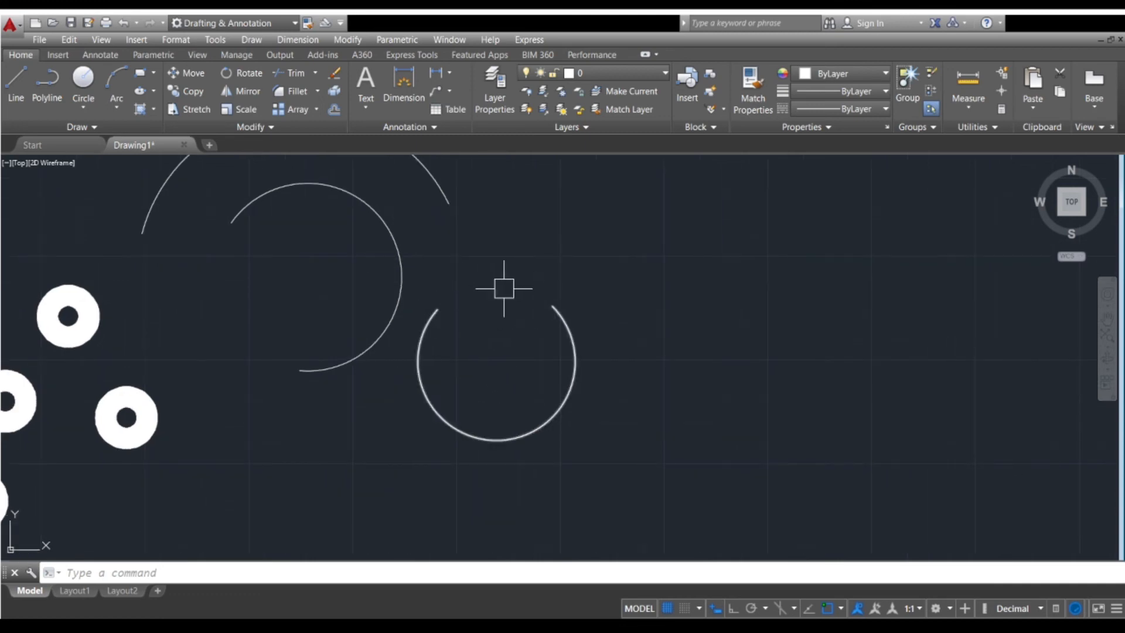
middle_drag(504, 288, 510, 369)
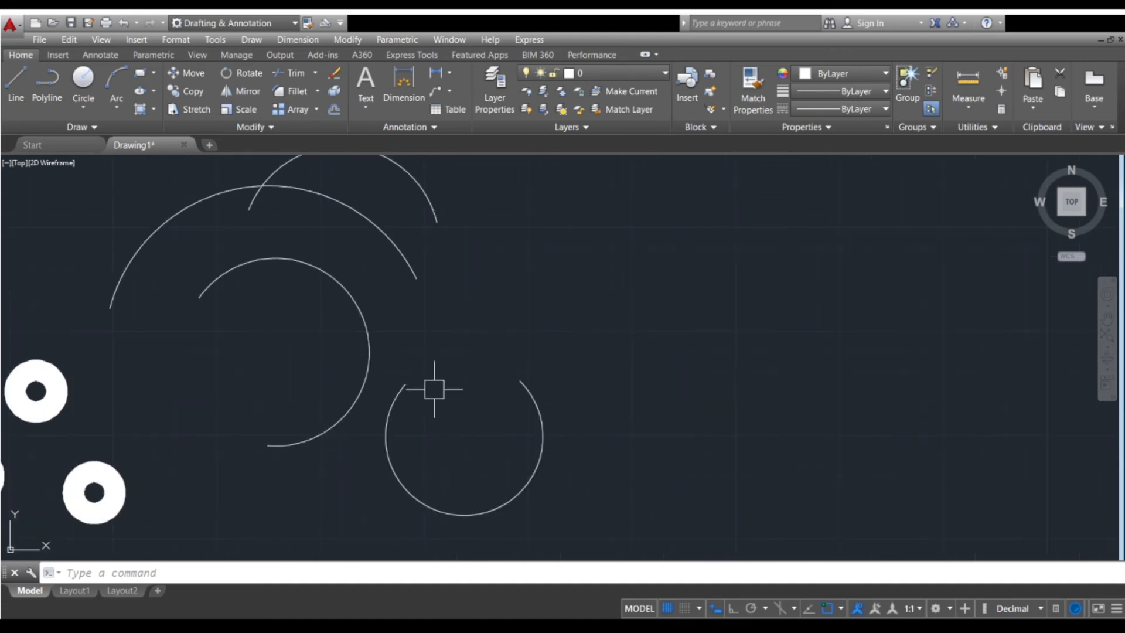
middle_drag(435, 389, 423, 424)
text(a)
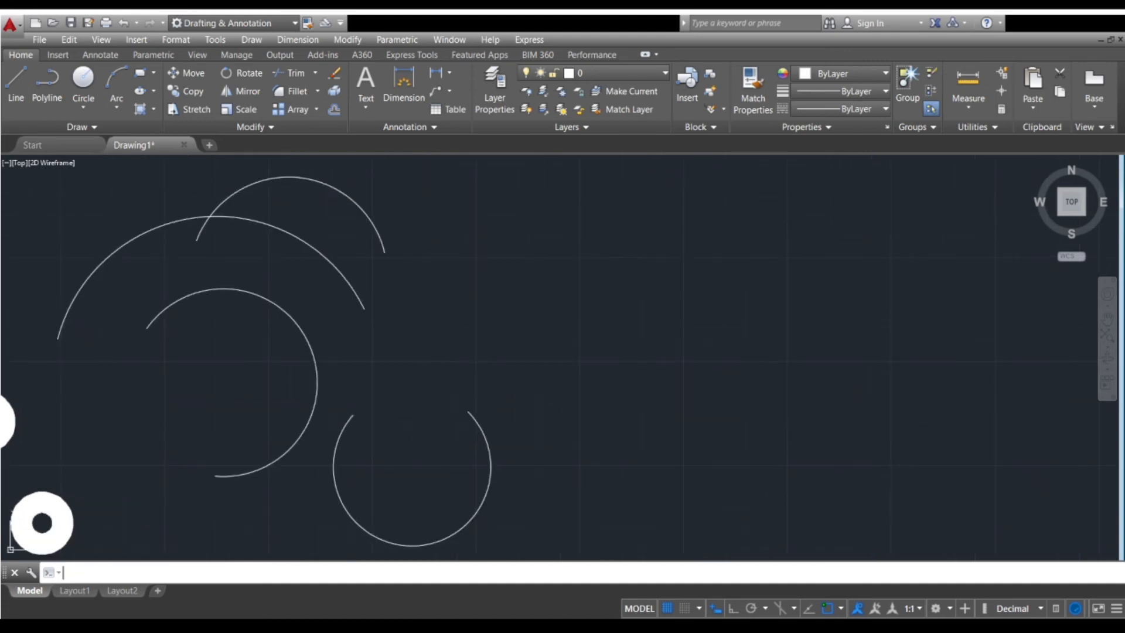
key(Return)
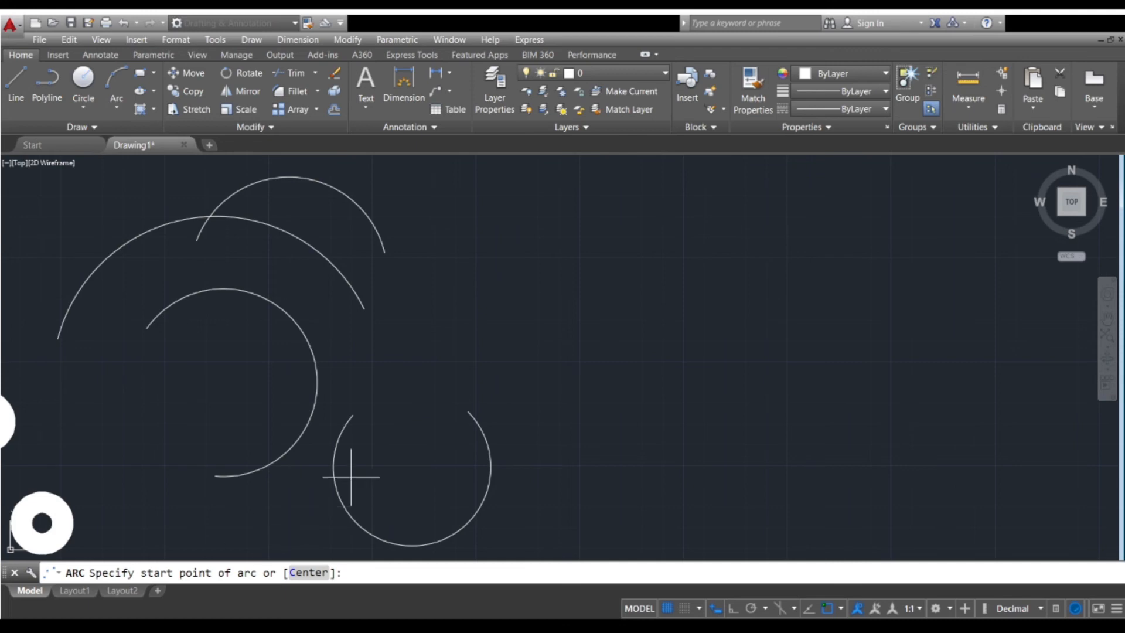
click(527, 339)
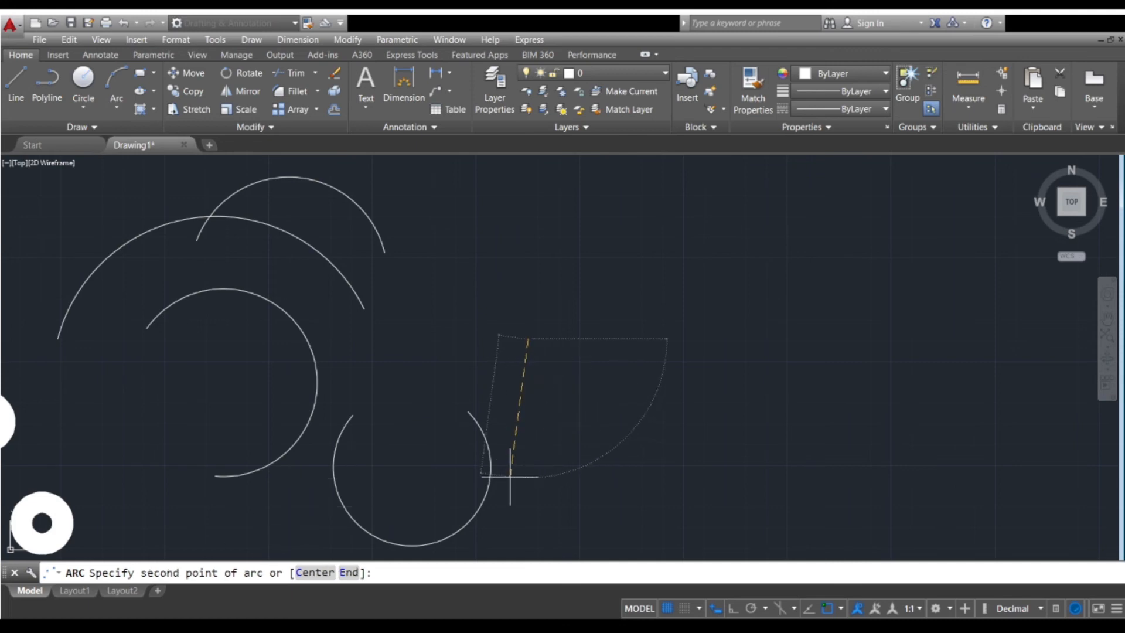
text(c)
key(Return)
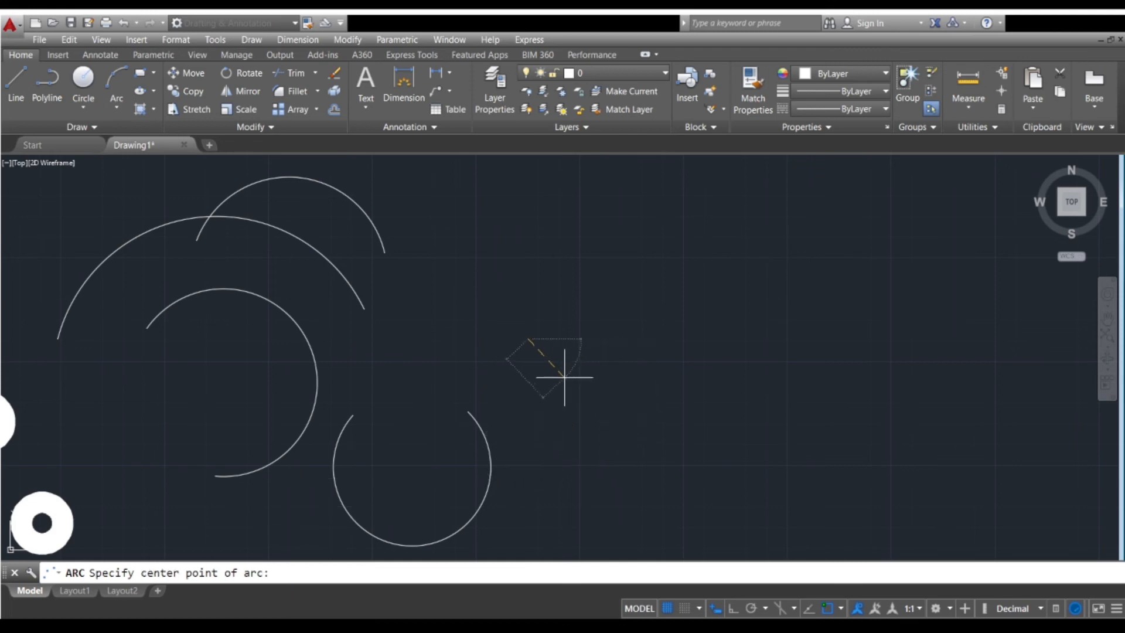
click(566, 379)
scroll(572, 414, up, 4)
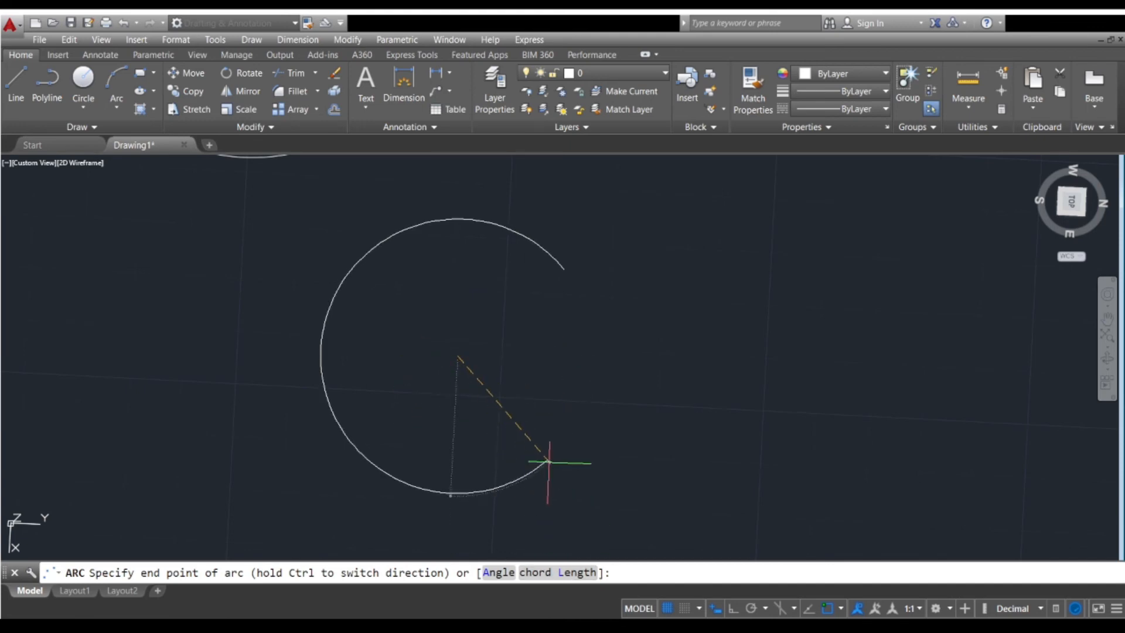
text(l)
key(Return)
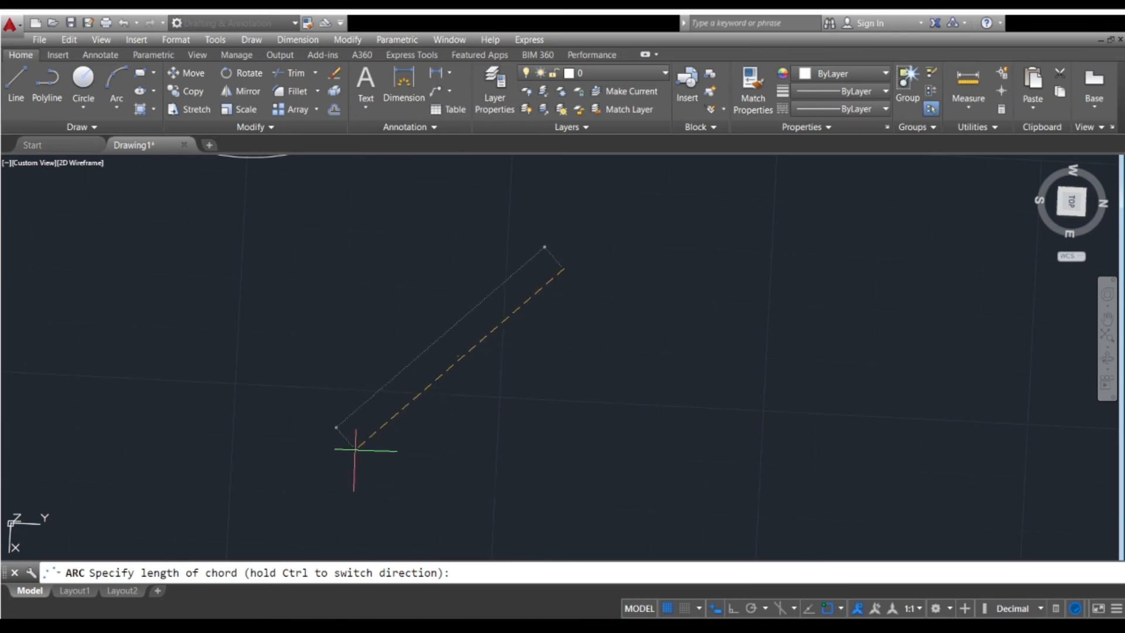
click(340, 414)
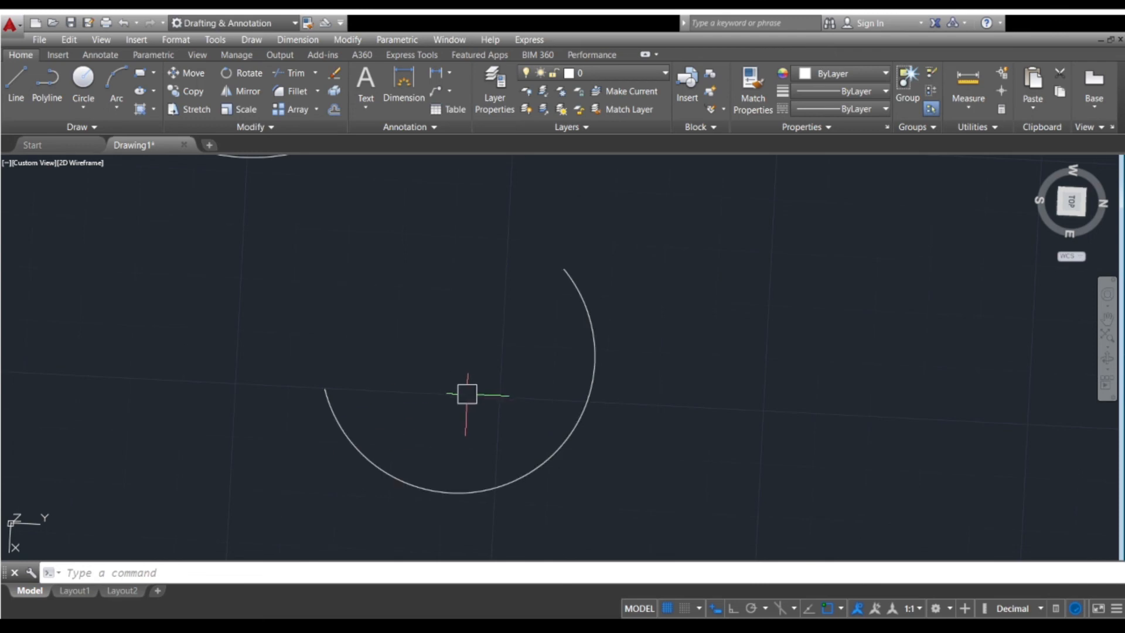
- Undo the last chord-length arc and restore the unrotated top view
scroll(466, 390, down, 5)
mouse_move(467, 394)
middle_down()
mouse_move(466, 434)
mouse_move(480, 370)
middle_up()
scroll(468, 419, down, 5)
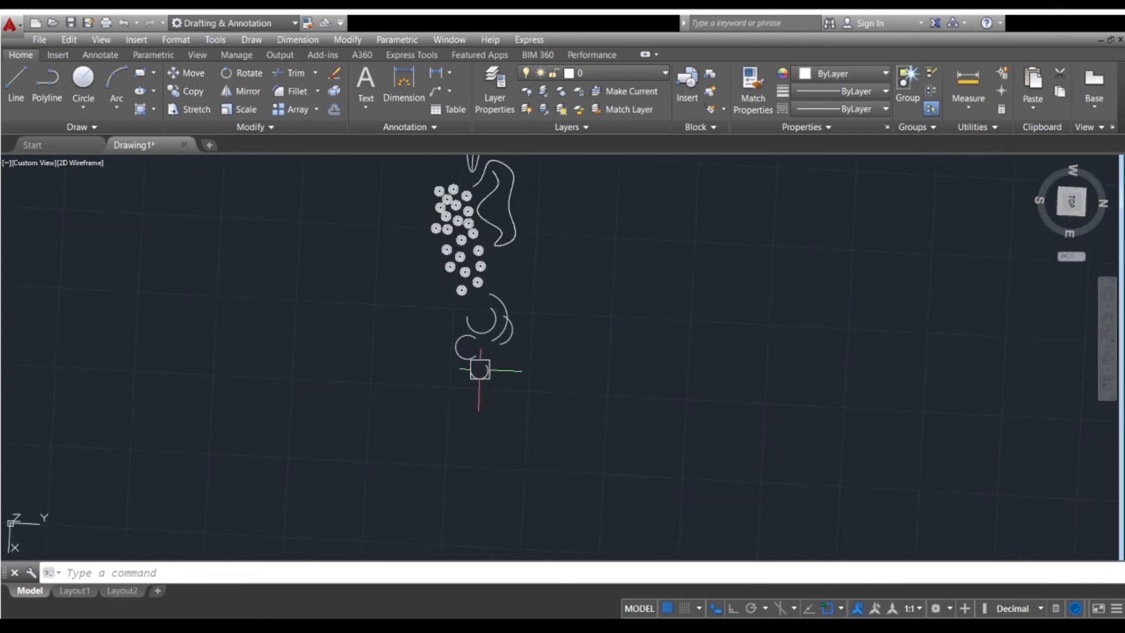
key(ctrl+z)
key(ctrl+z)
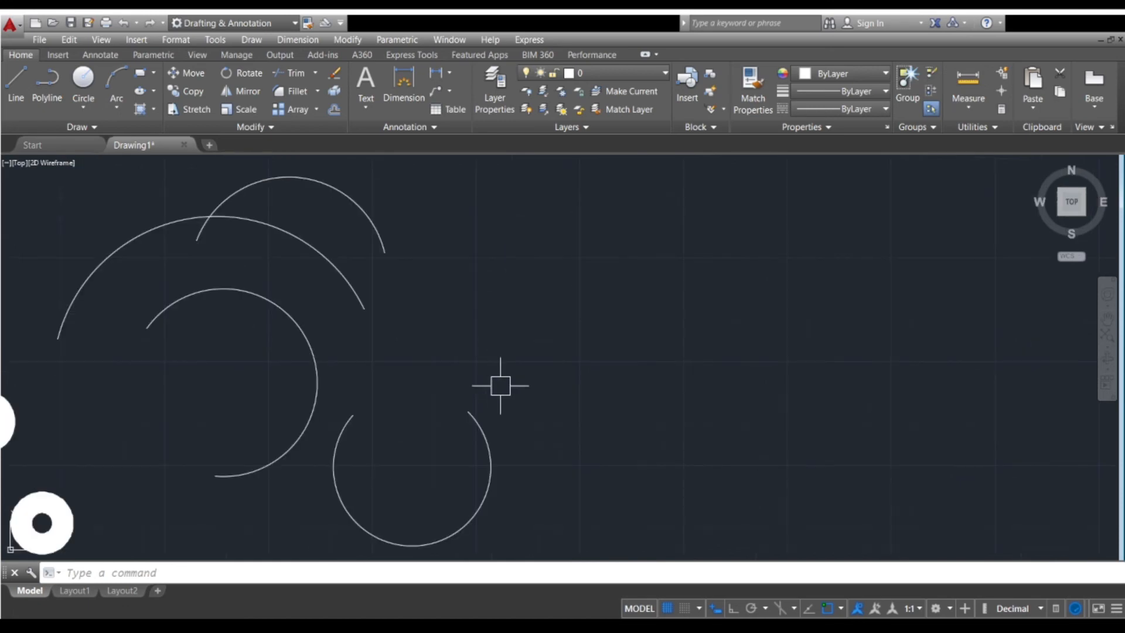
- Draw a left-bulging arc by start, center and chord length, to the right of the nearly closed arc
scroll(440, 364, down, 4)
middle_drag(451, 378, 424, 439)
scroll(442, 418, up, 4)
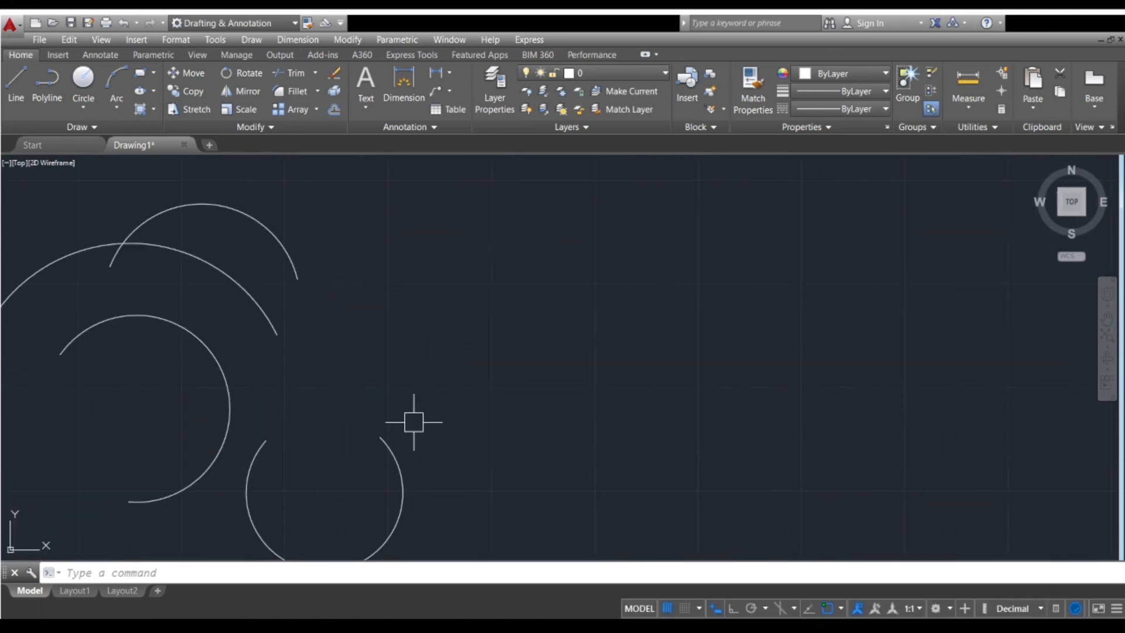
text(a)
key(Return)
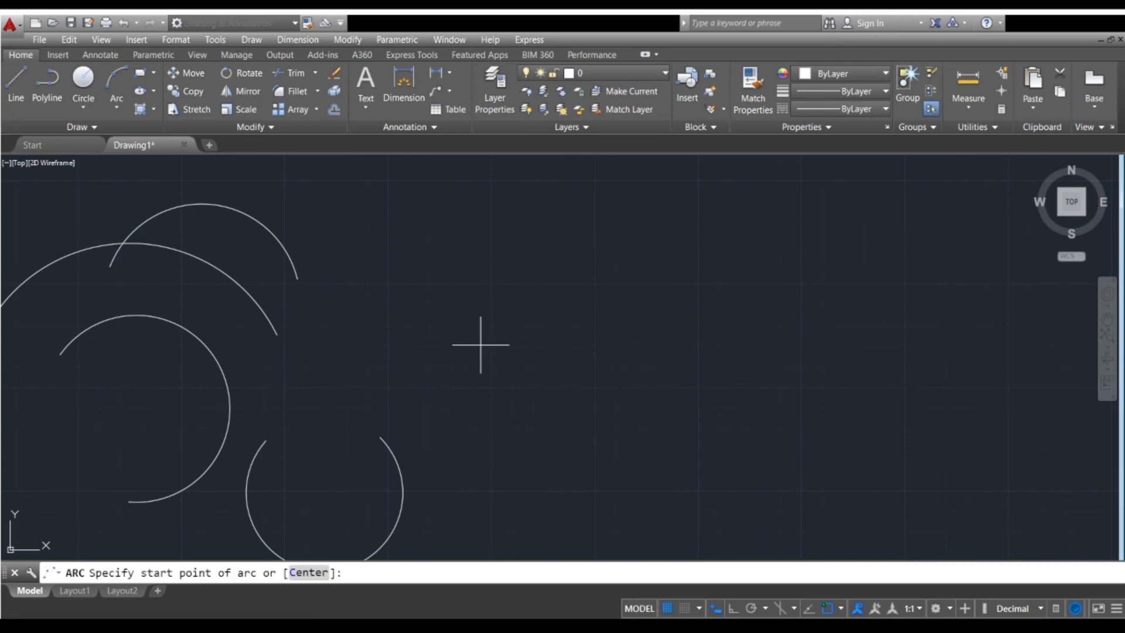
click(480, 344)
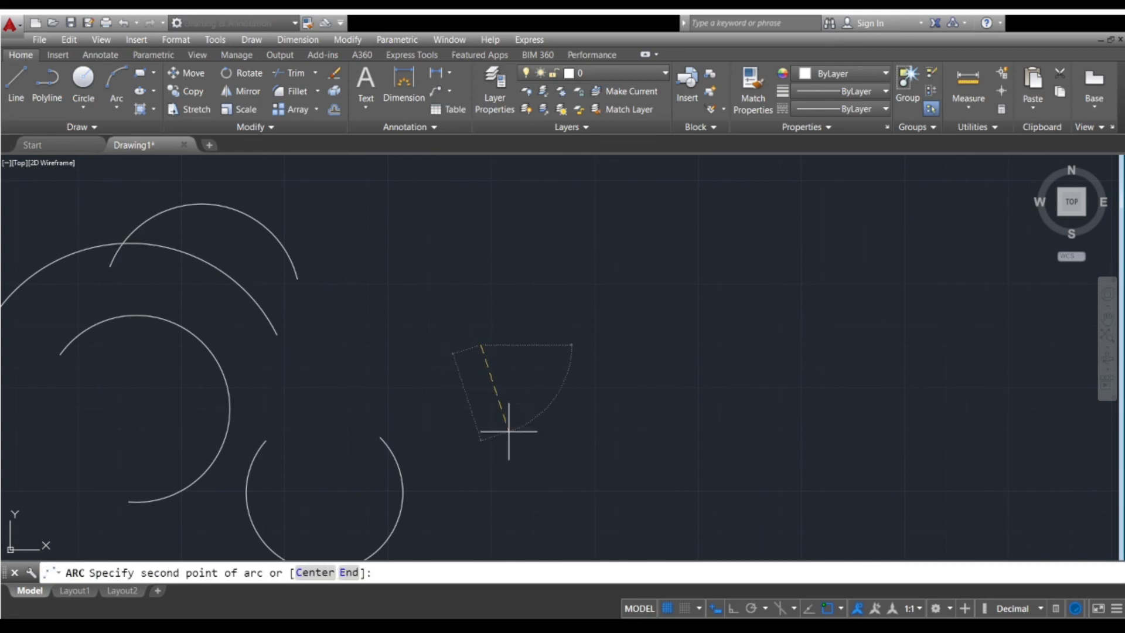
text(c)
key(Return)
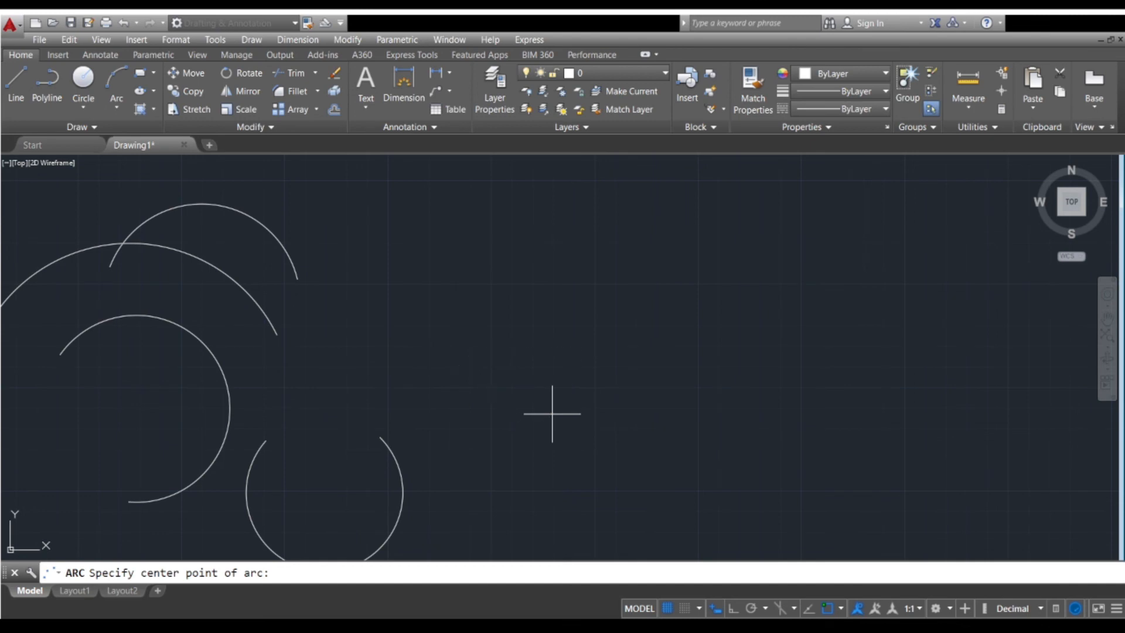
click(551, 414)
click(555, 572)
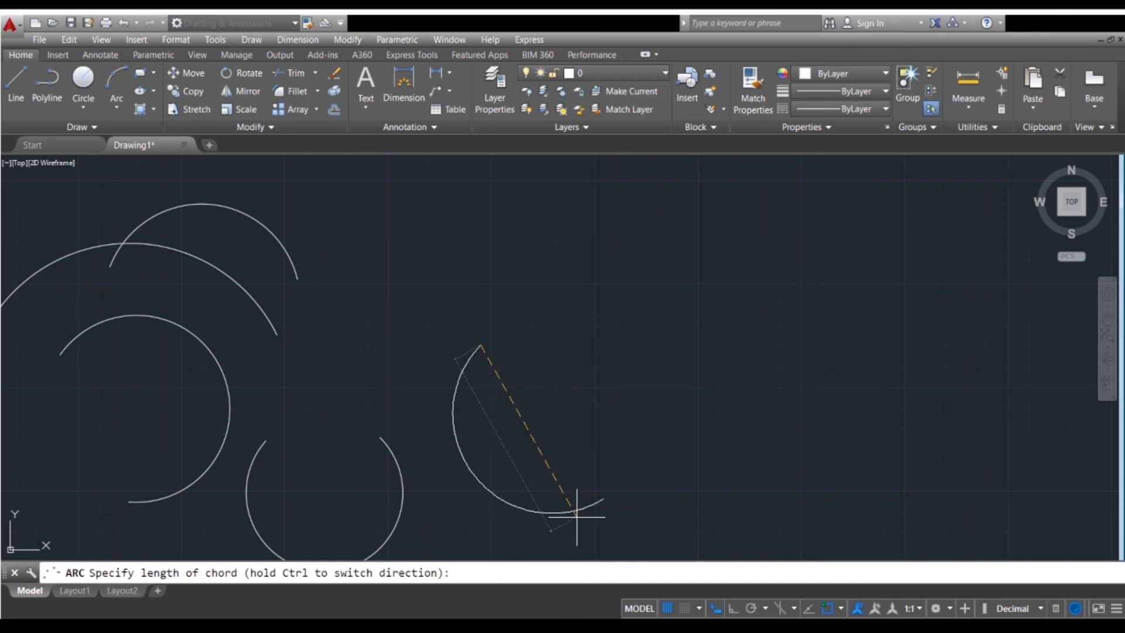
scroll(549, 450, up, 2)
scroll(550, 447, down, 3)
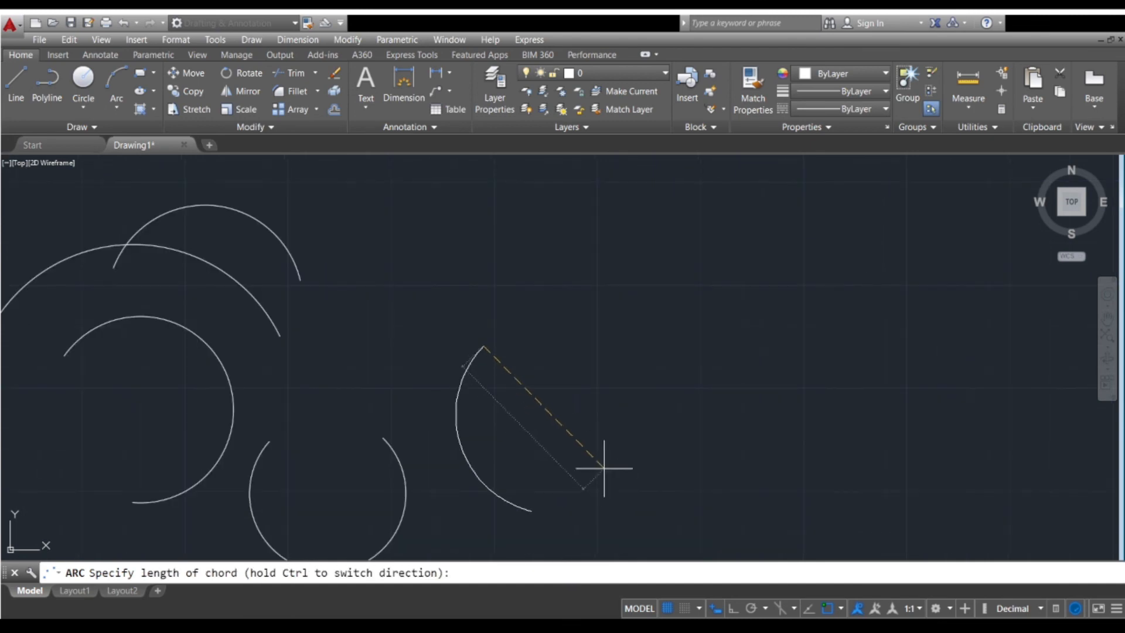
scroll(603, 465, down, 2)
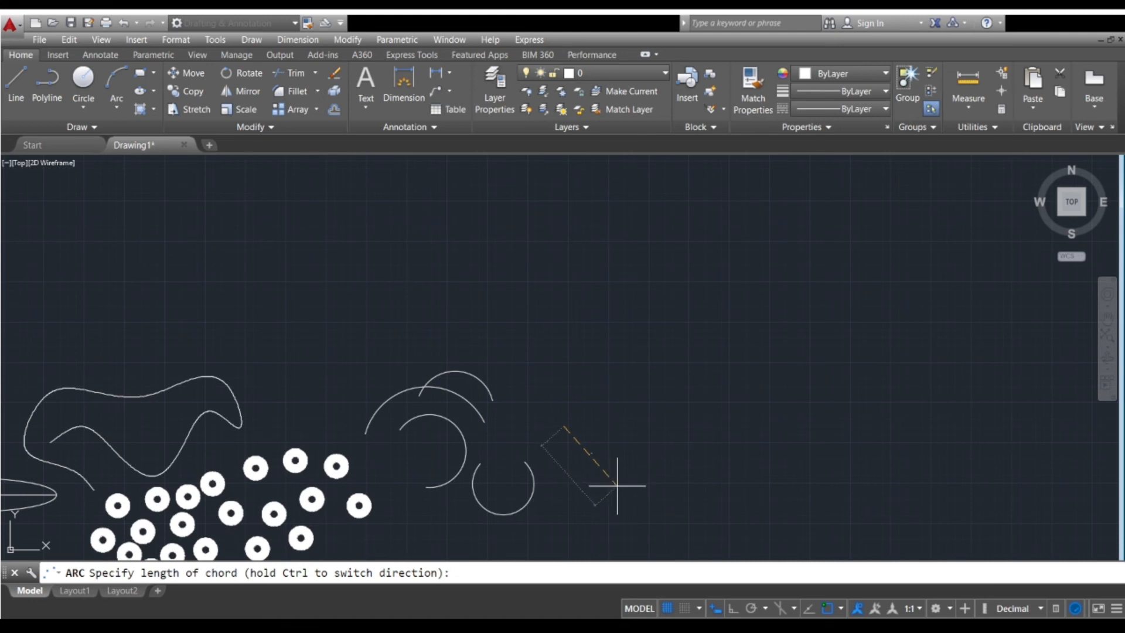
click(617, 486)
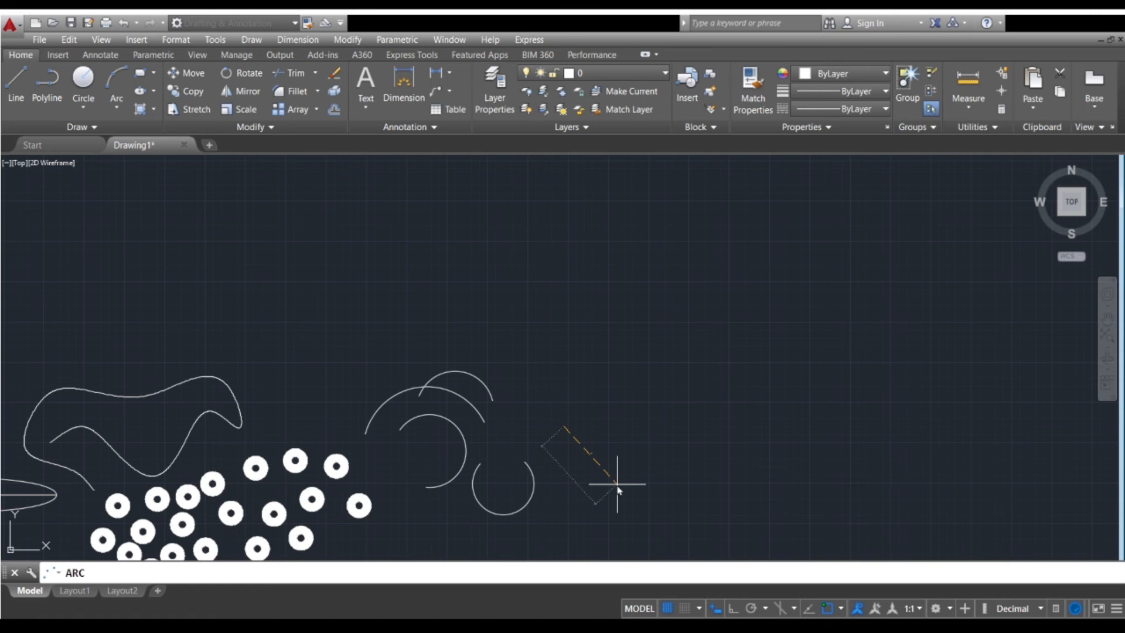
scroll(617, 484, up, 2)
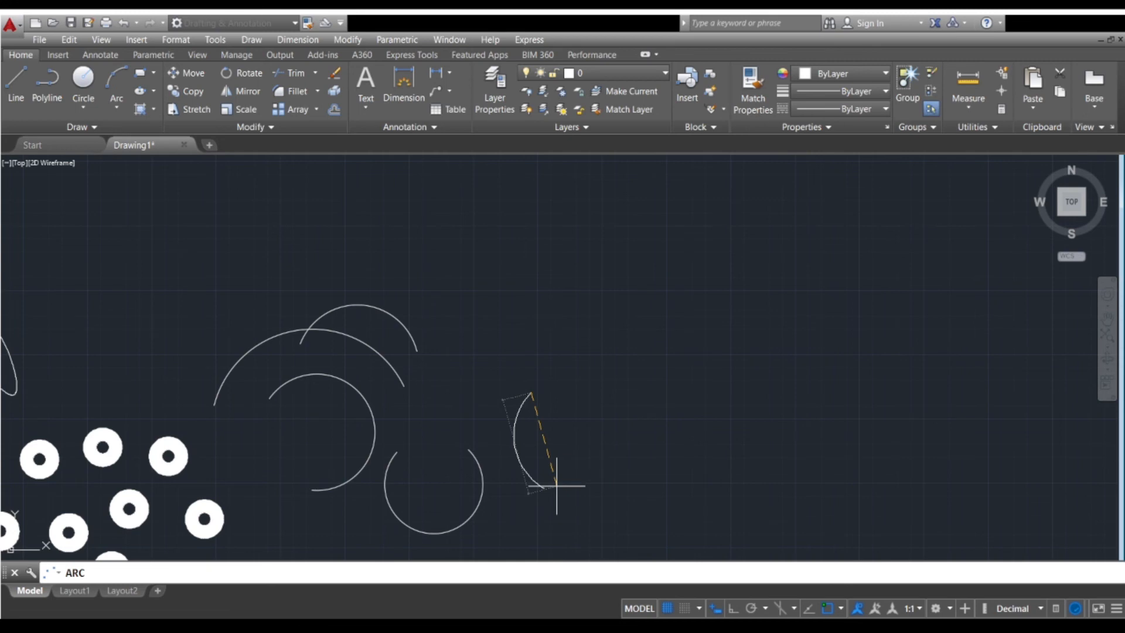
scroll(556, 485, up, 6)
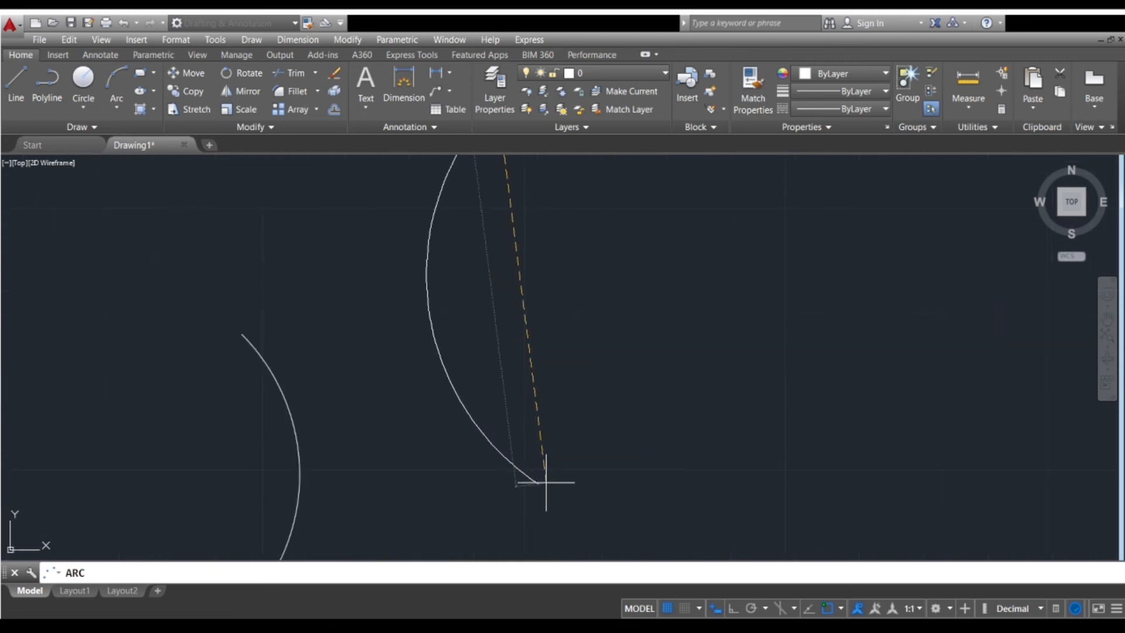
scroll(545, 482, down, 3)
middle_drag(555, 479, 589, 498)
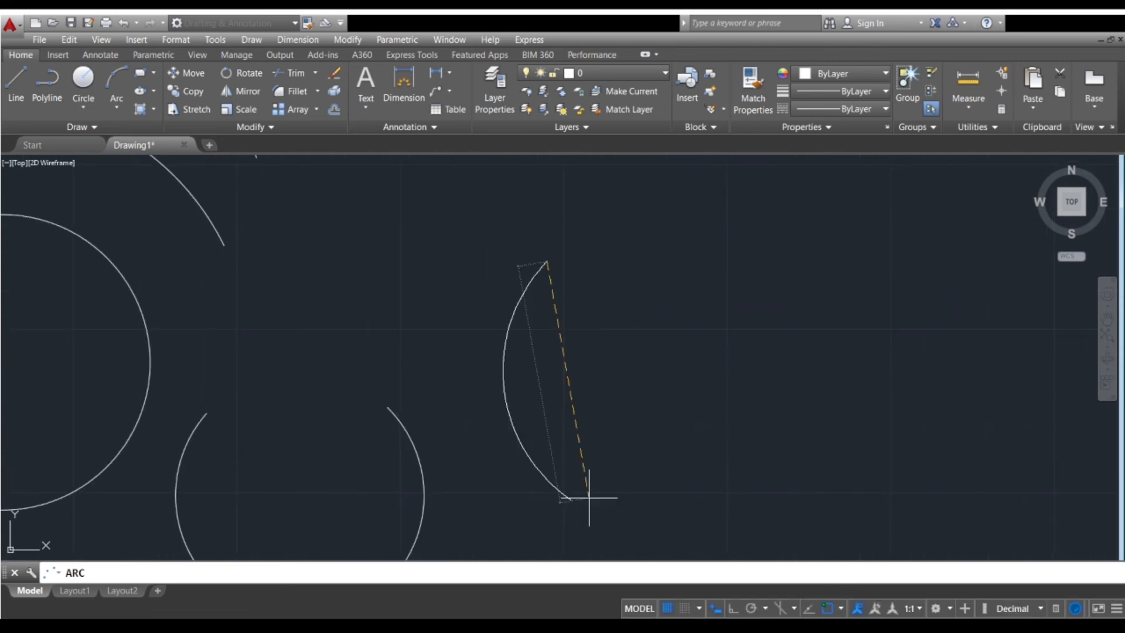
scroll(598, 497, down, 2)
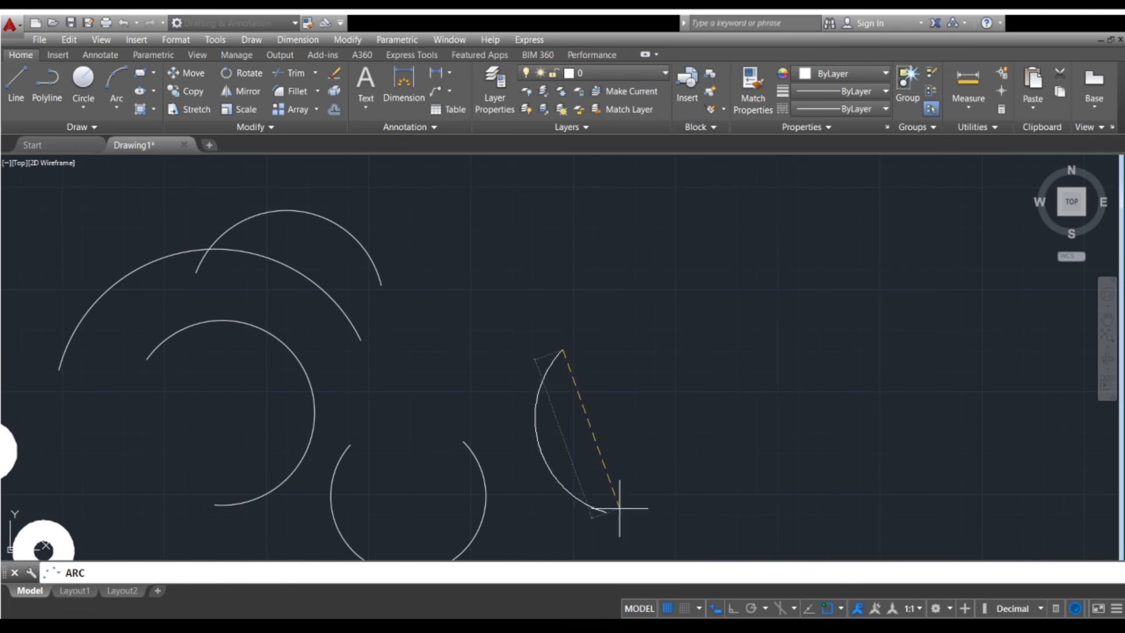
click(620, 507)
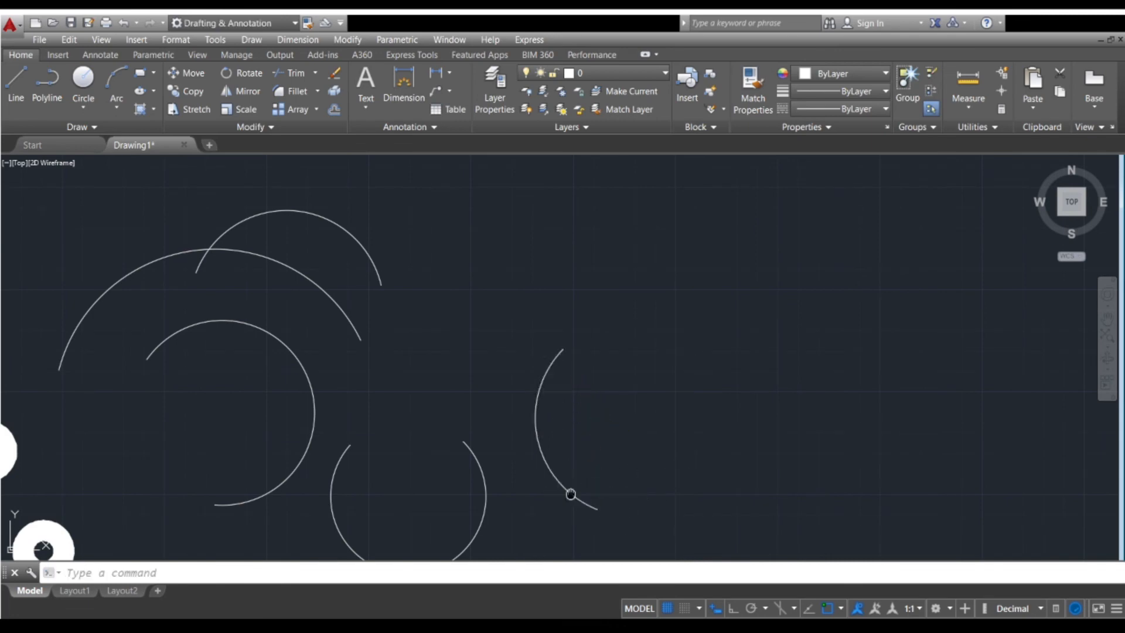
- Draw a line joining the two endpoints of the left-bulging arc to show its chord
middle_drag(571, 494, 555, 495)
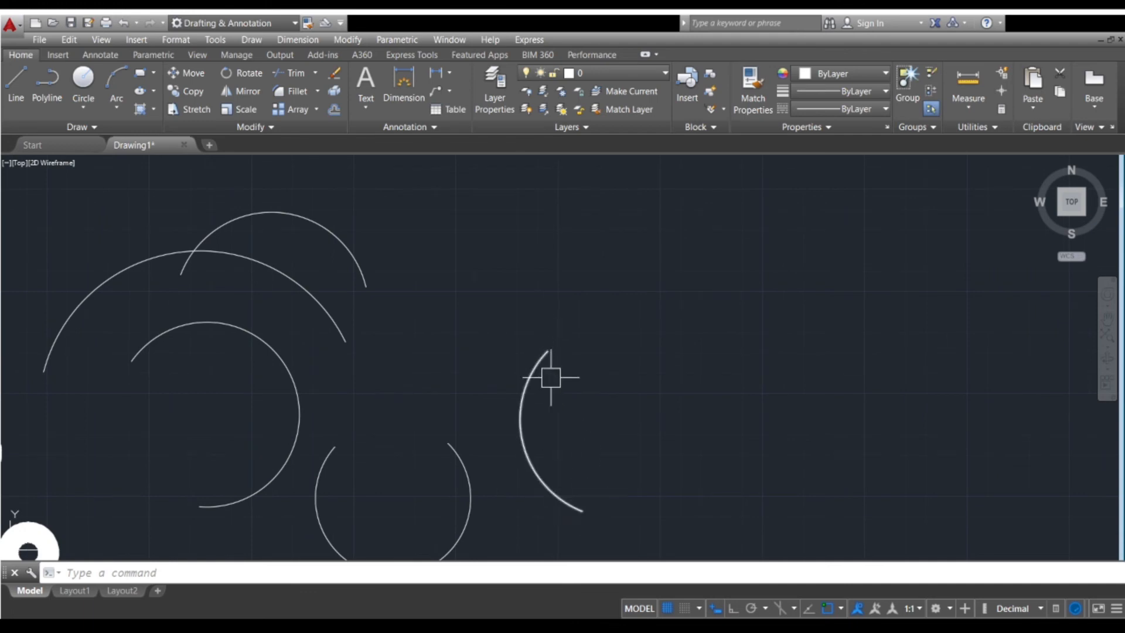
text(l)
key(Return)
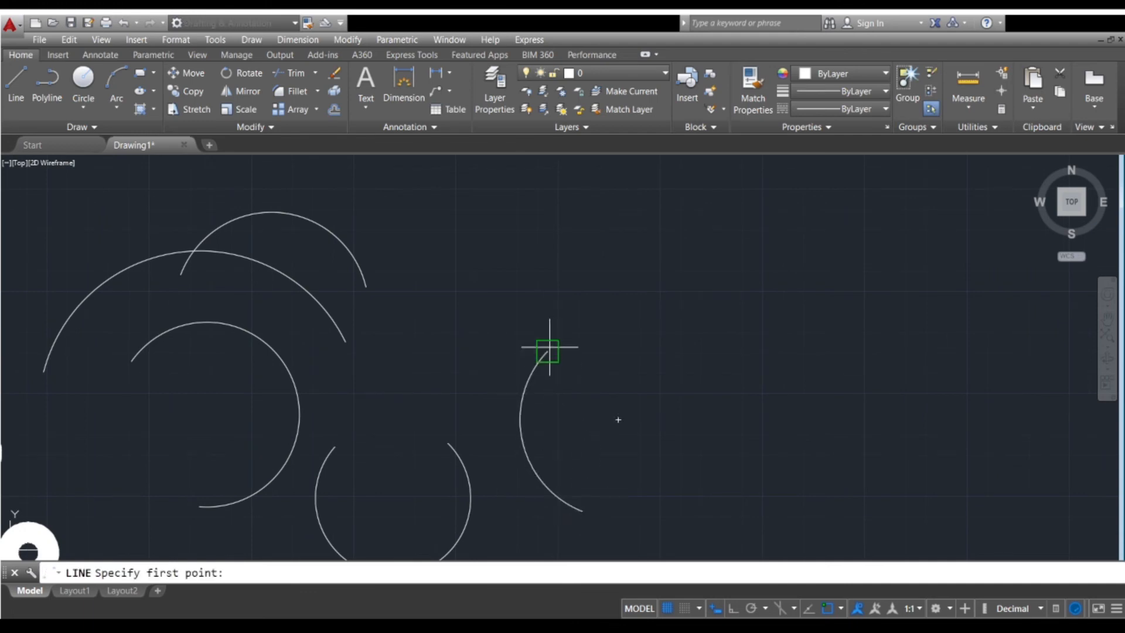
click(547, 352)
click(582, 511)
key(Return)
scroll(586, 446, up, 2)
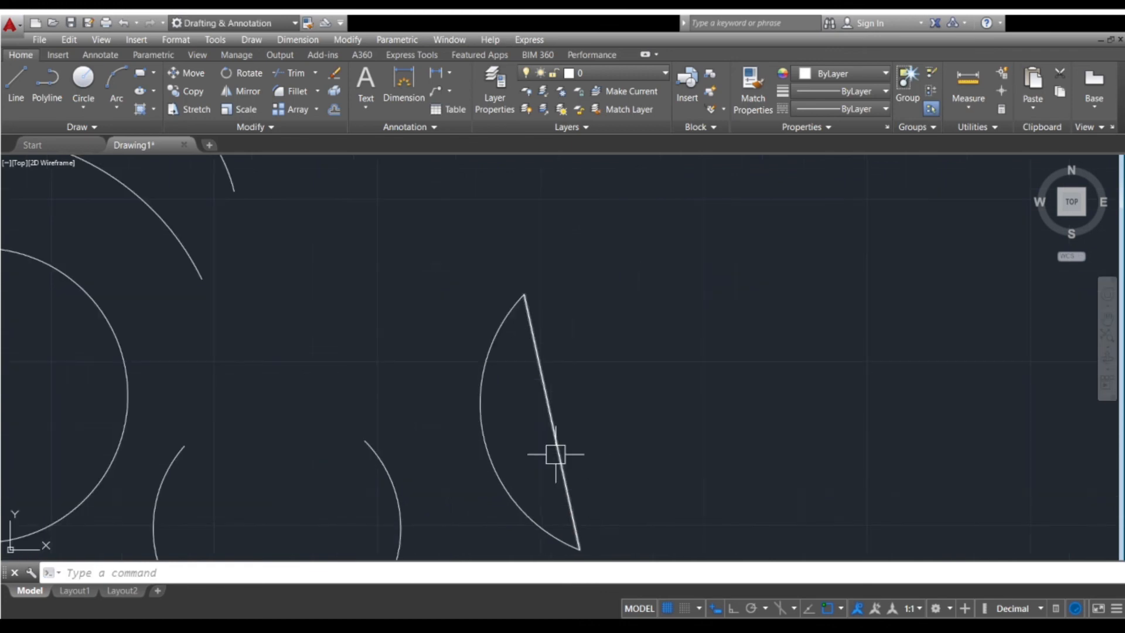
- Delete the chord line from the left-bulging arc
click(556, 454)
scroll(586, 422, down, 2)
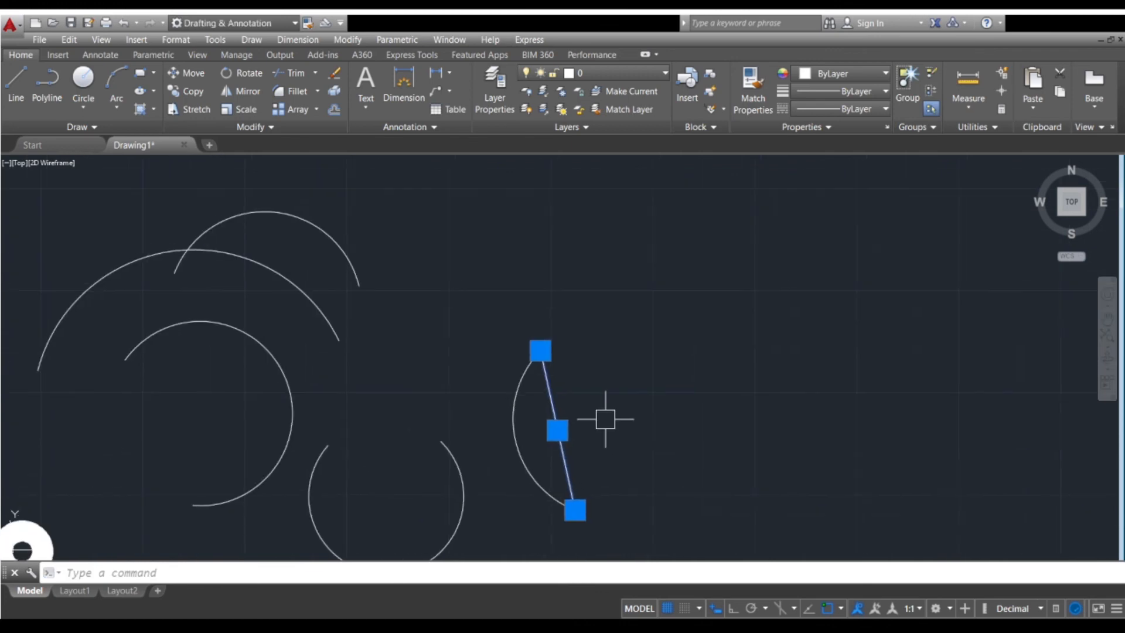
scroll(604, 419, down, 2)
middle_drag(603, 419, 558, 439)
key(Delete)
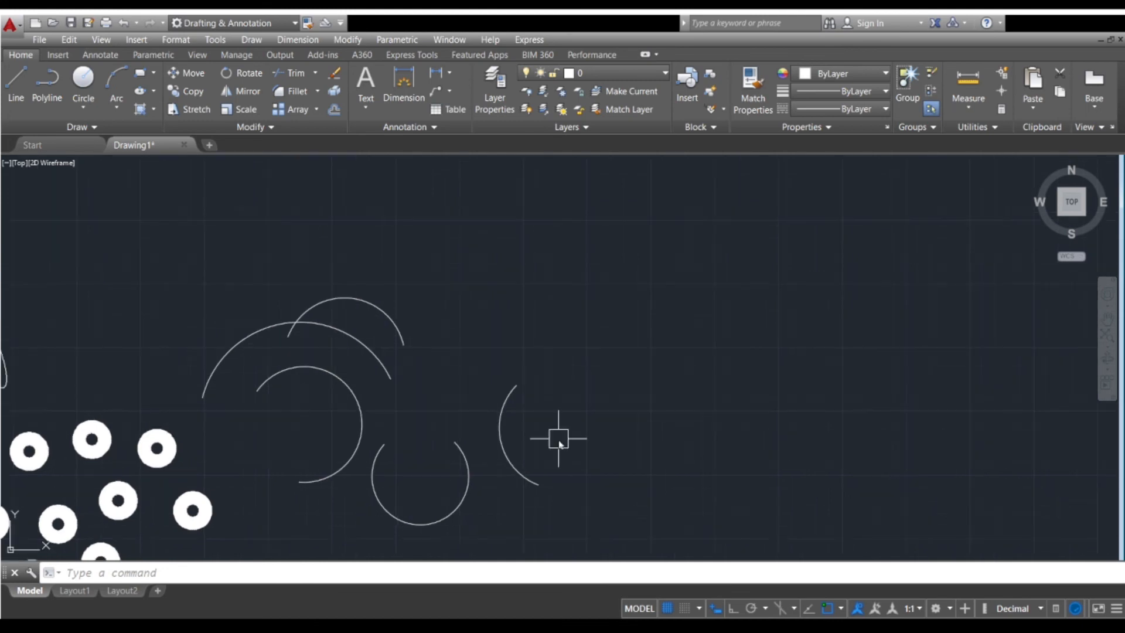
- Draw a clockwise arc by start, end and center point to the right of the left-bulging arc, curving over the upper right
text(a)
key(Return)
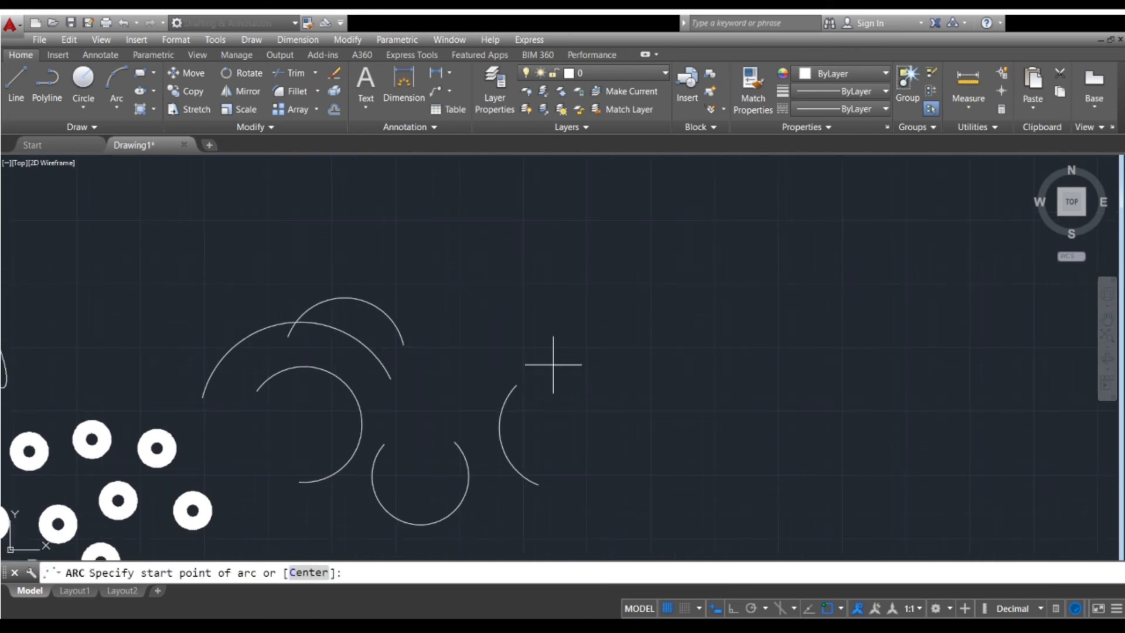
click(579, 325)
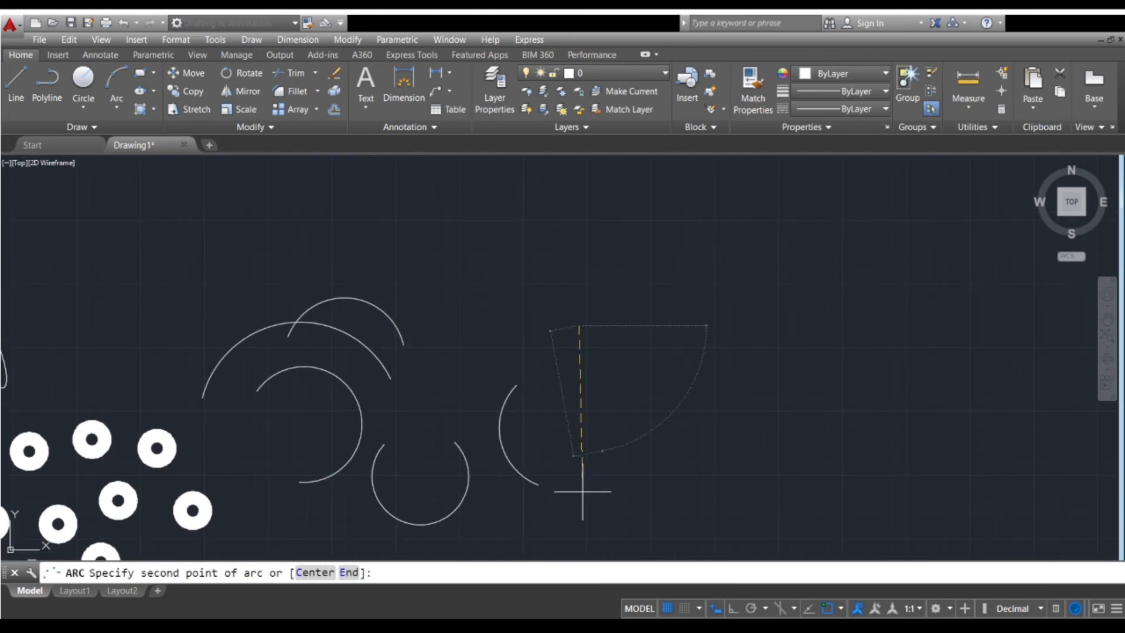
click(351, 580)
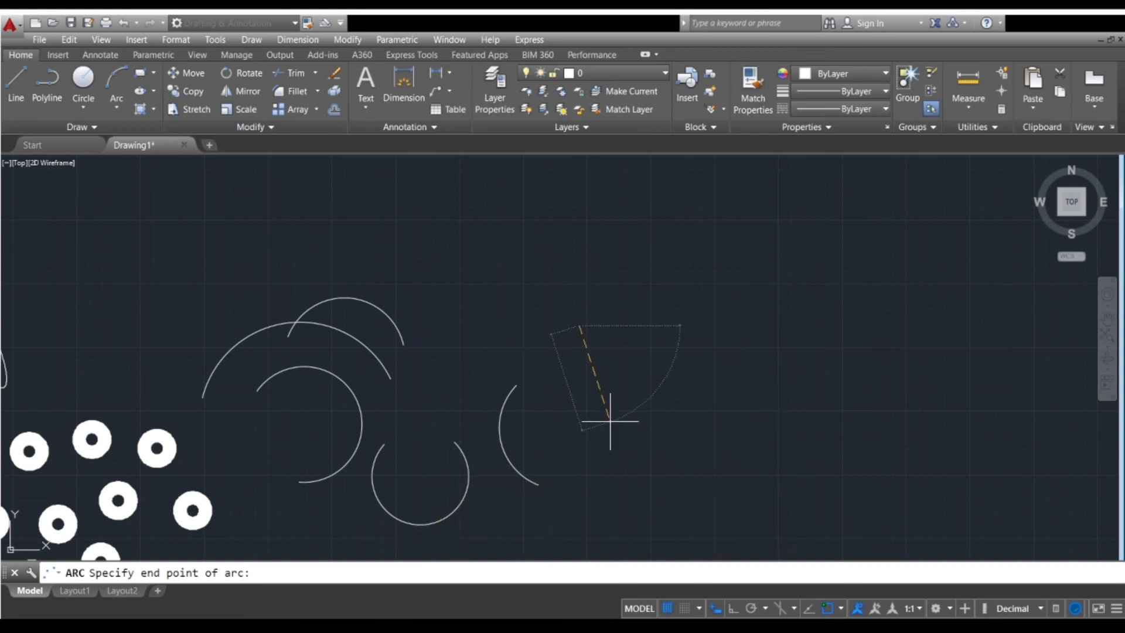
scroll(639, 415, up, 3)
scroll(639, 415, down, 3)
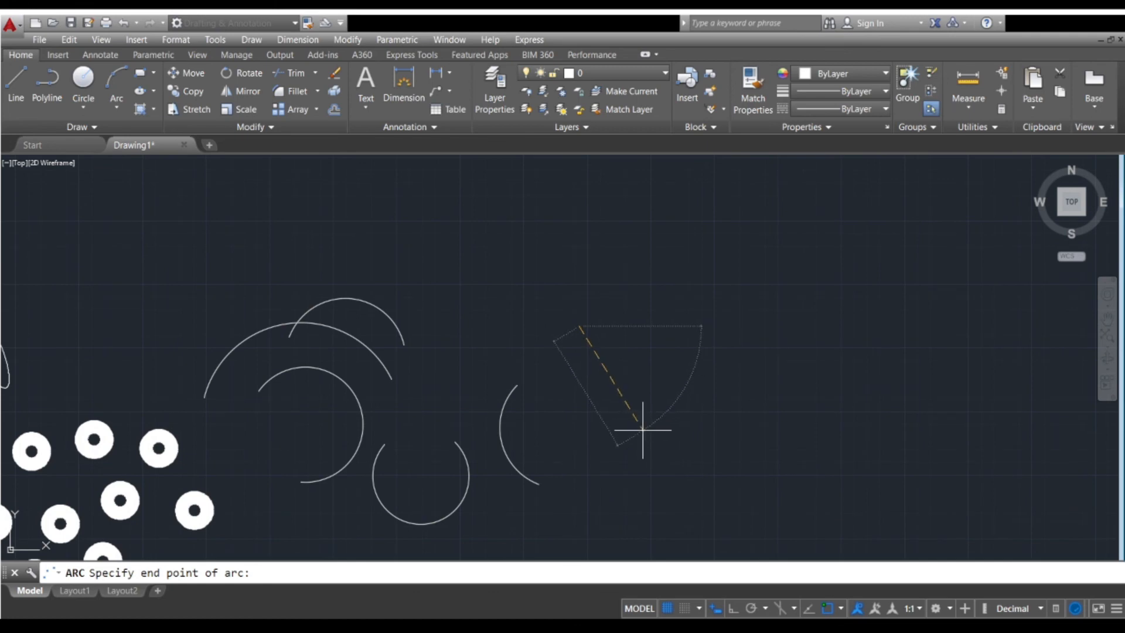
click(643, 431)
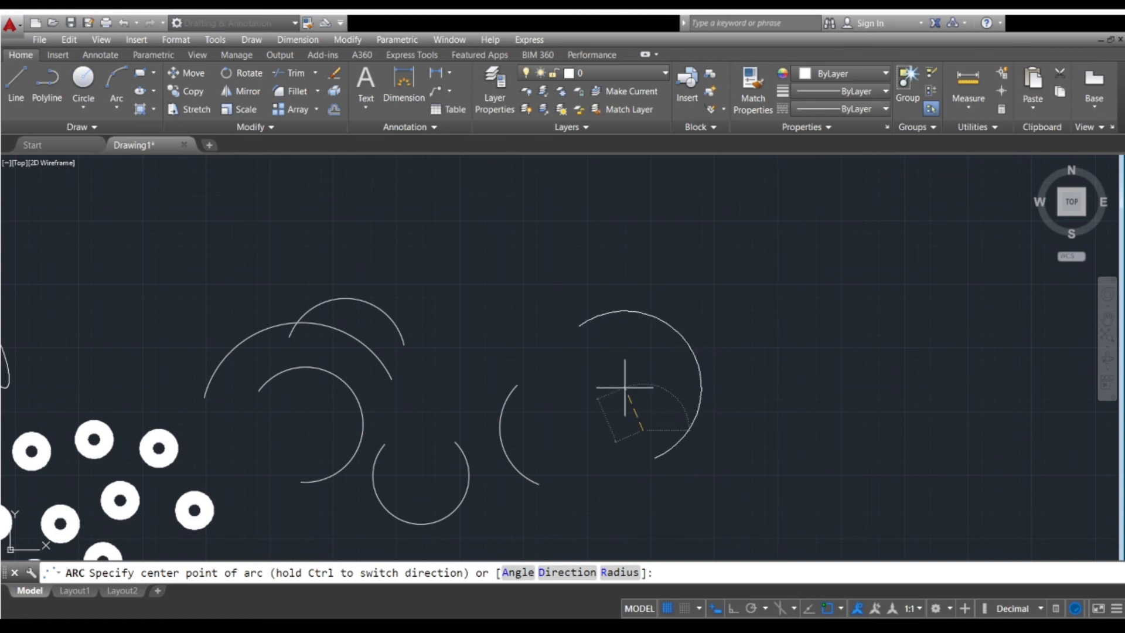
key(Escape)
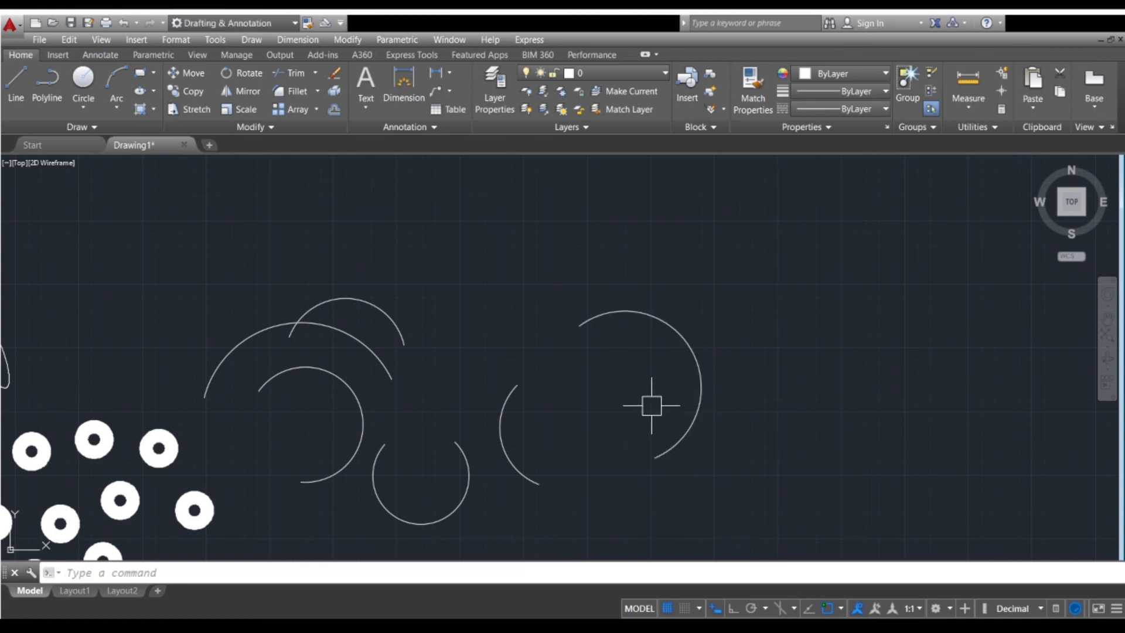
- Draw a shallow downward-bulging arc by start point, end point and included angle in the empty area above the existing arcs
scroll(653, 402, up, 2)
middle_drag(601, 430, 565, 434)
scroll(569, 431, down, 5)
middle_drag(503, 461, 609, 556)
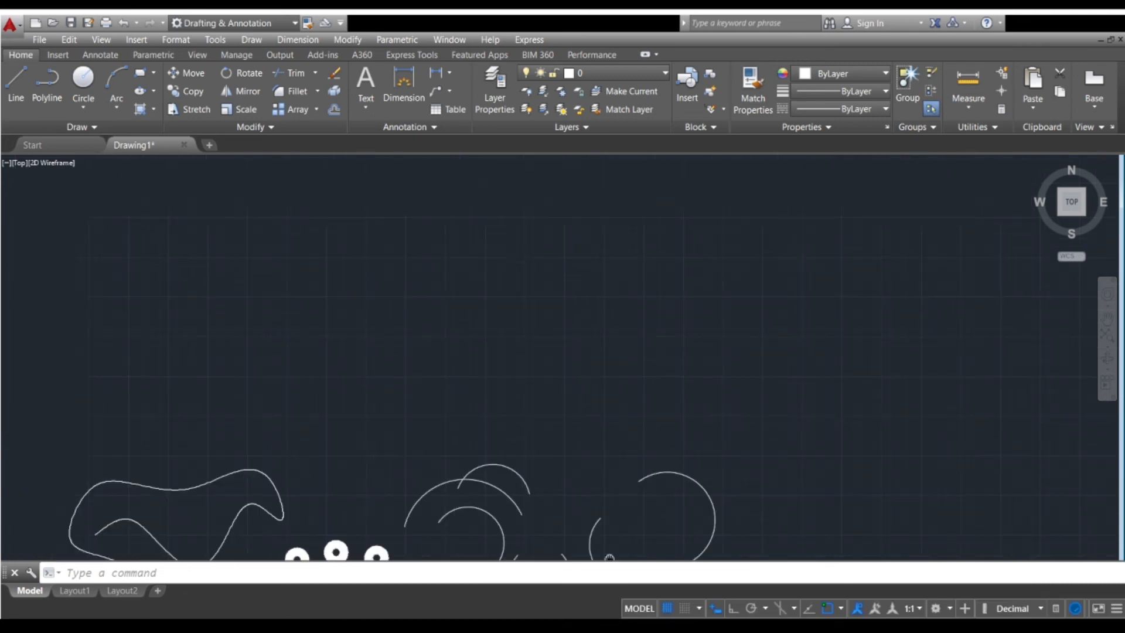
key(Return)
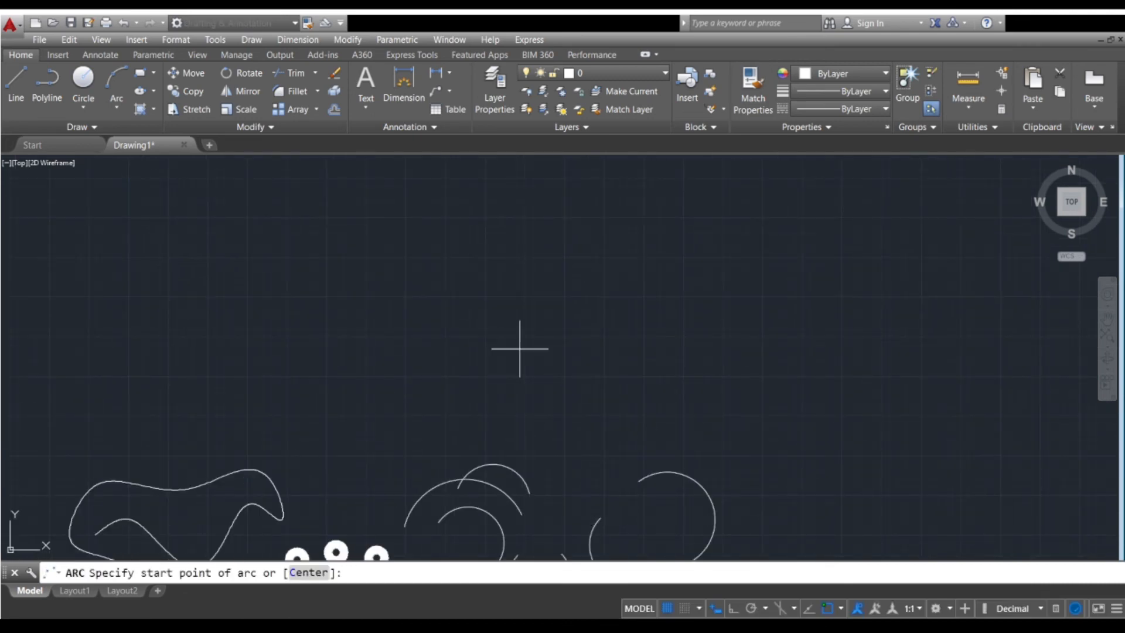
click(365, 318)
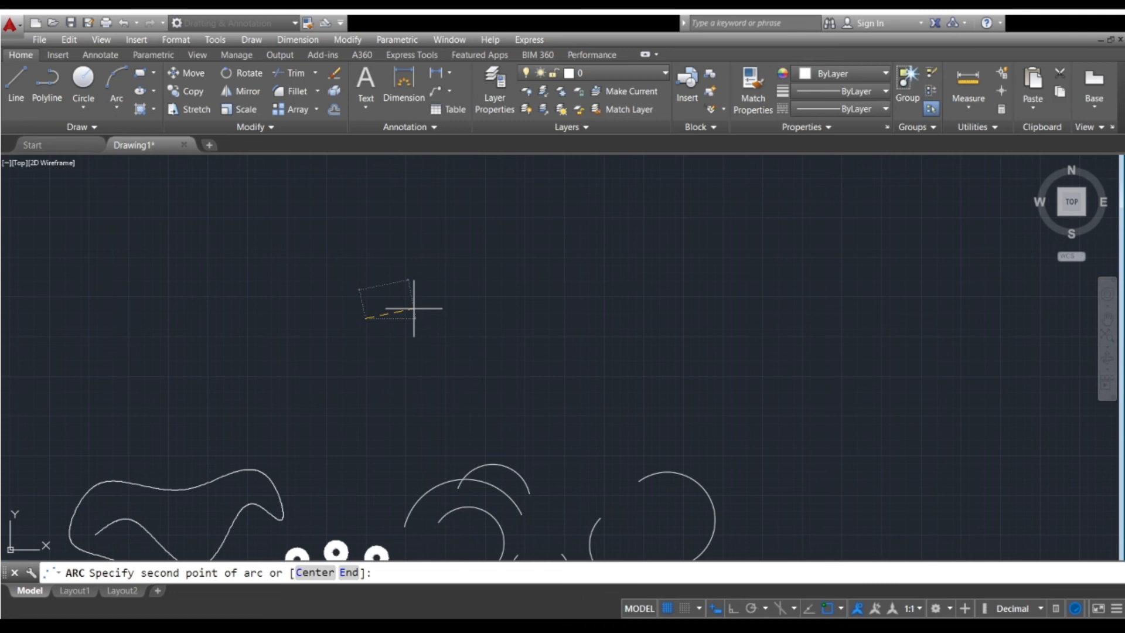
click(437, 399)
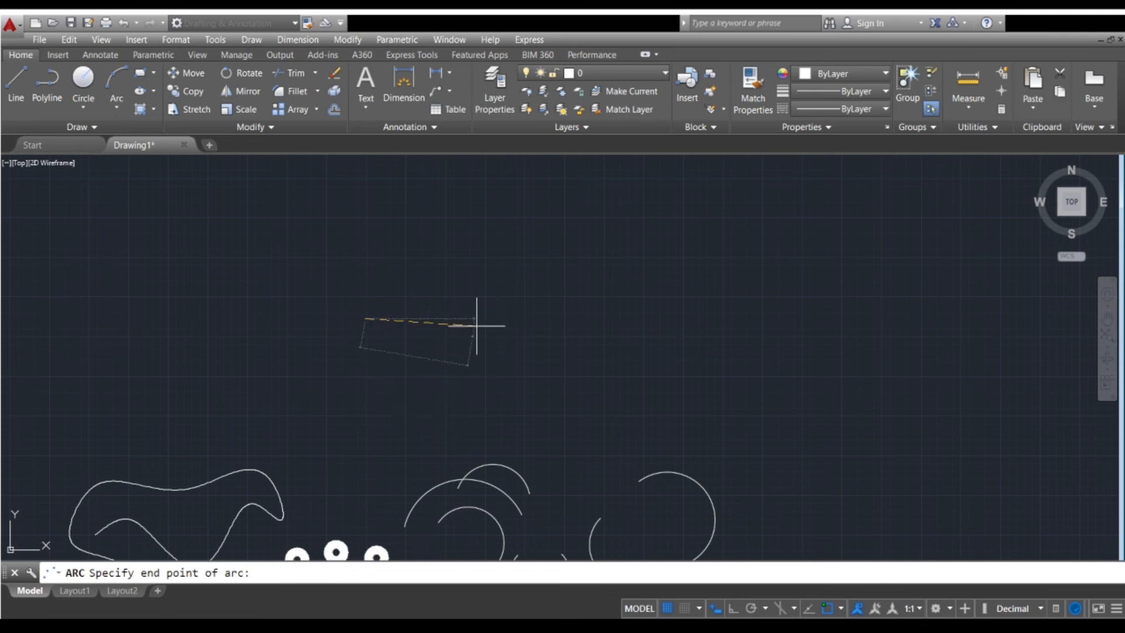
click(594, 344)
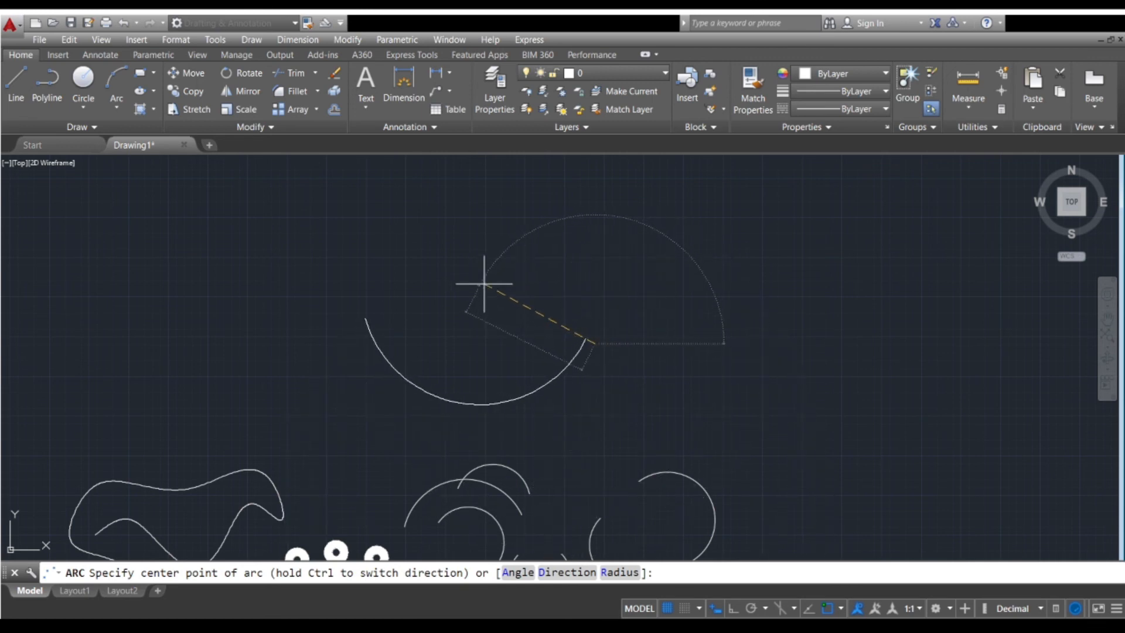
text(a)
key(Return)
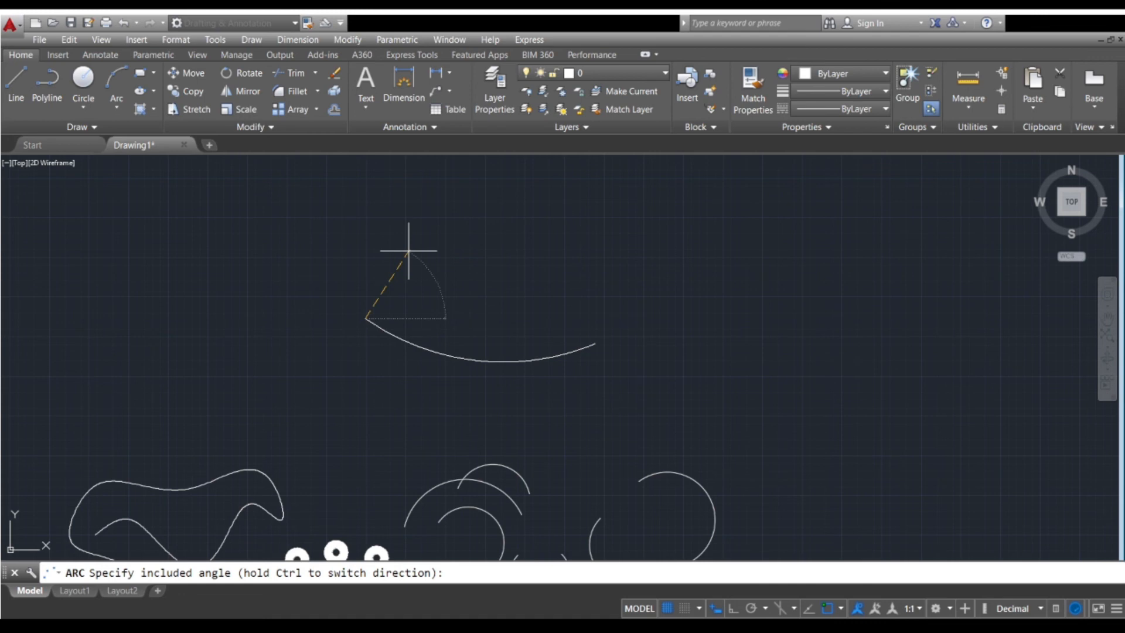
scroll(408, 251, up, 2)
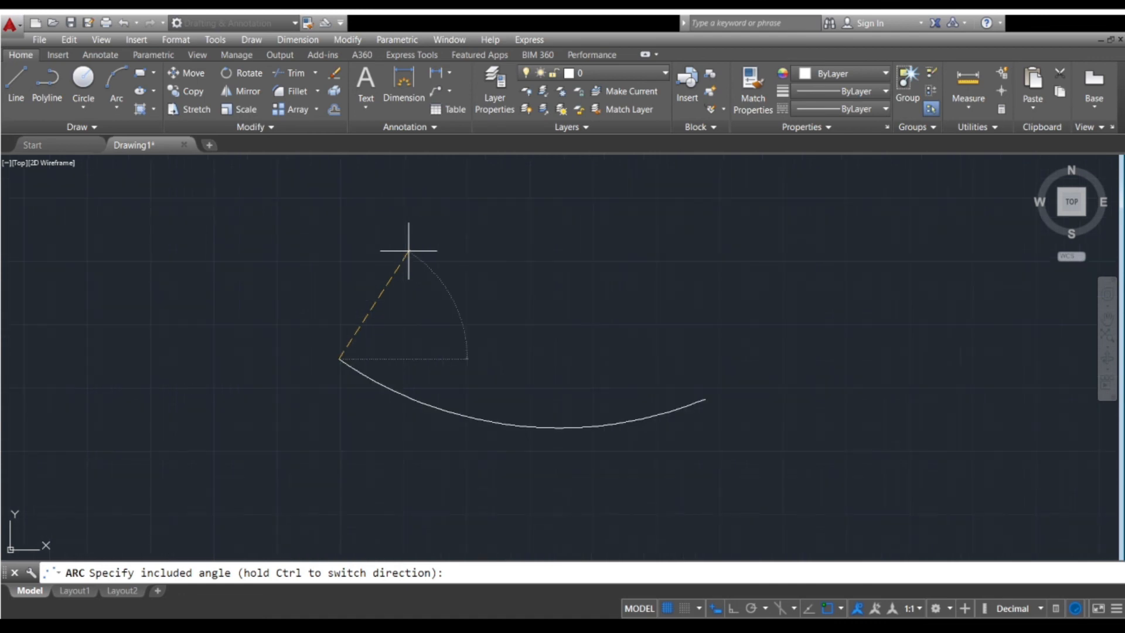
scroll(408, 251, down, 2)
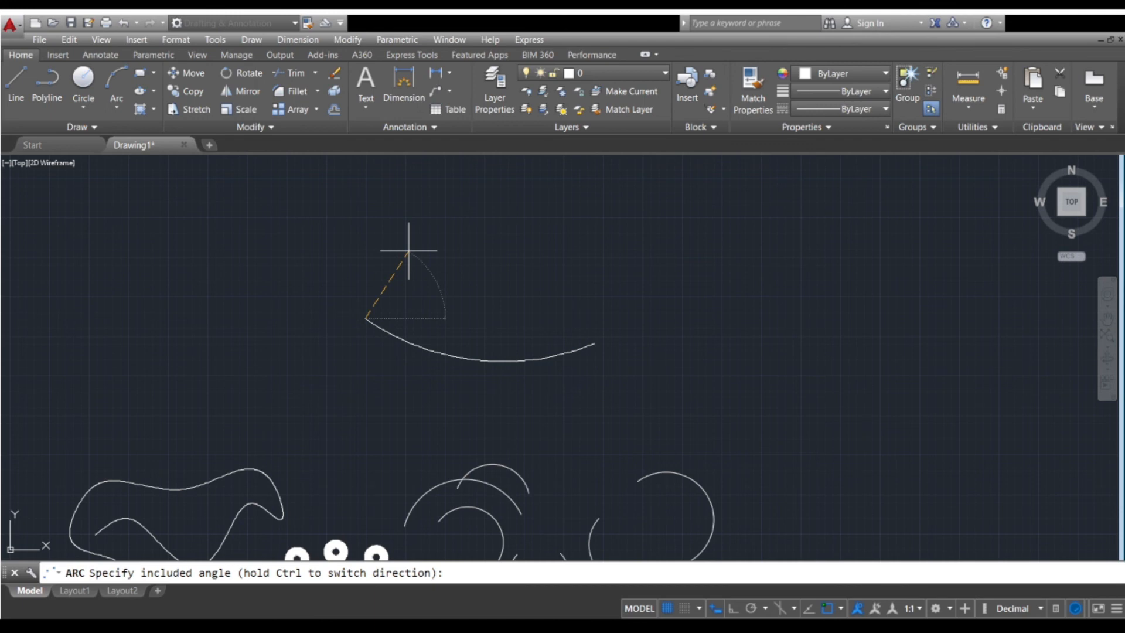
key(Escape)
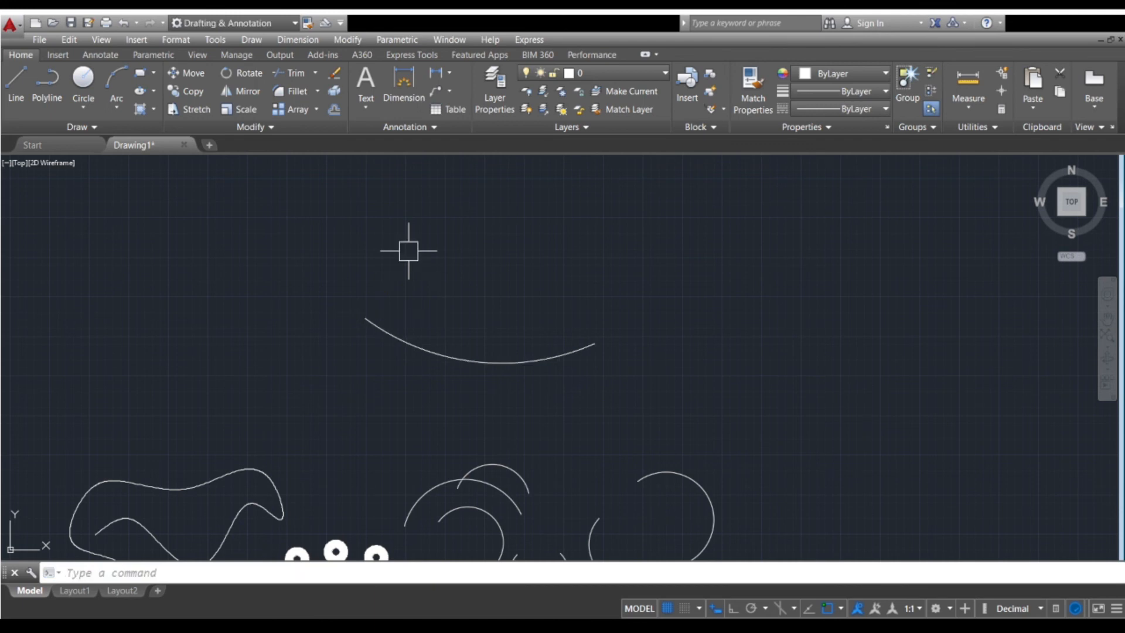
middle_drag(410, 249, 405, 293)
click(455, 402)
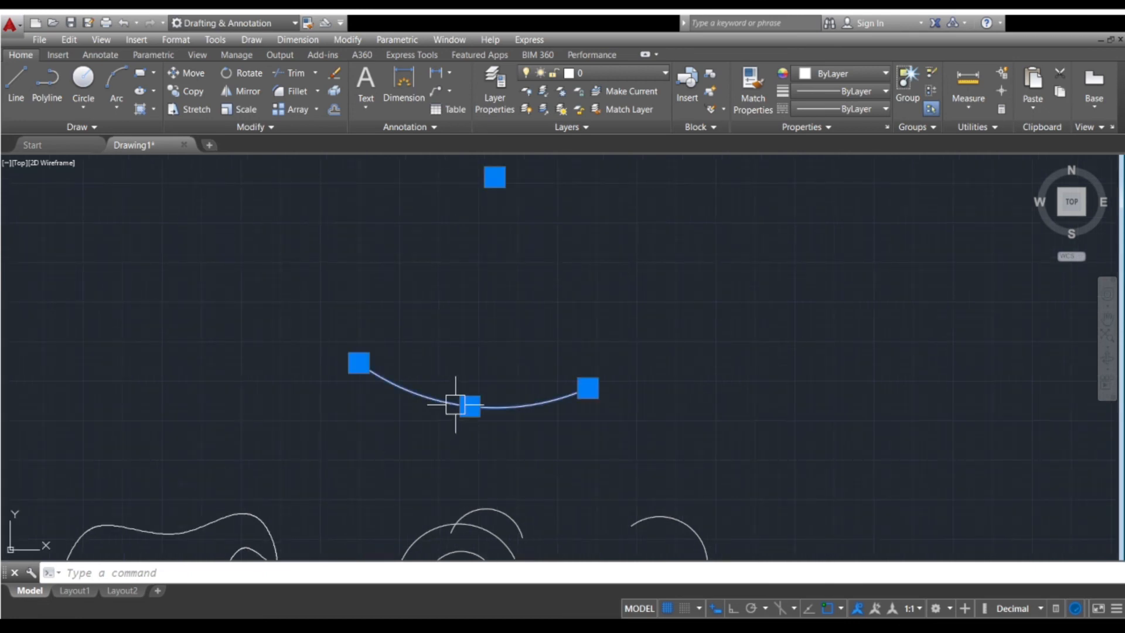
middle_drag(515, 379, 473, 398)
scroll(474, 398, up, 2)
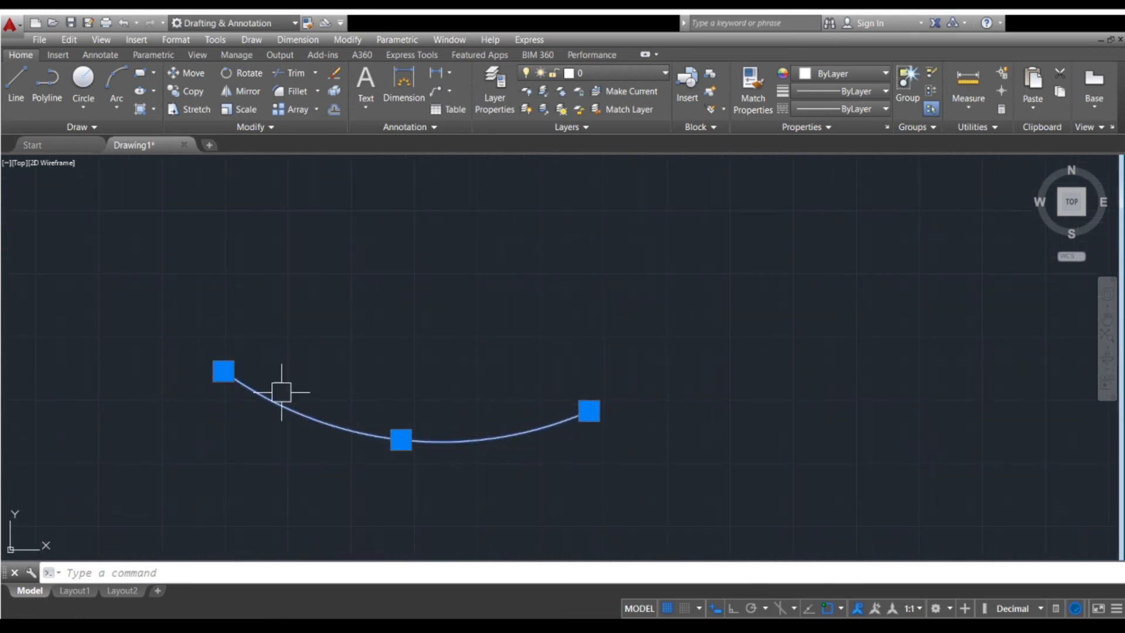
key(Escape)
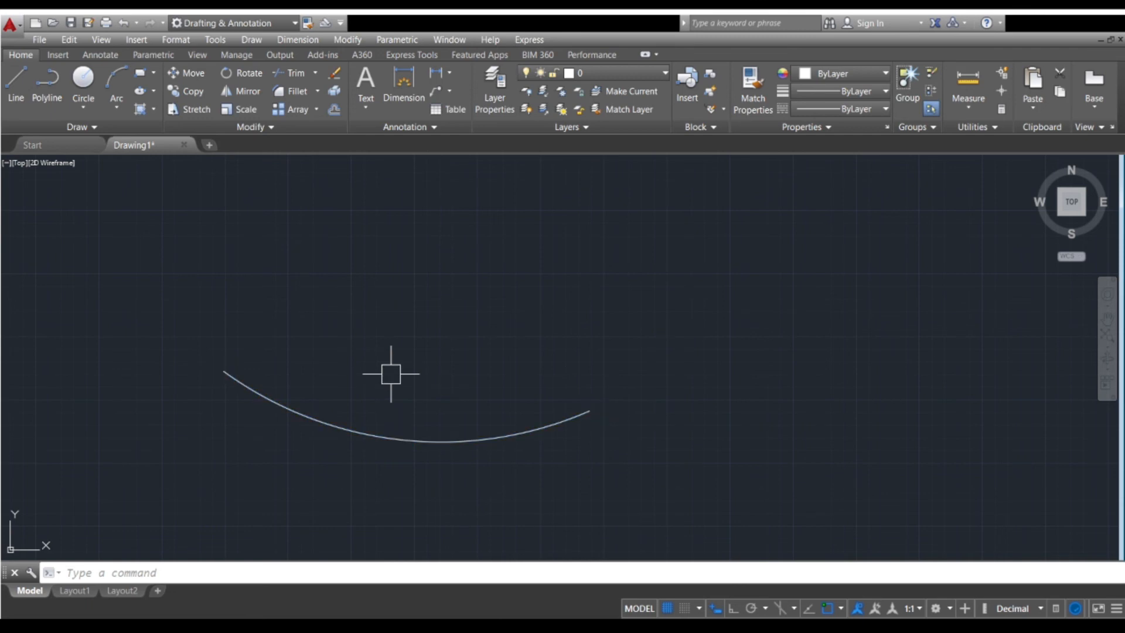
- Draw an upward-bulging arc by start point, end point and tangent direction, to the right of the shallow arc
scroll(397, 364, down, 4)
mouse_move(429, 396)
middle_down()
mouse_move(394, 400)
mouse_move(414, 375)
middle_up()
key(Return)
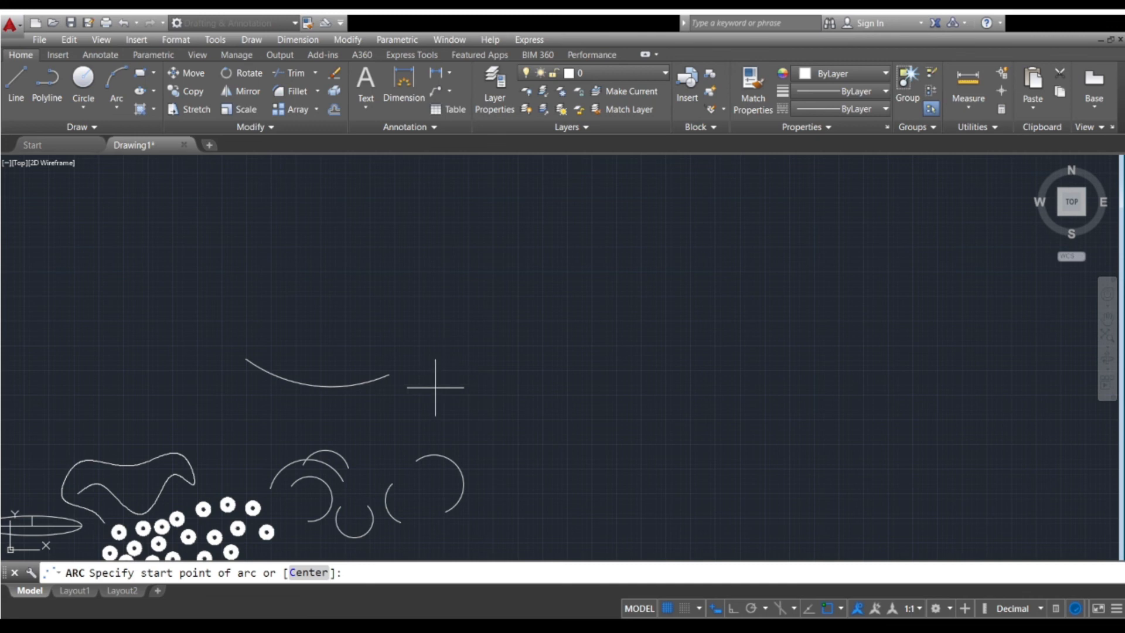
click(435, 388)
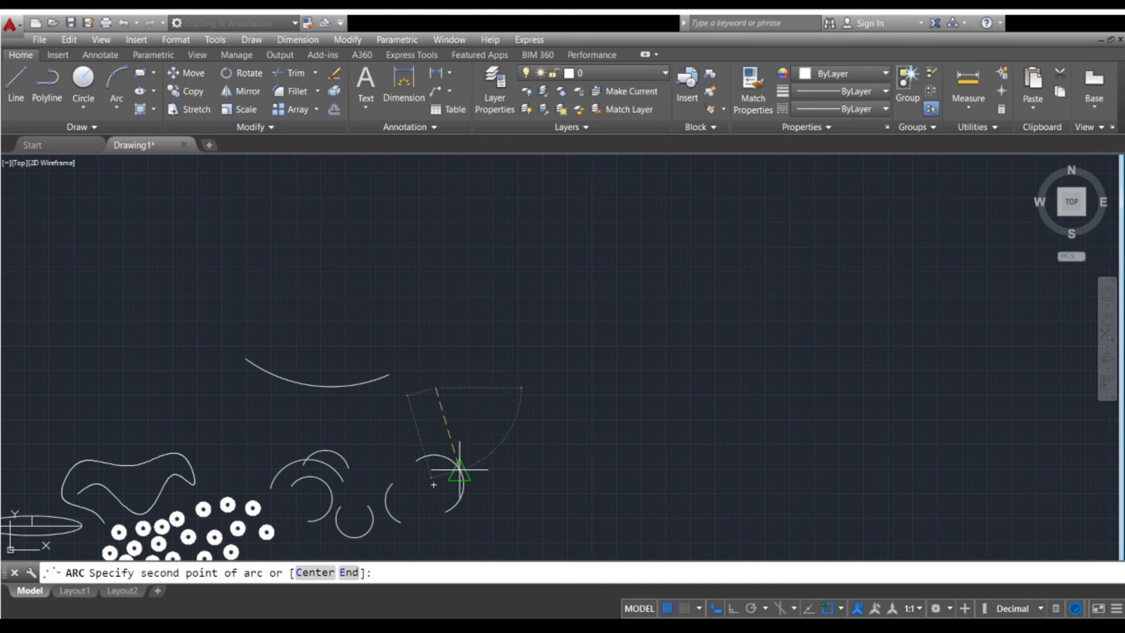
click(348, 558)
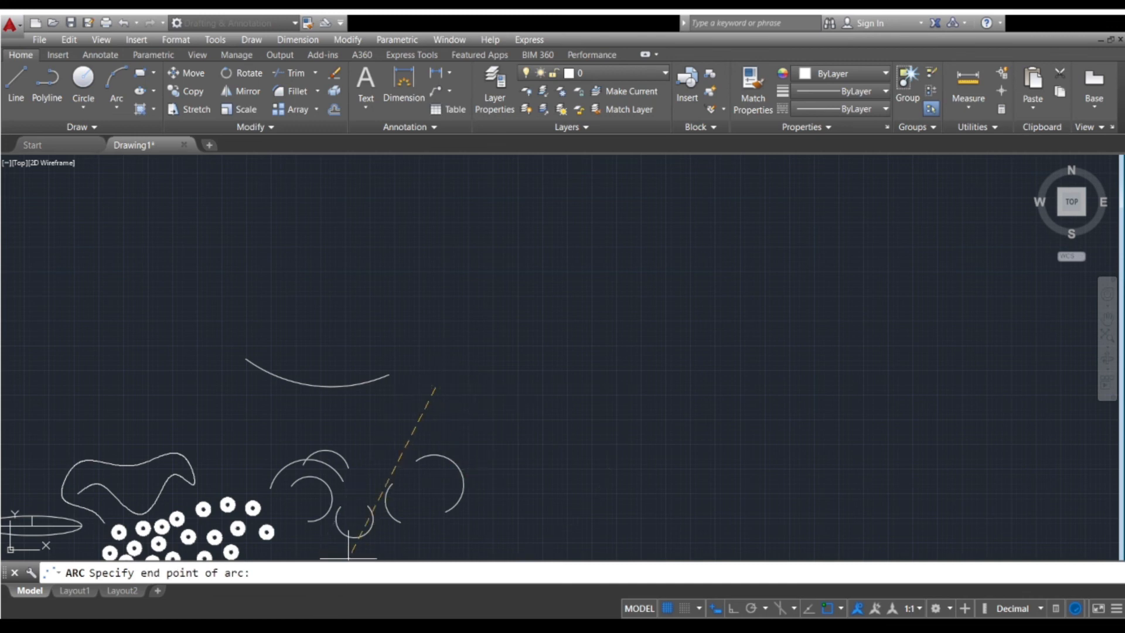
click(562, 409)
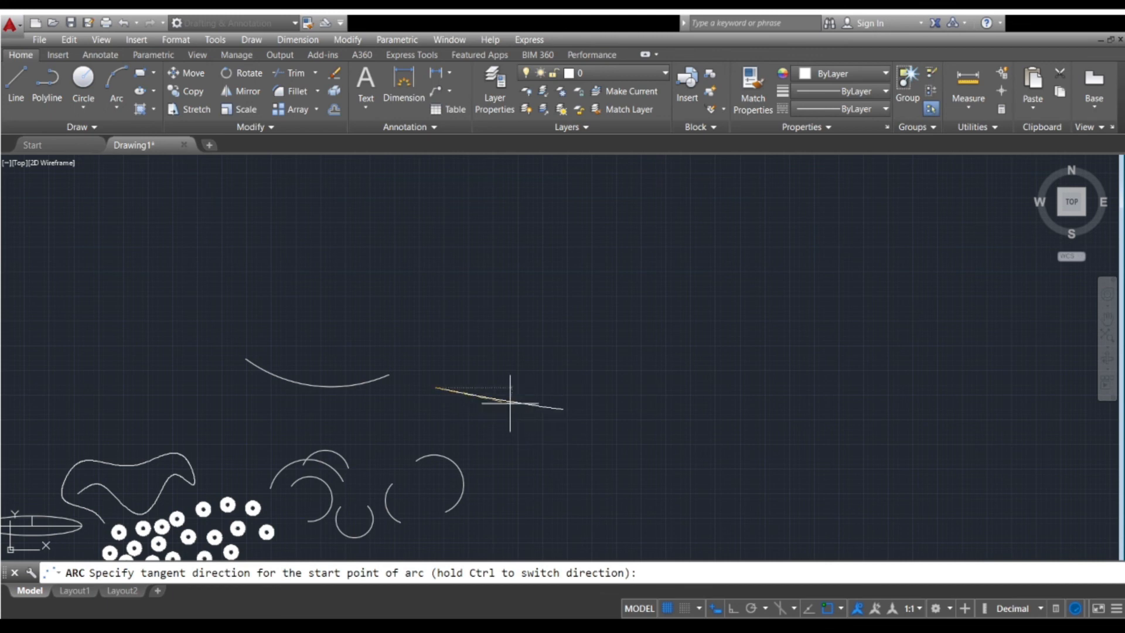
scroll(510, 404, up, 4)
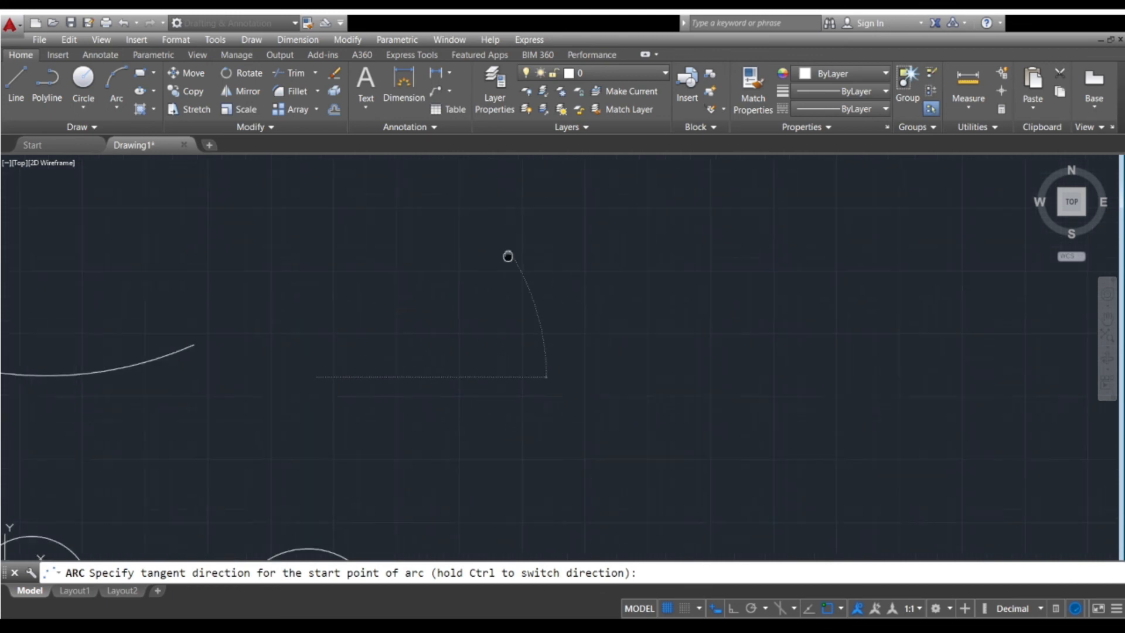
middle_drag(509, 256, 462, 345)
scroll(459, 348, down, 2)
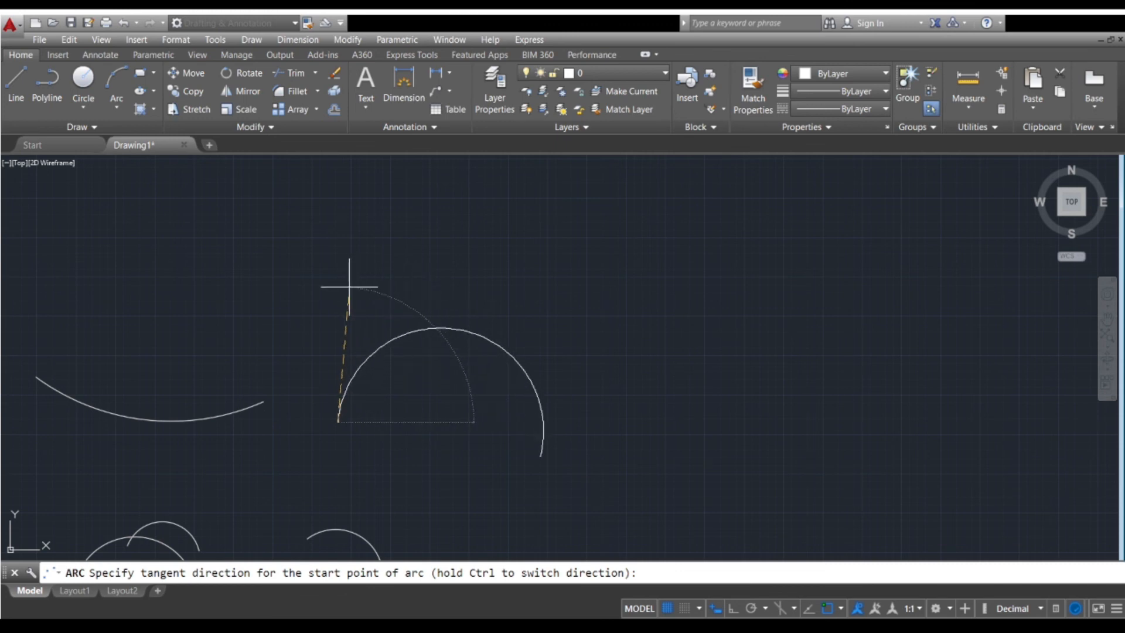
click(380, 287)
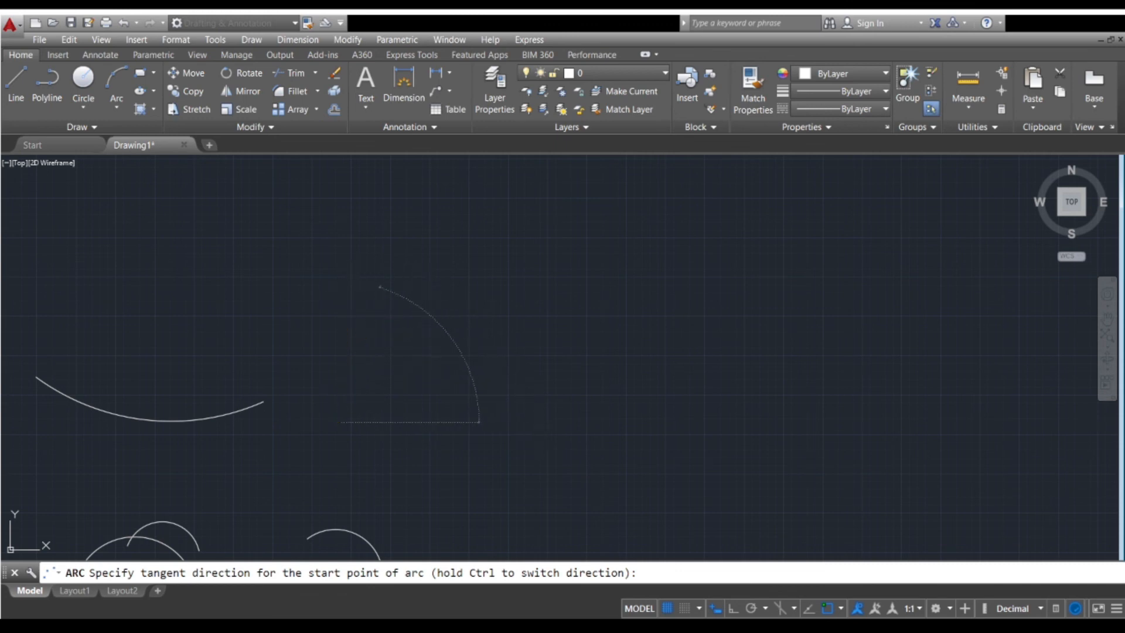
scroll(471, 328, down, 5)
middle_drag(441, 339, 467, 394)
scroll(451, 384, up, 5)
key(space)
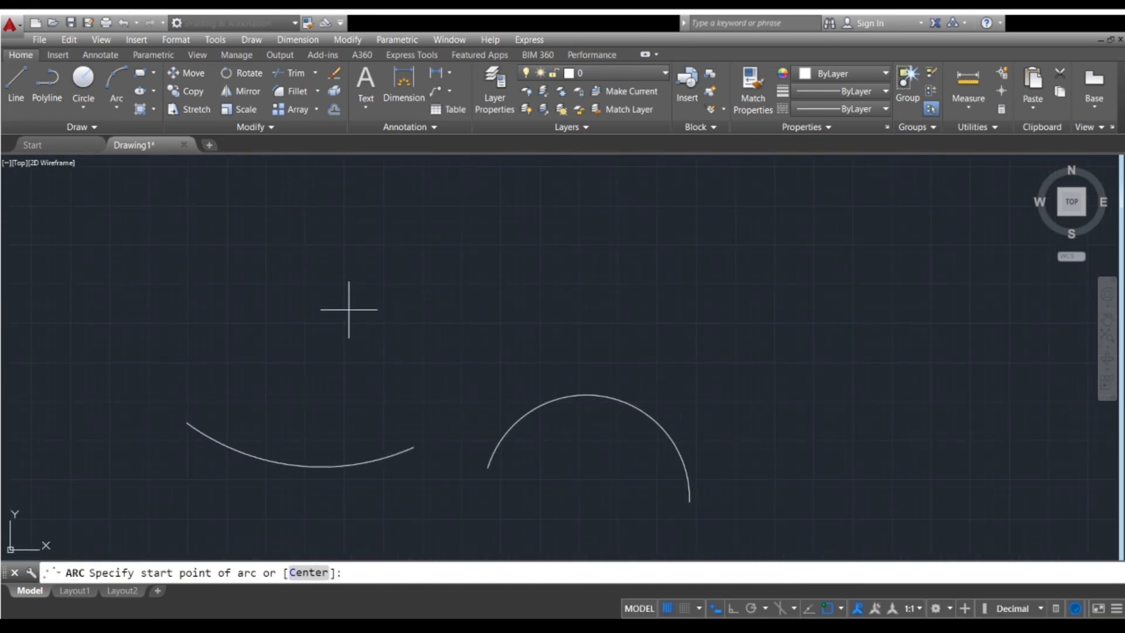
click(322, 288)
click(349, 573)
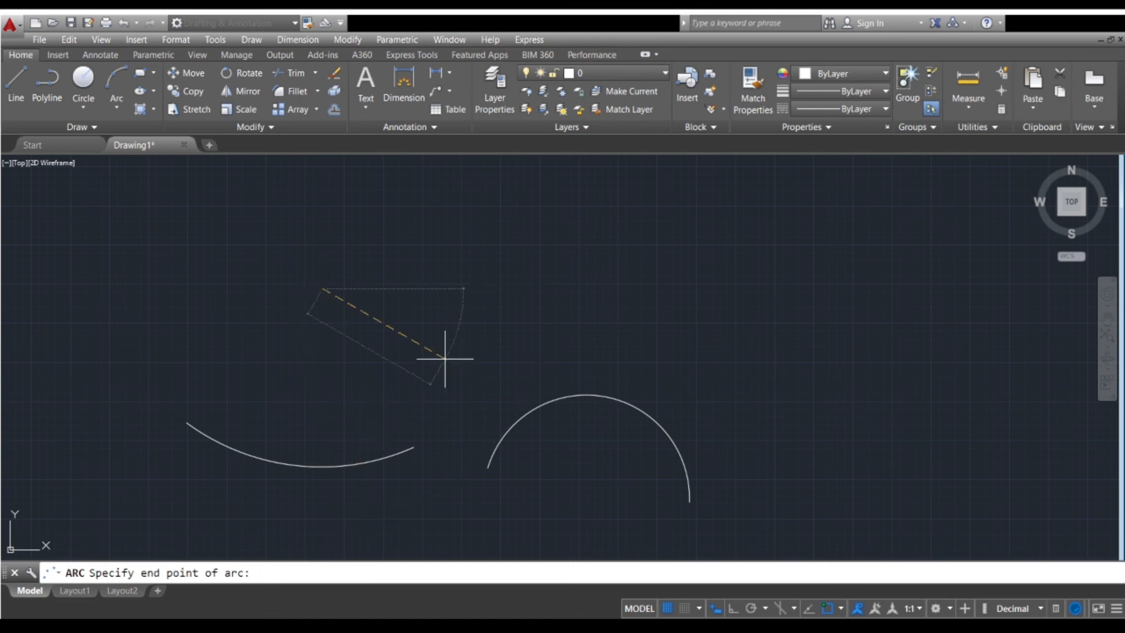
click(546, 298)
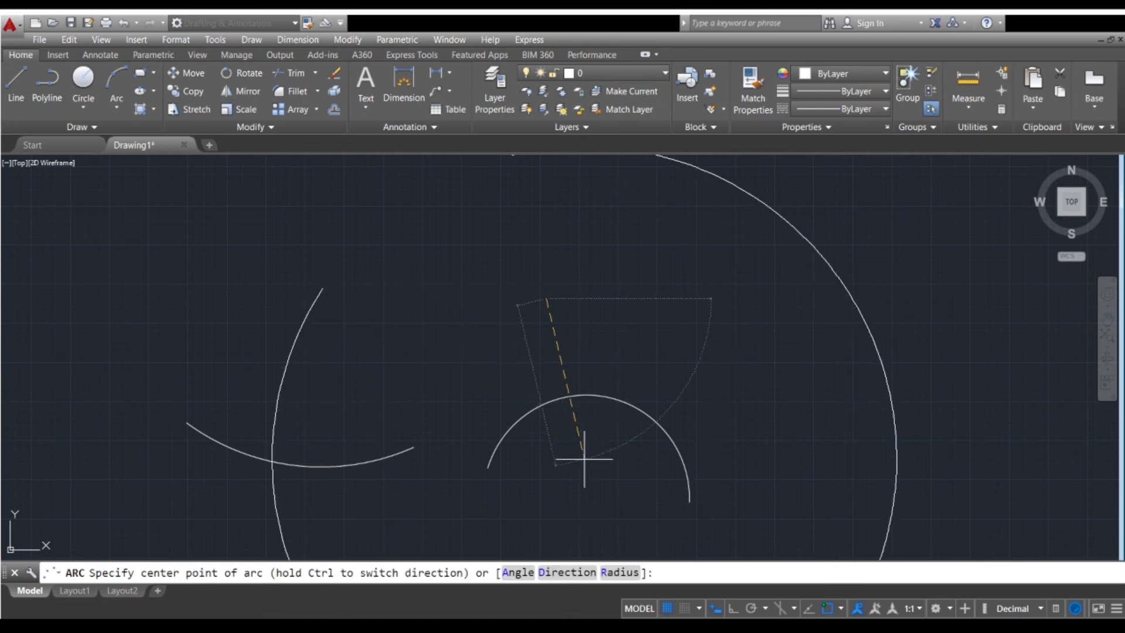
click(620, 573)
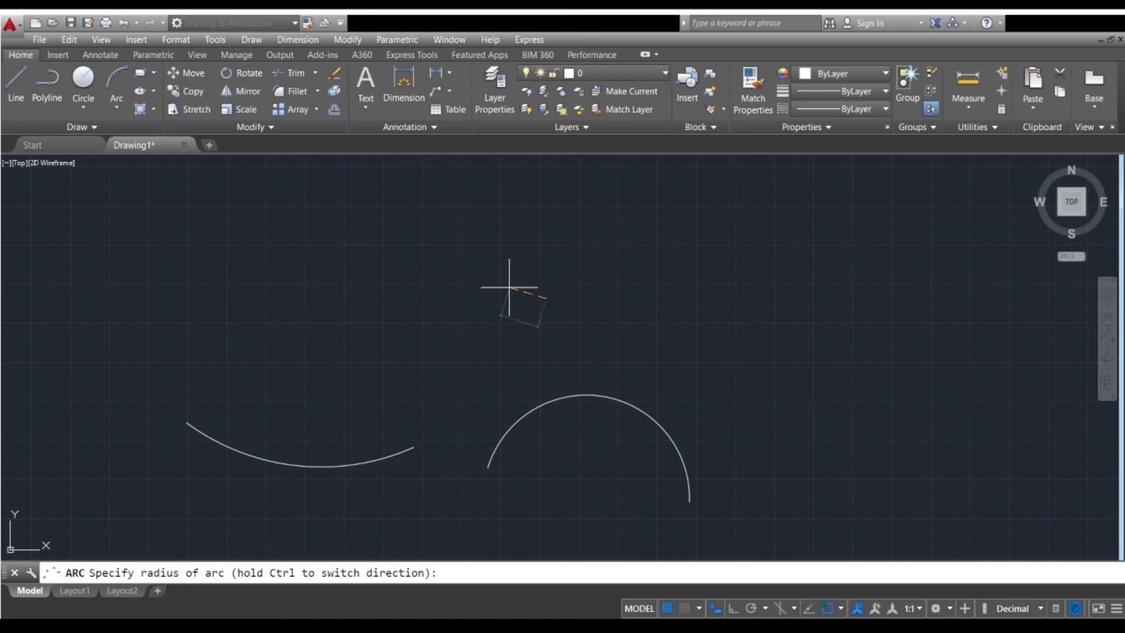
middle_drag(583, 353, 570, 370)
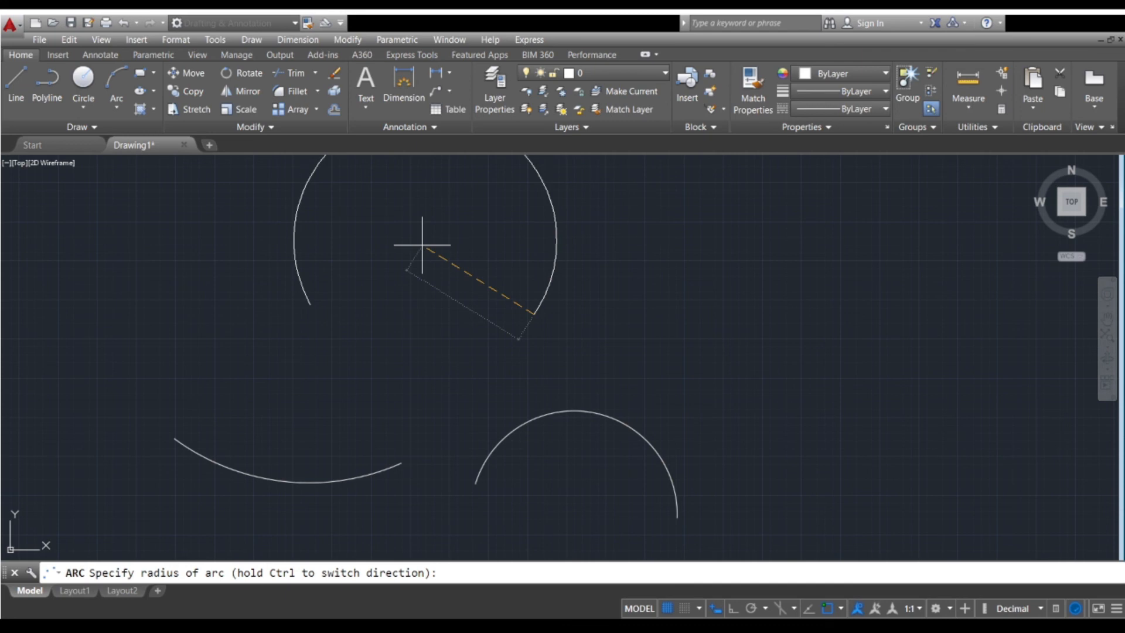
key(ctrl+0)
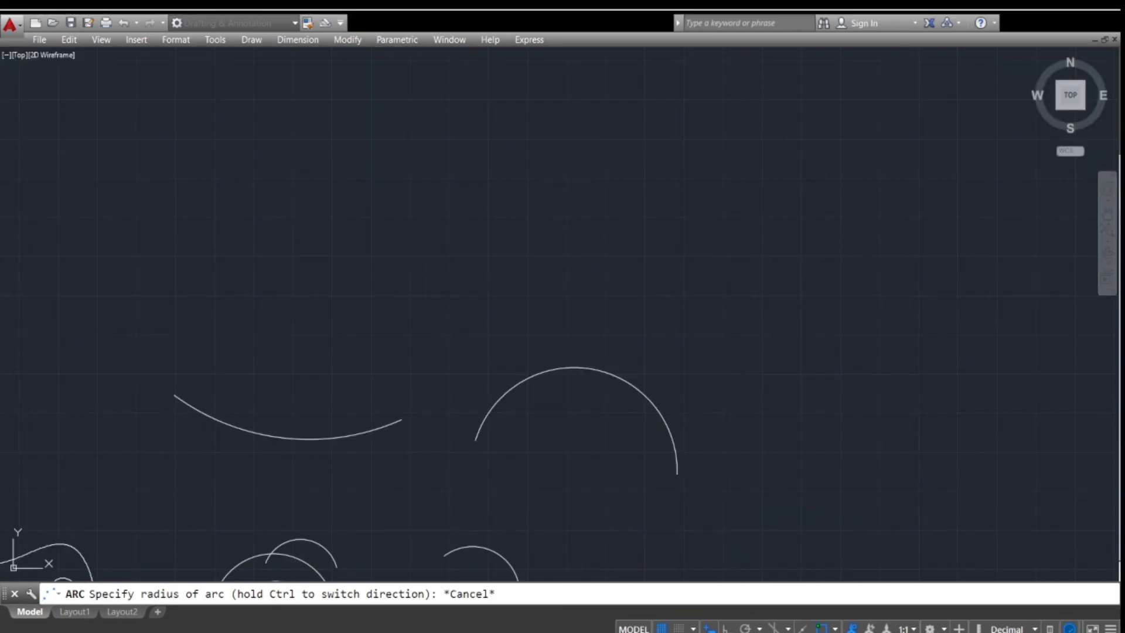
- Draw a small downward-bulging arc by start point, end point and radius, above the gap between the shallow arc and the upward-bulging arc
scroll(382, 282, down, 5)
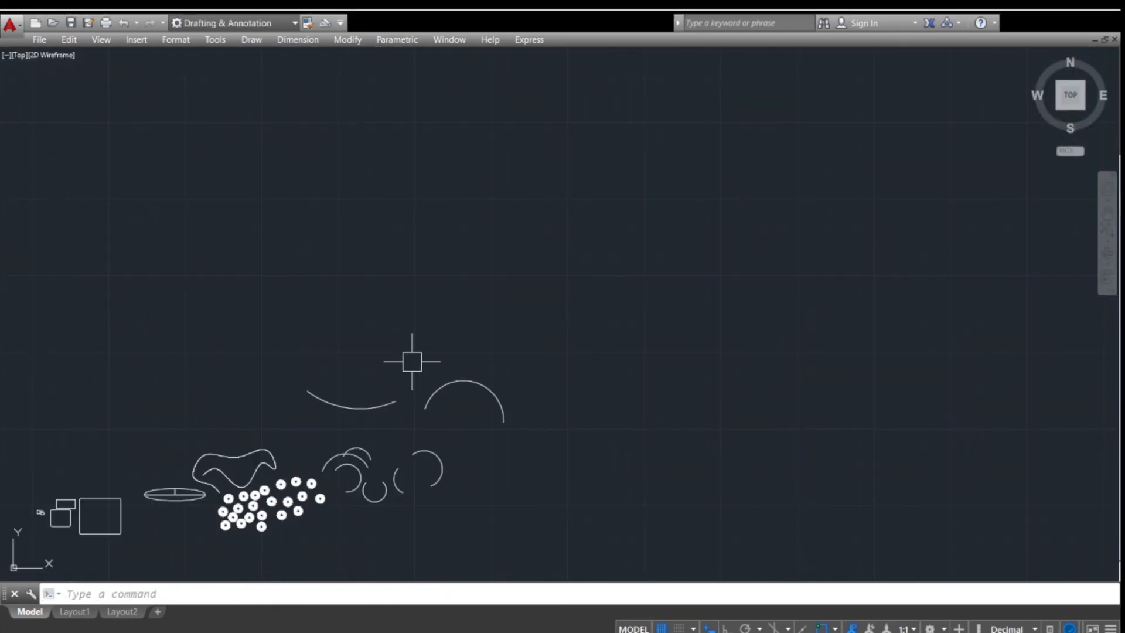
scroll(412, 361, down, 3)
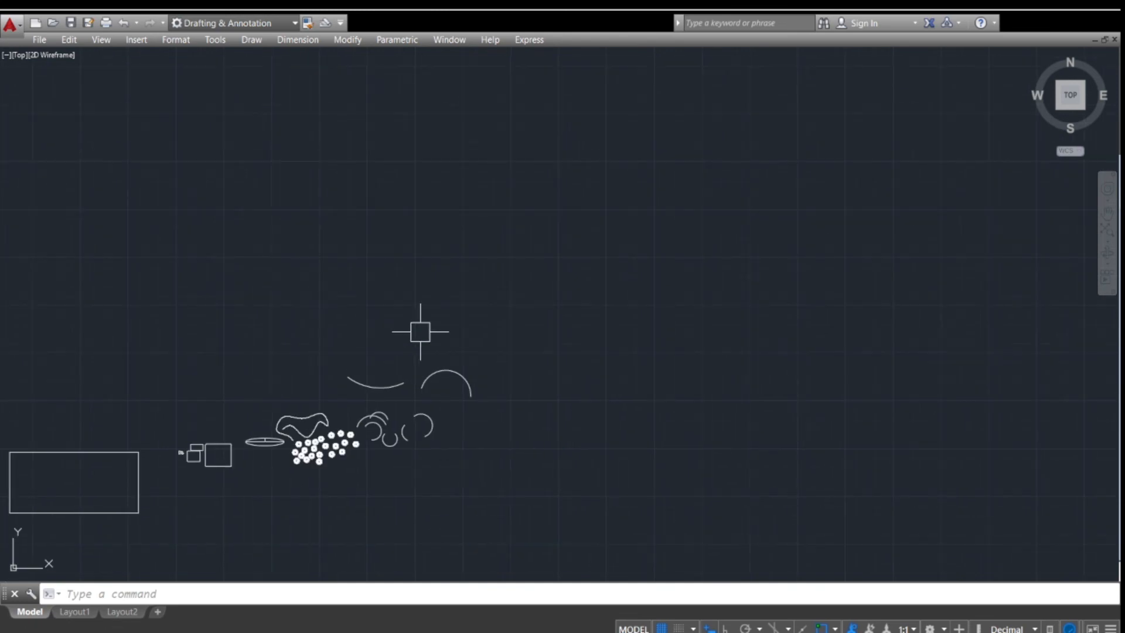
mouse_move(357, 359)
middle_down()
mouse_move(414, 359)
mouse_move(442, 381)
middle_up()
scroll(461, 358, up, 4)
key(Return)
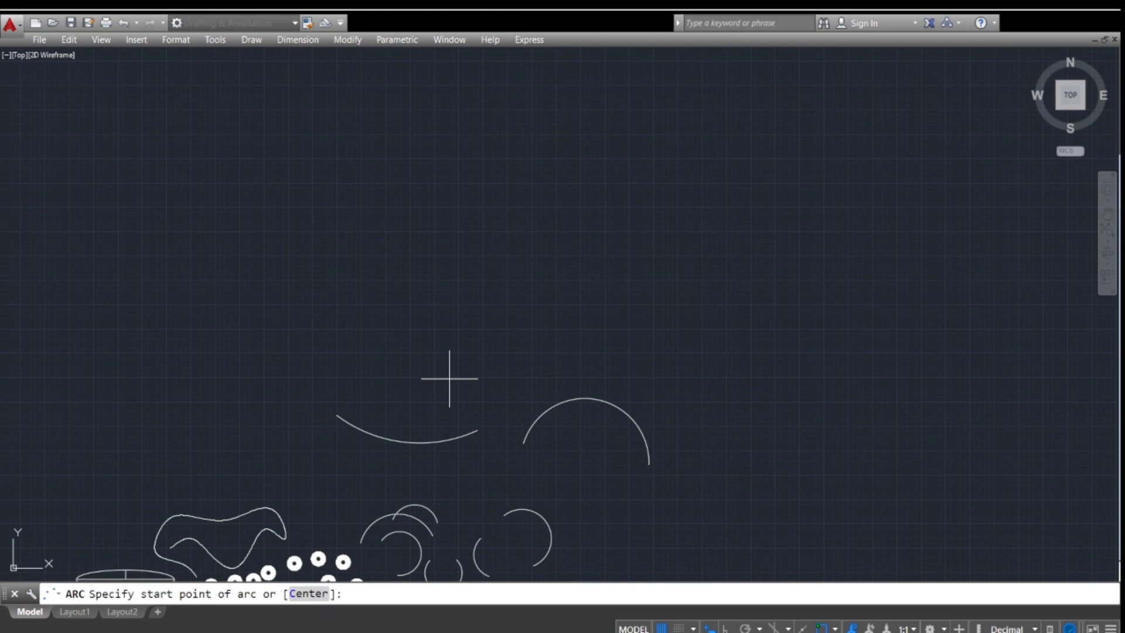
click(460, 335)
scroll(486, 331, up, 4)
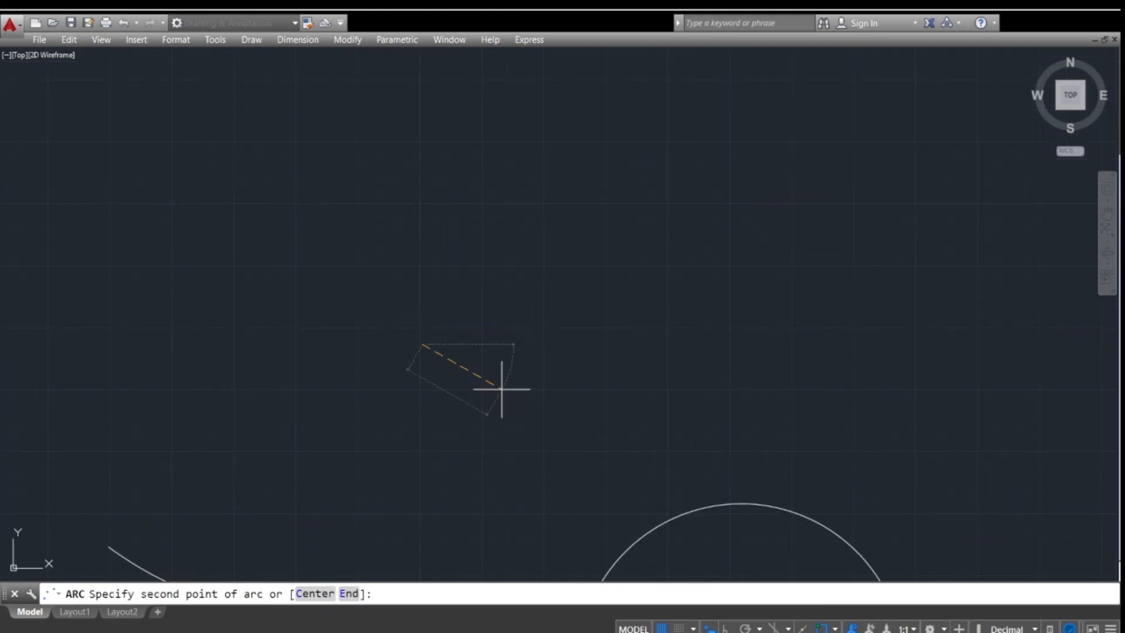
click(349, 594)
click(603, 293)
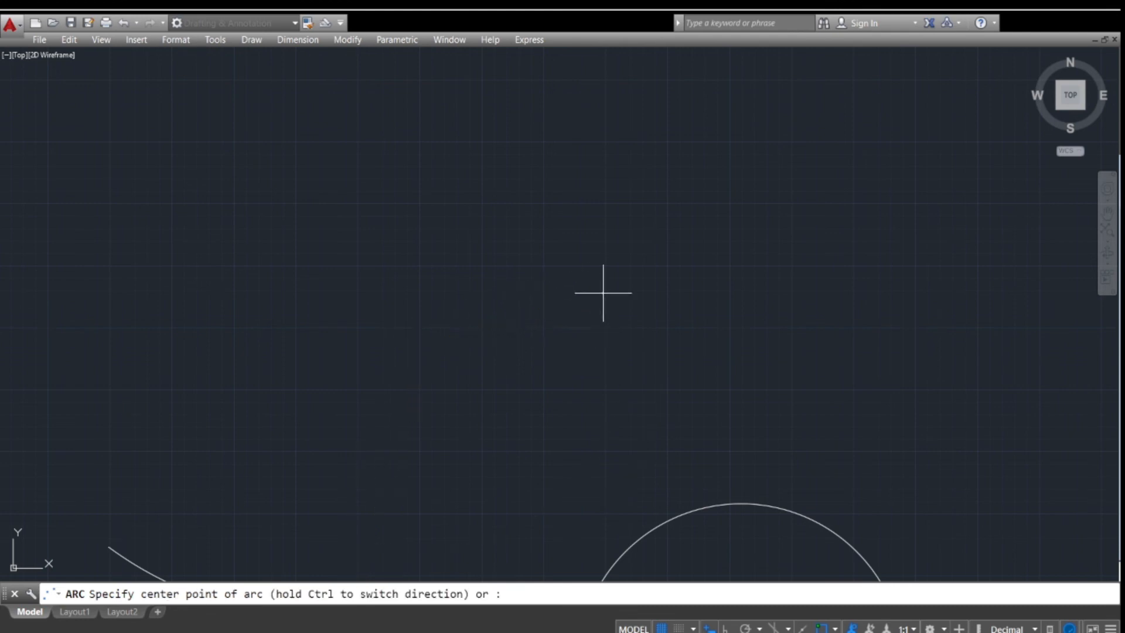
text(r)
key(Return)
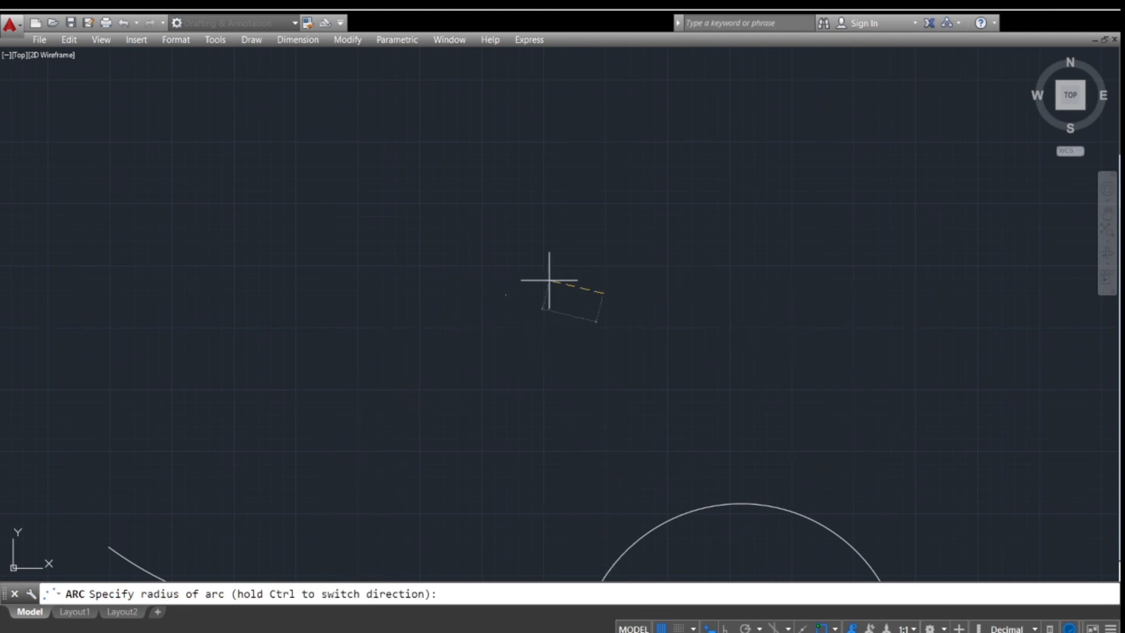
click(539, 441)
scroll(504, 339, down, 5)
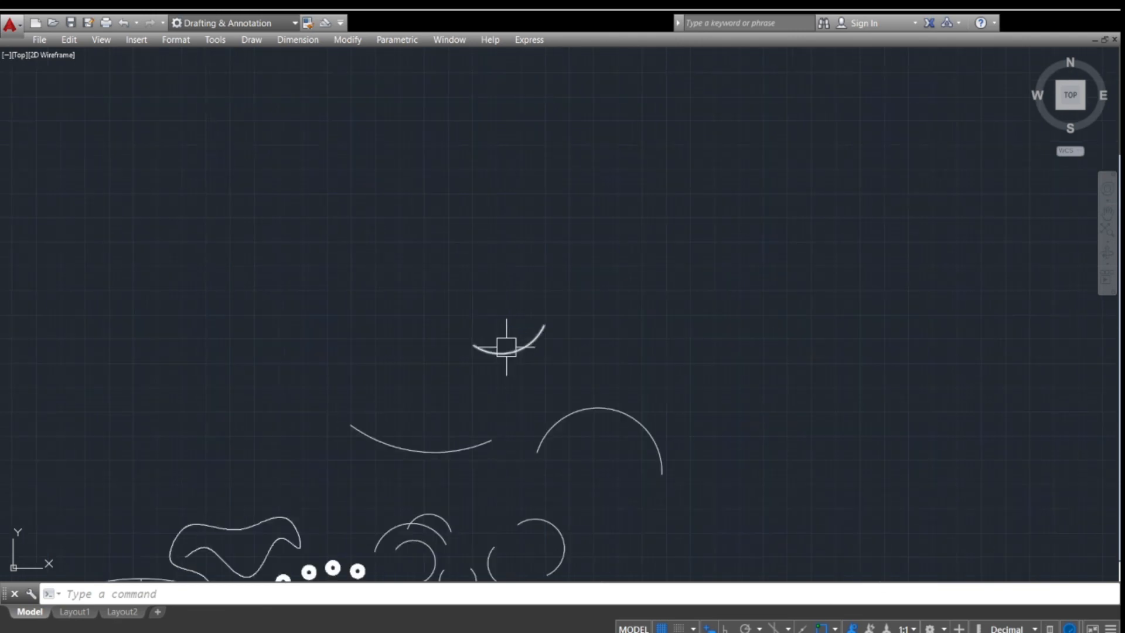
scroll(507, 390, up, 5)
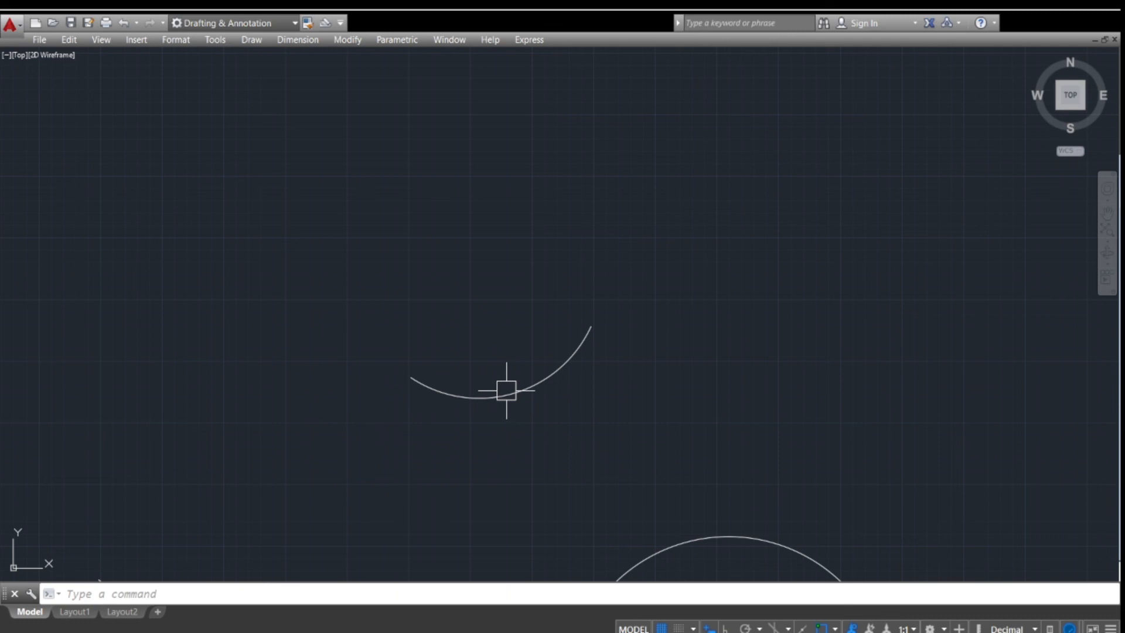
scroll(445, 372, down, 4)
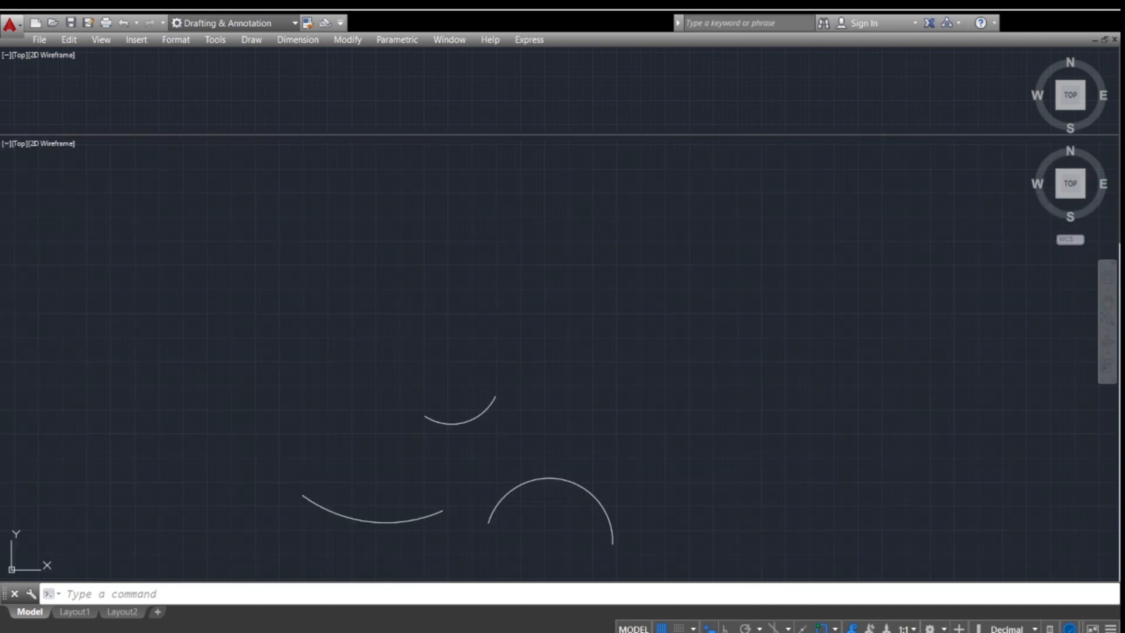
scroll(448, 334, down, 3)
scroll(442, 354, down, 3)
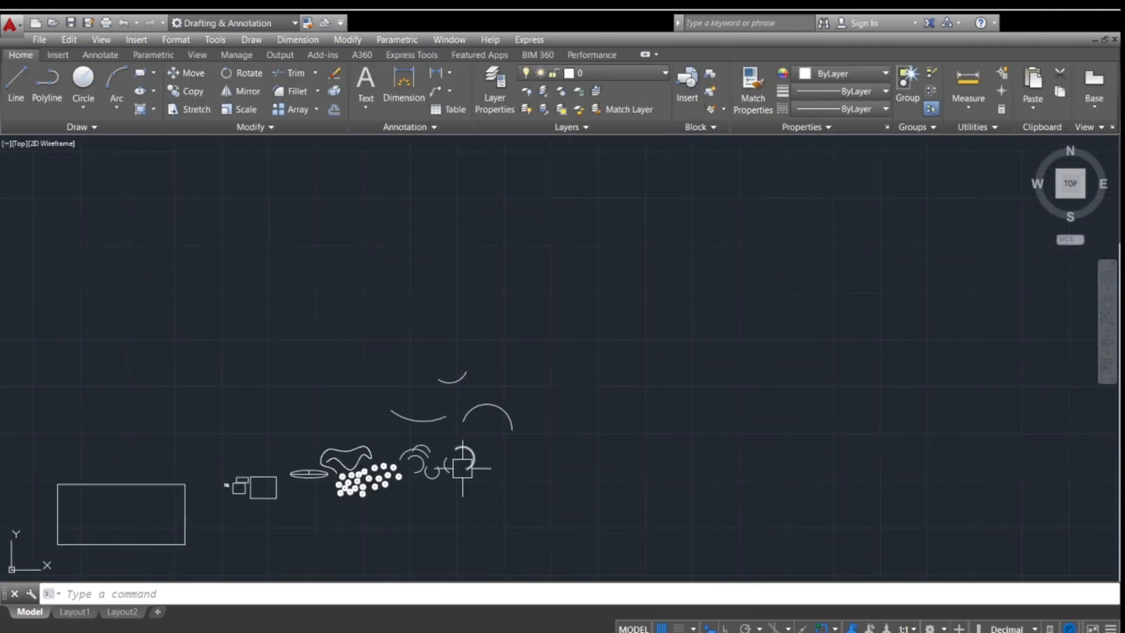
- Draw a closed irregular six-sided outline with the Line command in the empty area to the right of the arcs
click(1072, 24)
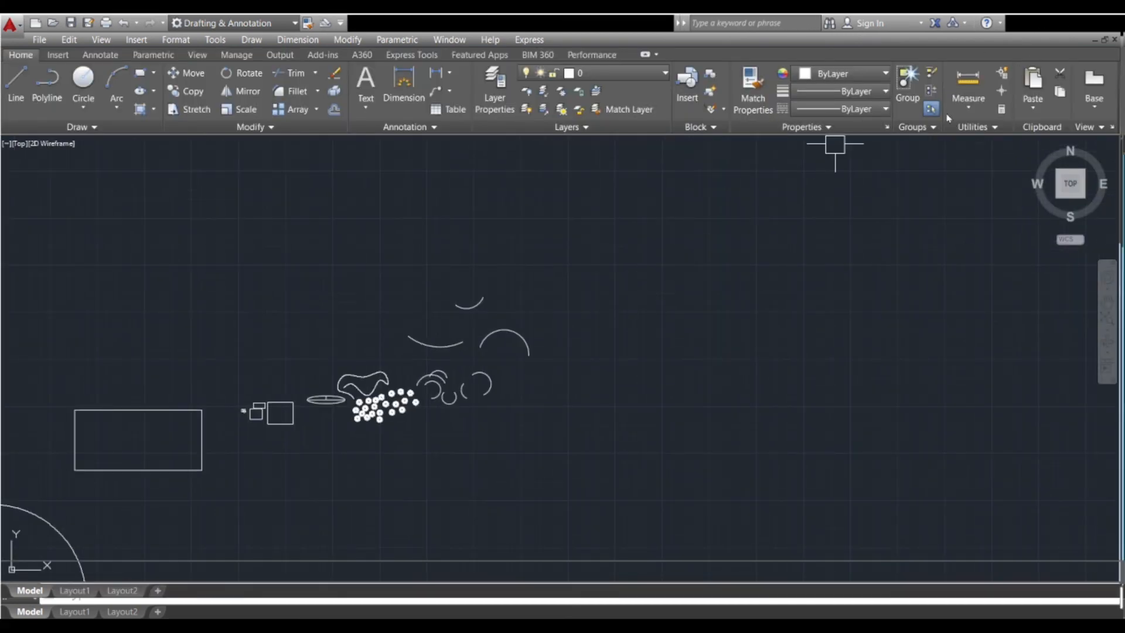
middle_drag(482, 346, 466, 410)
scroll(470, 415, up, 4)
middle_drag(571, 333, 523, 441)
scroll(519, 397, down, 3)
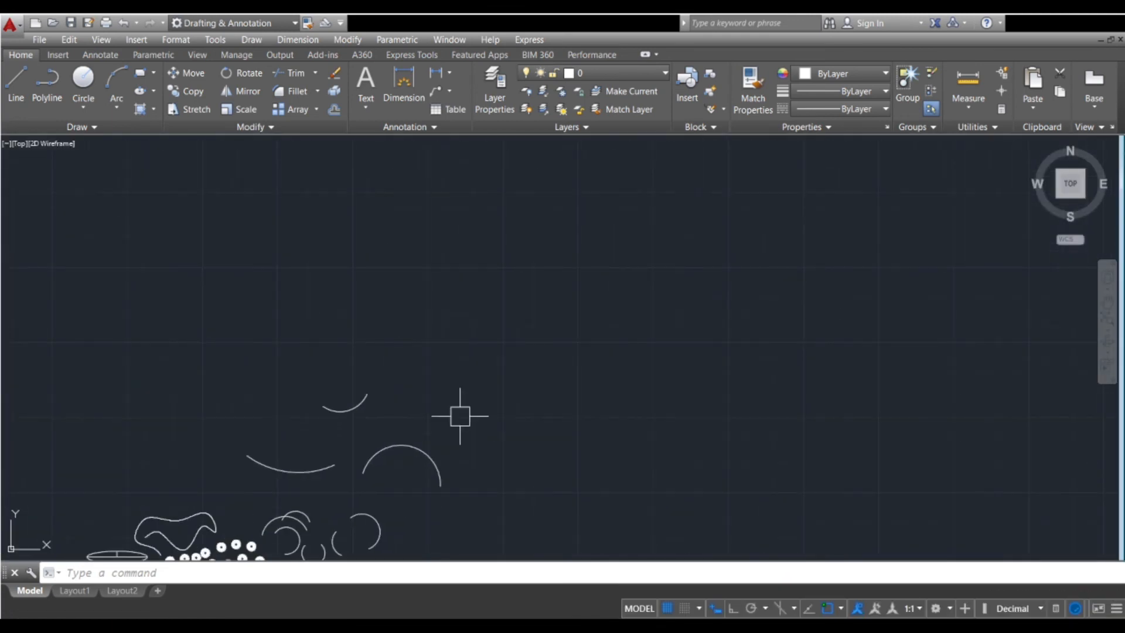
text(l)
key(Return)
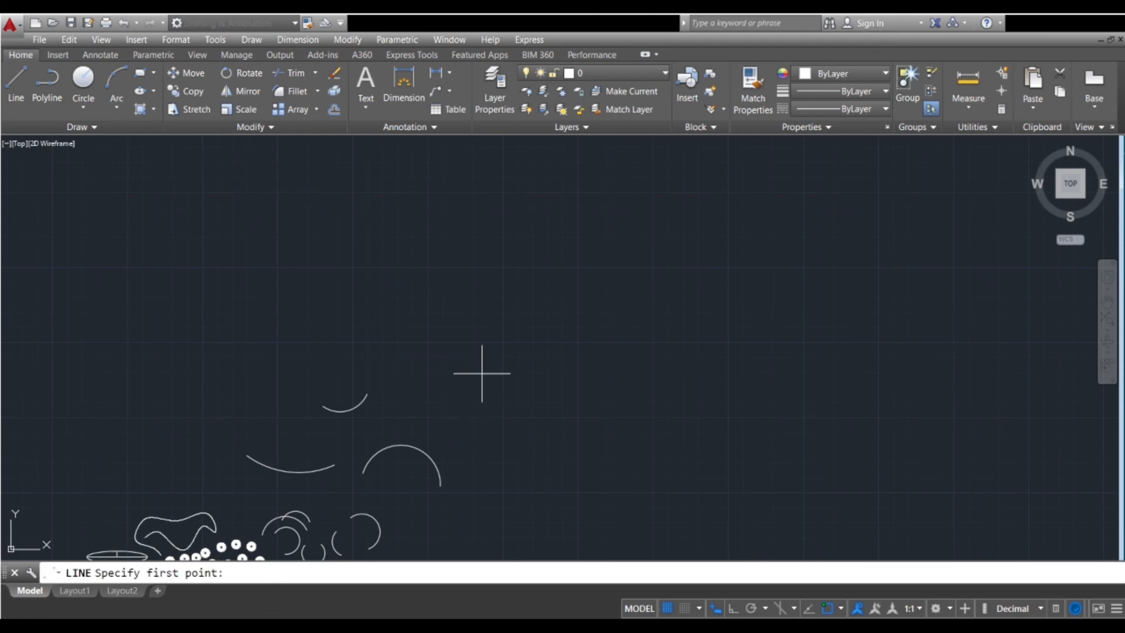
click(482, 374)
click(566, 302)
click(705, 357)
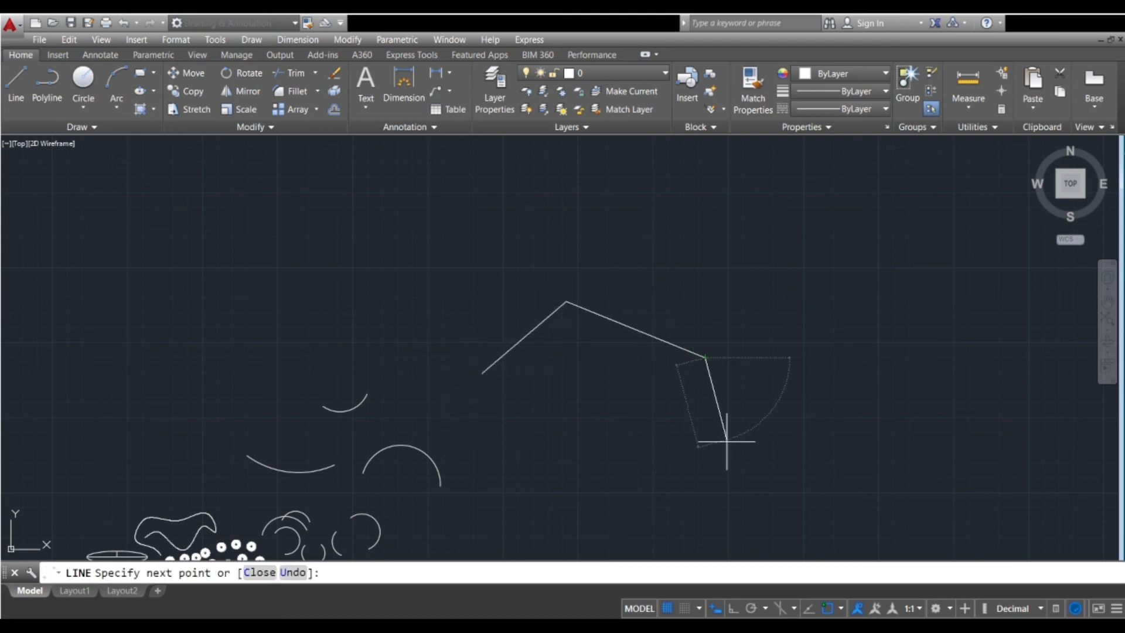
click(726, 452)
click(582, 508)
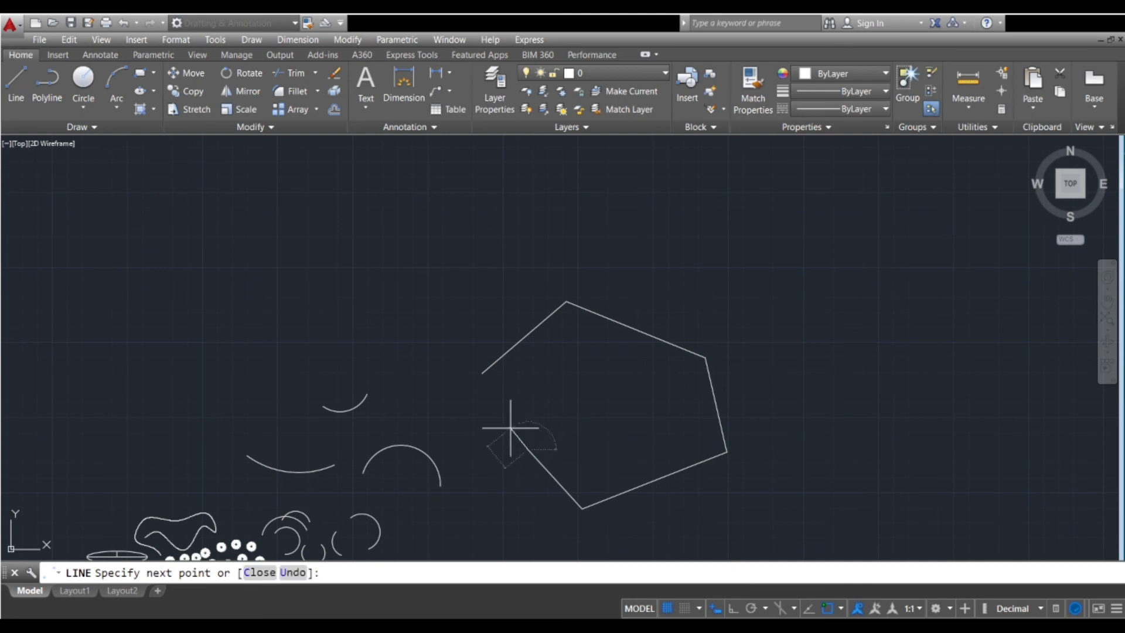
text(c)
key(Return)
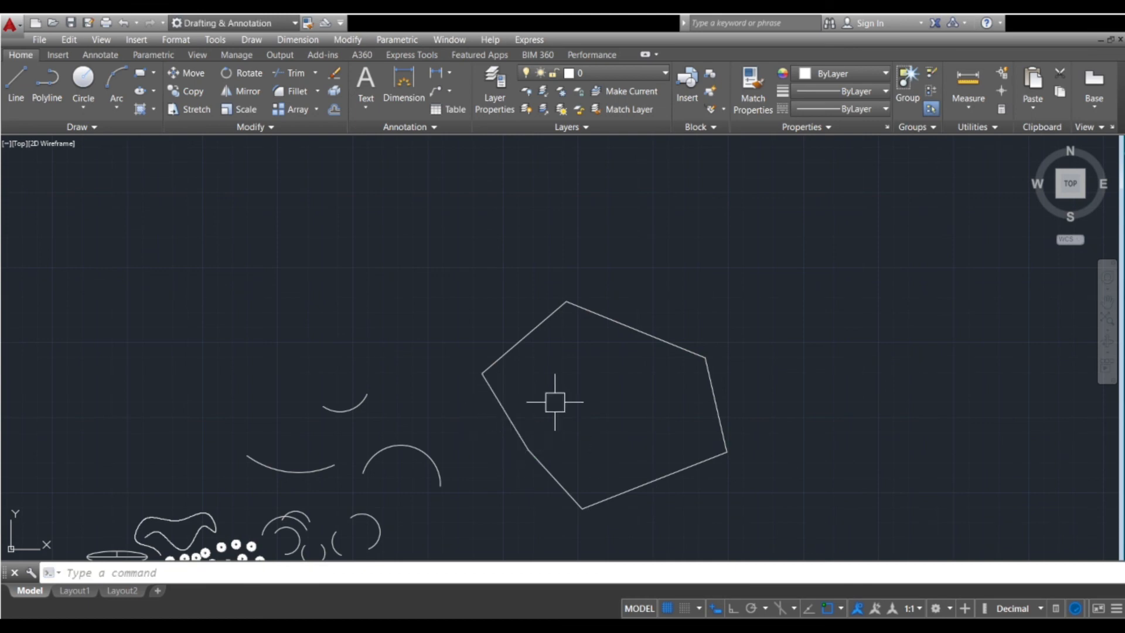
- Select the six sides of the outline one by one to check whether they are separate lines, and clear the selection
scroll(555, 402, up, 4)
middle_drag(616, 406, 504, 350)
scroll(474, 349, down, 2)
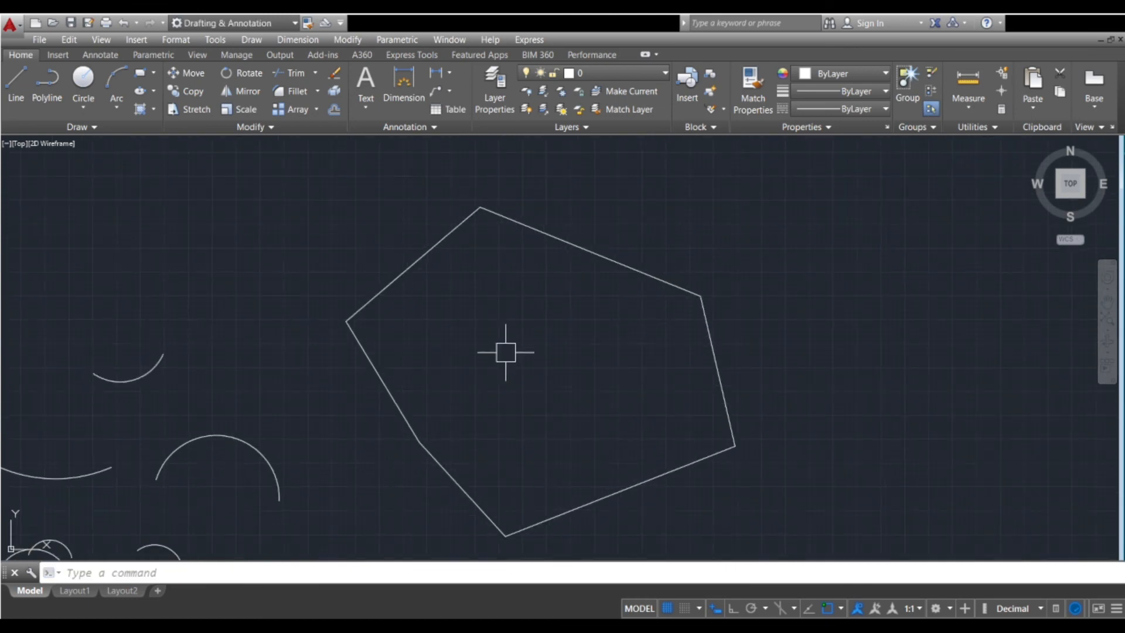
click(414, 266)
click(364, 352)
click(596, 250)
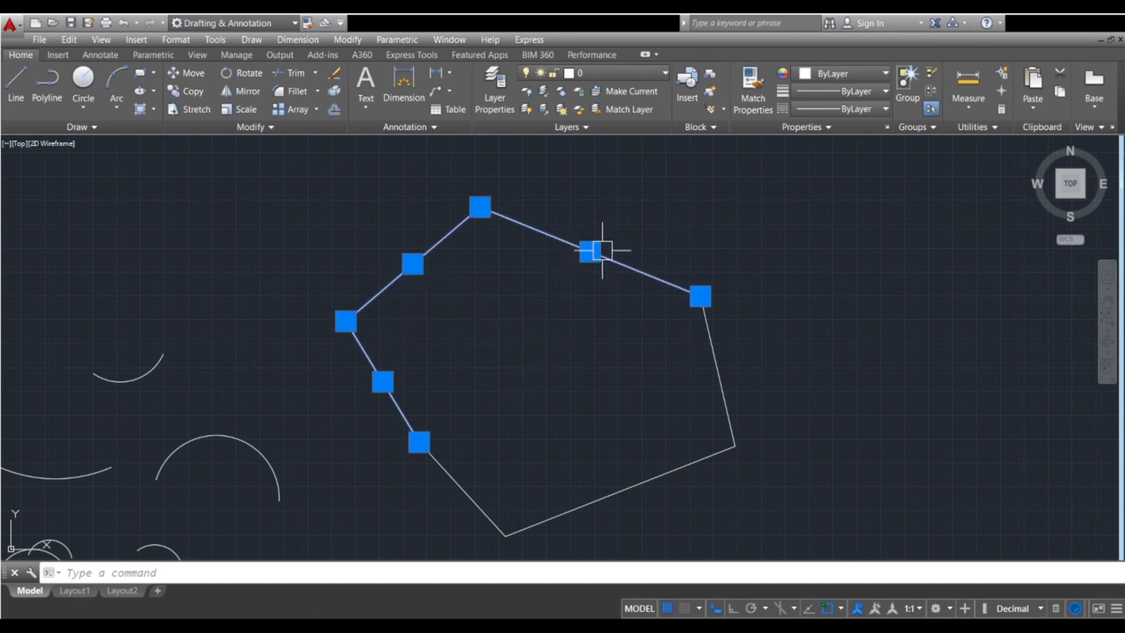
click(720, 381)
click(649, 463)
click(462, 489)
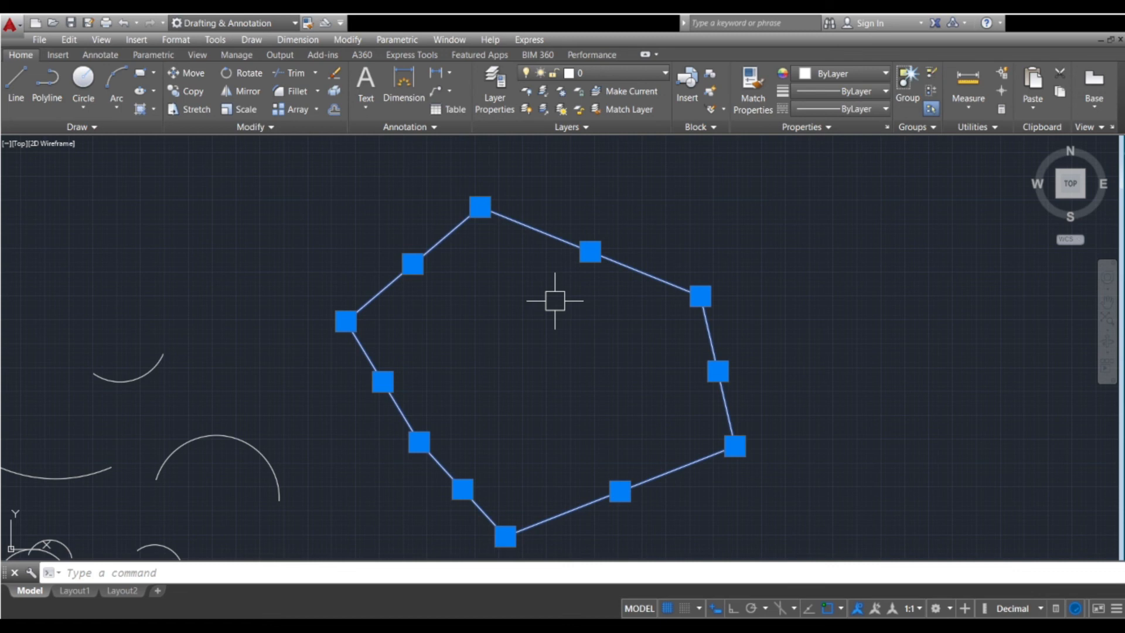
key(Escape)
- Convert the six lines of the closed outline into a region
key(Return)
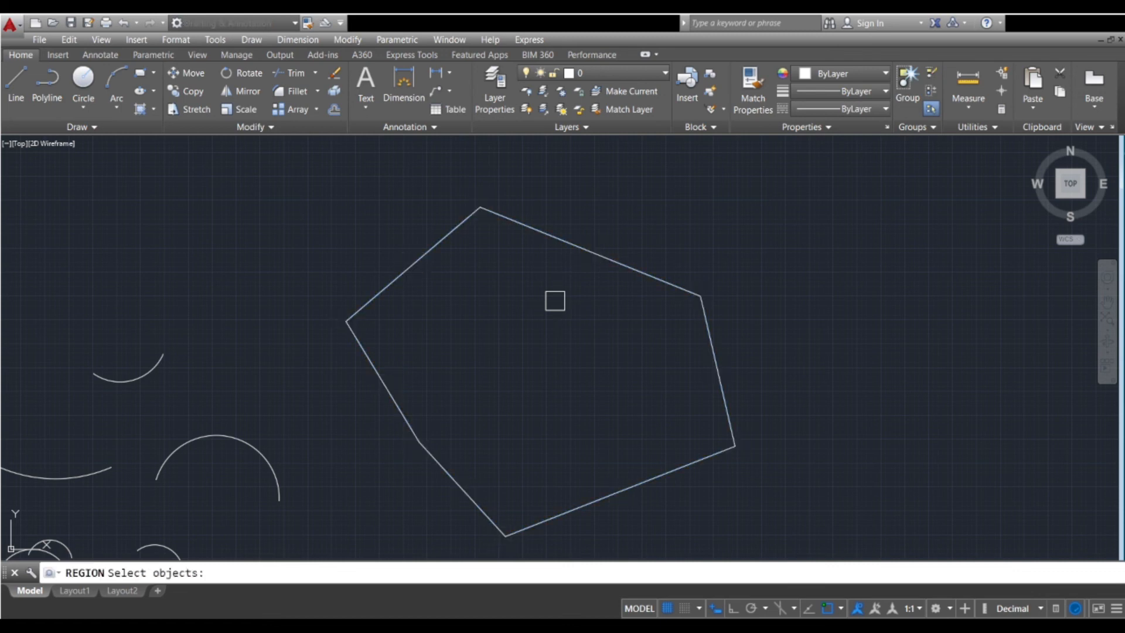
click(595, 253)
click(379, 369)
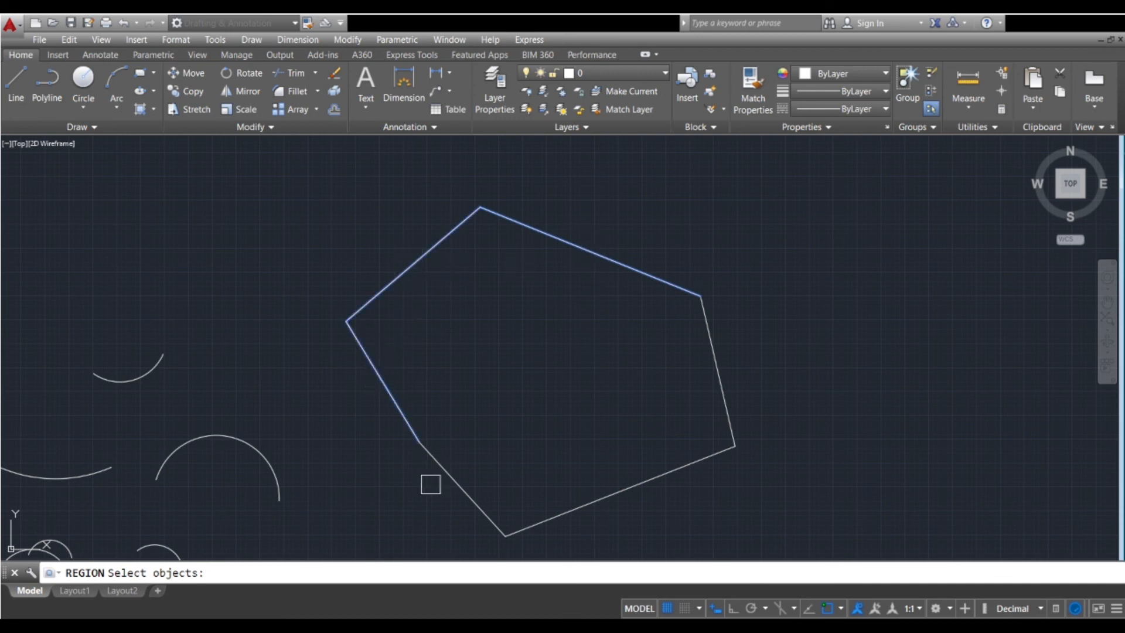
click(437, 467)
click(592, 501)
click(722, 382)
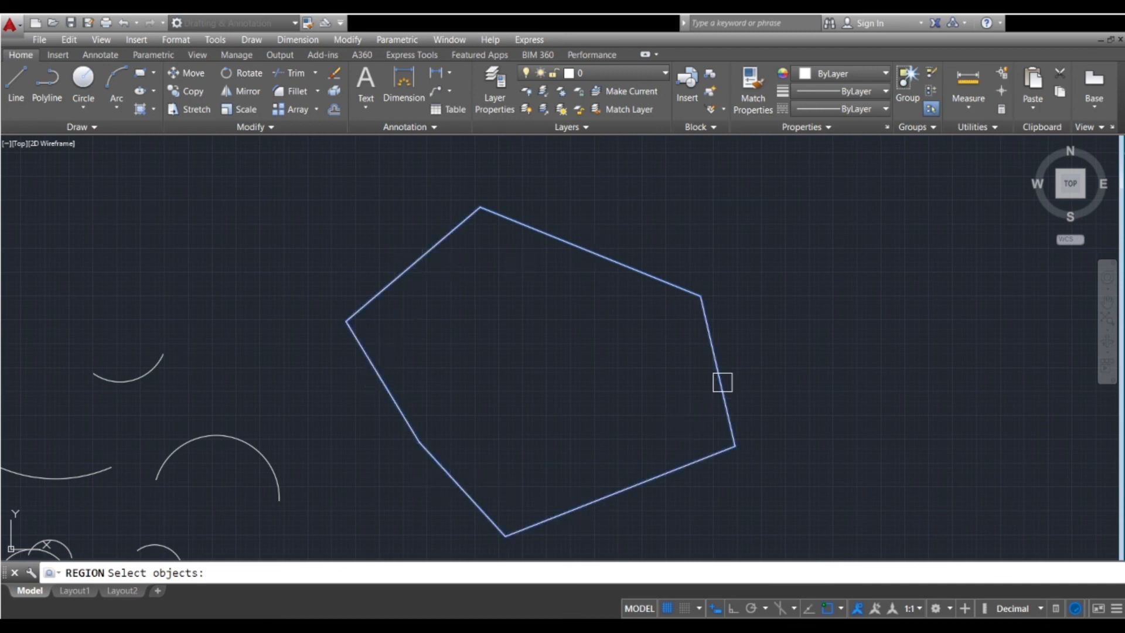
key(Return)
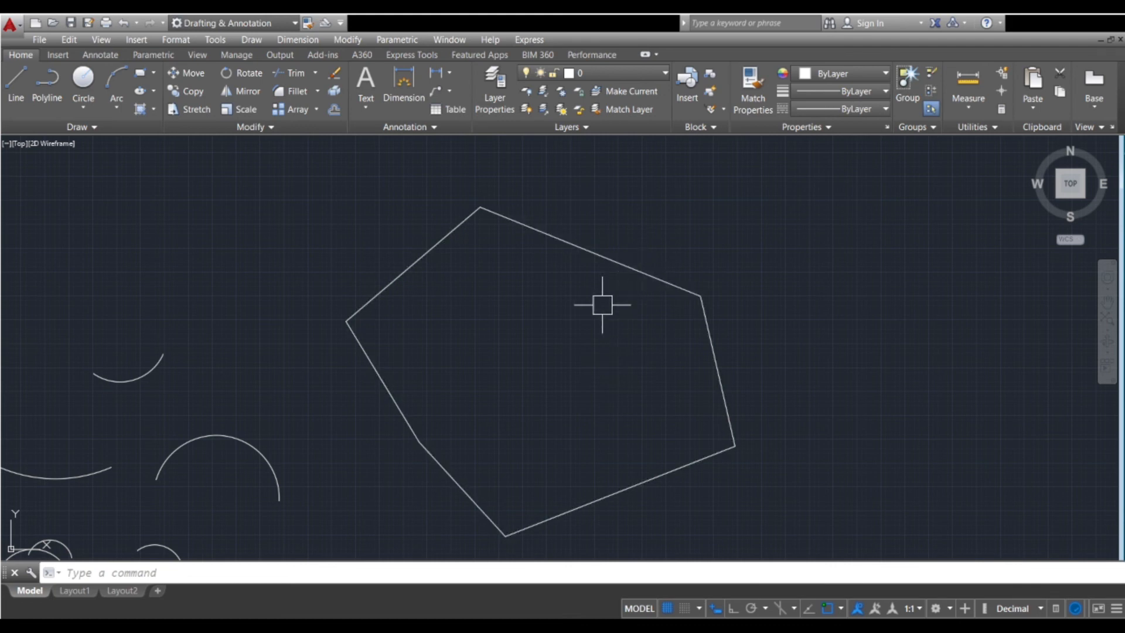
- Select the six-sided region by one edge to check that it behaves as a single object, and deselect it
middle_drag(603, 303, 598, 319)
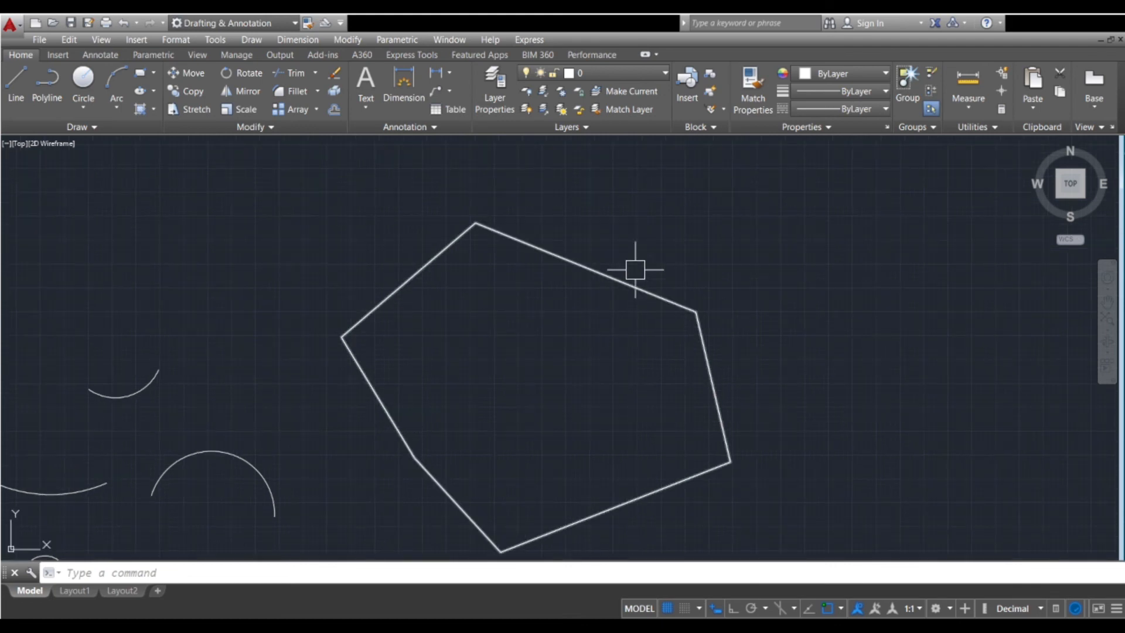
click(609, 274)
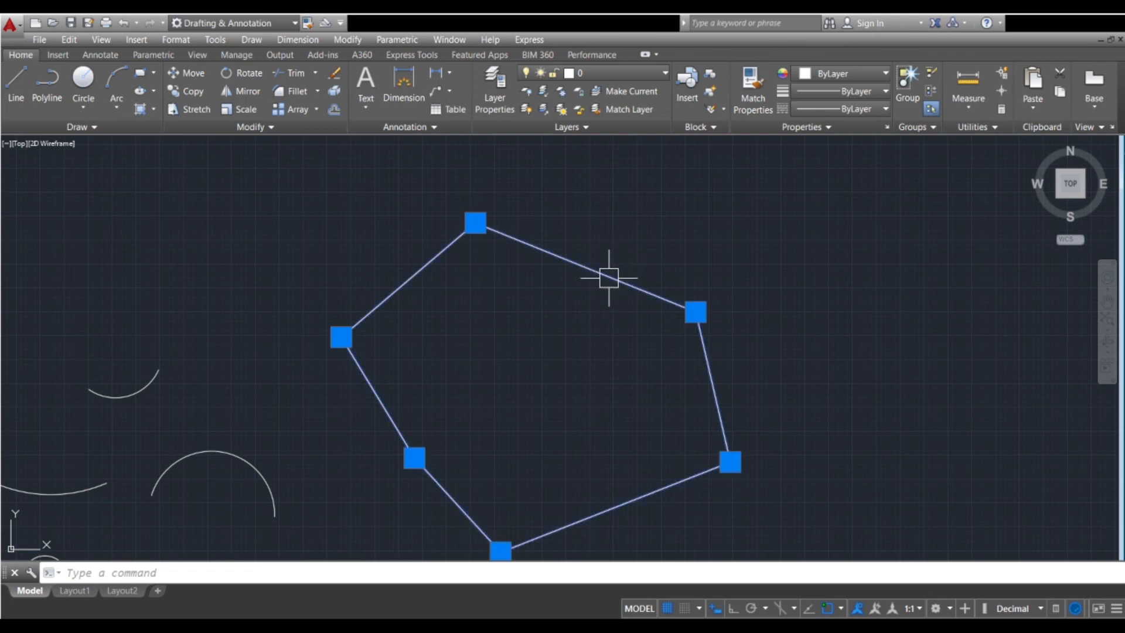
scroll(595, 340, down, 2)
middle_drag(586, 342, 610, 321)
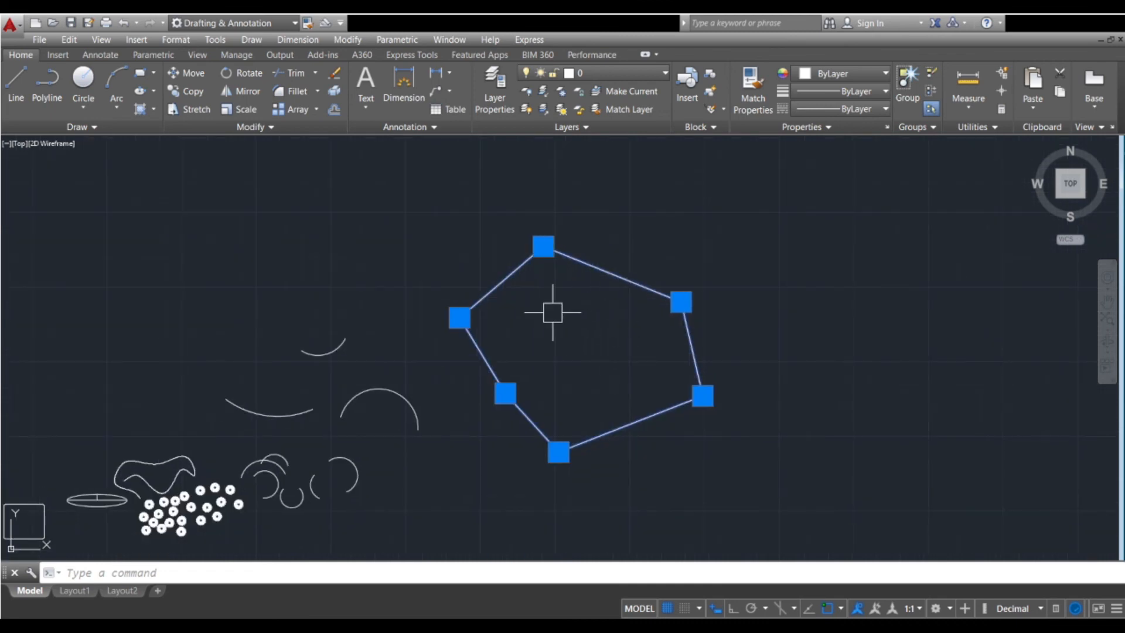
scroll(550, 315, up, 2)
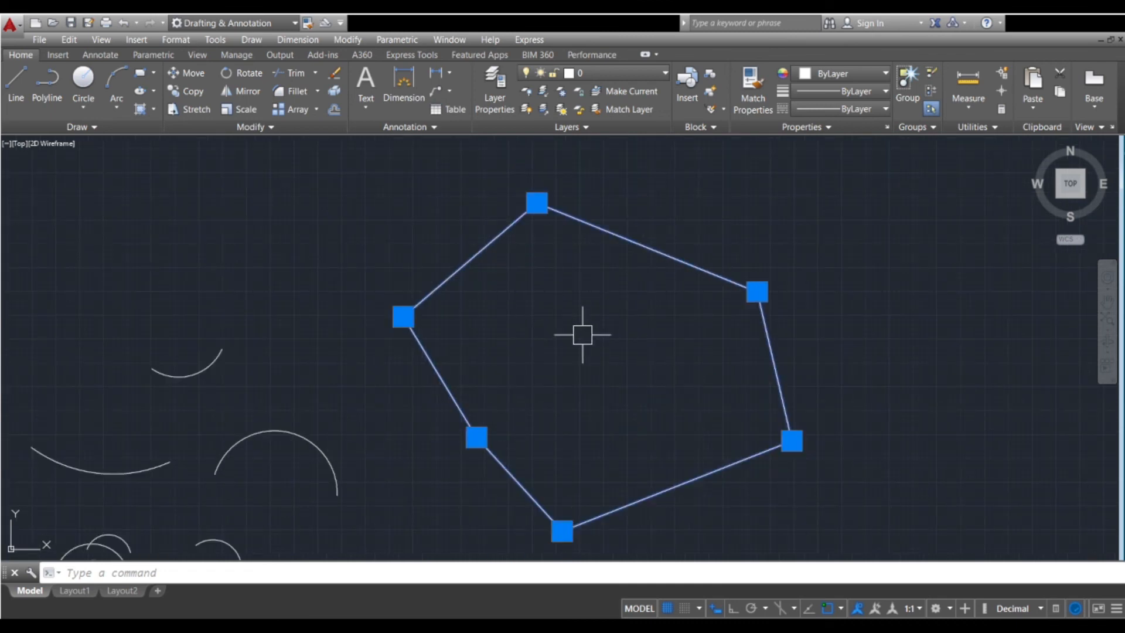
middle_drag(582, 334, 500, 350)
key(Escape)
scroll(501, 349, down, 2)
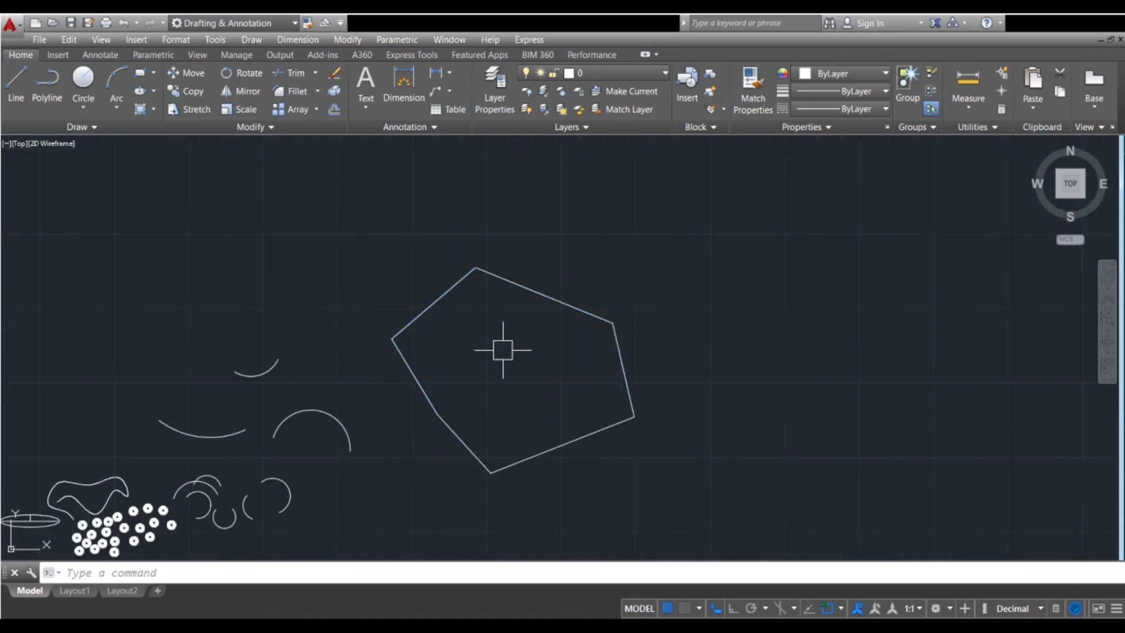
- Draw a closed irregular five-sided outline with the Line command to the right of the six-sided region
middle_drag(574, 352, 498, 364)
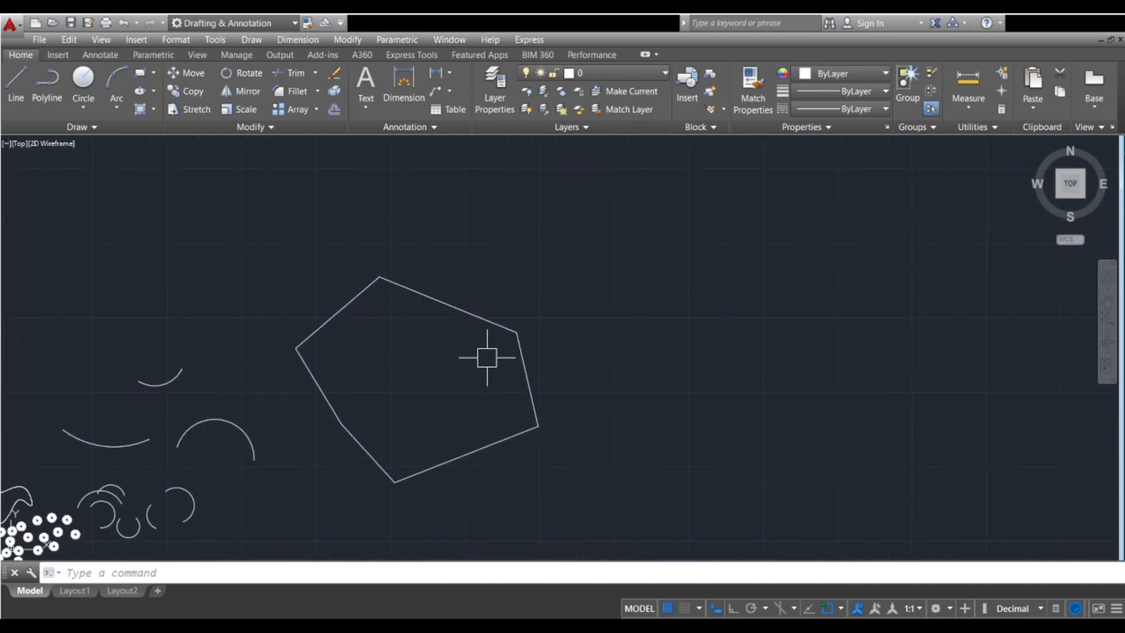
text(l)
key(Return)
click(584, 322)
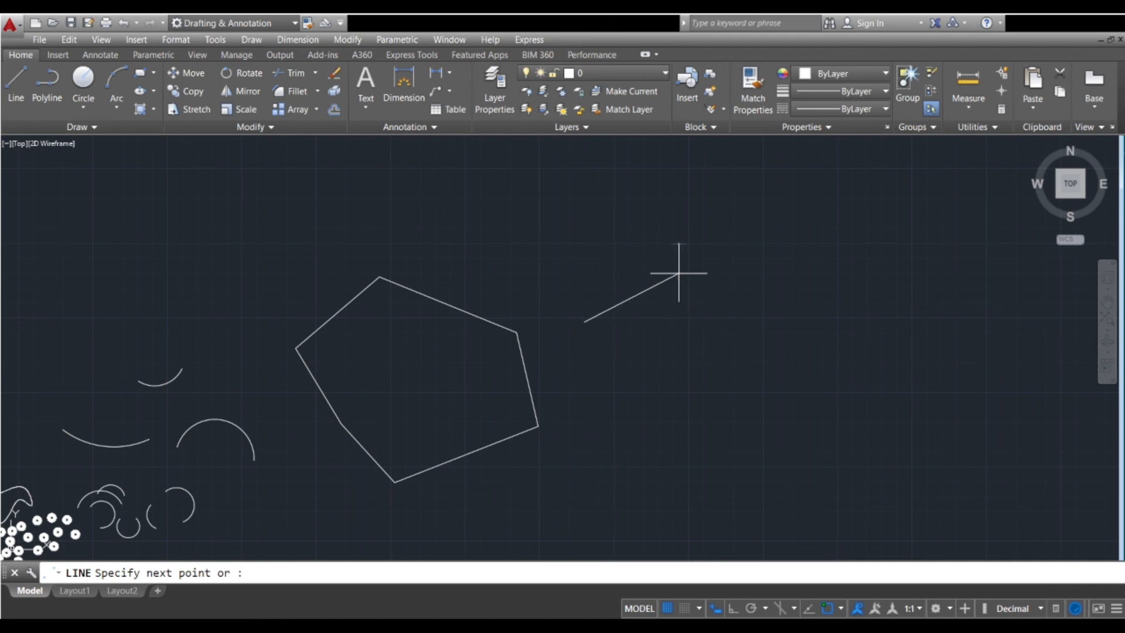
click(679, 273)
click(727, 326)
click(657, 446)
click(606, 399)
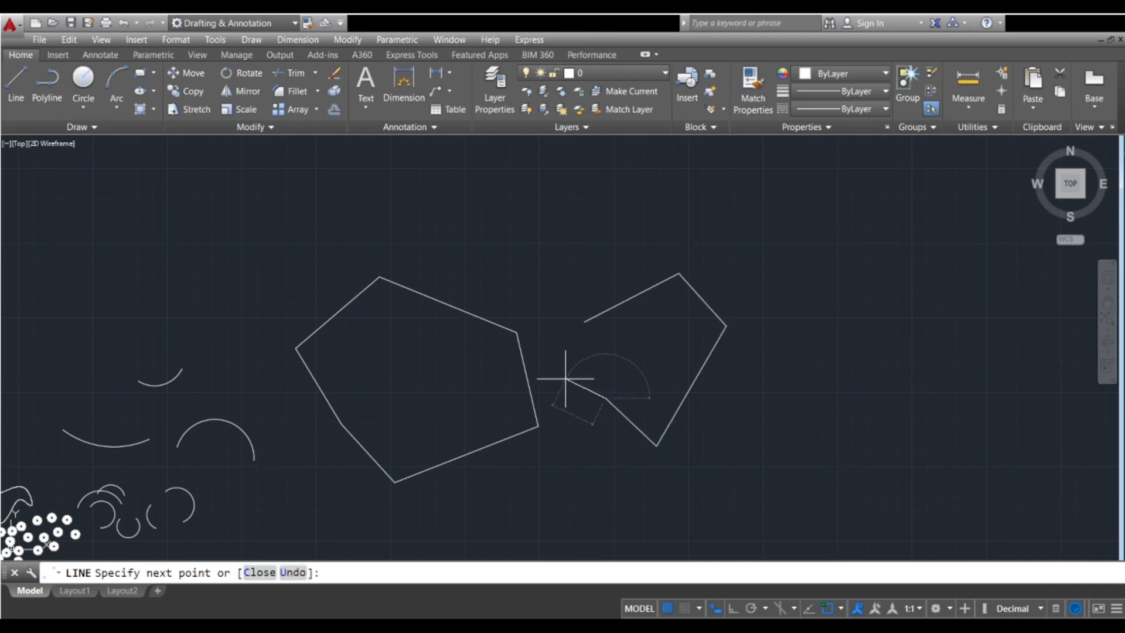
text(c)
key(Return)
- Select each side of the five-sided outline to check whether the lines are separate, and clear the selection
middle_drag(658, 326, 545, 302)
scroll(547, 274, up, 2)
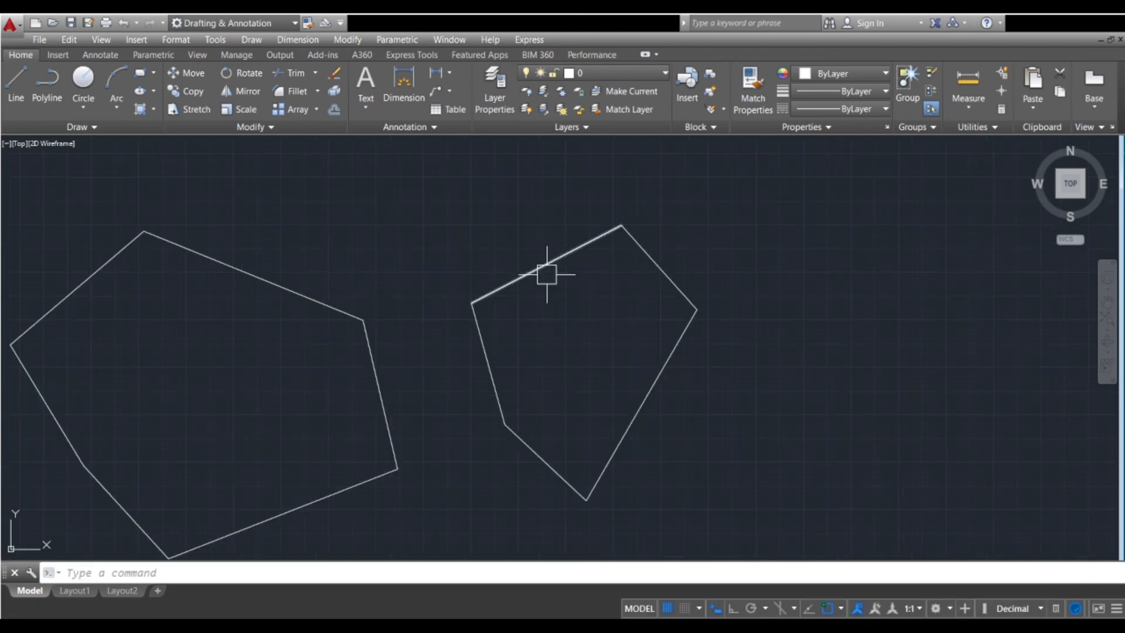
click(547, 274)
click(483, 327)
click(658, 264)
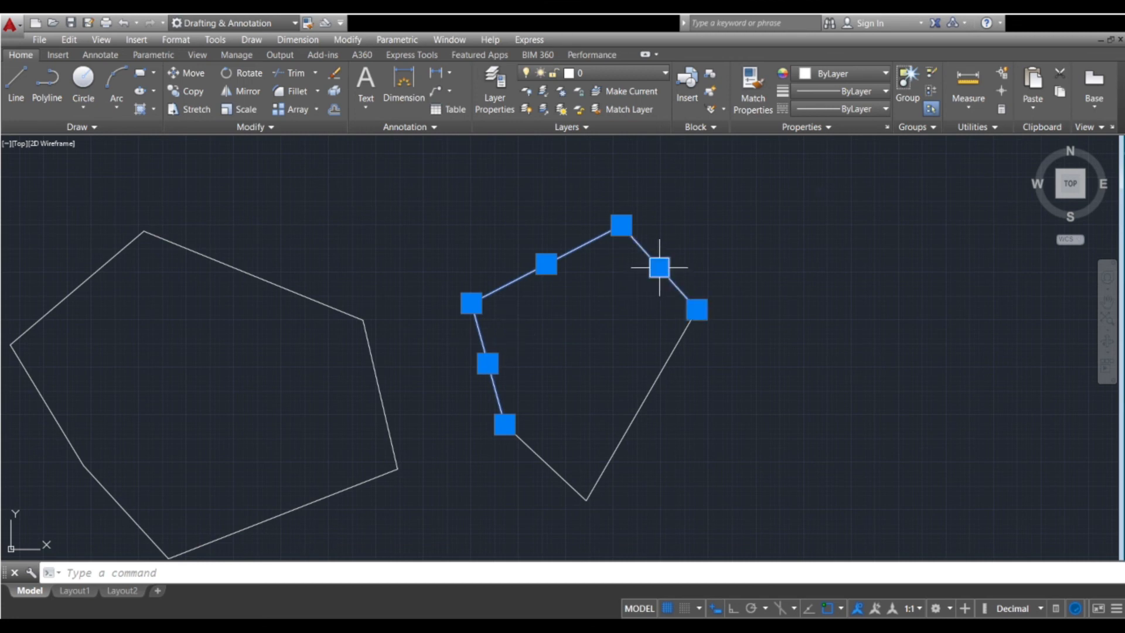
click(649, 397)
click(561, 477)
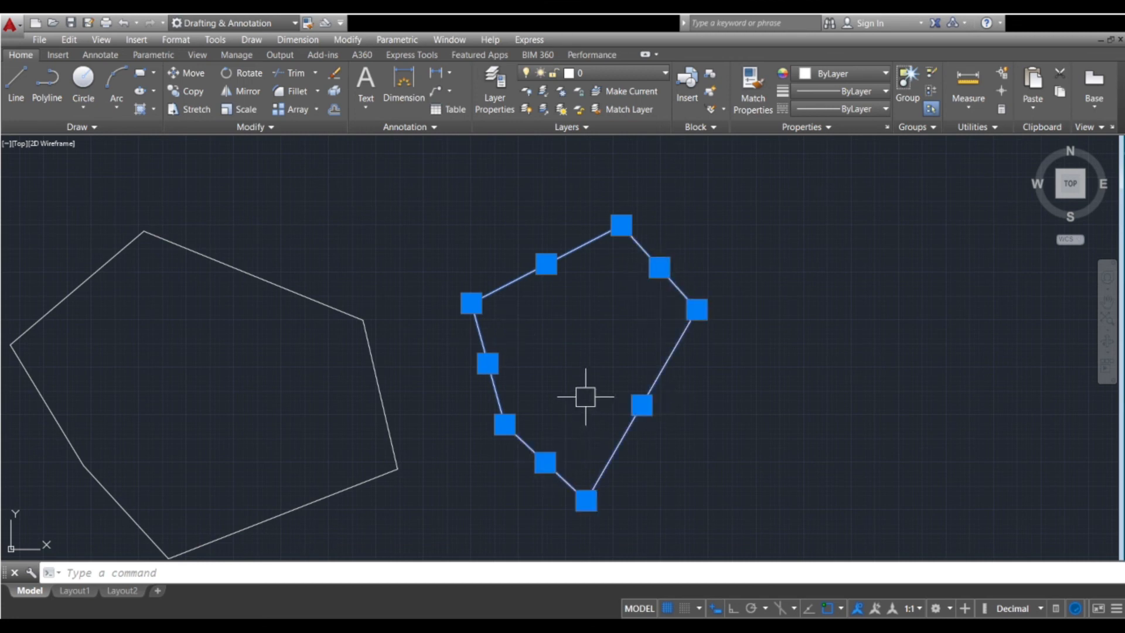
key(Escape)
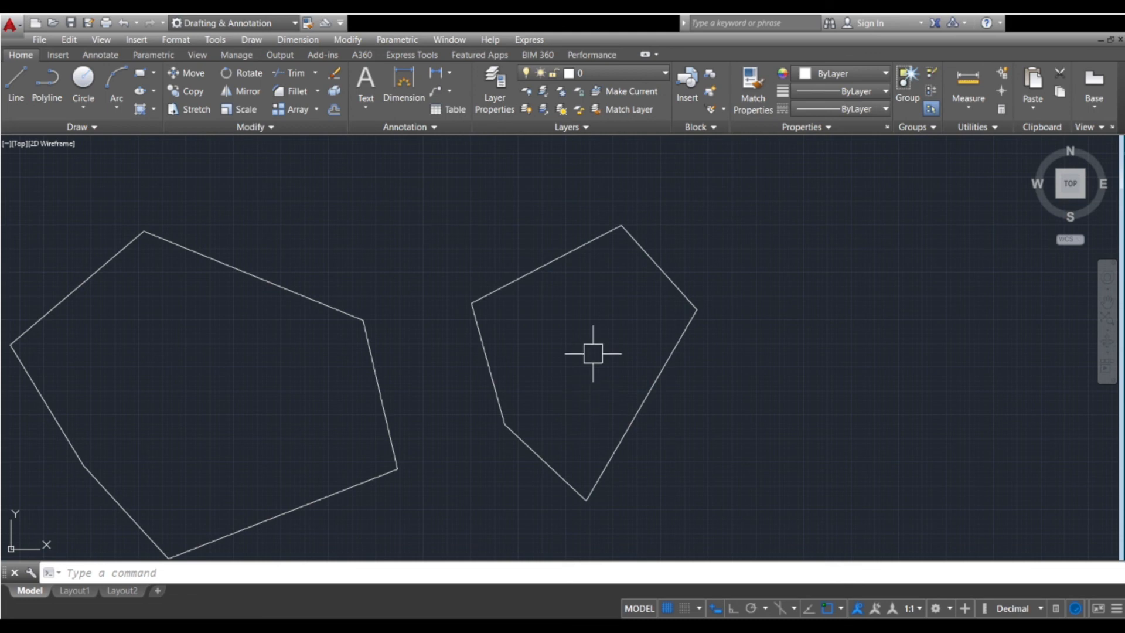
- Convert the five lines of the second outline into a region
key(Return)
click(490, 372)
click(512, 296)
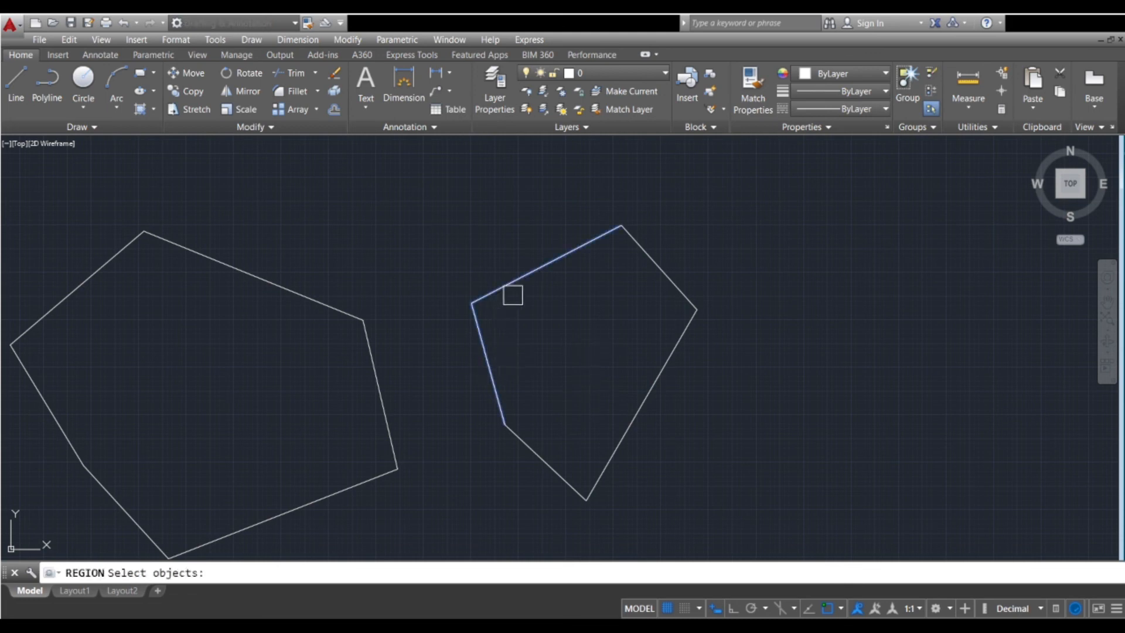
click(658, 267)
click(643, 393)
click(547, 458)
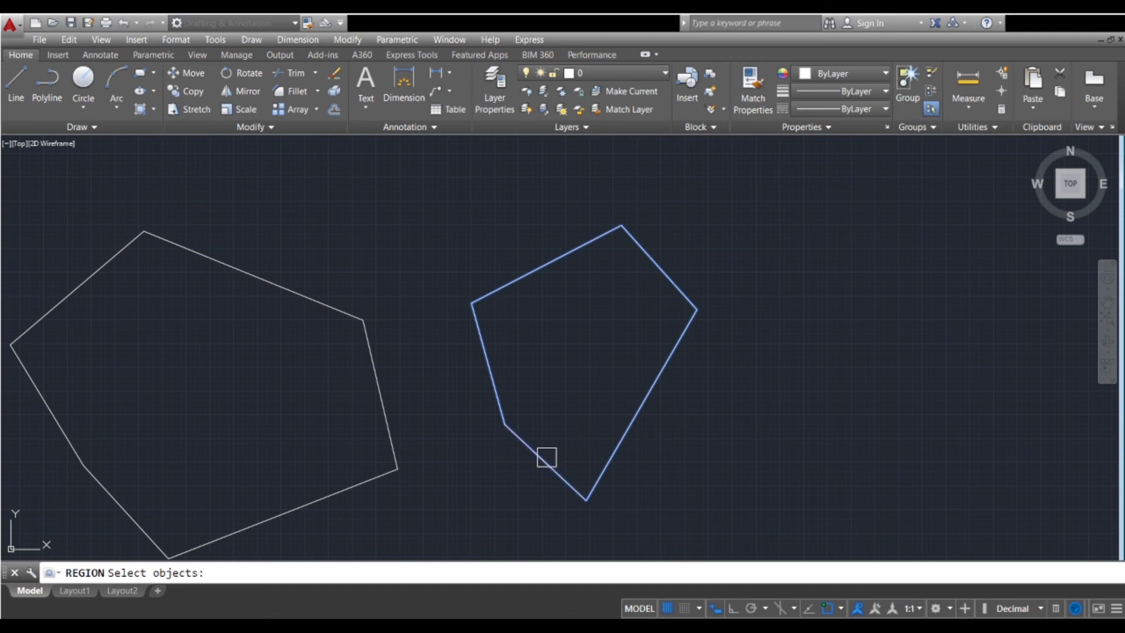
key(Return)
- Select the five-sided region by one edge to inspect it as a single object, and deselect it
click(526, 280)
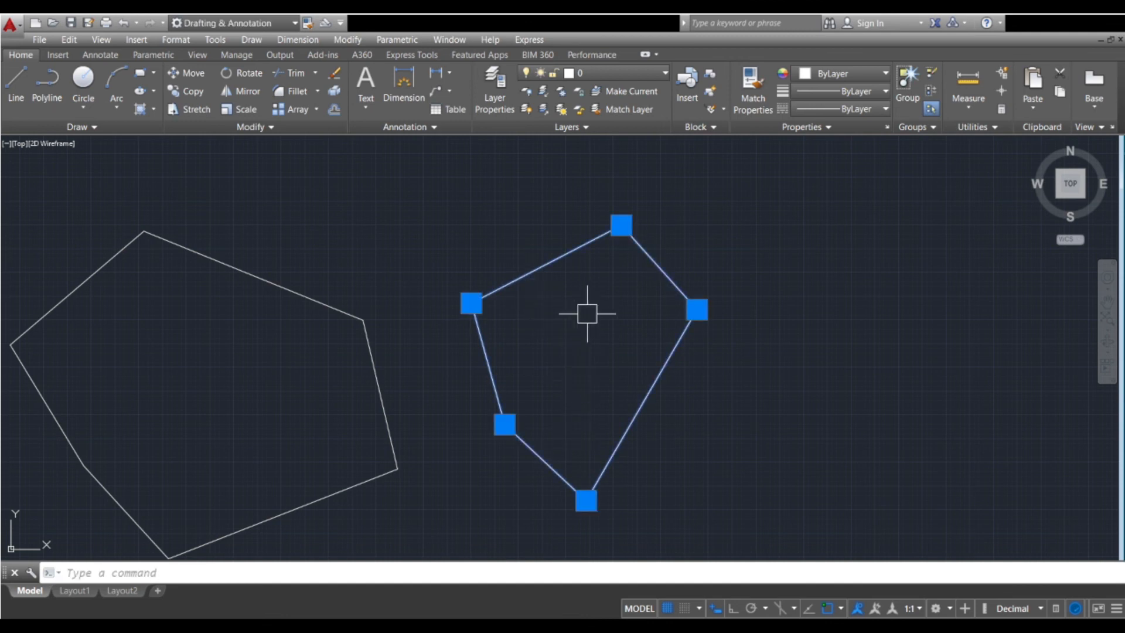
scroll(587, 314, down, 4)
scroll(655, 405, up, 4)
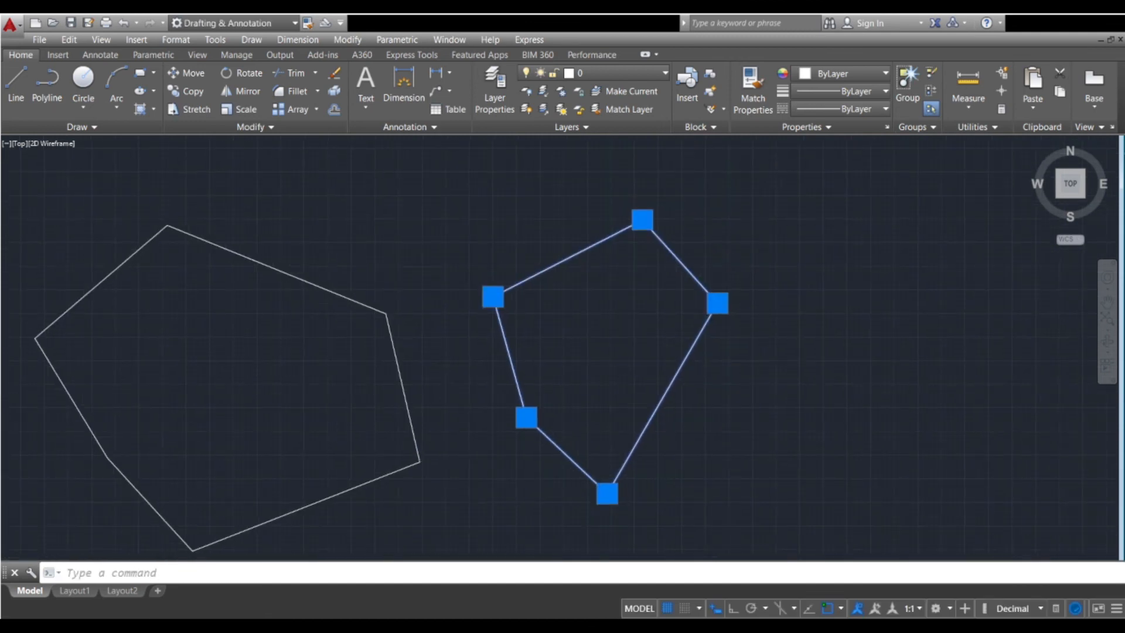
scroll(564, 463, down, 3)
scroll(603, 406, up, 3)
middle_drag(603, 406, 586, 344)
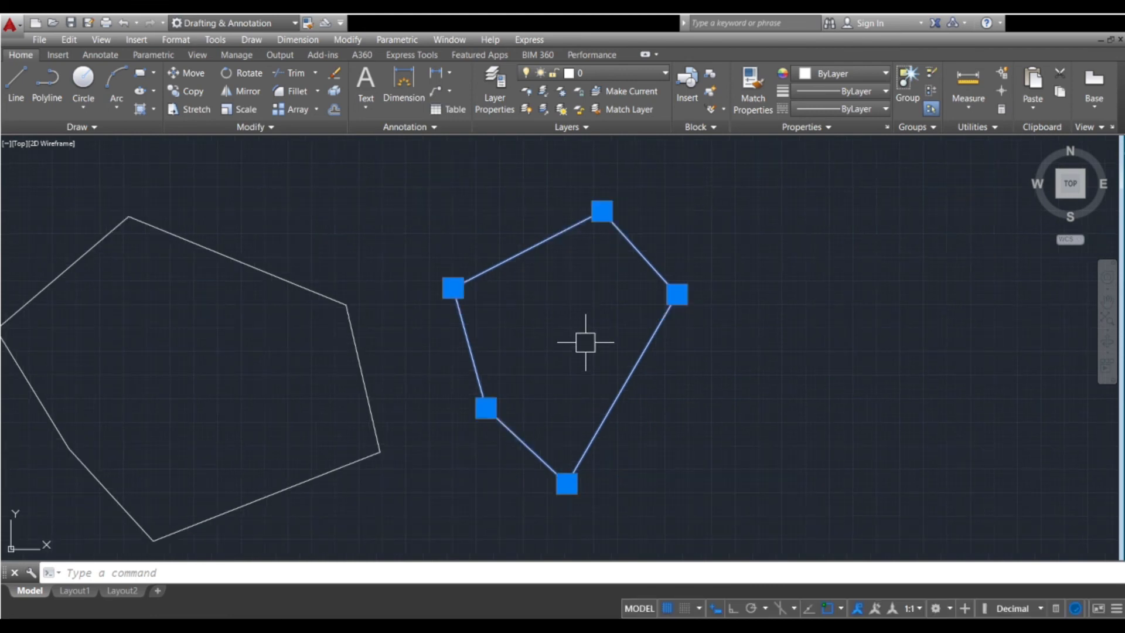
key(Escape)
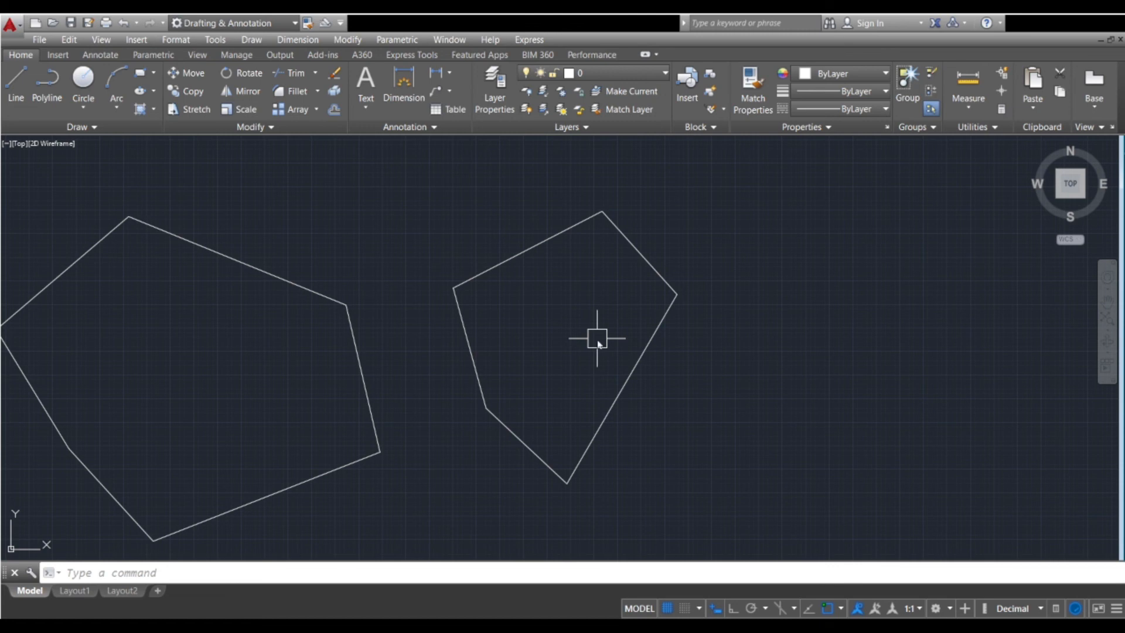
- Explode the five-sided region back into individual lines
text(x)
key(Return)
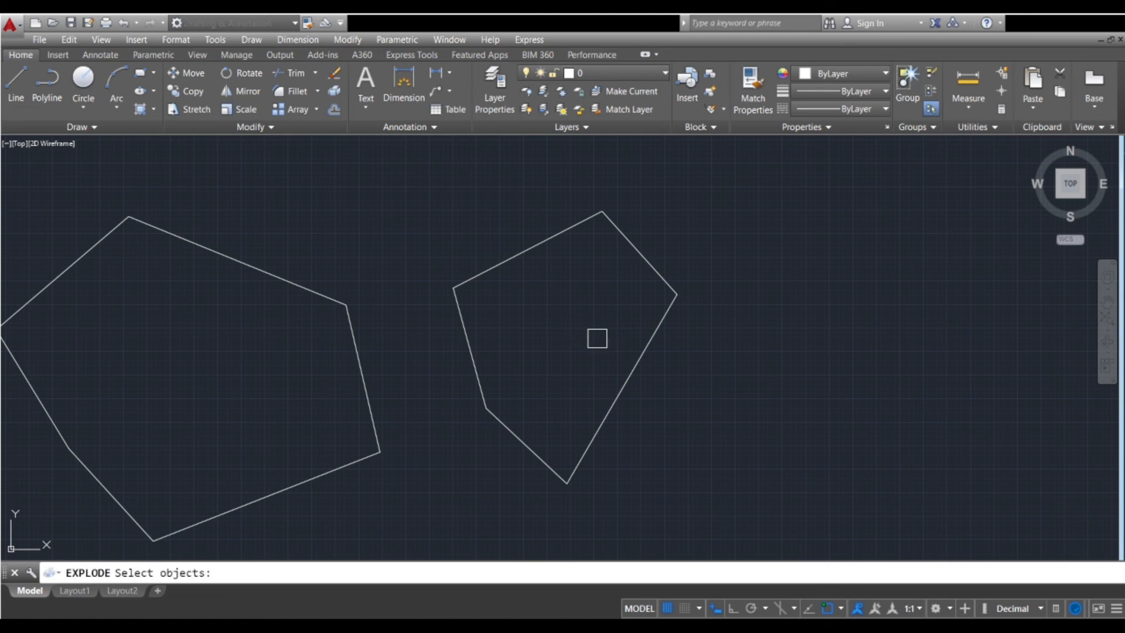
click(518, 258)
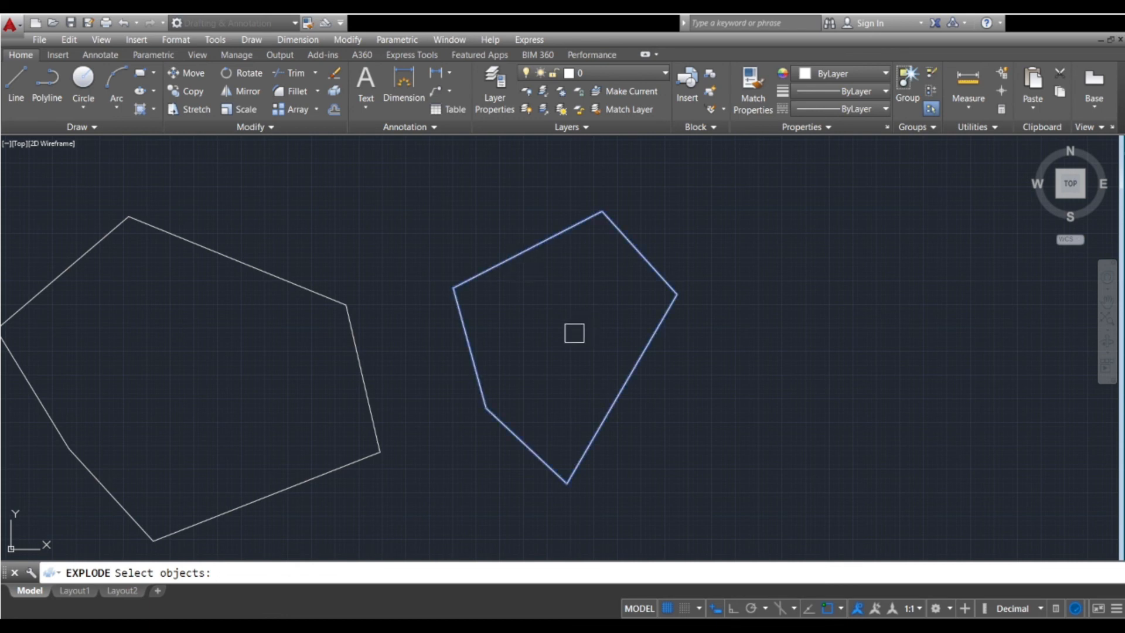
key(Return)
- Select the five sides of the exploded outline one by one to check that they are separate lines, and clear the selection
click(511, 256)
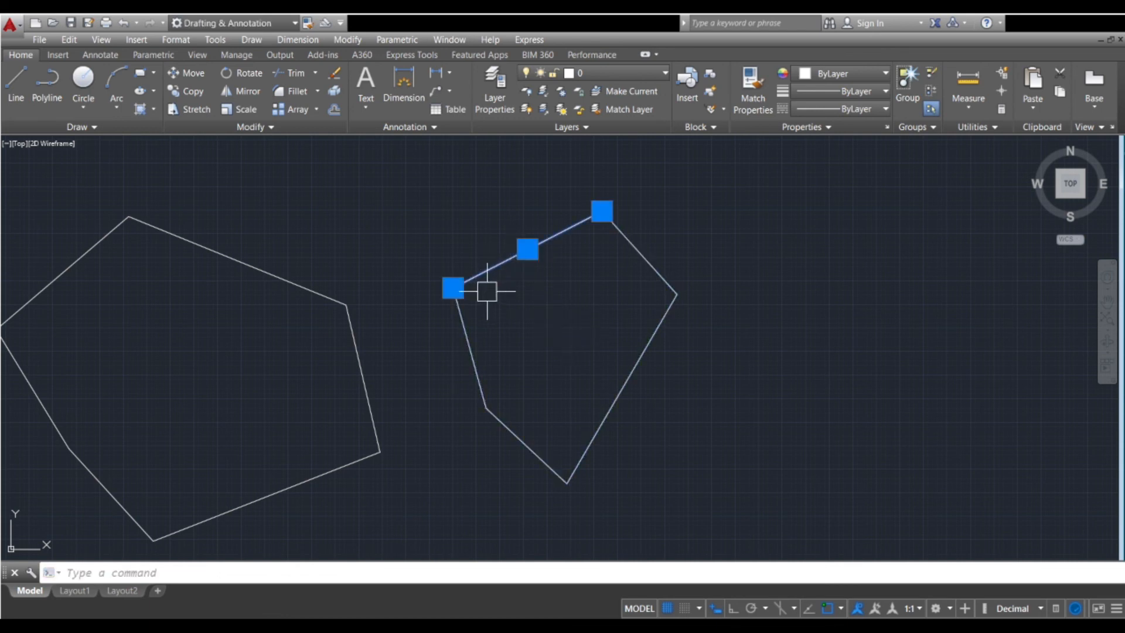
click(460, 329)
click(648, 264)
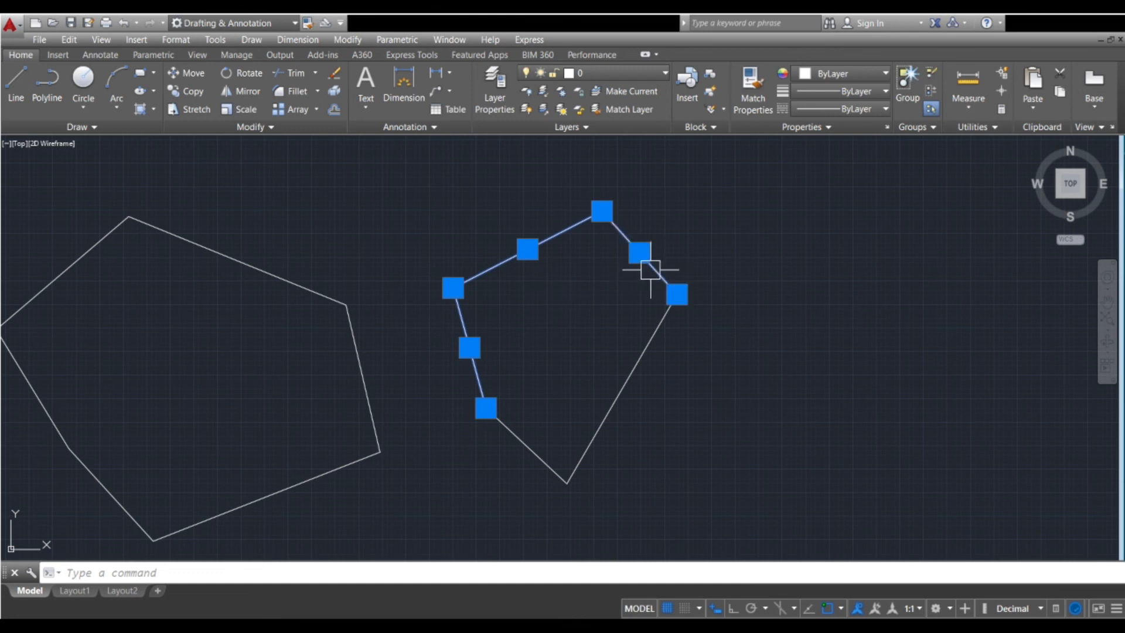
click(638, 359)
click(532, 443)
scroll(666, 403, down, 2)
scroll(670, 394, up, 2)
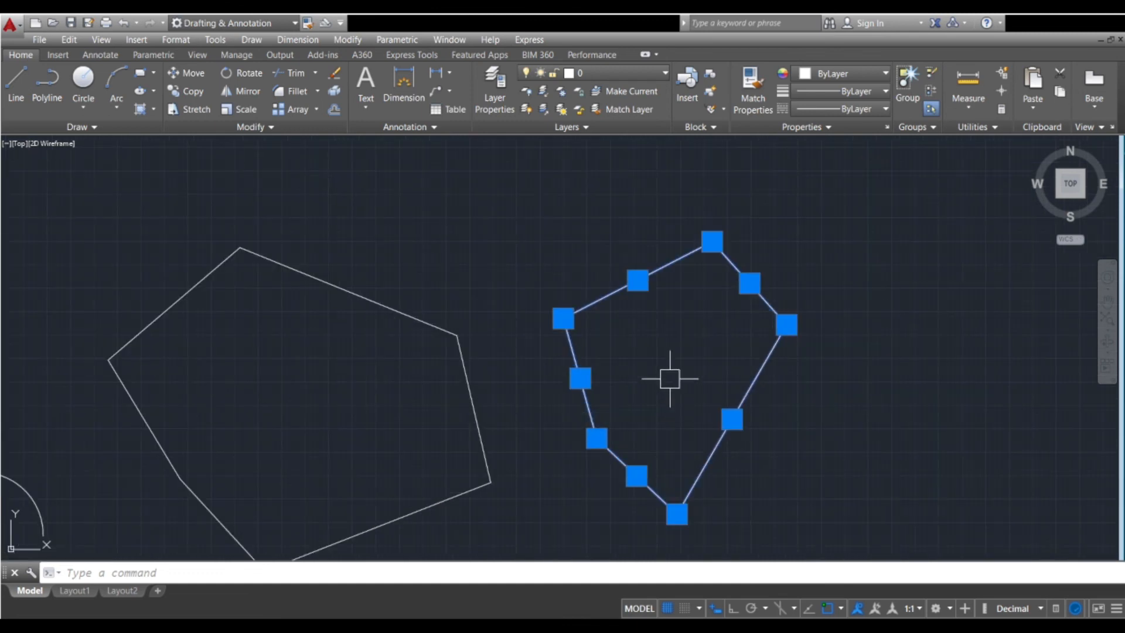
middle_drag(673, 294, 604, 294)
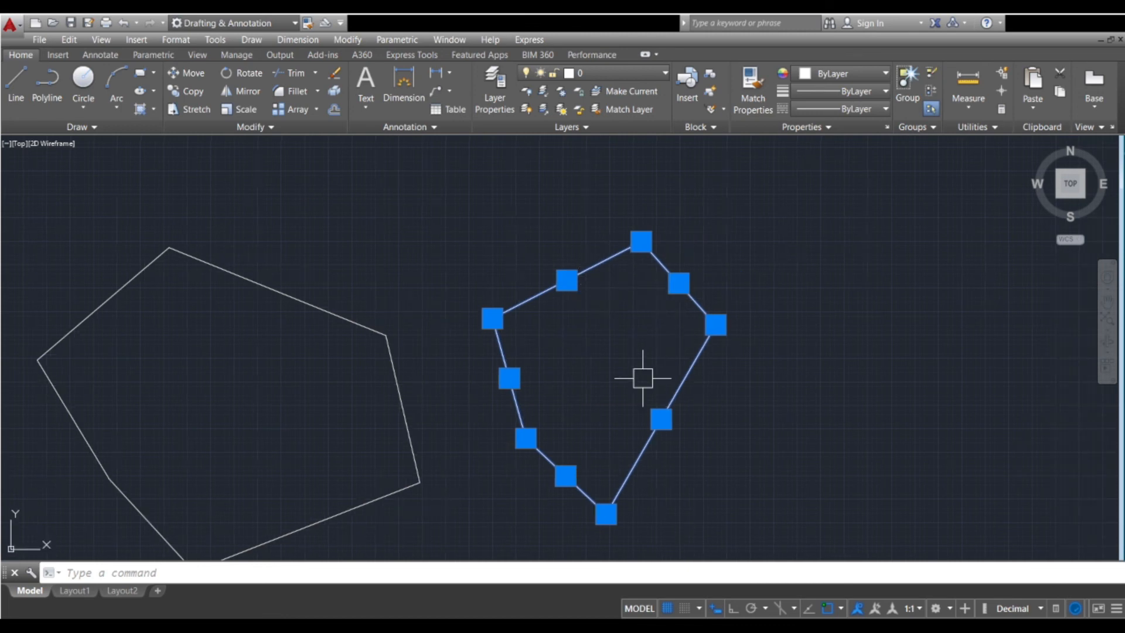
key(Escape)
- Select the six-sided region by its upper edge to inspect it as a single object, and deselect it
middle_drag(430, 379, 678, 360)
click(598, 302)
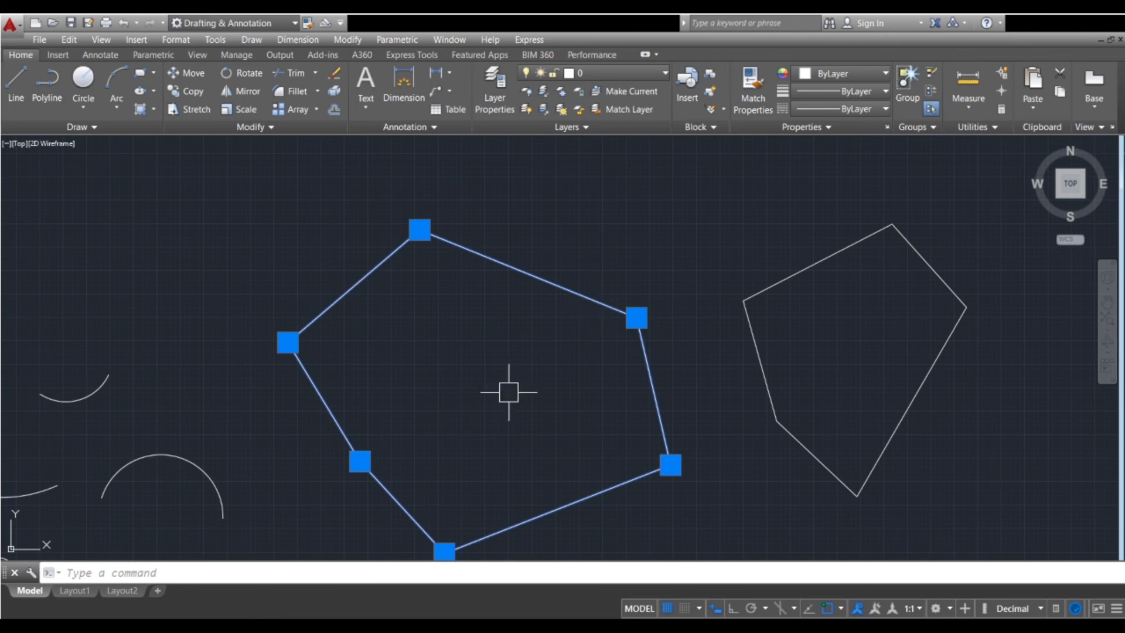
scroll(515, 398, down, 4)
scroll(528, 393, up, 4)
key(Escape)
click(567, 306)
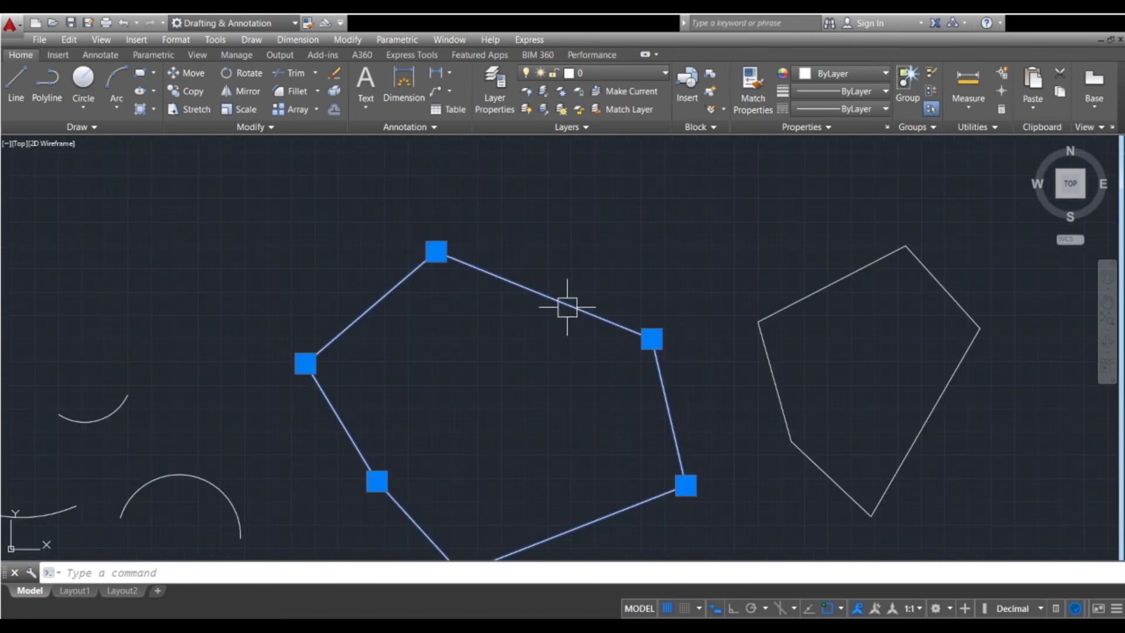
scroll(437, 314, down, 3)
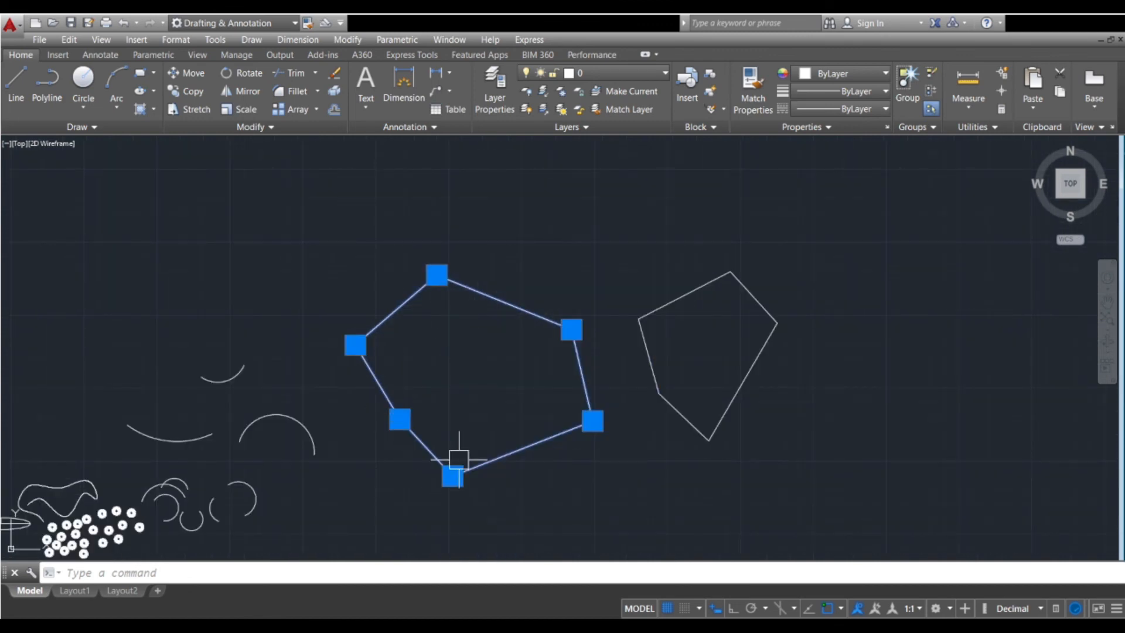
middle_drag(498, 375, 502, 385)
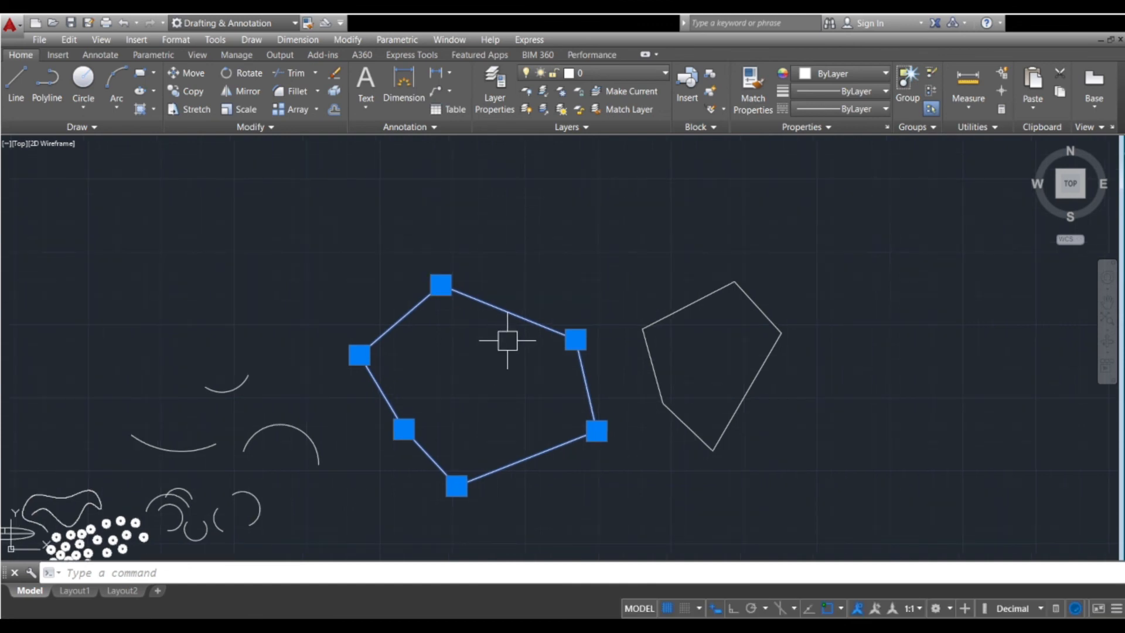
key(Escape)
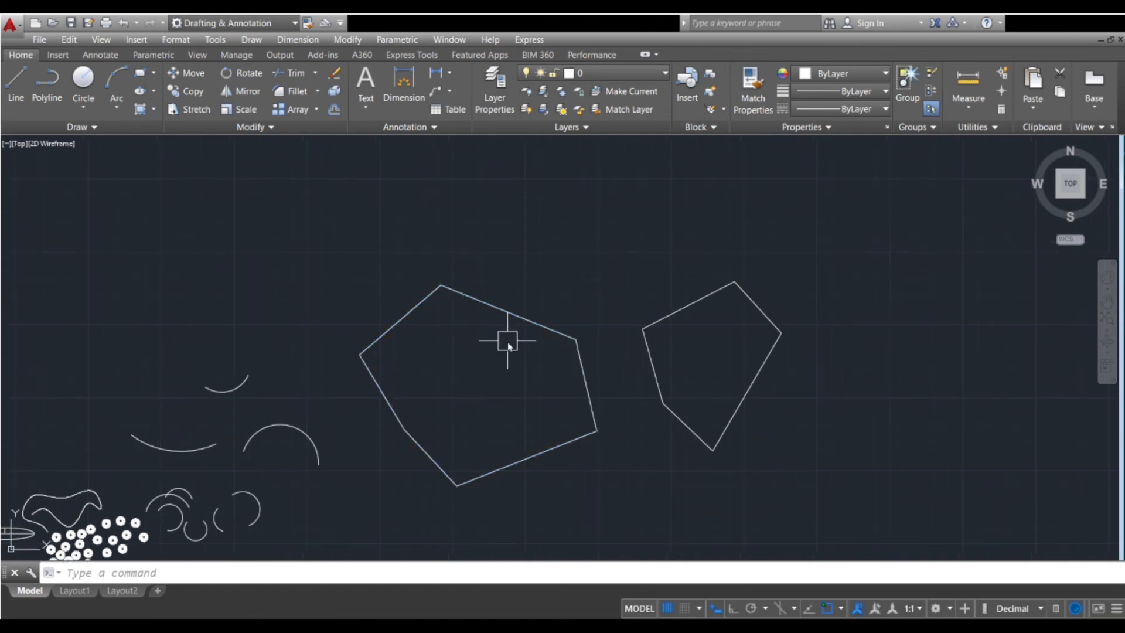
- Explode the six-sided region into individual lines
text(x)
key(Return)
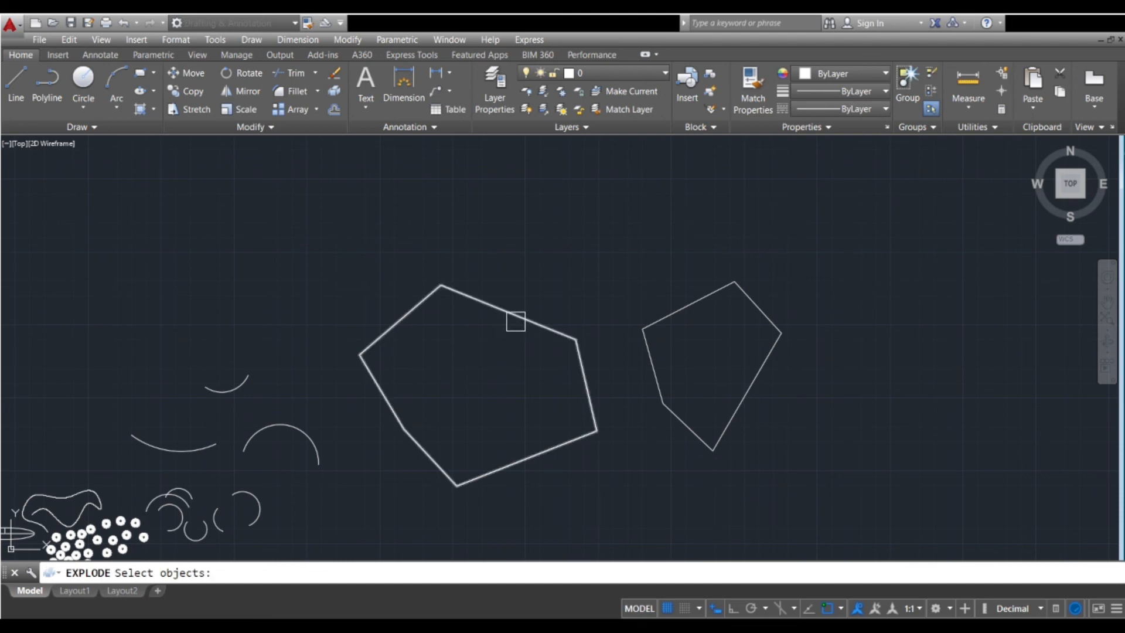
click(518, 319)
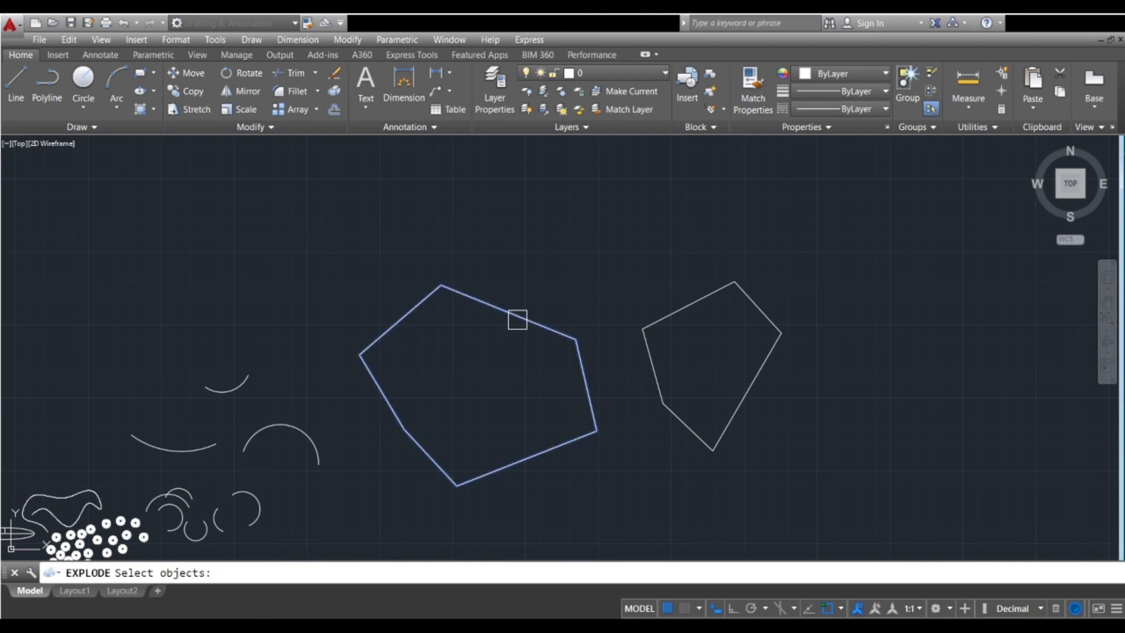
key(Return)
- Select all six sides of the larger exploded outline individually to check that they are separate lines, and clear the selection
click(526, 320)
click(583, 378)
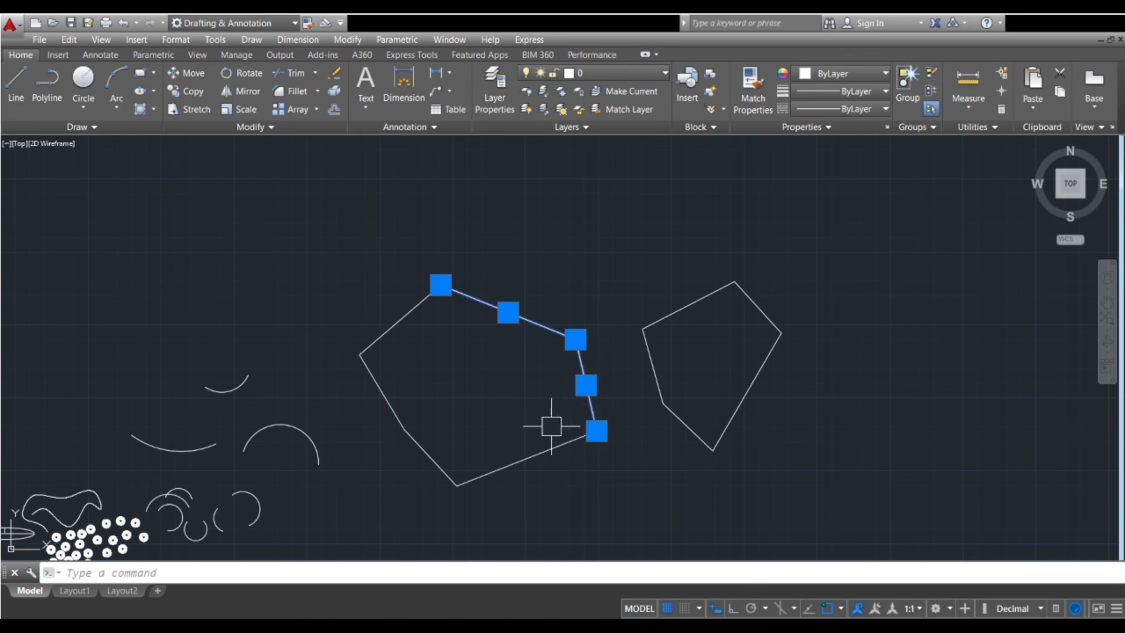
click(525, 457)
click(420, 450)
click(376, 368)
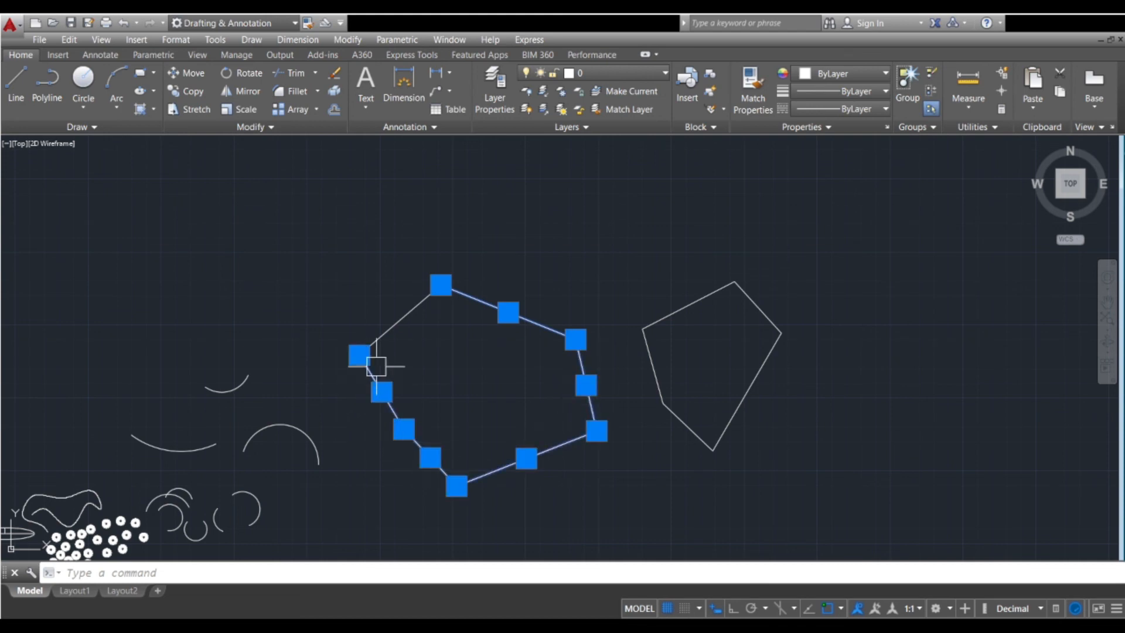
click(388, 332)
mouse_move(478, 354)
middle_down()
mouse_move(513, 422)
mouse_move(525, 347)
mouse_move(515, 302)
middle_up()
scroll(519, 421, up, 4)
scroll(535, 399, down, 4)
scroll(526, 349, up, 3)
key(Escape)
scroll(515, 301, down, 4)
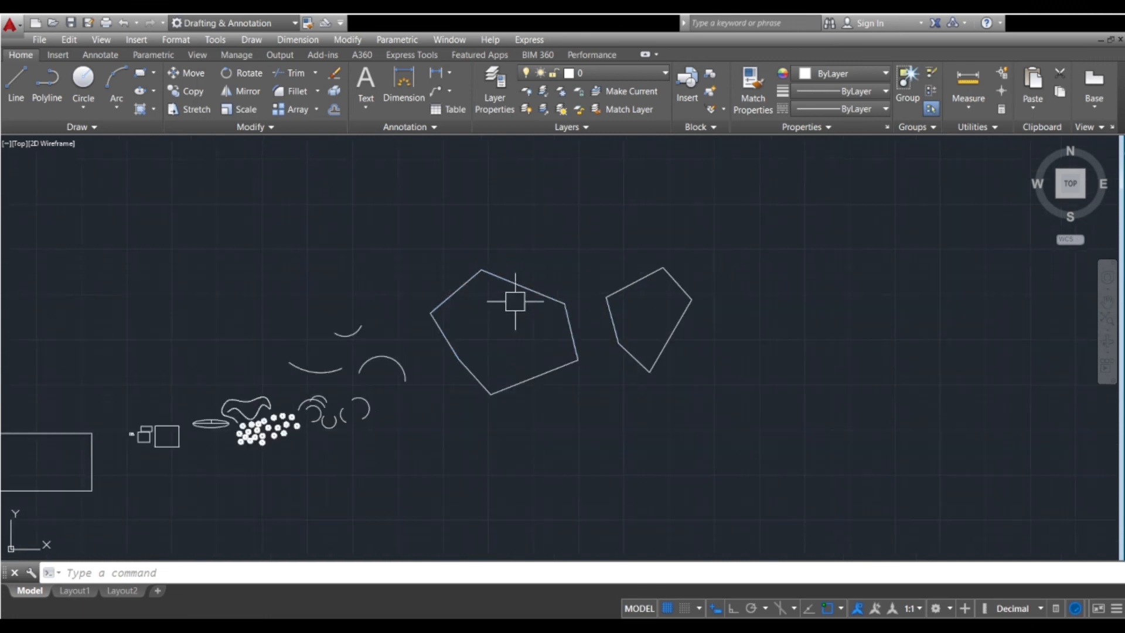